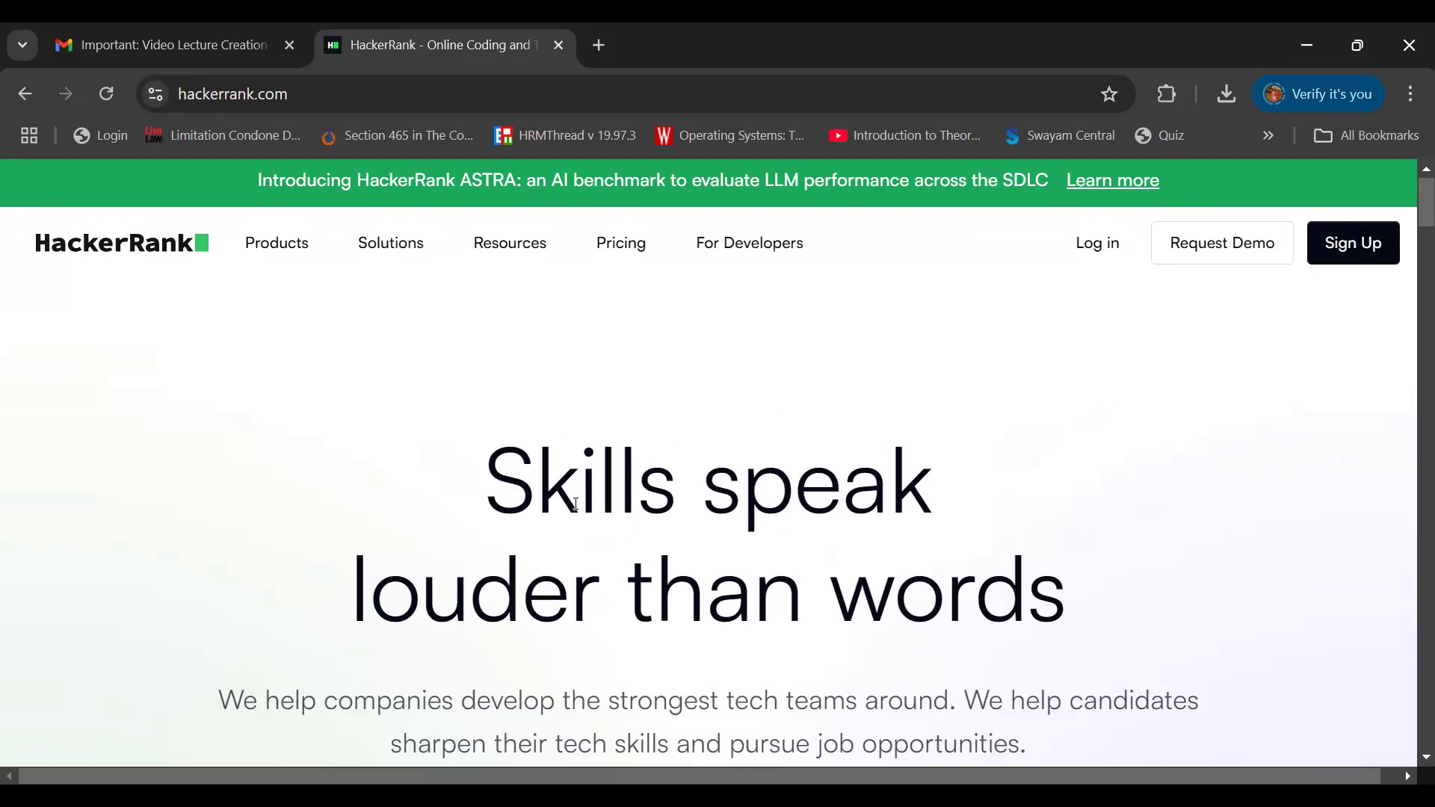
# Log in to HackerRank for Developers with the suggested Google account
pyautogui.scroll(-1, 635, 577)
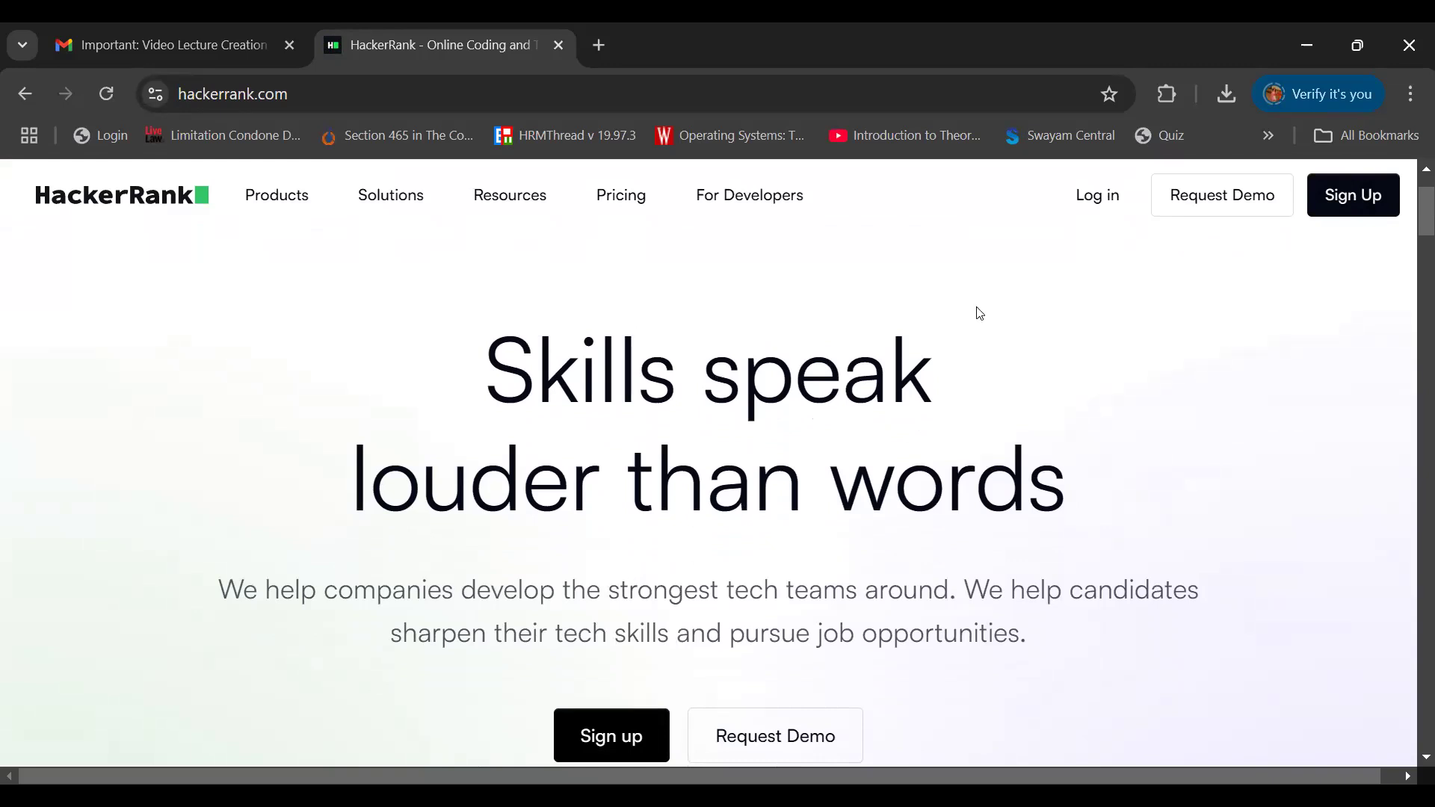
pyautogui.scroll(1, 979, 312)
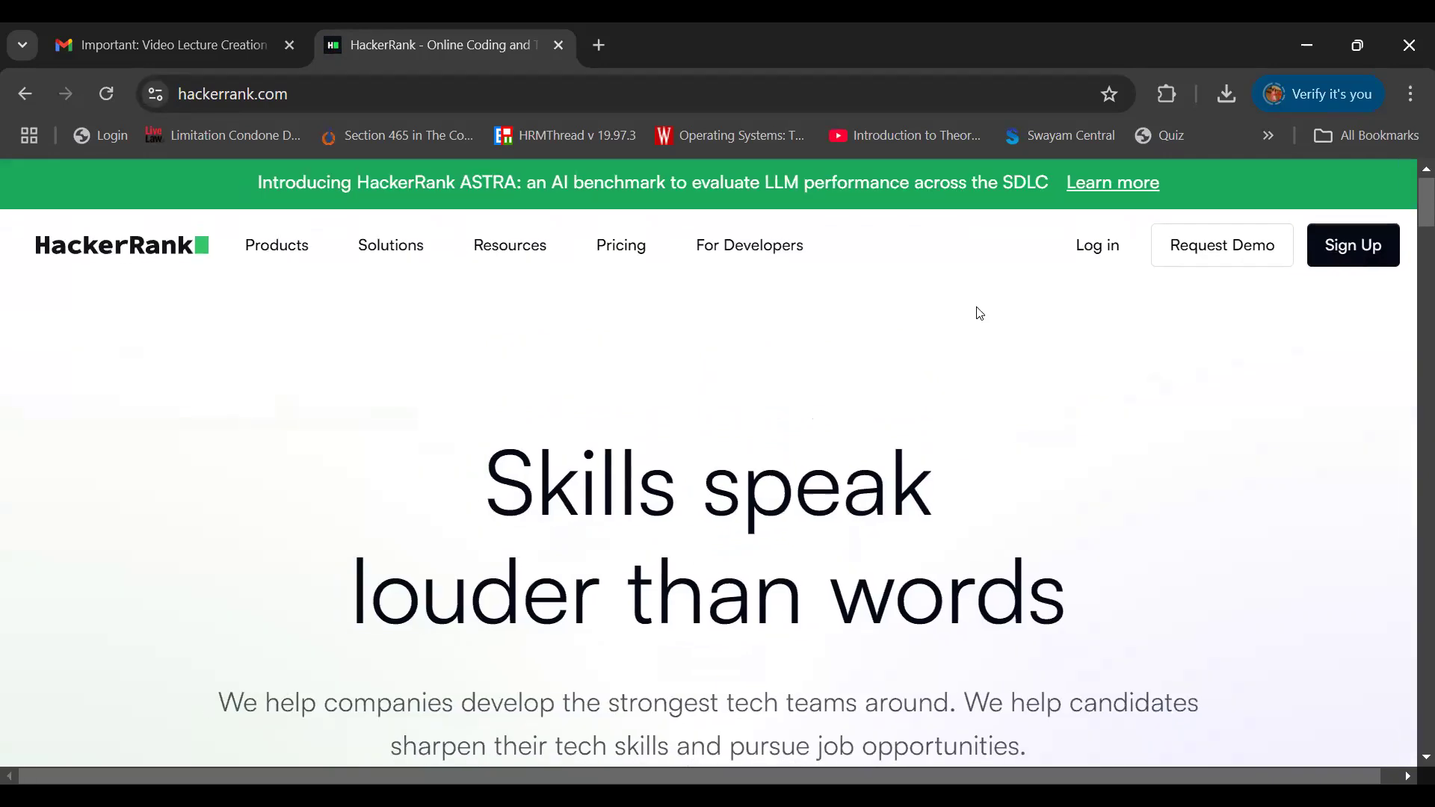
pyautogui.click(1094, 254)
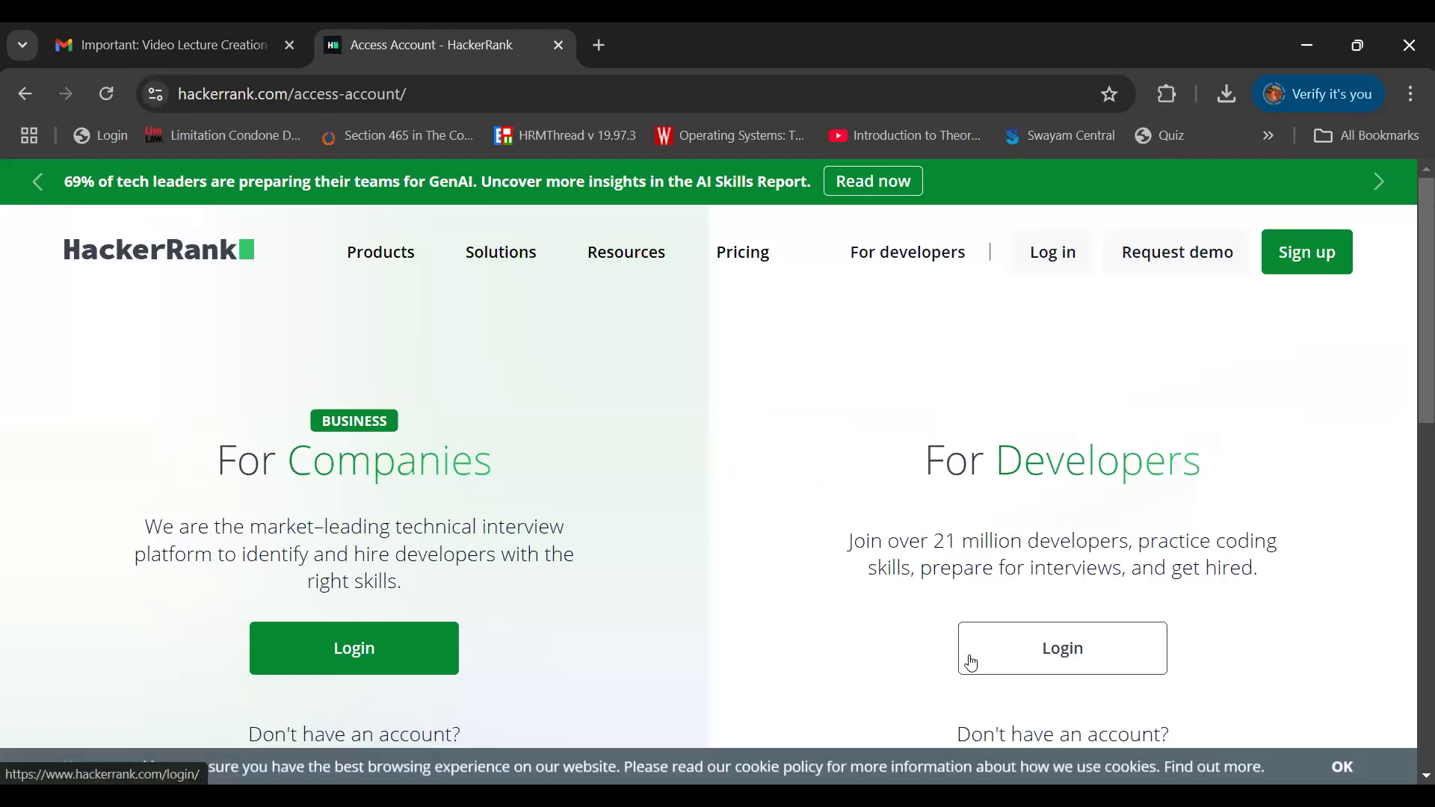
pyautogui.scroll(-2, 972, 662)
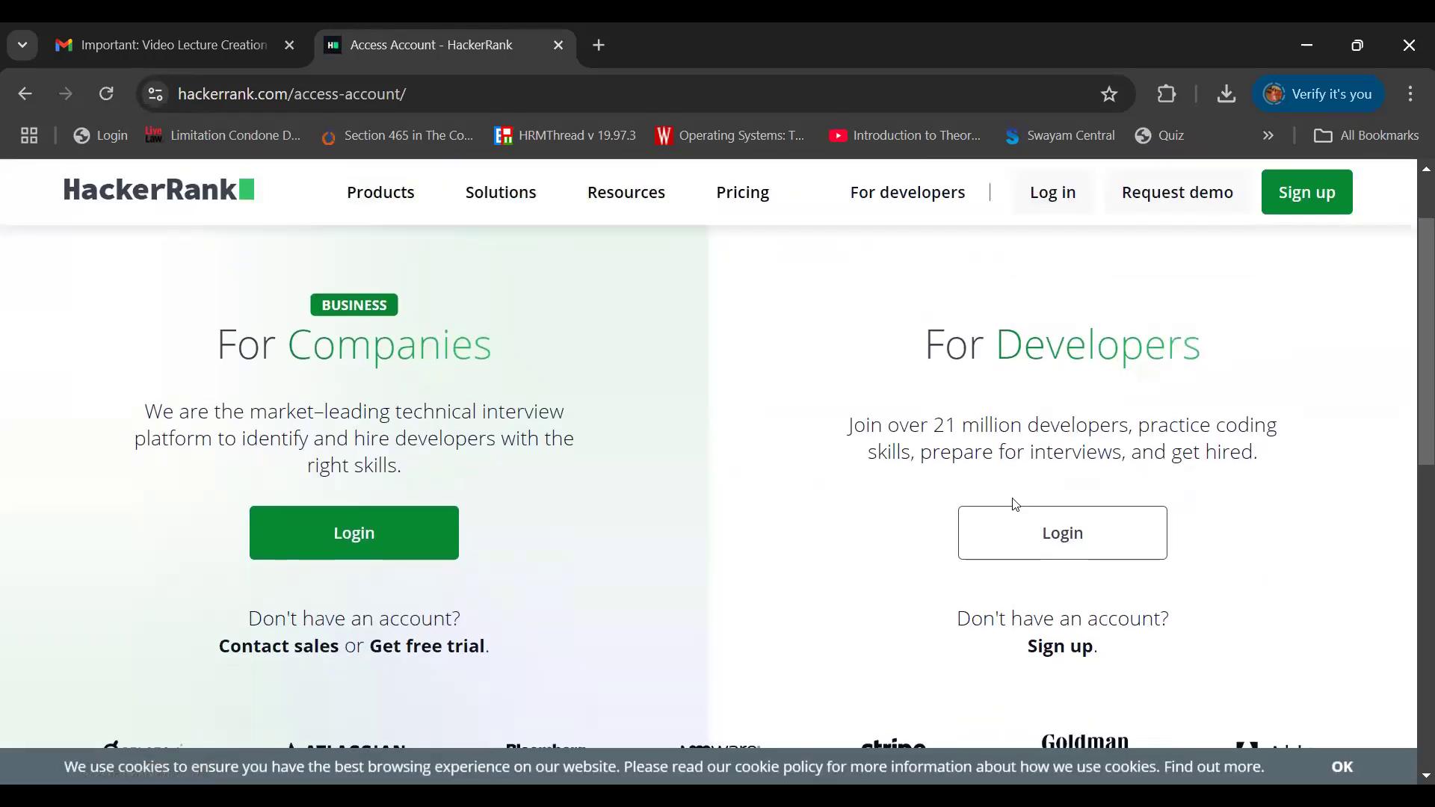
pyautogui.click(1032, 555)
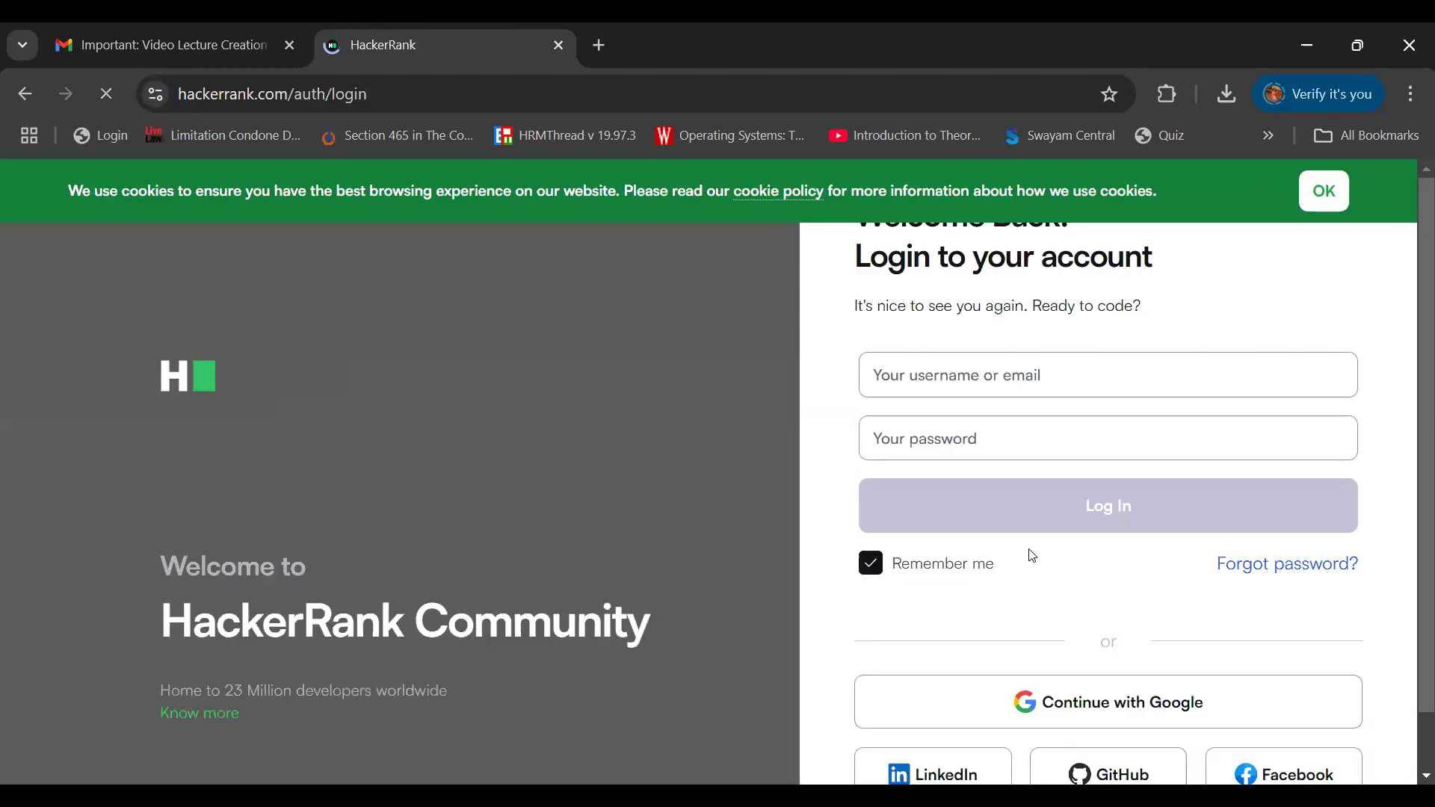
pyautogui.scroll(-1, 1031, 555)
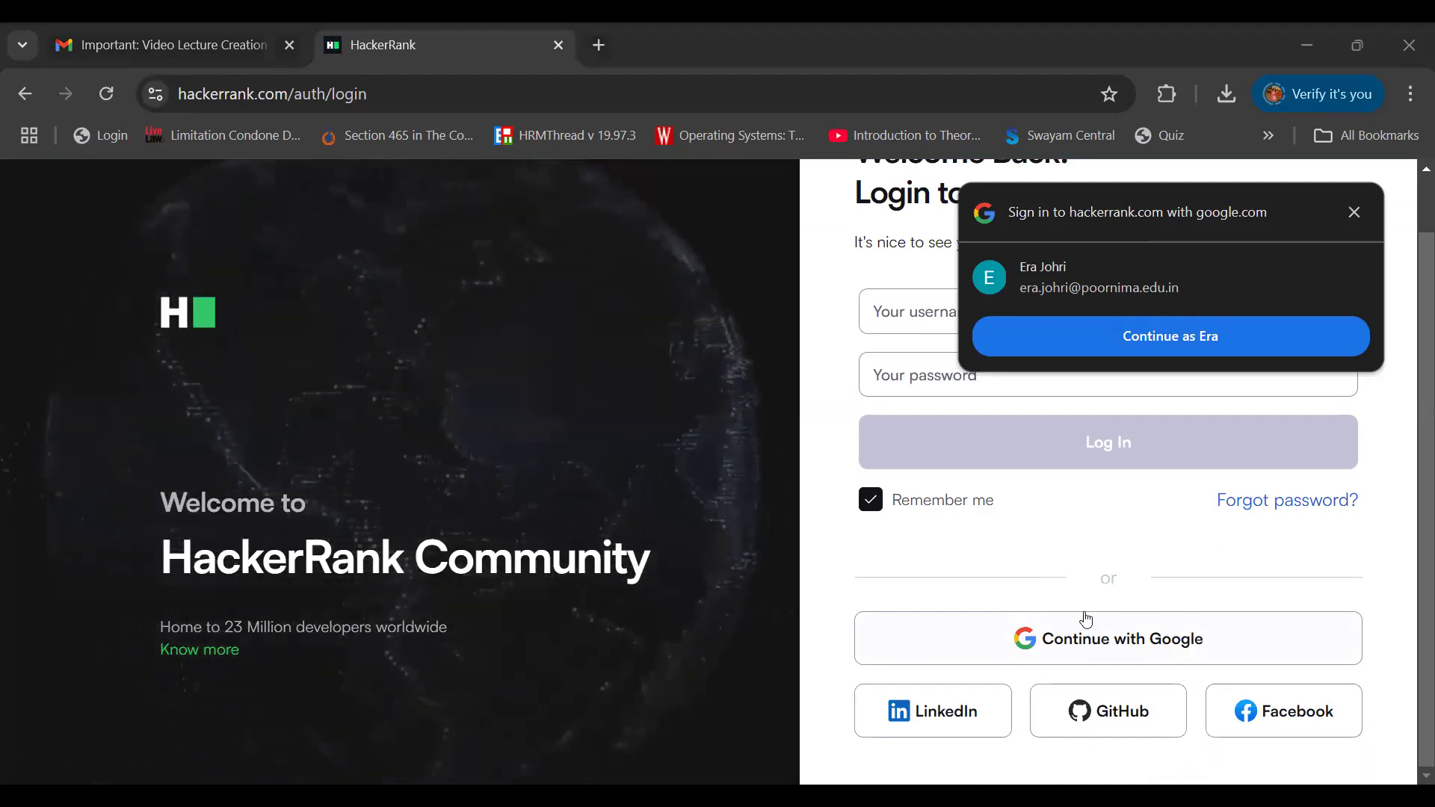
pyautogui.click(1157, 351)
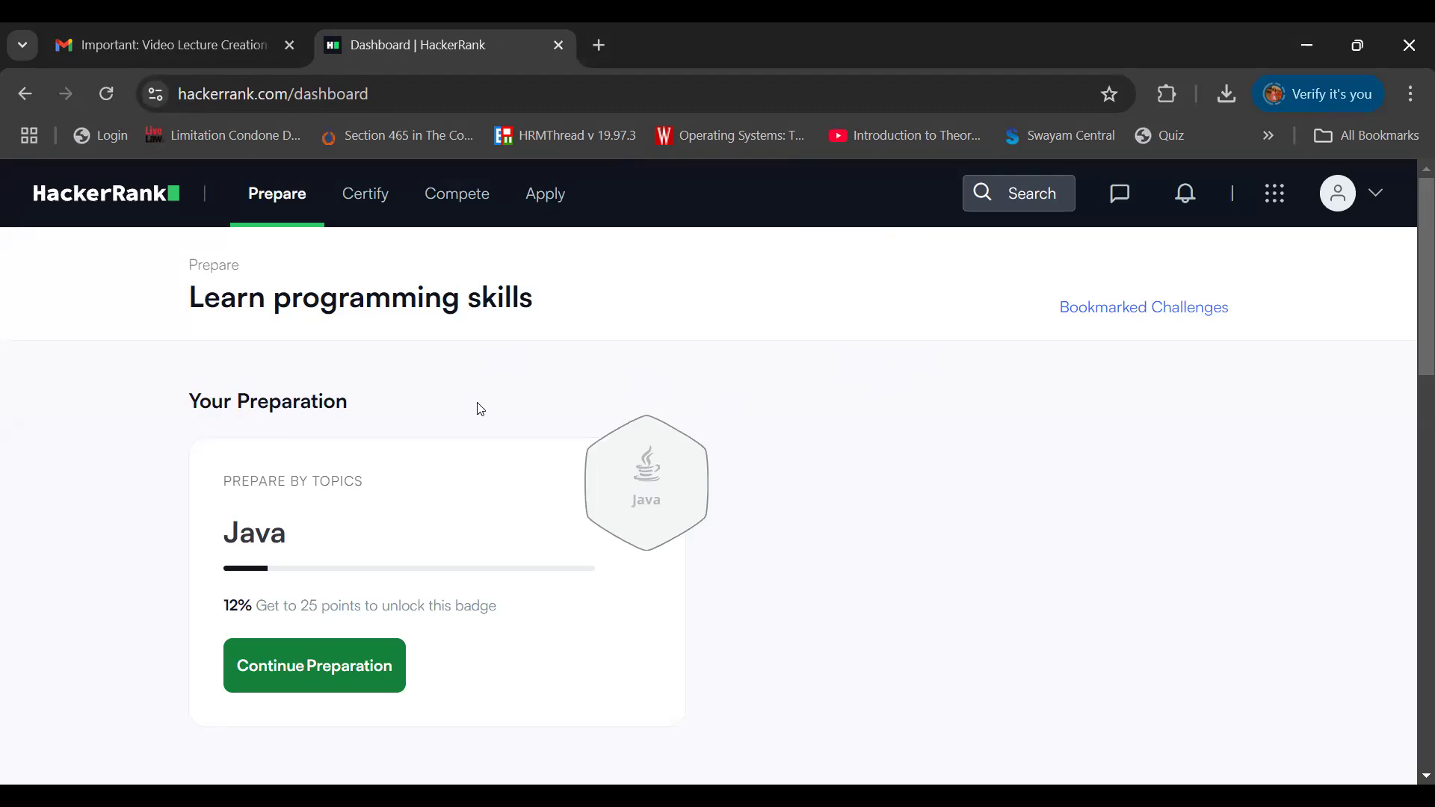
# Look through the dashboard's preparation, certification, topic and preparation kit sections
pyautogui.scroll(-5, 480, 409)
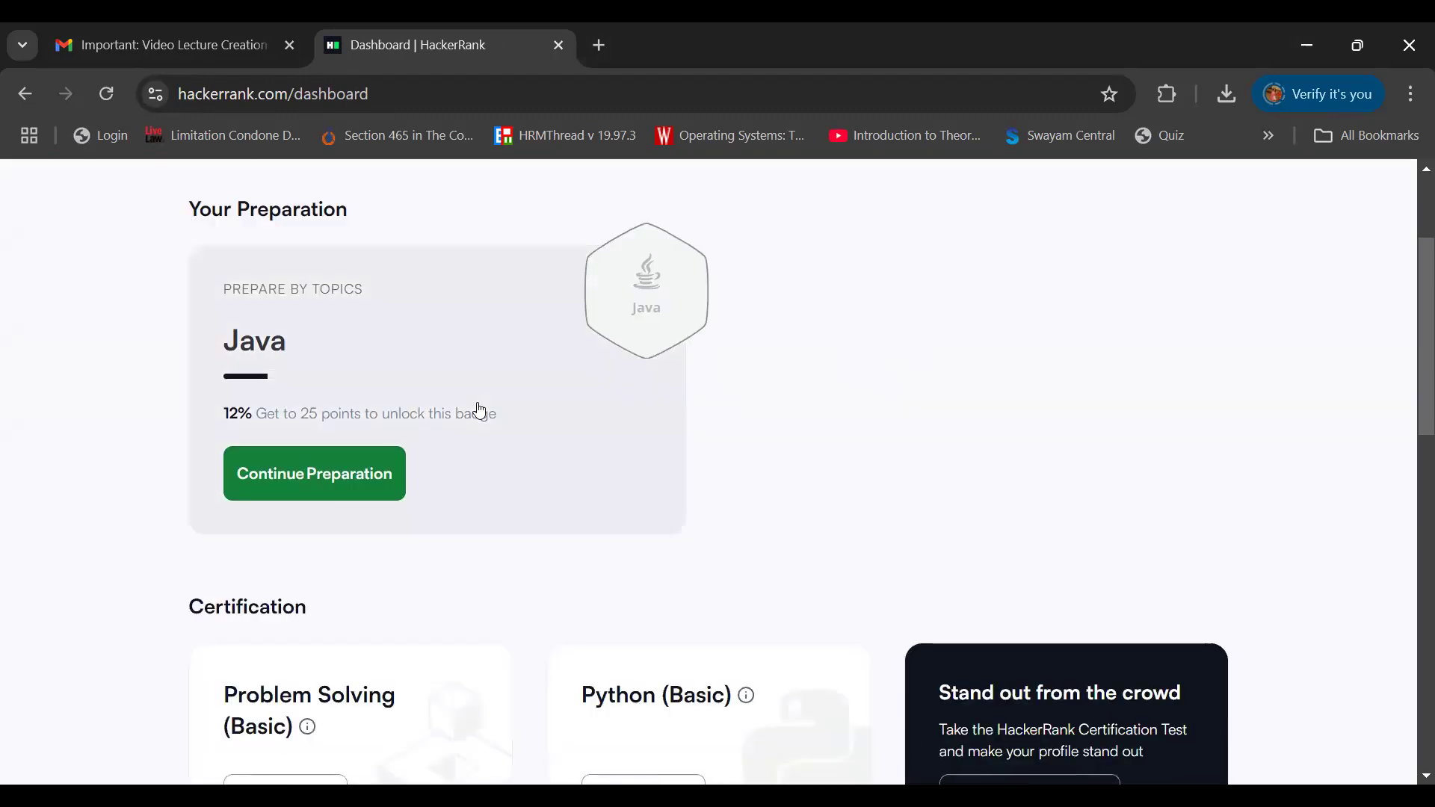
pyautogui.scroll(-4, 481, 409)
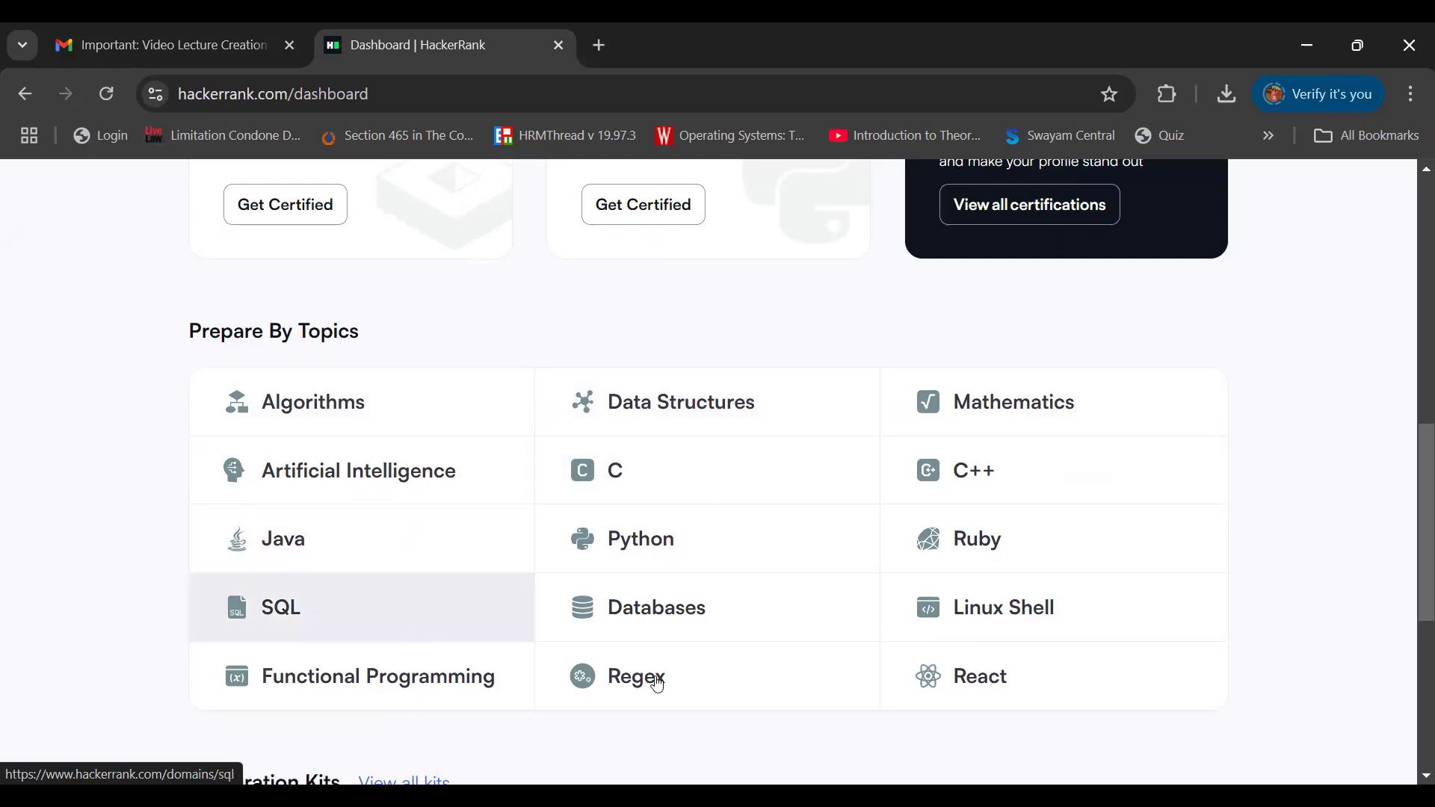
pyautogui.scroll(-1, 658, 683)
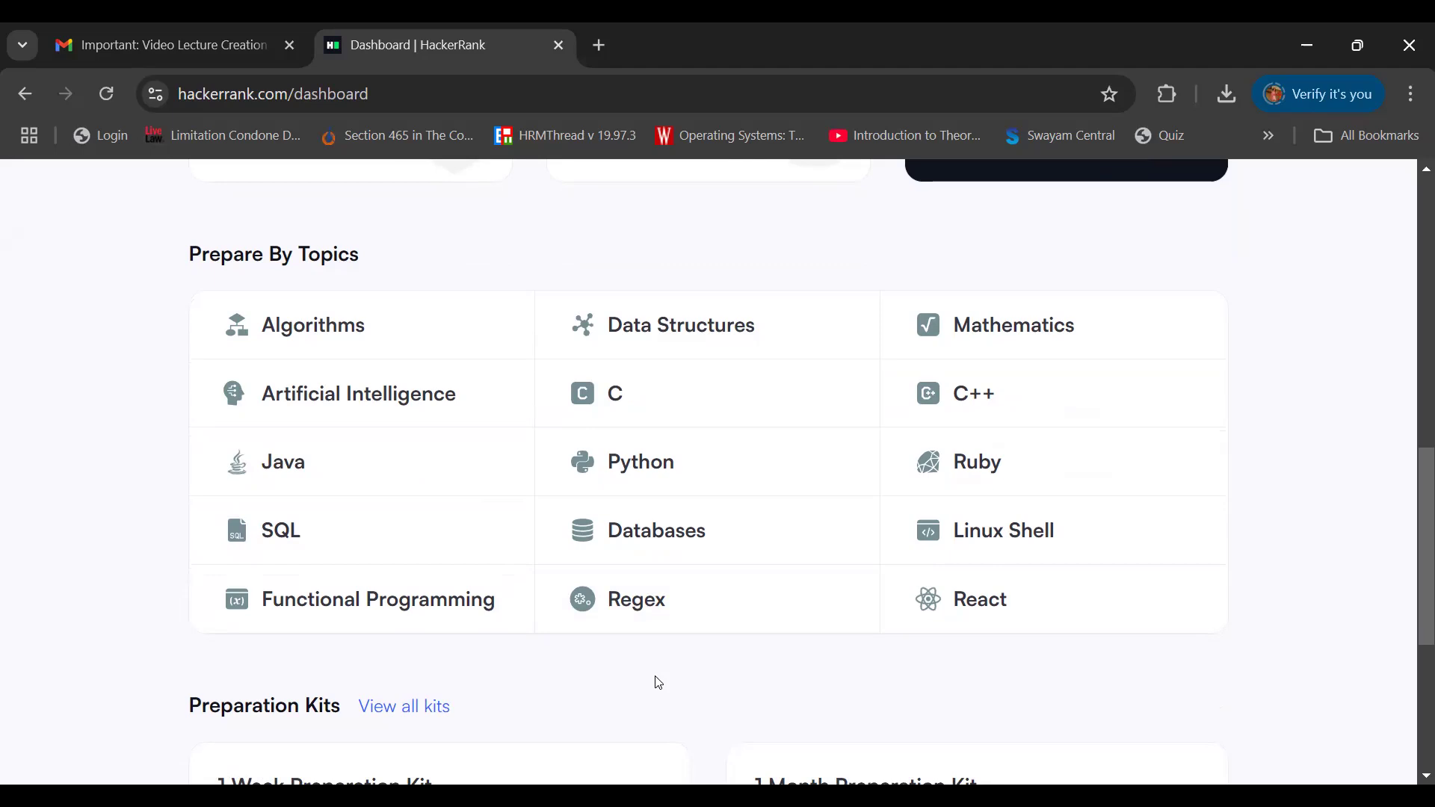
pyautogui.scroll(-3, 659, 683)
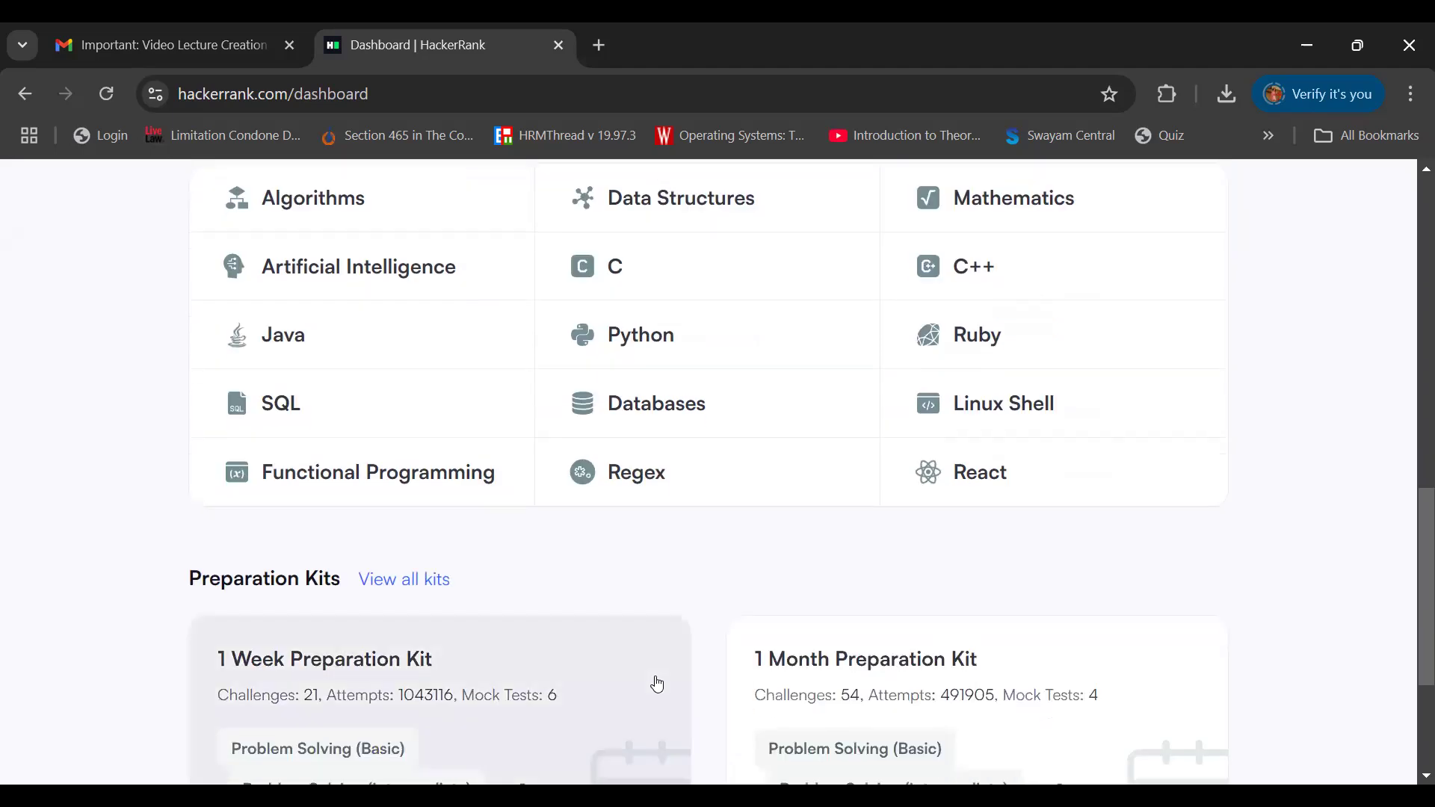
pyautogui.scroll(3, 658, 684)
pyautogui.scroll(1, 658, 685)
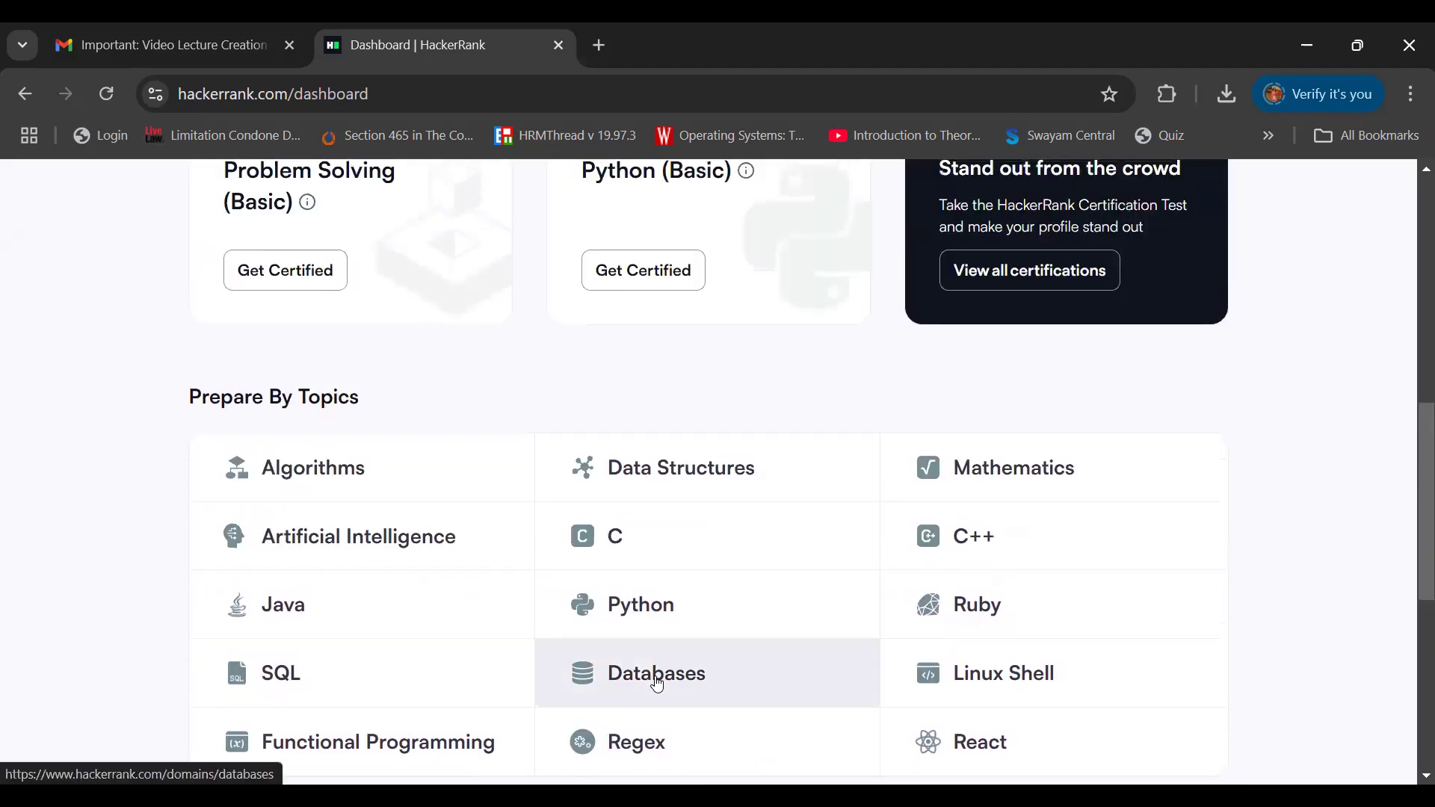
pyautogui.scroll(-1, 654, 680)
pyautogui.scroll(4, 657, 684)
pyautogui.scroll(6, 657, 685)
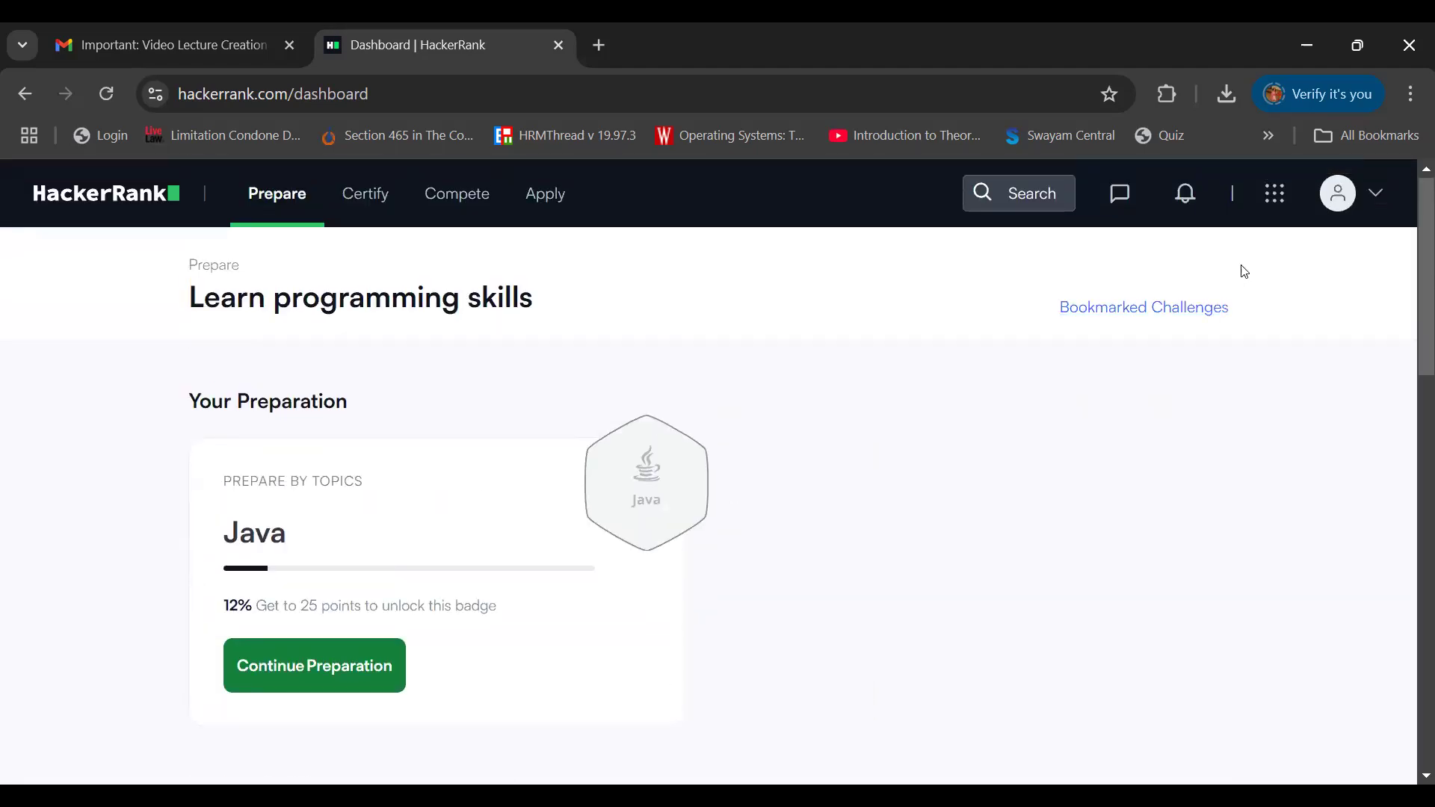
# Go to the challenge management area of Administration and start creating a new challenge
pyautogui.click(1339, 201)
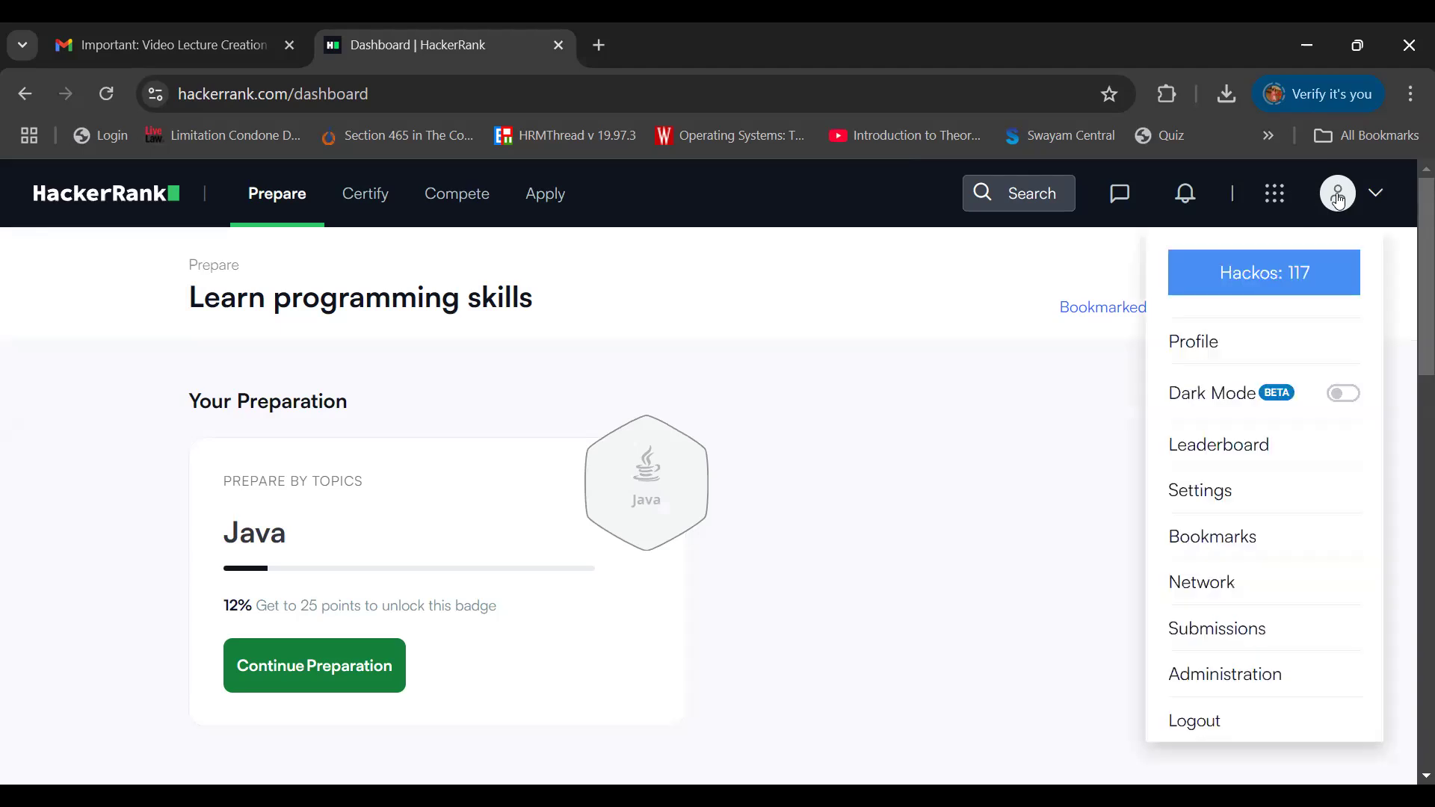
pyautogui.click(1224, 678)
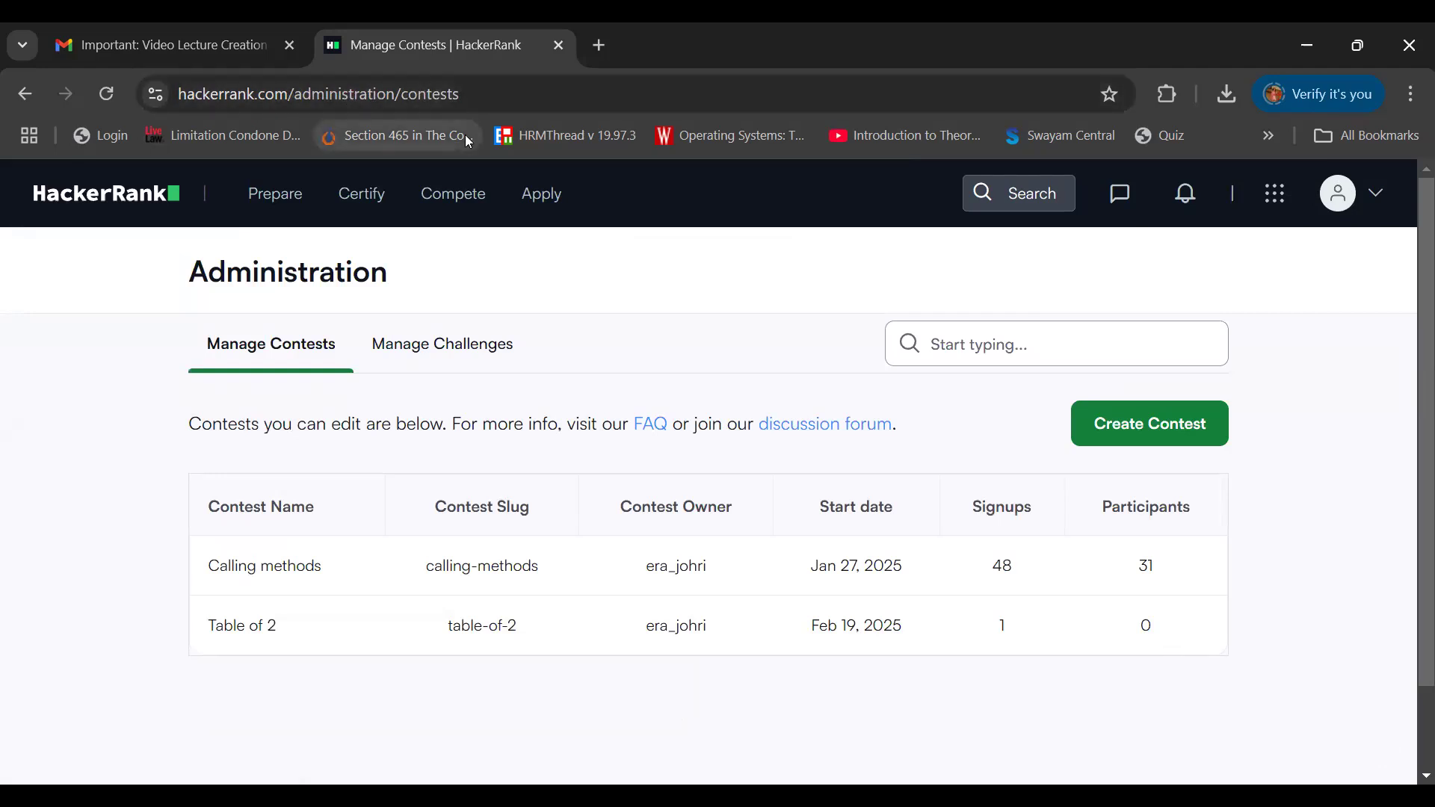
pyautogui.click(431, 360)
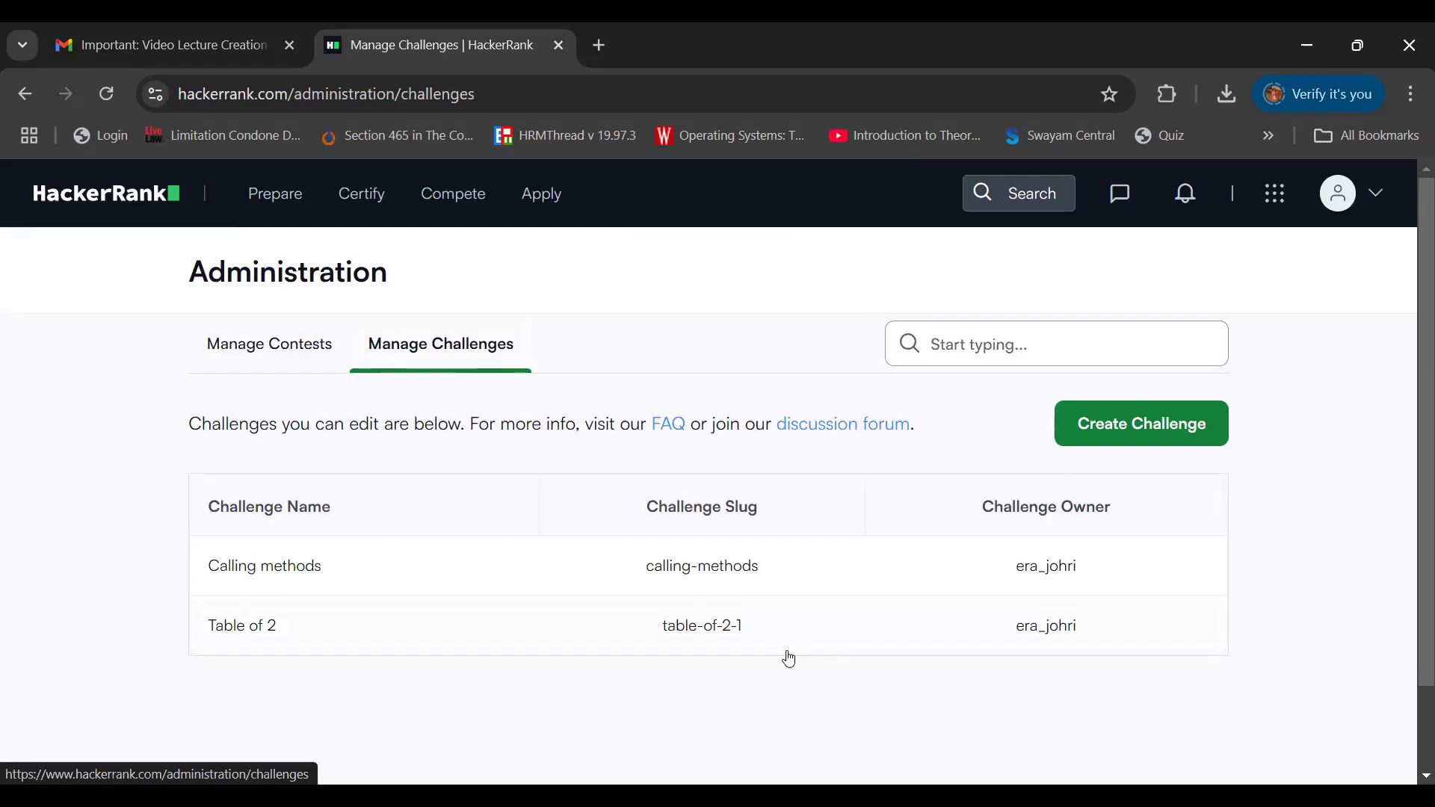
pyautogui.click(1143, 439)
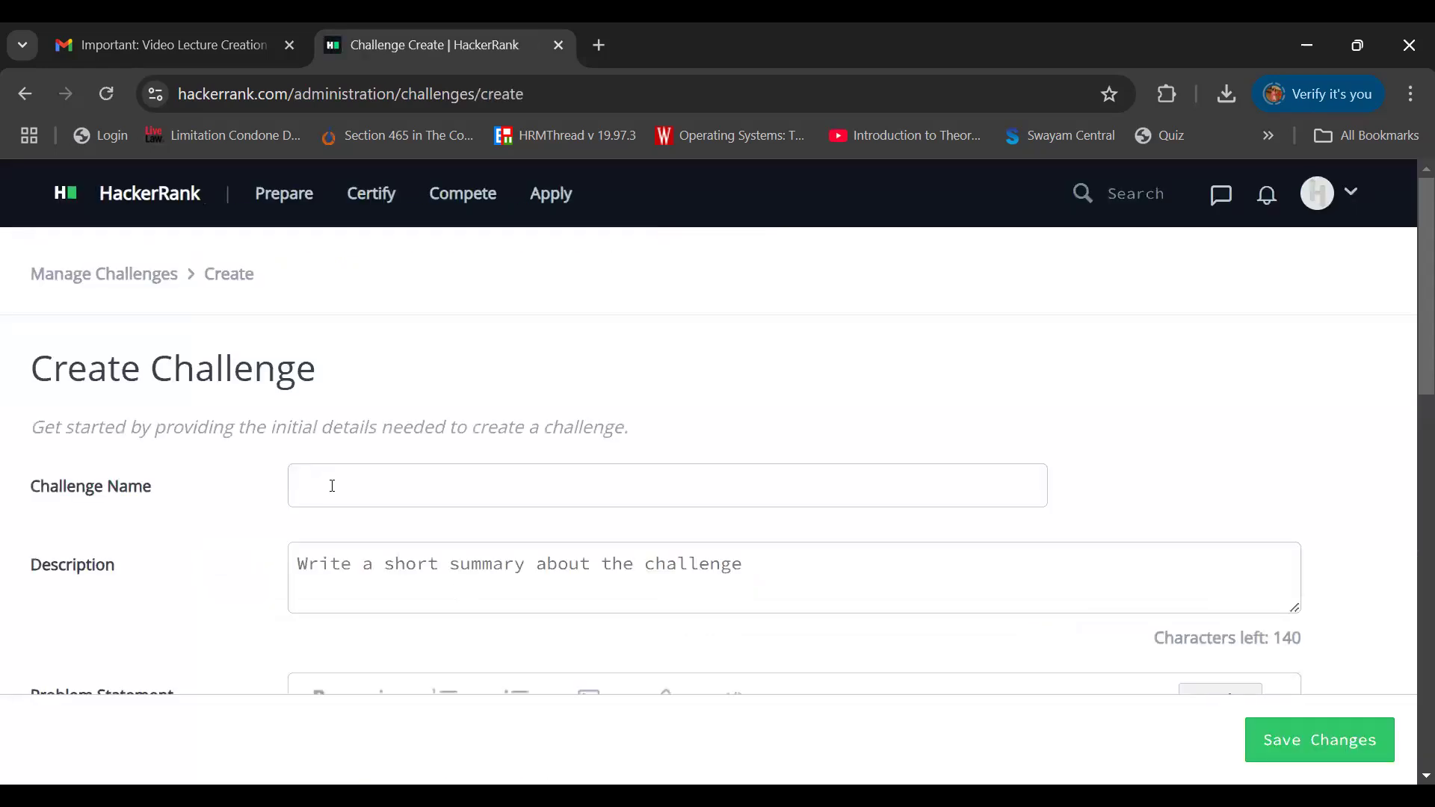
# Name the new challenge "Table Generator"
pyautogui.click(332, 485)
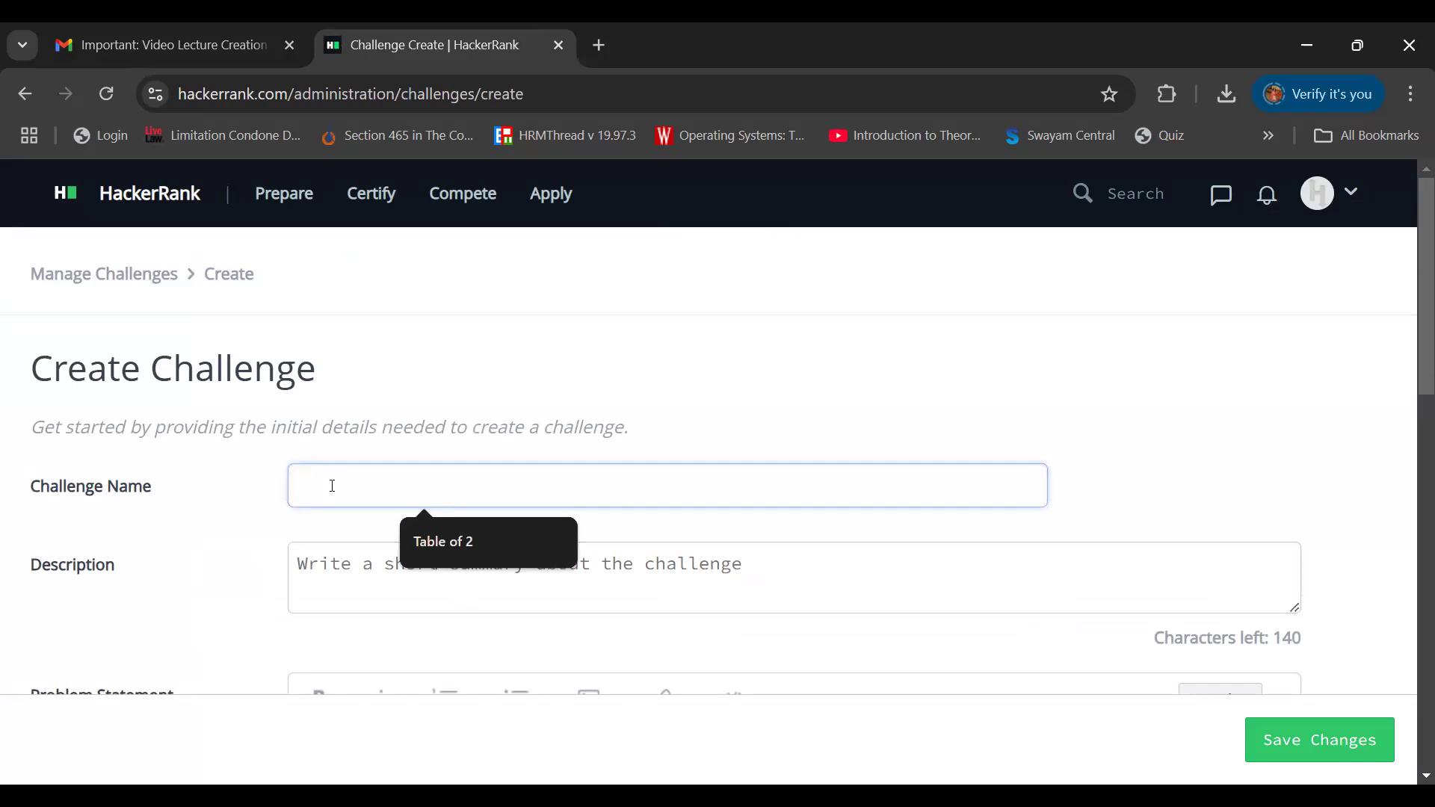
pyautogui.write('Table Gente')
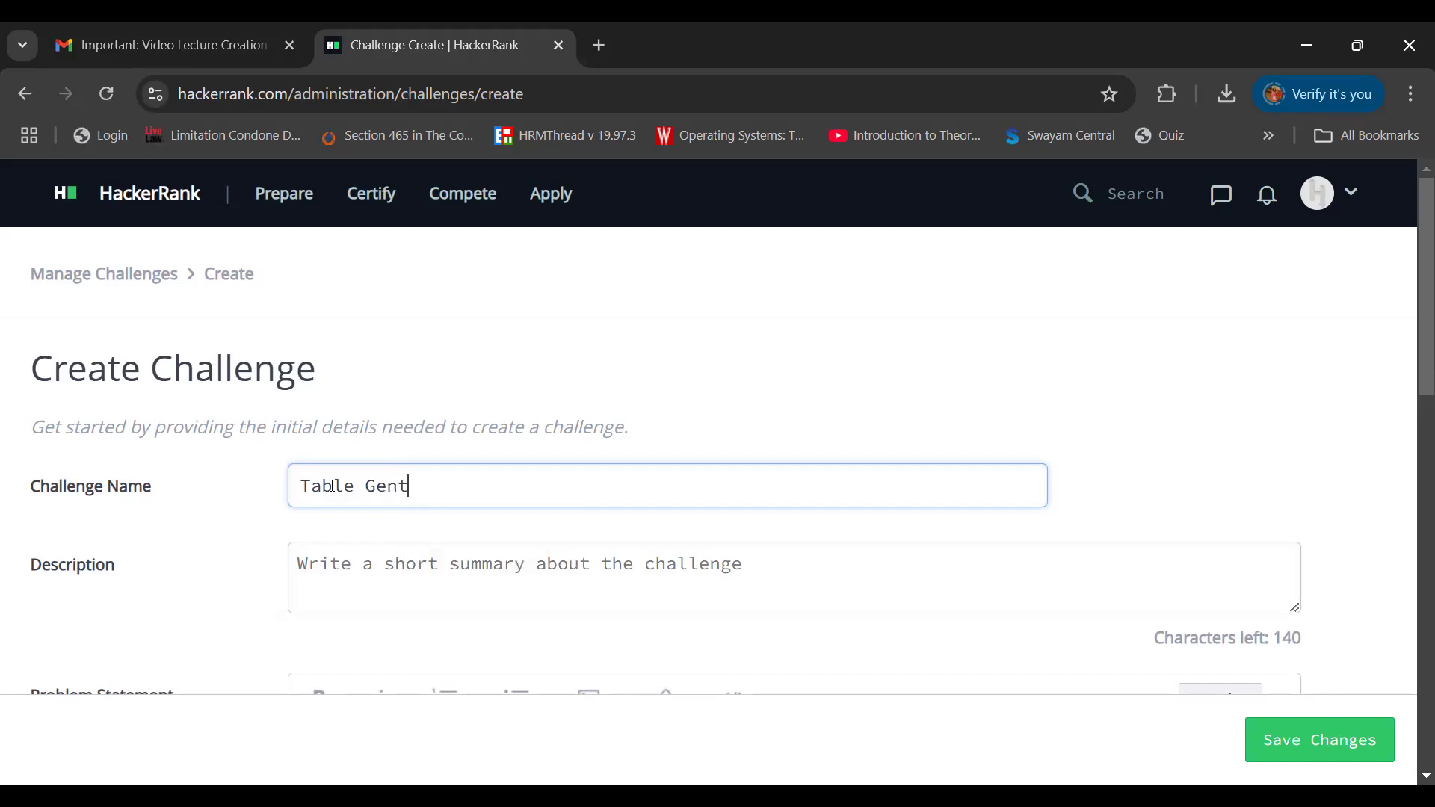
pyautogui.press('BackSpace')
pyautogui.press('BackSpace')
pyautogui.write('rator')
# Enter "Program to design a table generator" as the challenge description
pyautogui.click(399, 557)
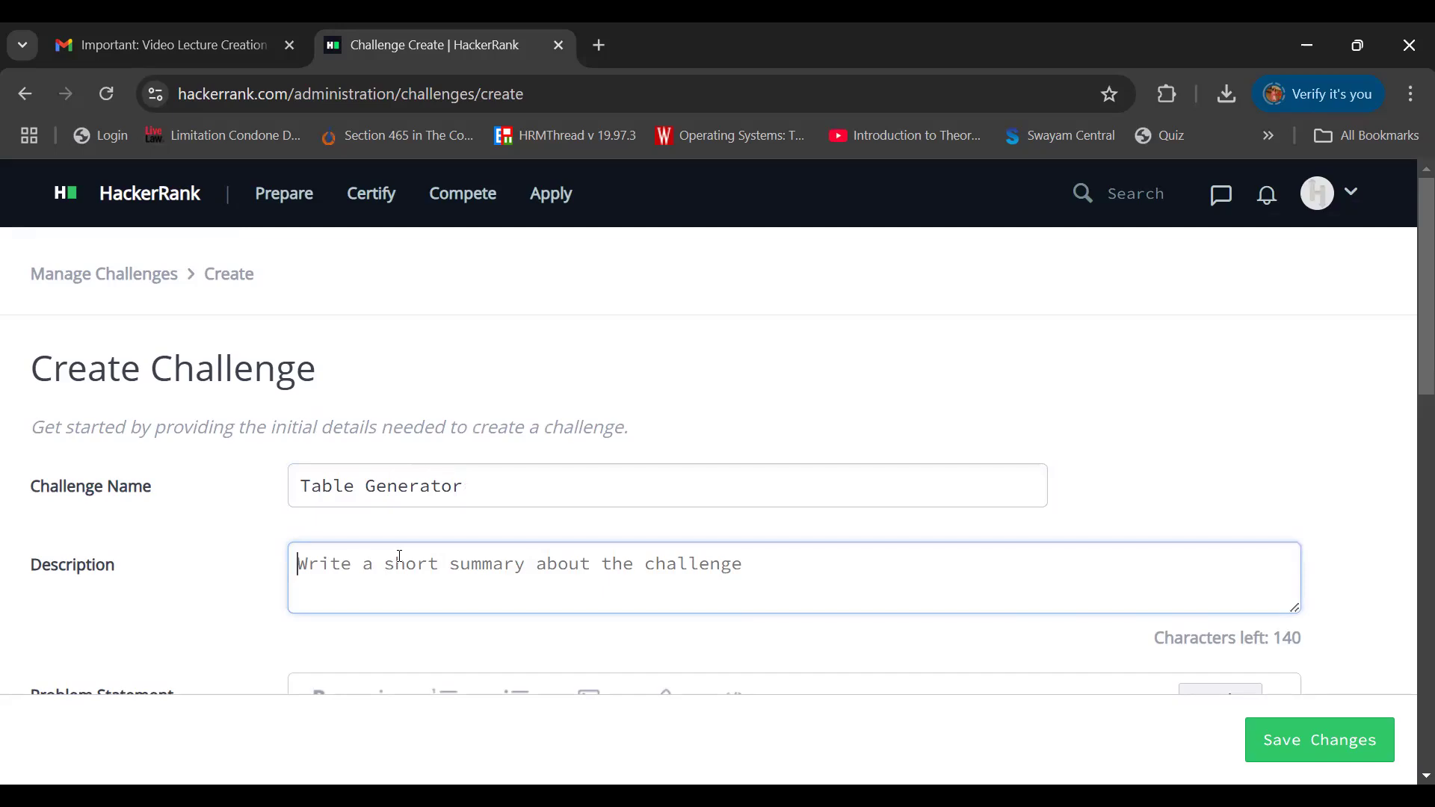
pyautogui.write('Prof')
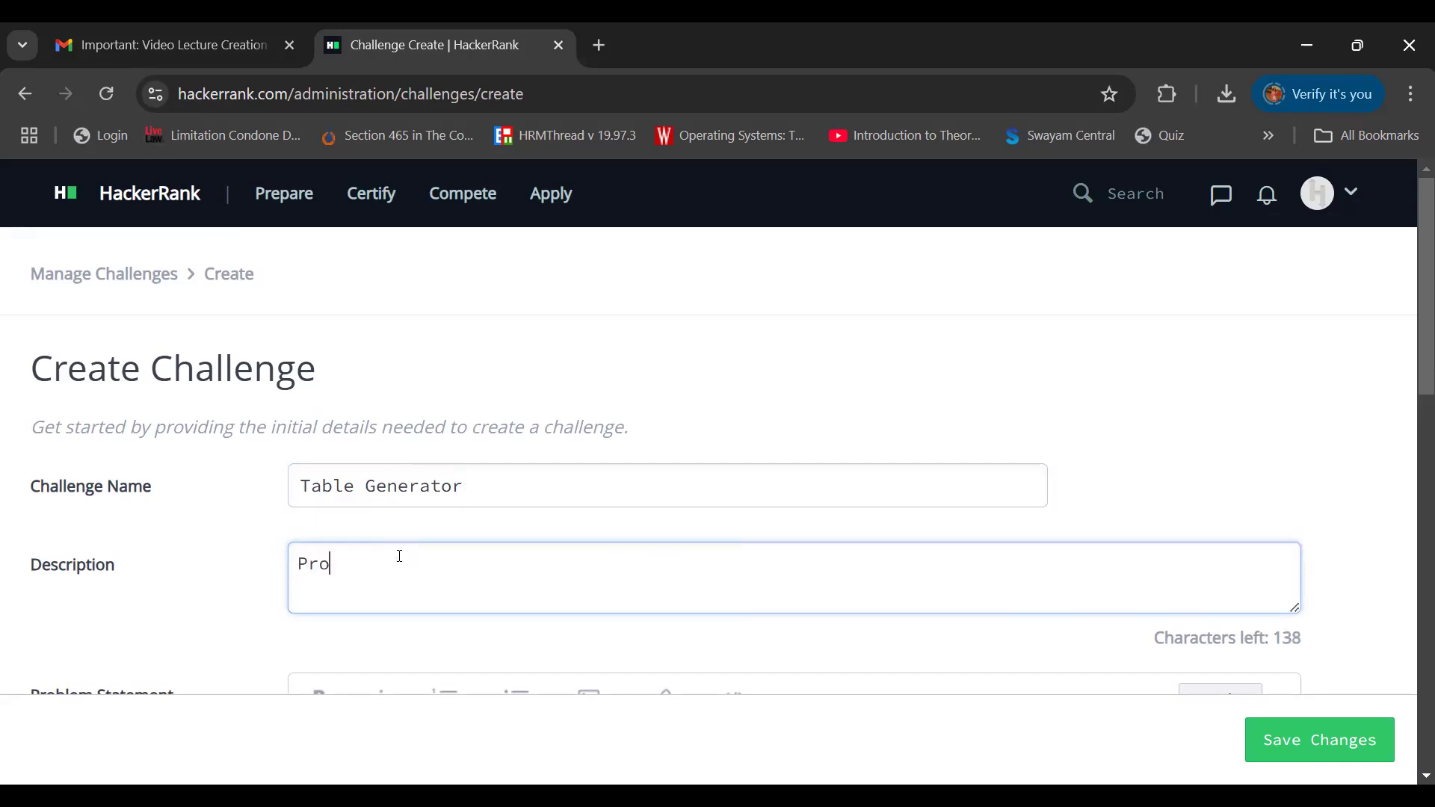
pyautogui.press('BackSpace')
pyautogui.write('gram to se')
pyautogui.press('BackSpace')
pyautogui.press('BackSpace')
pyautogui.write('design a table gen')
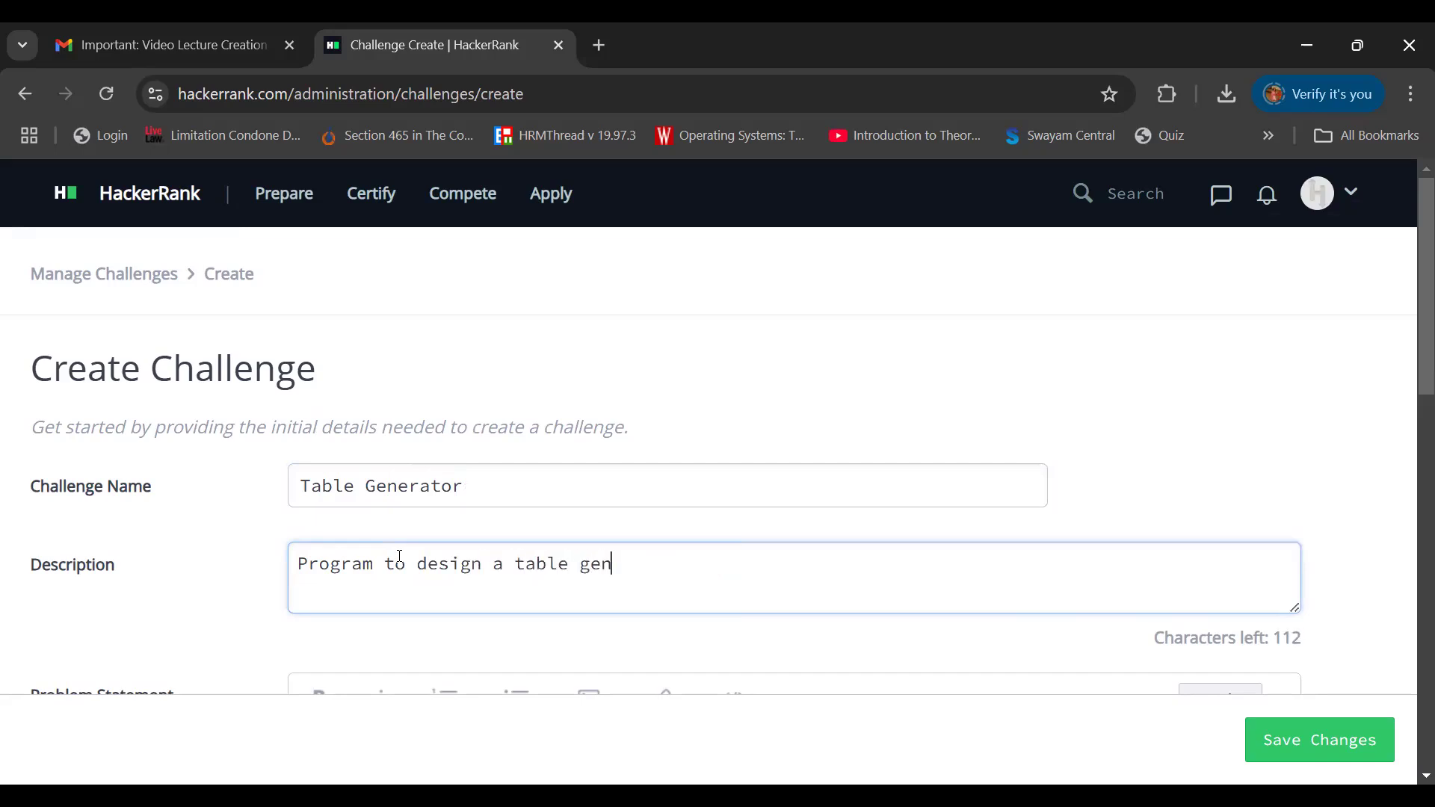
pyautogui.write('erator')
# Write the problem statement "Write a program to generate a table for a given integer."
pyautogui.scroll(-3, 400, 557)
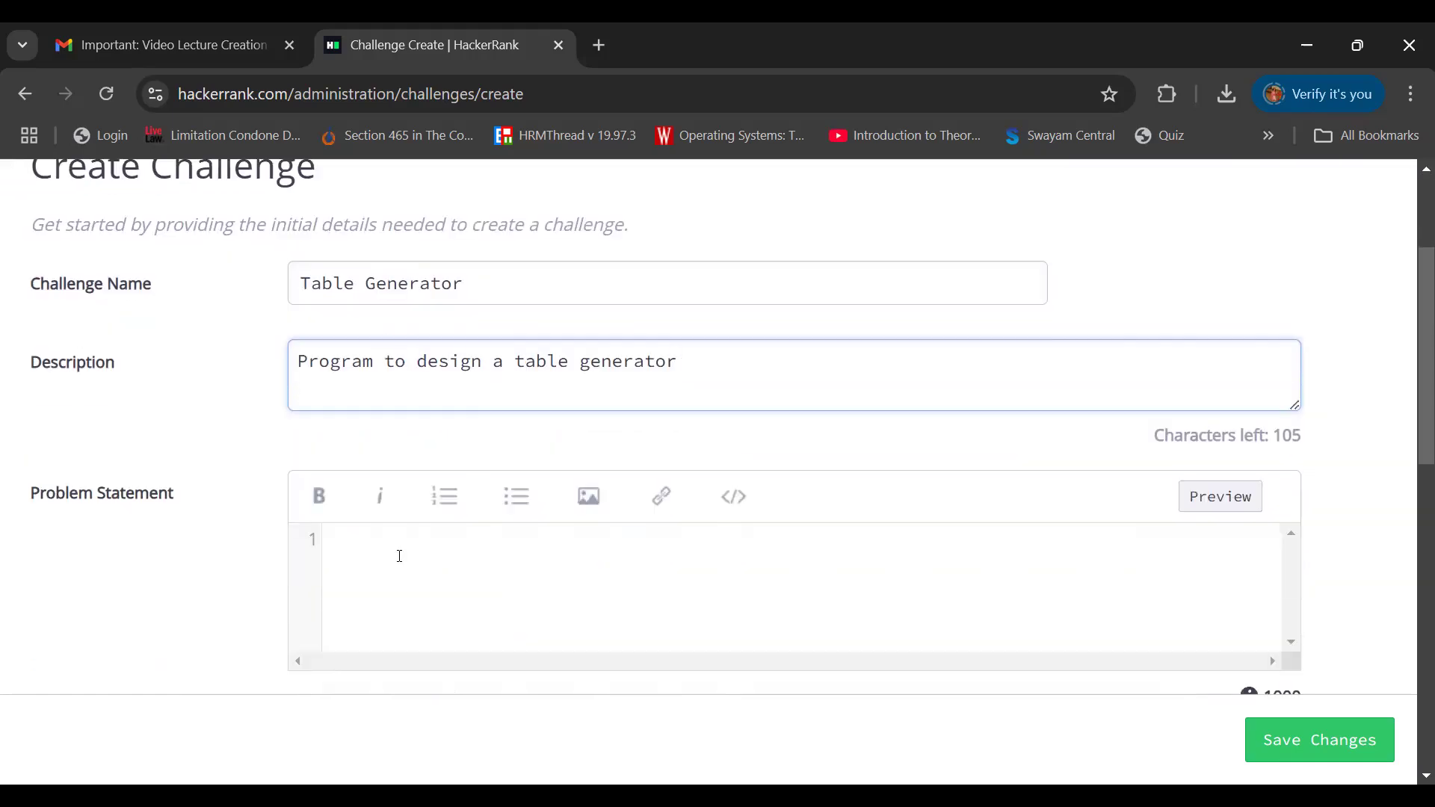
pyautogui.scroll(-1, 397, 561)
pyautogui.click(394, 497)
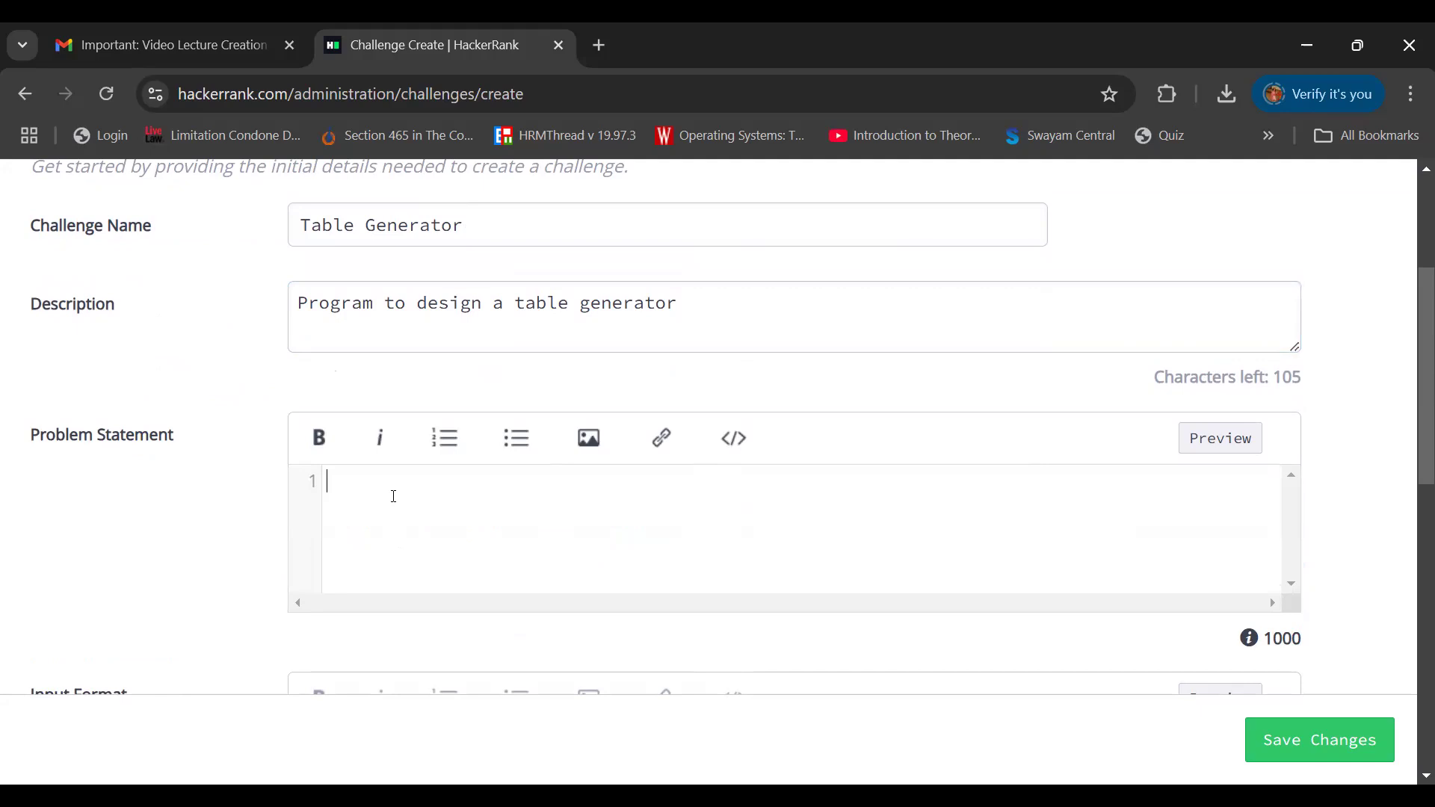
pyautogui.write('Writw')
pyautogui.press('BackSpace')
pyautogui.write('e a program')
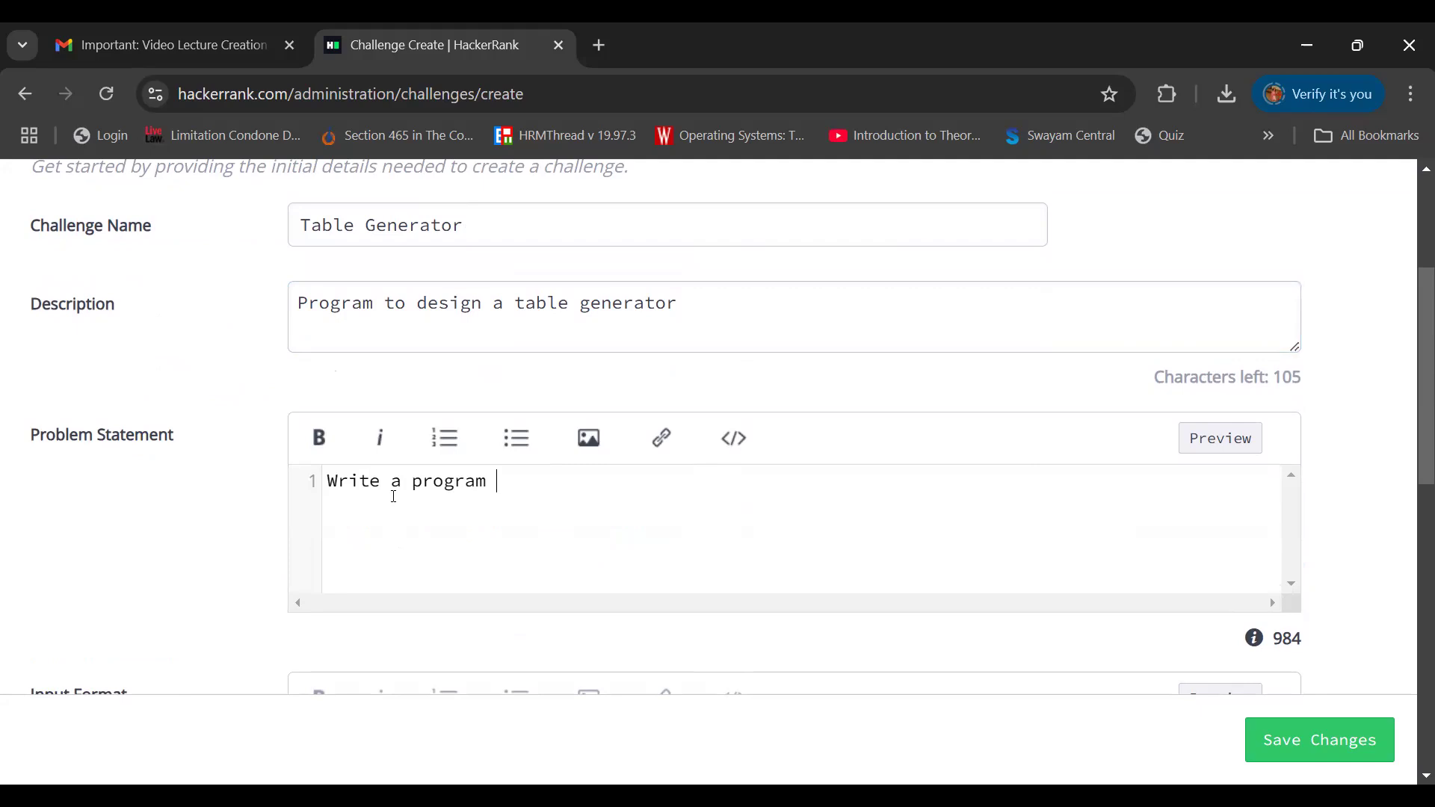
pyautogui.write('to gene')
pyautogui.write('rator')
pyautogui.press('BackSpace')
pyautogui.press('BackSpace')
pyautogui.press('BackSpace')
pyautogui.write('e a t')
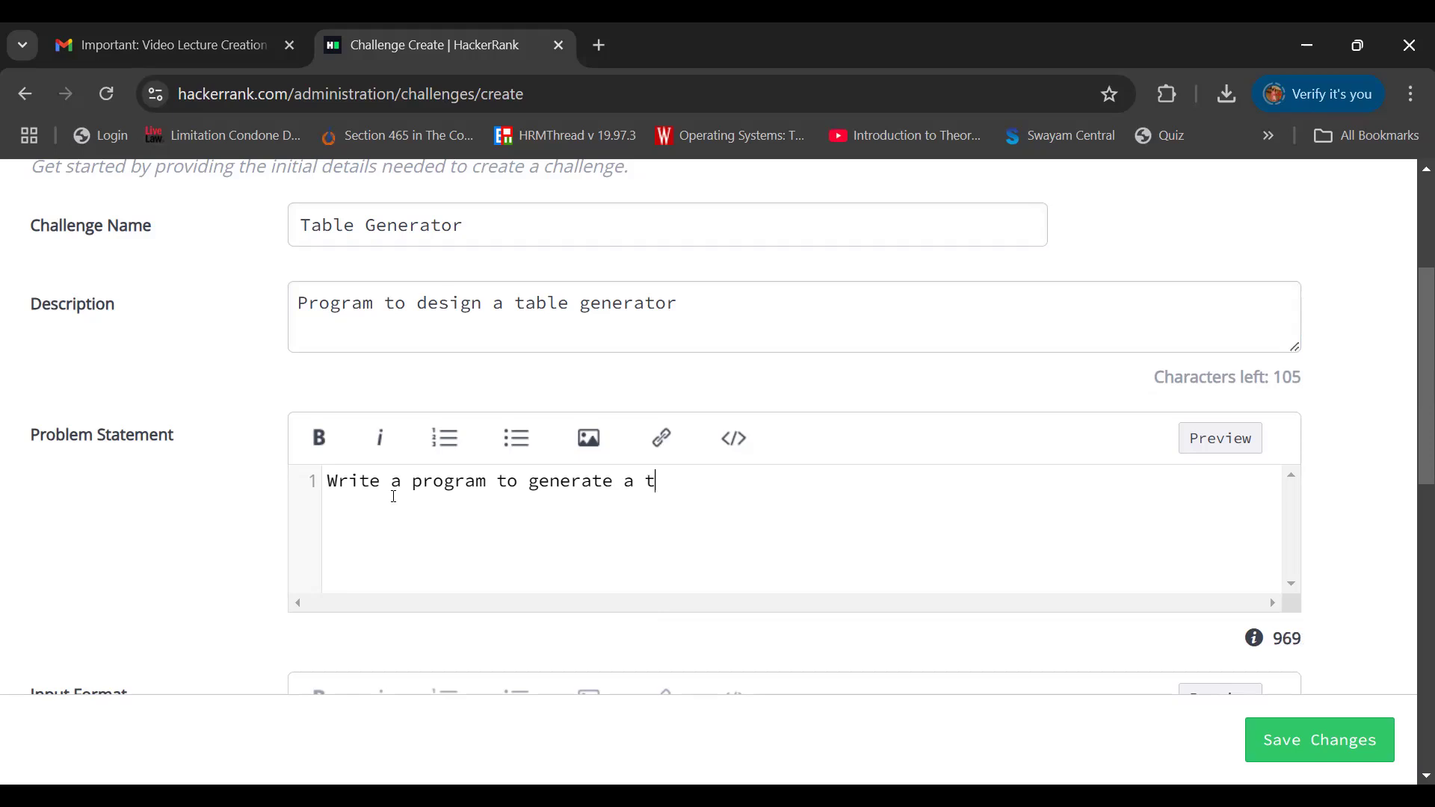
pyautogui.write('able for a given inter')
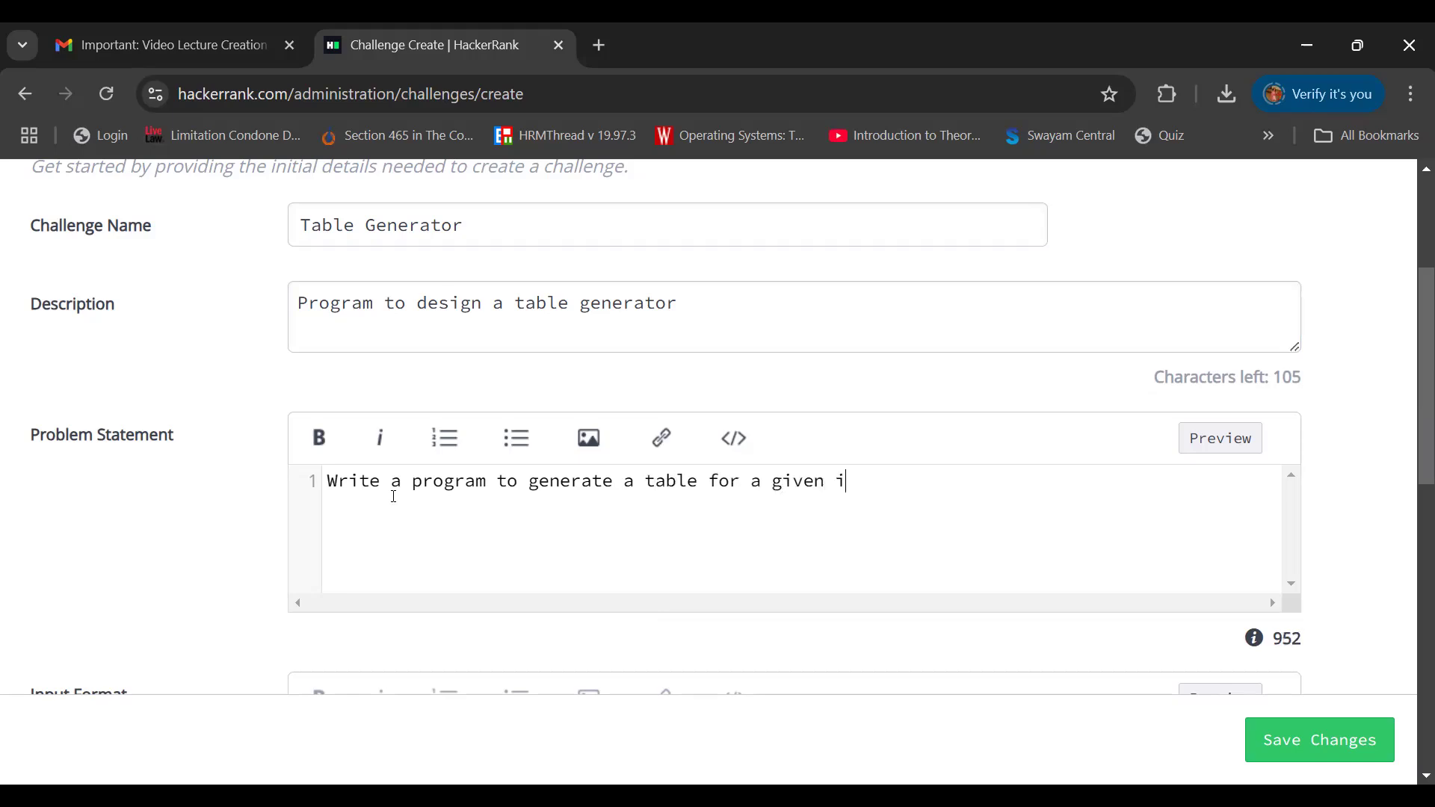
pyautogui.press('BackSpace')
pyautogui.write('ger')
pyautogui.press('BackSpace')
pyautogui.write('.')
# Fill in the input format with "No input format is specified"
pyautogui.scroll(-2, 395, 499)
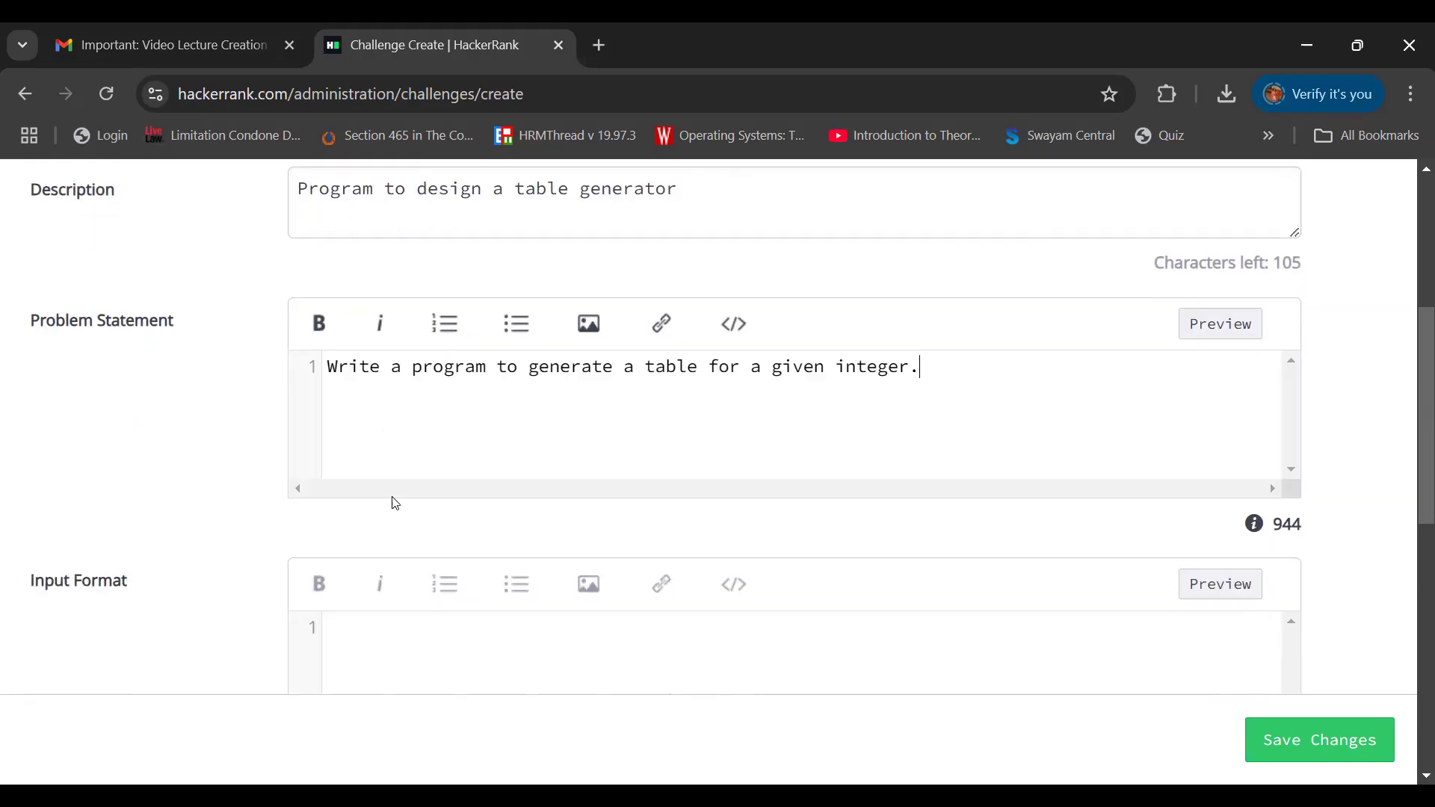
pyautogui.scroll(-2, 395, 503)
pyautogui.scroll(-1, 396, 505)
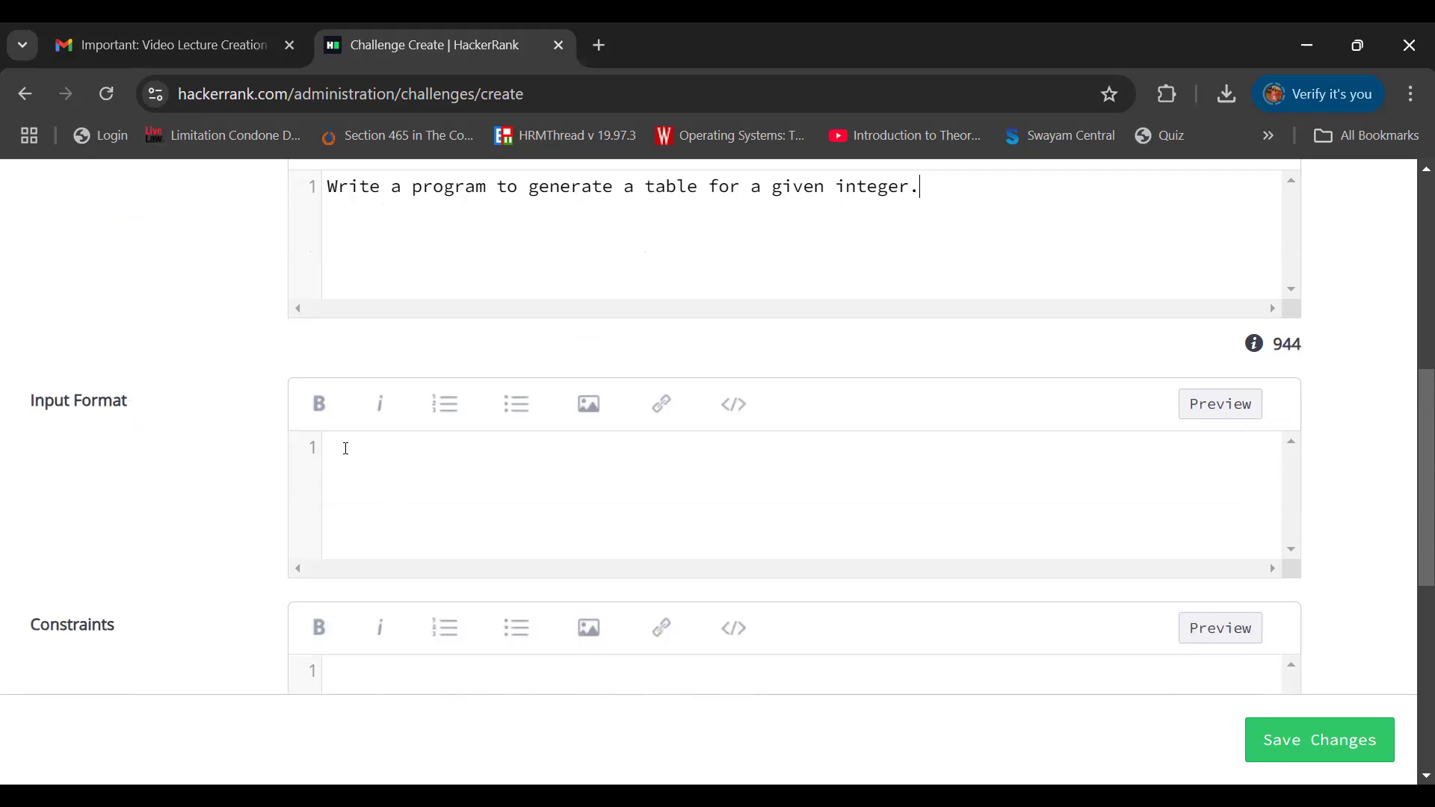
pyautogui.click(346, 449)
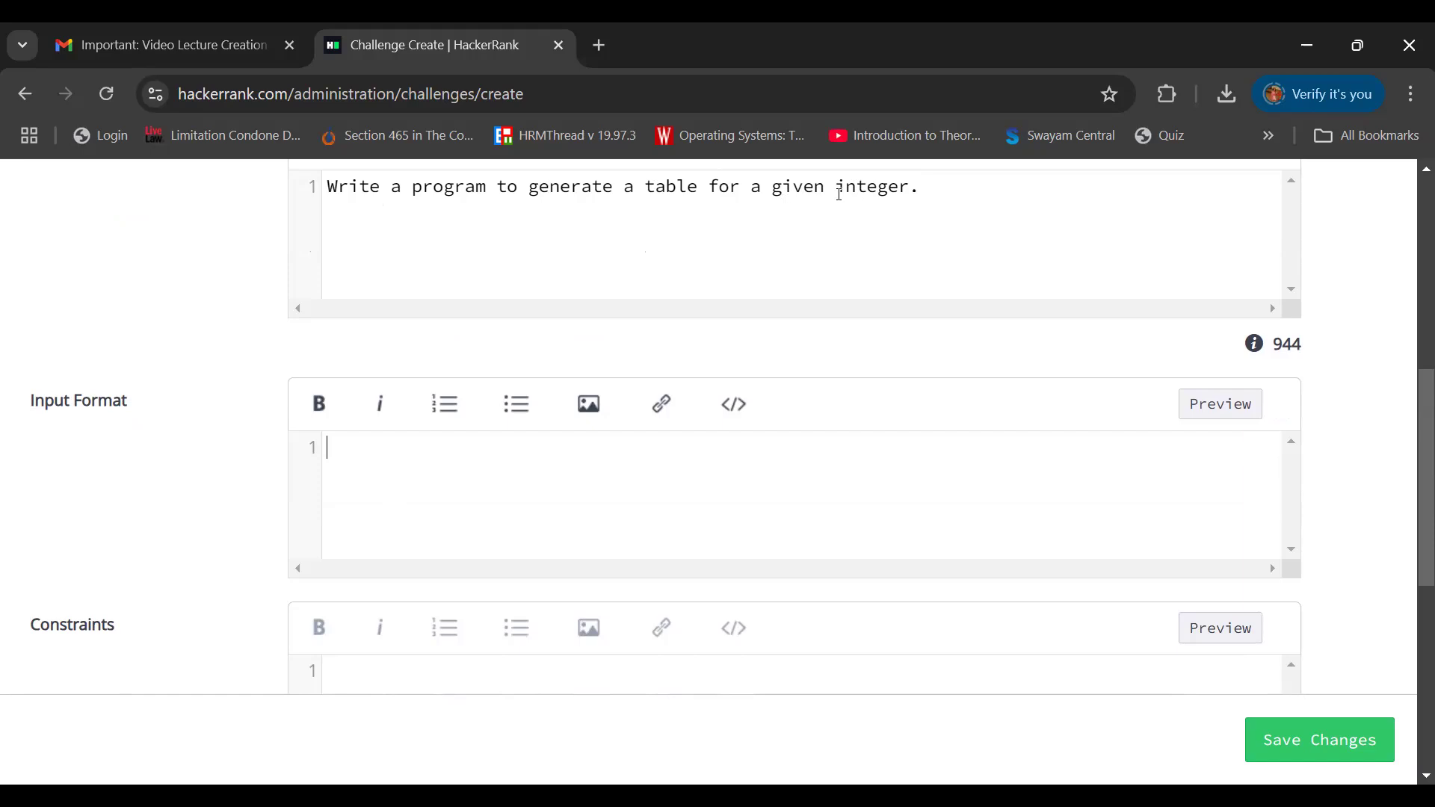
pyautogui.write('2')
pyautogui.press('BackSpace')
pyautogui.write('None')
pyautogui.press('BackSpace')
pyautogui.press('BackSpace')
pyautogui.write('in')
pyautogui.press('BackSpace')
pyautogui.write('nput format is ')
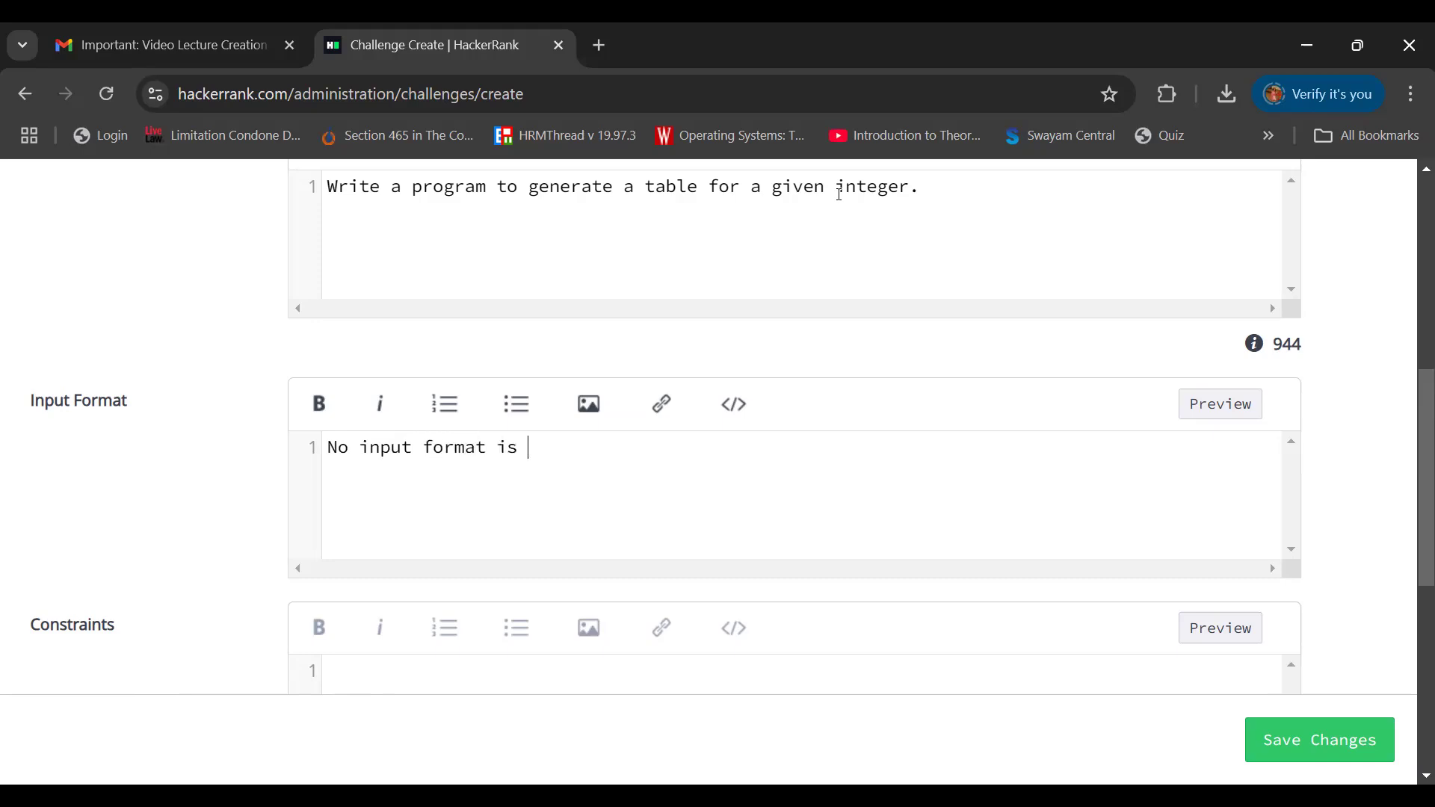
pyautogui.write('specified')
# Enter the constraint "2<=i<=100" for the challenge
pyautogui.scroll(-1, 840, 193)
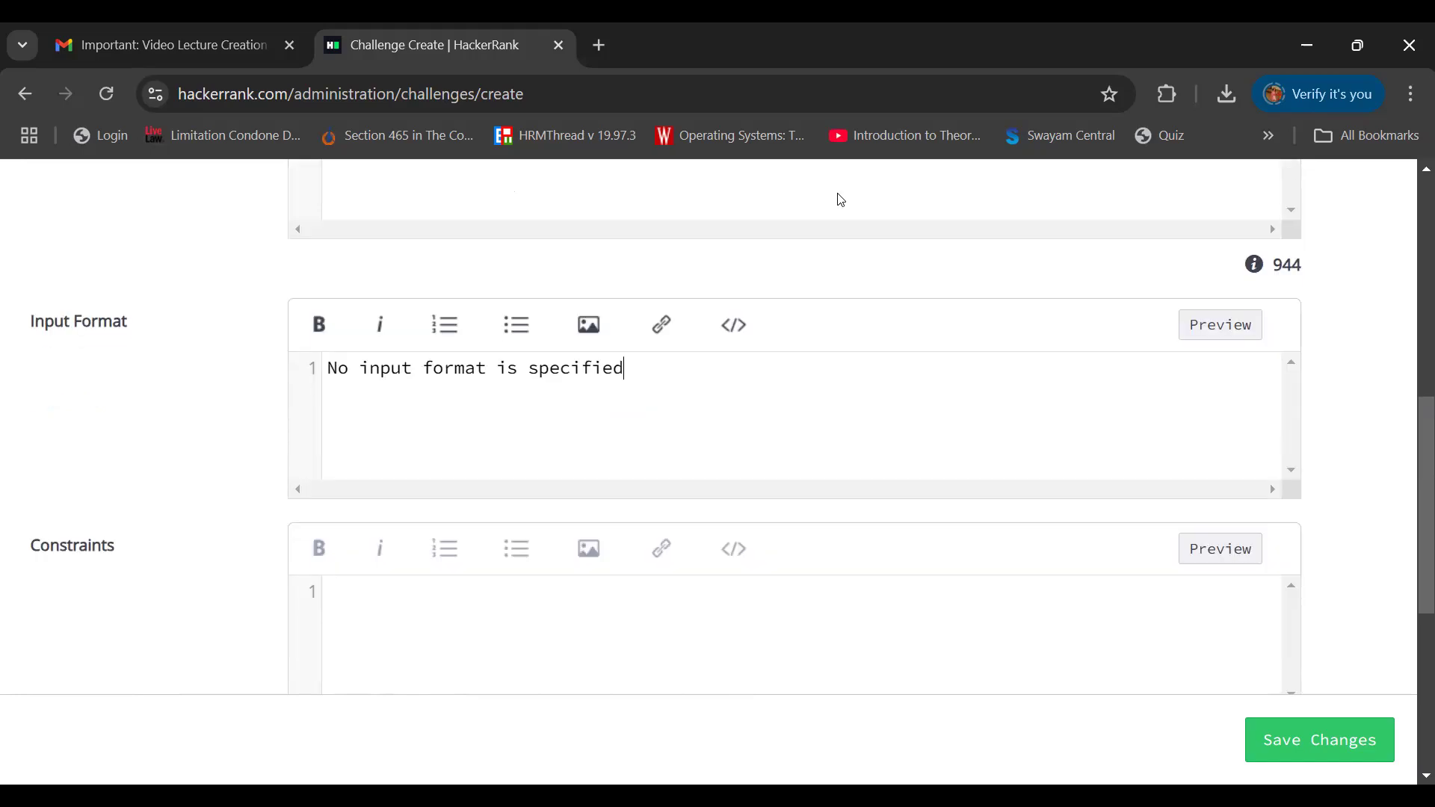
pyautogui.scroll(-1, 841, 200)
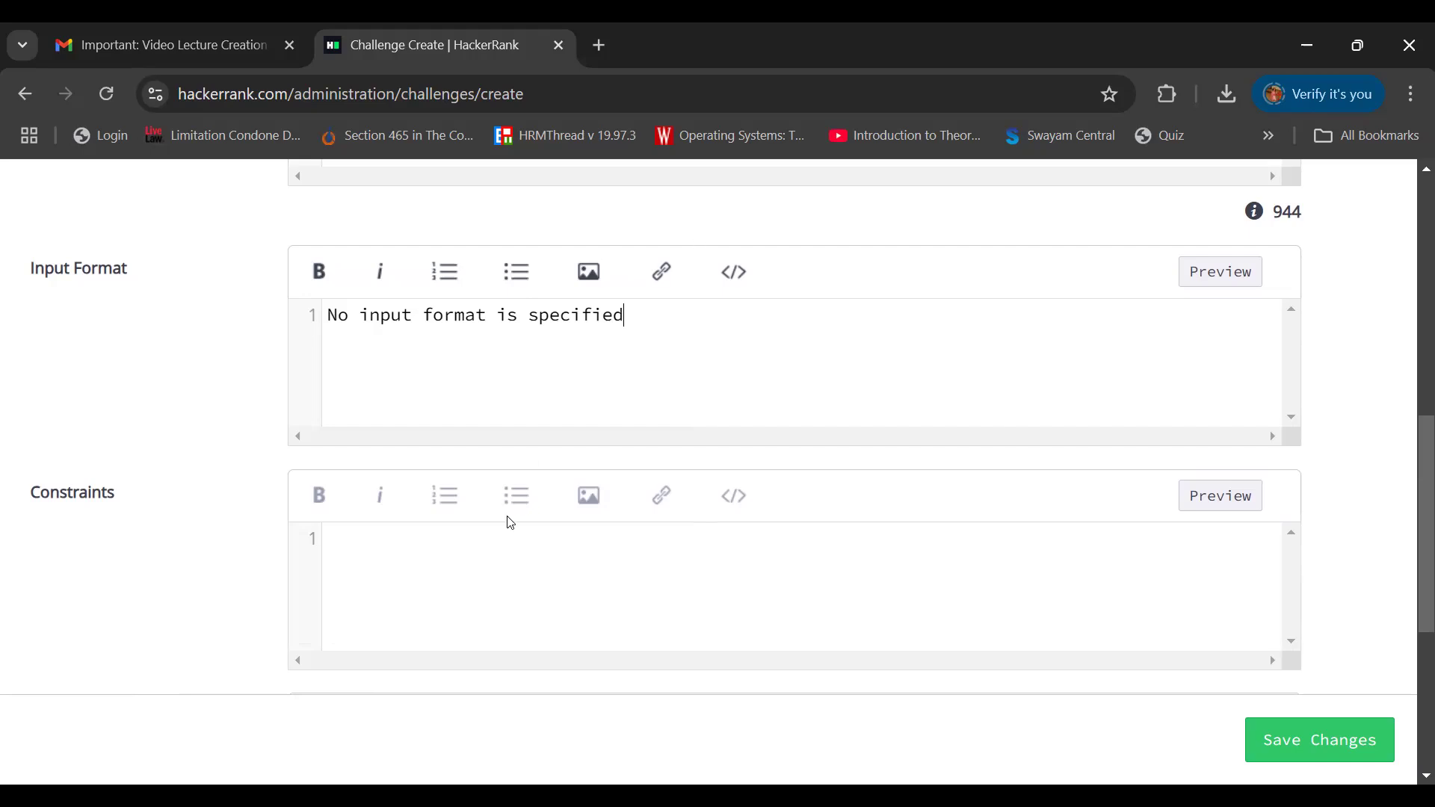
pyautogui.click(466, 562)
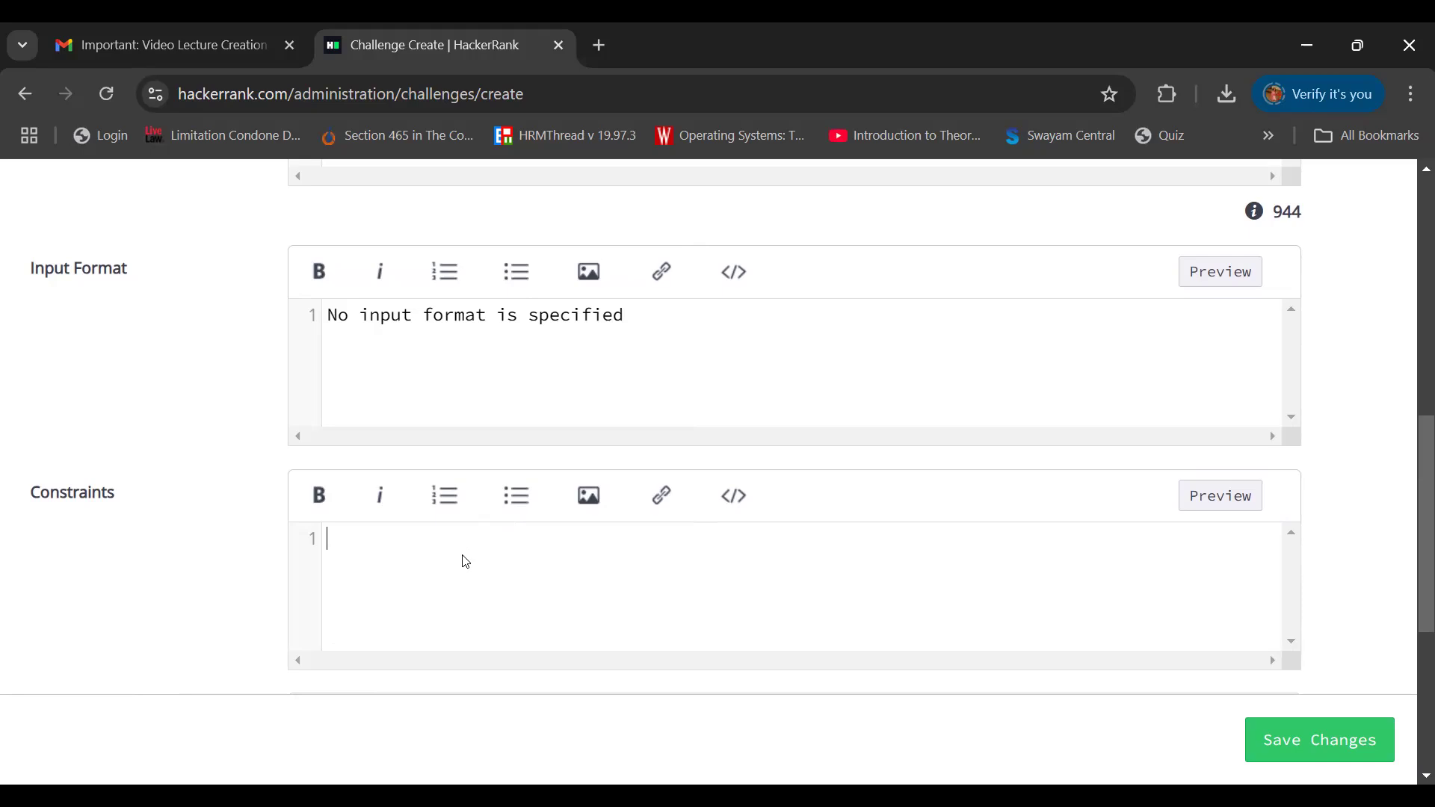
pyautogui.write('2<=i')
pyautogui.write('<=100')
pyautogui.scroll(-3, 466, 562)
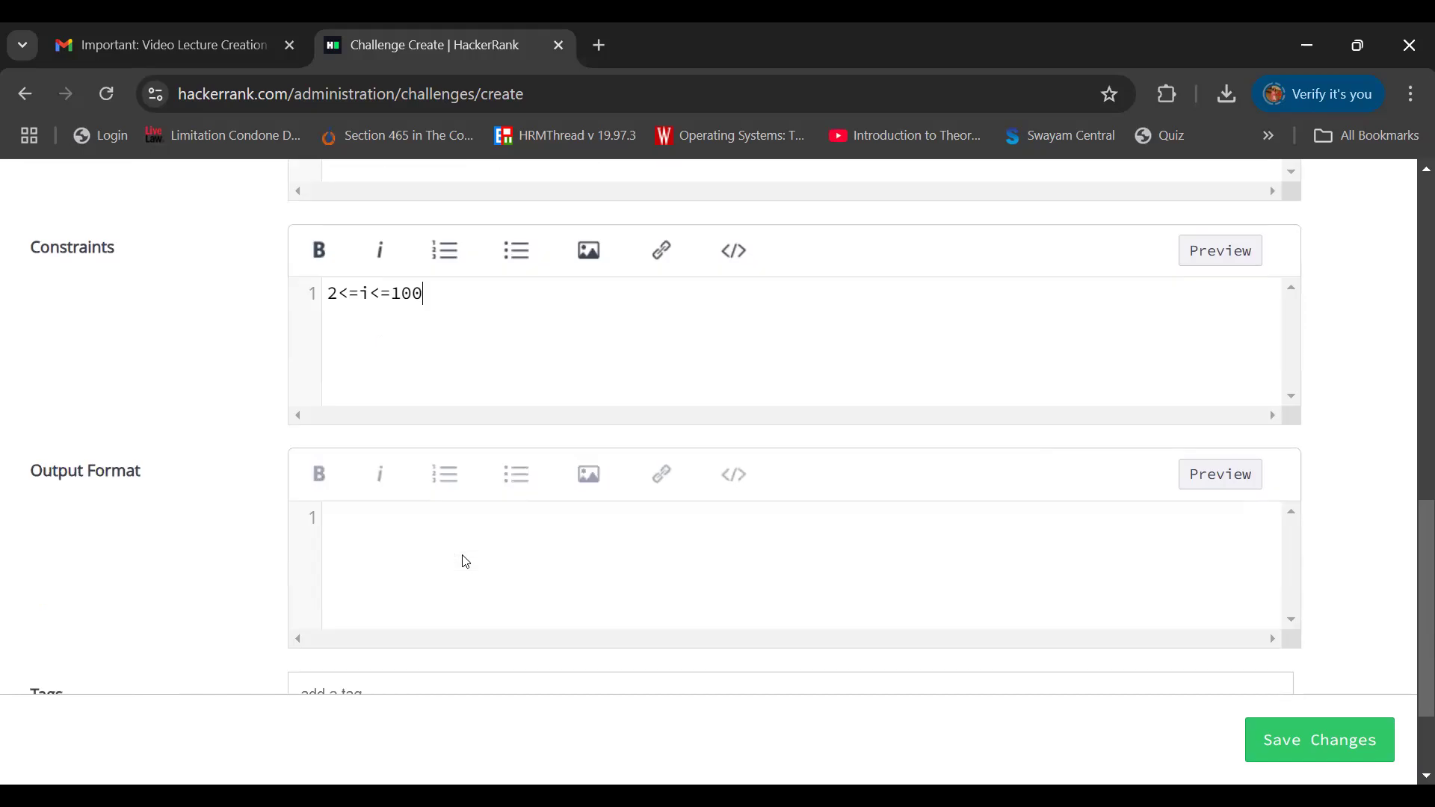
# Enter the sample lines 2X1=2, 2X2=4 and 2X3=6 in the output format, each on its own line
pyautogui.scroll(-1, 467, 562)
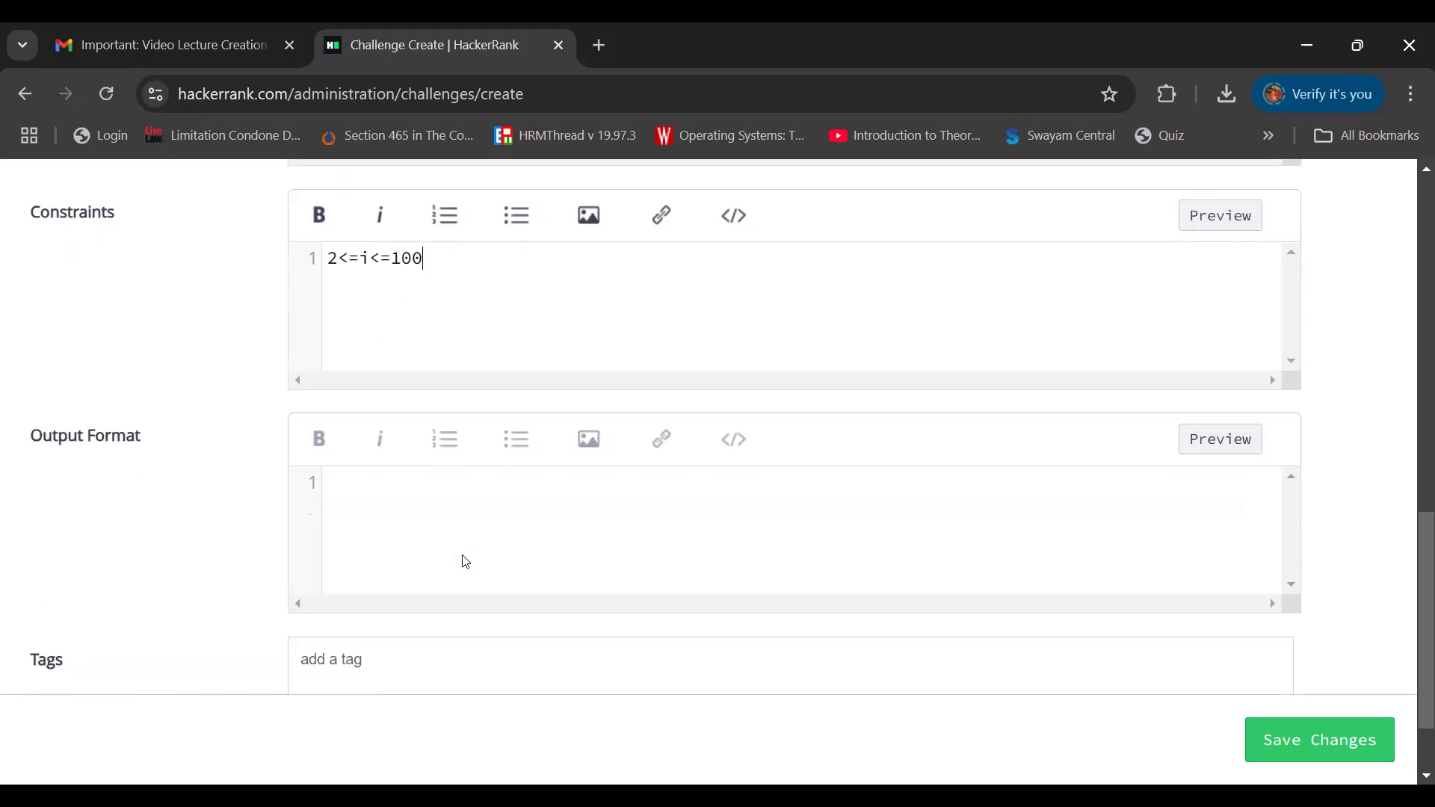
pyautogui.click(351, 473)
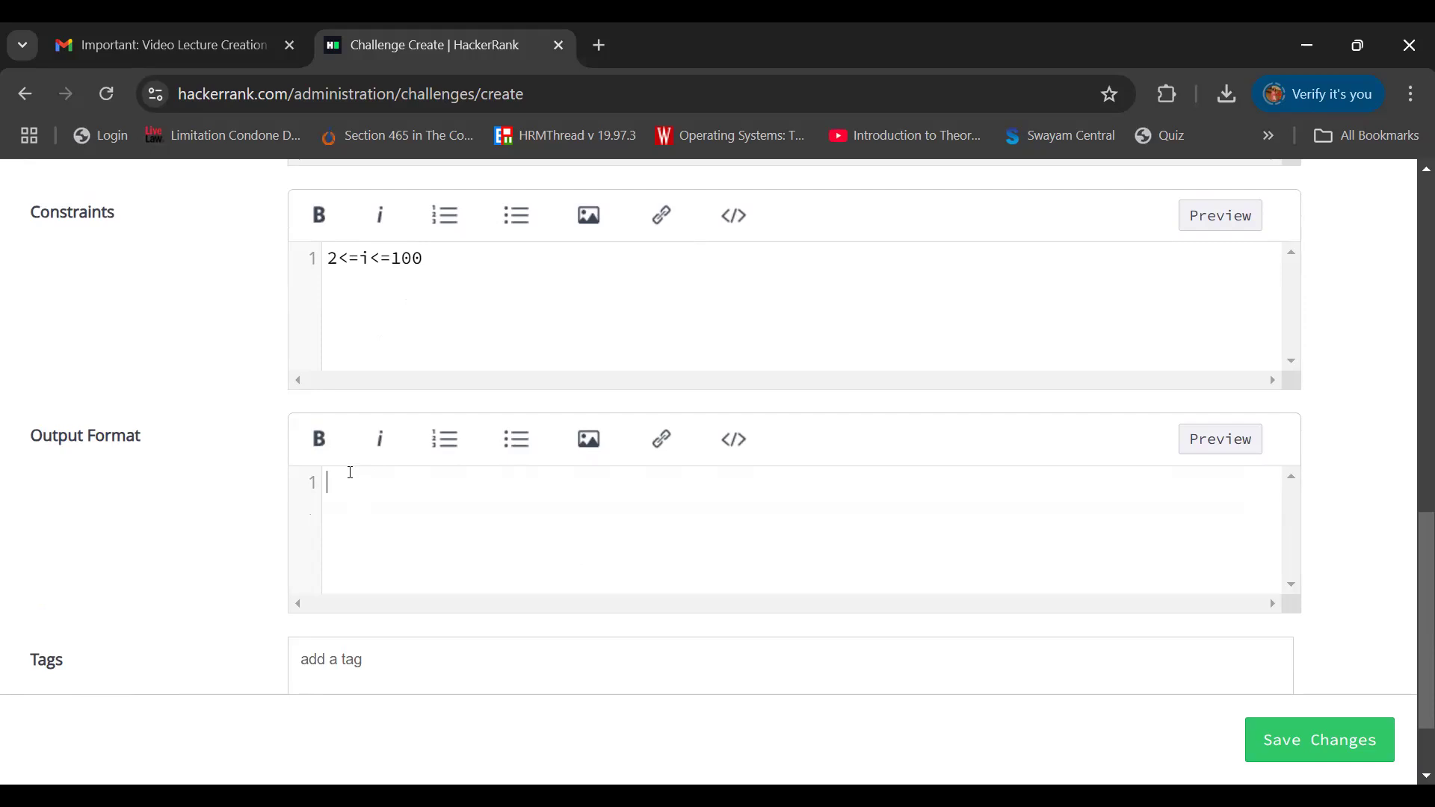
pyautogui.write('2X')
pyautogui.write('1=2')
pyautogui.press('Return')
pyautogui.write('2')
pyautogui.press('Up')
pyautogui.write('X2')
pyautogui.press('BackSpace')
pyautogui.press('BackSpace')
pyautogui.press('Down')
pyautogui.write('X2=4')
pyautogui.press('Return')
pyautogui.write('2')
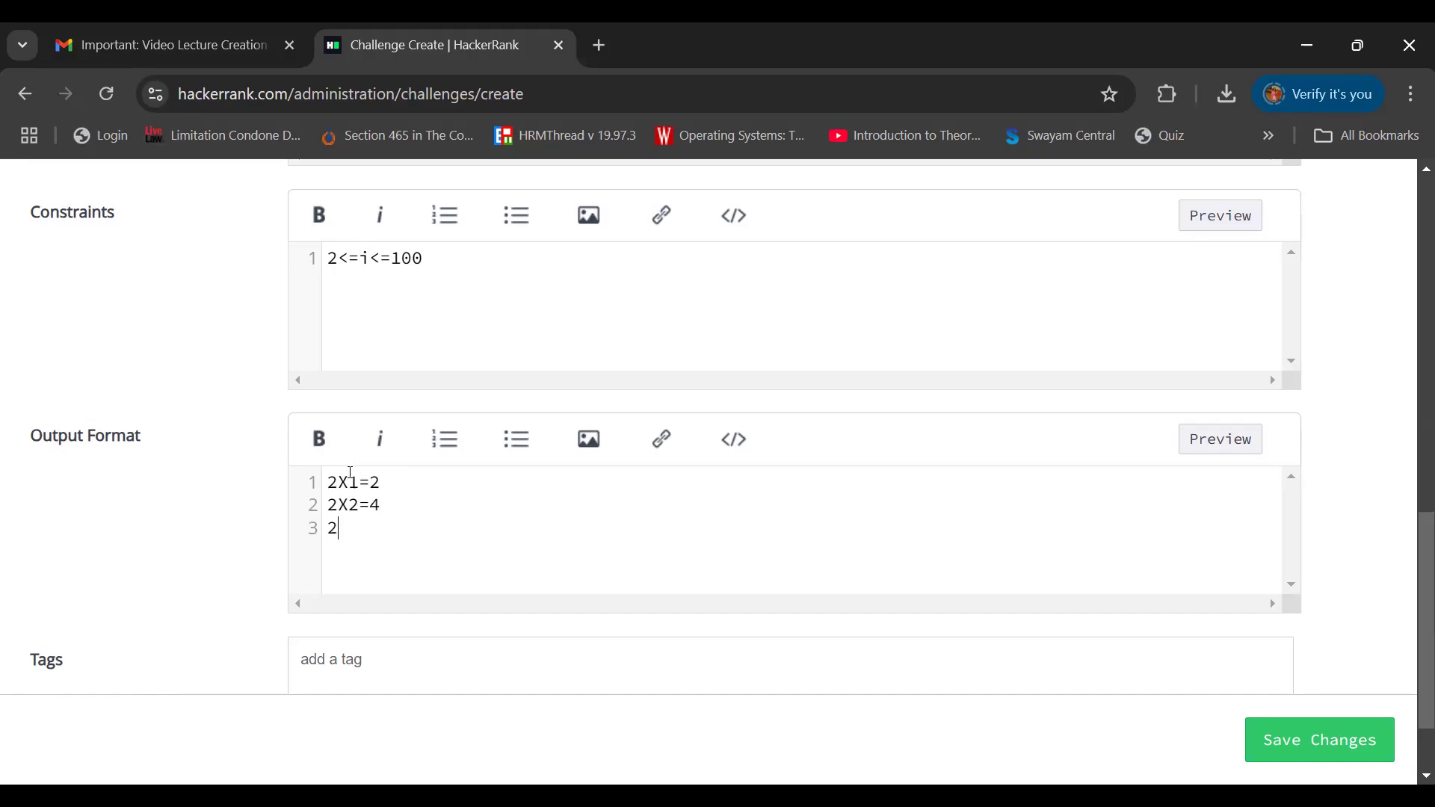
pyautogui.write('X3=6')
pyautogui.moveTo(387, 536); pyautogui.dragTo(329, 482)
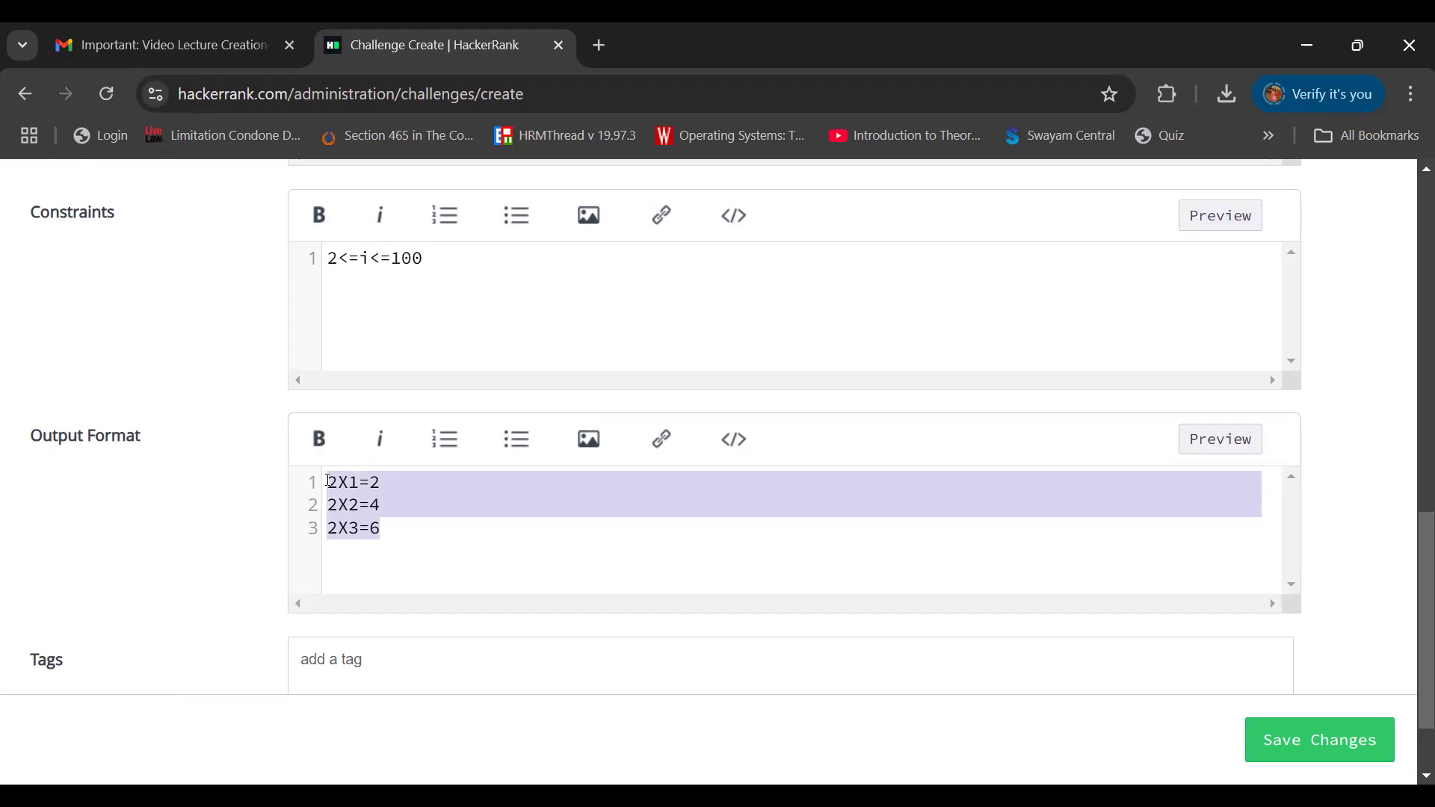
pyautogui.click(479, 569)
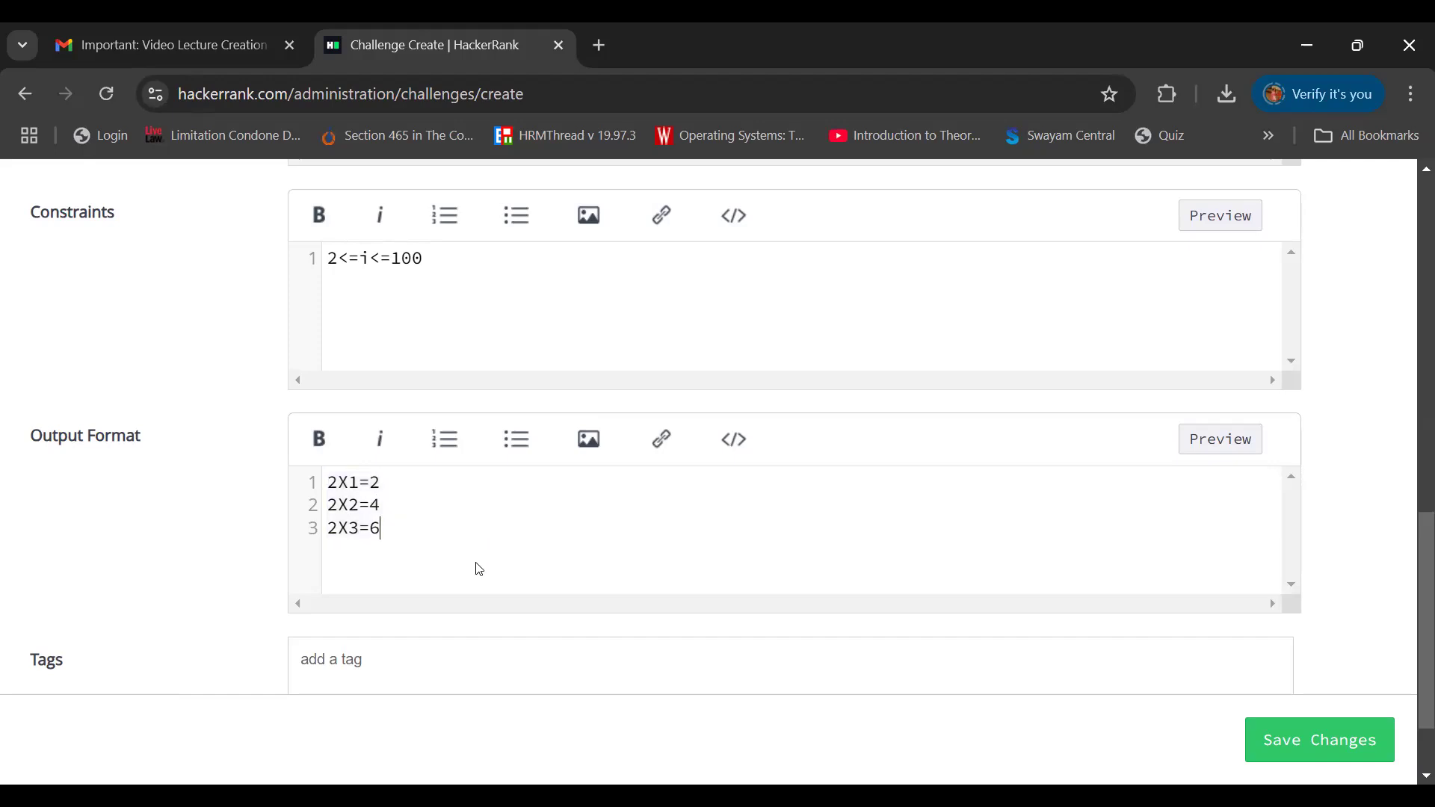
# Add a blank line and a closing line 2X10=20 to the output format
pyautogui.scroll(-1, 480, 569)
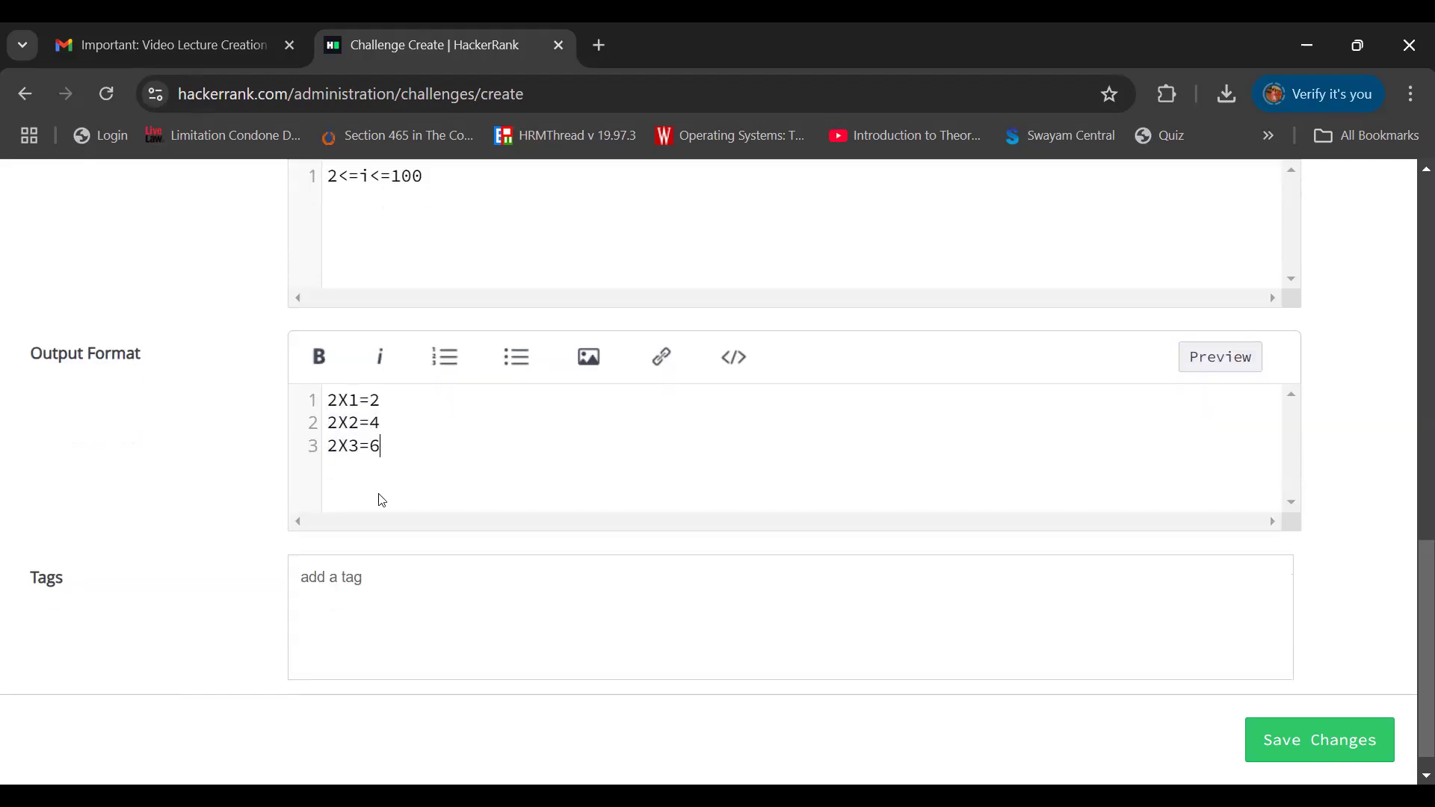
pyautogui.press('Return')
pyautogui.press('Return')
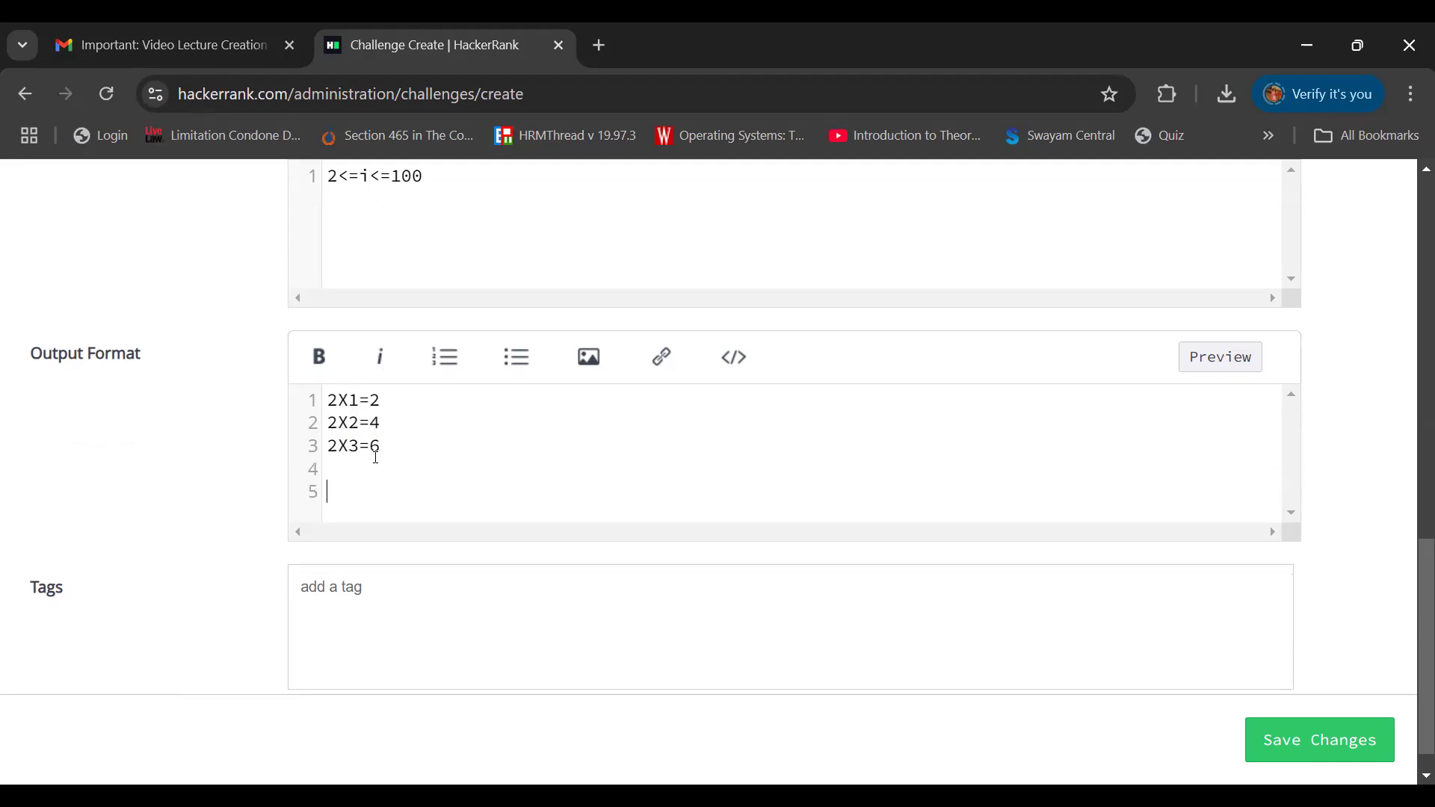
pyautogui.write('2X10=20')
# Tag the challenge with the suggested "-multiplication table" tag and save the new challenge
pyautogui.scroll(-1, 376, 456)
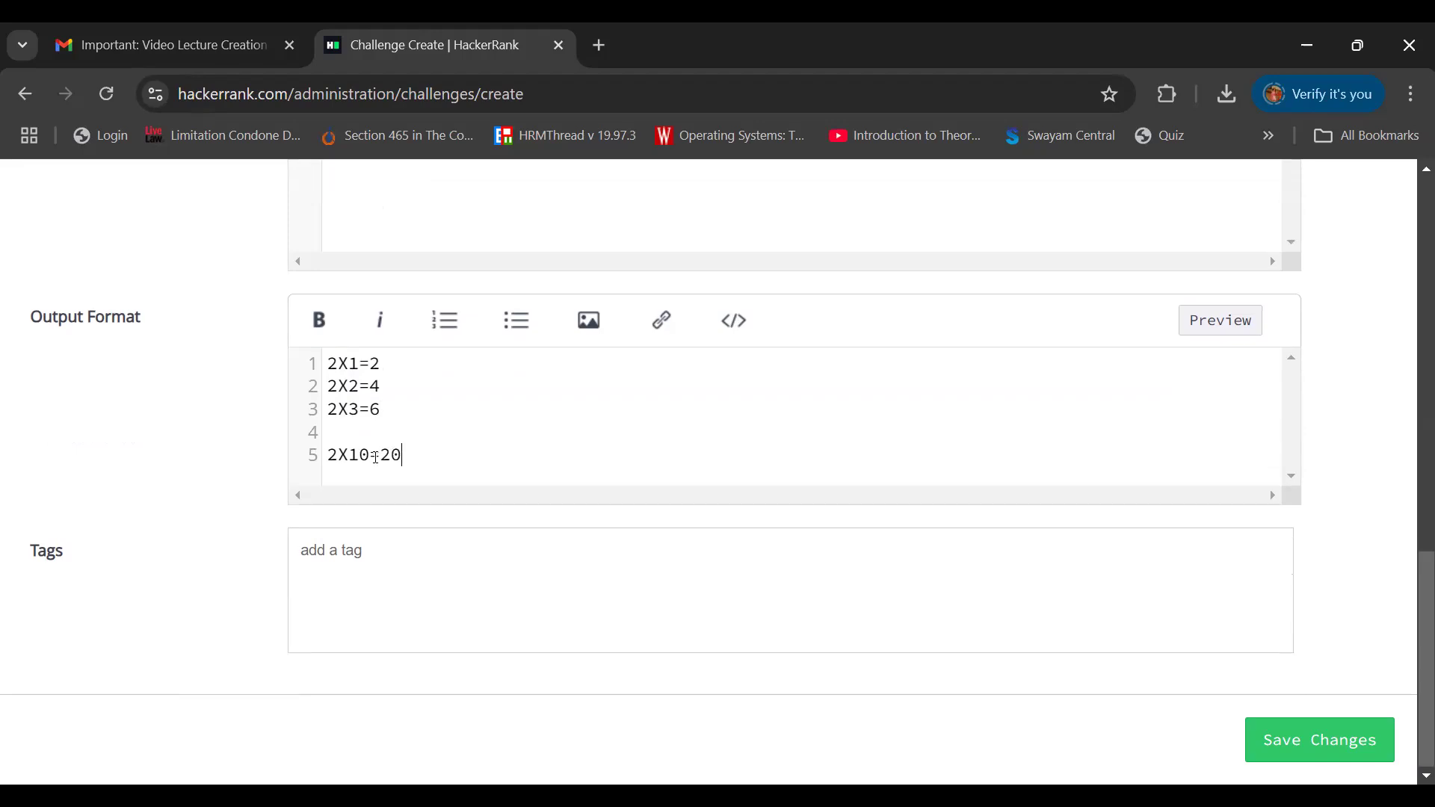
pyautogui.click(355, 553)
pyautogui.write('Table')
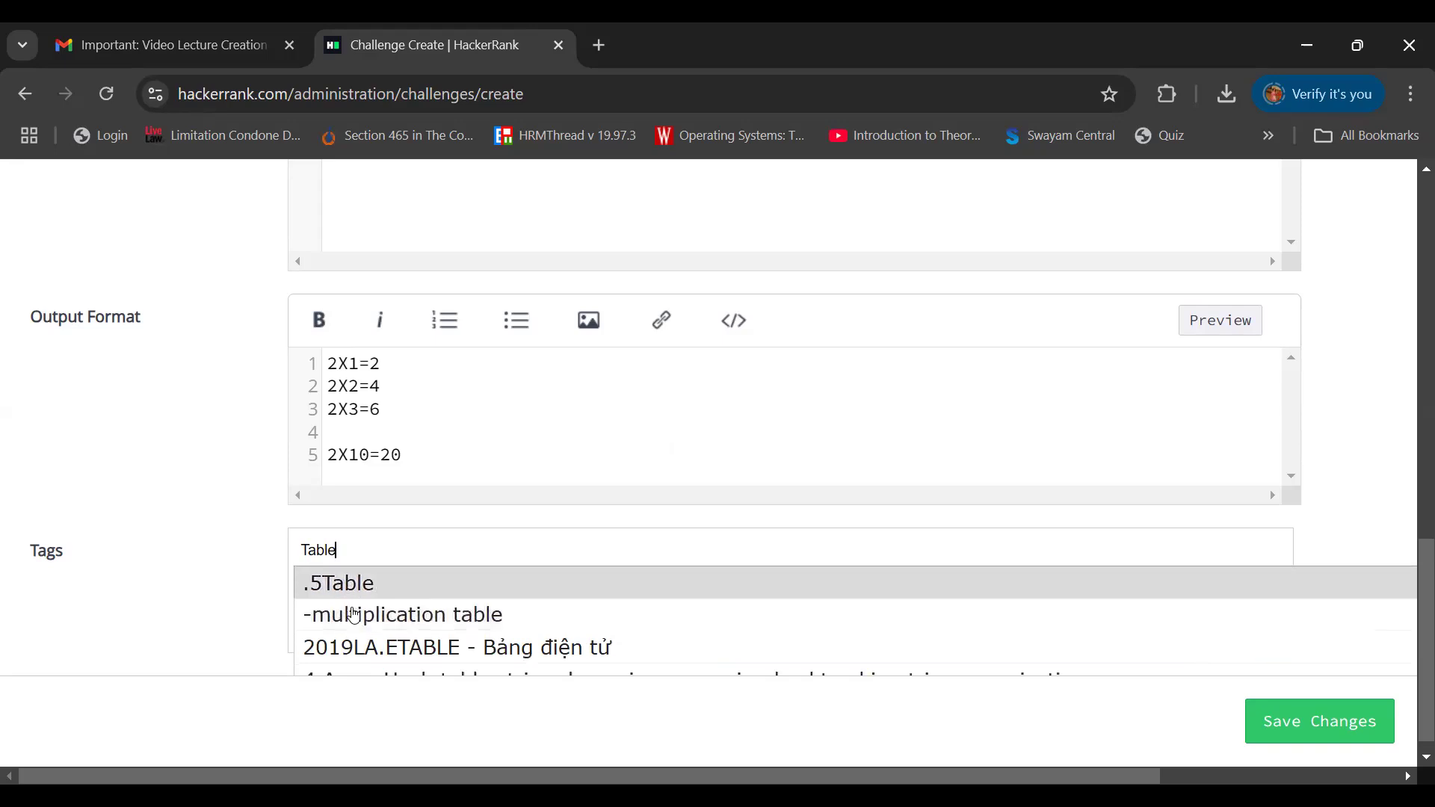
pyautogui.click(387, 626)
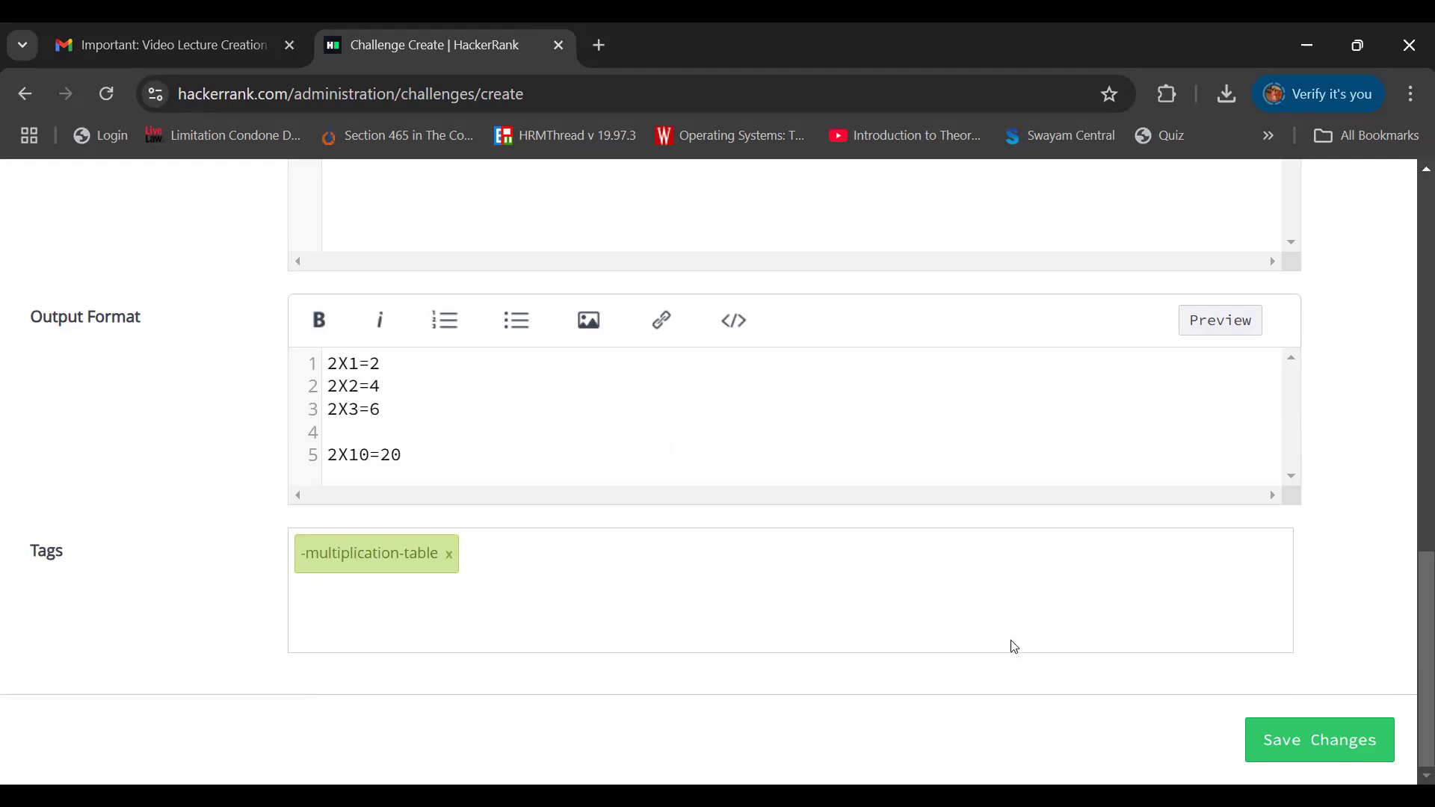
pyautogui.click(1300, 754)
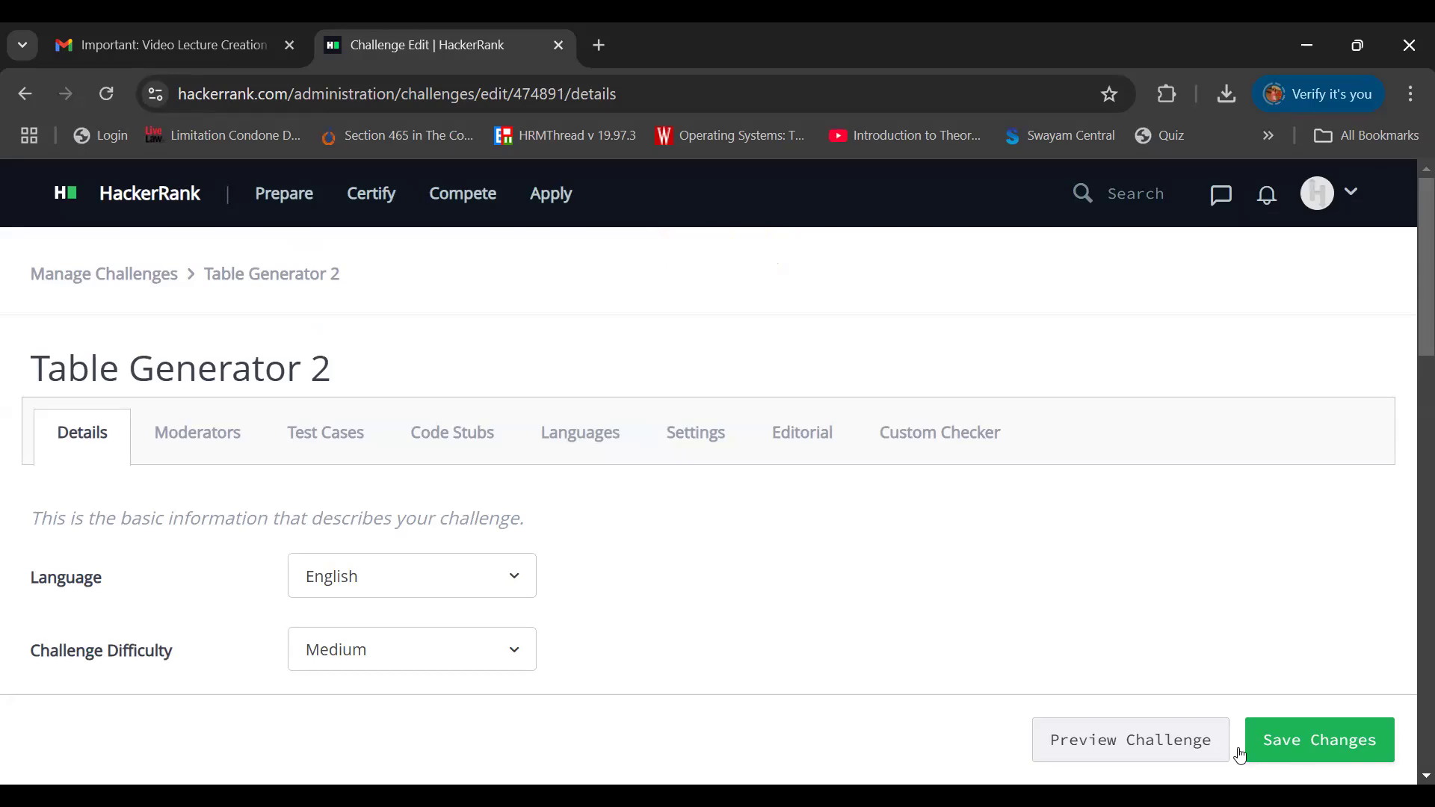
# Set the challenge difficulty to Easy
pyautogui.scroll(-3, 463, 526)
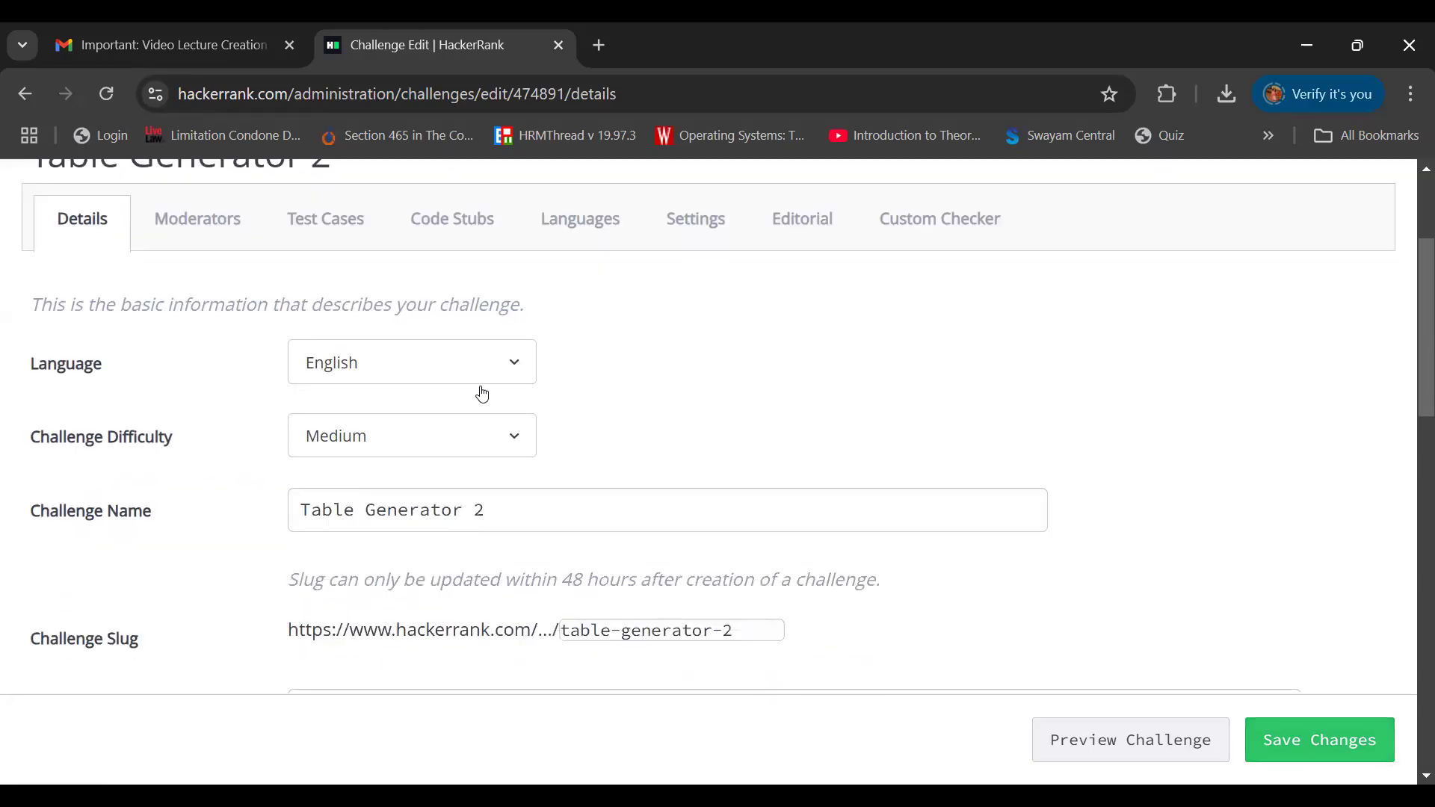
pyautogui.click(485, 439)
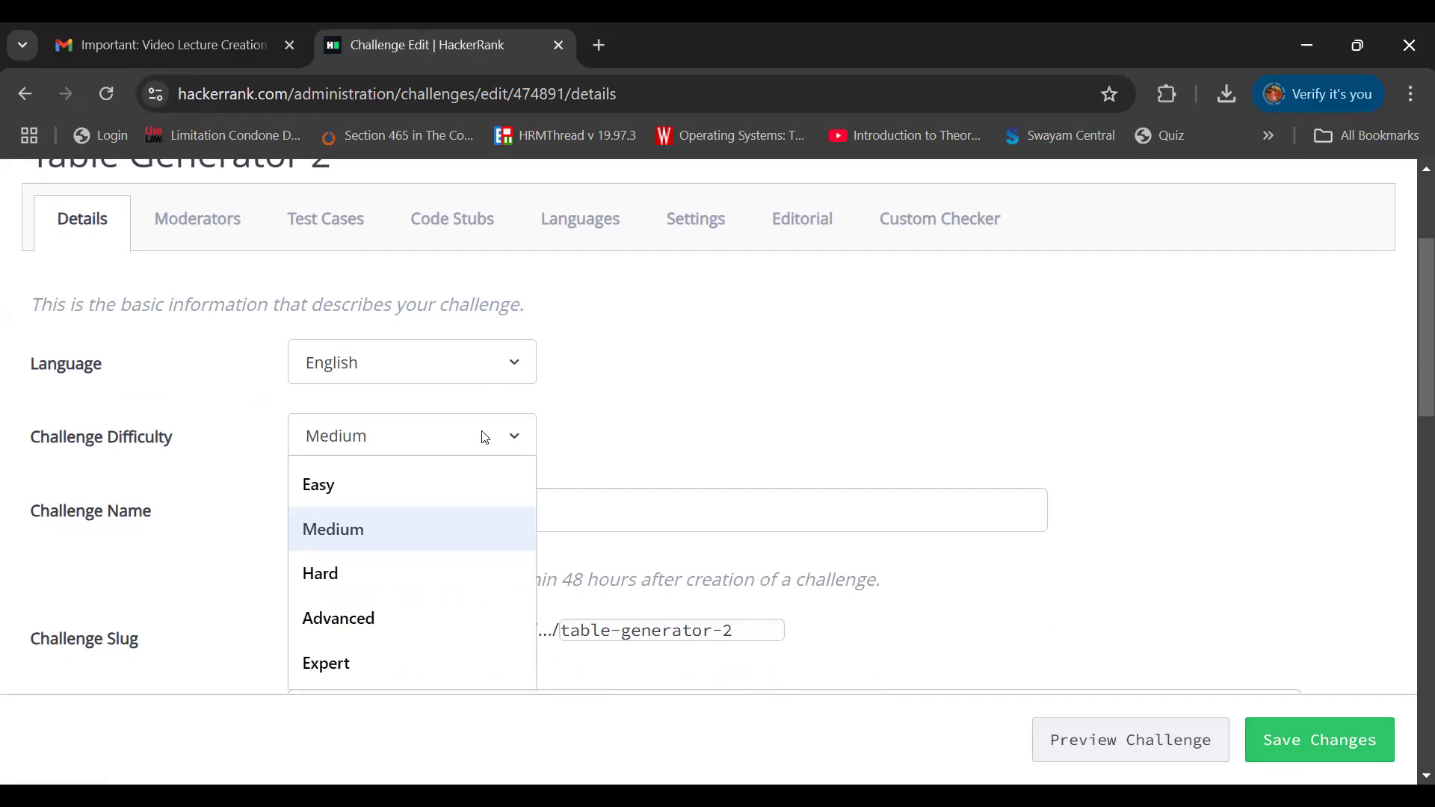
pyautogui.click(393, 497)
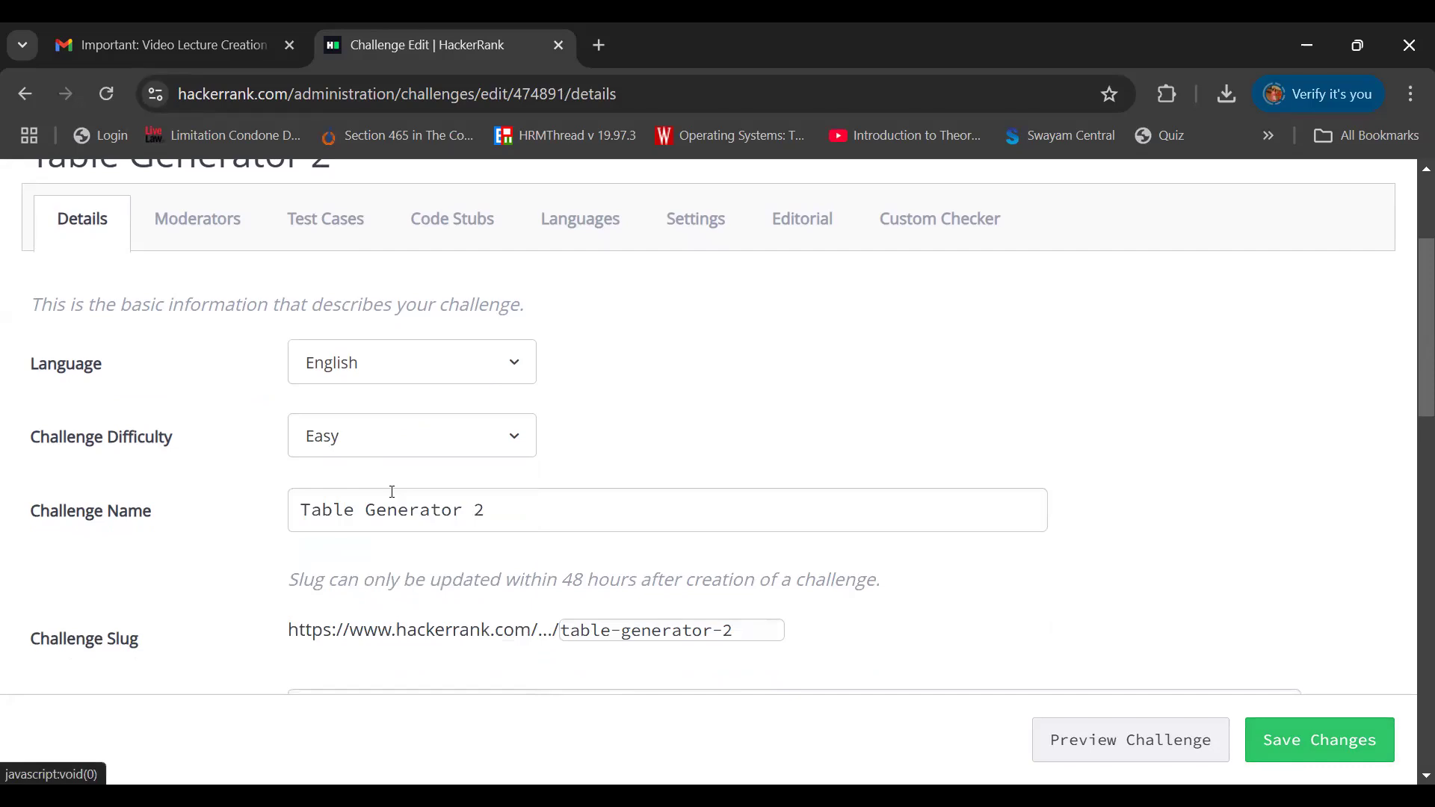
# Examine the challenge name and the slug of the saved challenge
pyautogui.click(493, 510)
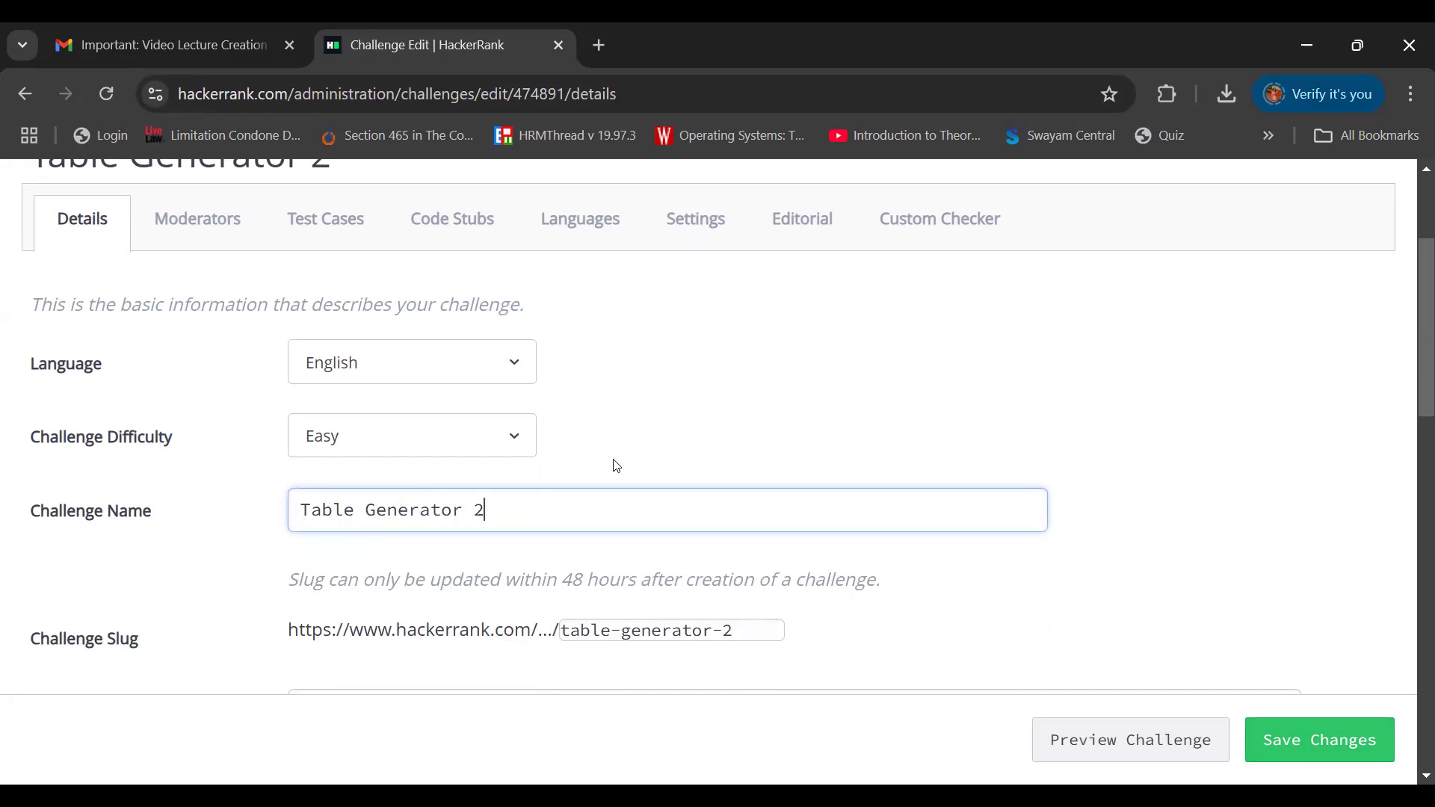
pyautogui.moveTo(499, 511); pyautogui.dragTo(306, 521)
pyautogui.scroll(-1, 302, 520)
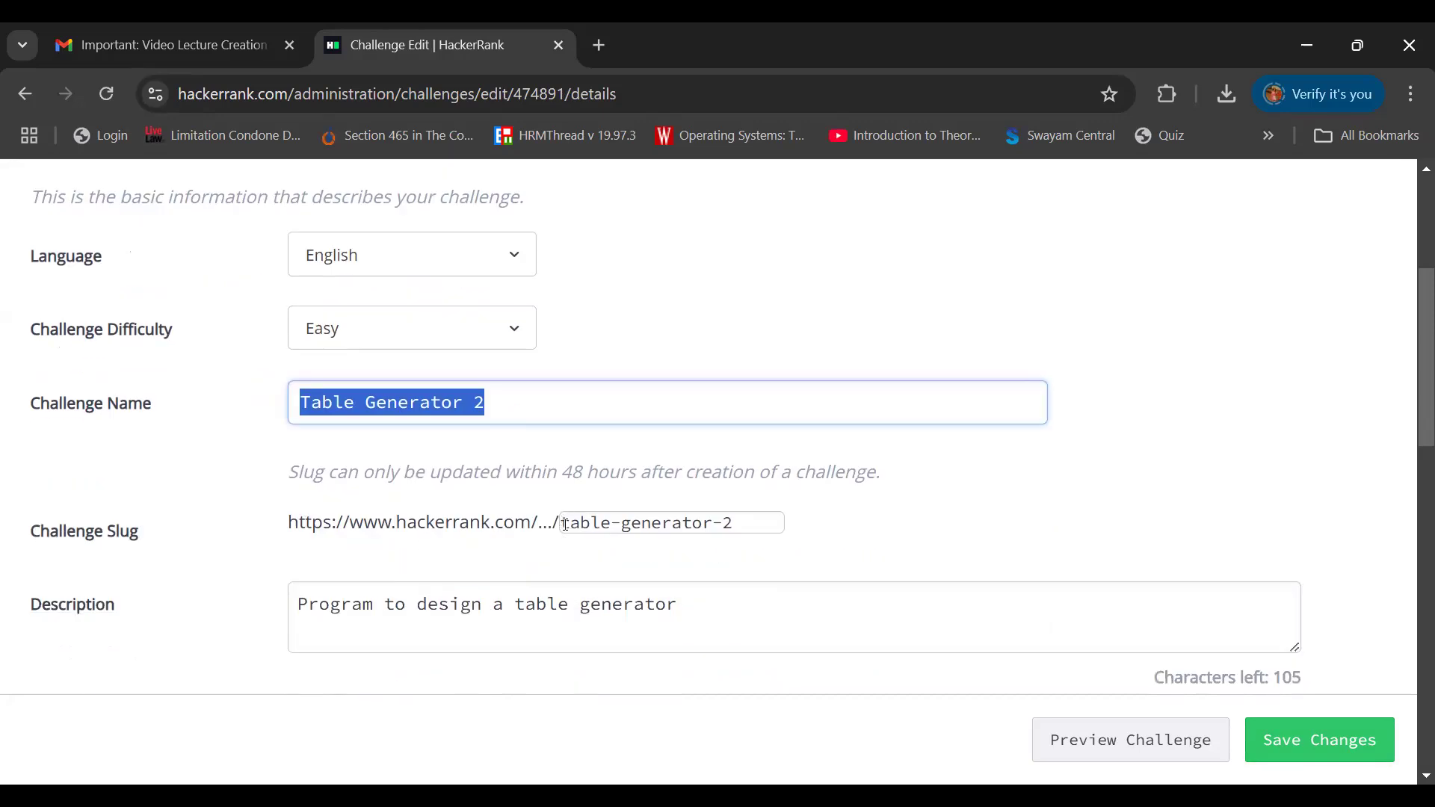
pyautogui.click(647, 551)
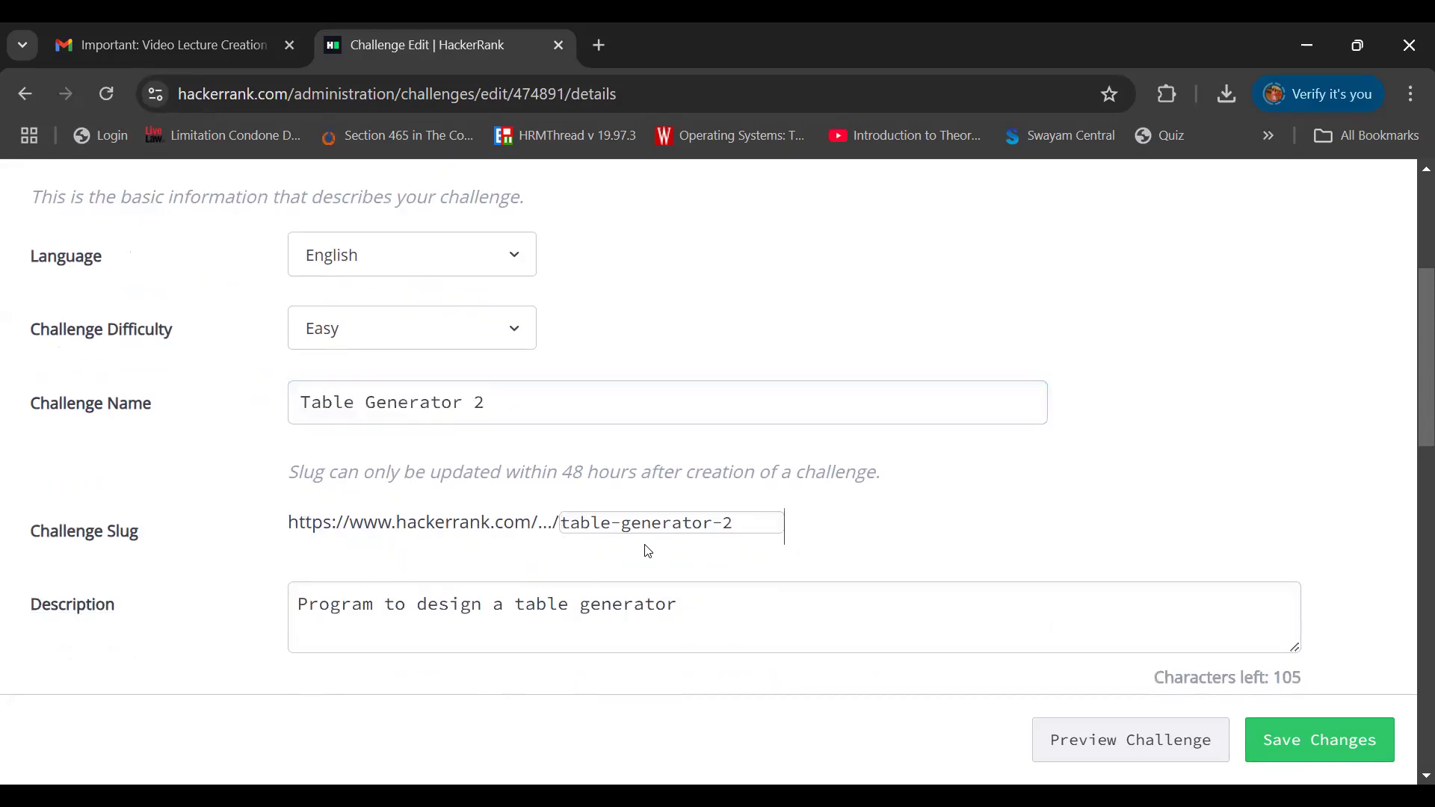
pyautogui.click(747, 523)
pyautogui.moveTo(633, 531); pyautogui.dragTo(563, 541)
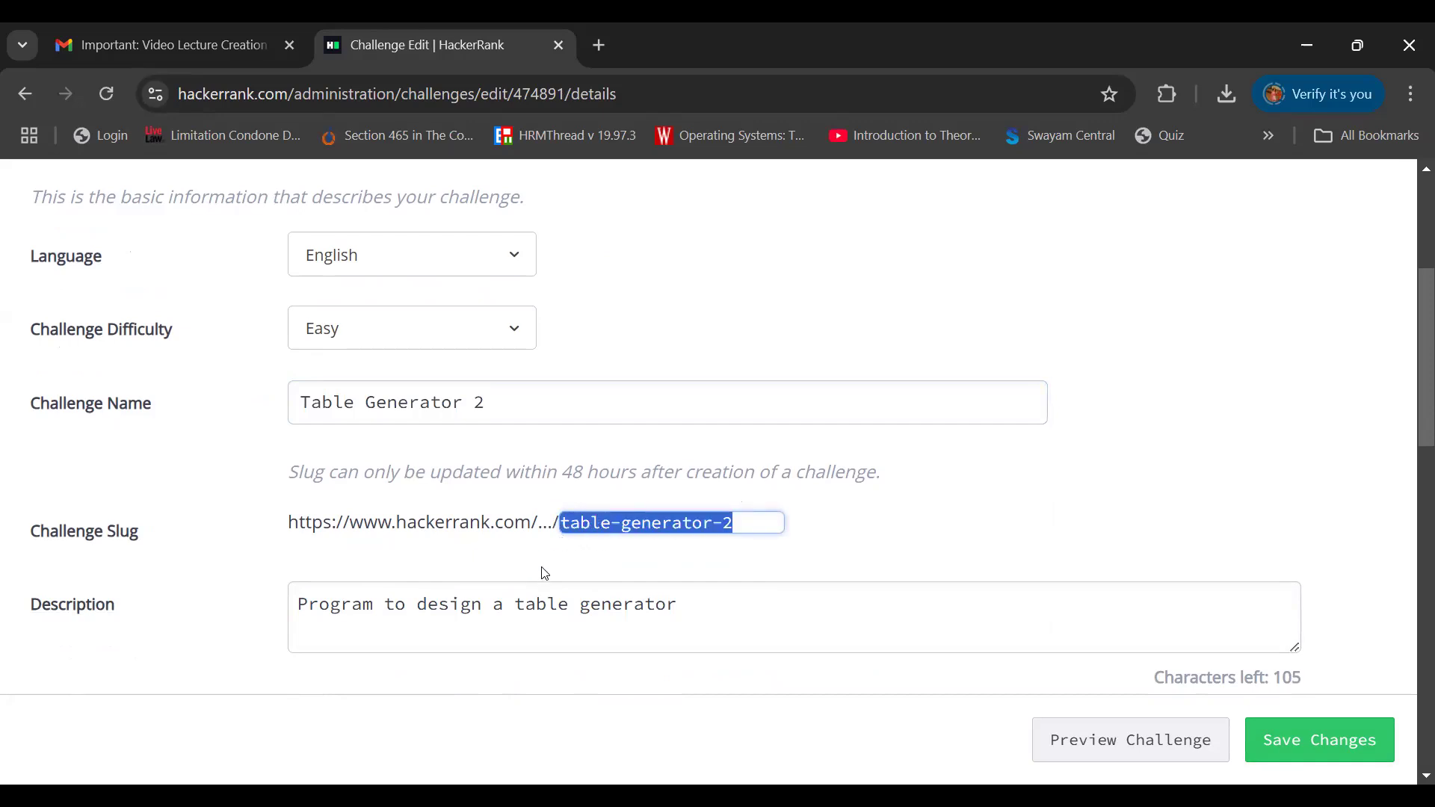
pyautogui.press('Tab')
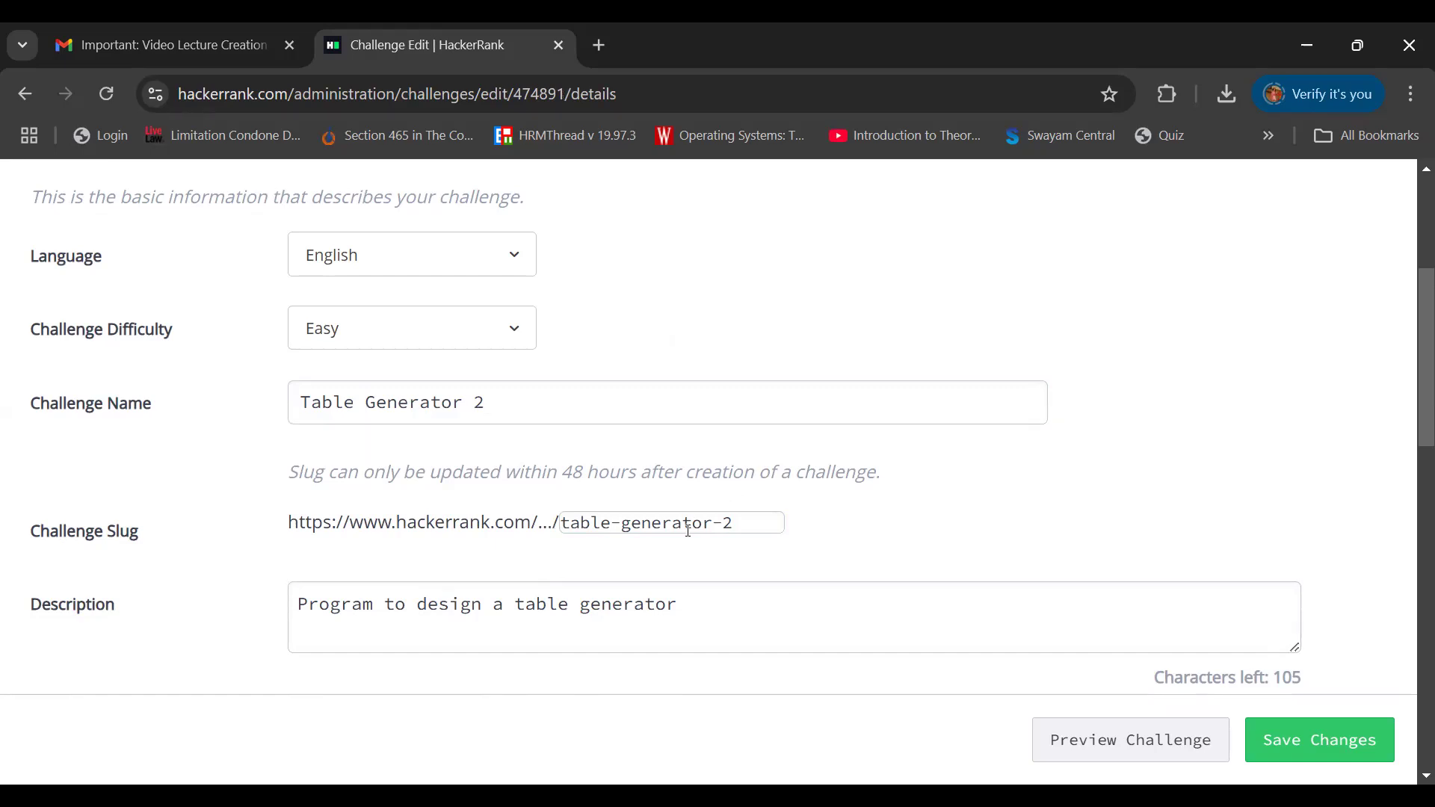
pyautogui.moveTo(736, 523); pyautogui.dragTo(565, 540)
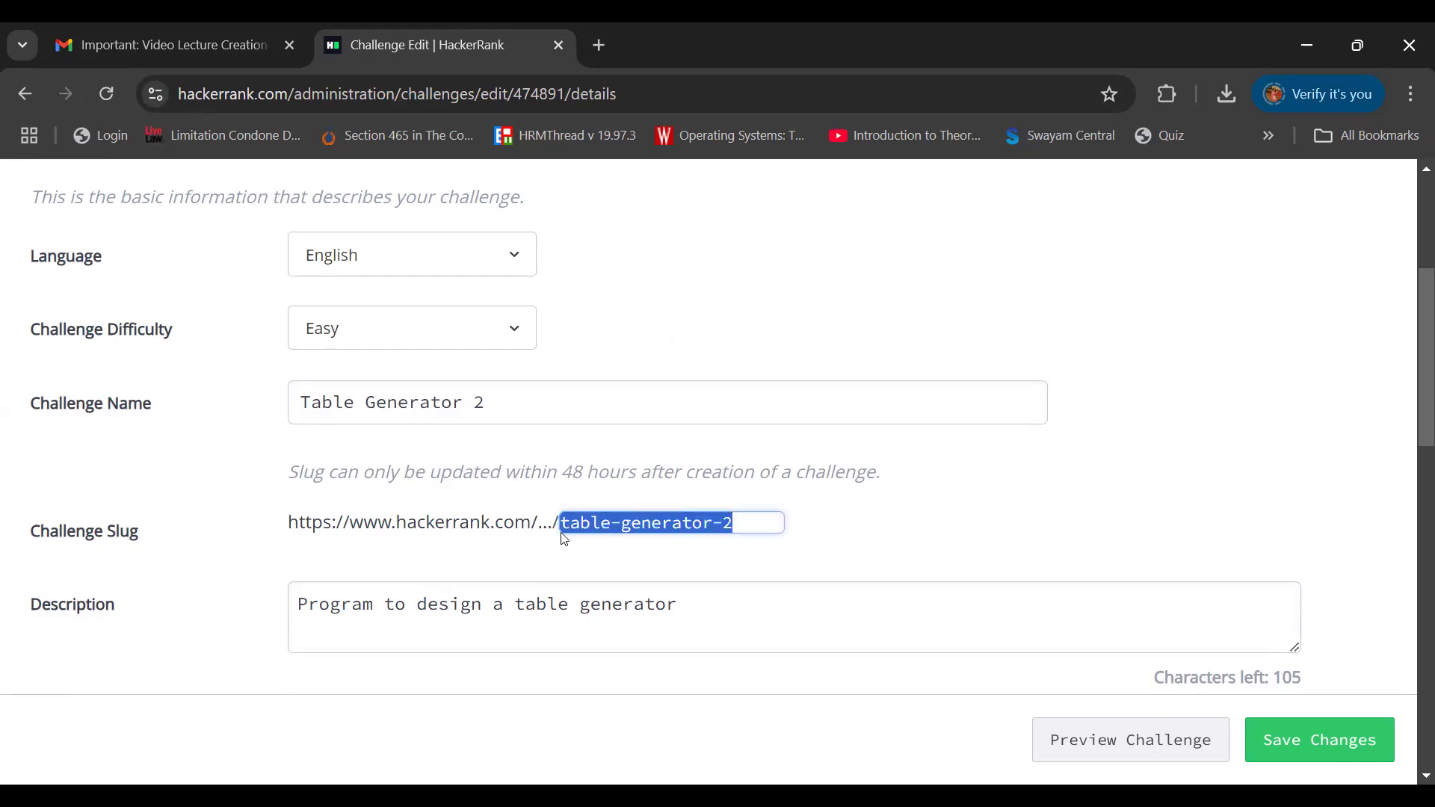
pyautogui.click(537, 569)
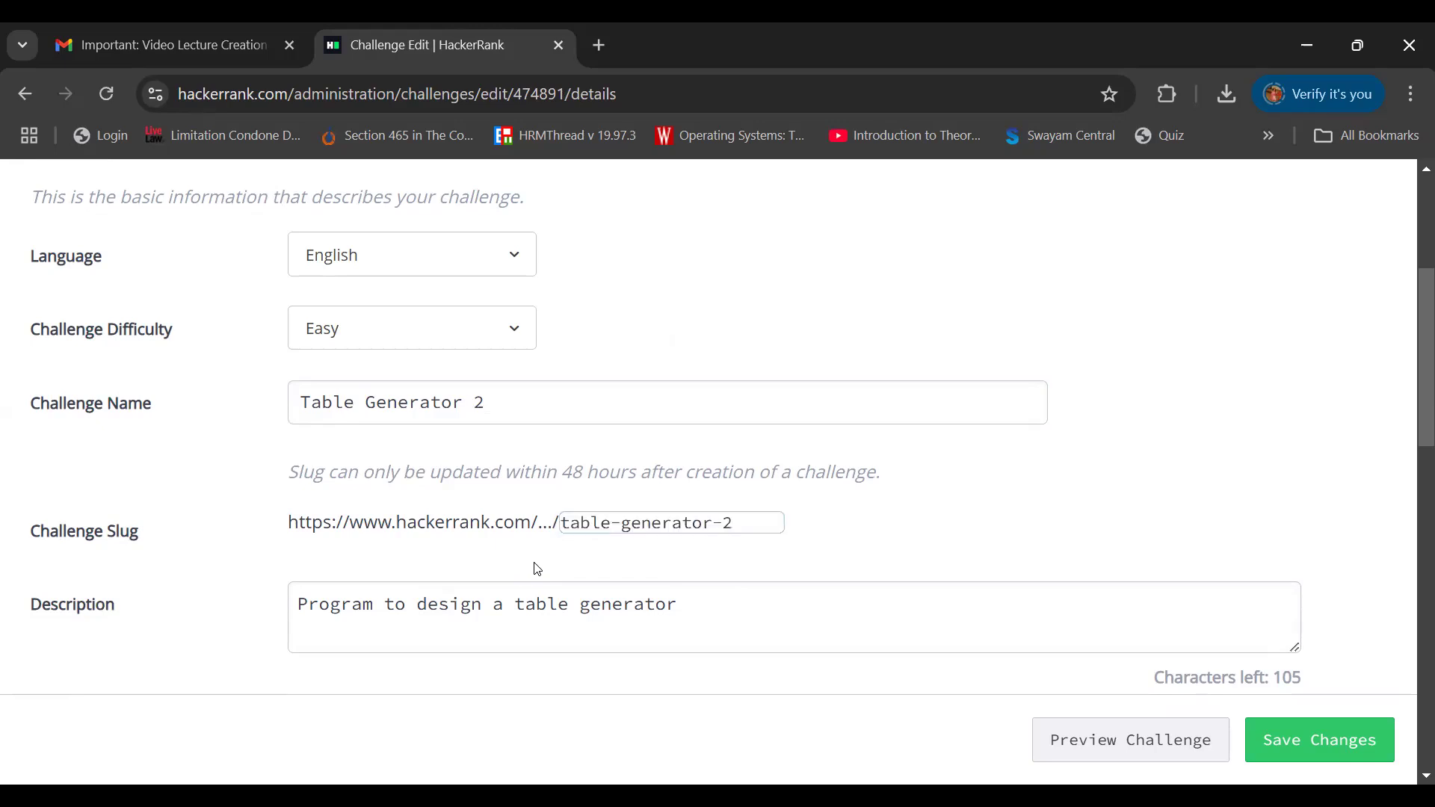
# Review the remaining challenge details through to the tags and save the changes
pyautogui.scroll(-2, 537, 570)
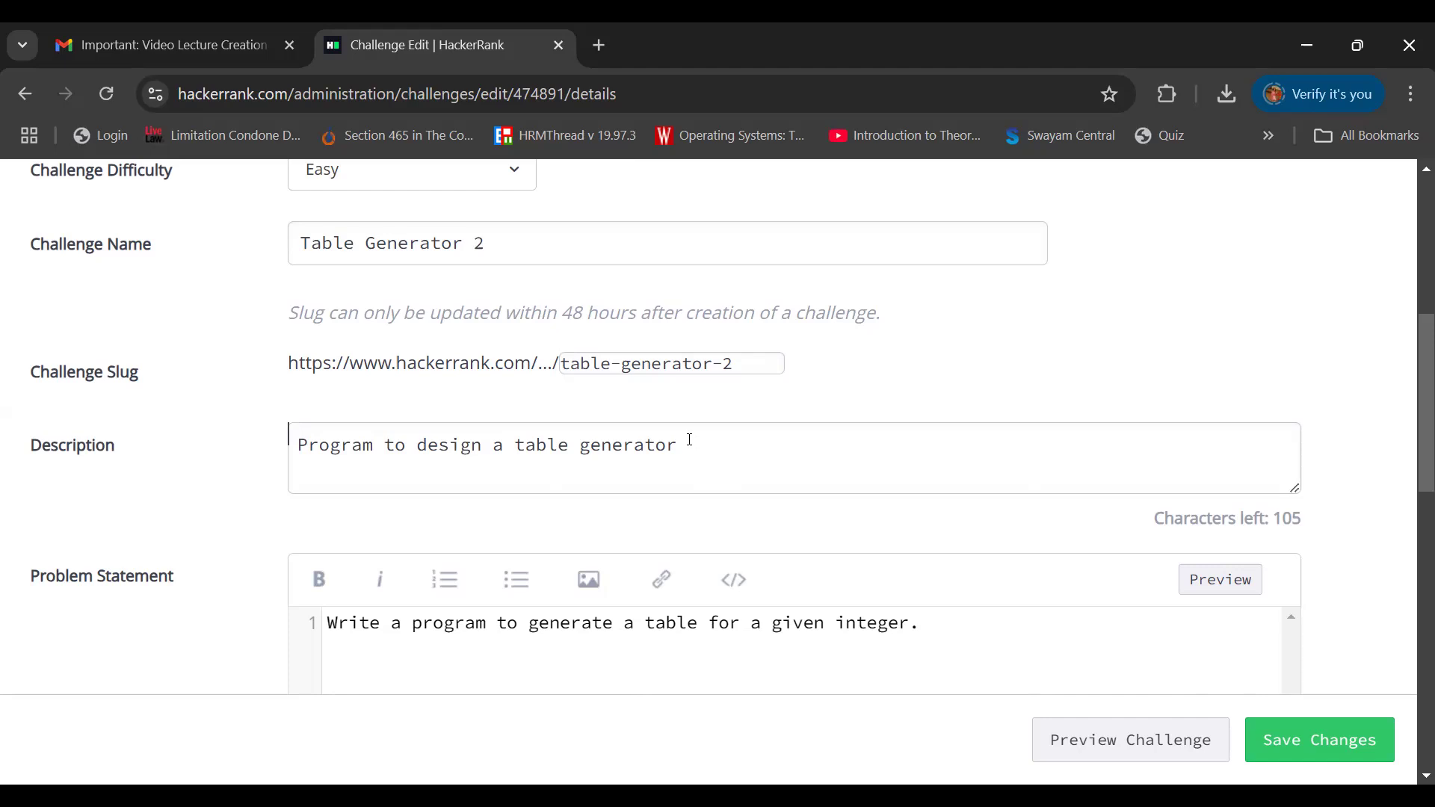
pyautogui.scroll(-2, 690, 441)
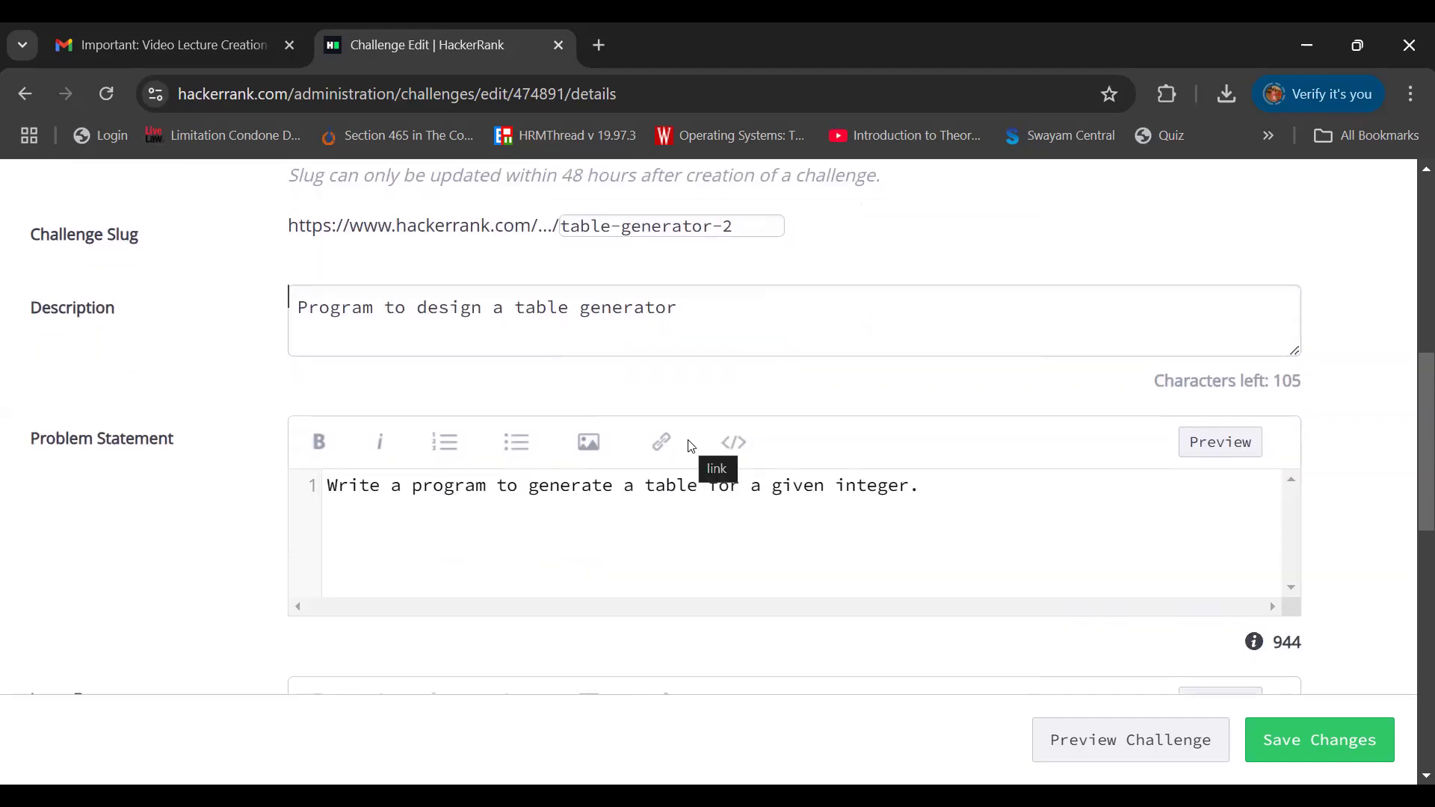
pyautogui.scroll(-10, 691, 446)
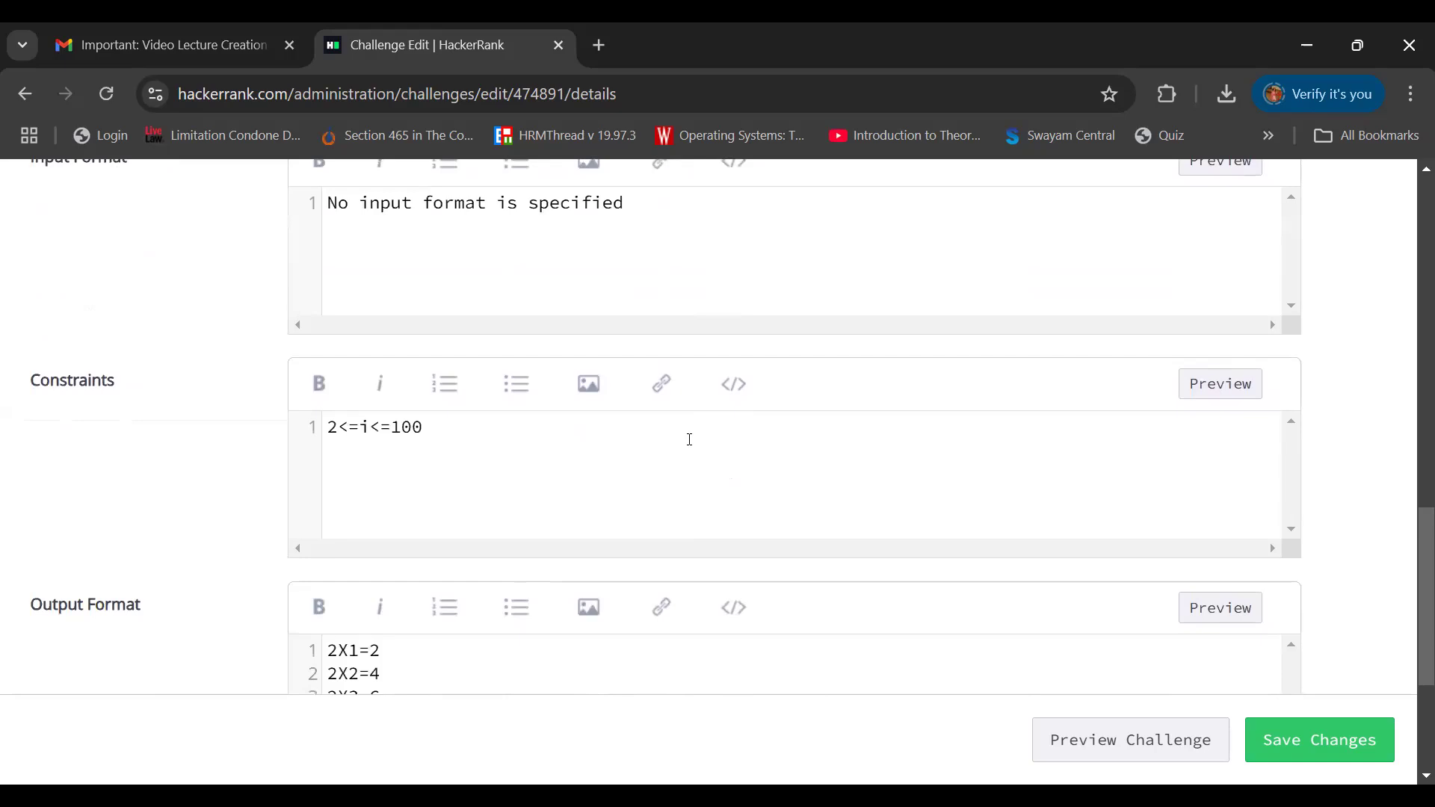
pyautogui.scroll(-1, 689, 439)
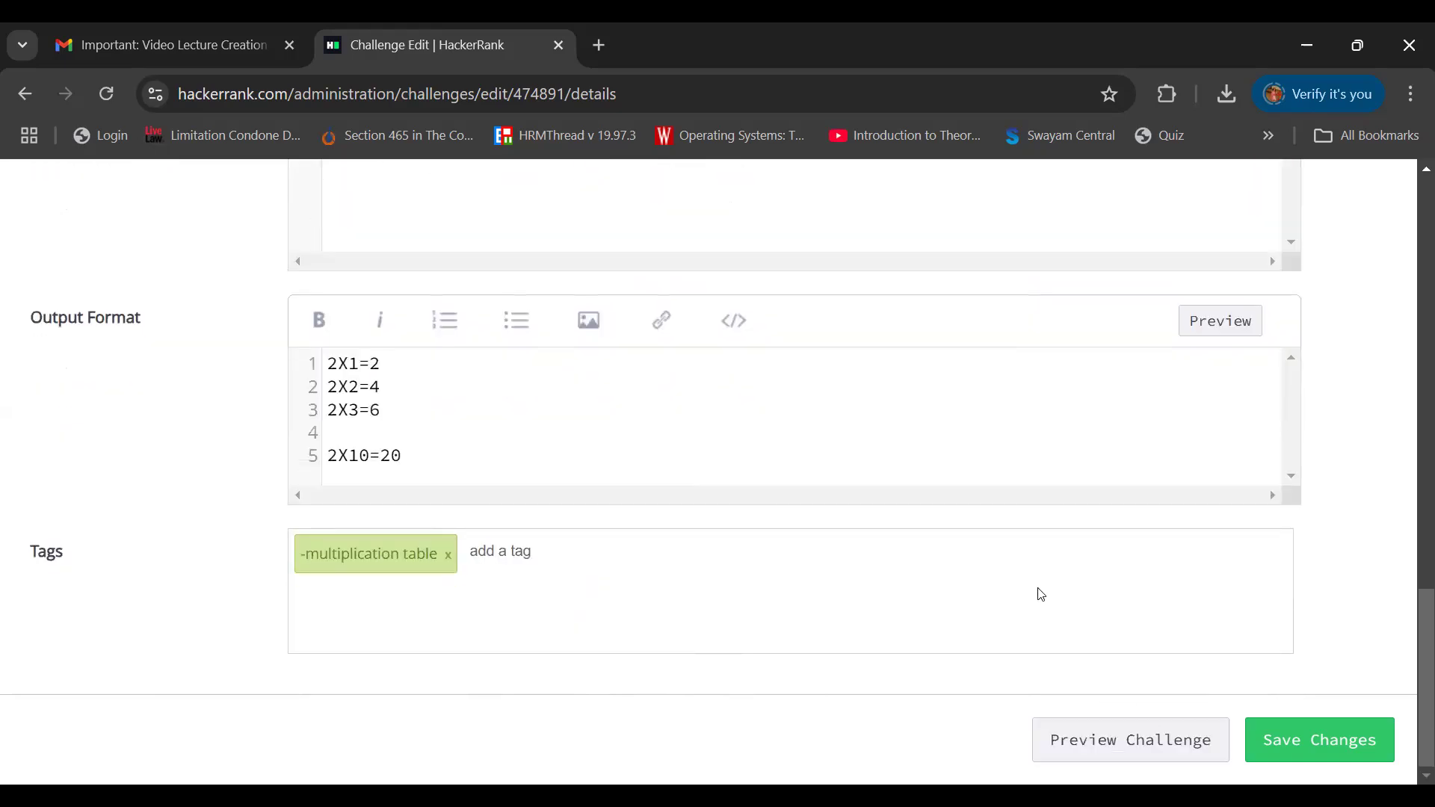
pyautogui.scroll(8, 1041, 594)
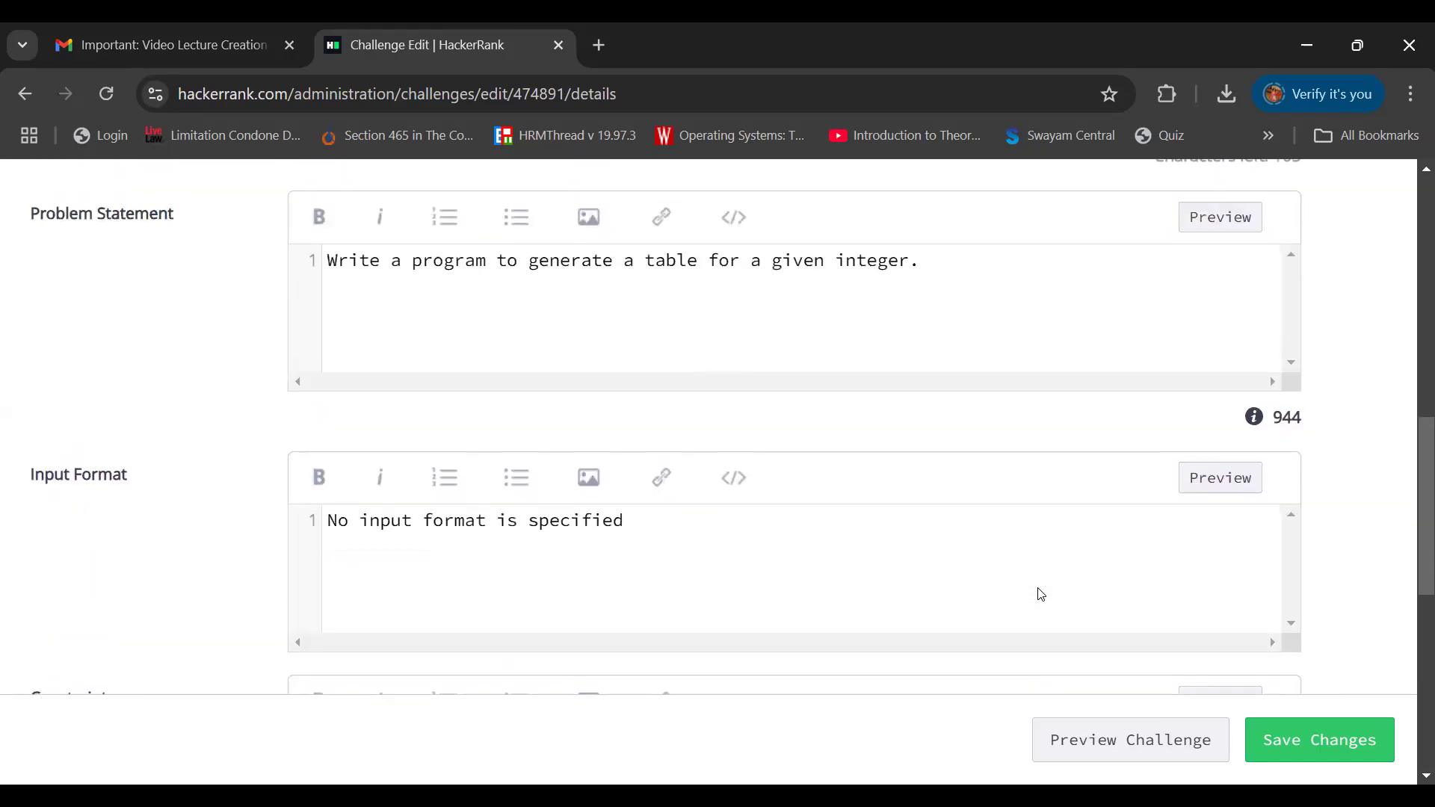
pyautogui.scroll(3, 1041, 595)
pyautogui.scroll(-7, 1041, 594)
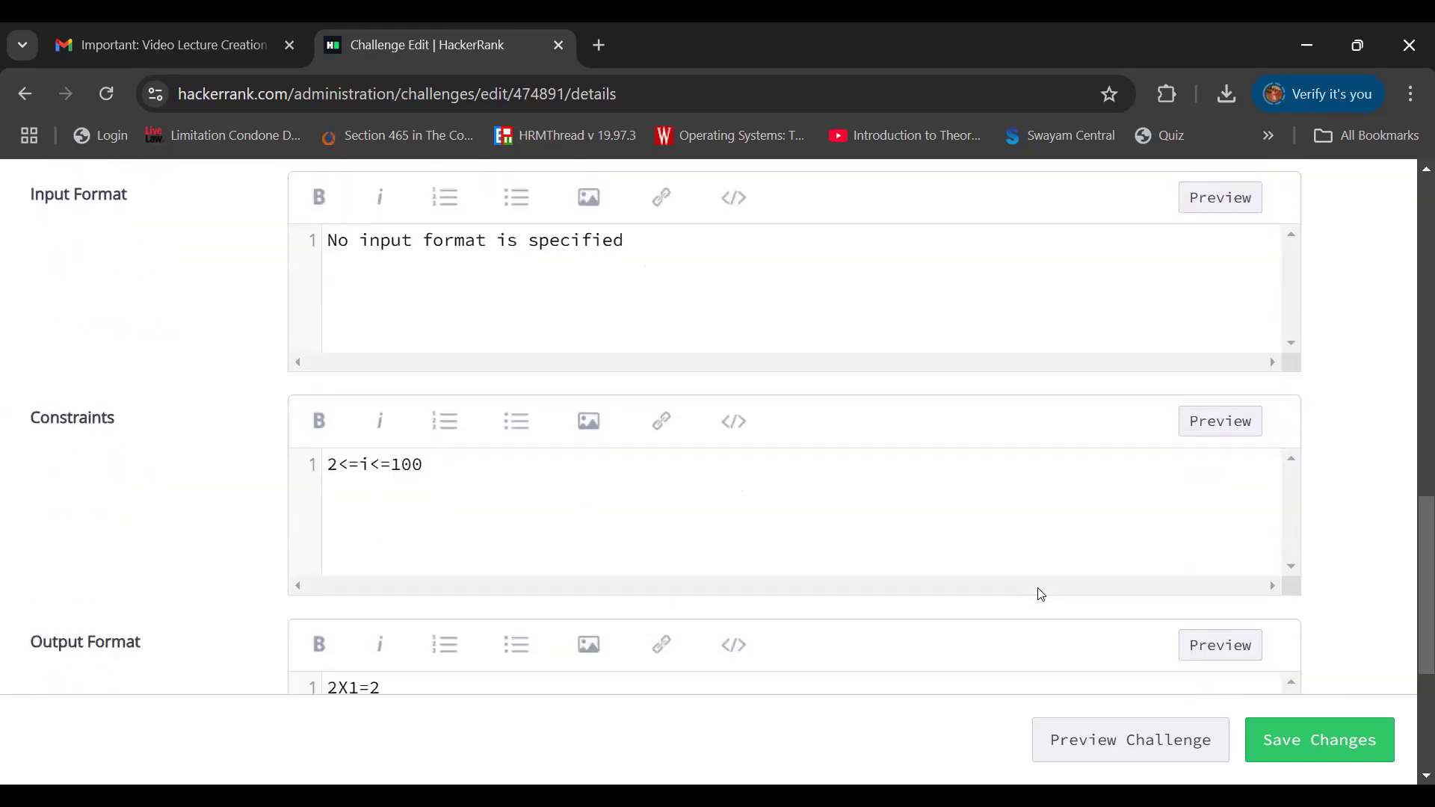
pyautogui.scroll(-4, 1041, 594)
pyautogui.click(1269, 756)
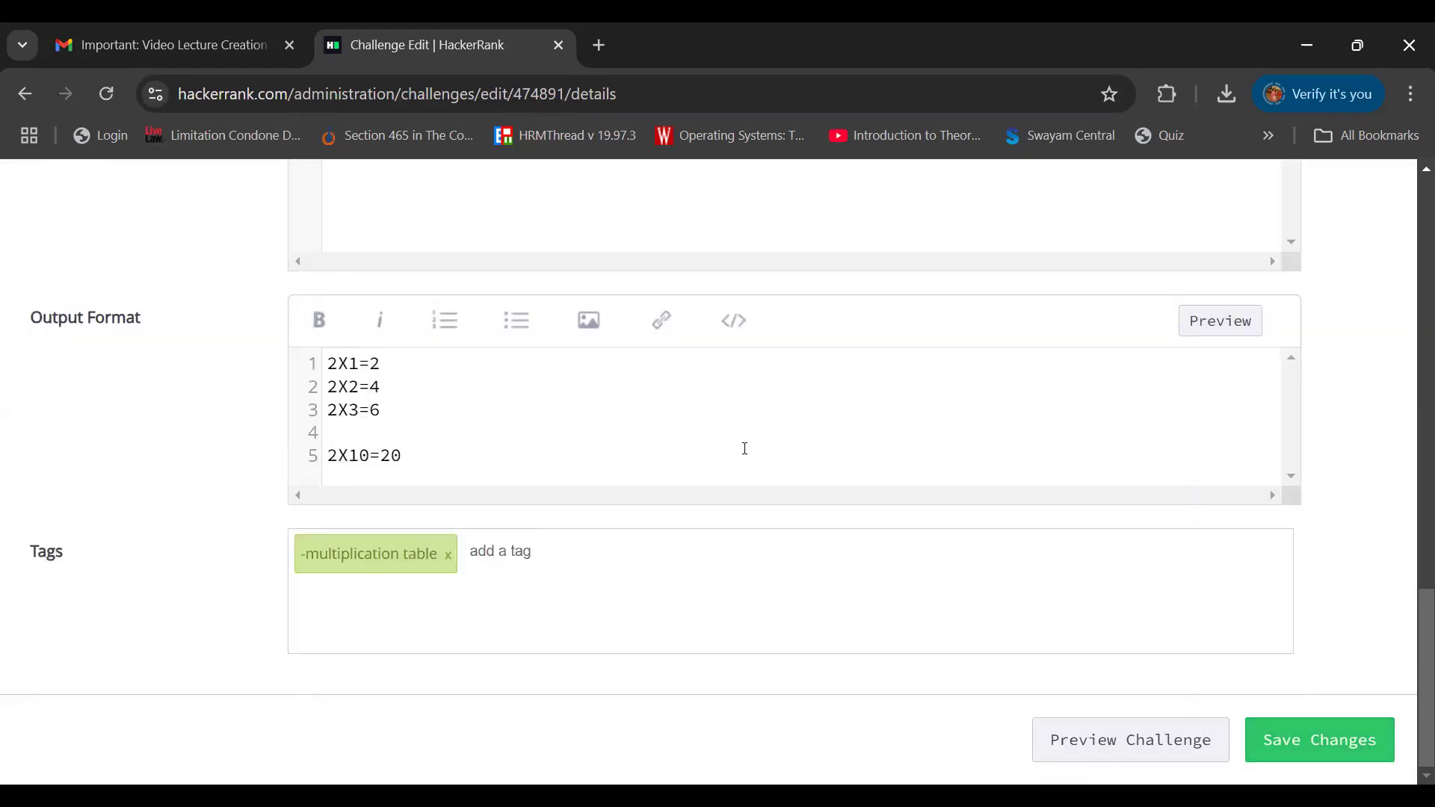
# Preview the challenge and look through the page that opens
pyautogui.scroll(20, 745, 449)
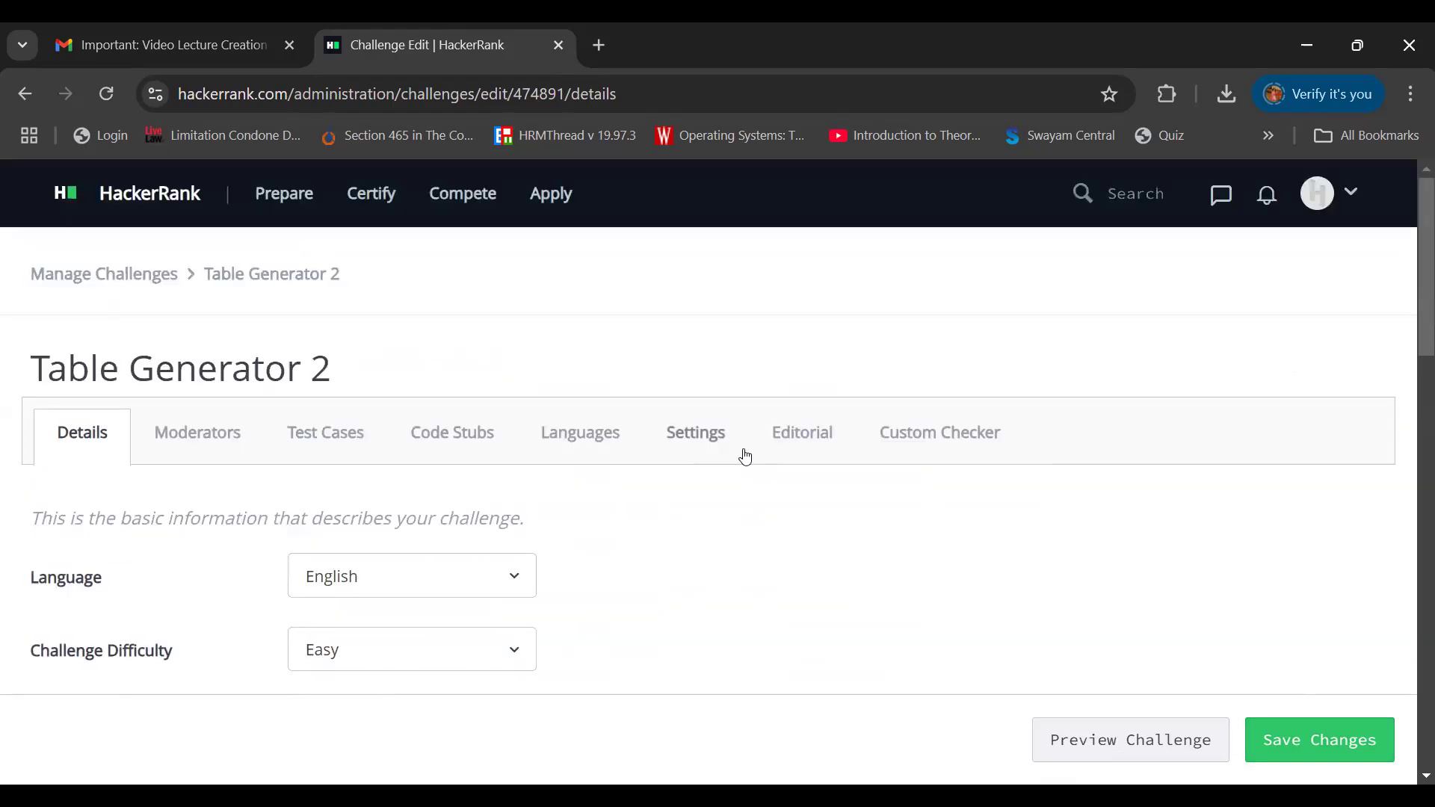
pyautogui.scroll(-1, 743, 456)
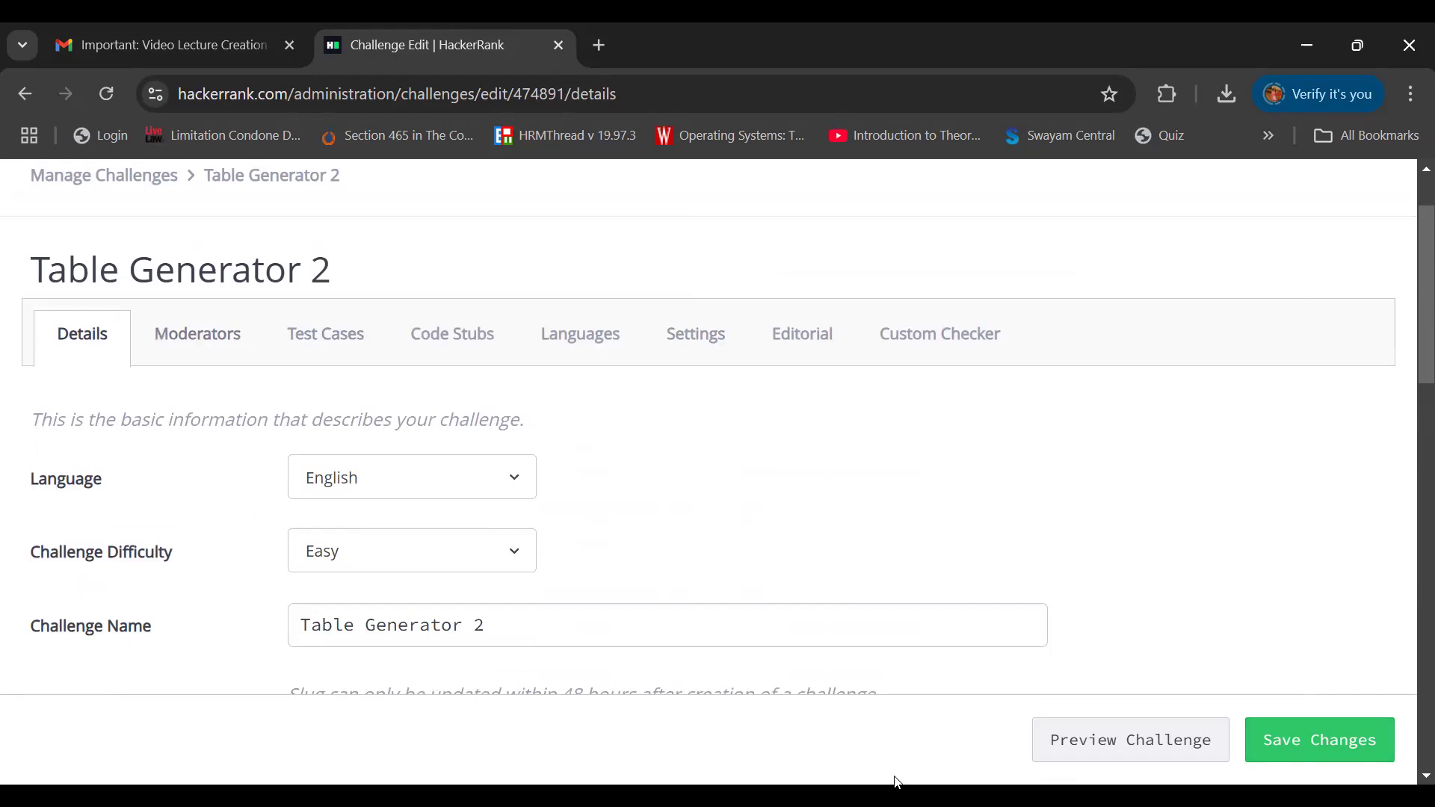
pyautogui.click(1074, 759)
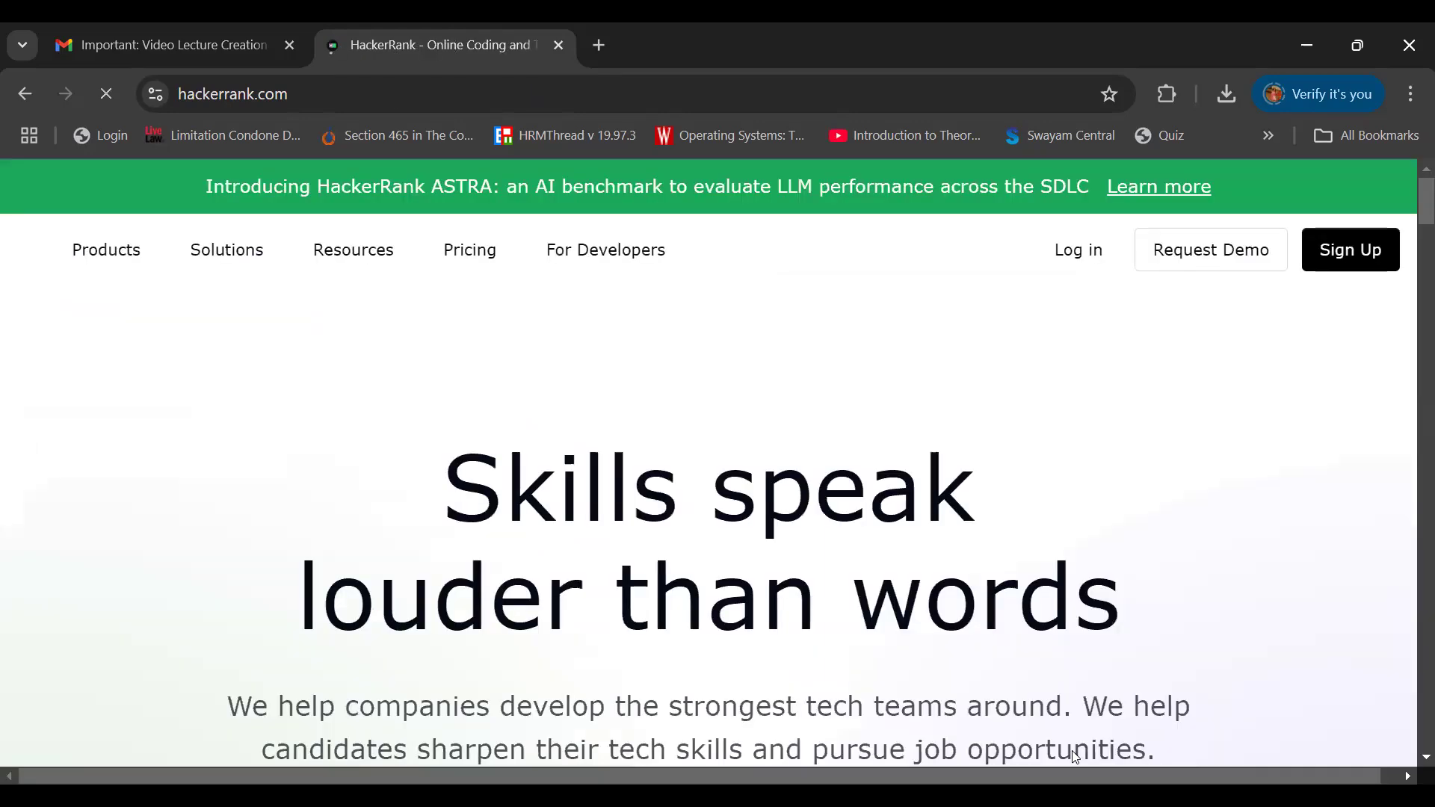
pyautogui.scroll(-3, 979, 430)
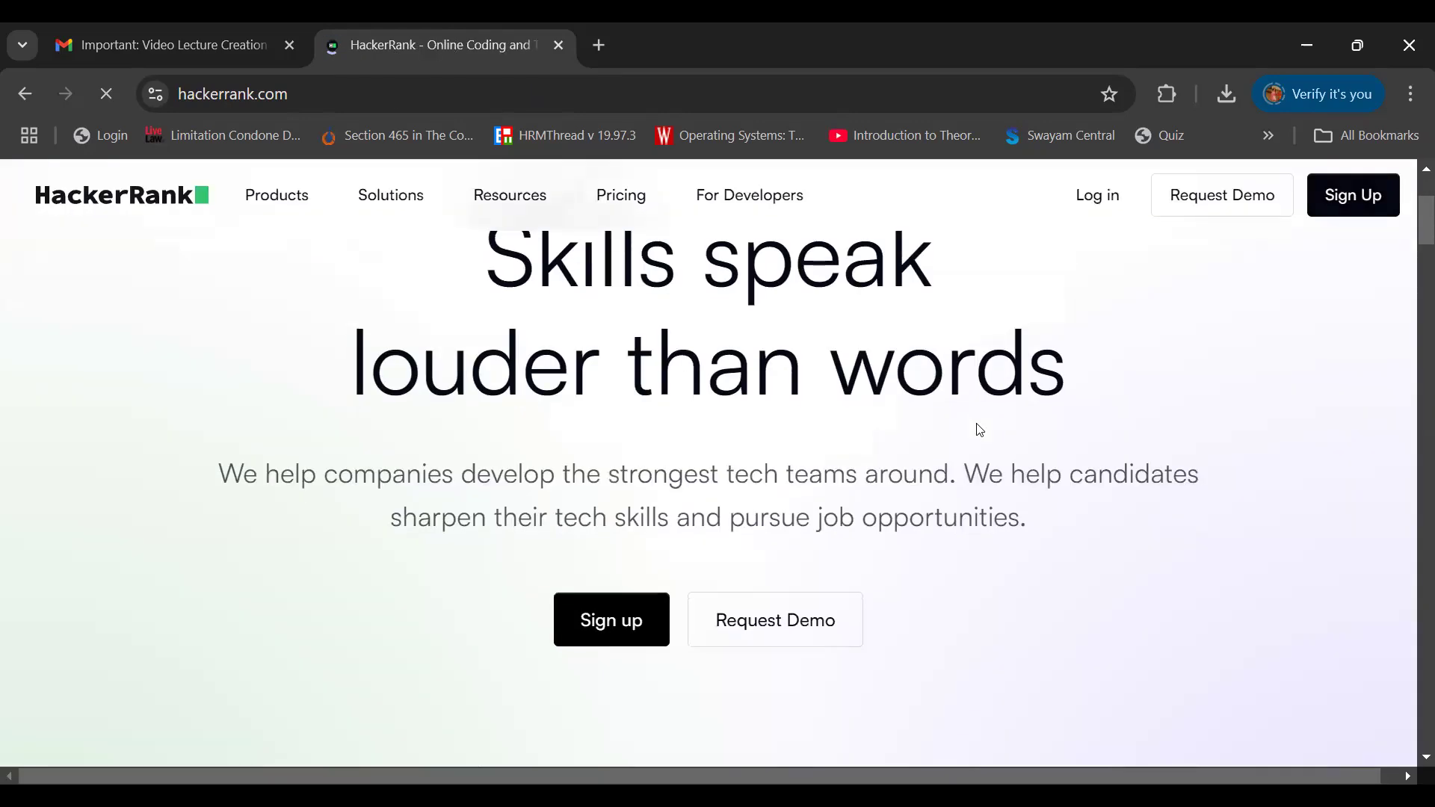
pyautogui.scroll(-10, 979, 430)
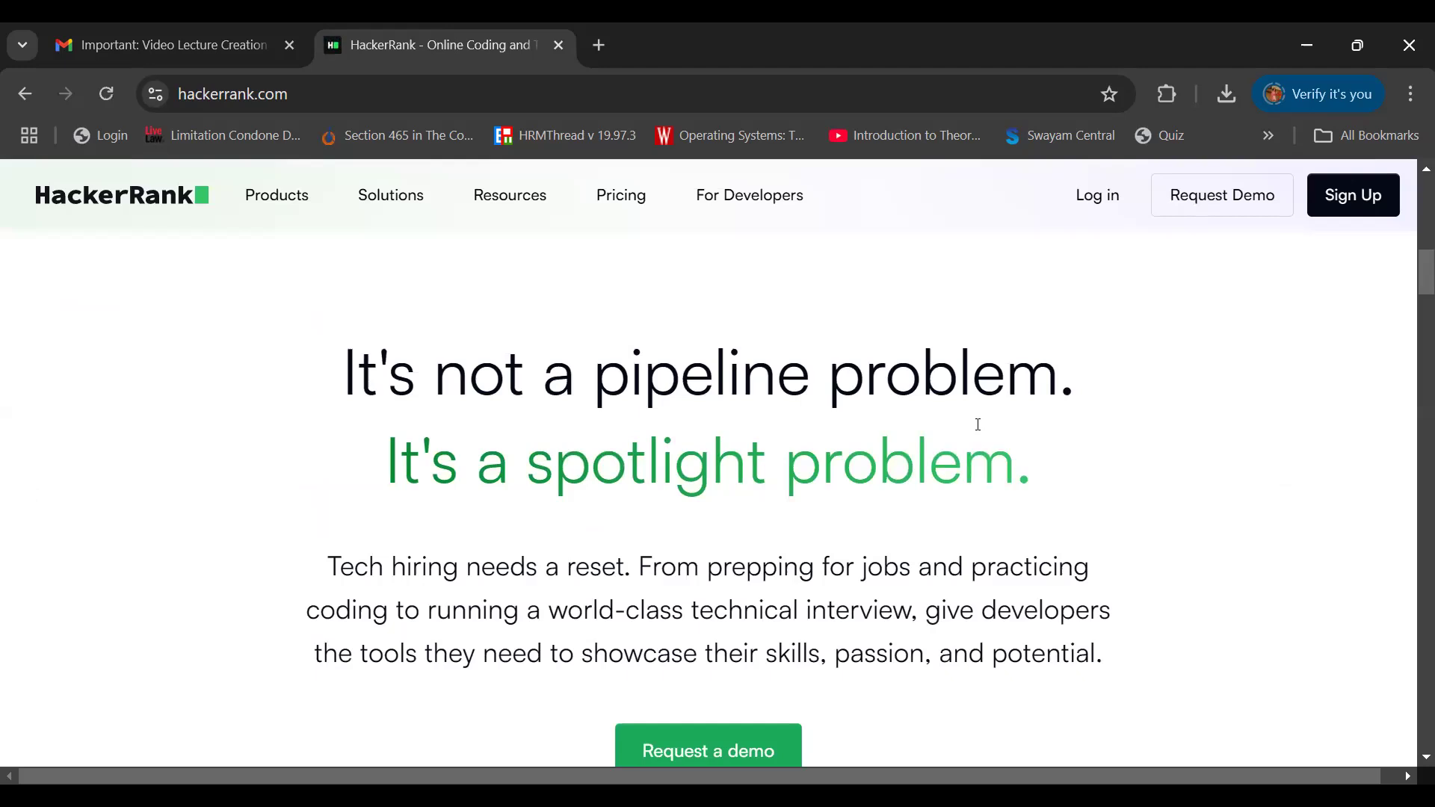
pyautogui.scroll(-1, 978, 424)
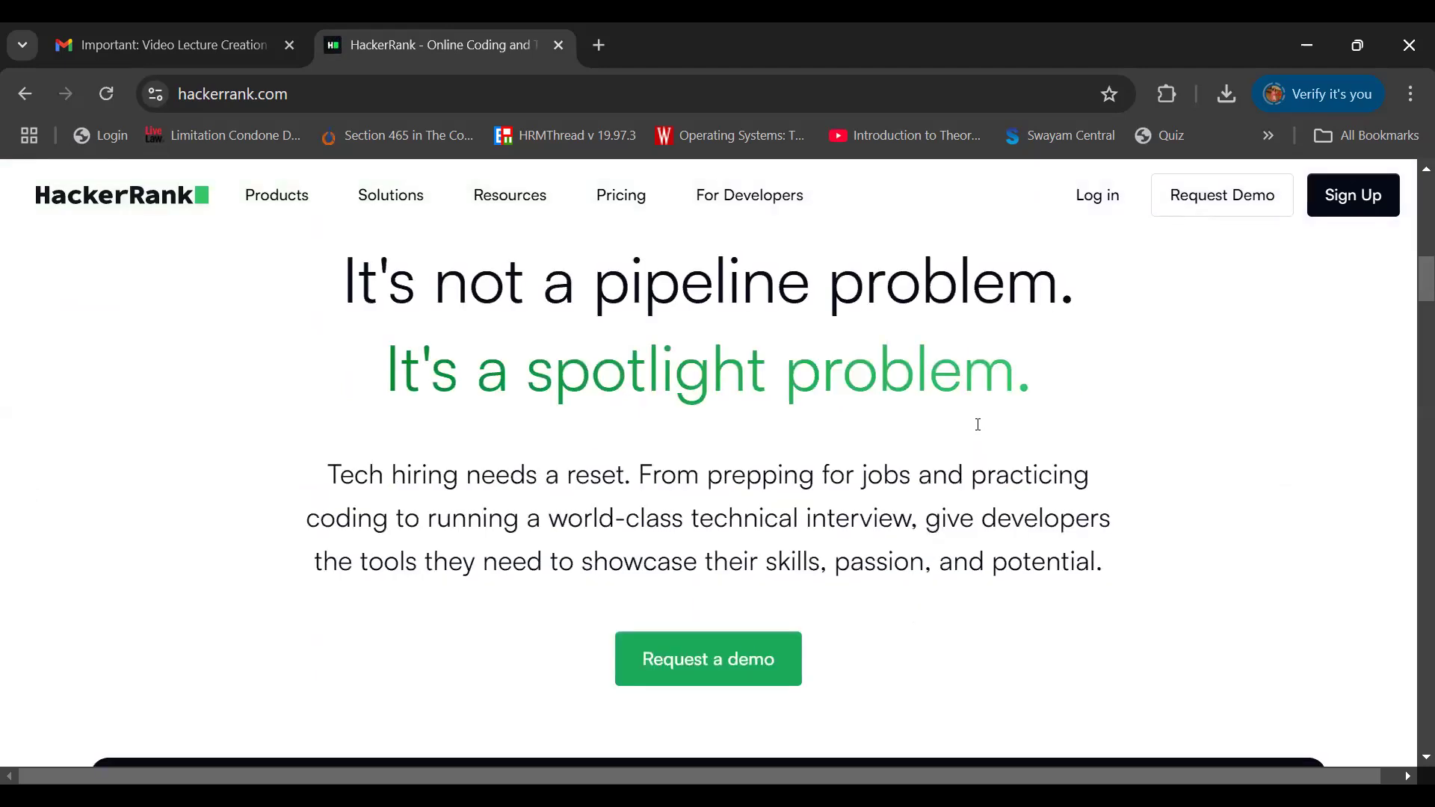
pyautogui.scroll(-1, 978, 425)
pyautogui.scroll(10, 977, 425)
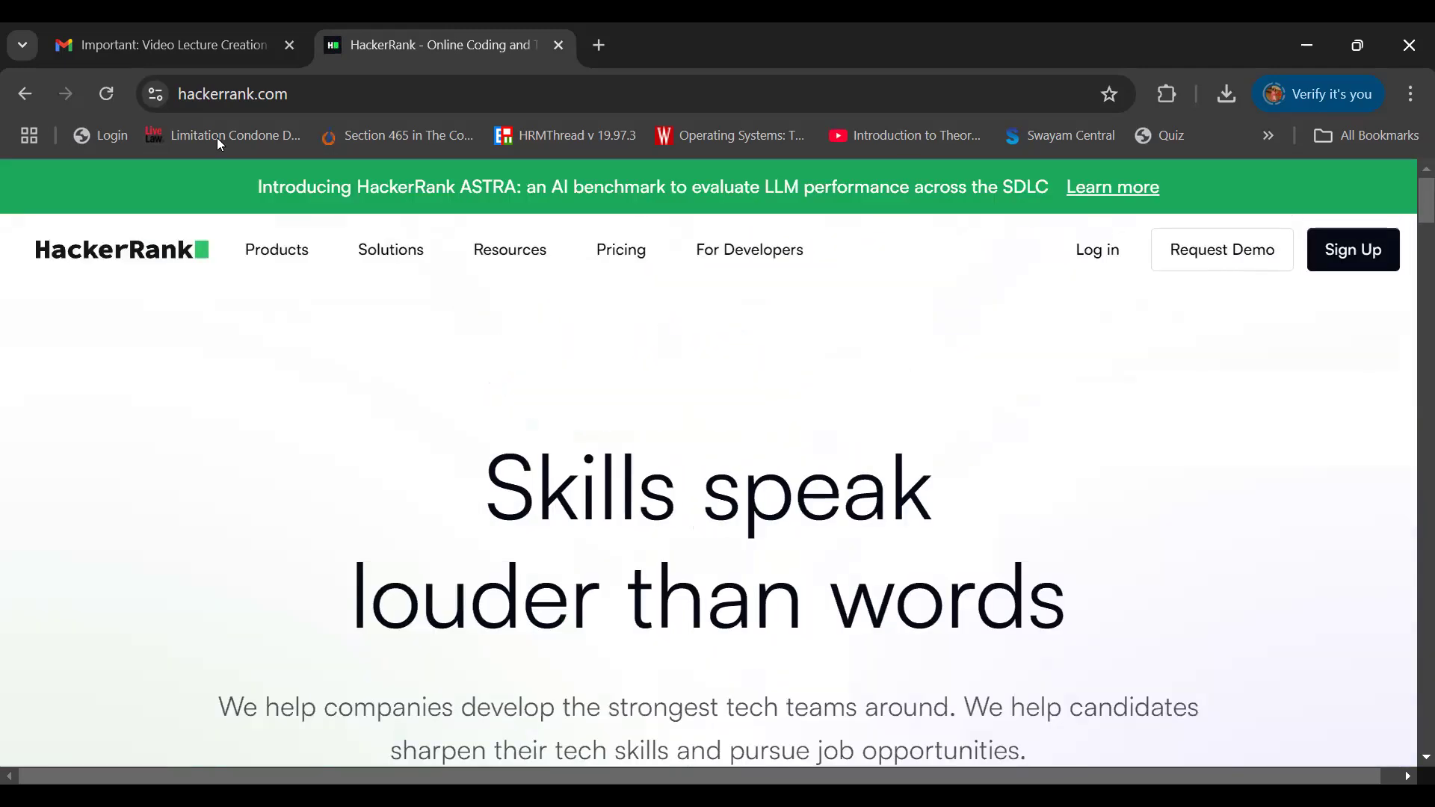
# Return to the Table Generator 2 challenge editor and review its moderators and test cases sections
pyautogui.click(25, 101)
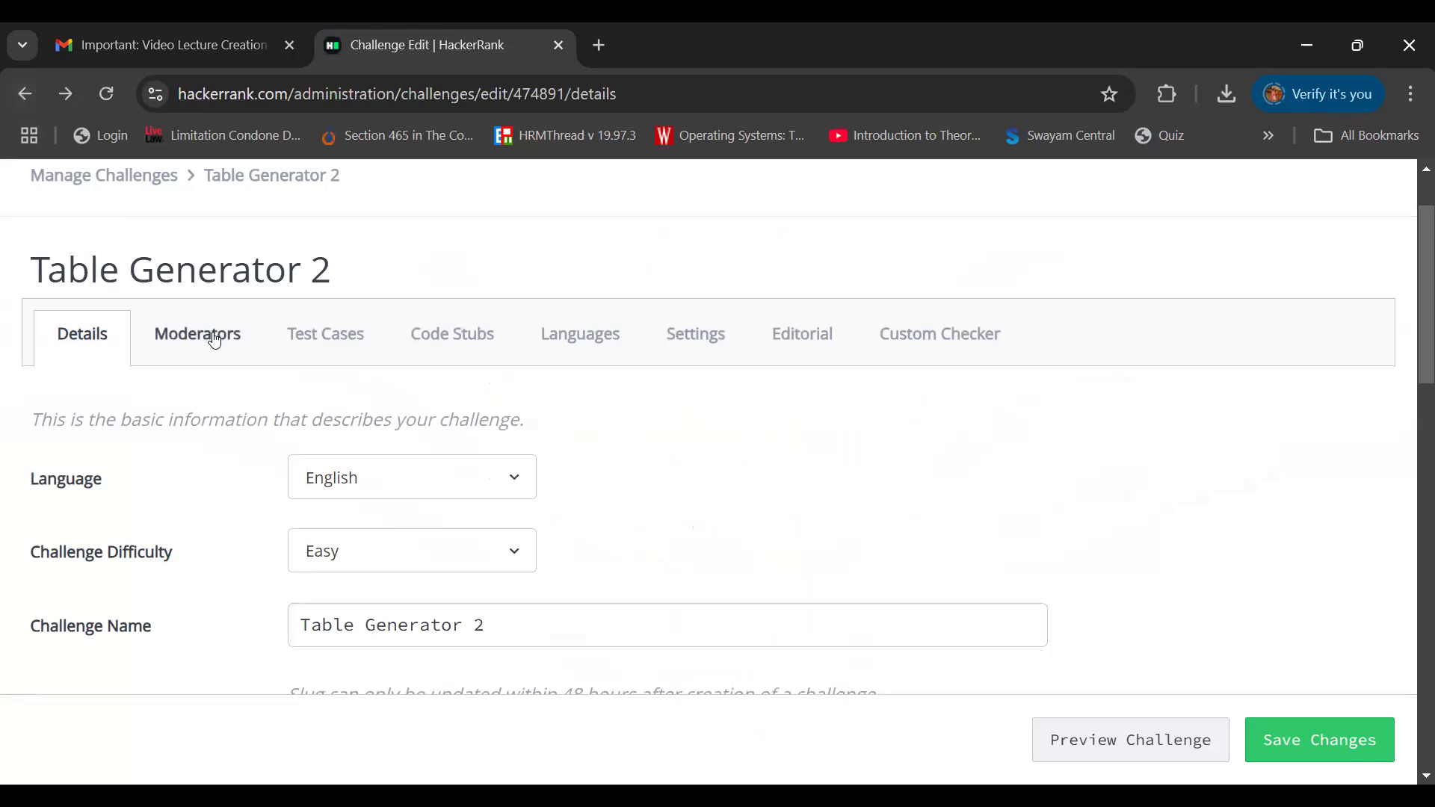
pyautogui.click(215, 341)
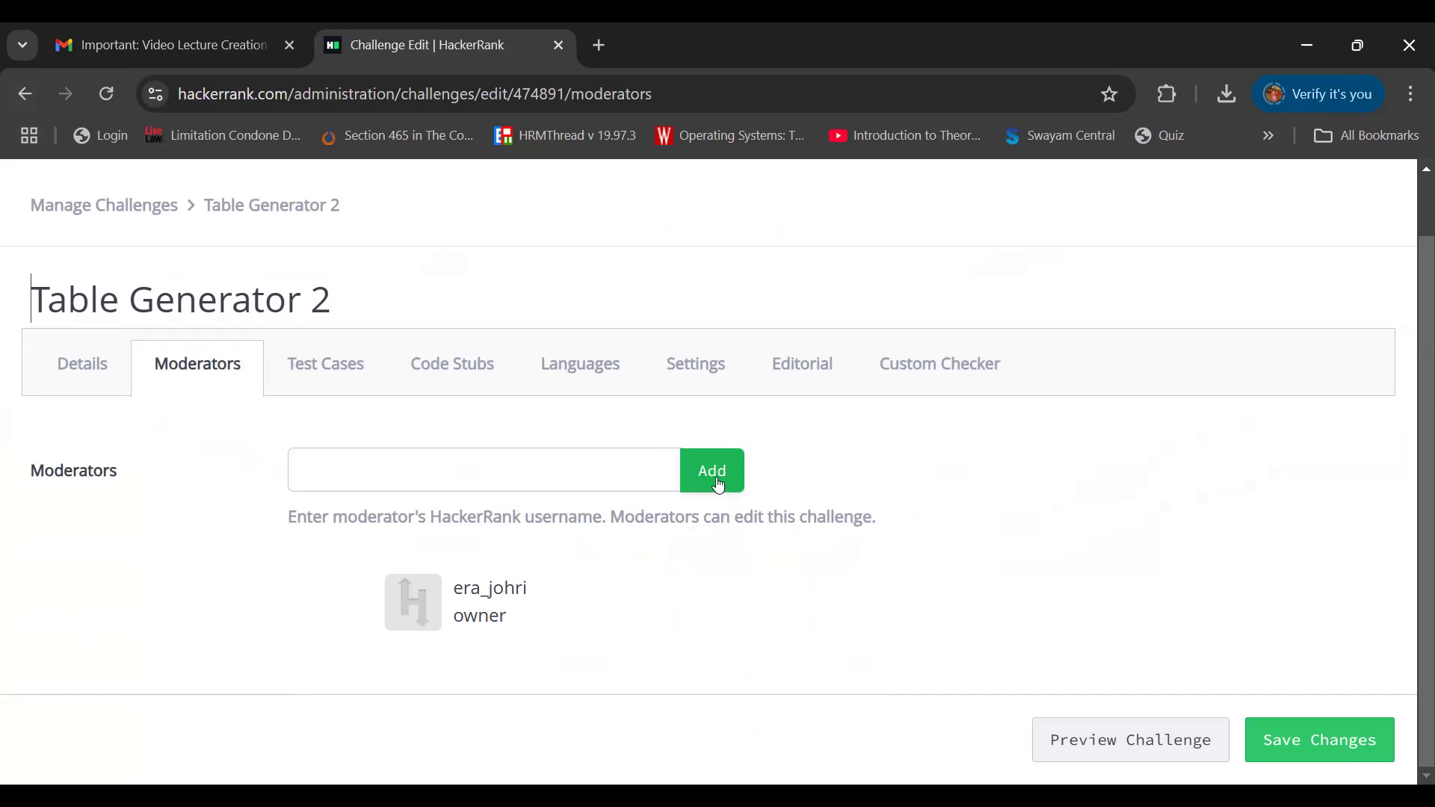
pyautogui.click(336, 374)
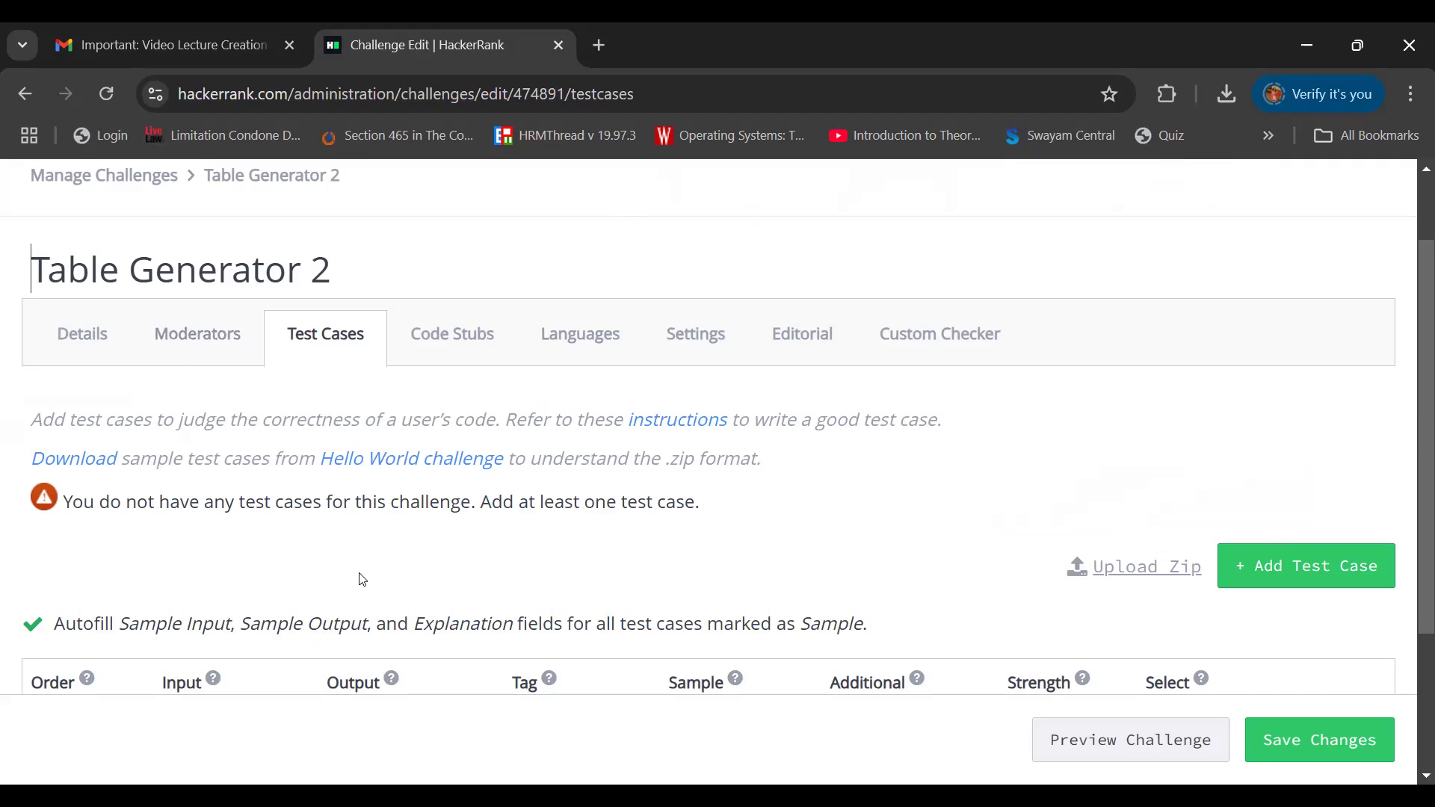
pyautogui.scroll(-1, 361, 580)
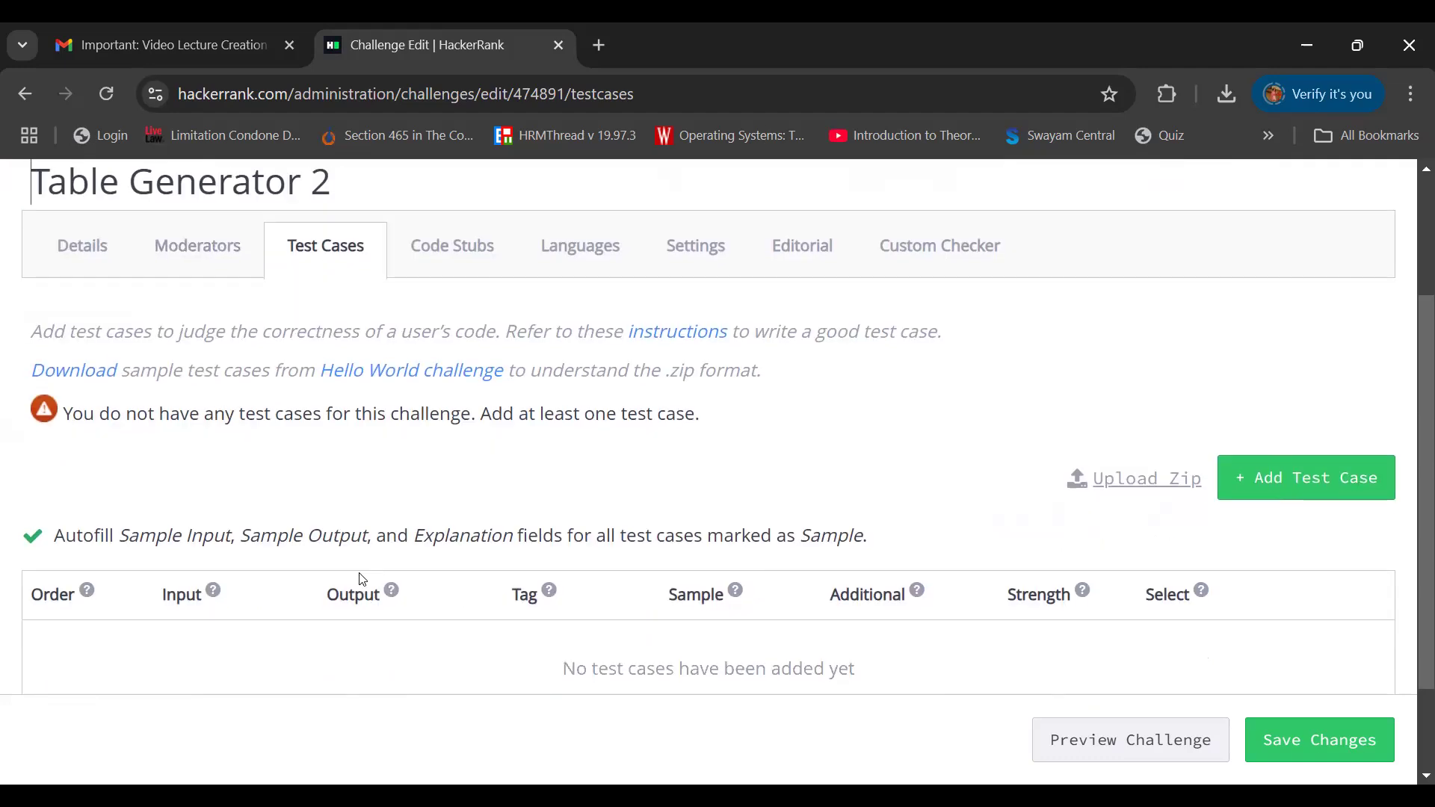
pyautogui.scroll(-2, 363, 580)
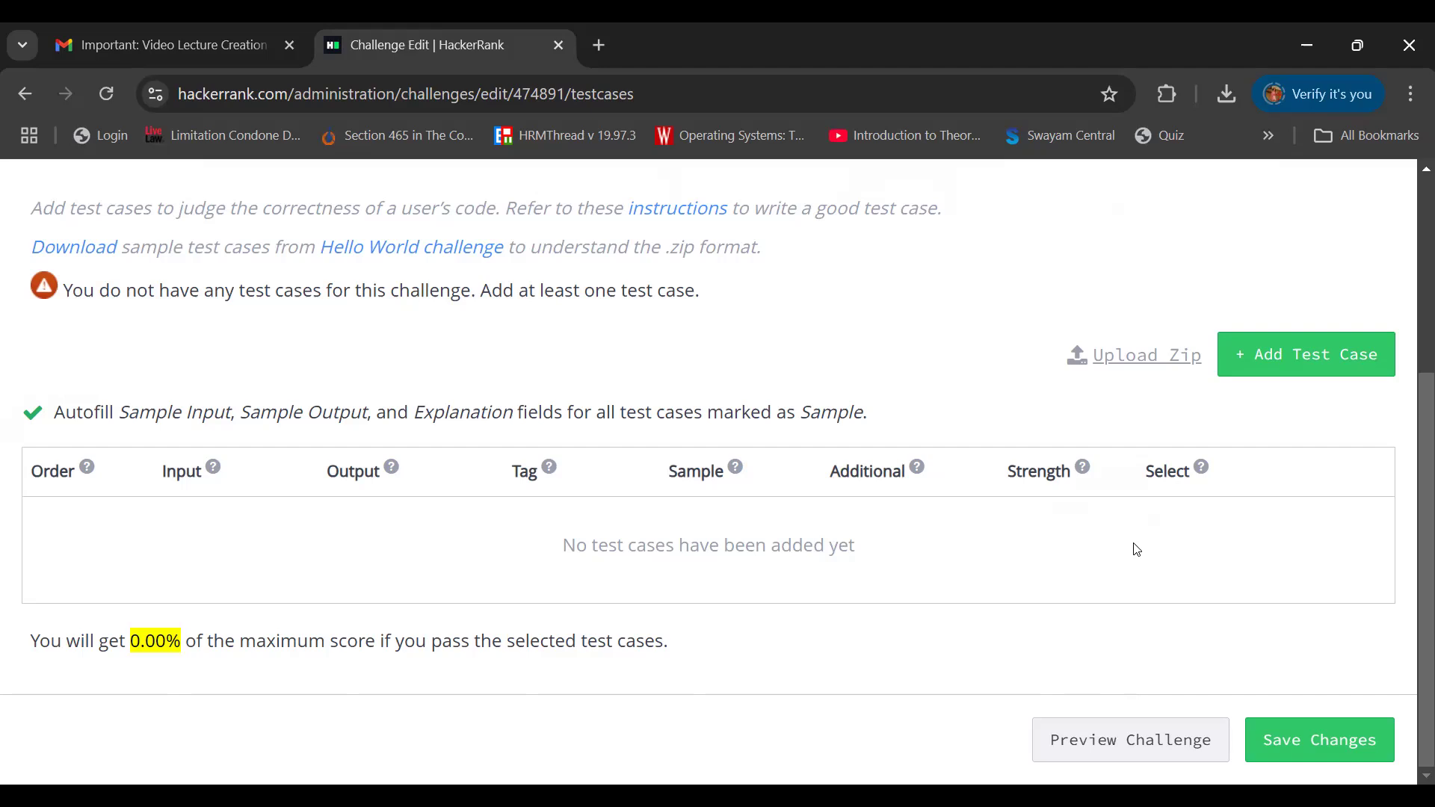
# Start a new test case with the tag Two and the input 2
pyautogui.click(1304, 356)
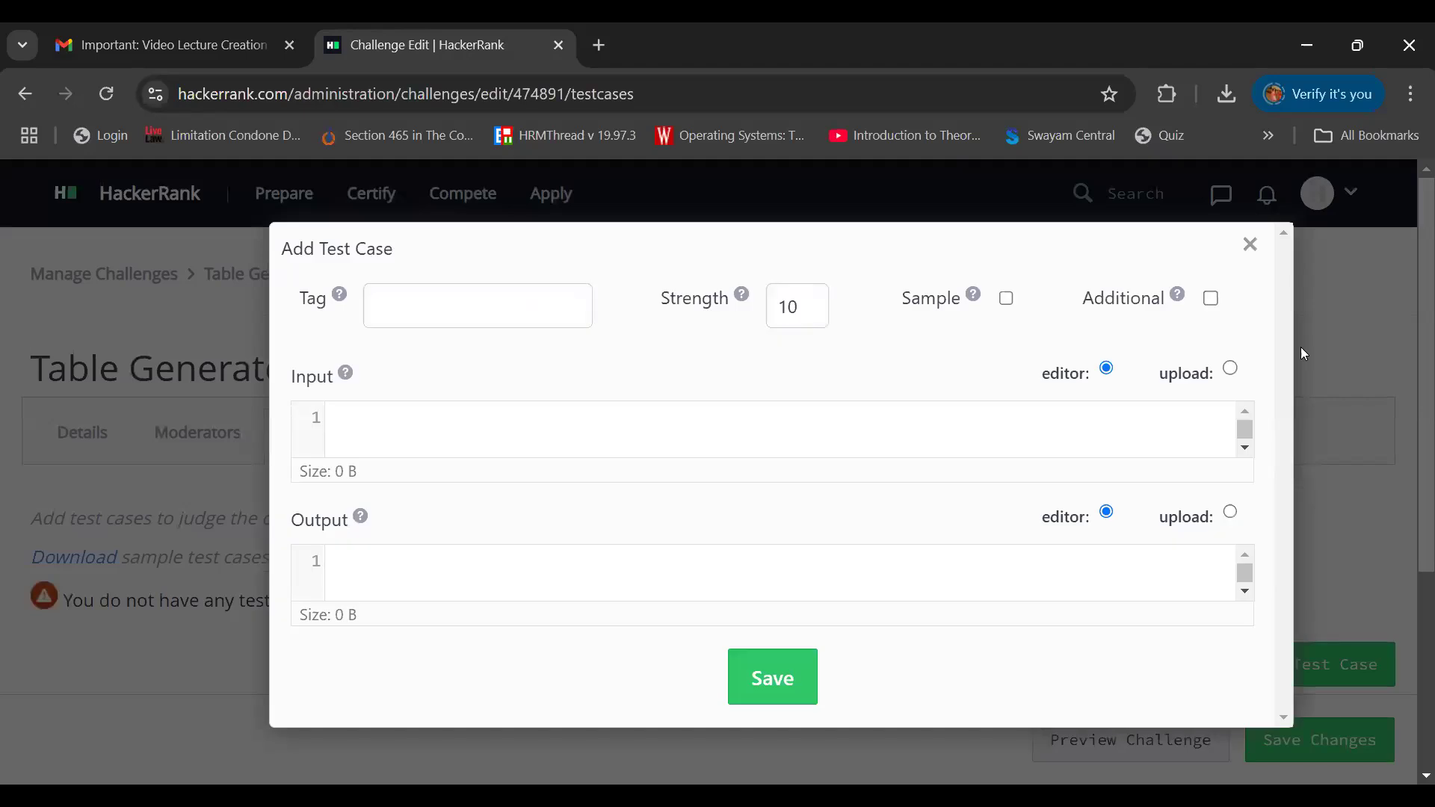
pyautogui.click(435, 311)
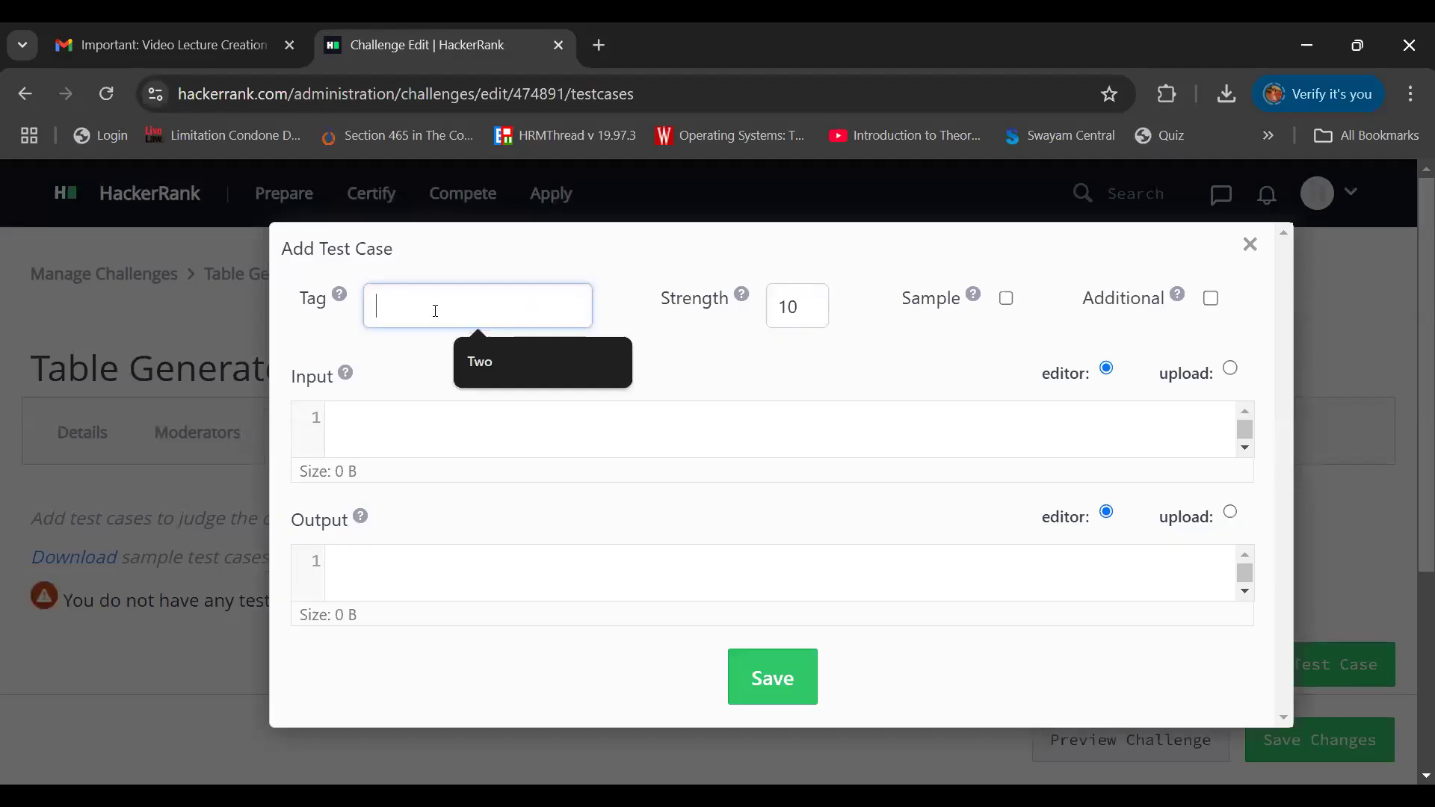
pyautogui.click(481, 362)
pyautogui.click(478, 359)
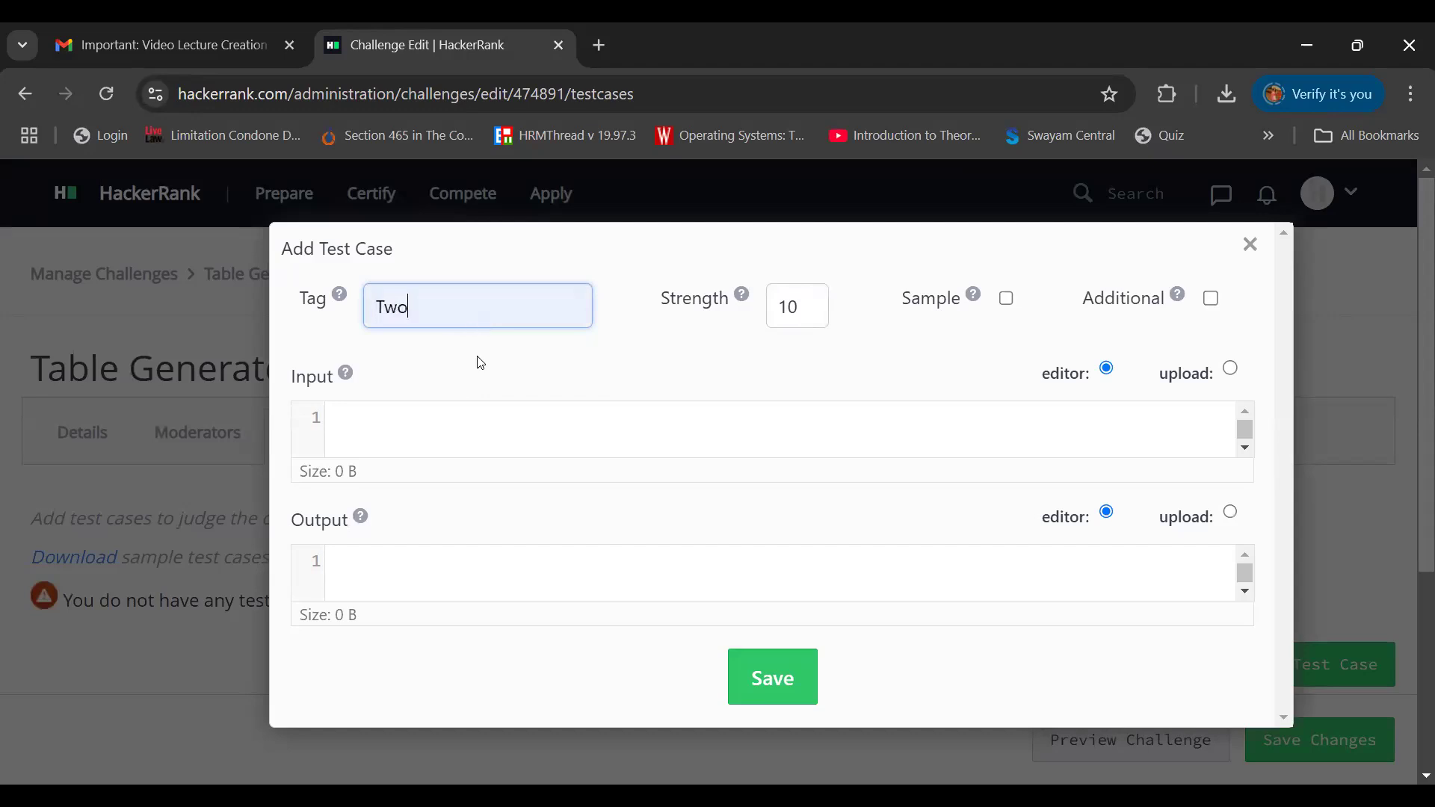
pyautogui.click(364, 418)
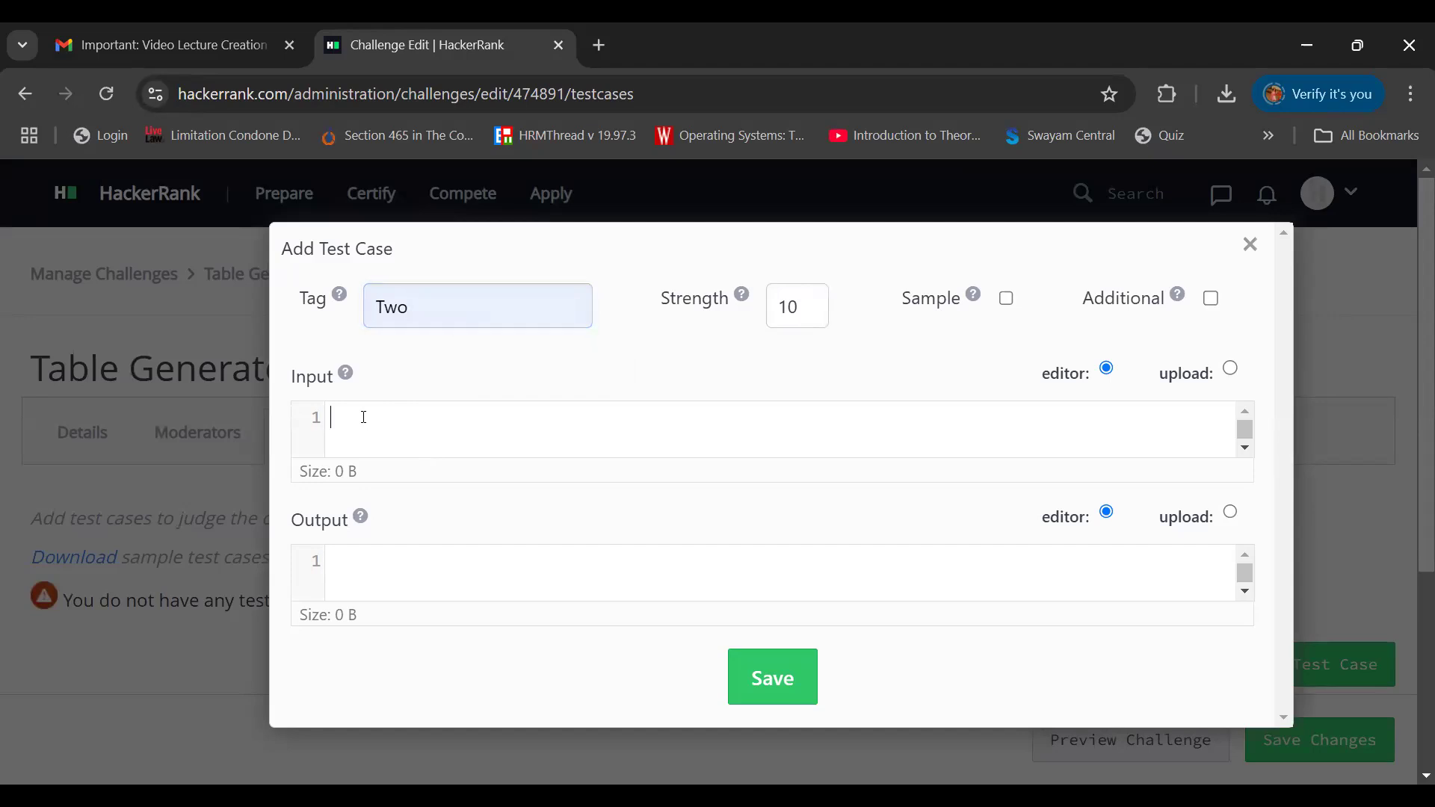
pyautogui.write('2')
# Enter the first five lines of the test case's expected output, from 2X1=2 through 2X5=10, one per line
pyautogui.write('2')
pyautogui.press('BackSpace')
pyautogui.write('2X1=2 2X2=4 2X3=6')
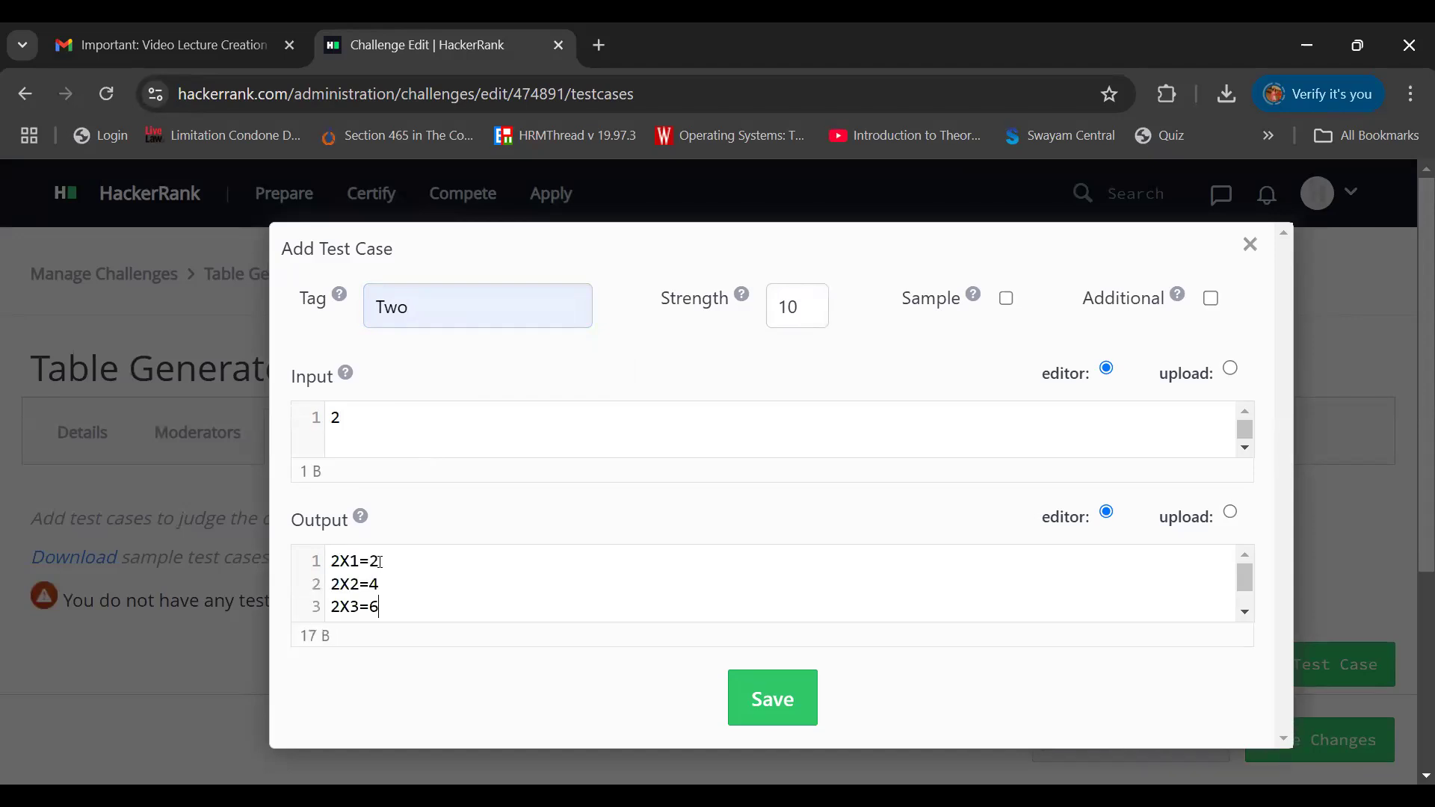
pyautogui.press('Return')
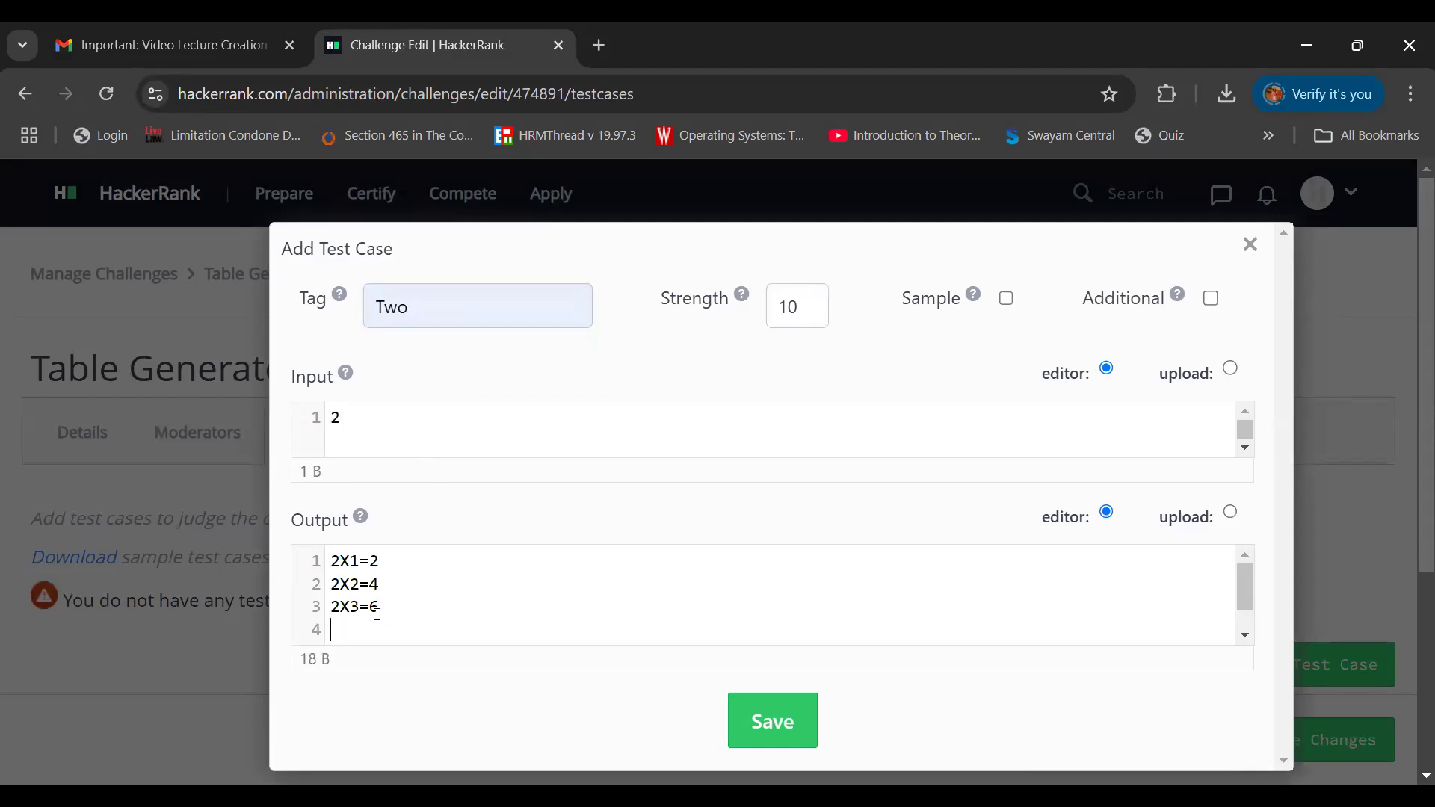
pyautogui.write('2X4=8')
pyautogui.press('Return')
pyautogui.write('2X5=10')
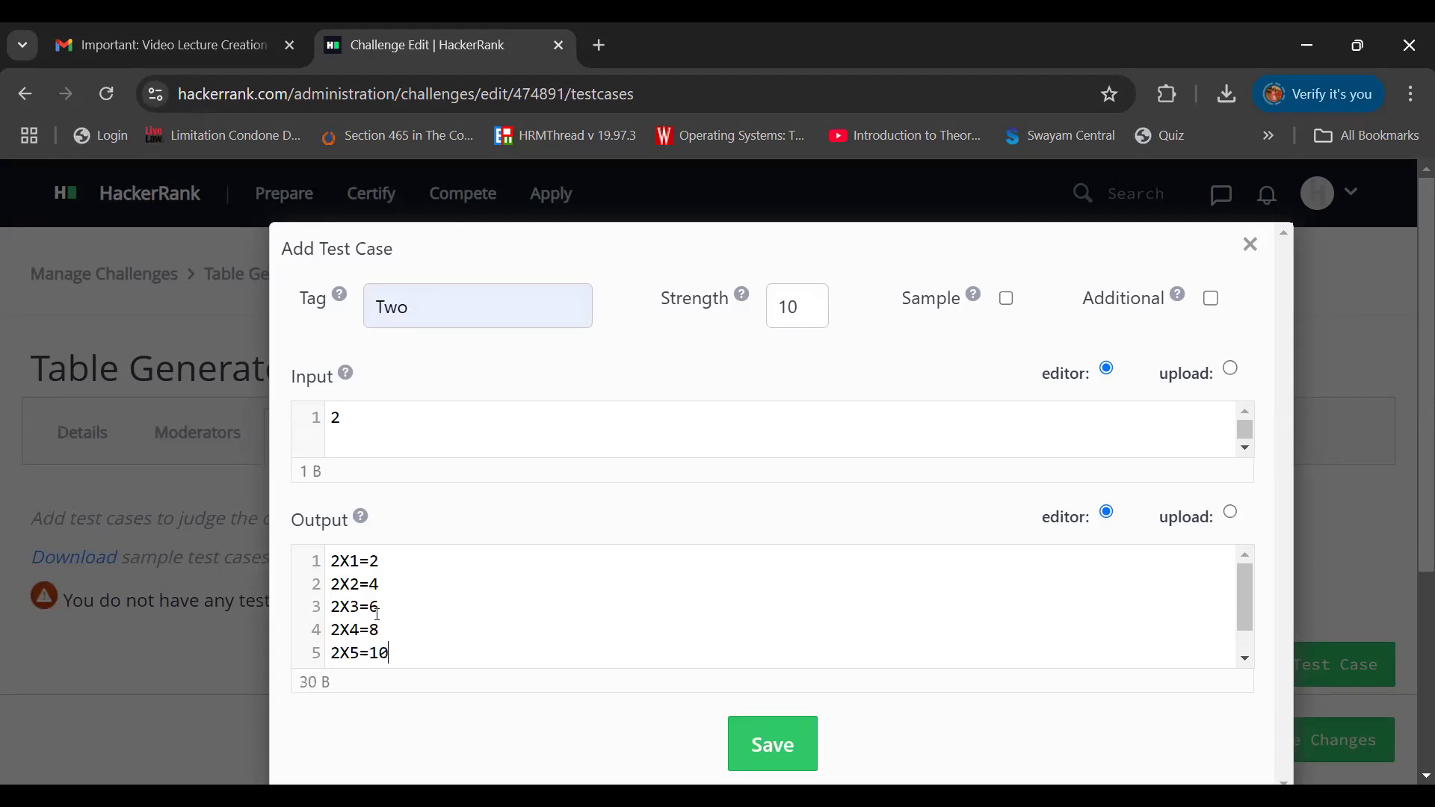
# Add the lines 2X6=12 and 2X7=14 to the test case's expected output
pyautogui.press('Return')
pyautogui.write('2X')
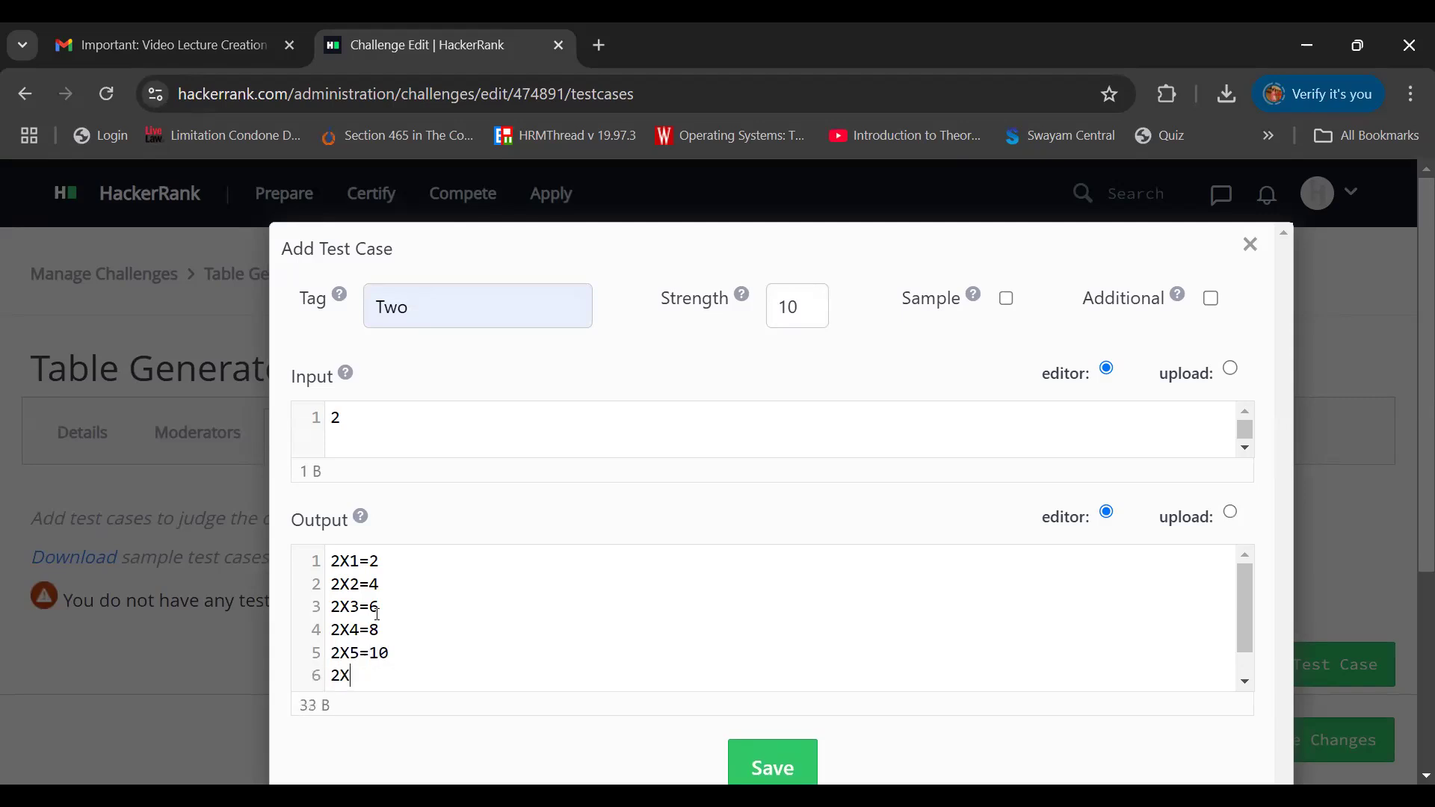
pyautogui.write('6=12')
pyautogui.press('Return')
pyautogui.write('1')
pyautogui.press('BackSpace')
pyautogui.write('2X')
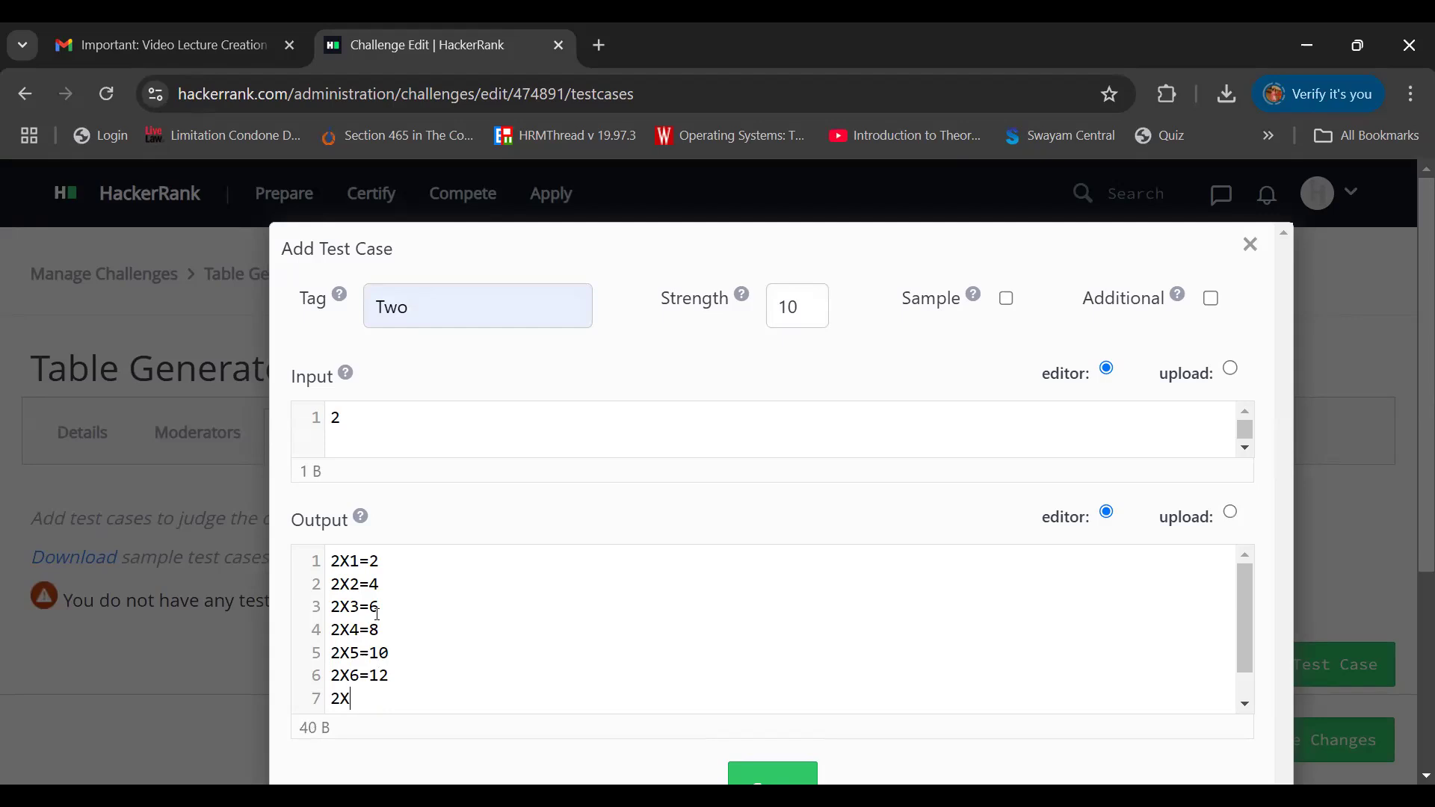
pyautogui.write('7=14')
pyautogui.press('Return')
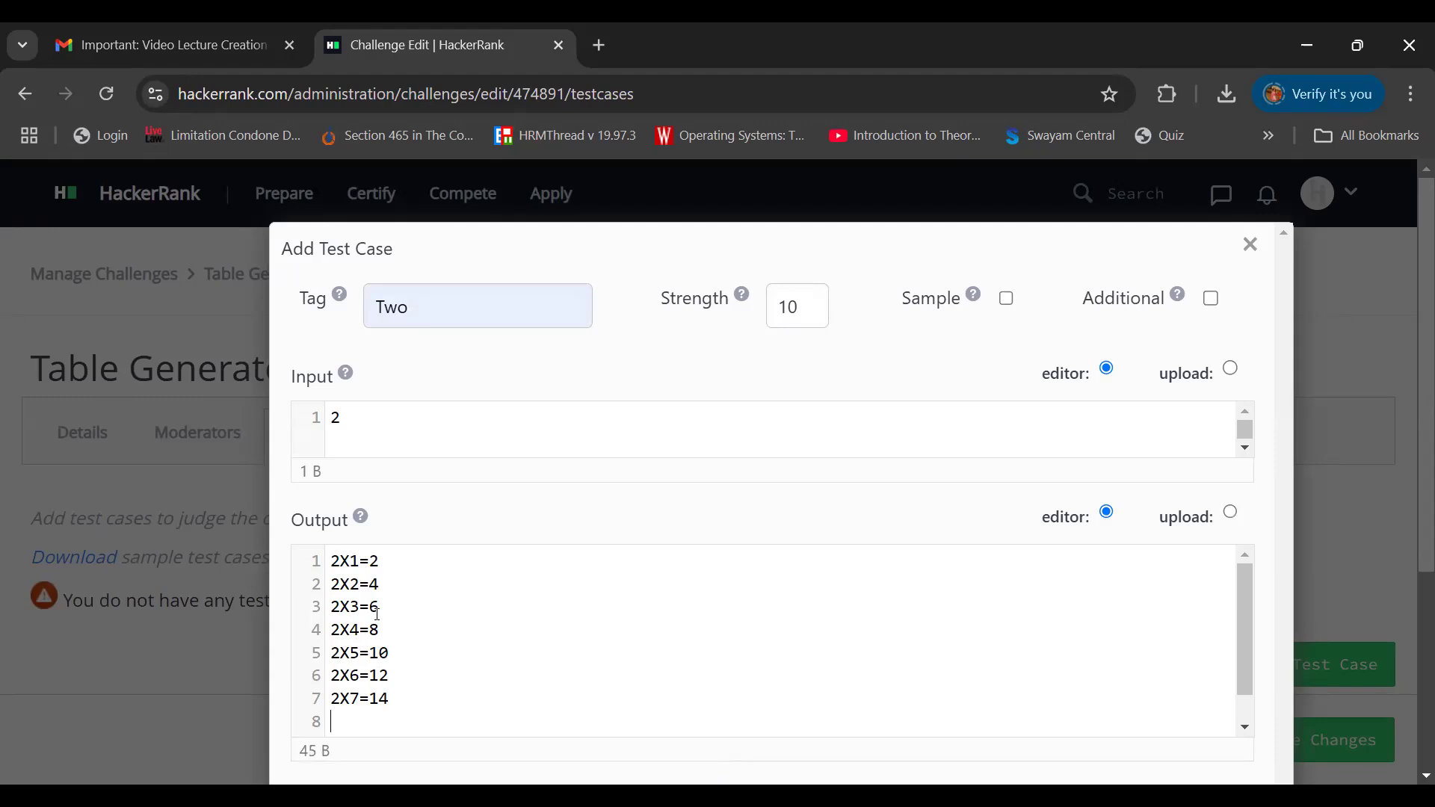
# Complete the expected output with the lines 2X8=16, 2X9=18 and 2X10=20, and save the test case
pyautogui.write('2X8=16')
pyautogui.press('Return')
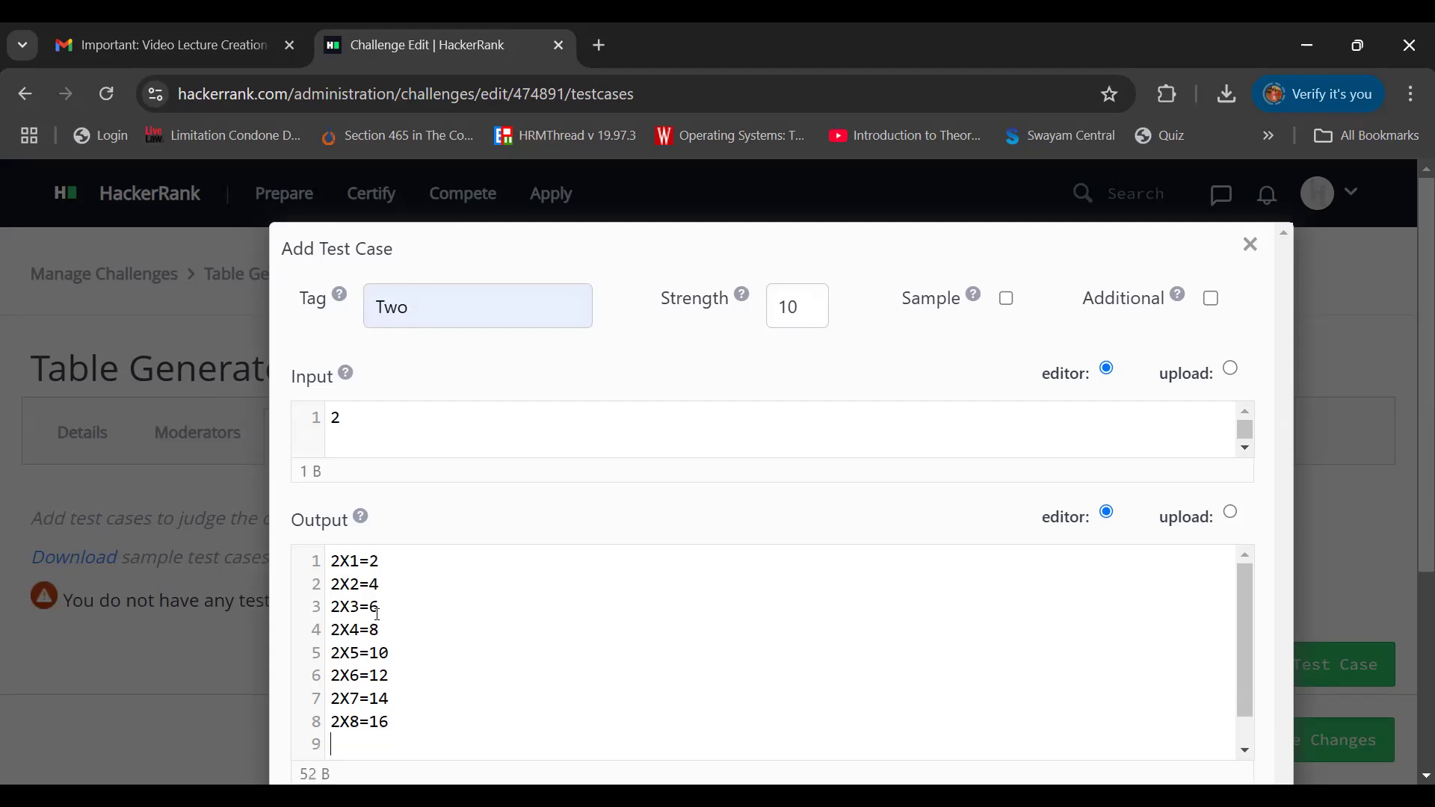
pyautogui.write('2X9=18')
pyautogui.press('Return')
pyautogui.write('2')
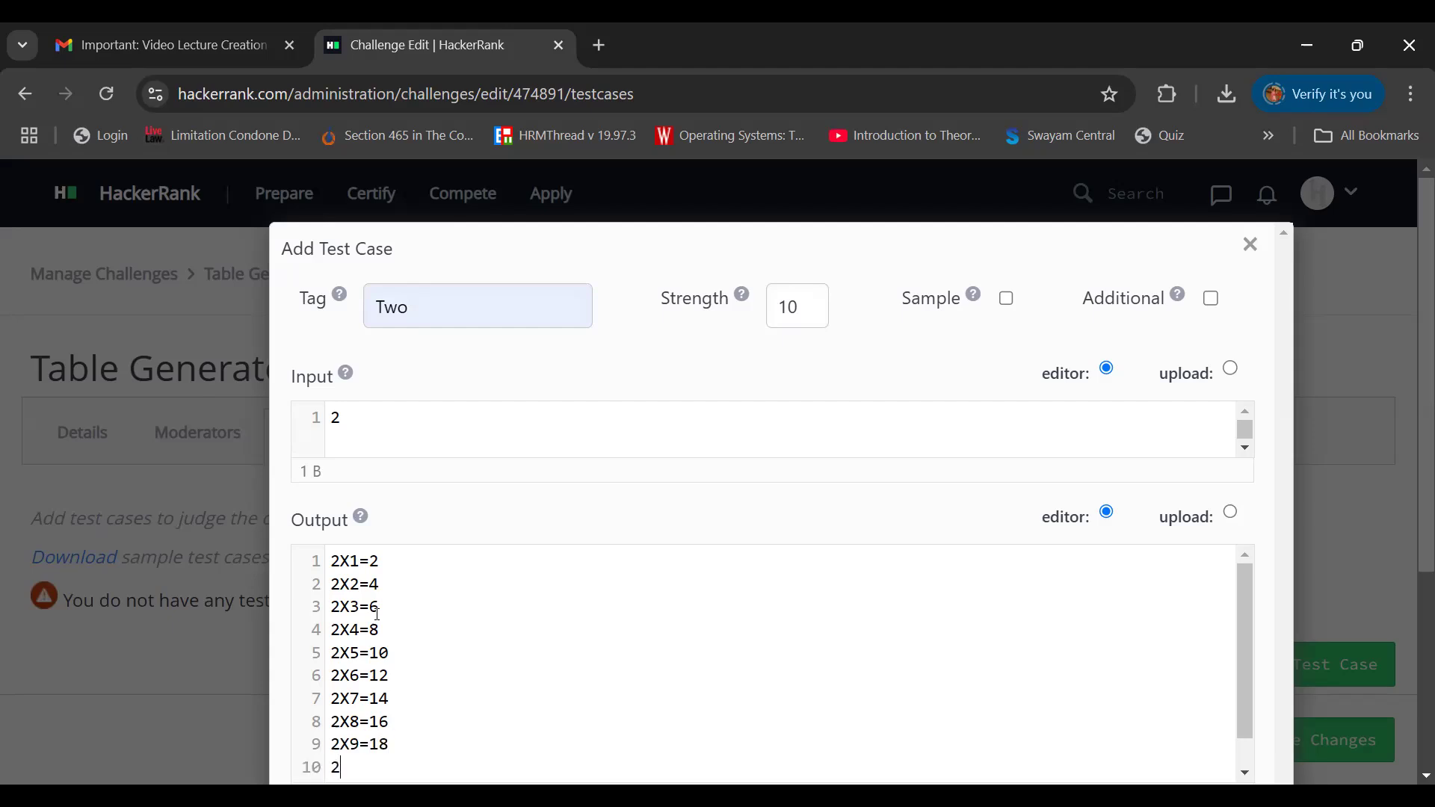
pyautogui.write('X10=20')
pyautogui.scroll(-2, 1414, 557)
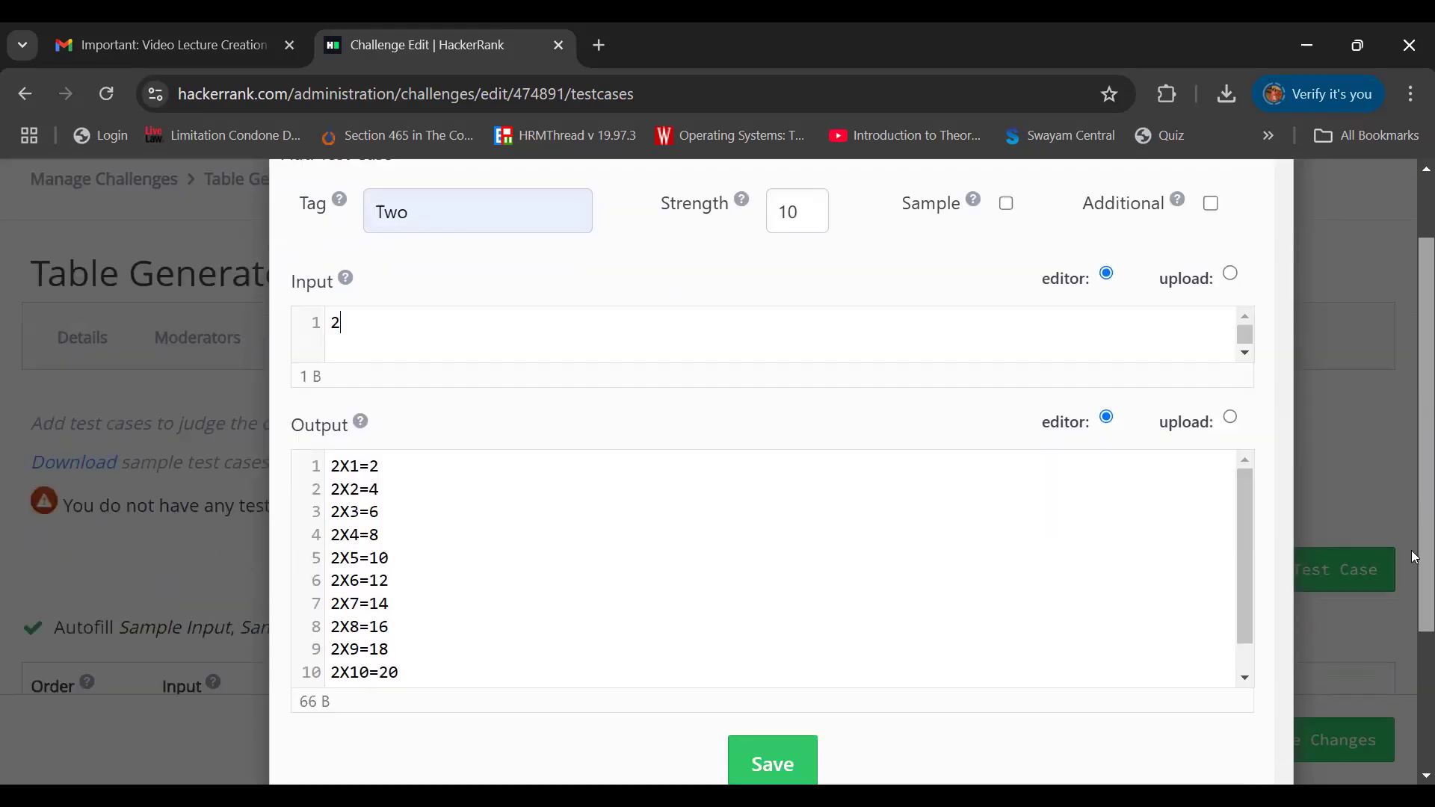
pyautogui.scroll(-2, 1415, 557)
pyautogui.click(809, 682)
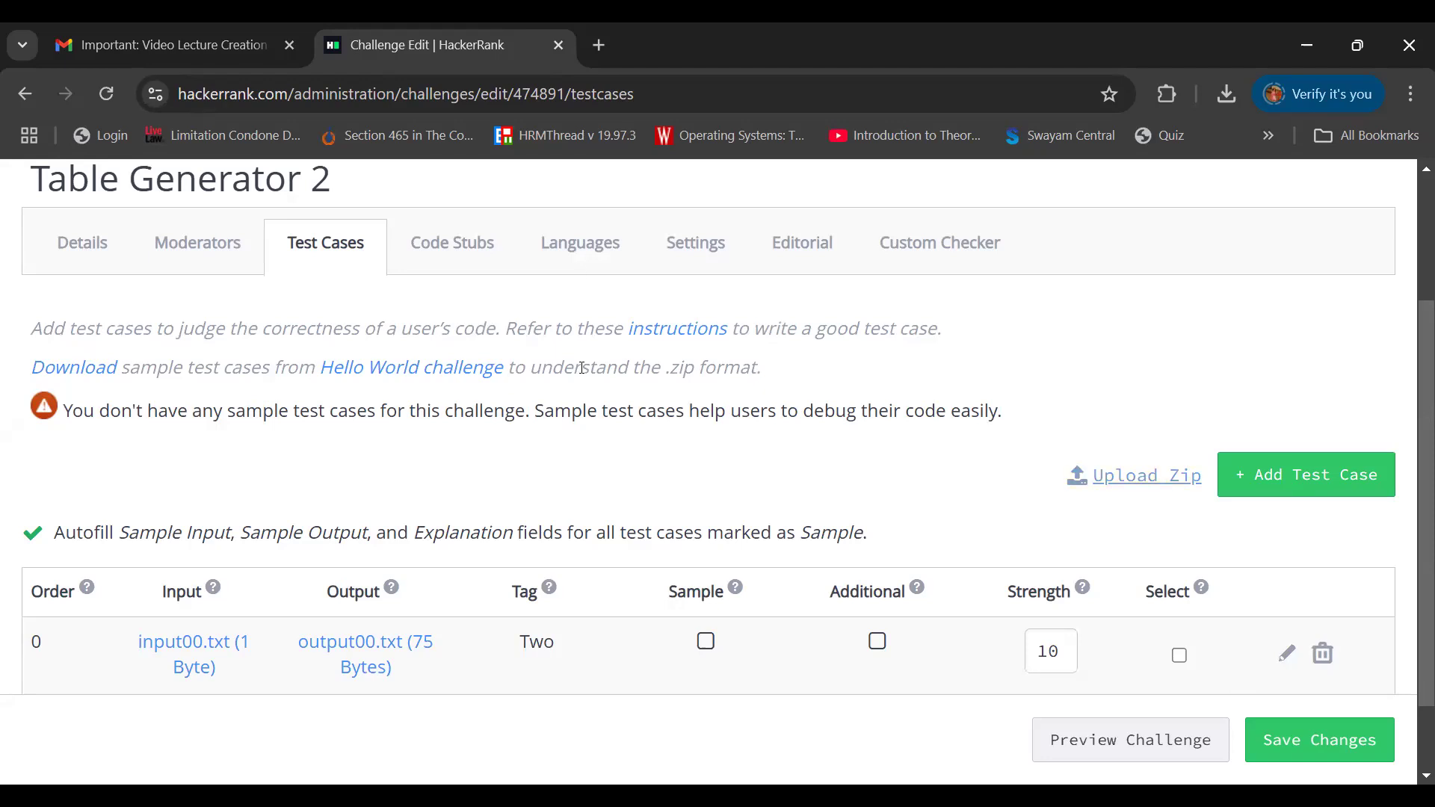
# Review the challenge's code stubs, languages and settings sections, and save the challenge changes
pyautogui.click(479, 255)
pyautogui.scroll(-1, 477, 337)
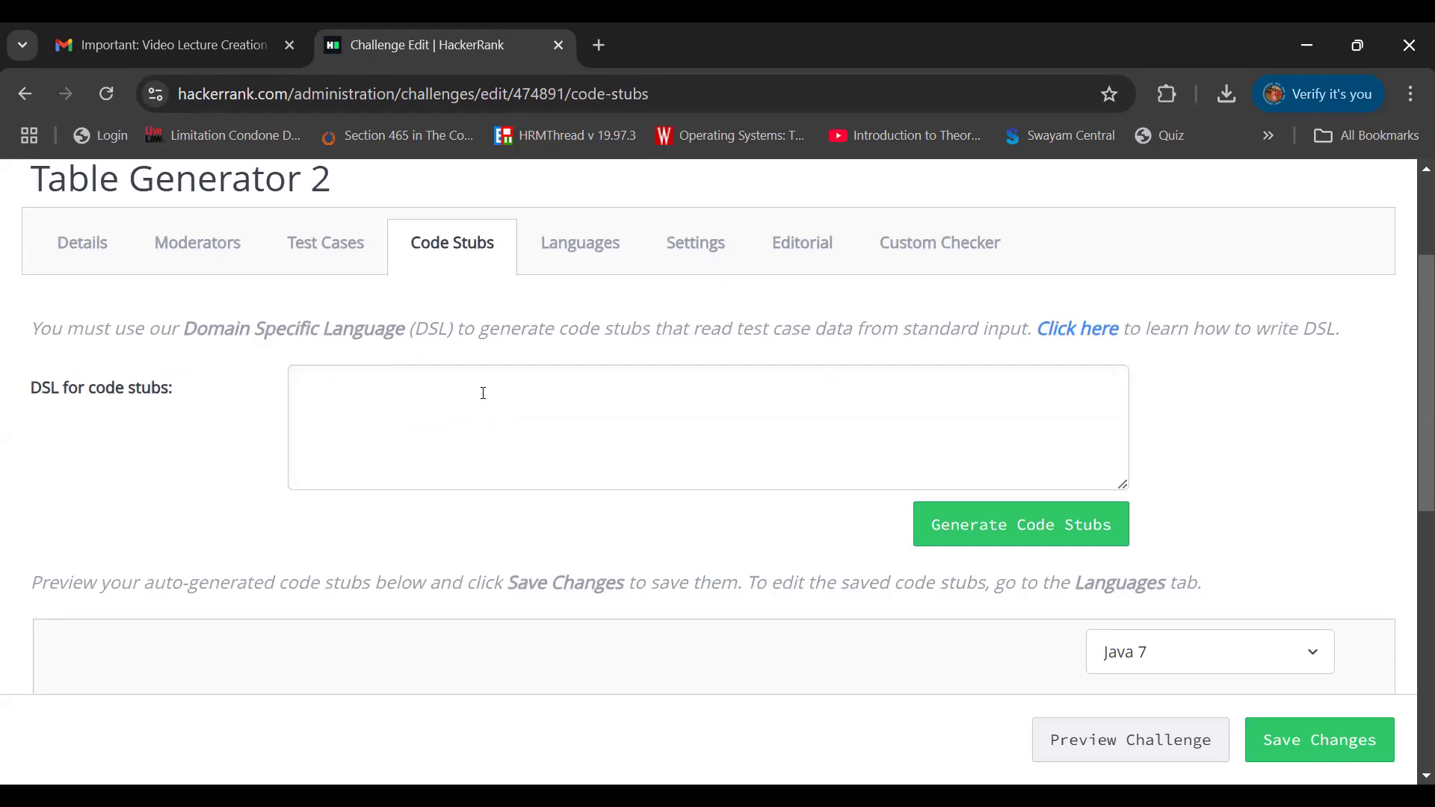
pyautogui.click(589, 258)
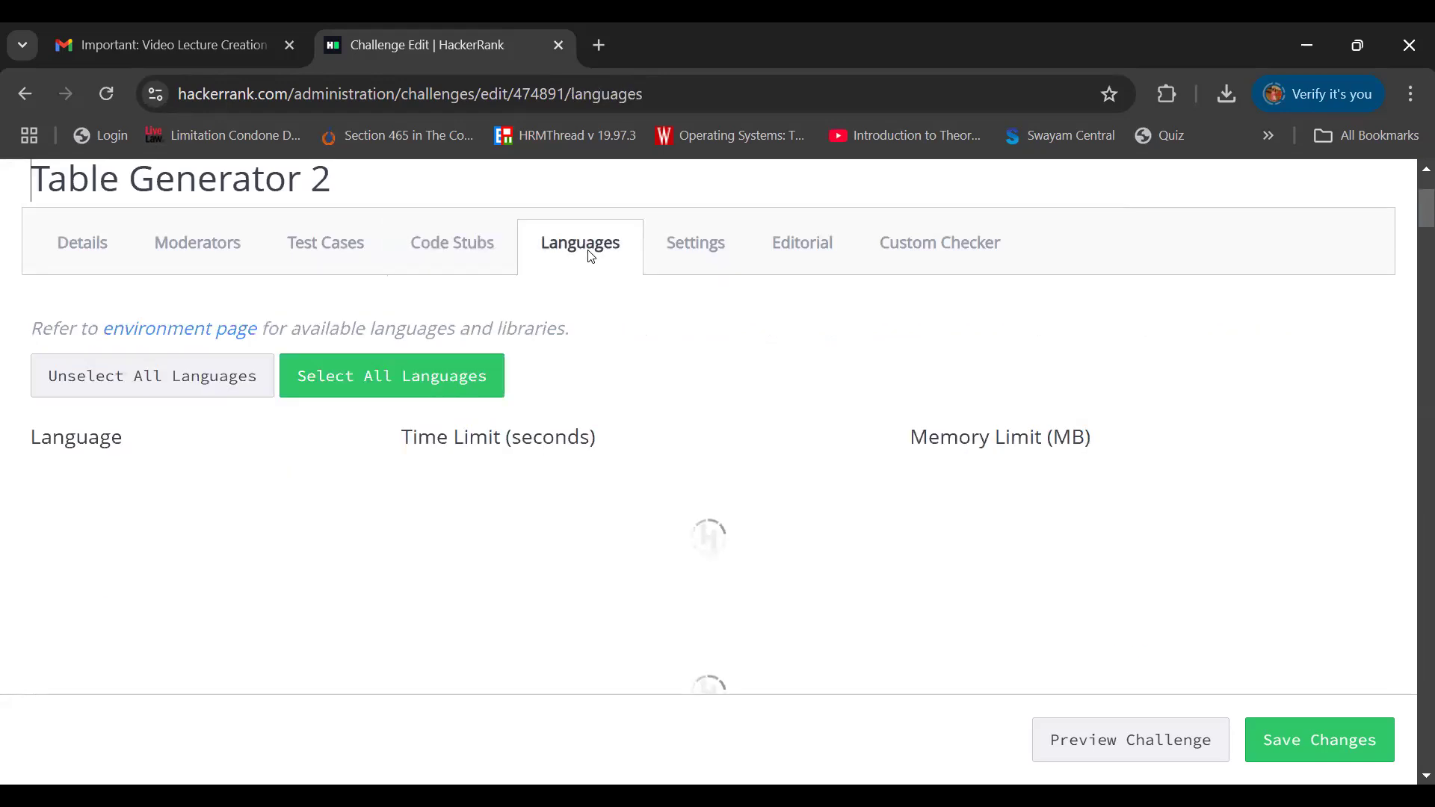
pyautogui.click(701, 254)
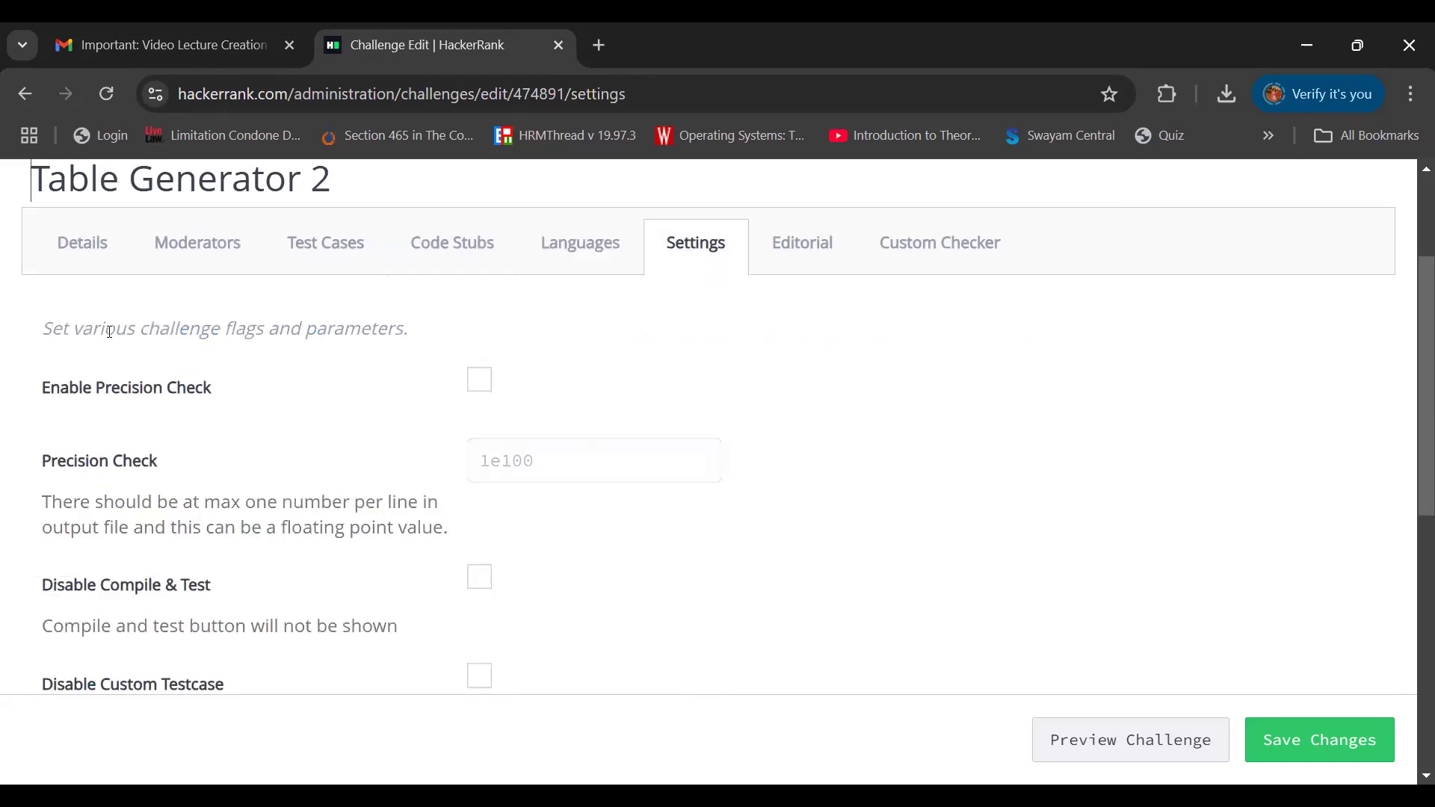
pyautogui.scroll(3, 110, 331)
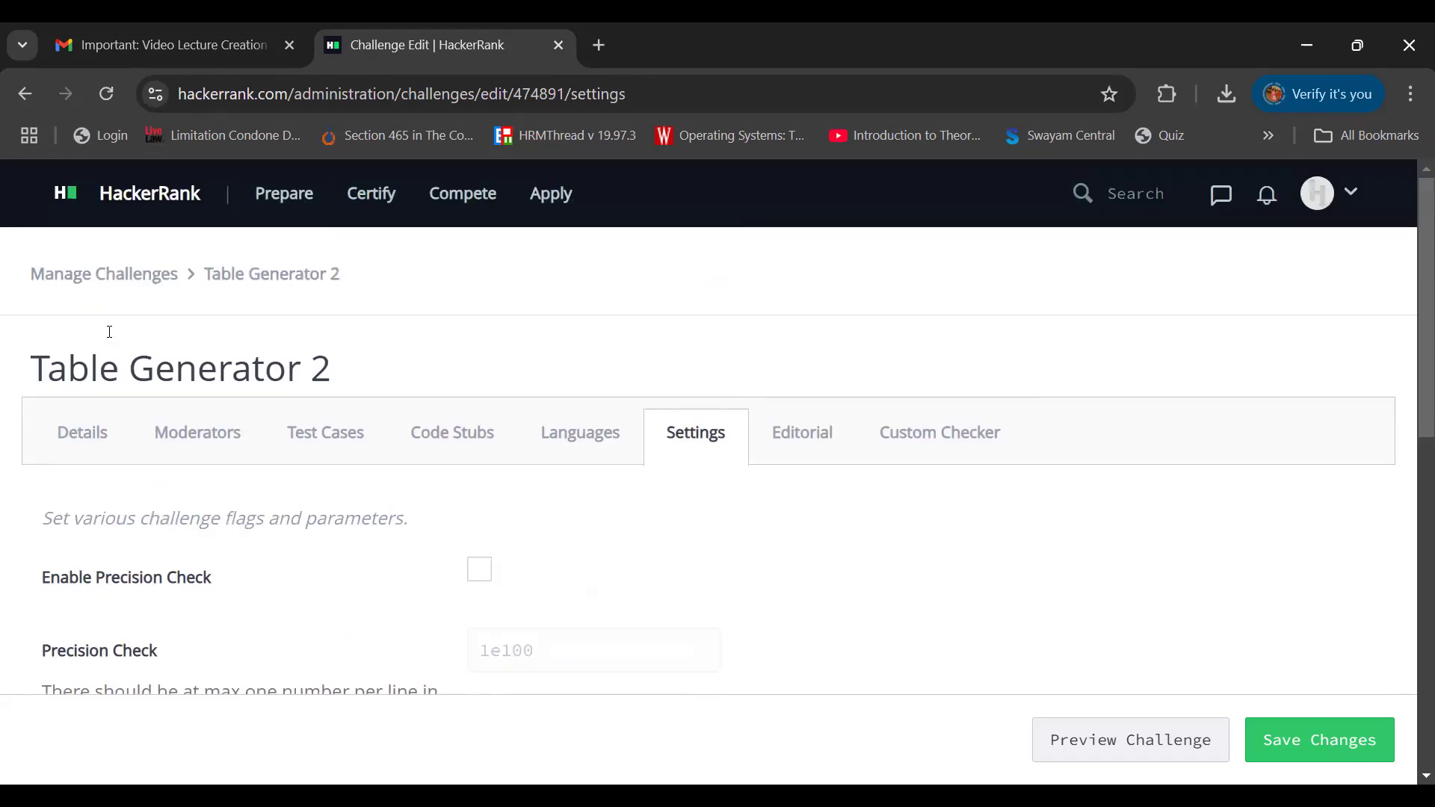
pyautogui.click(1349, 742)
# Leave the challenge for the contest administration list and start a new contest named Table Generator
pyautogui.click(113, 279)
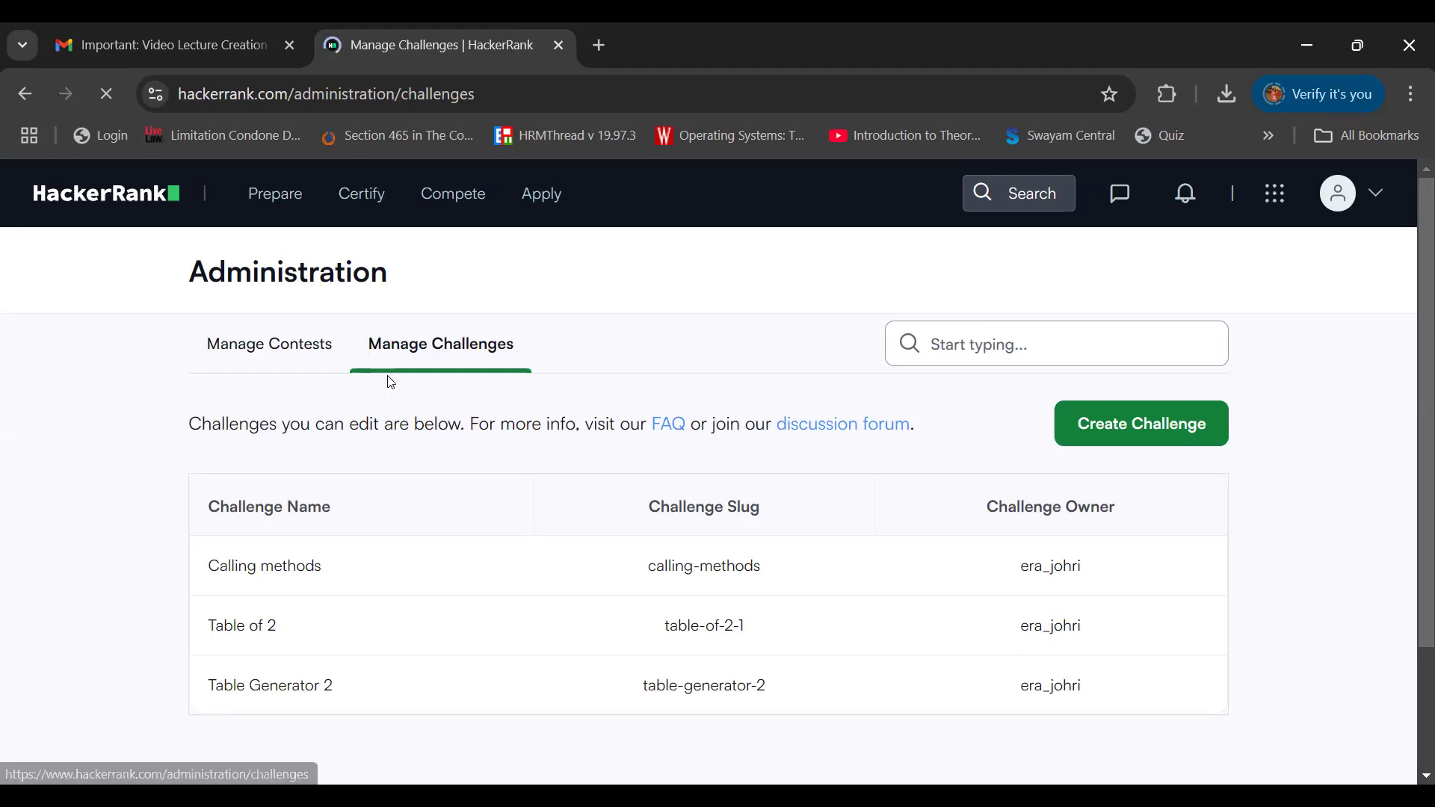
pyautogui.click(1362, 192)
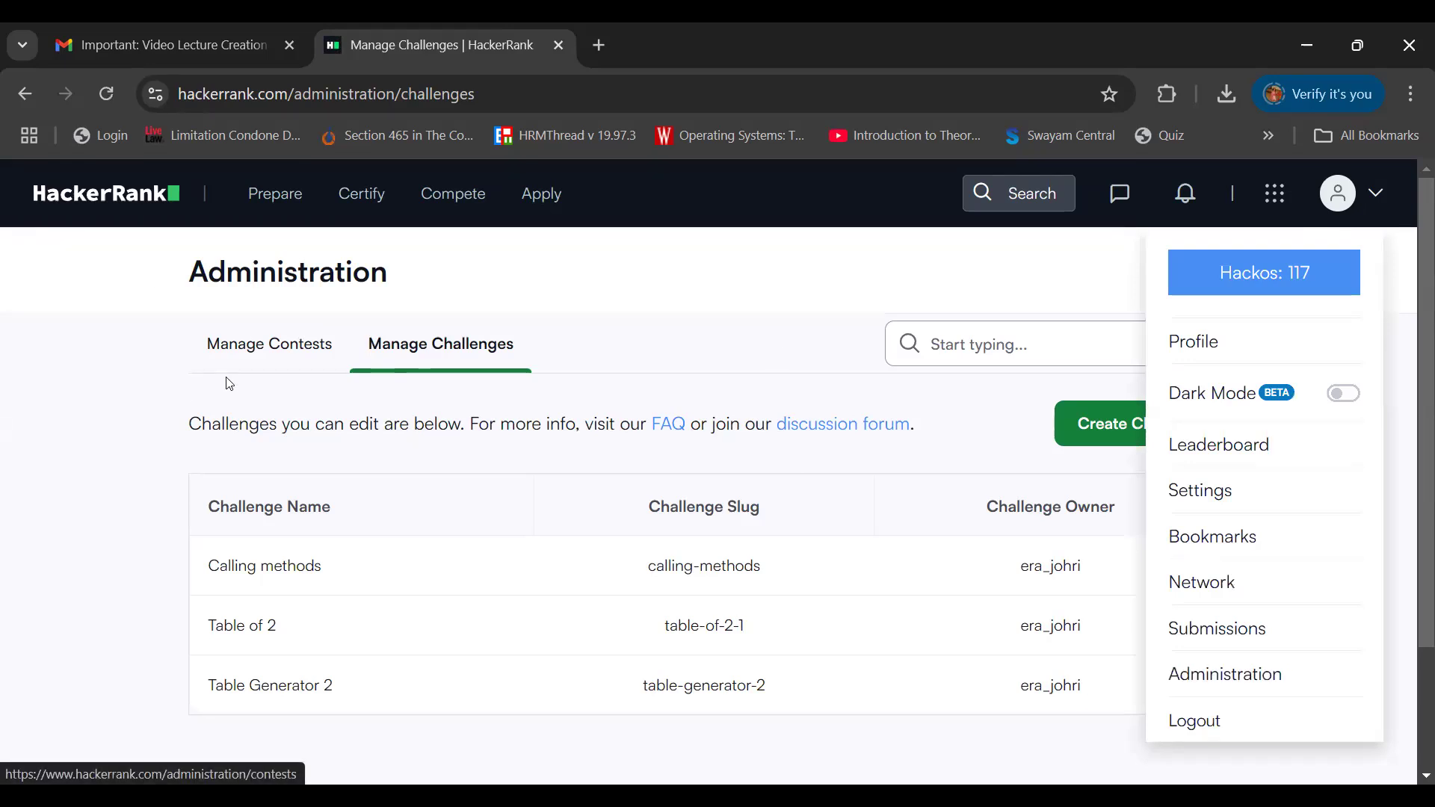
pyautogui.click(109, 386)
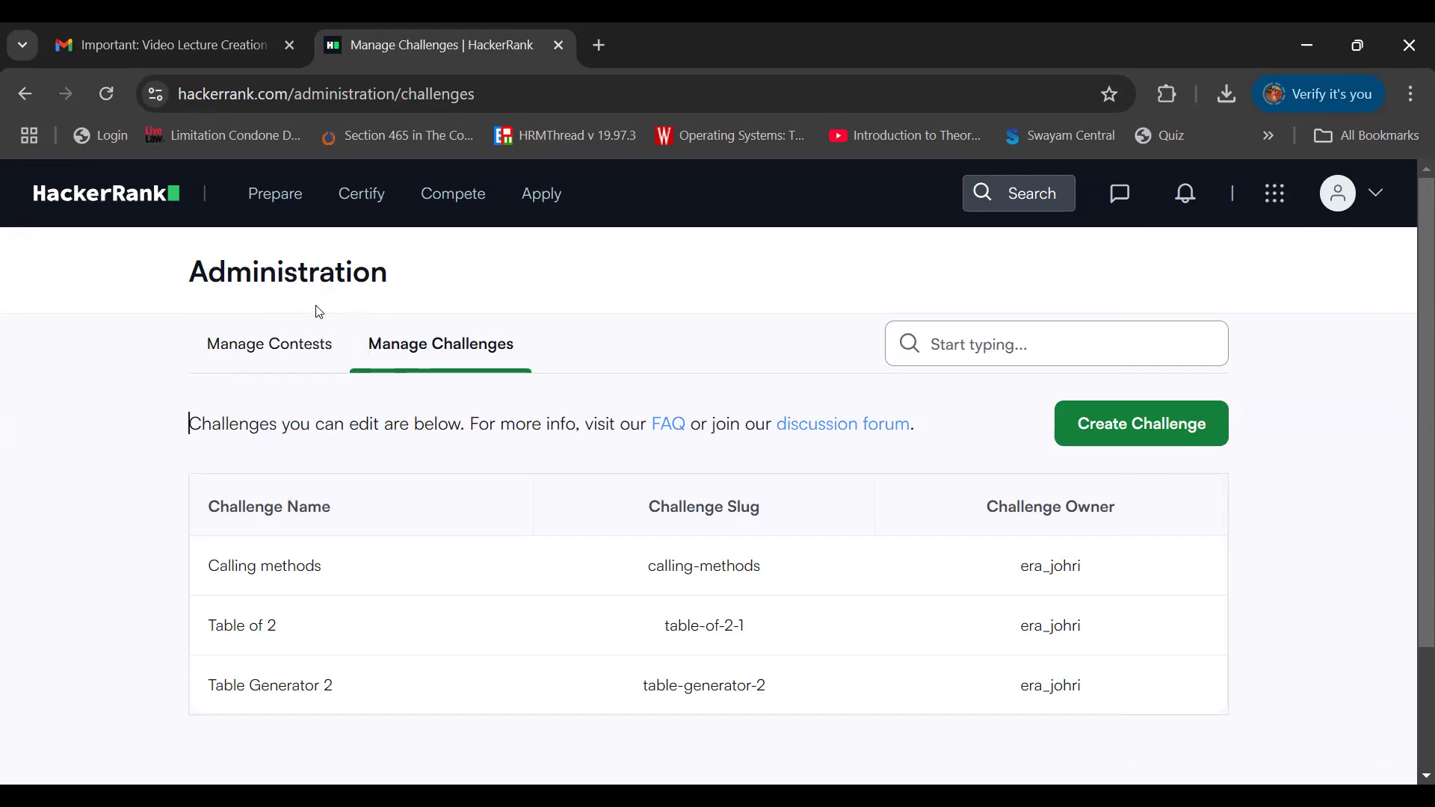
pyautogui.click(274, 349)
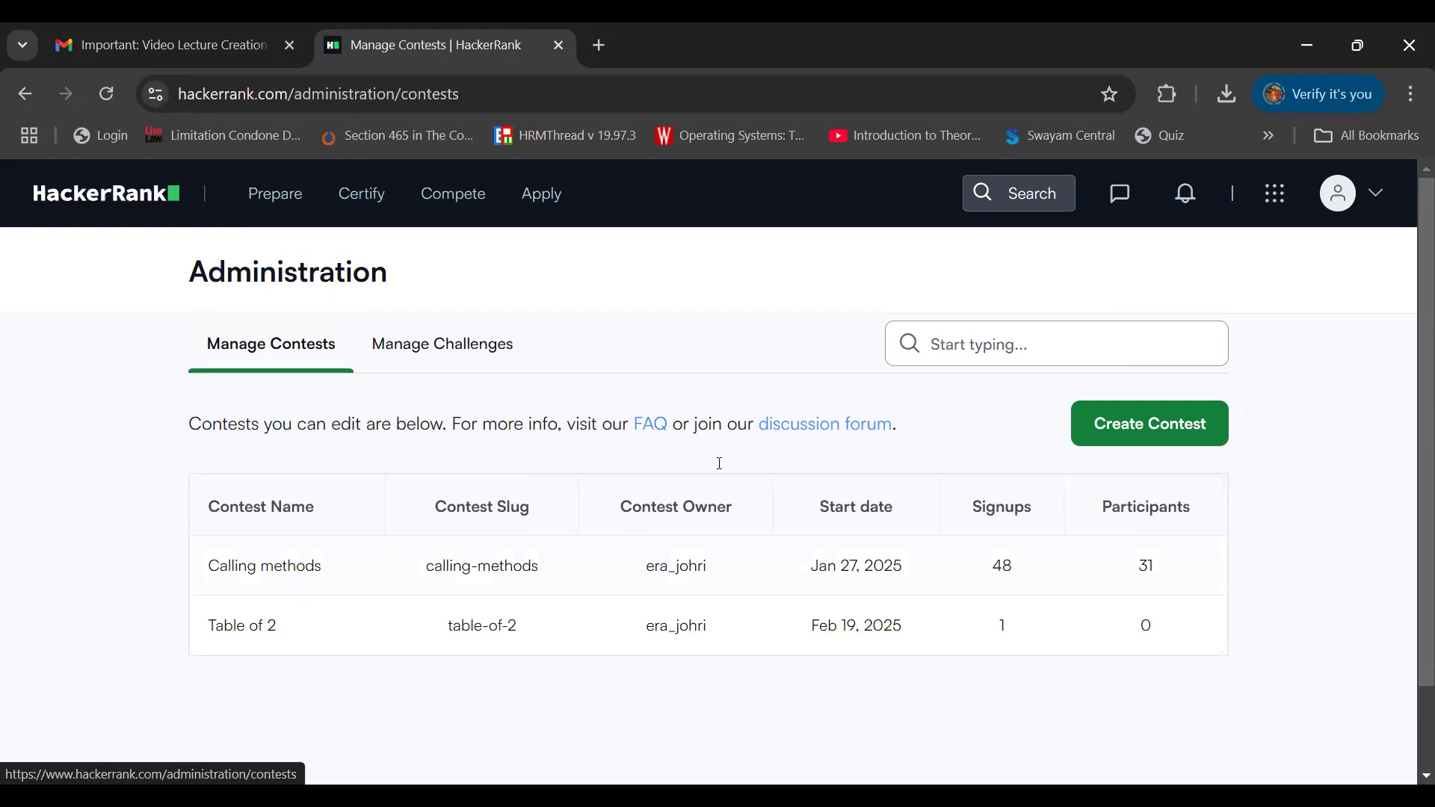
pyautogui.click(1131, 420)
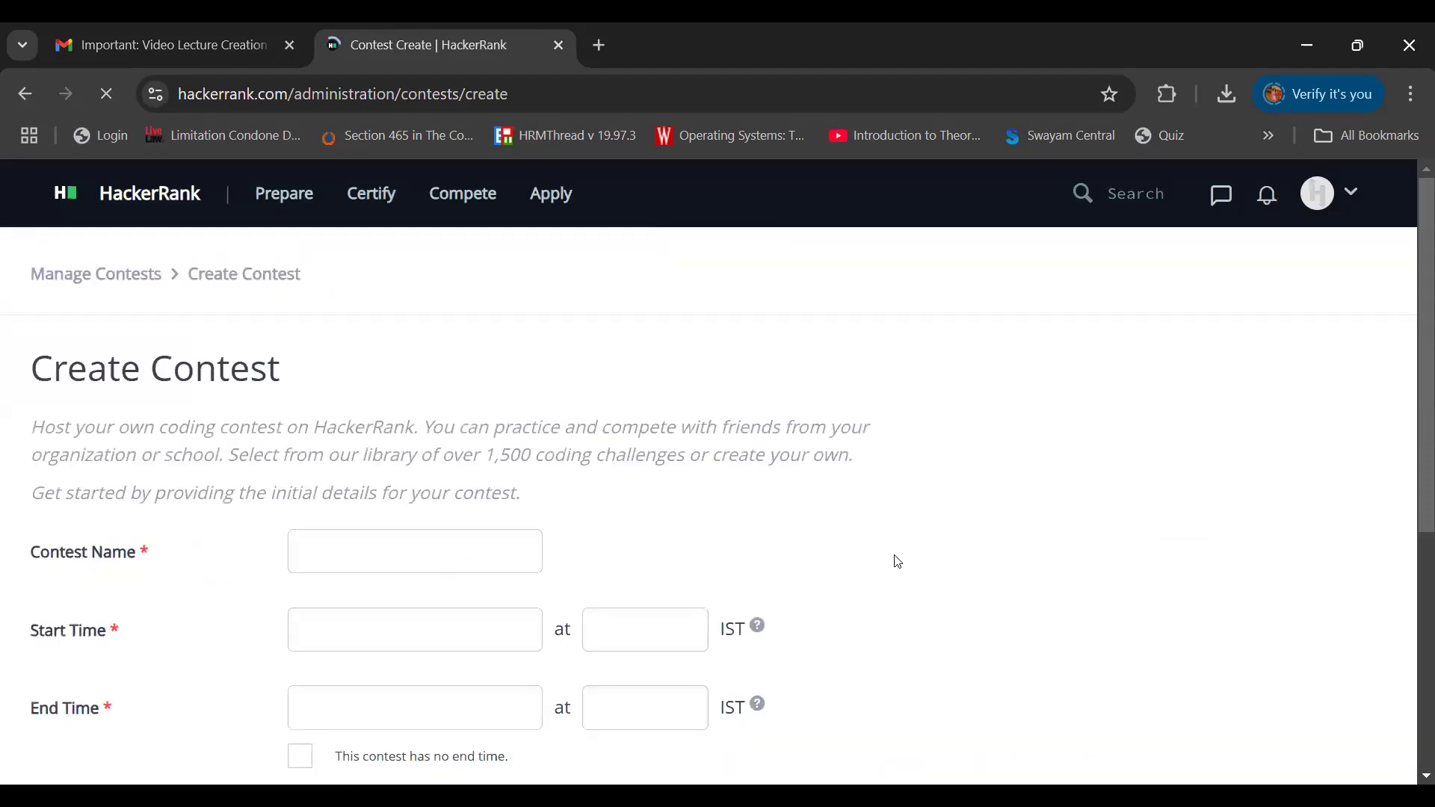
pyautogui.click(428, 554)
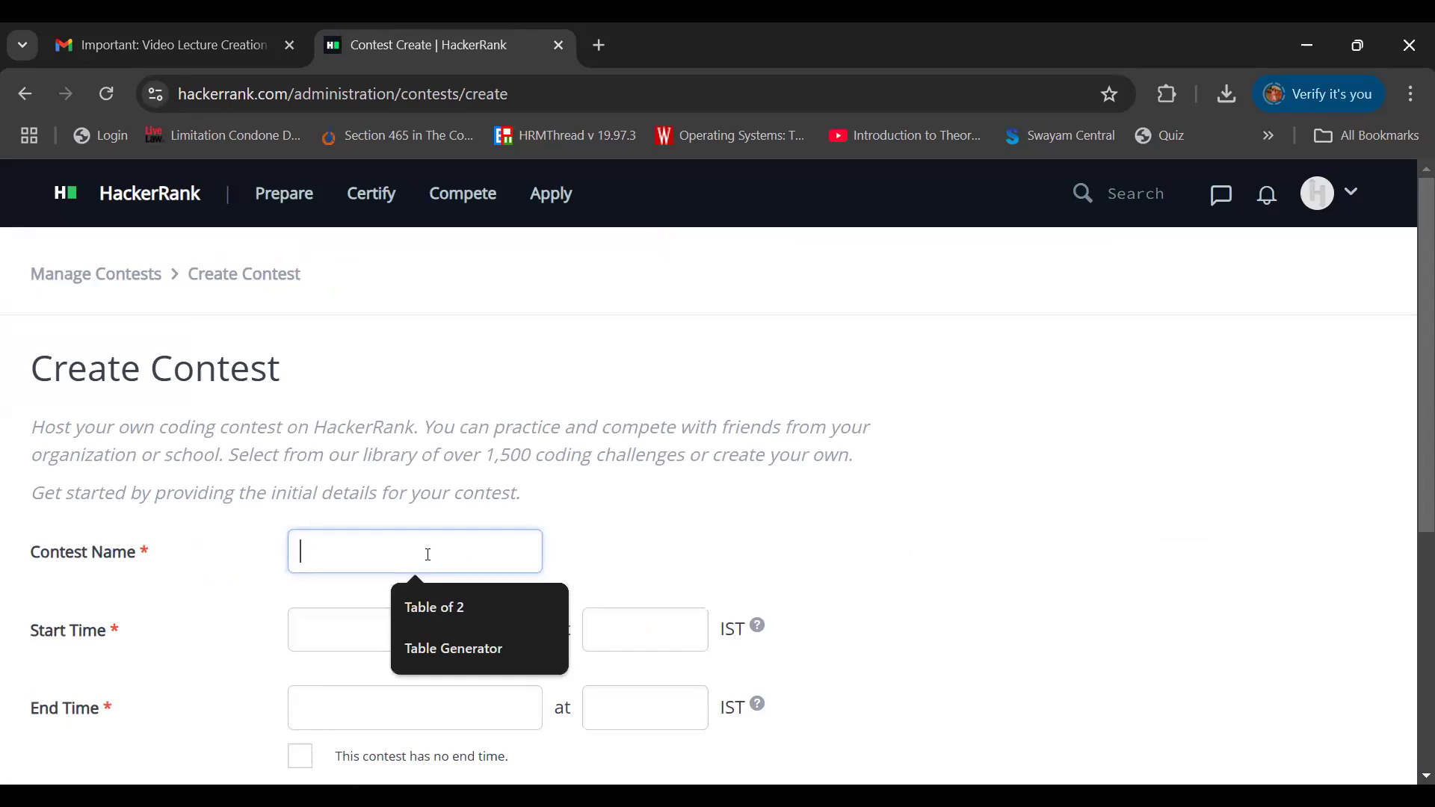
pyautogui.click(454, 647)
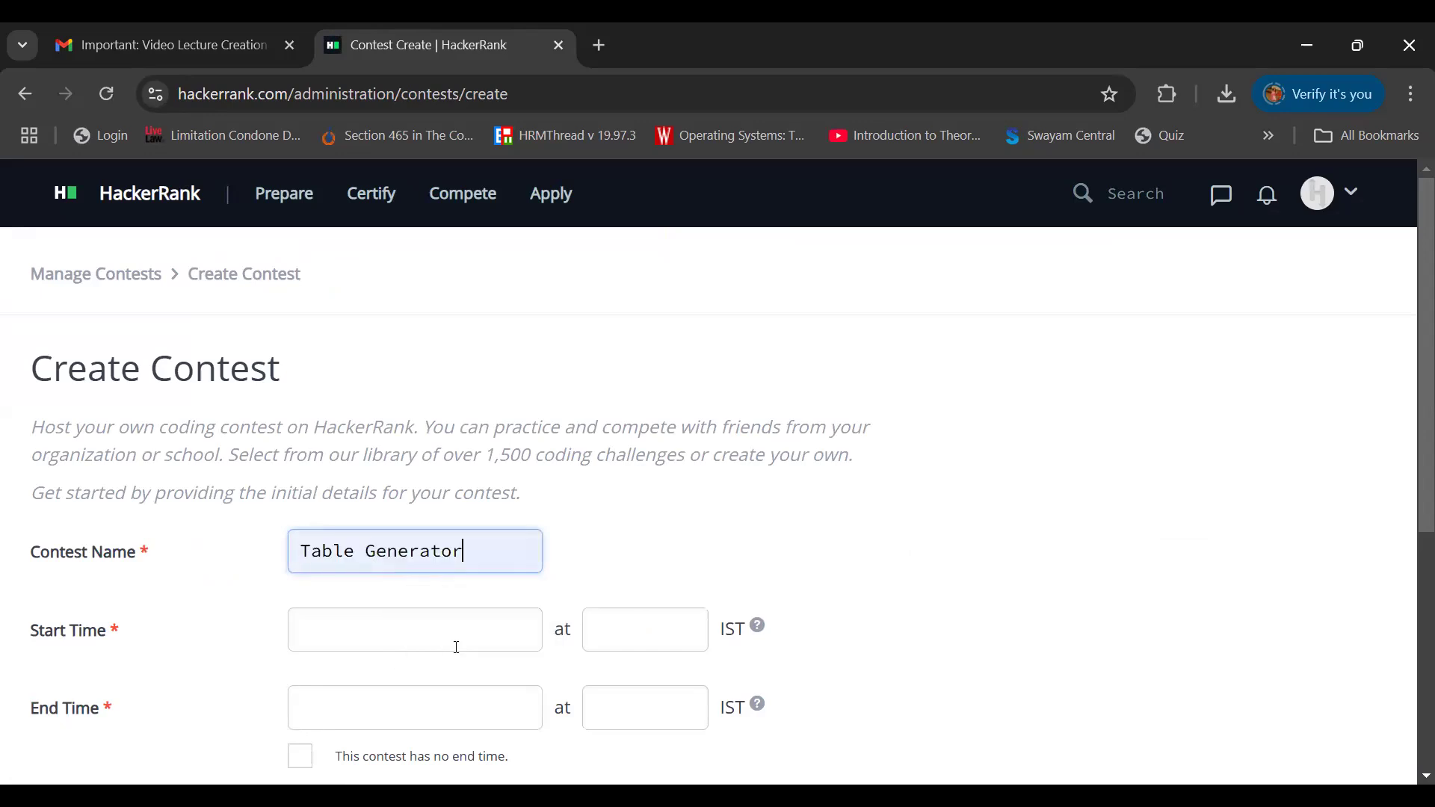
# Set the contest's start date to 02/19/2025
pyautogui.scroll(-2, 456, 648)
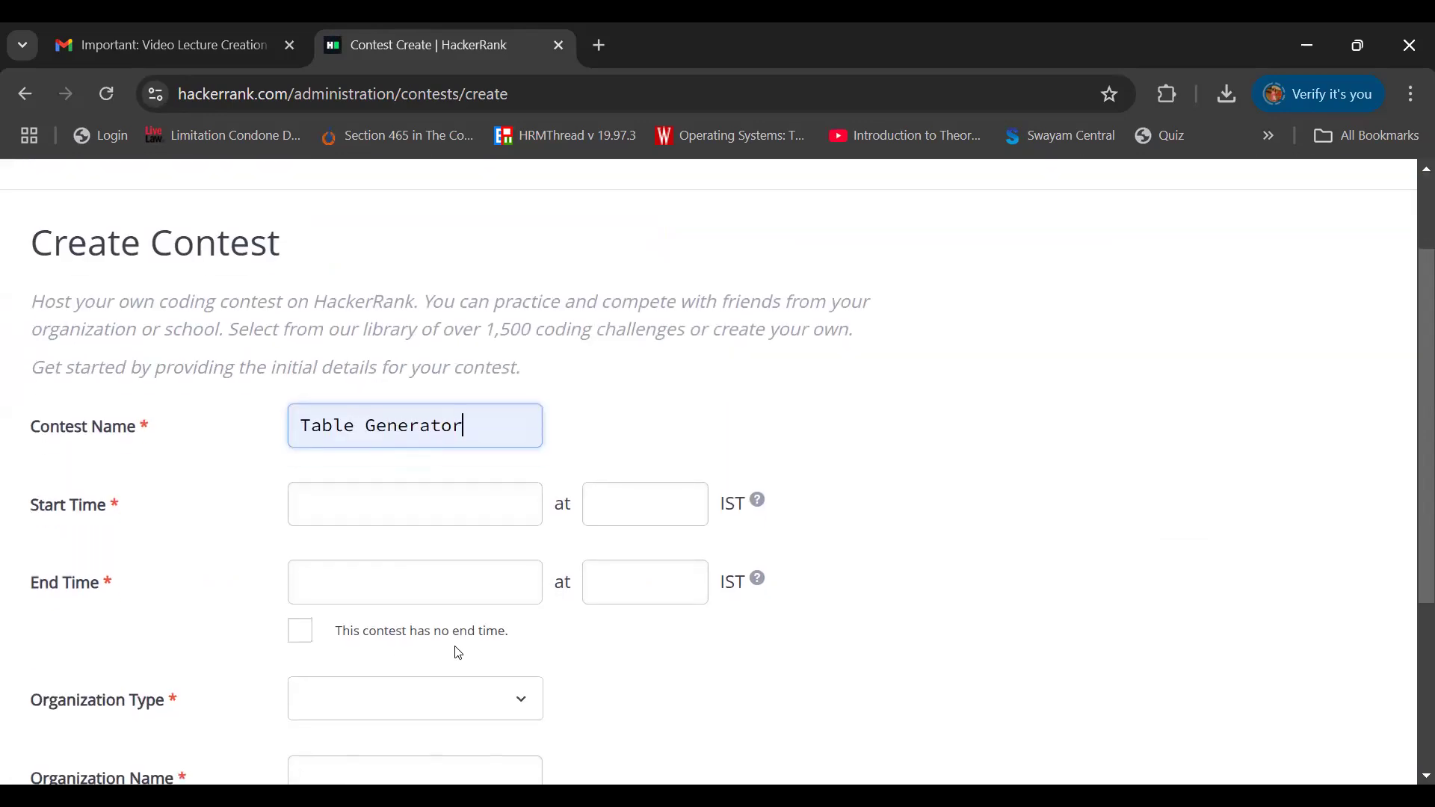
pyautogui.click(409, 504)
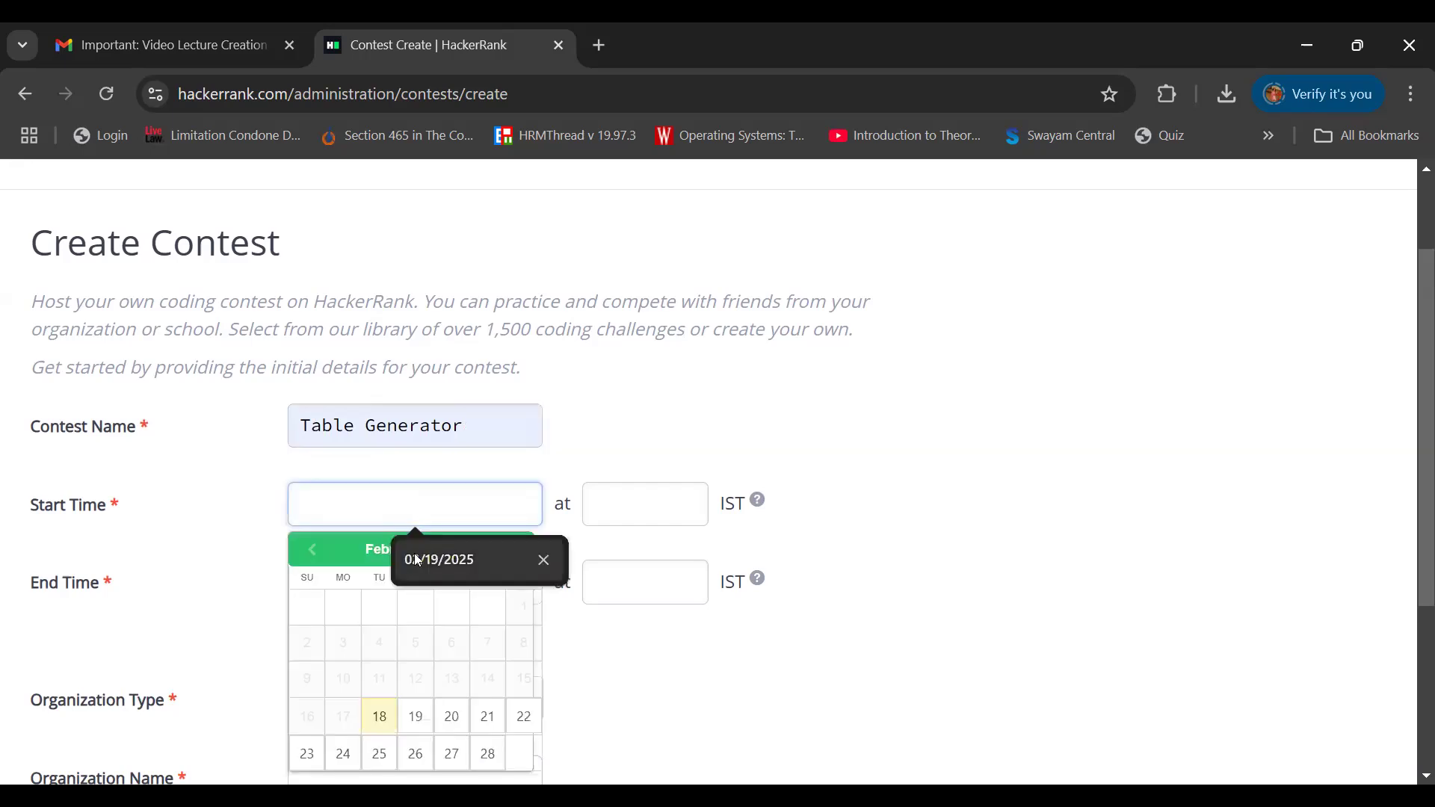
pyautogui.click(417, 725)
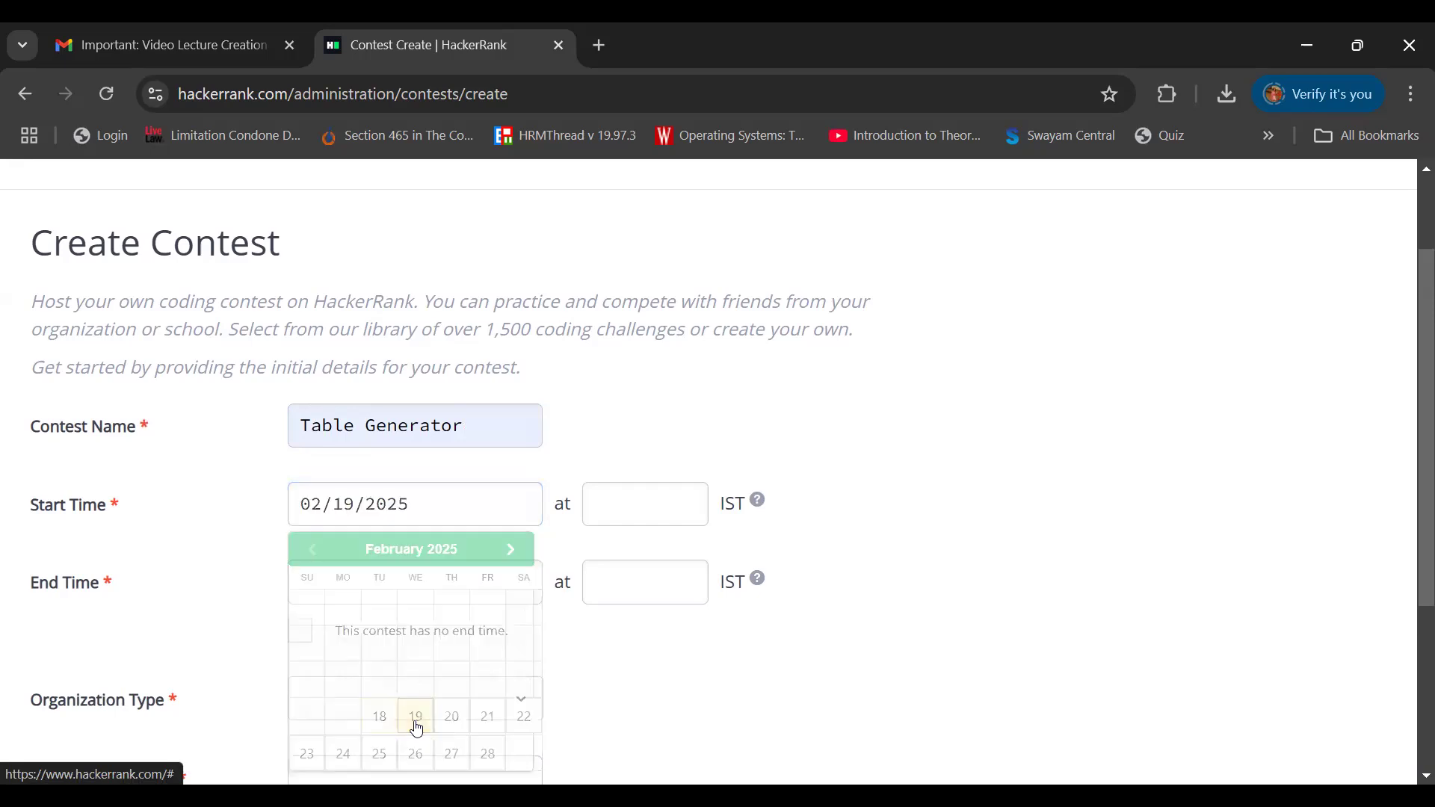
# Set the contest's start time to 14:00
pyautogui.click(644, 504)
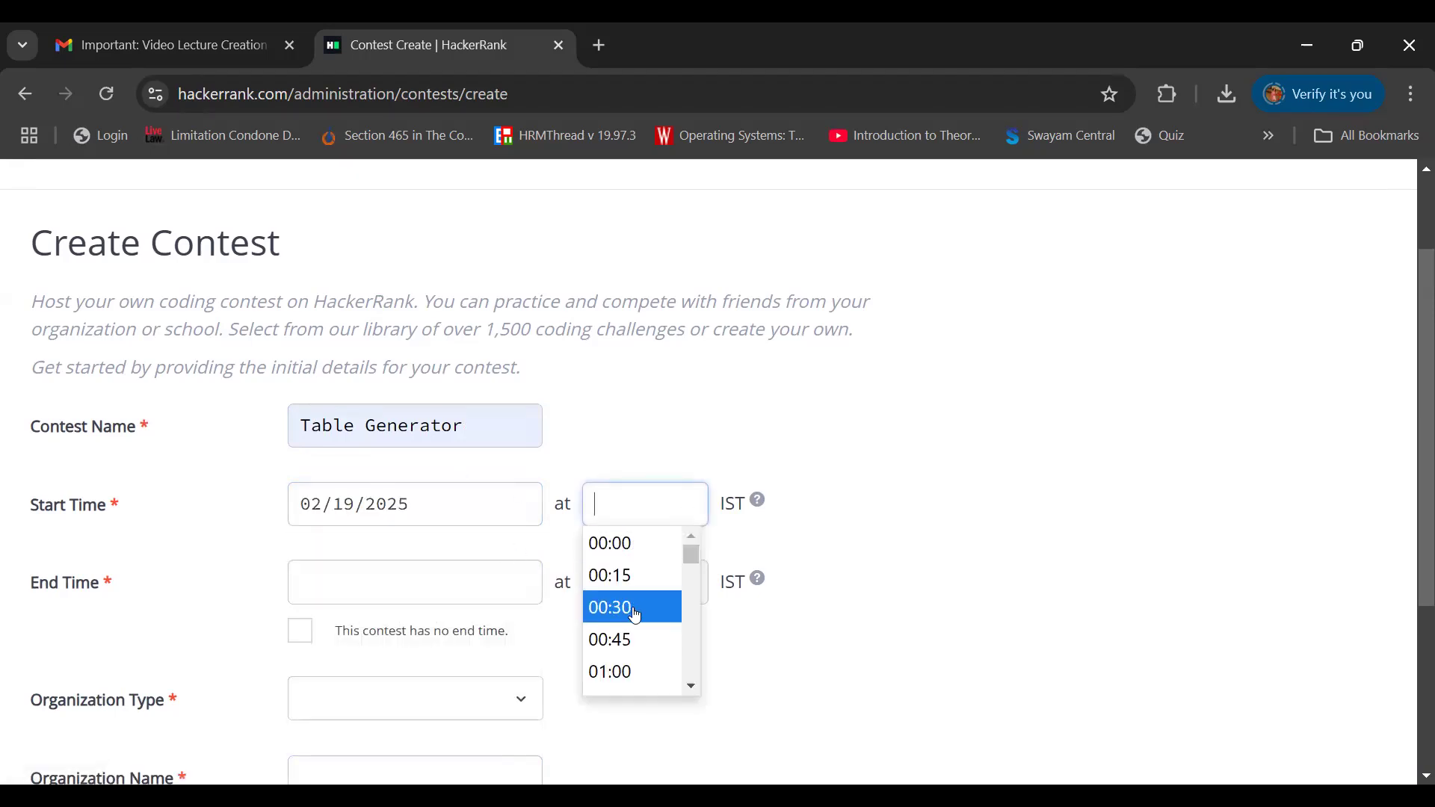
pyautogui.scroll(-2, 632, 609)
pyautogui.scroll(-1, 636, 617)
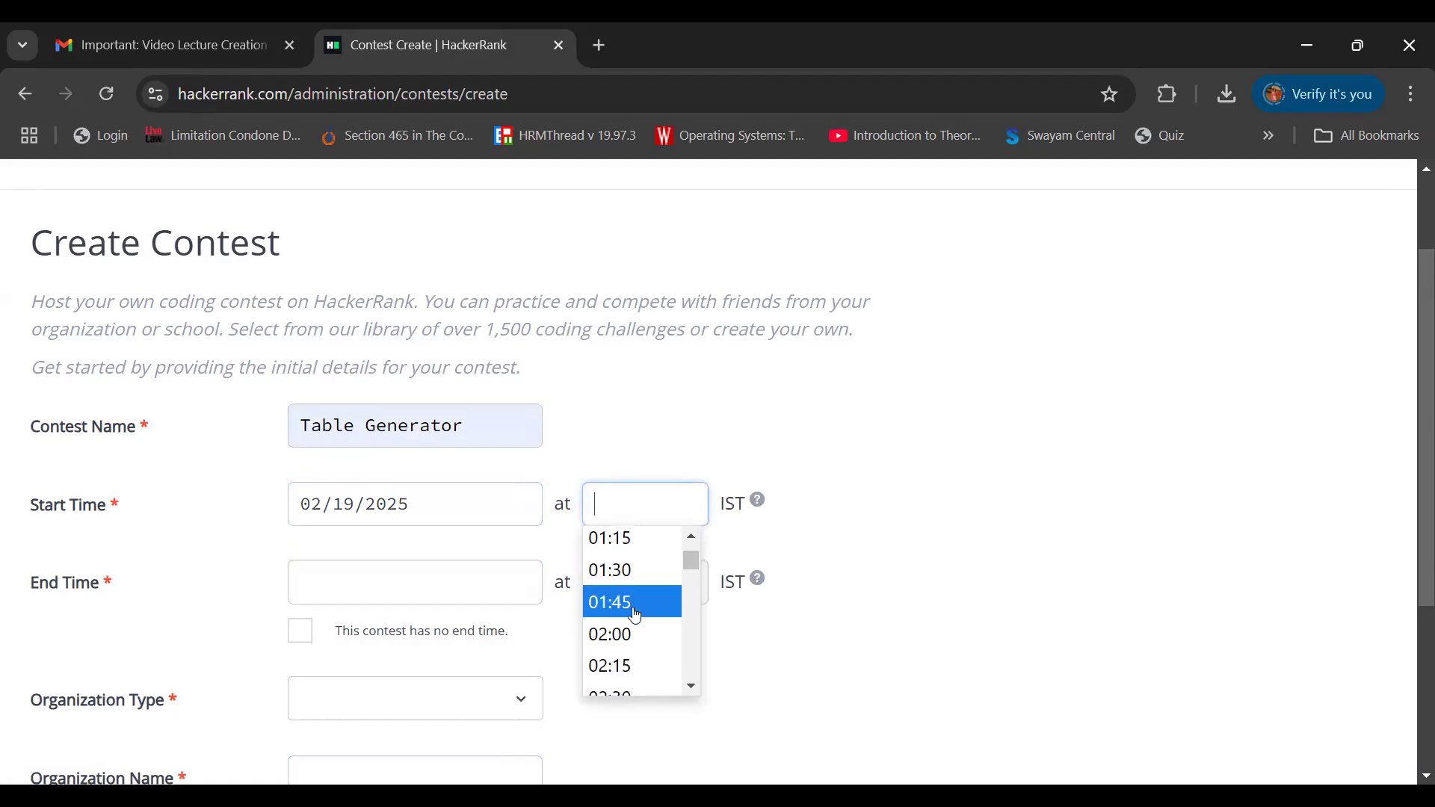
pyautogui.scroll(-4, 636, 616)
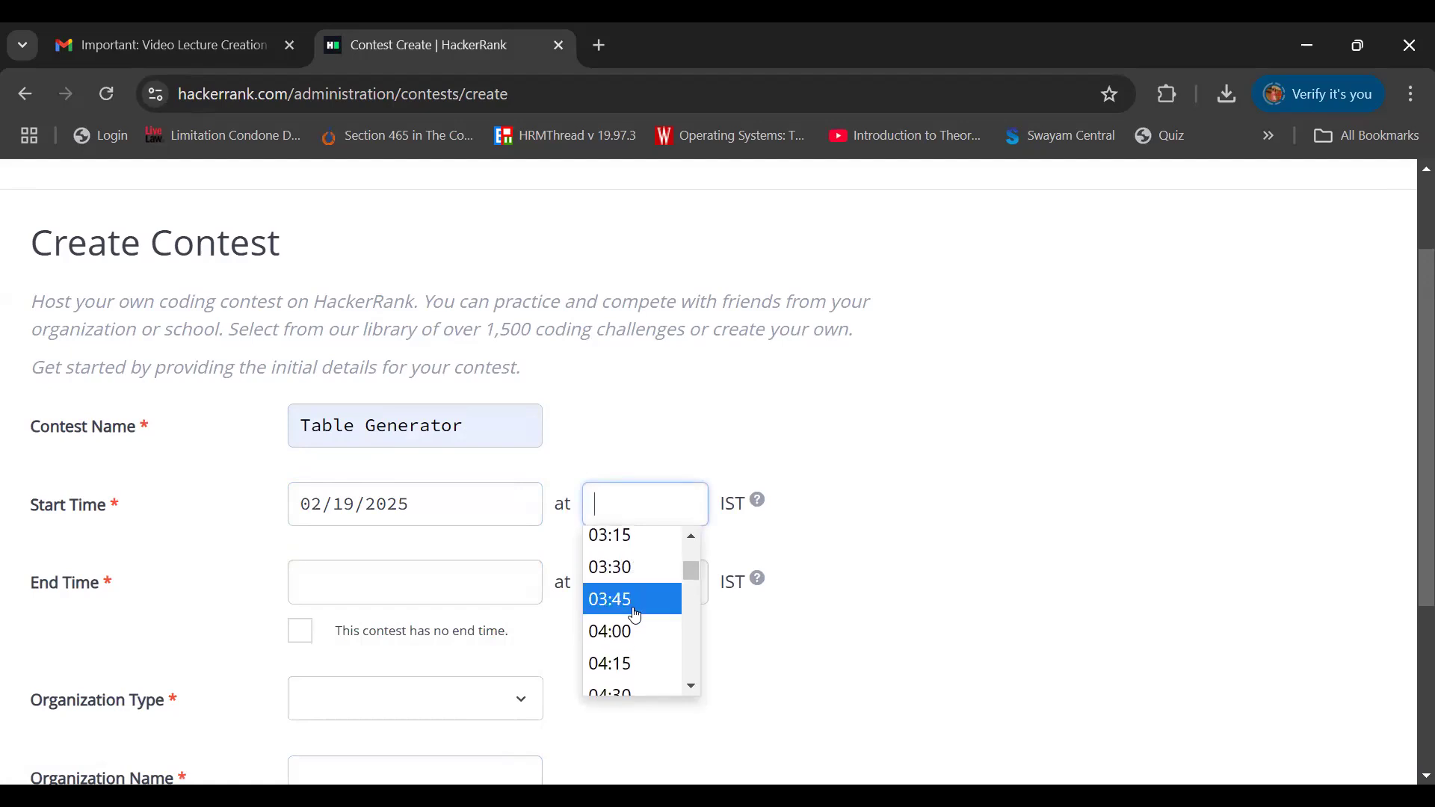
pyautogui.scroll(-7, 636, 616)
pyautogui.scroll(-8, 636, 617)
pyautogui.scroll(-5, 636, 617)
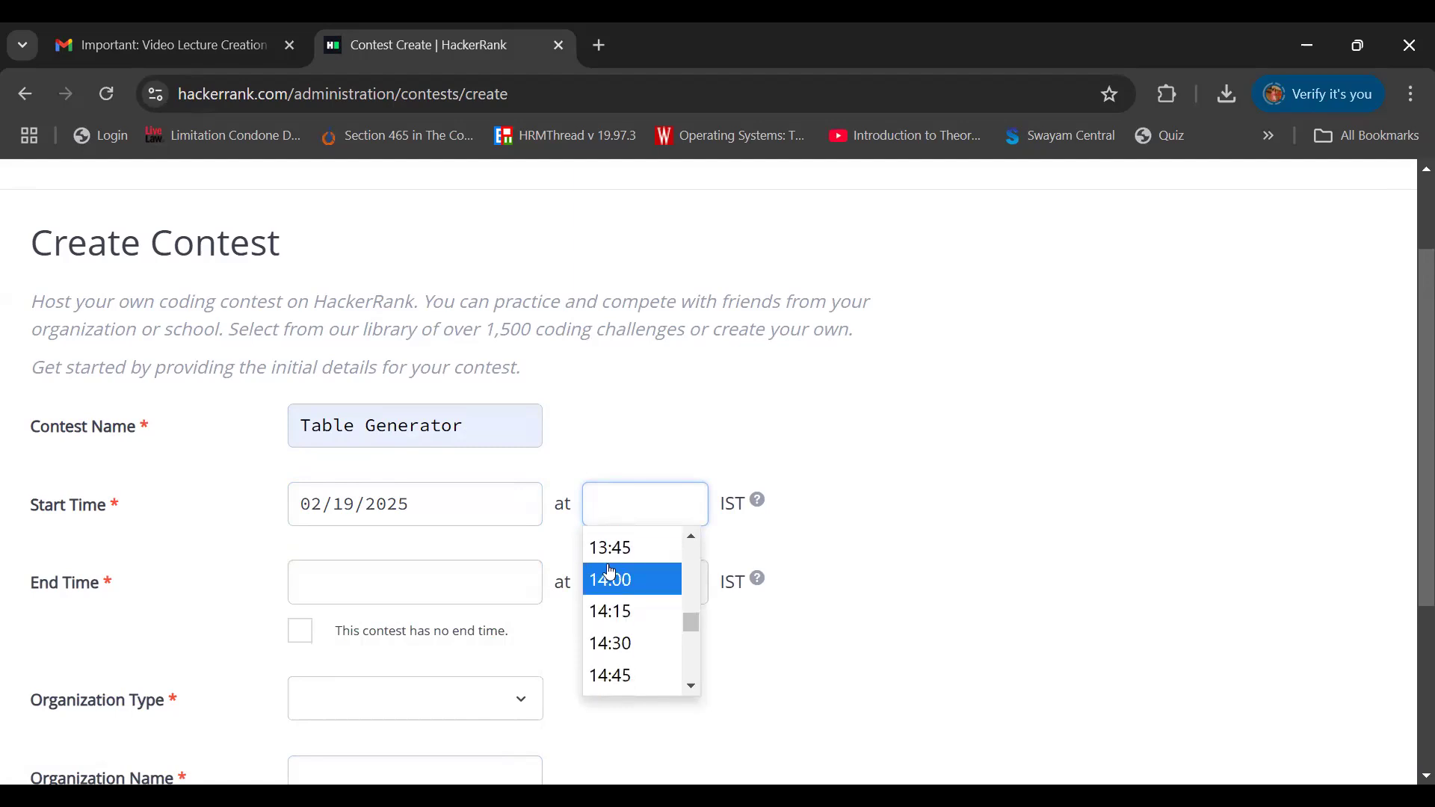
pyautogui.click(611, 578)
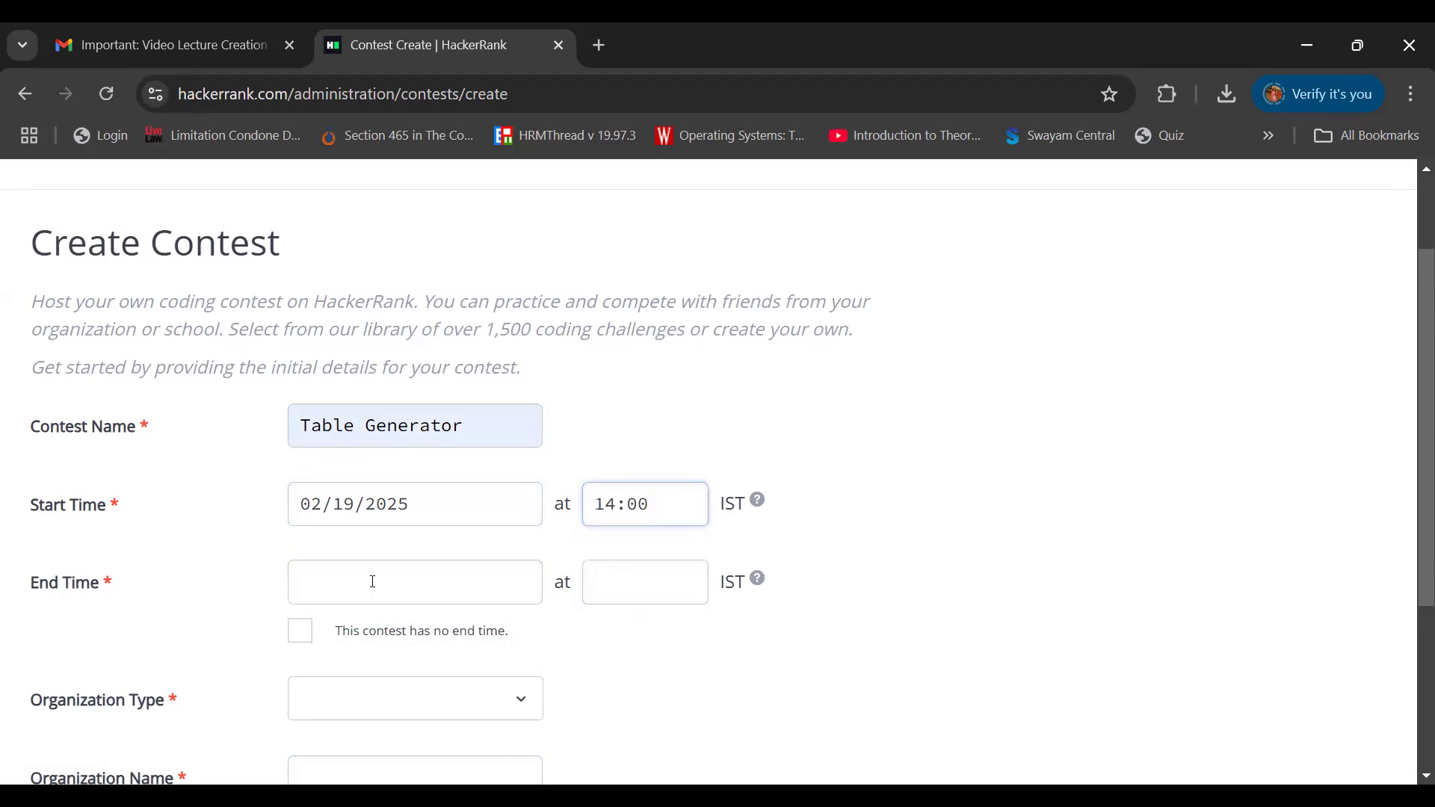
# Set the contest's end to 02/19/2025 at 16:00
pyautogui.click(373, 581)
pyautogui.click(414, 506)
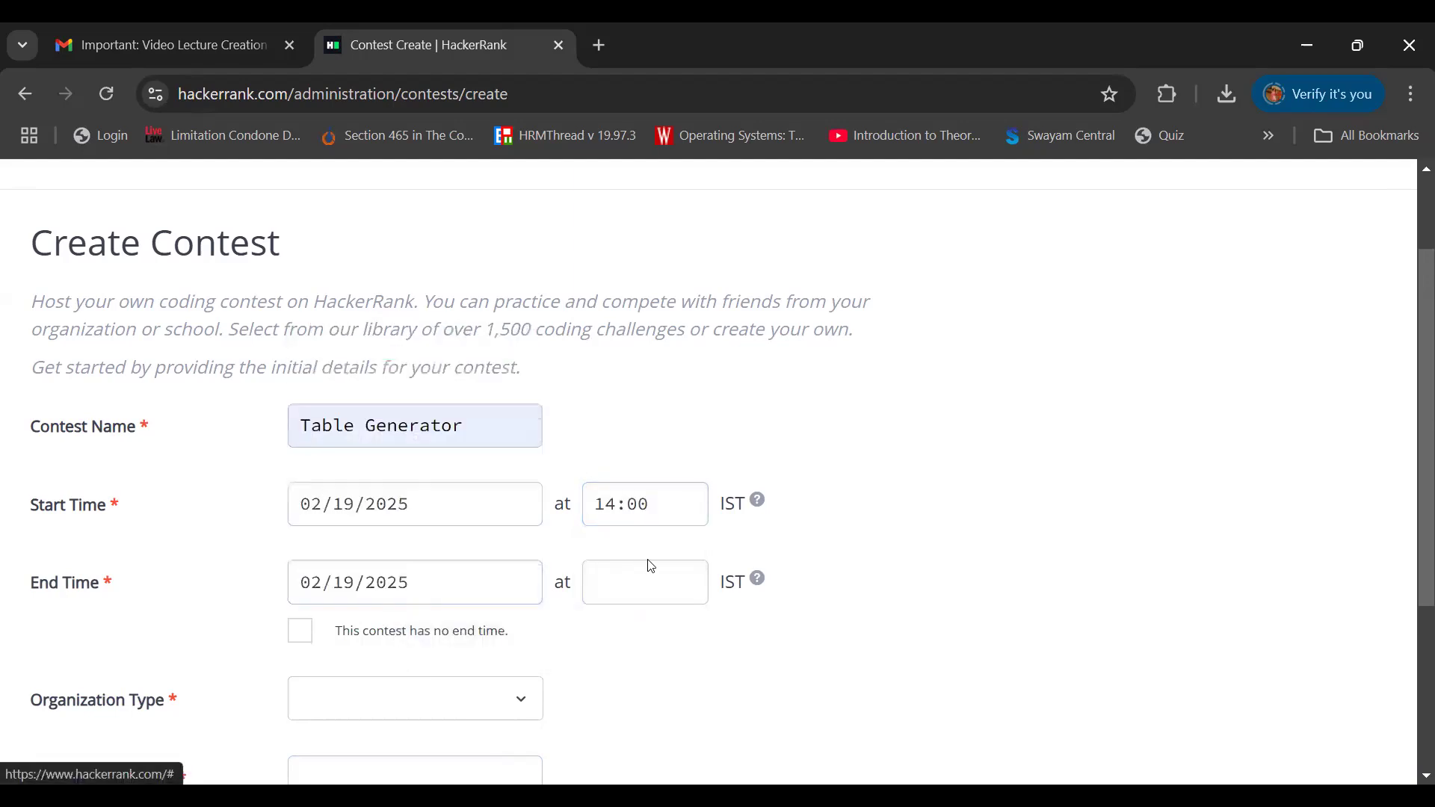
pyautogui.click(624, 597)
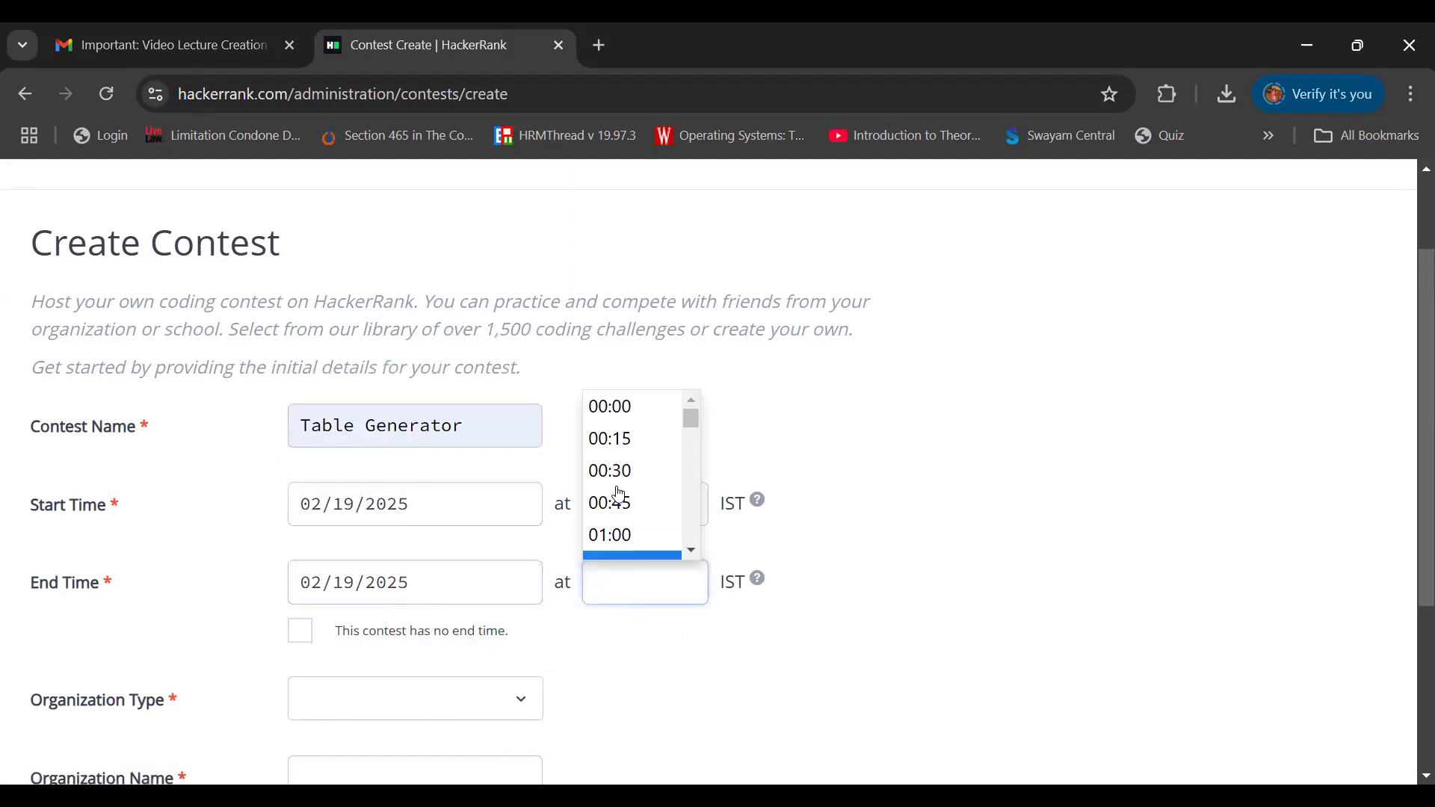
pyautogui.scroll(-2, 623, 497)
pyautogui.scroll(-20, 623, 497)
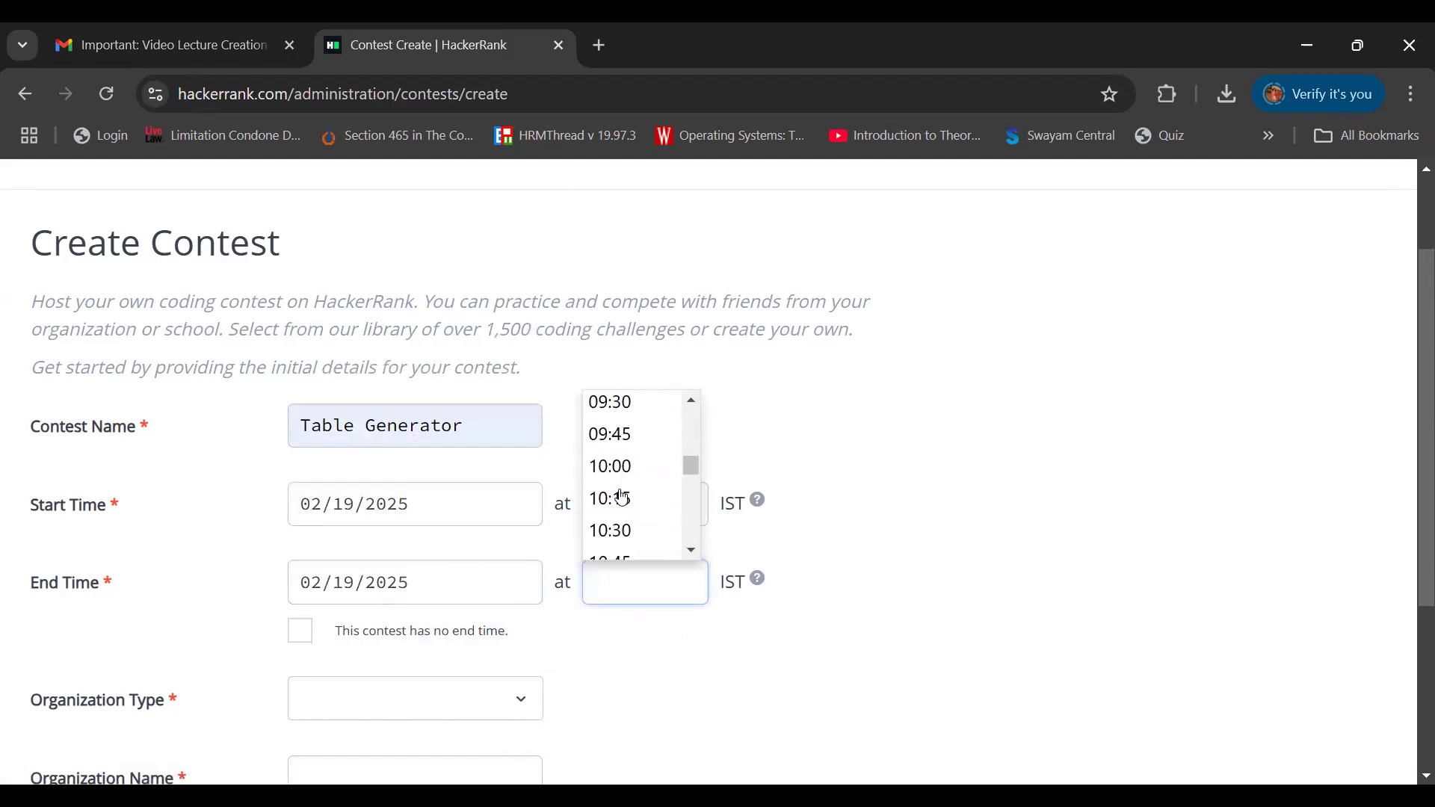
pyautogui.scroll(-5, 623, 497)
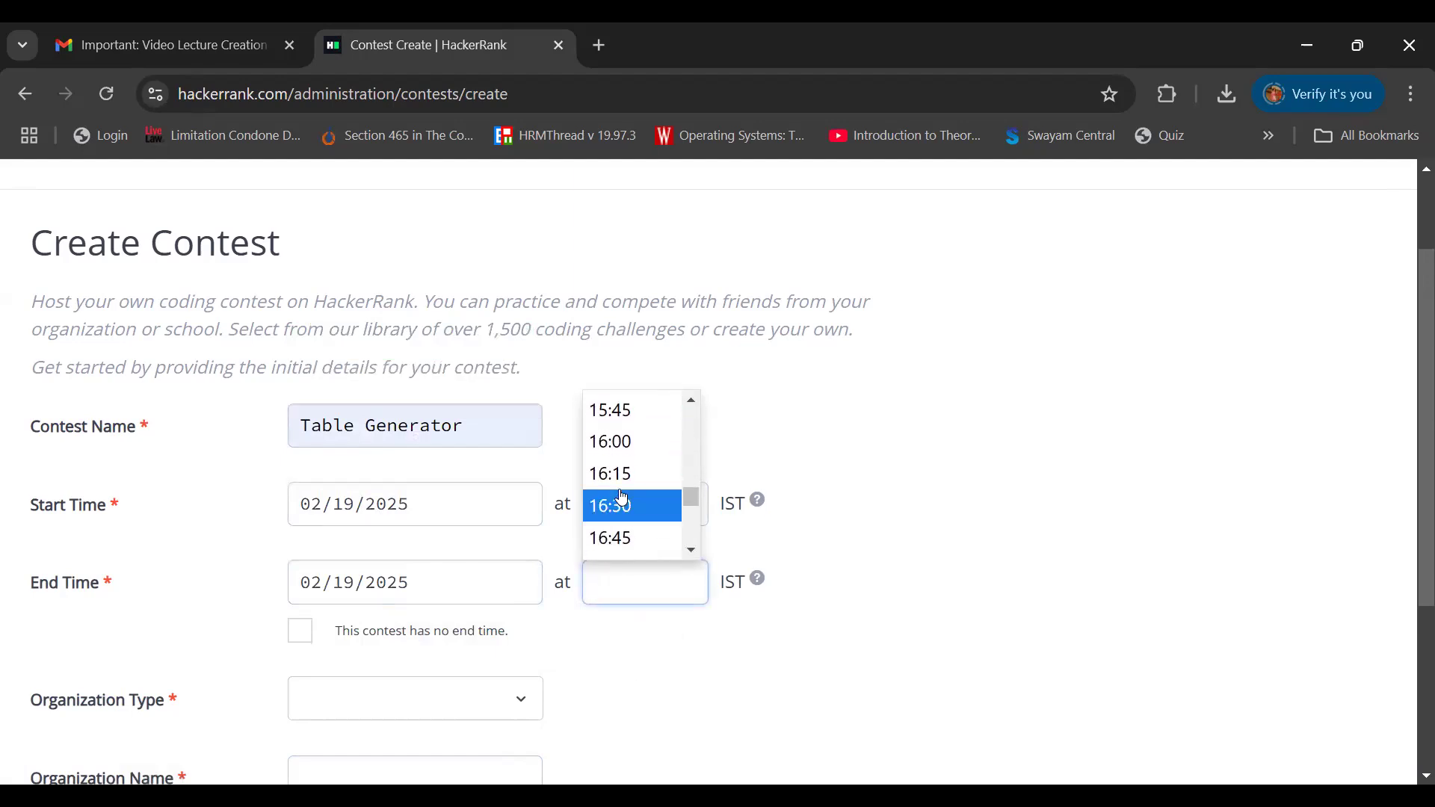
pyautogui.click(625, 444)
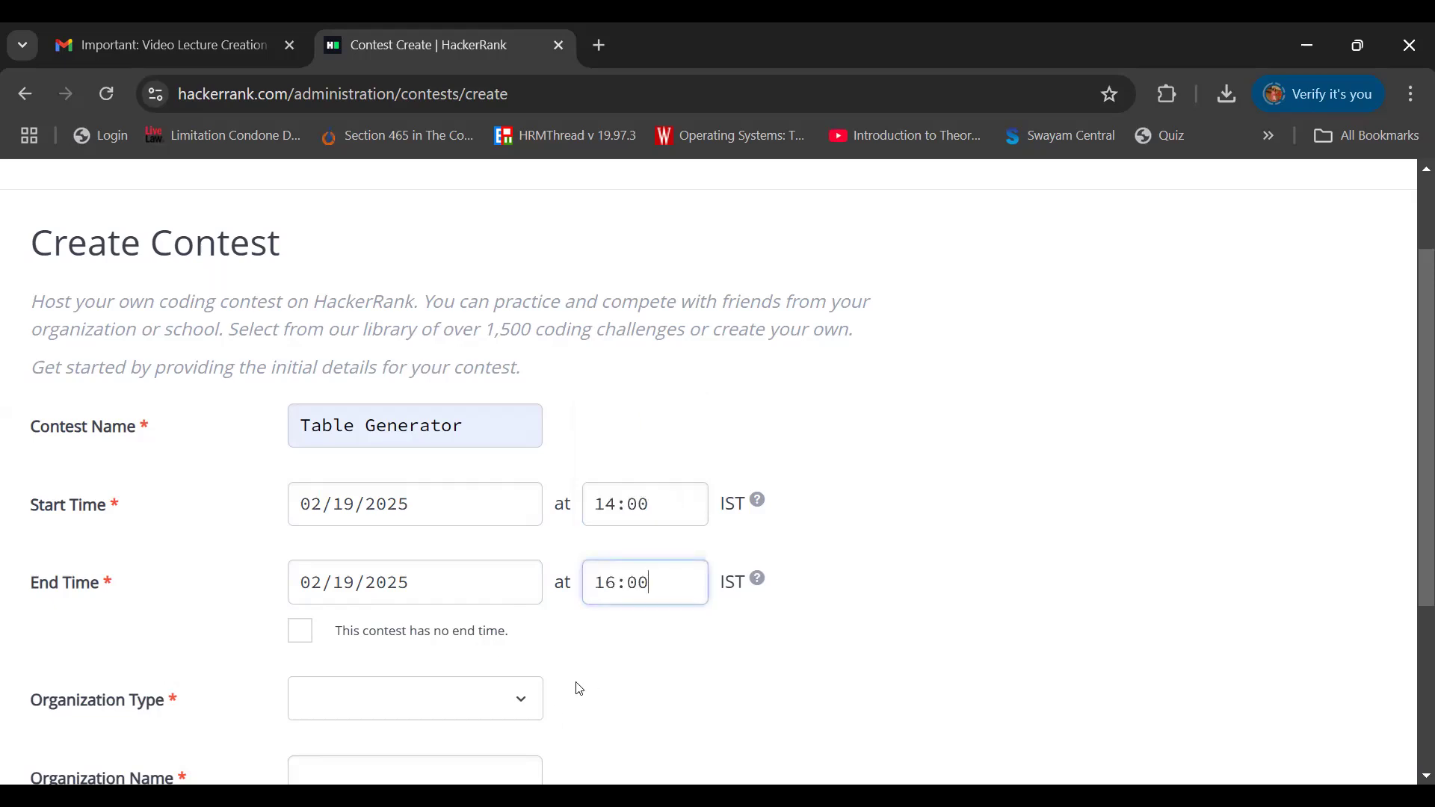
# Set the organization type to School and the organization name to Poornima Institute Of Engineering & Technology
pyautogui.scroll(-3, 579, 689)
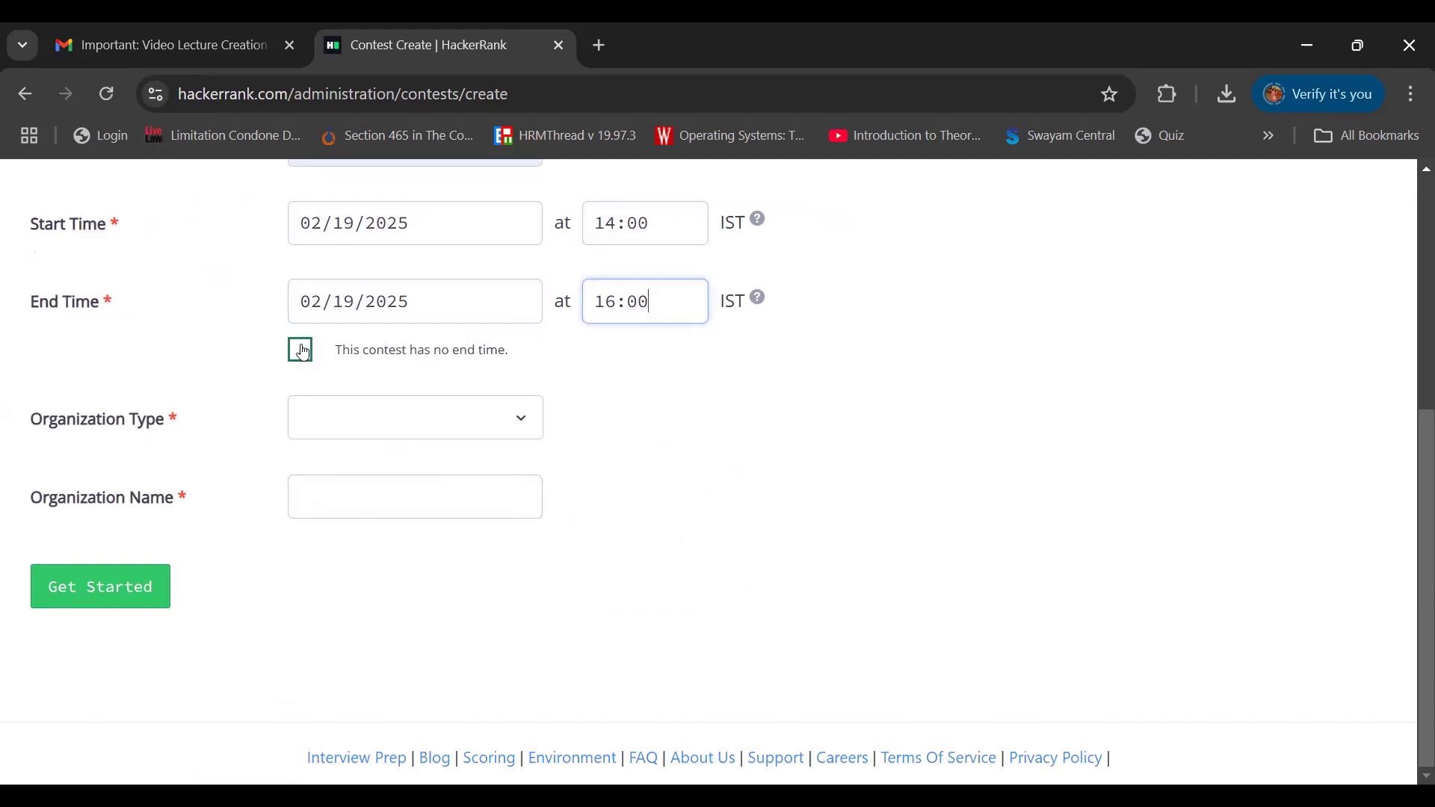
pyautogui.scroll(1, 303, 351)
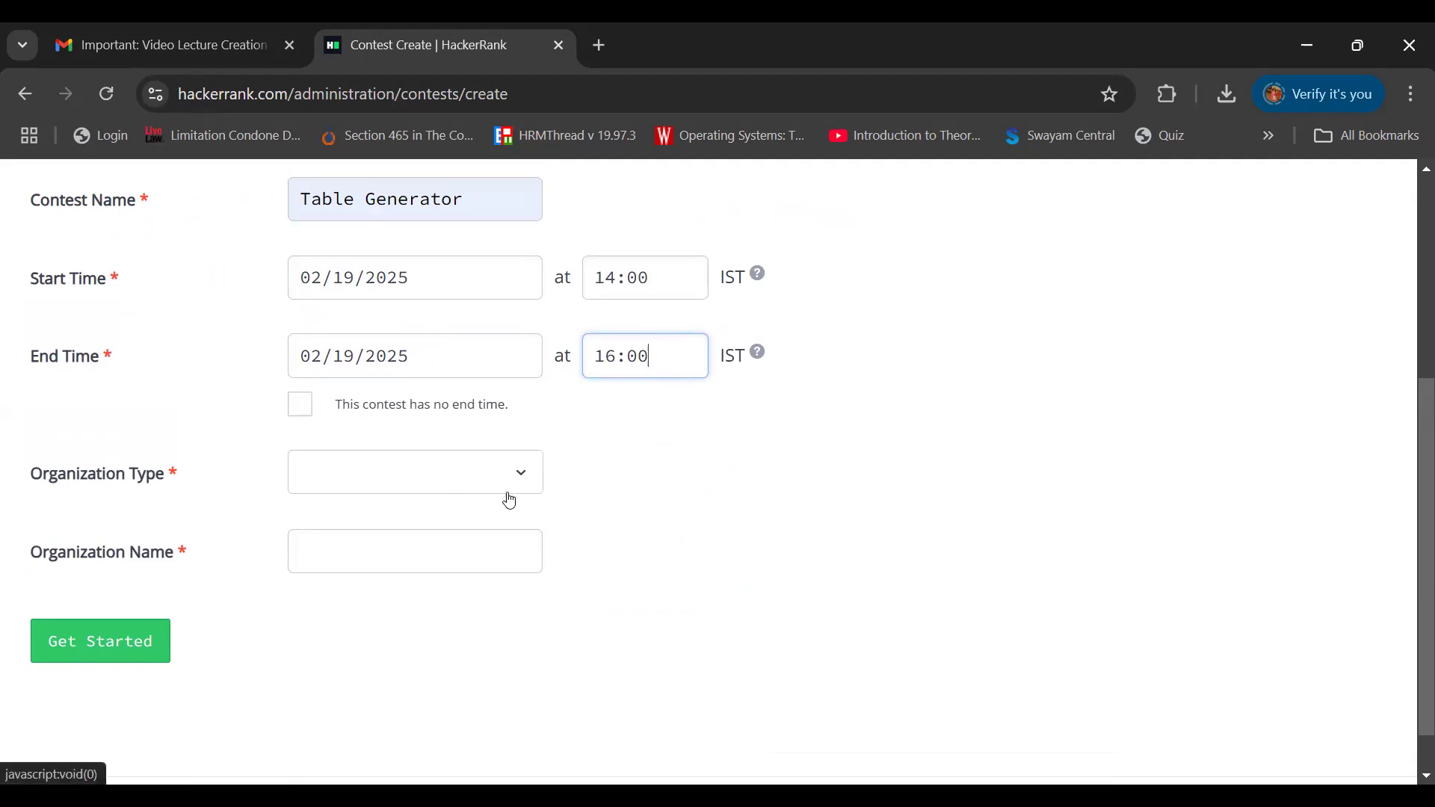
pyautogui.click(426, 477)
pyautogui.click(350, 565)
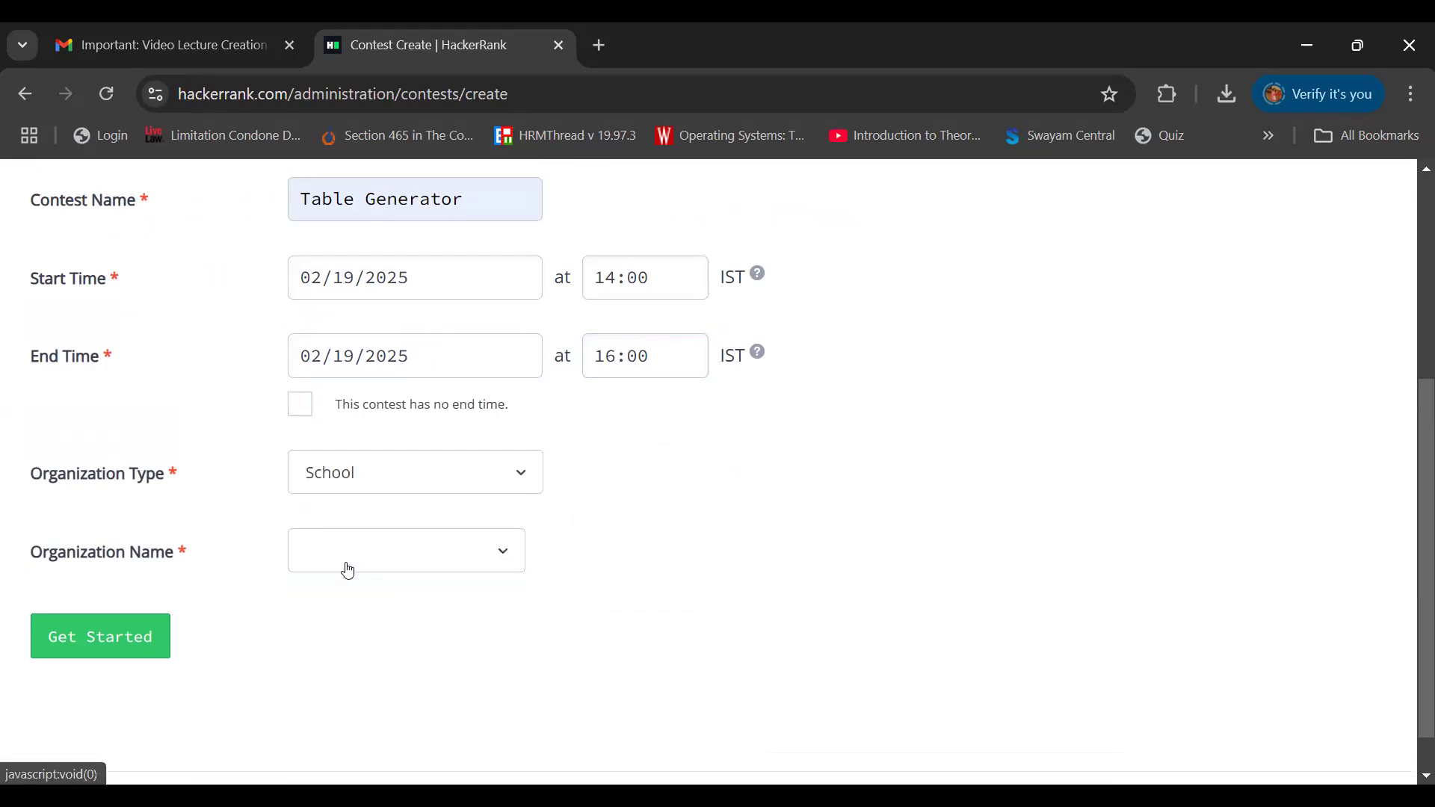
pyautogui.click(343, 555)
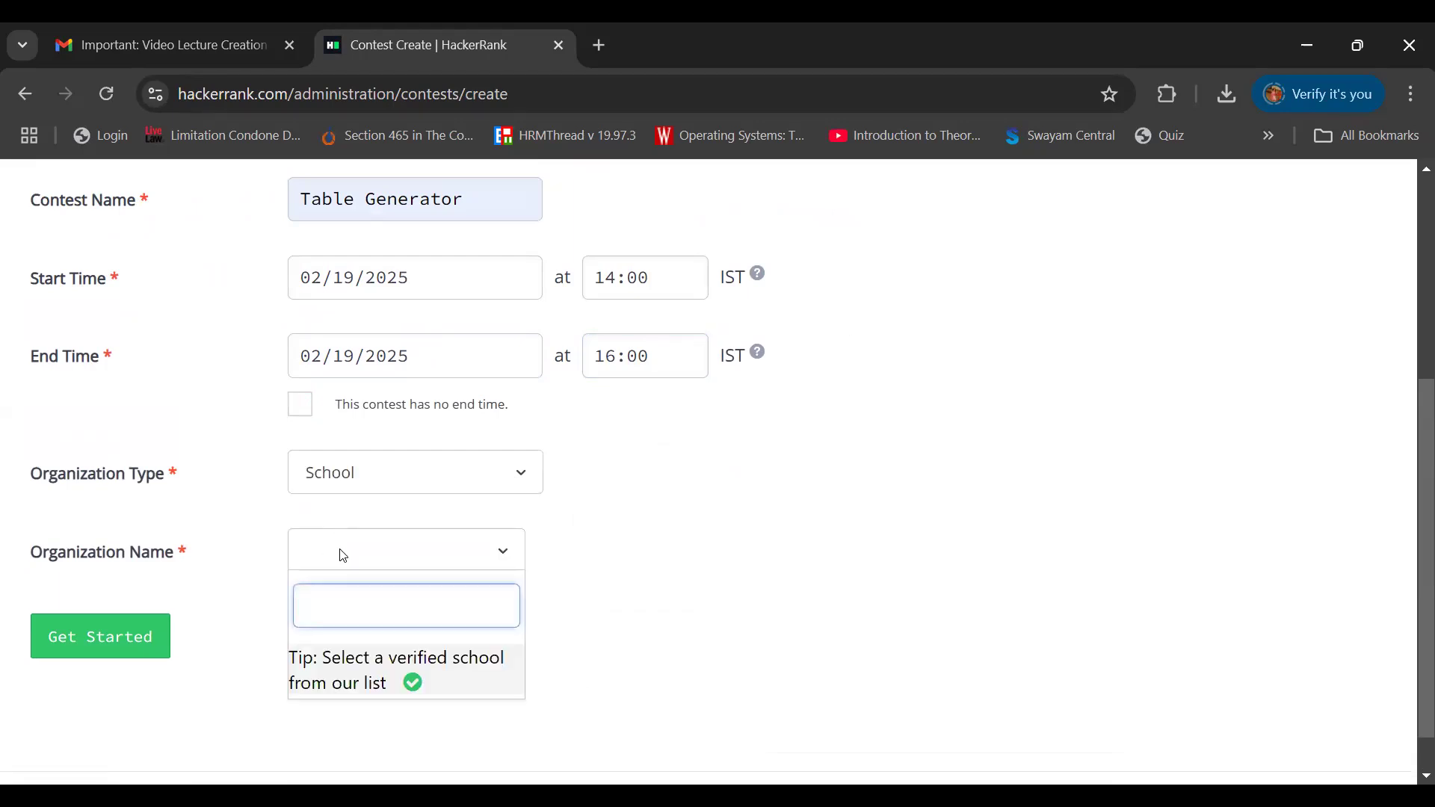
pyautogui.write('Poo')
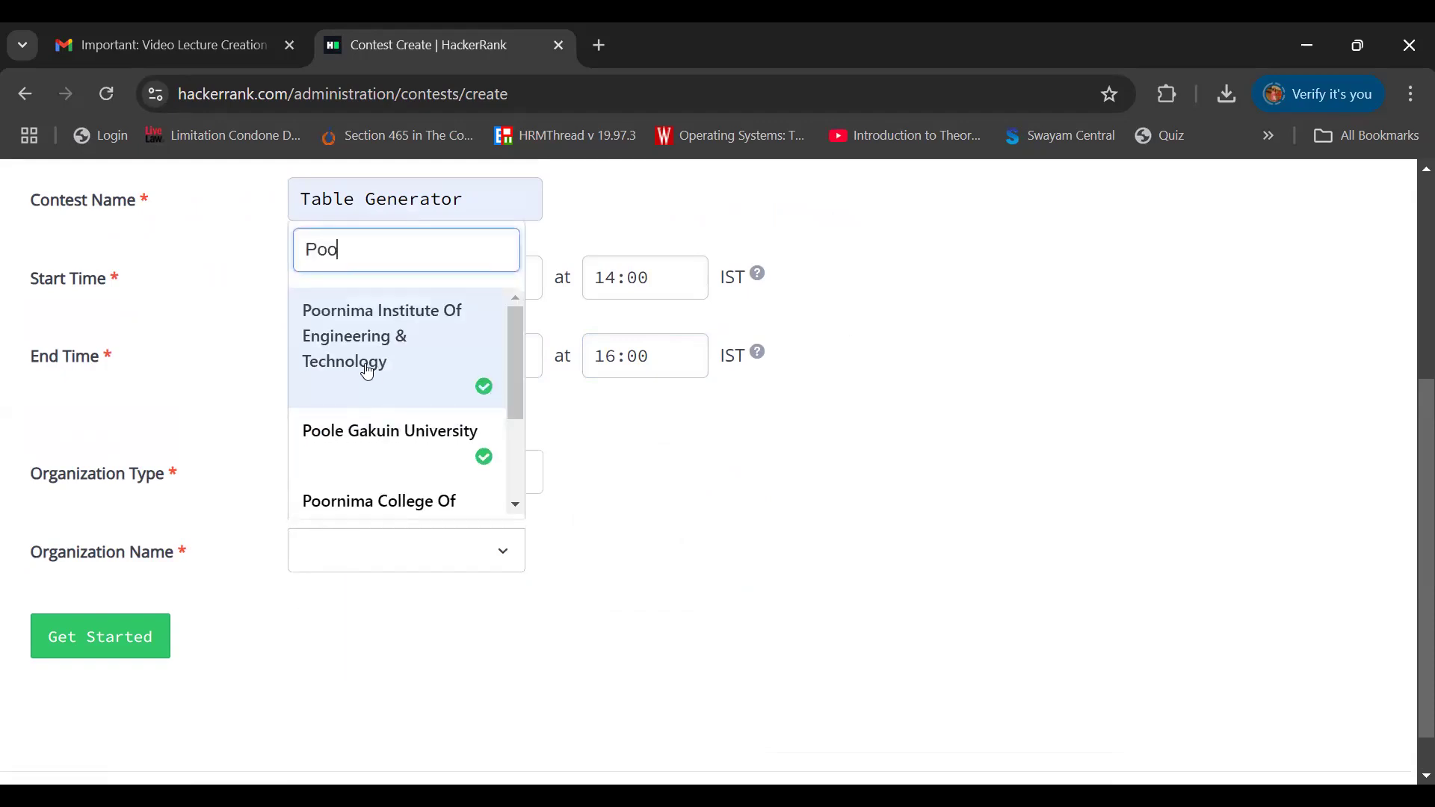
pyautogui.click(368, 370)
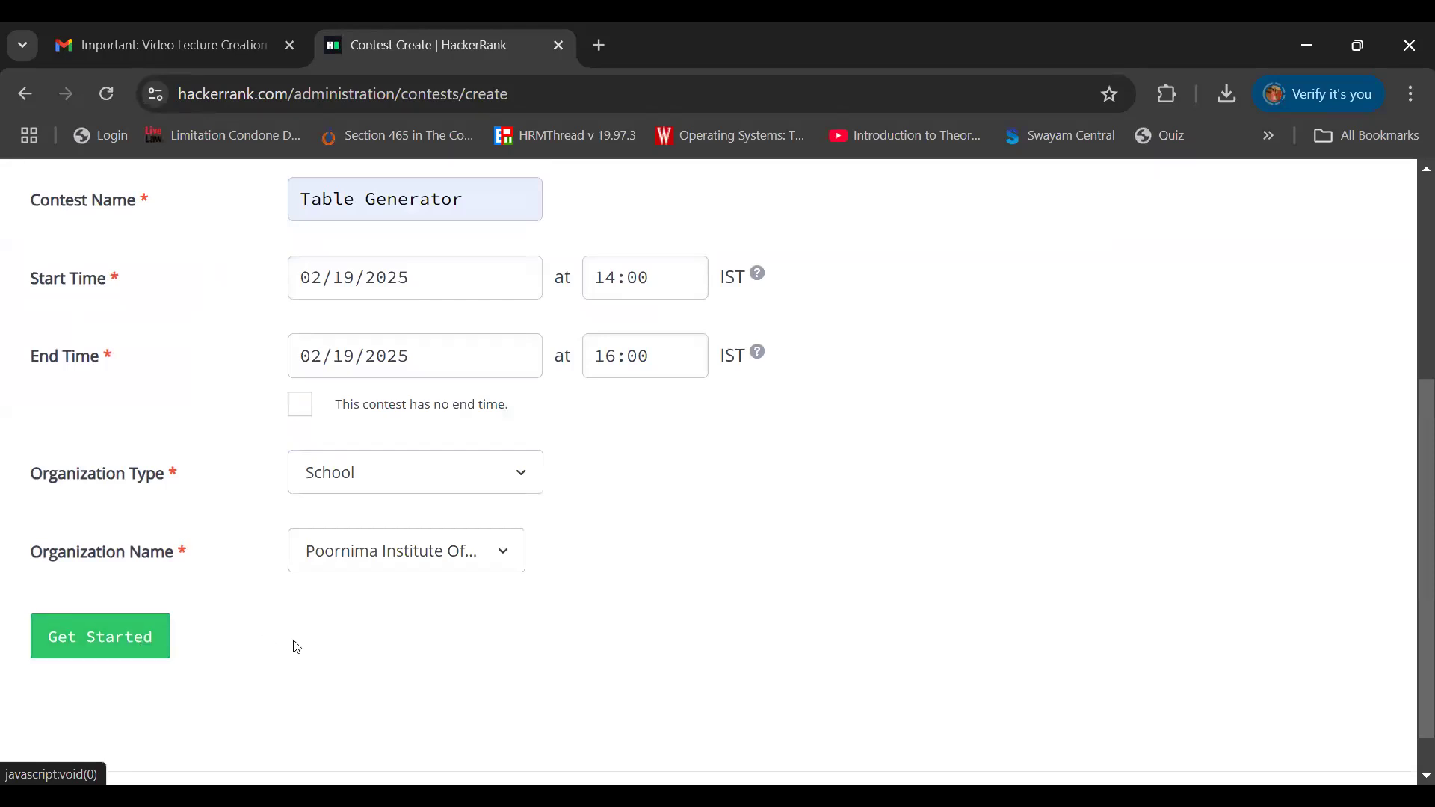
# Check the entered contest details and try to create the Table Generator contest
pyautogui.scroll(-1, 297, 647)
pyautogui.scroll(4, 297, 648)
pyautogui.scroll(-4, 292, 643)
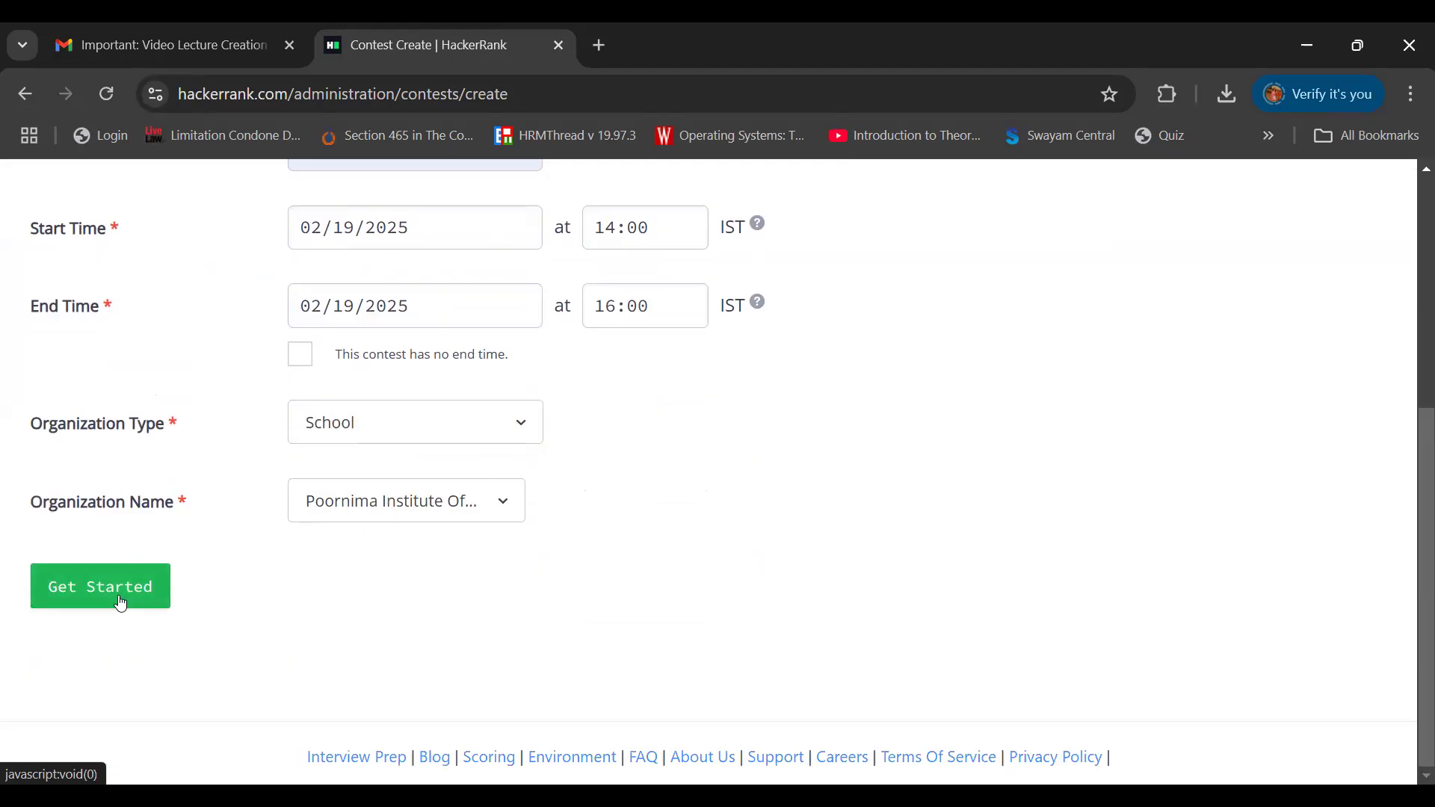
pyautogui.scroll(5, 498, 524)
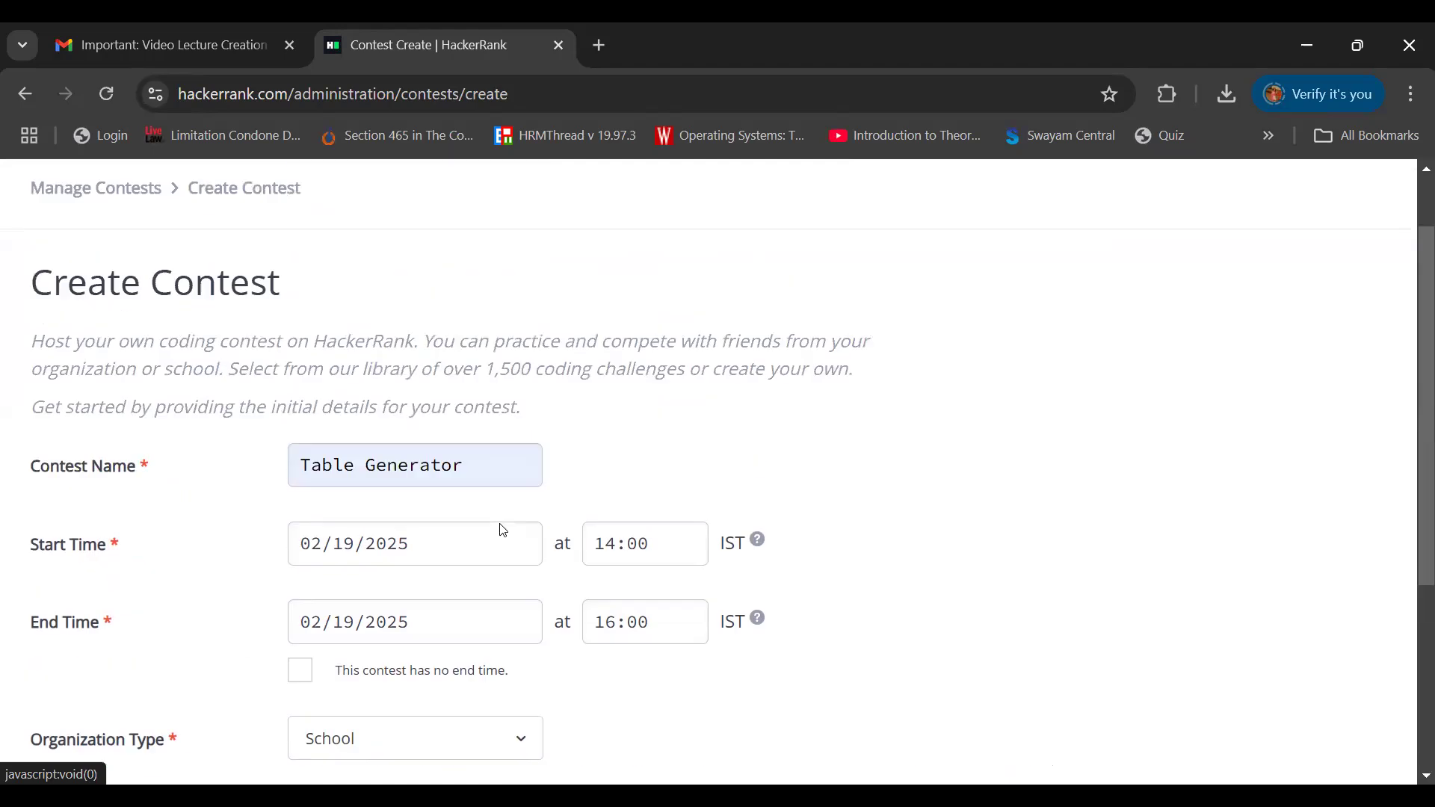
pyautogui.scroll(1, 503, 530)
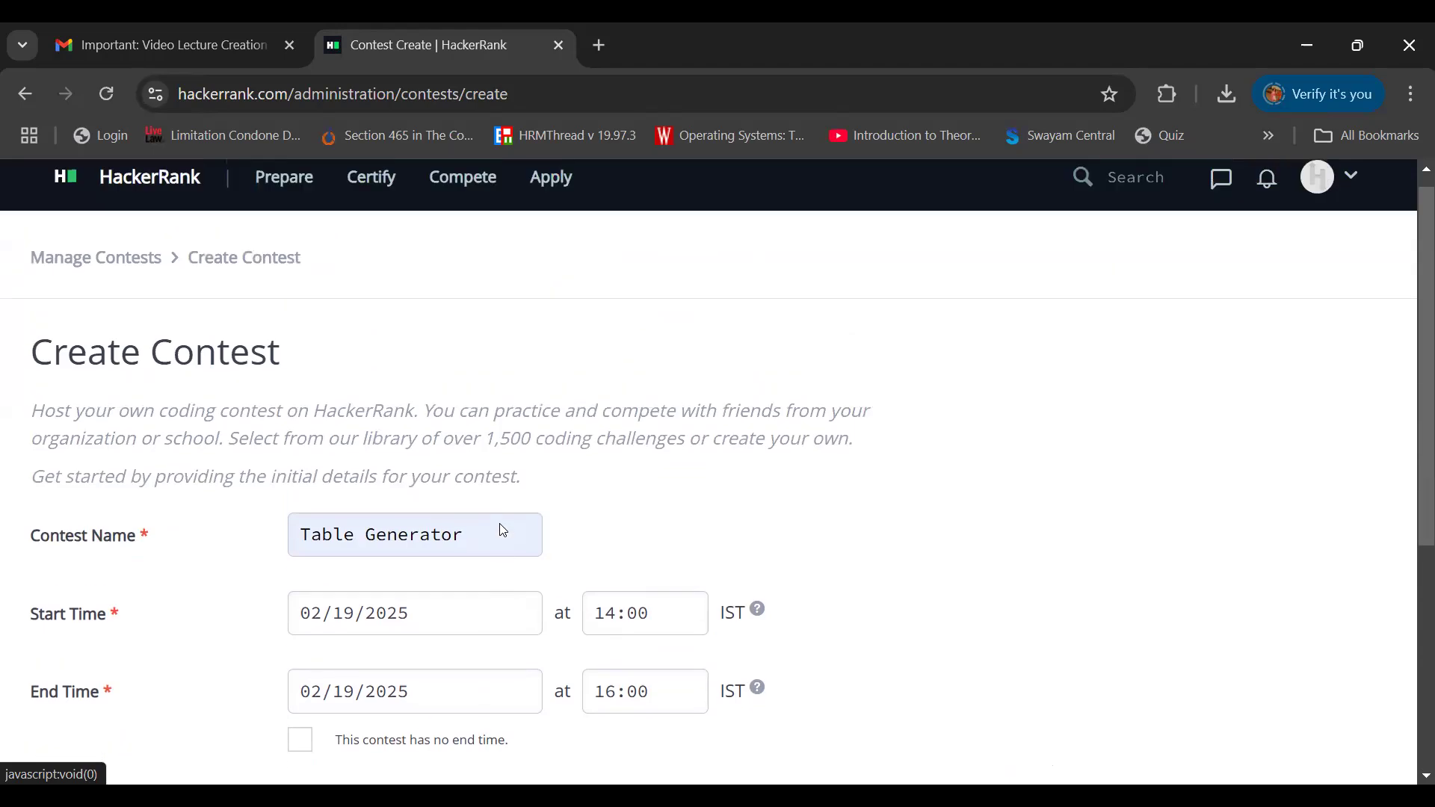
pyautogui.scroll(1, 503, 530)
pyautogui.scroll(-6, 503, 530)
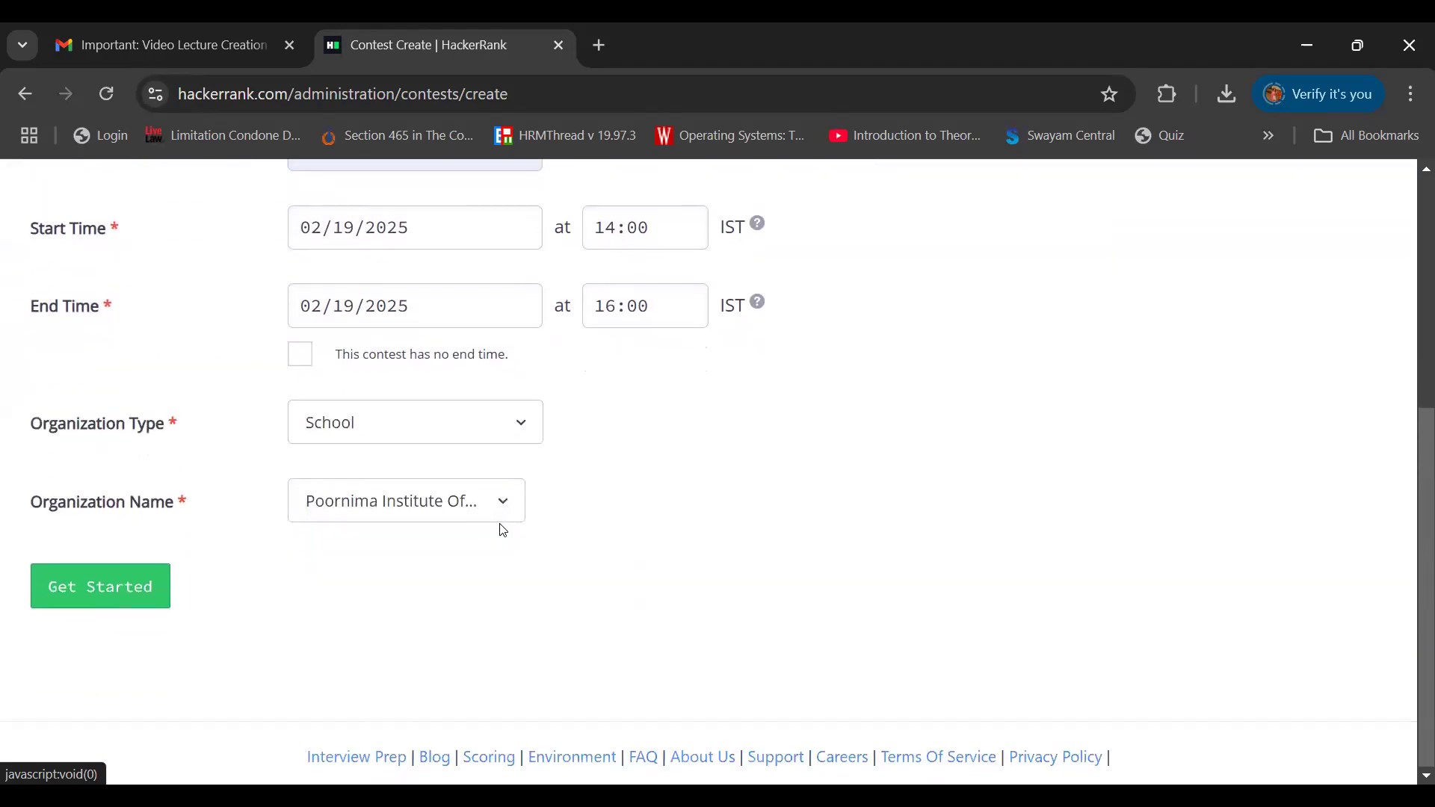
pyautogui.click(104, 591)
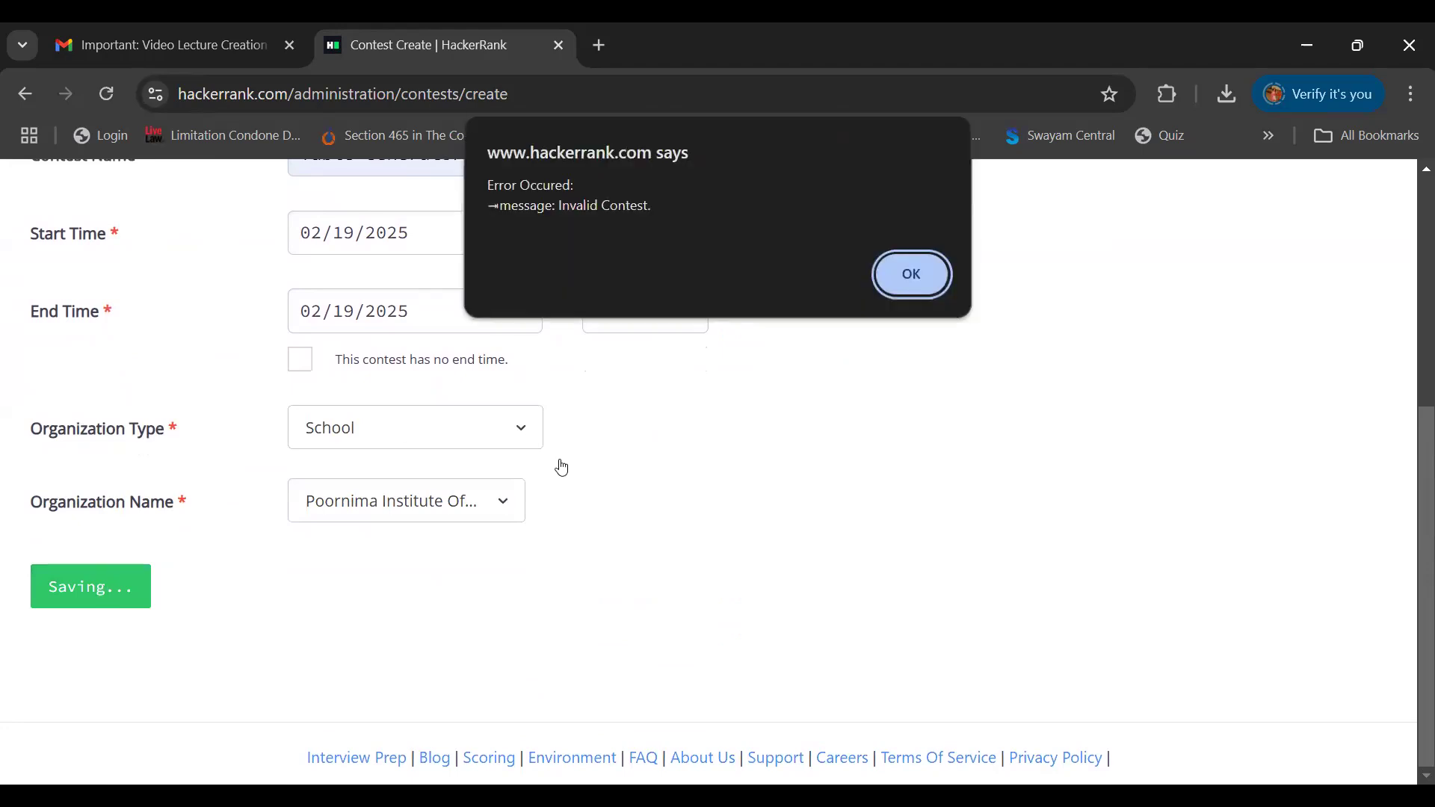
pyautogui.click(913, 278)
# Clear the contest name and re-enter it as Table Generator
pyautogui.scroll(3, 410, 369)
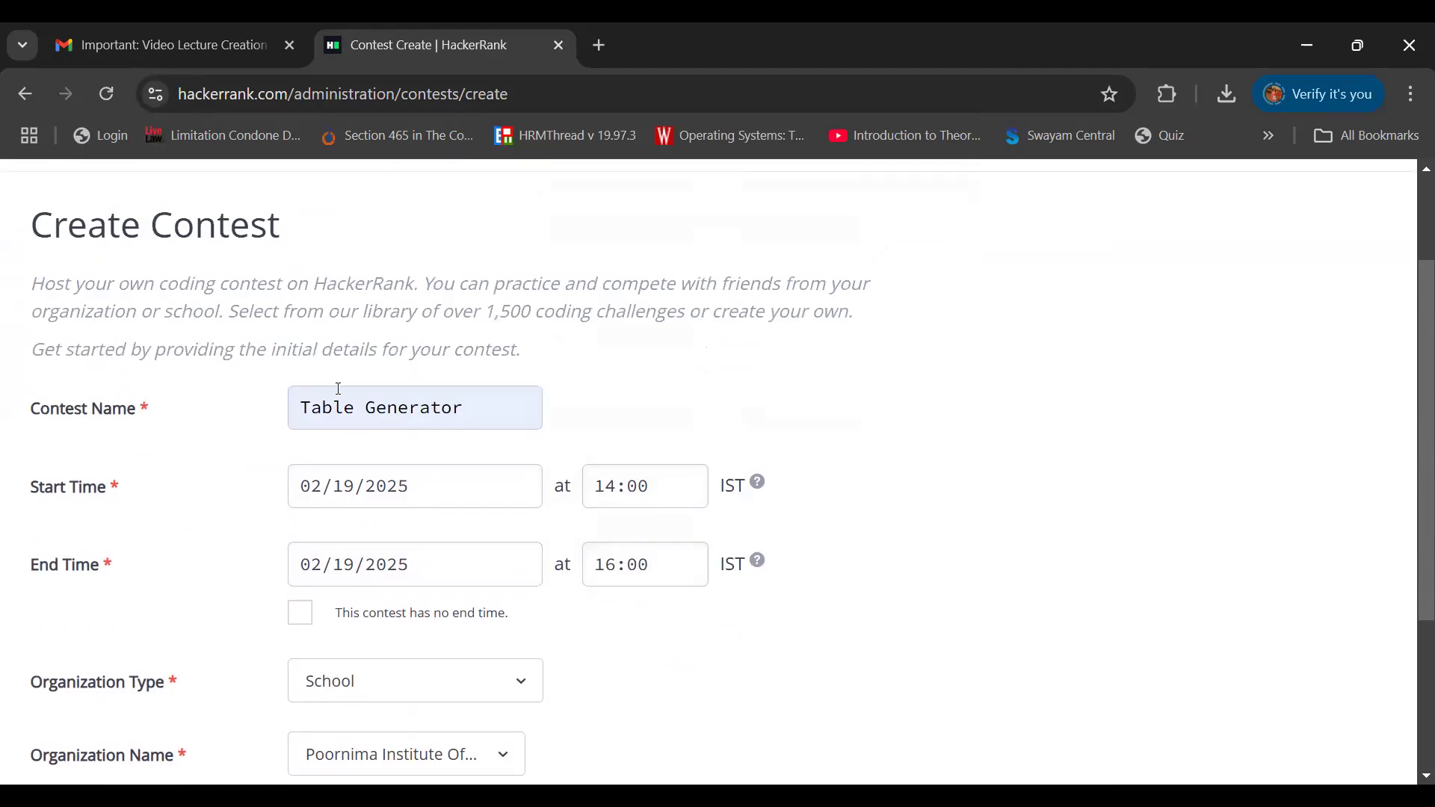
pyautogui.click(439, 409)
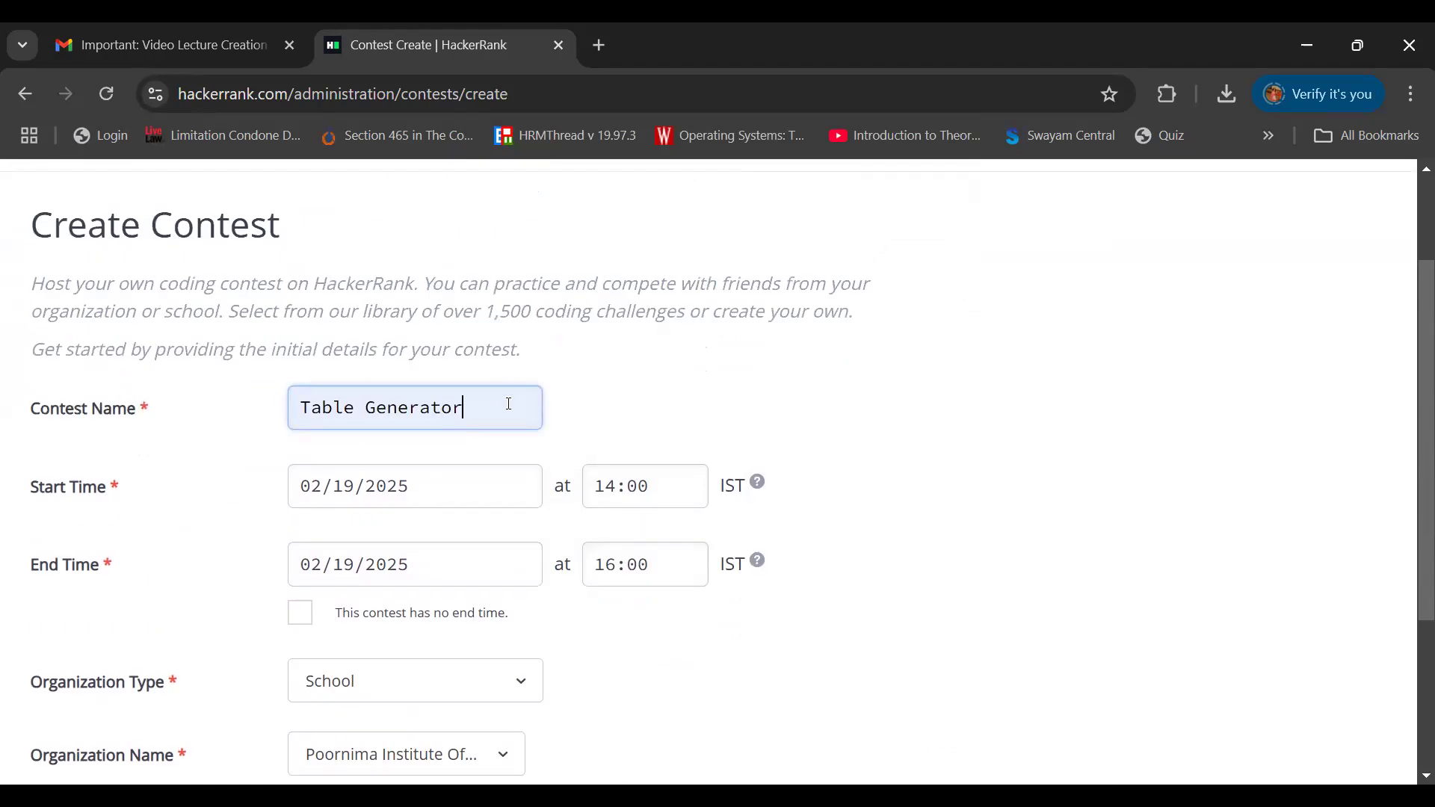
pyautogui.press('BackSpace')
pyautogui.press('BackSpace')
pyautogui.press('BackSpace')
pyautogui.press('BackSpace')
pyautogui.press('BackSpace')
pyautogui.press('BackSpace')
pyautogui.press('BackSpace')
pyautogui.press('BackSpace')
pyautogui.press('BackSpace')
pyautogui.press('BackSpace')
pyautogui.press('BackSpace')
pyautogui.press('BackSpace')
pyautogui.press('BackSpace')
pyautogui.press('BackSpace')
pyautogui.press('BackSpace')
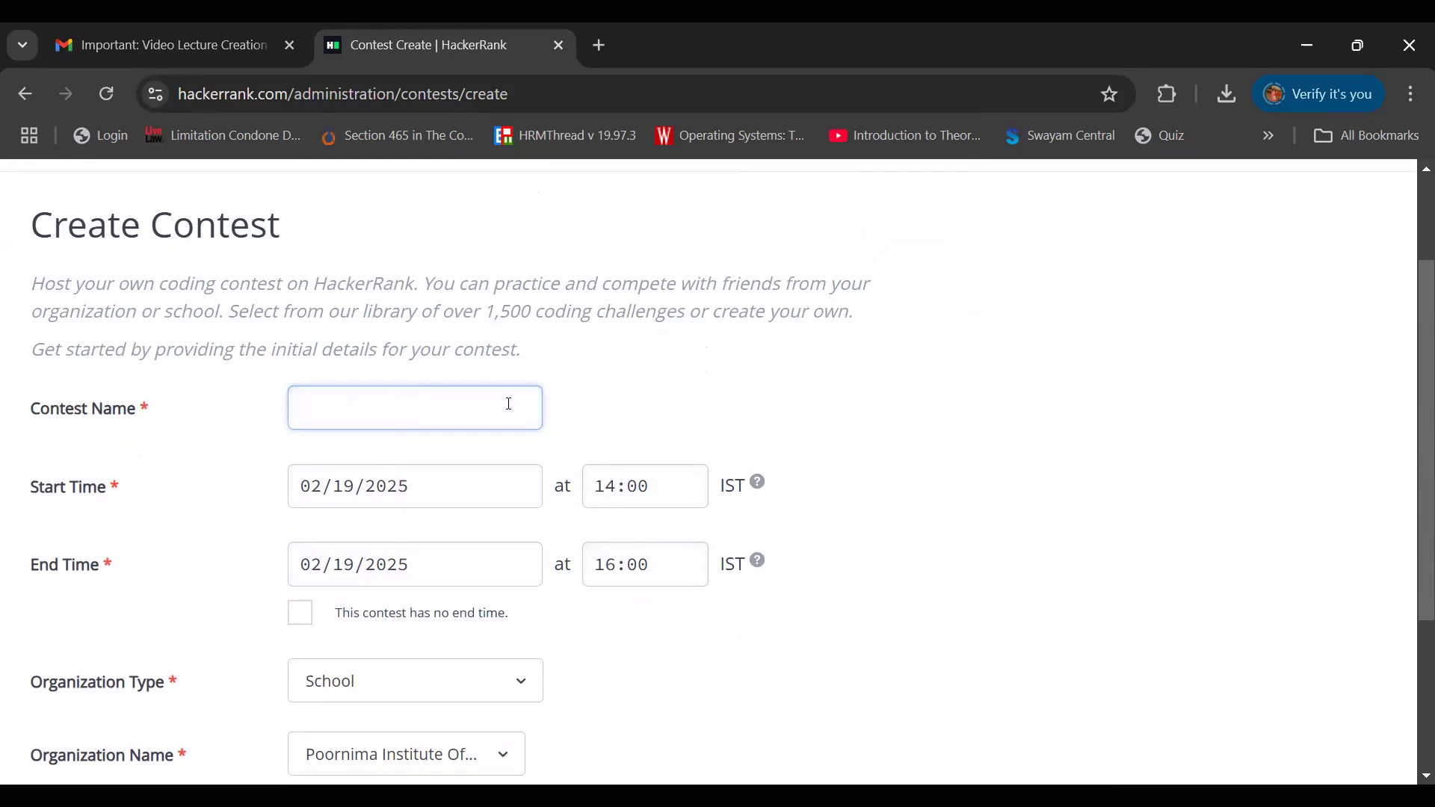
pyautogui.write('Table of 2')
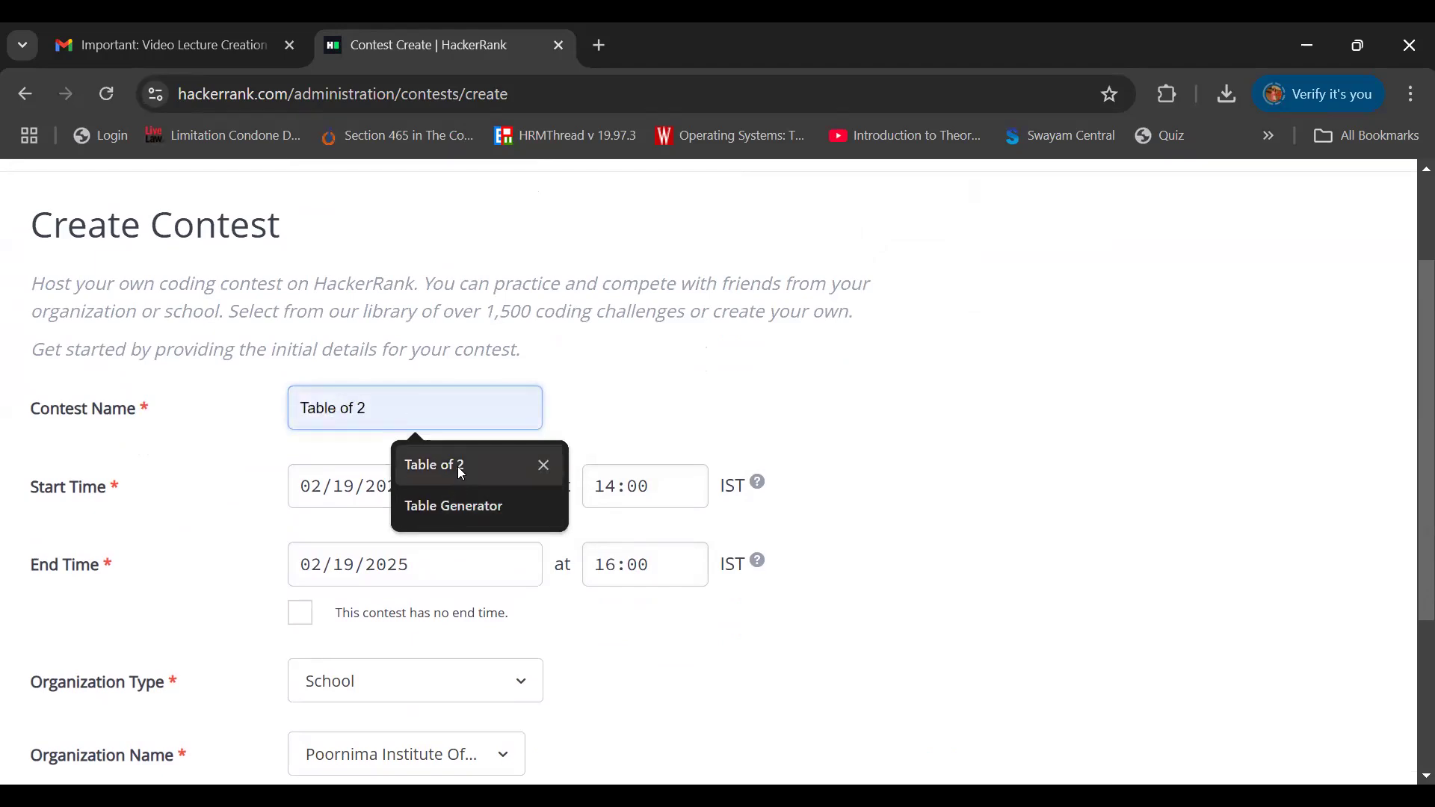
pyautogui.click(457, 505)
pyautogui.scroll(-3, 452, 494)
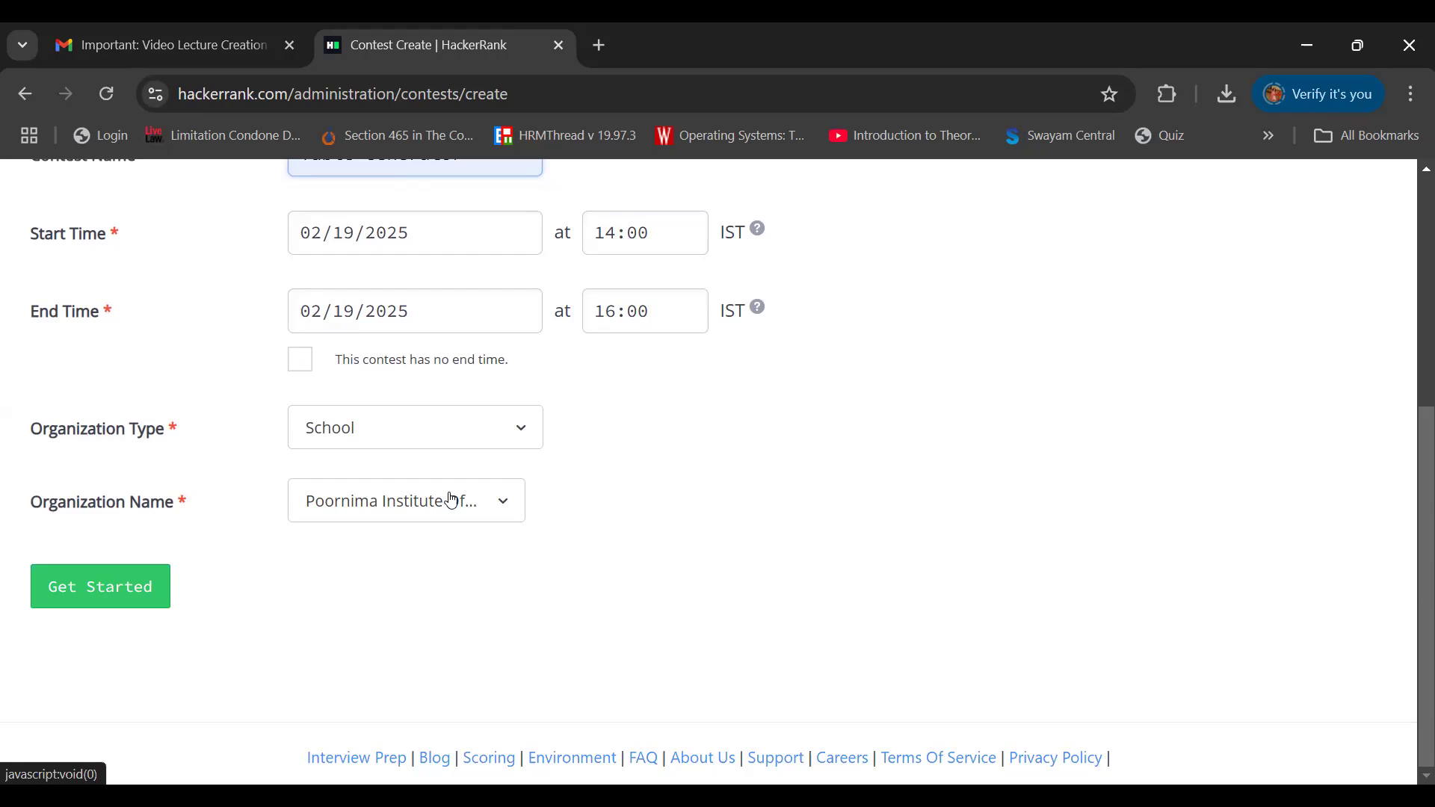
# Rename the contest as Table creation
pyautogui.scroll(2, 452, 500)
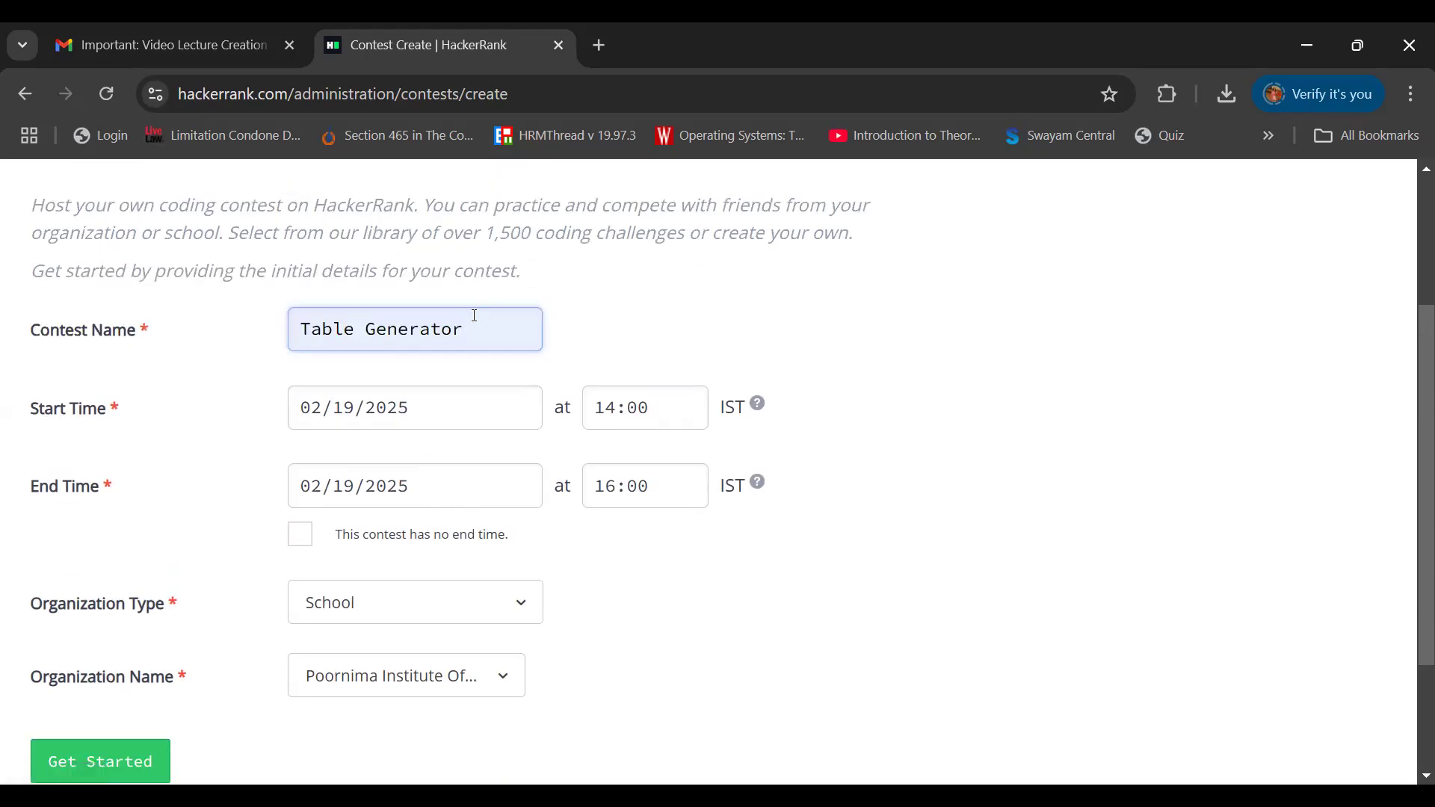
pyautogui.press('BackSpace')
pyautogui.press('BackSpace')
pyautogui.press('BackSpace')
pyautogui.press('BackSpace')
pyautogui.press('BackSpace')
pyautogui.press('BackSpace')
pyautogui.press('BackSpace')
pyautogui.press('BackSpace')
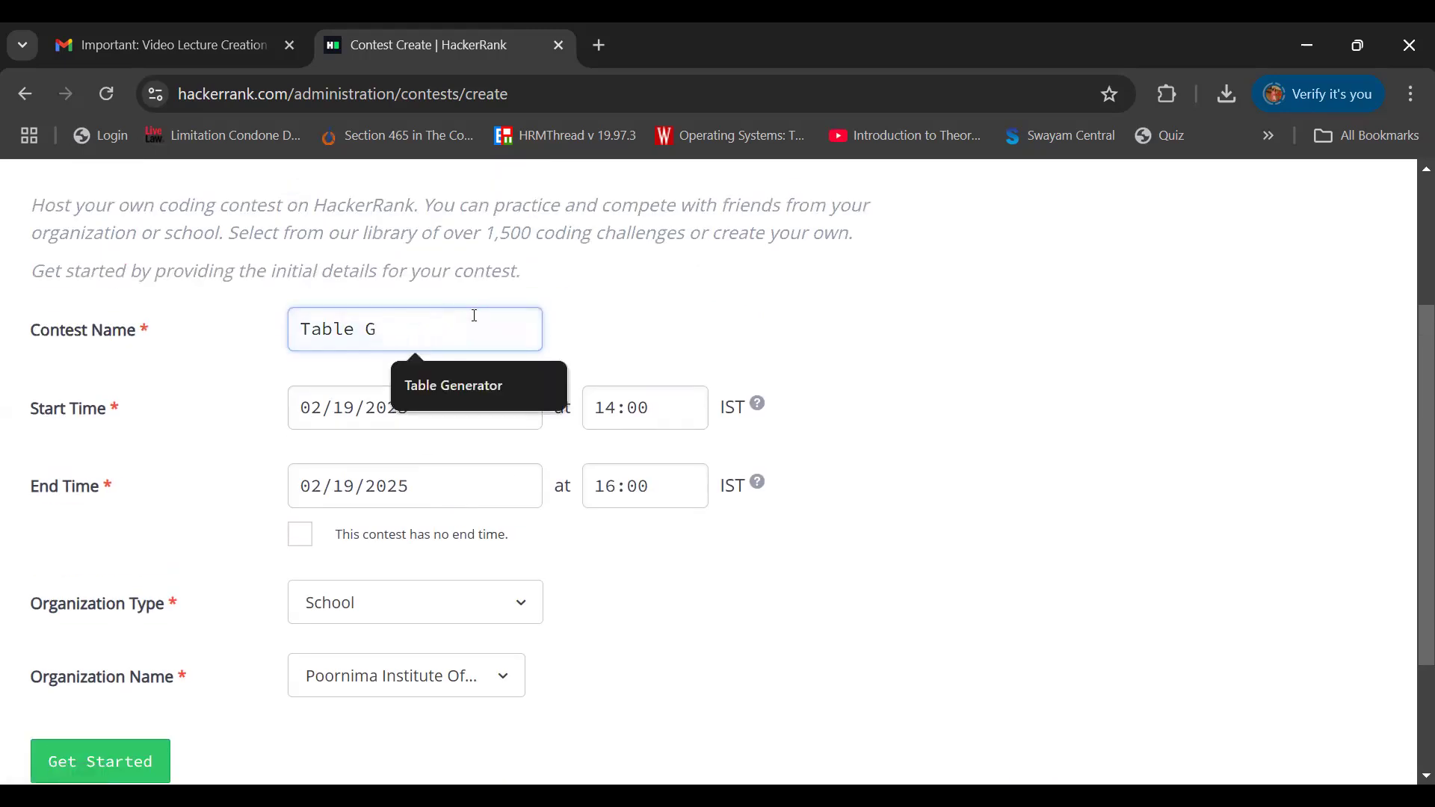
pyautogui.press('BackSpace')
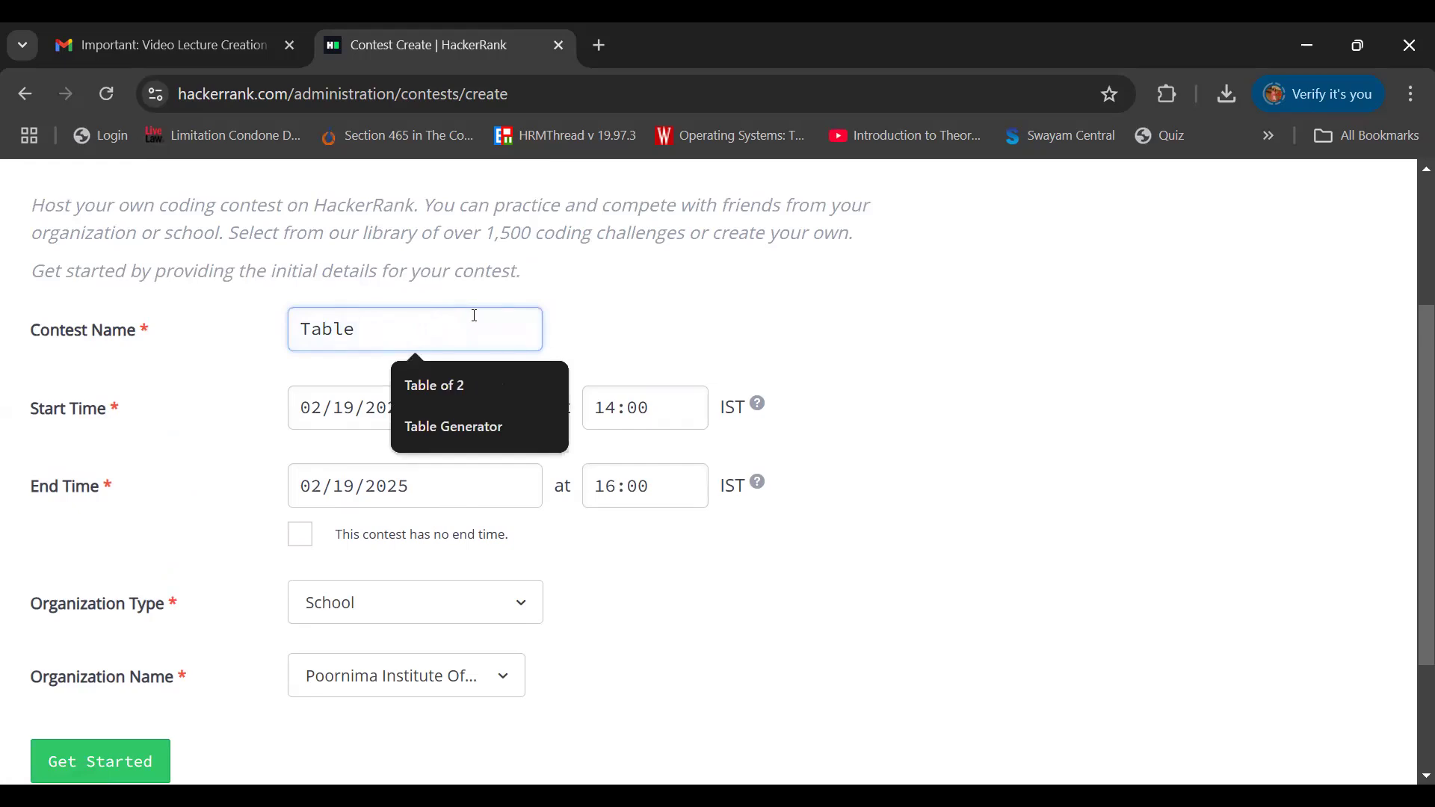
pyautogui.write('ce')
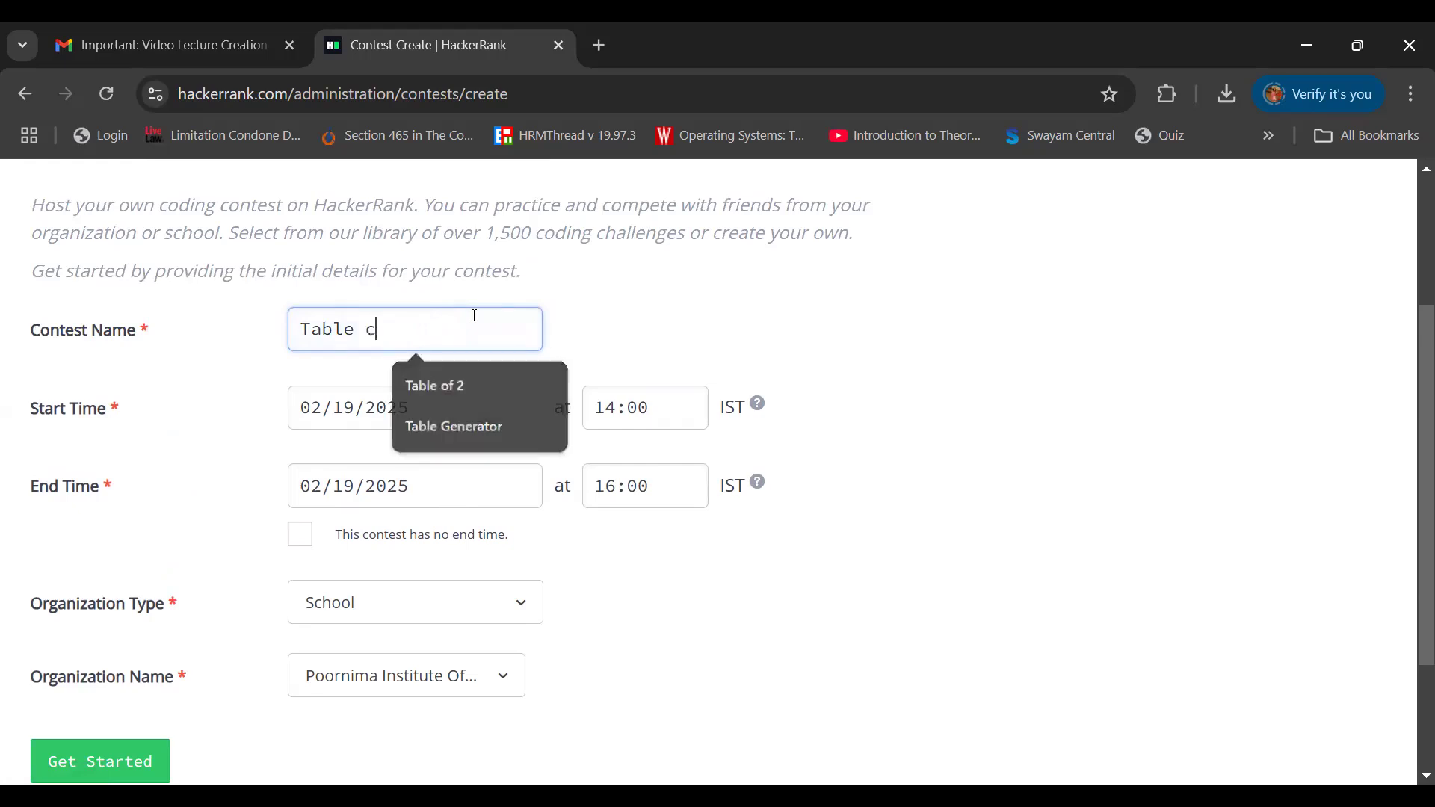
pyautogui.press('BackSpace')
pyautogui.press('BackSpace')
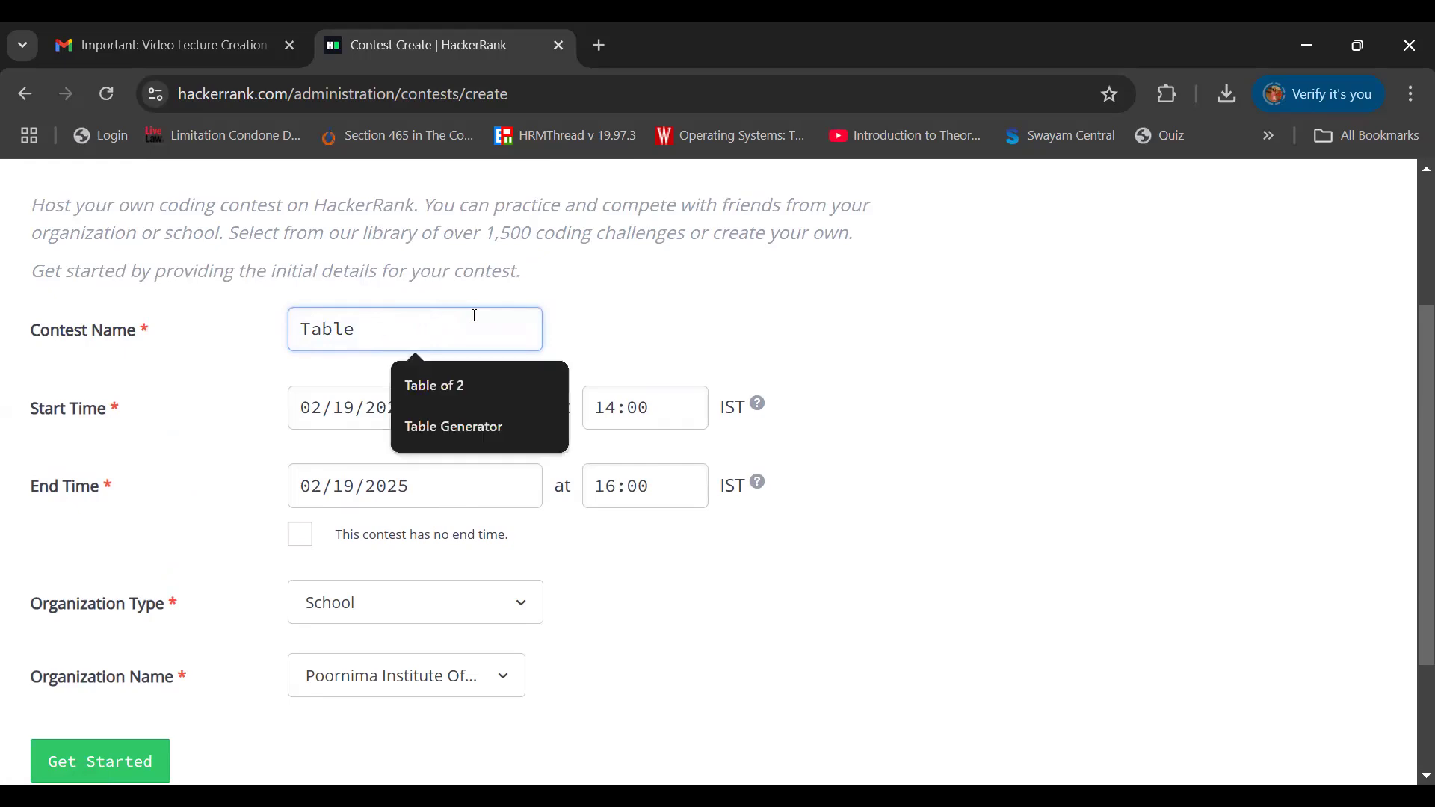
pyautogui.write('reation')
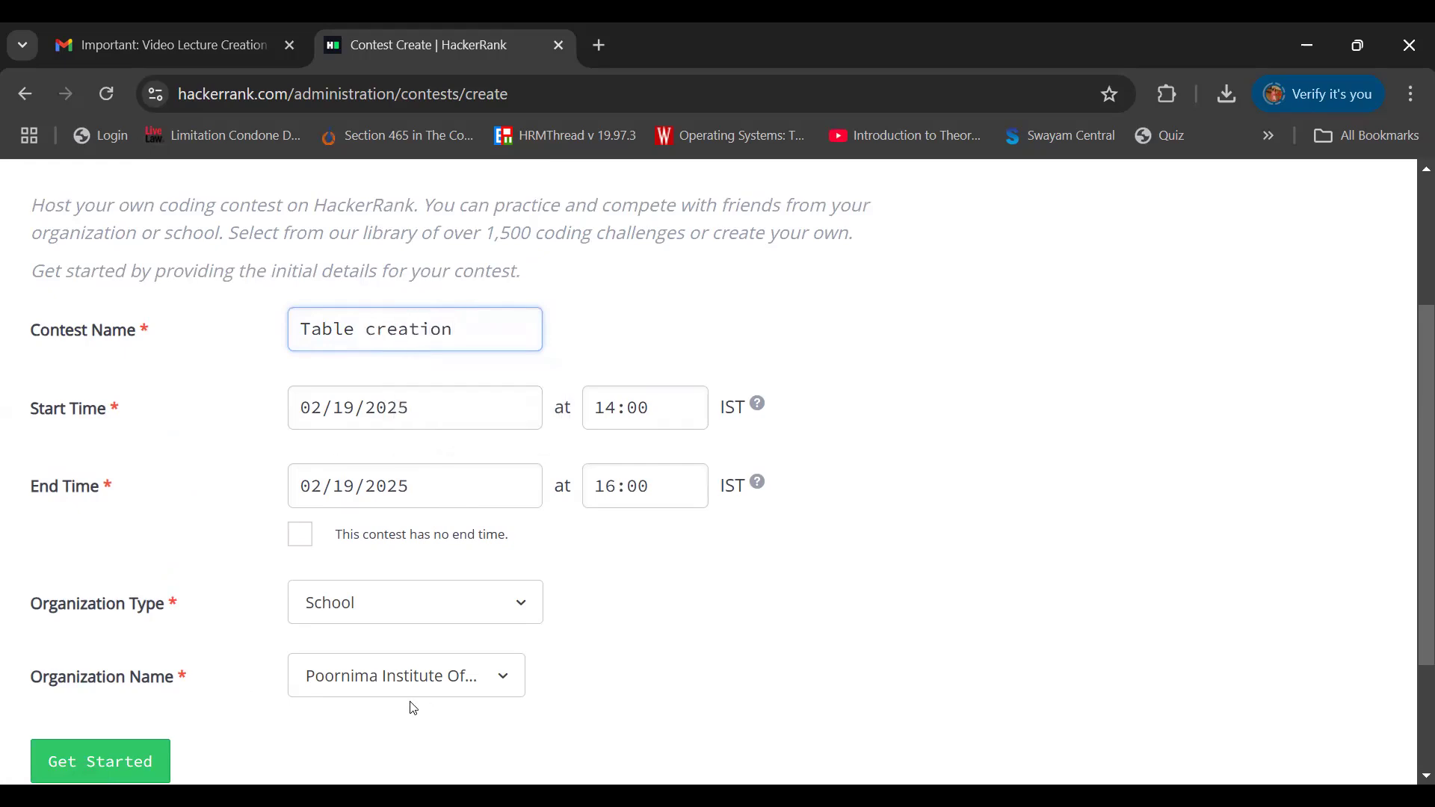
pyautogui.click(380, 750)
# Leave the contest creation form and return to the contest administration list
pyautogui.scroll(1, 486, 389)
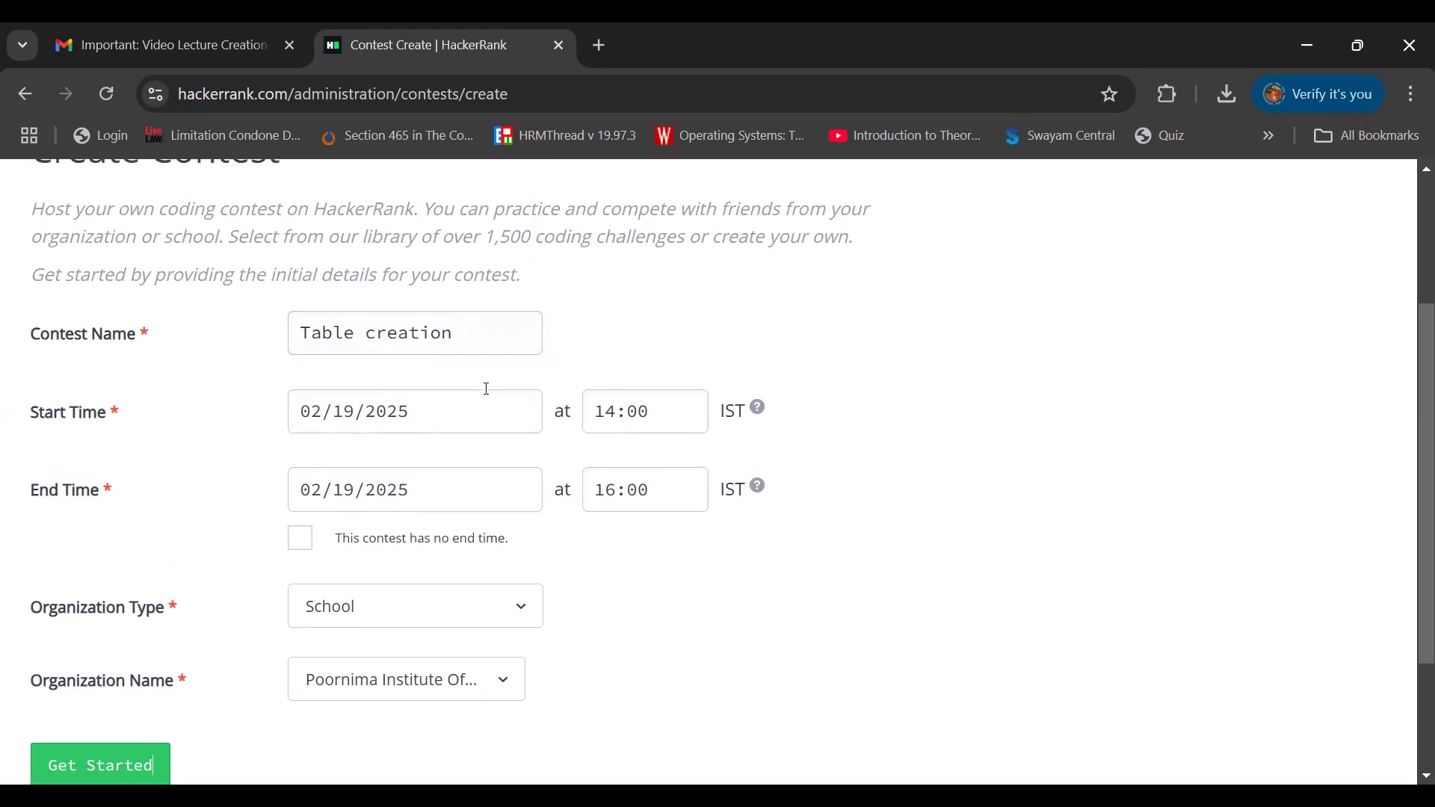
pyautogui.scroll(3, 487, 388)
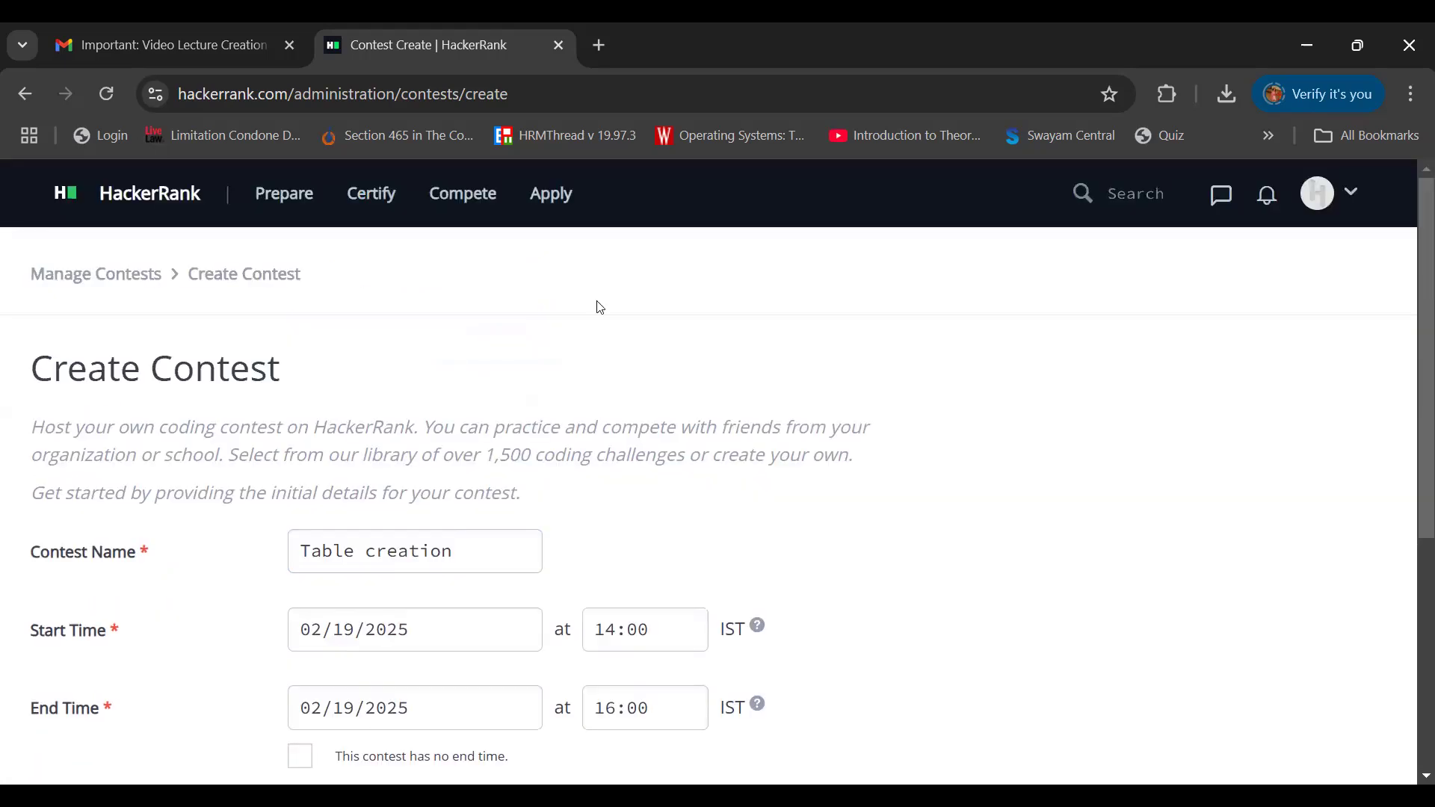
pyautogui.click(1352, 191)
pyautogui.click(1211, 620)
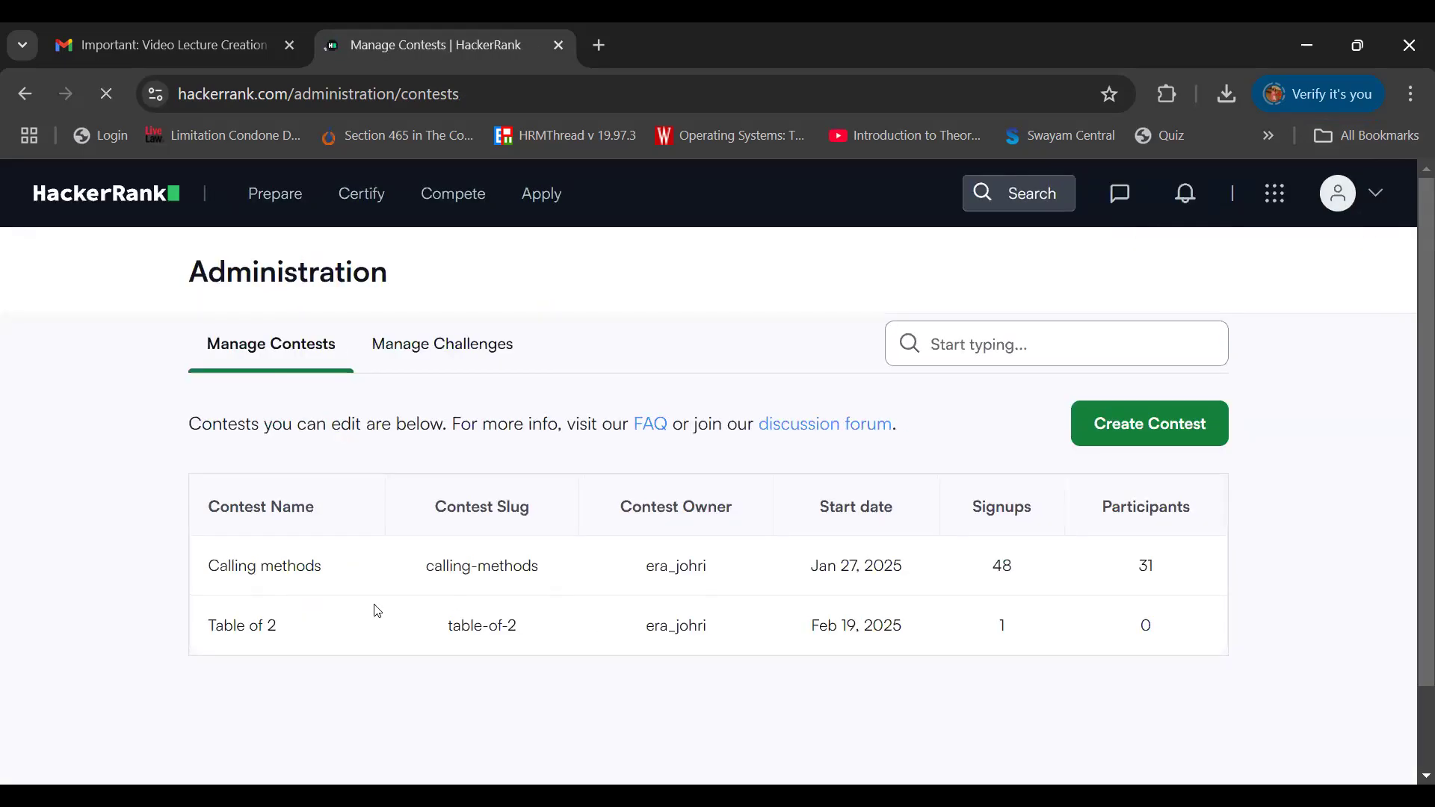
# Start a new contest and name it Table Generator
pyautogui.click(1113, 424)
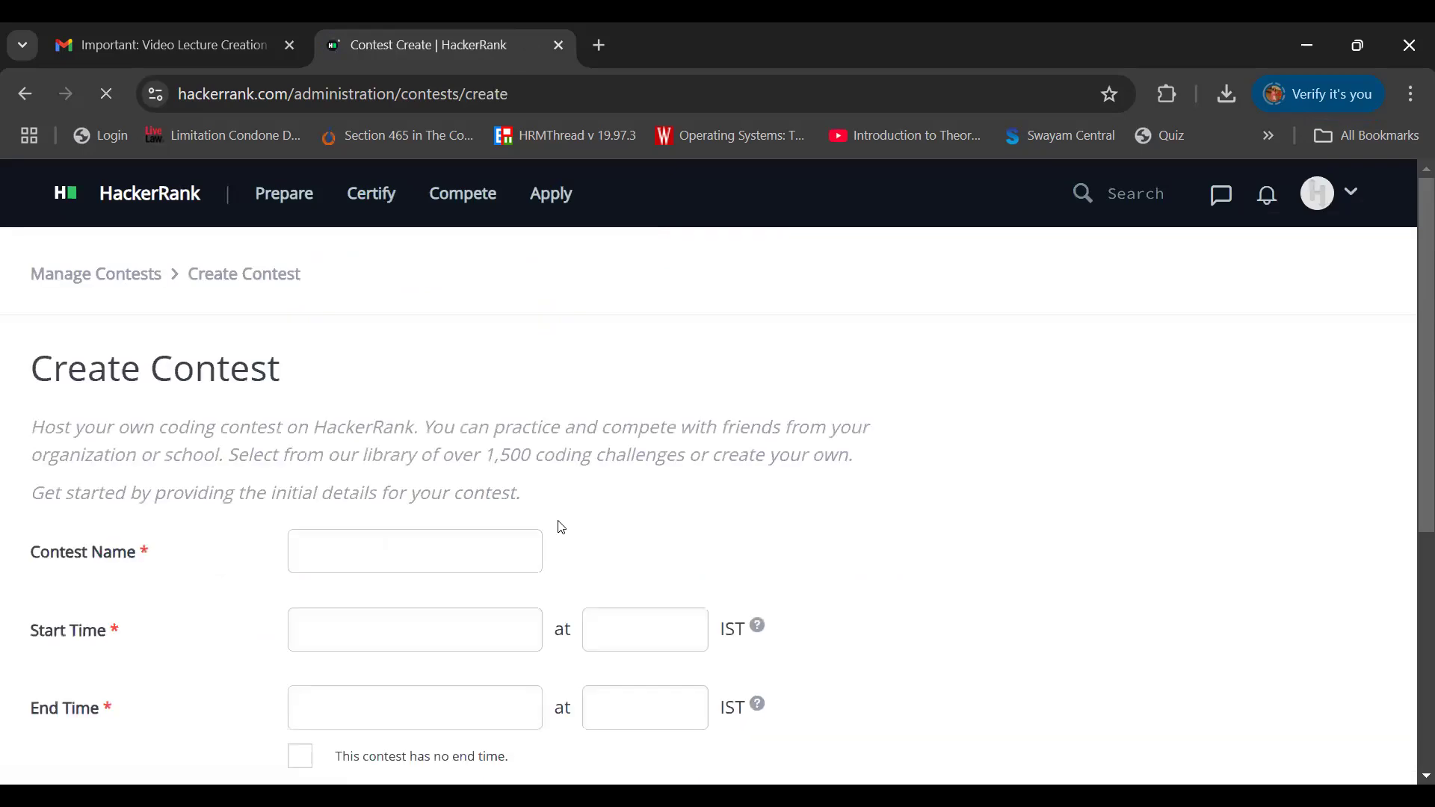
pyautogui.click(394, 544)
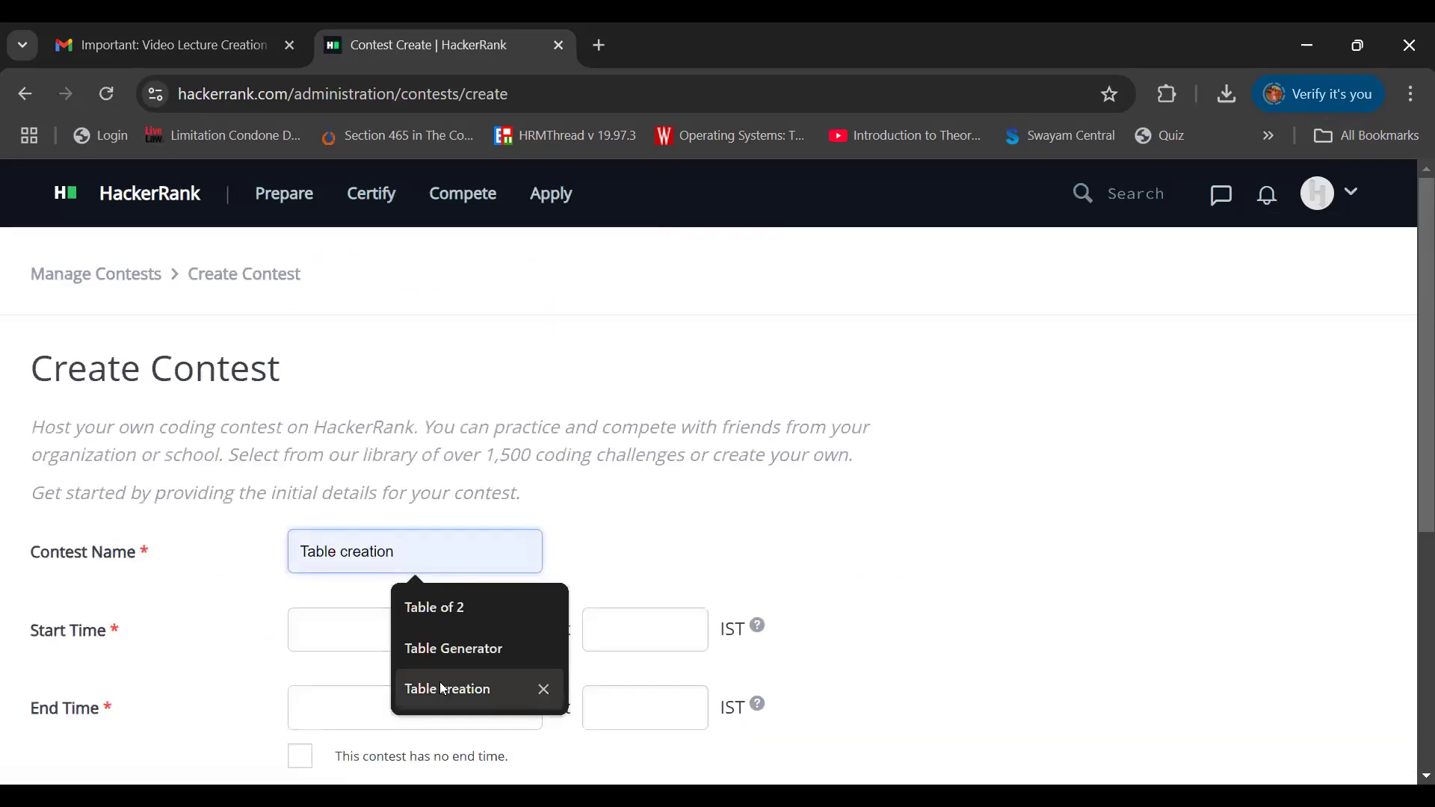
pyautogui.click(453, 647)
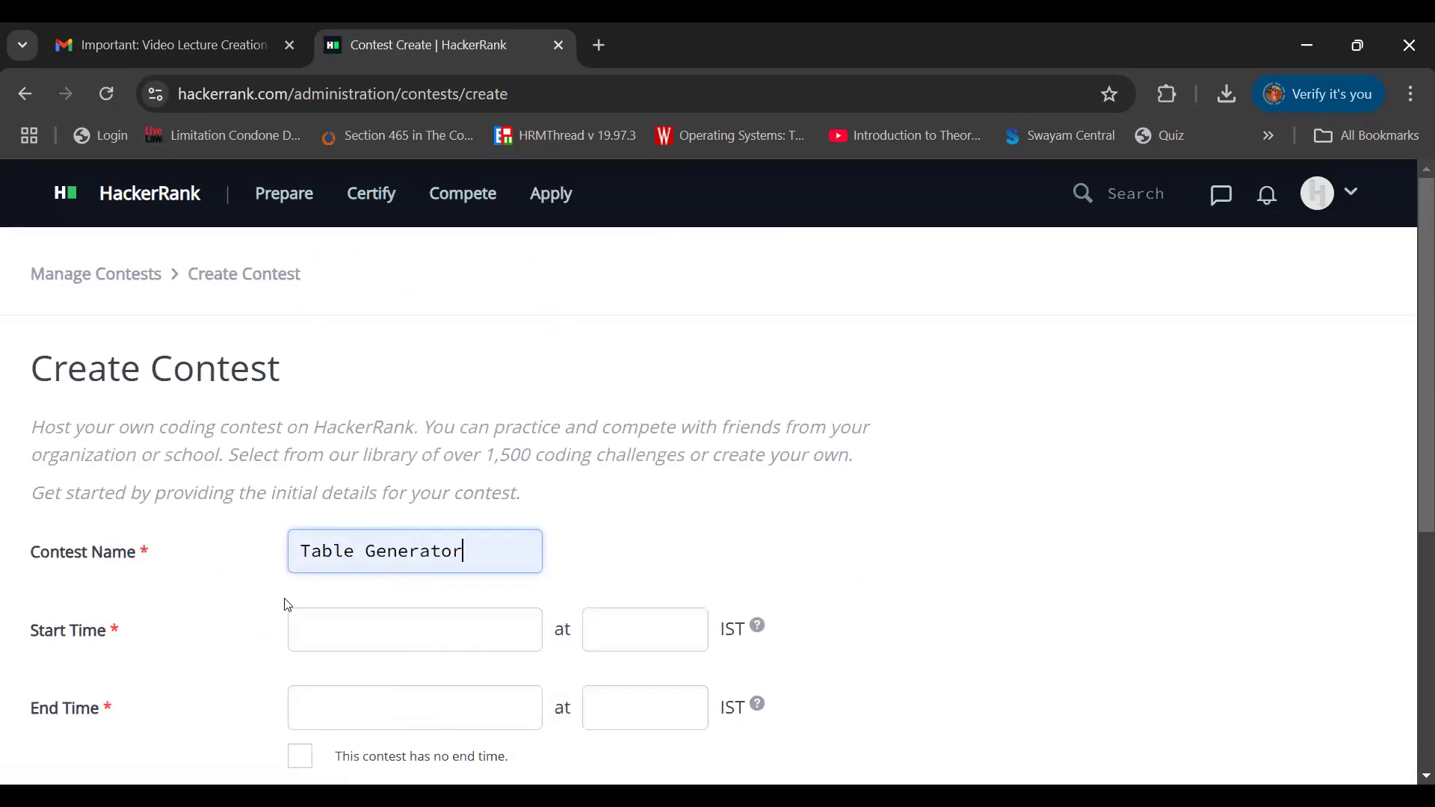
pyautogui.scroll(-3, 286, 603)
pyautogui.scroll(-3, 329, 577)
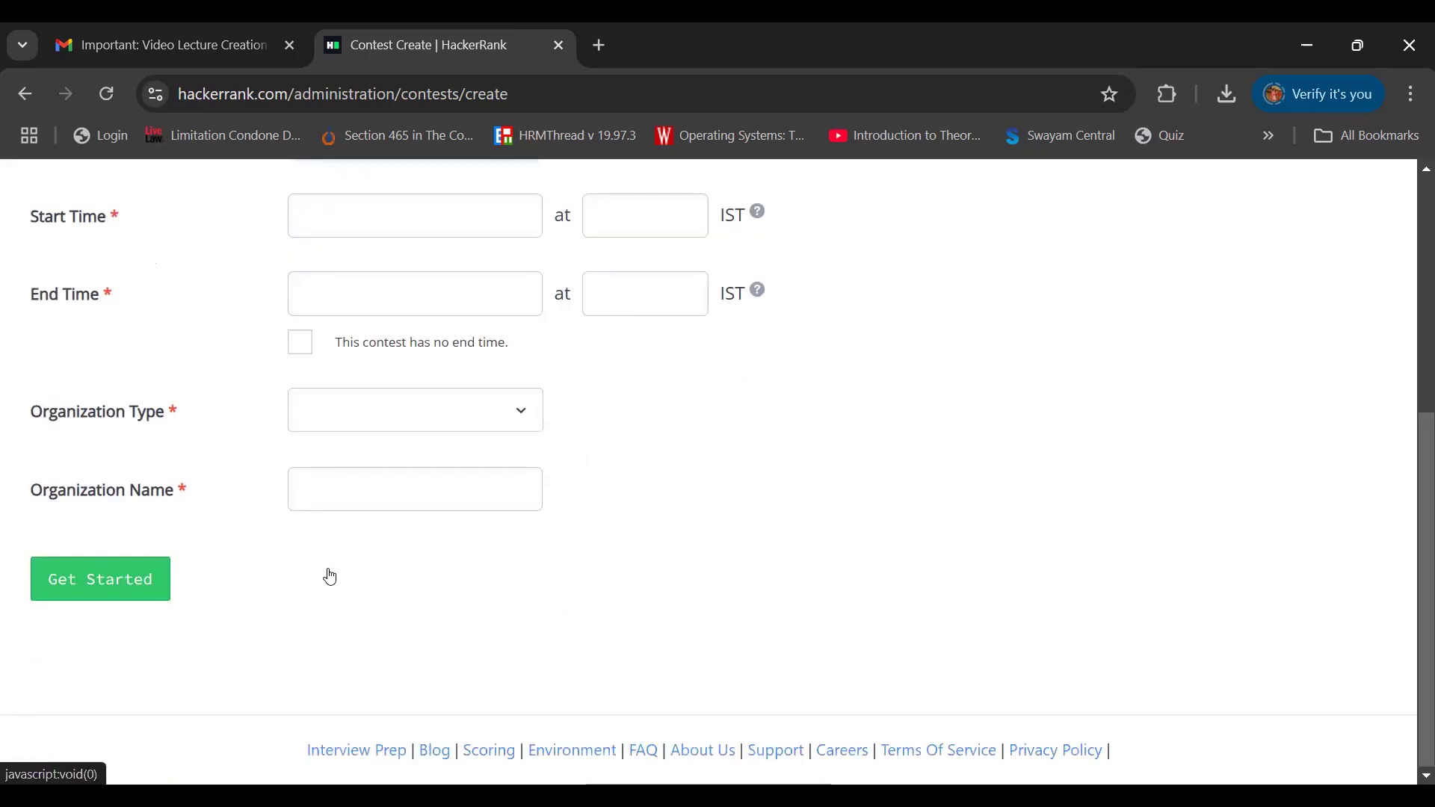
pyautogui.scroll(1, 331, 577)
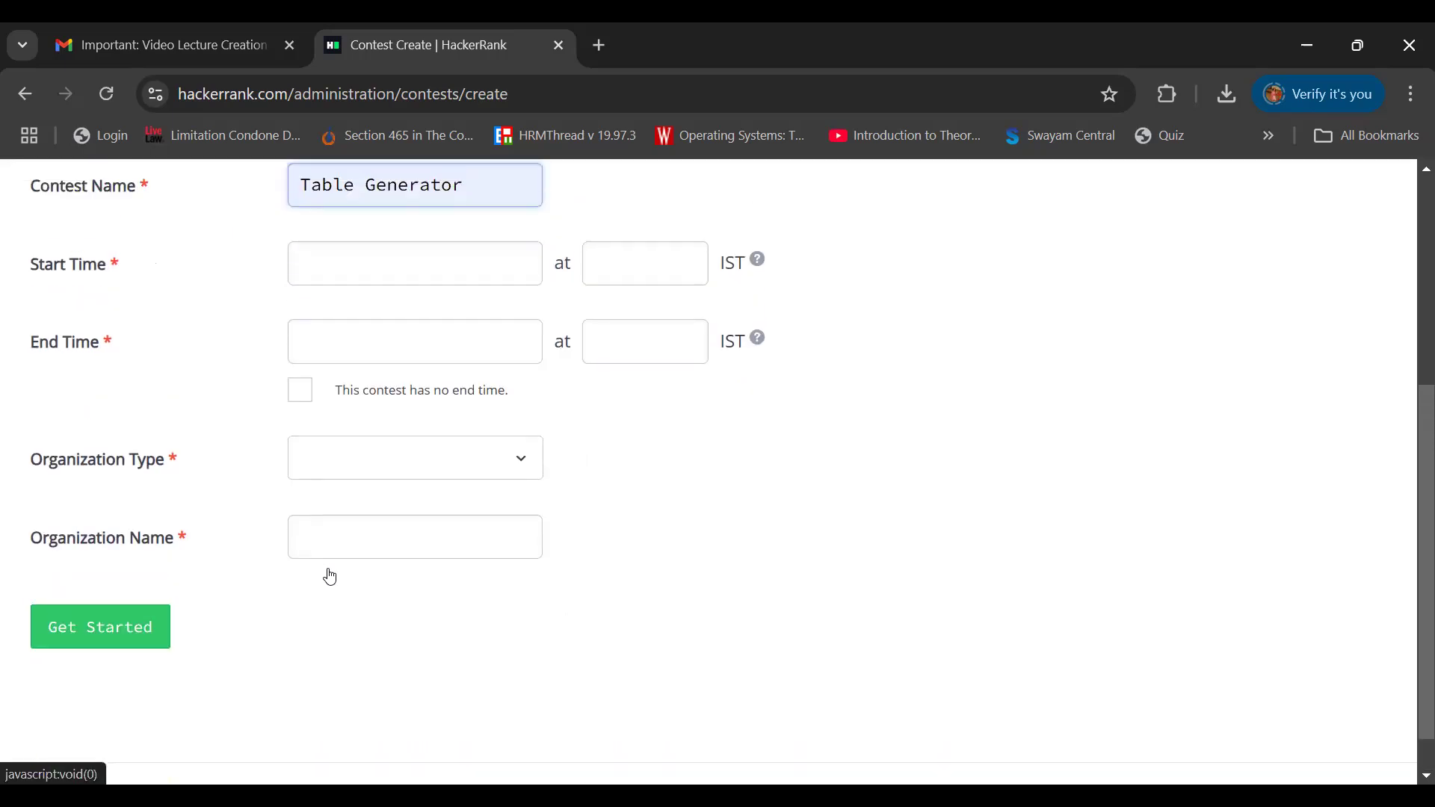
pyautogui.scroll(4, 331, 577)
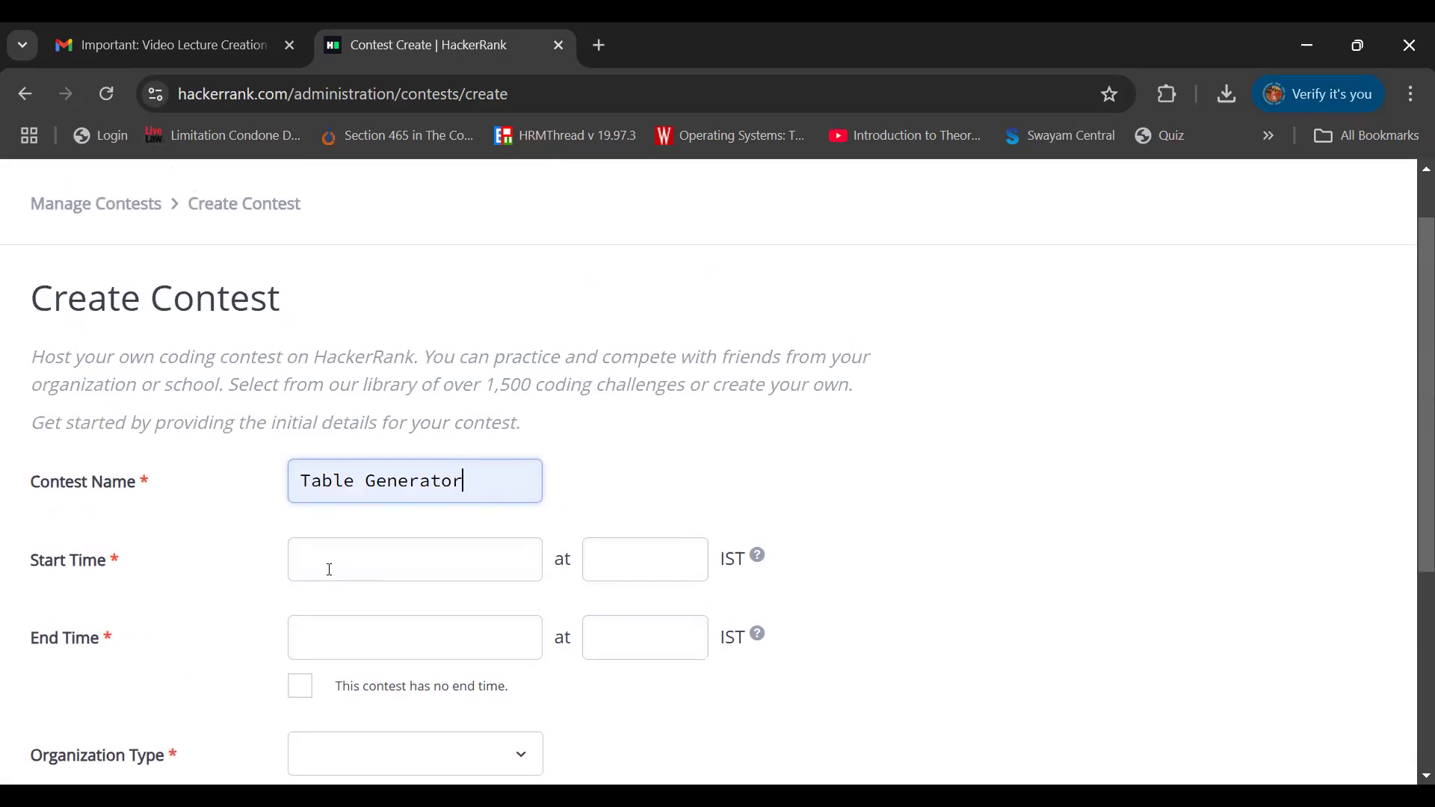
pyautogui.scroll(1, 326, 568)
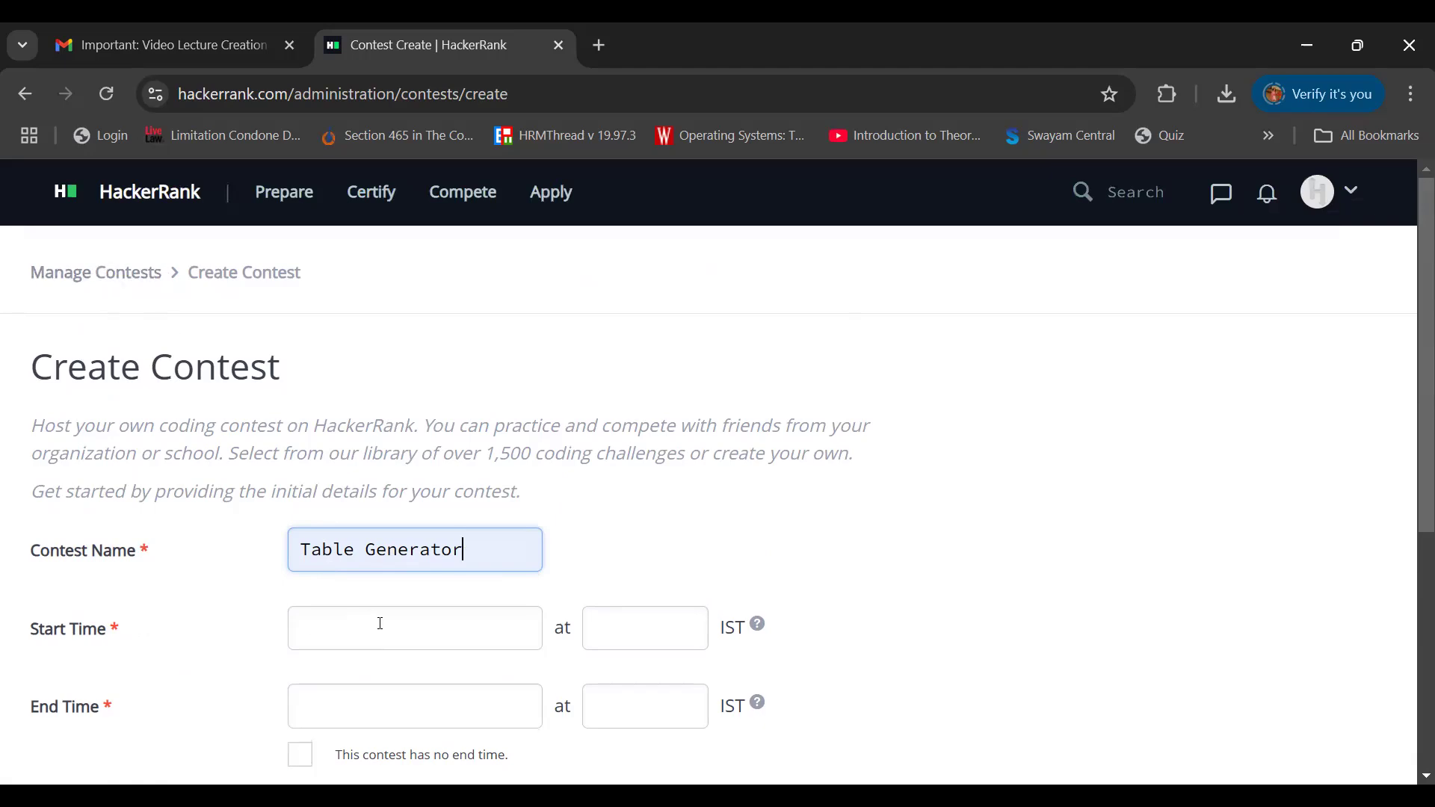
# Set the contest to have no end time and choose School as its organization type
pyautogui.scroll(-5, 389, 624)
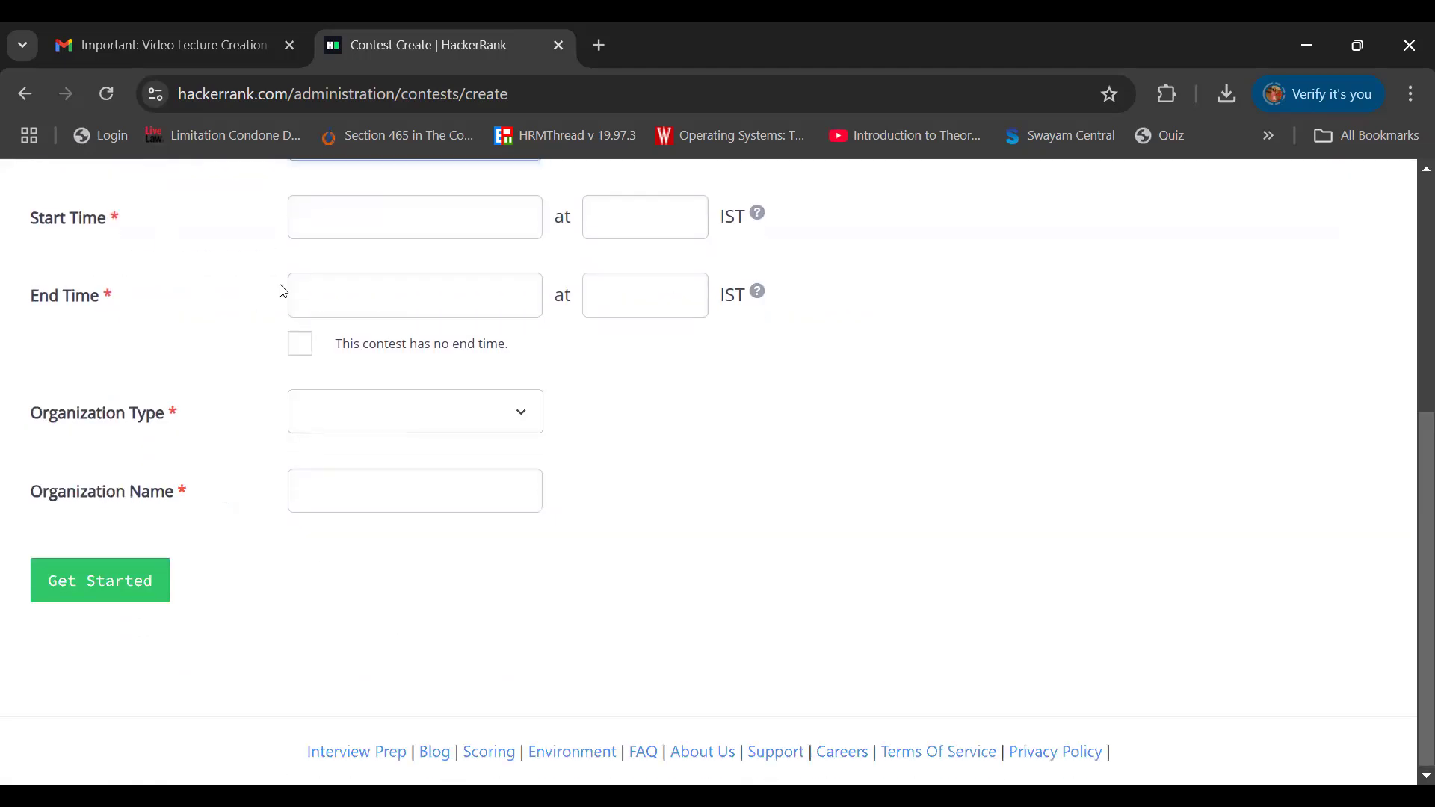
pyautogui.click(303, 351)
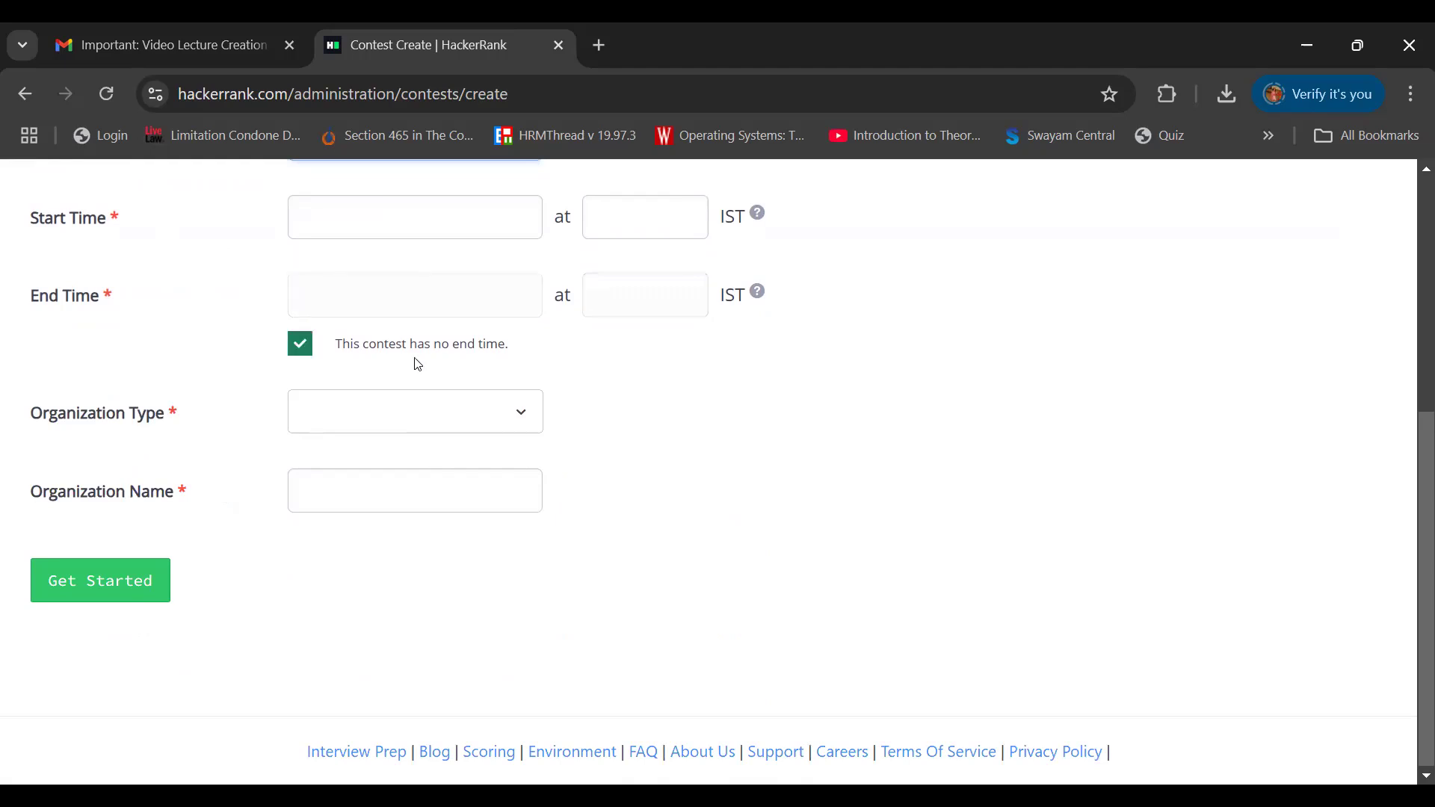
pyautogui.click(486, 413)
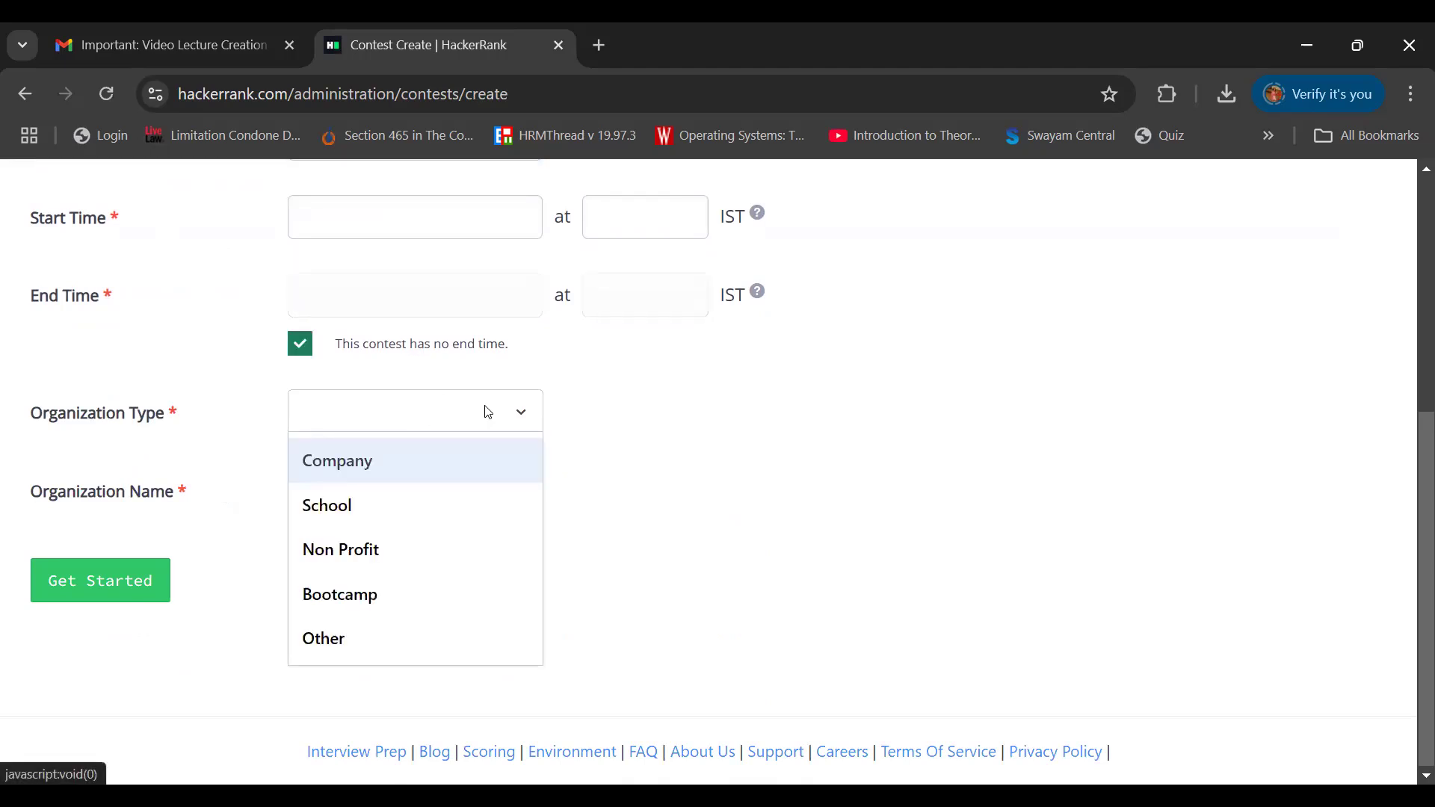
pyautogui.click(360, 515)
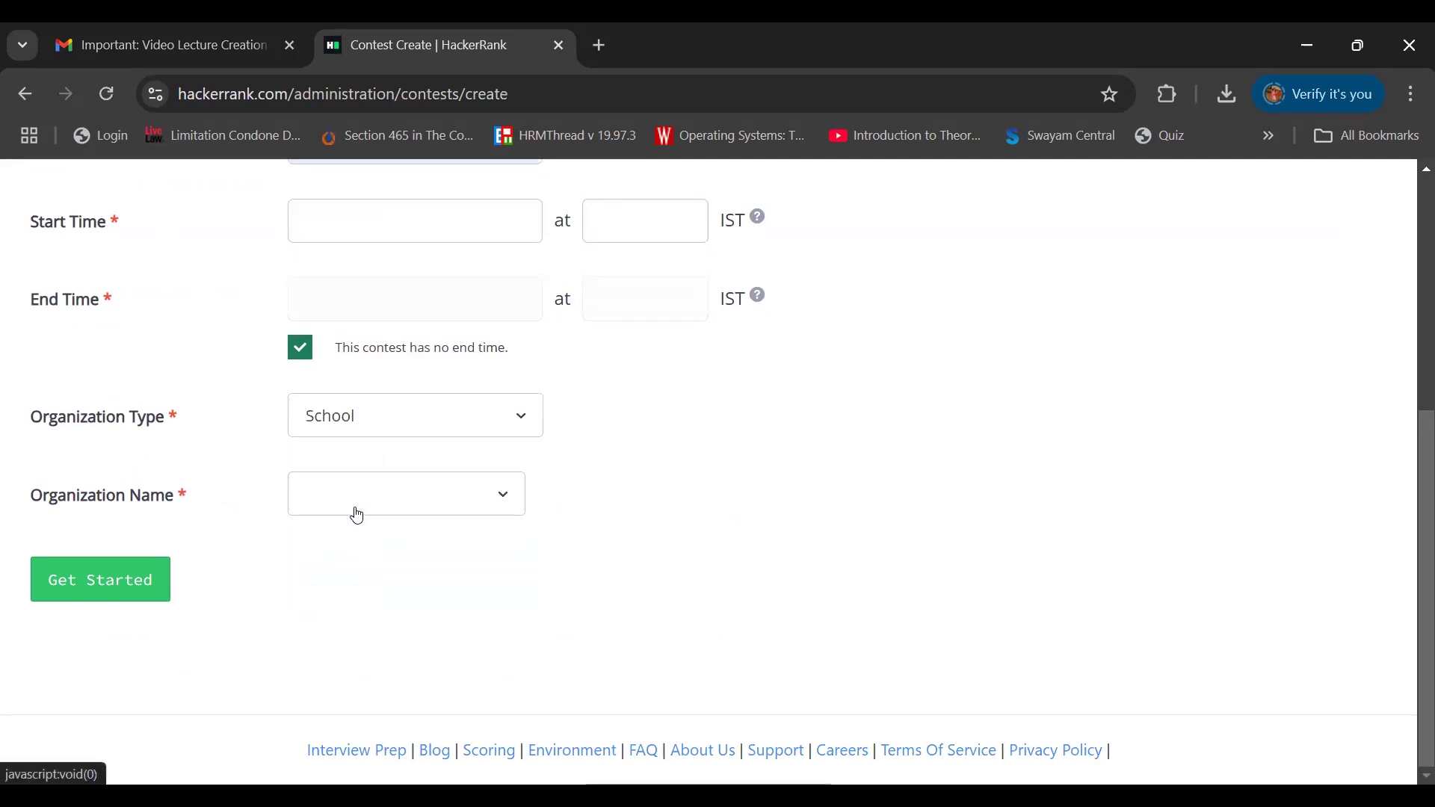
# Choose Poornima Institute Of Engineering & Technology as the organization name and try to create the contest
pyautogui.click(362, 506)
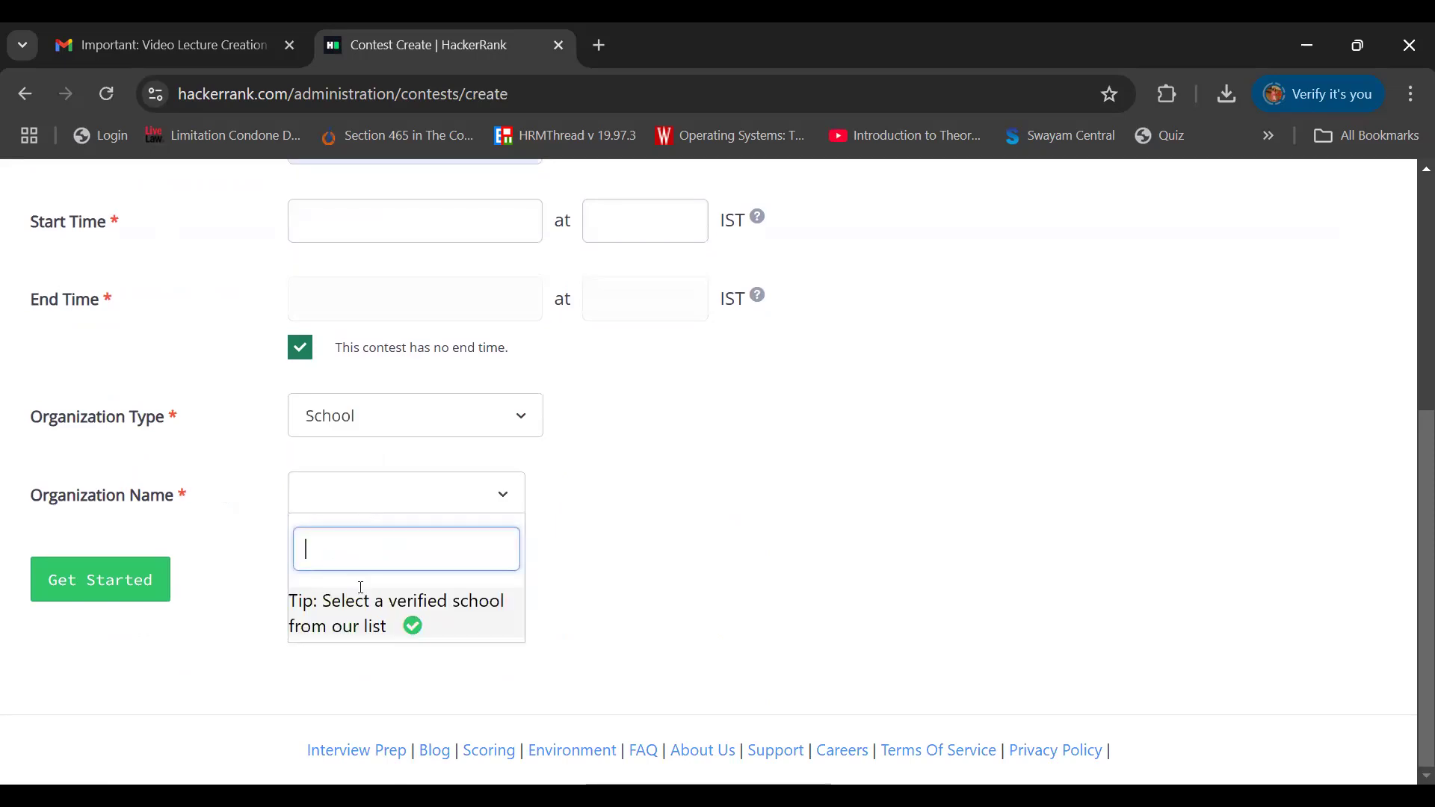
pyautogui.write('poo')
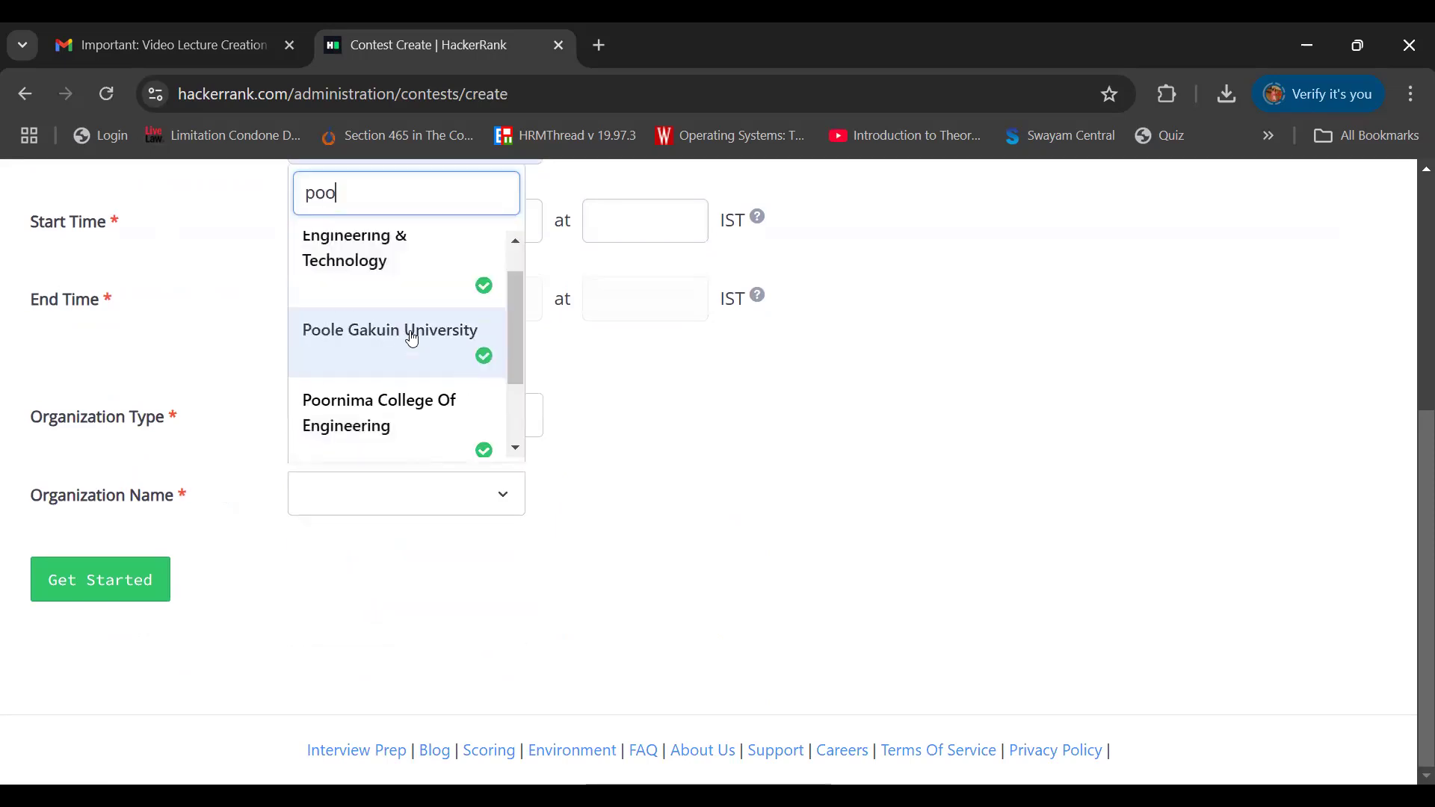
pyautogui.scroll(1, 392, 318)
pyautogui.click(389, 318)
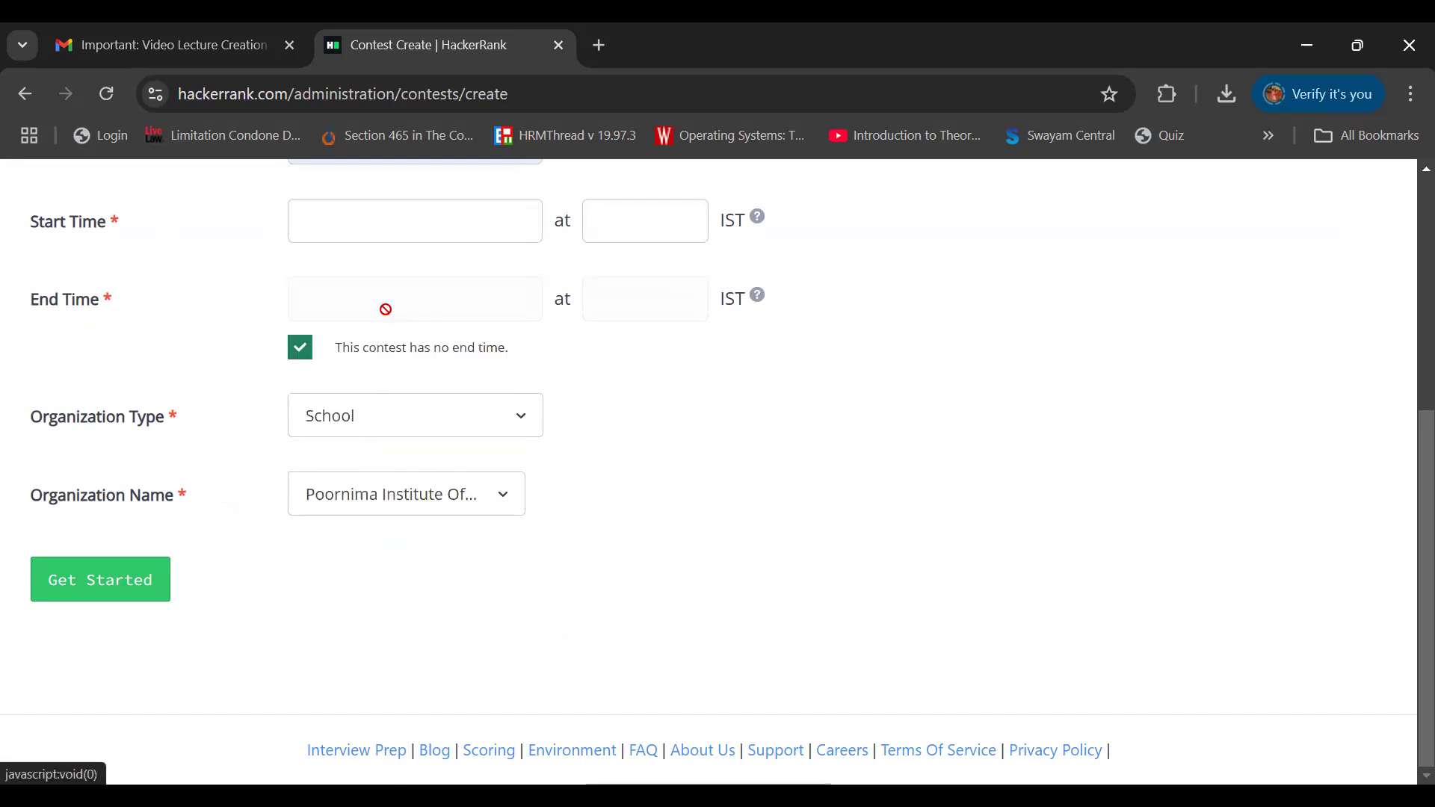
pyautogui.click(118, 579)
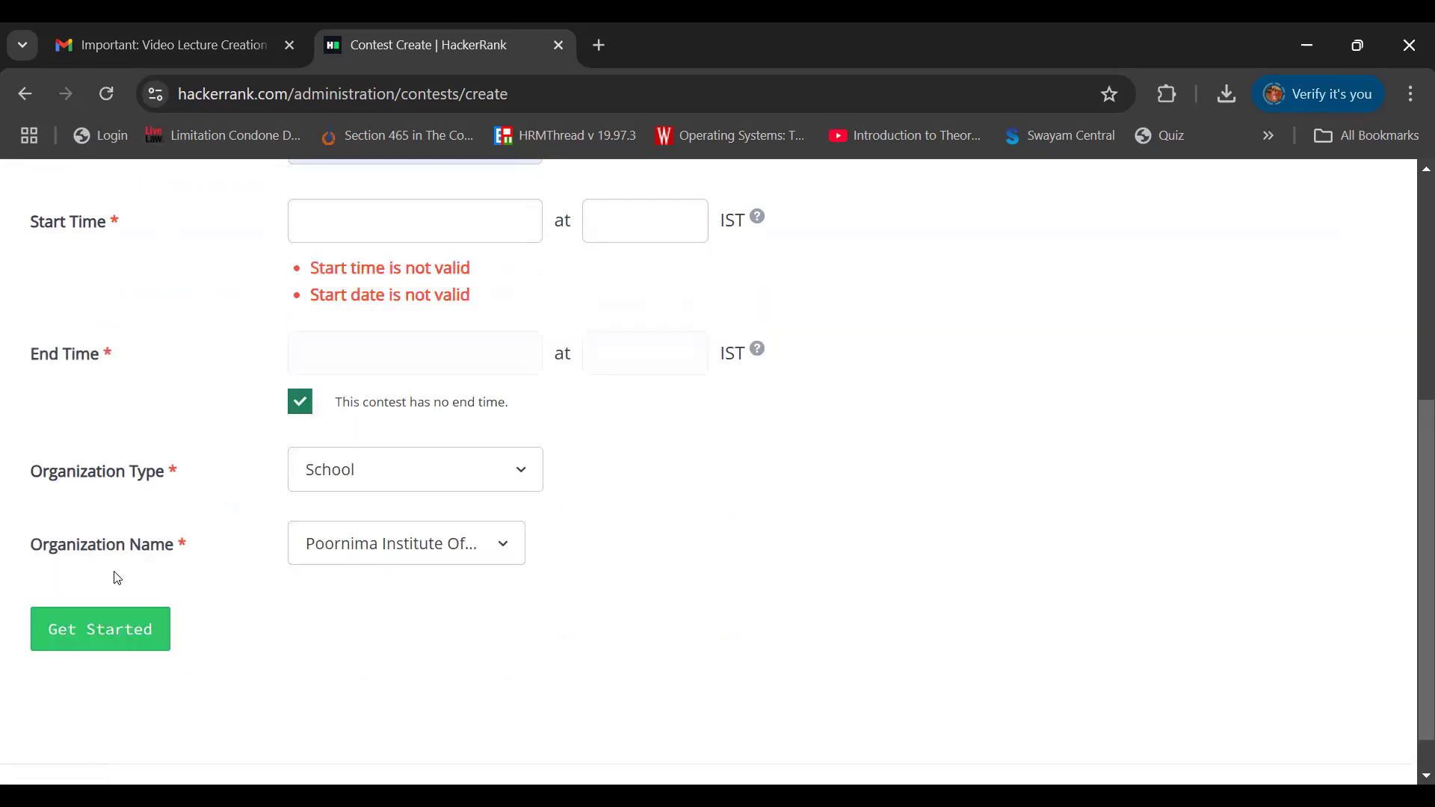
# Set the contest's start time to 02/19/2025 at 01:00
pyautogui.scroll(2, 384, 289)
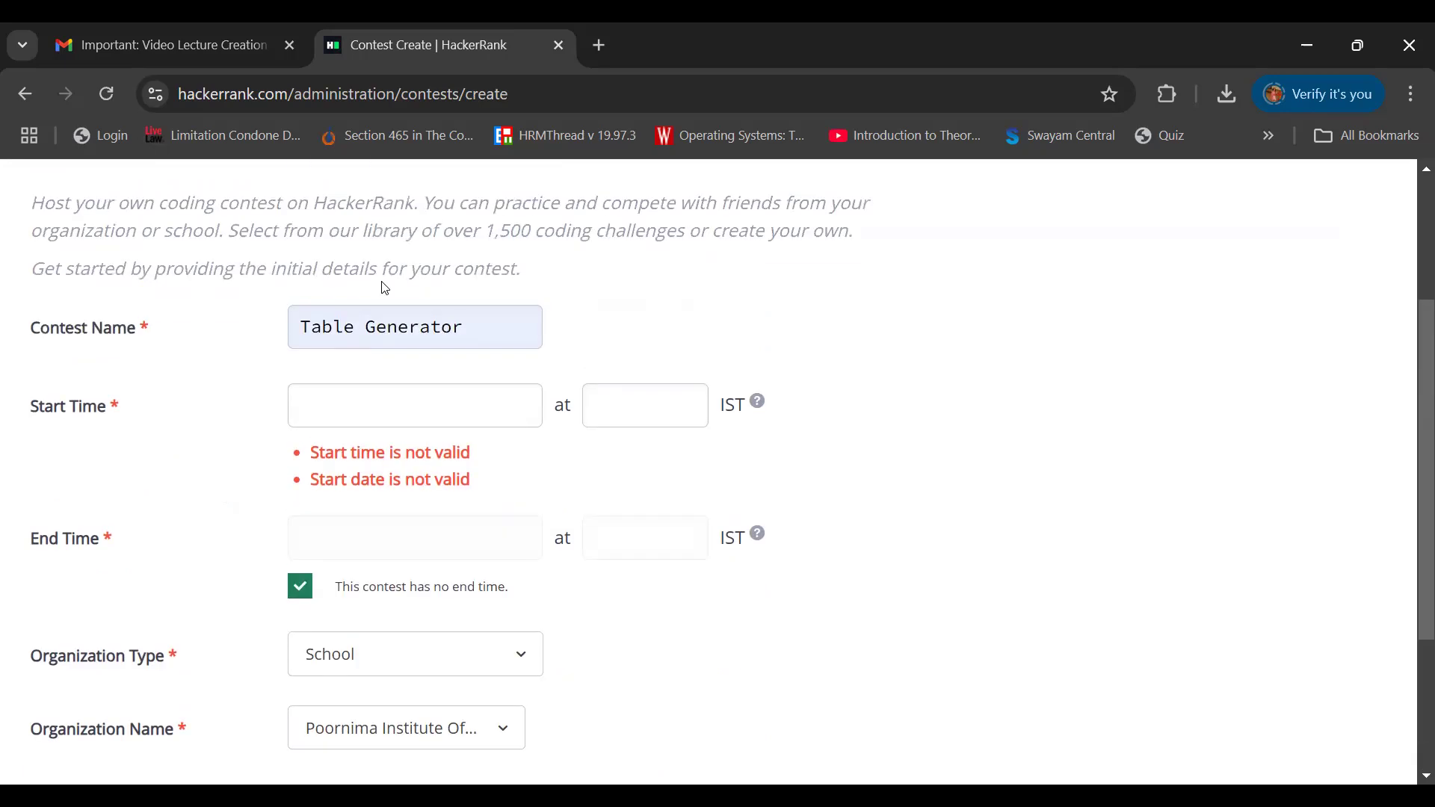
pyautogui.click(406, 399)
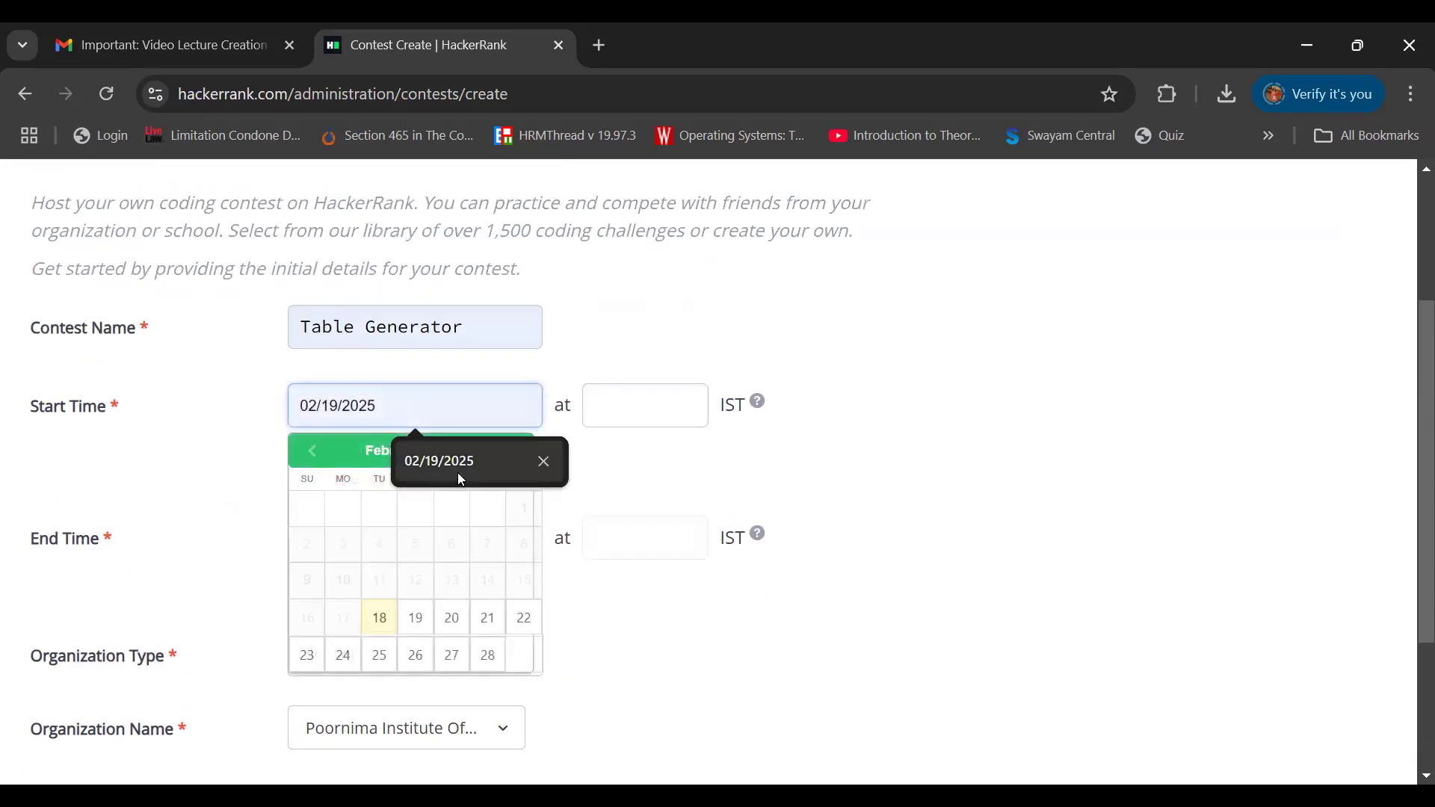
pyautogui.click(419, 632)
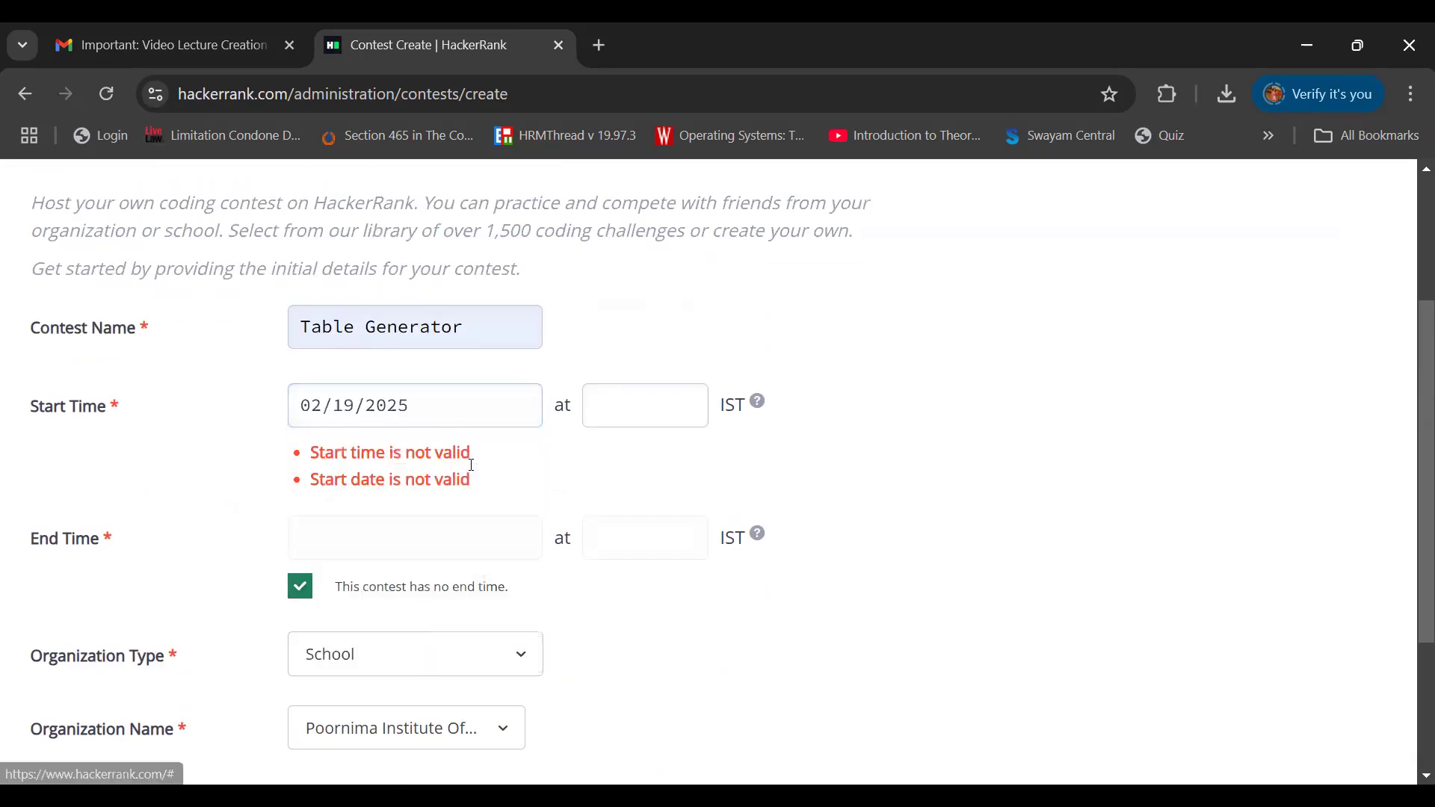
pyautogui.click(636, 408)
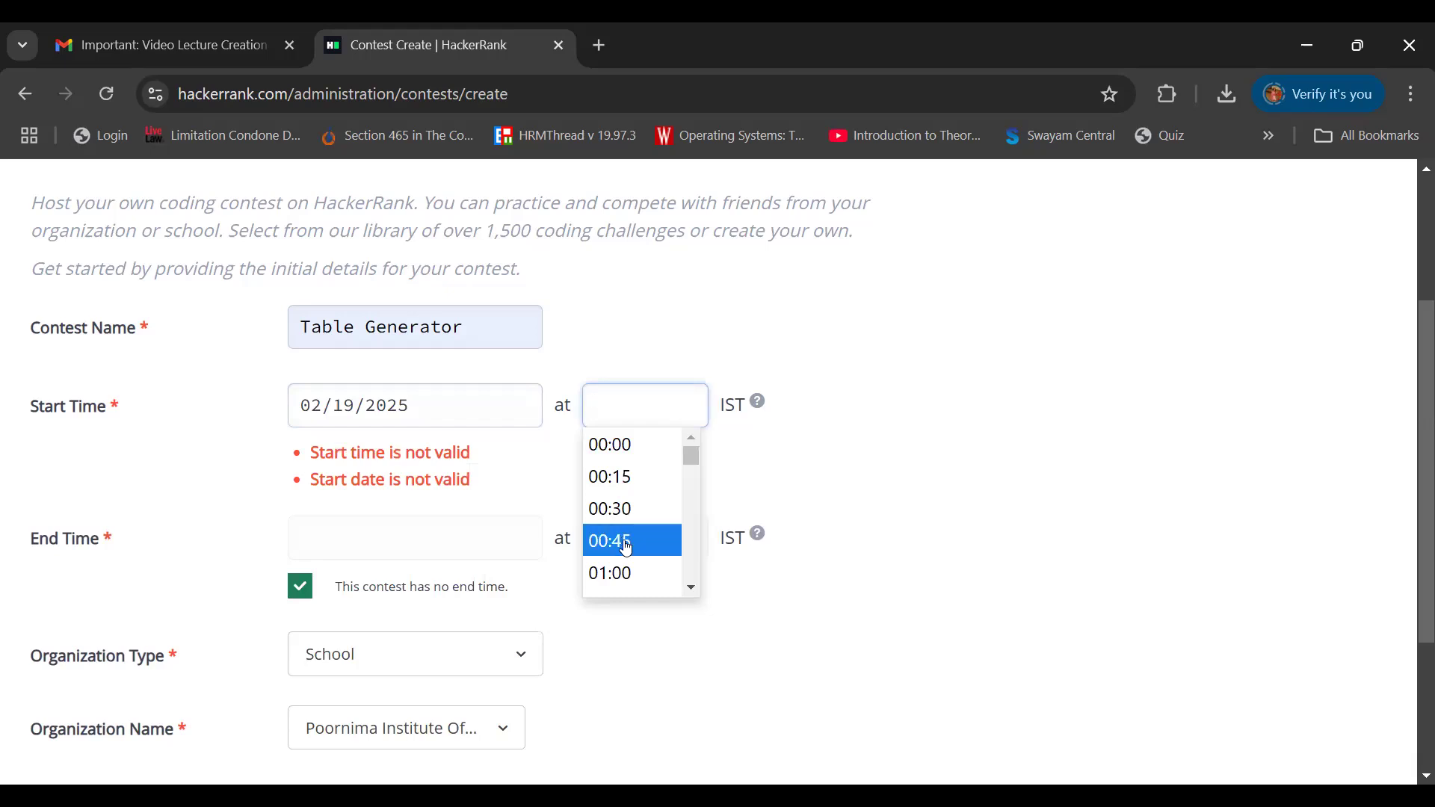
pyautogui.scroll(-1, 629, 567)
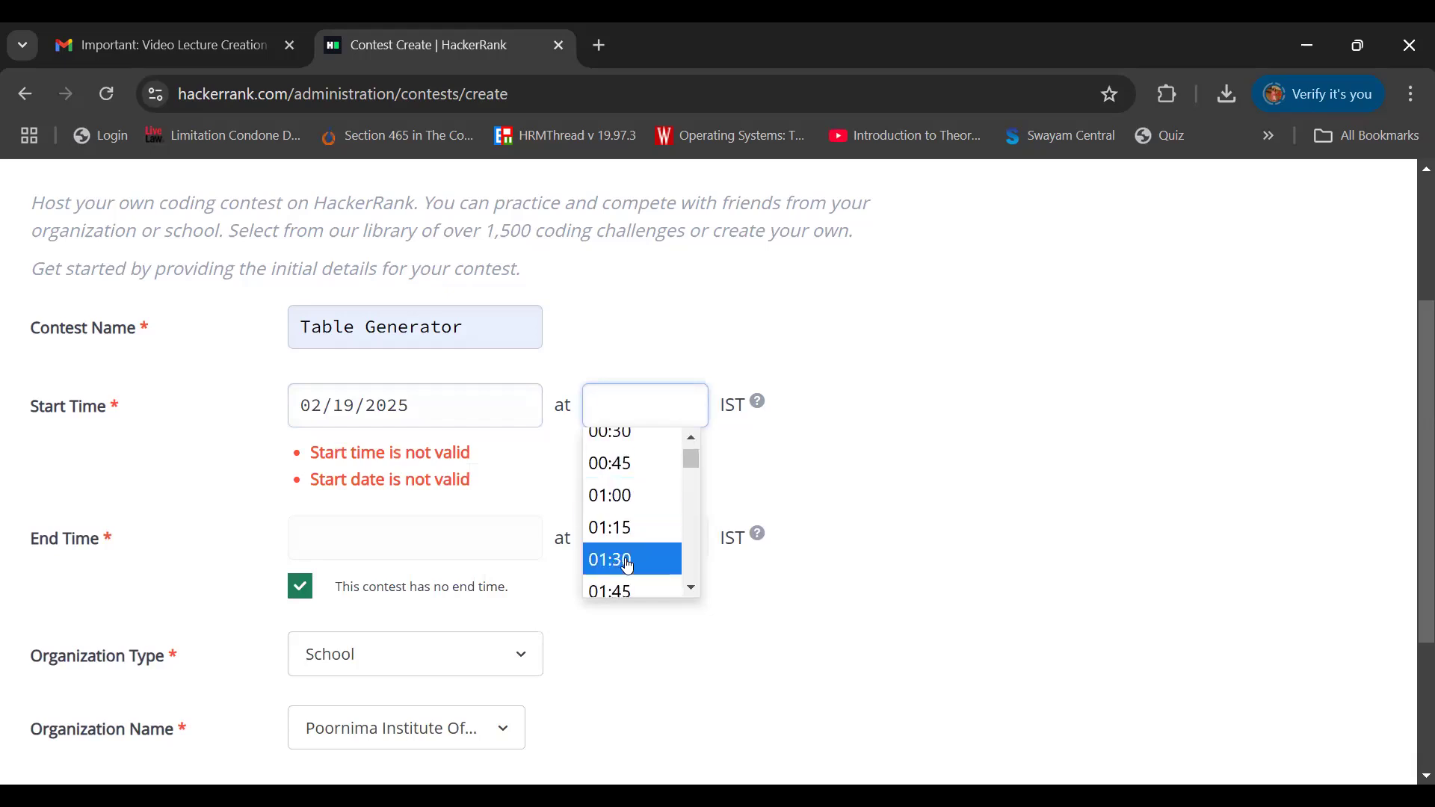
pyautogui.click(631, 495)
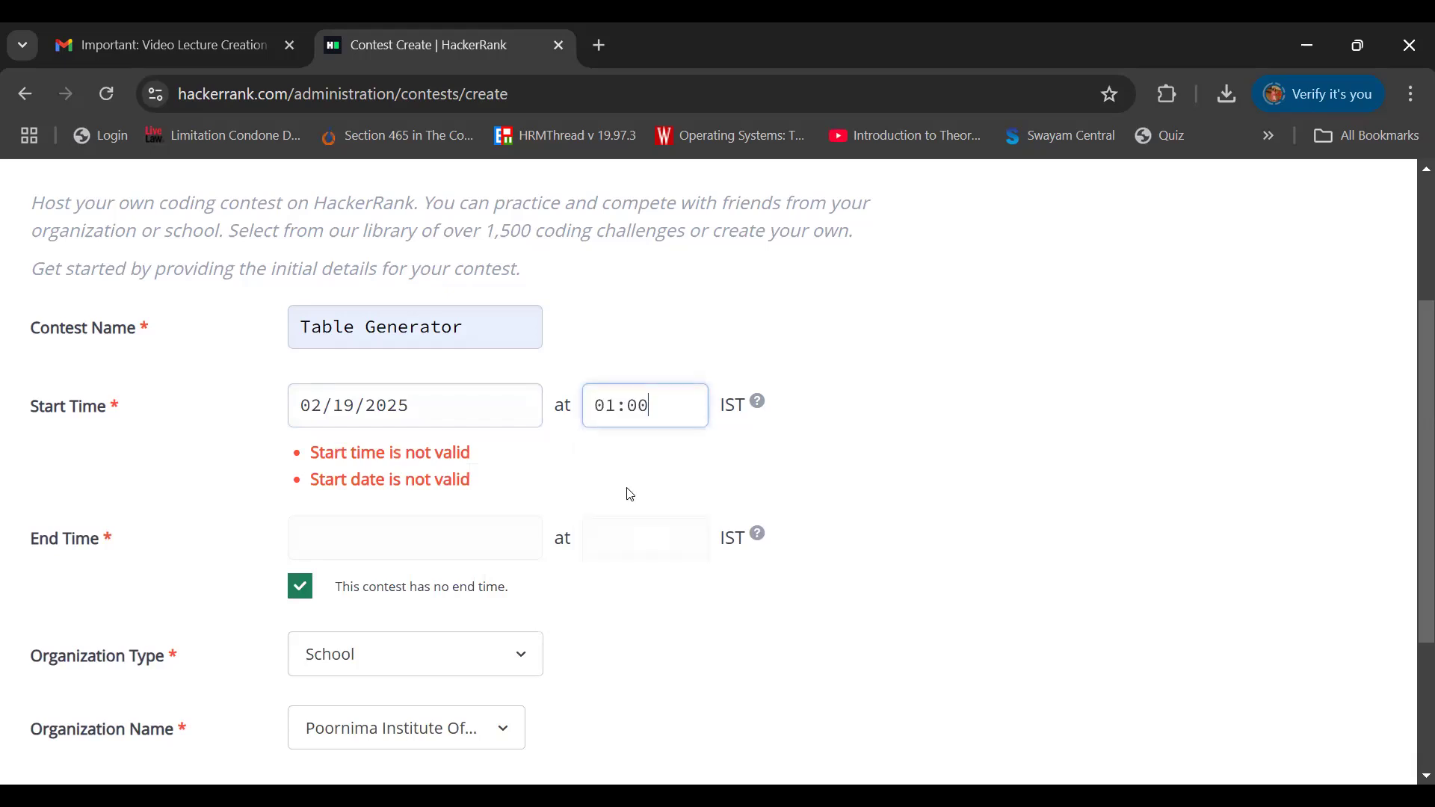
# Try to create the Table Generator contest again and return to the list of managed contests
pyautogui.scroll(-3, 362, 657)
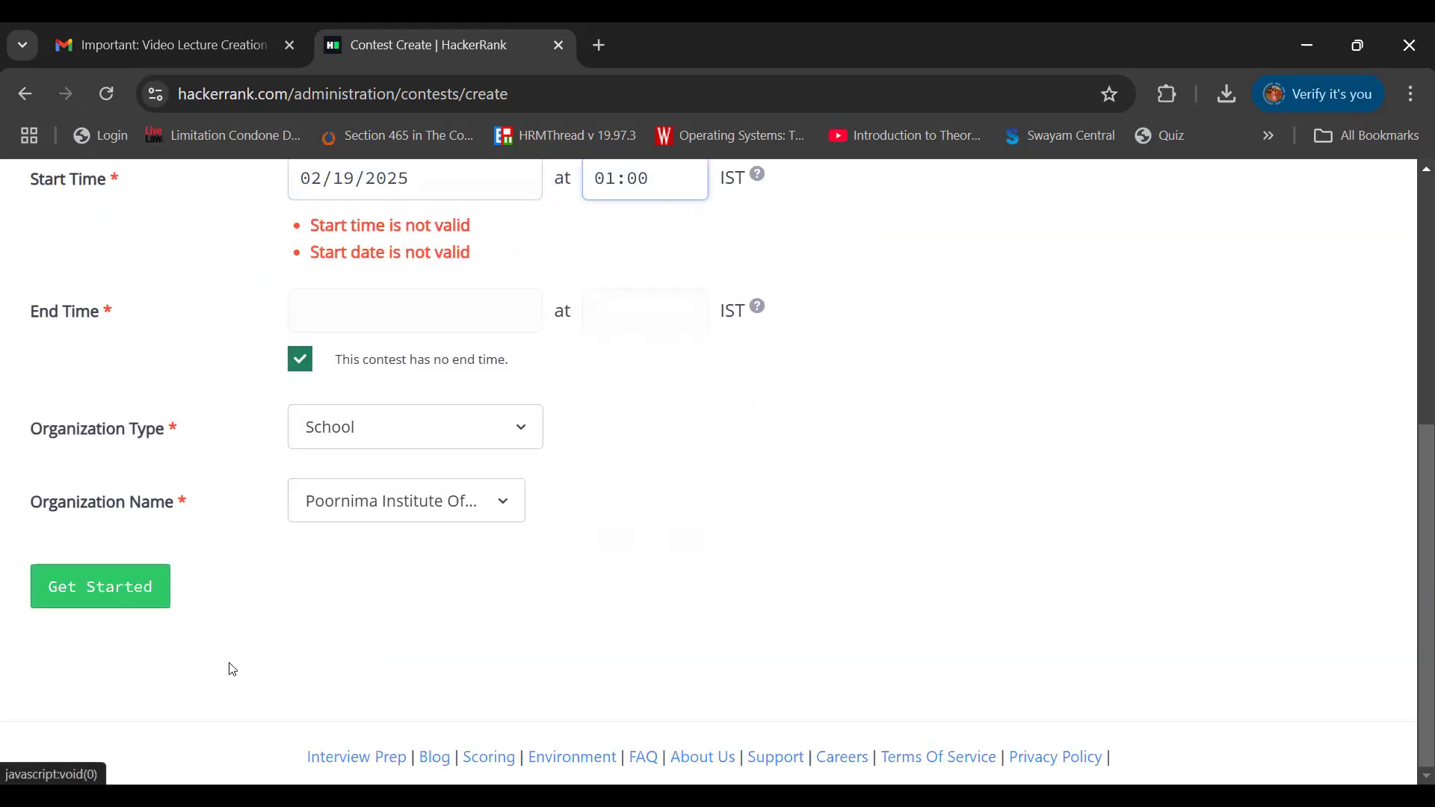
pyautogui.click(126, 596)
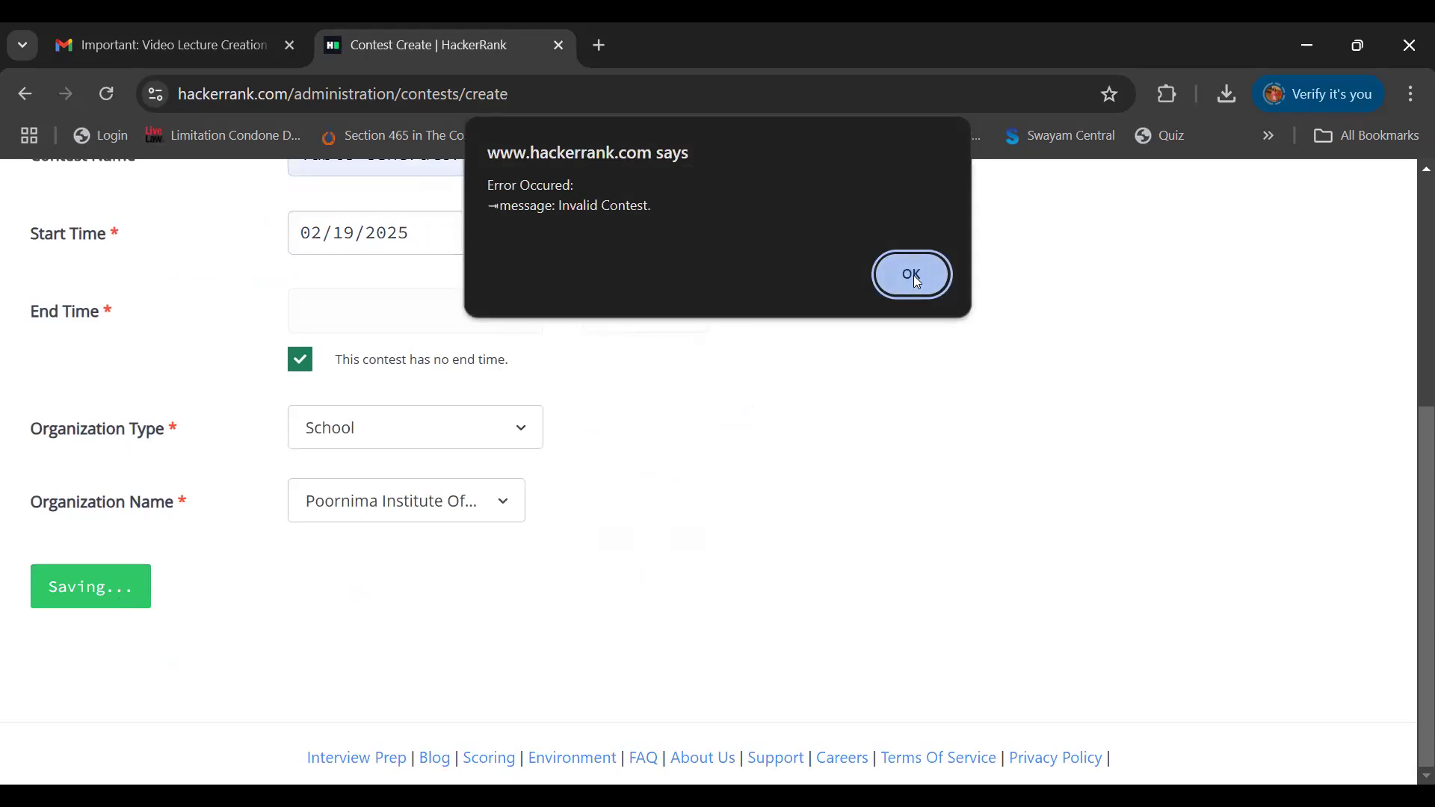
pyautogui.click(913, 275)
pyautogui.scroll(5, 277, 515)
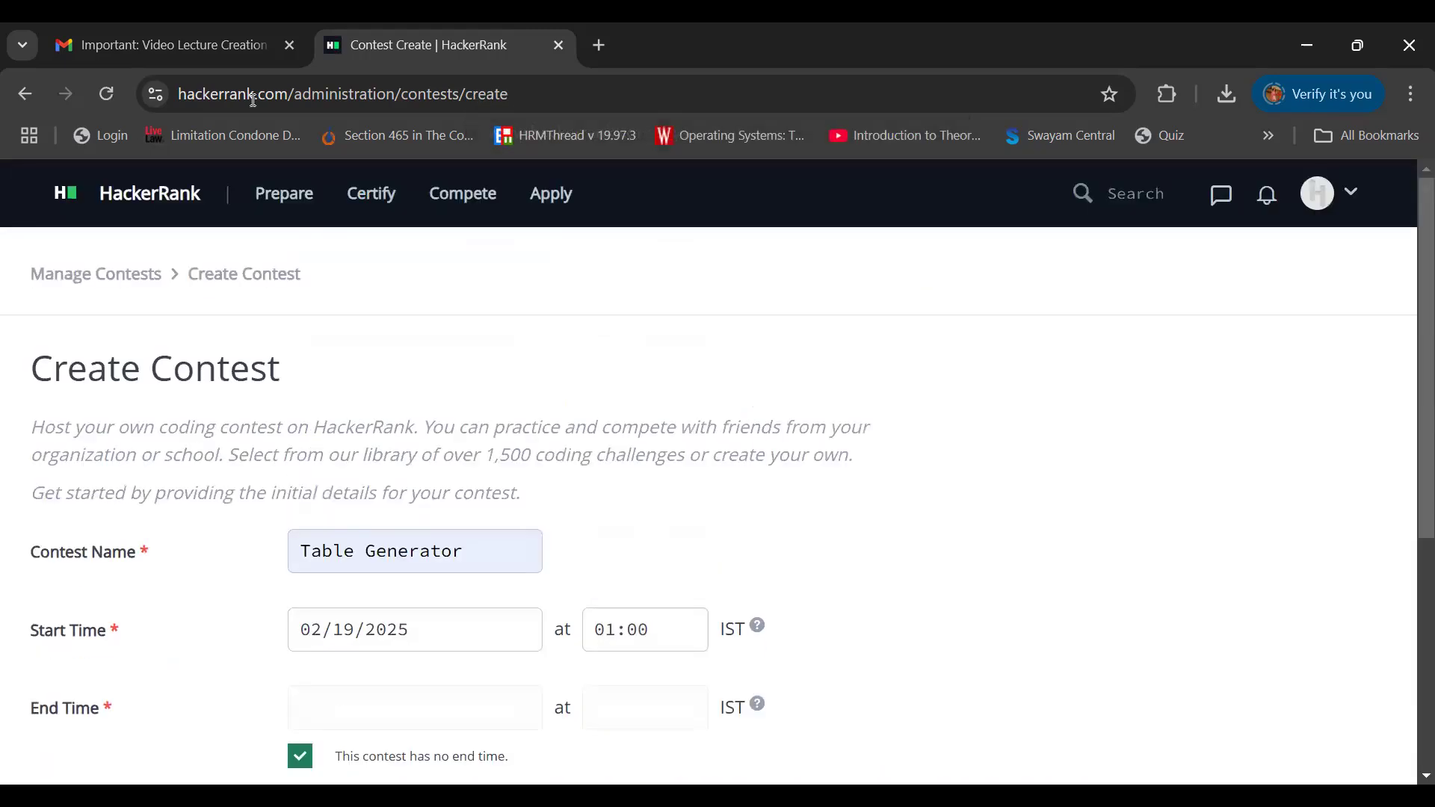
pyautogui.click(75, 282)
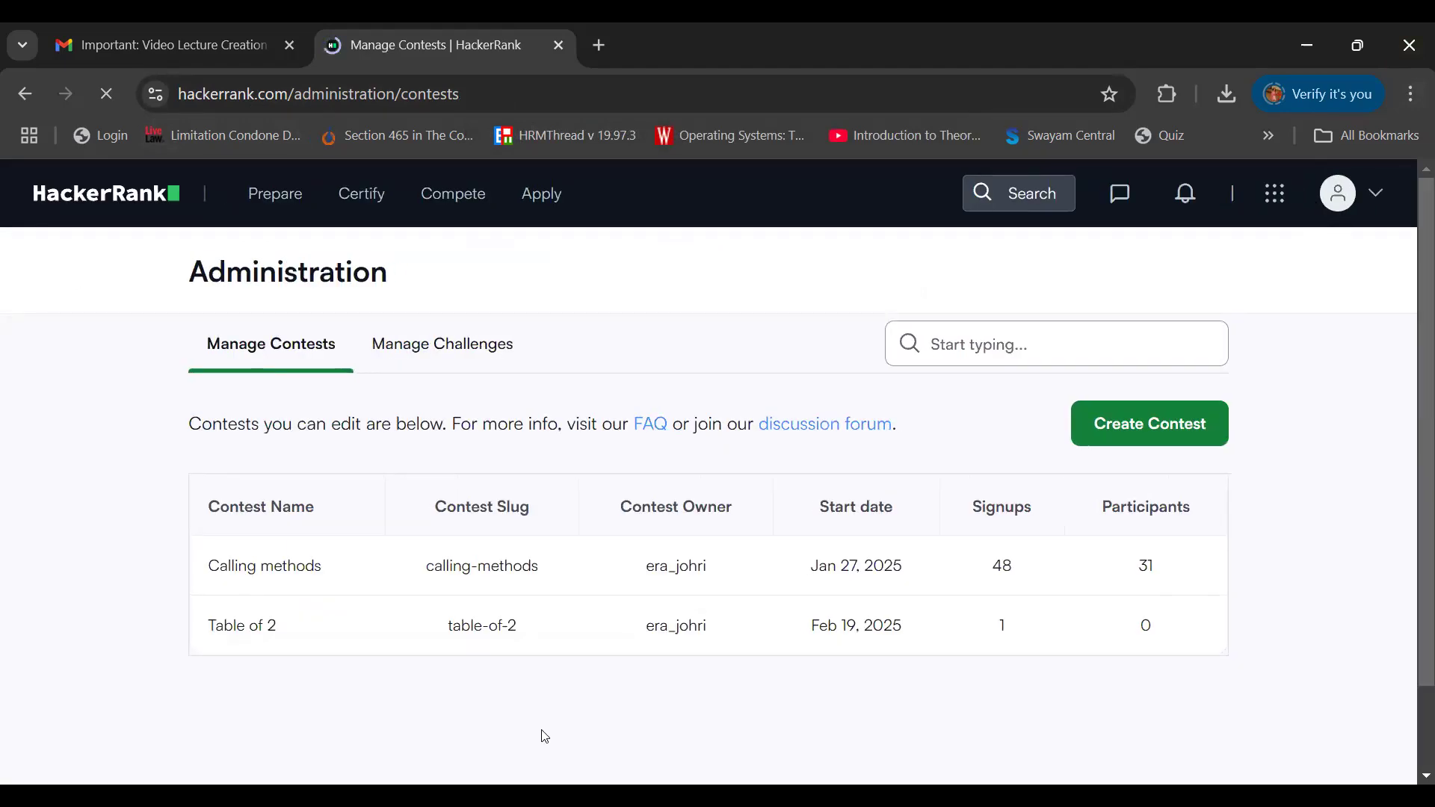
# Open the Table Generator 2 challenge for editing from the administration's list of challenges
pyautogui.click(1349, 211)
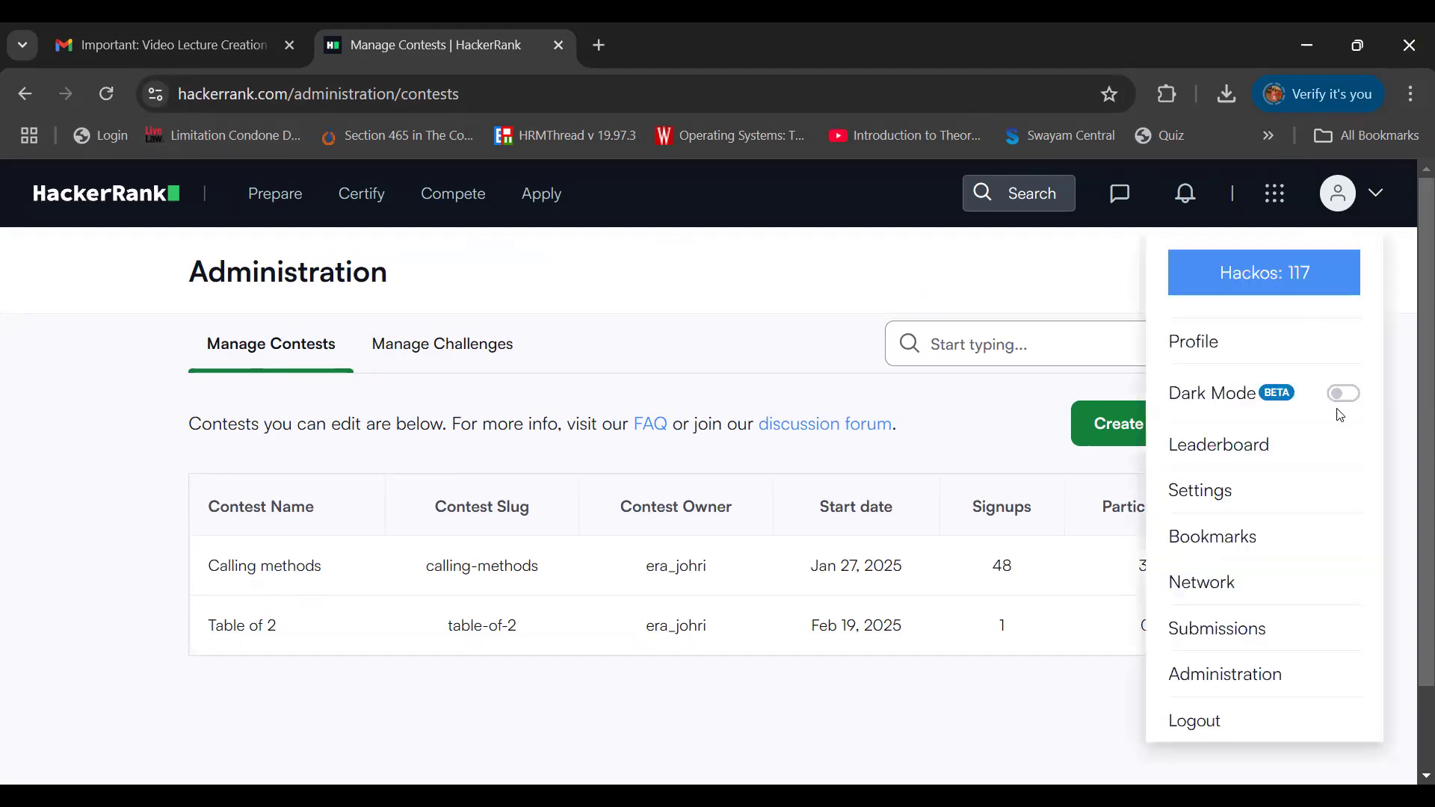
pyautogui.click(1192, 675)
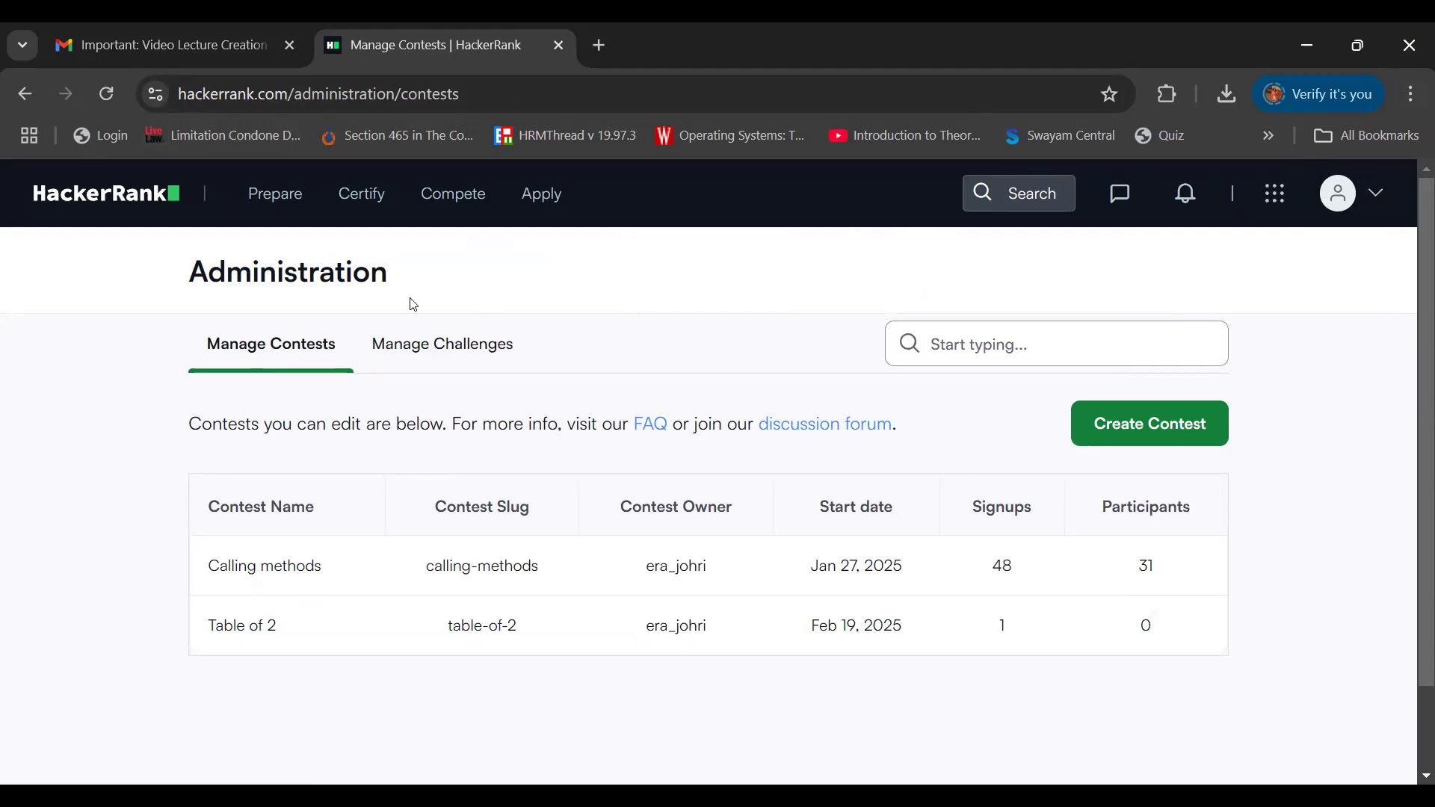
pyautogui.click(419, 353)
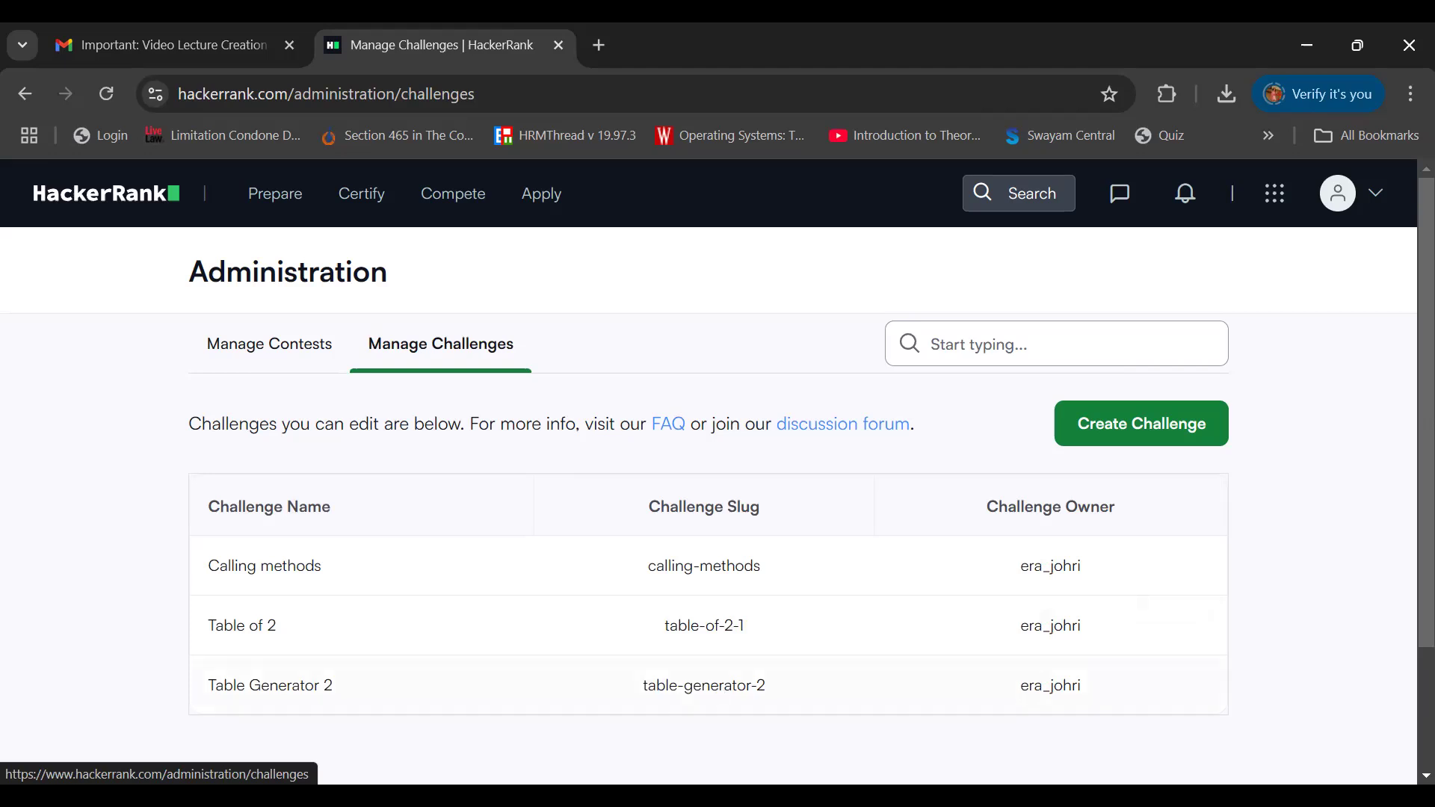
pyautogui.click(302, 706)
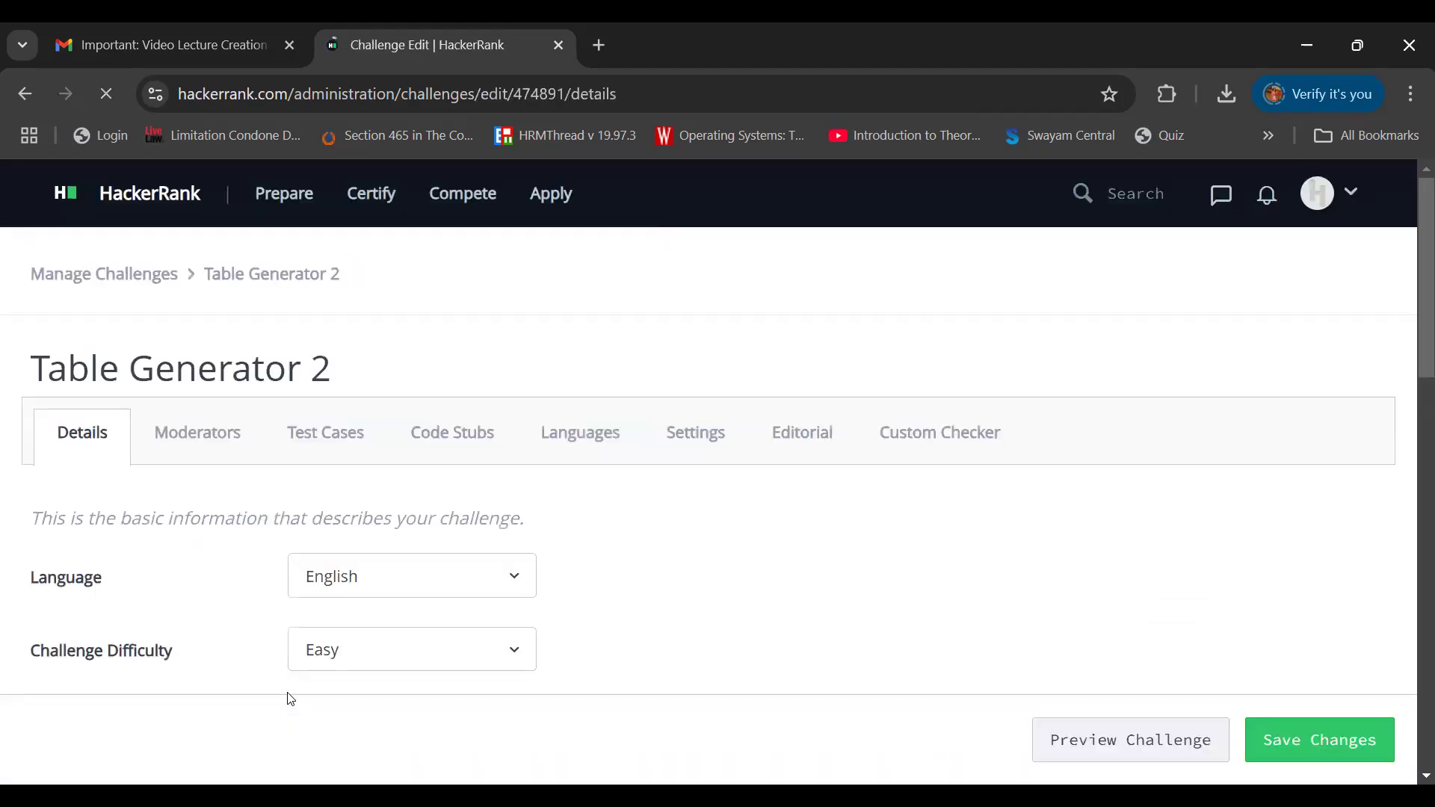
# Check the Table Generator 2 details from the challenge name through the output format and tags, and save the challenge
pyautogui.scroll(-3, 290, 692)
pyautogui.scroll(-15, 289, 692)
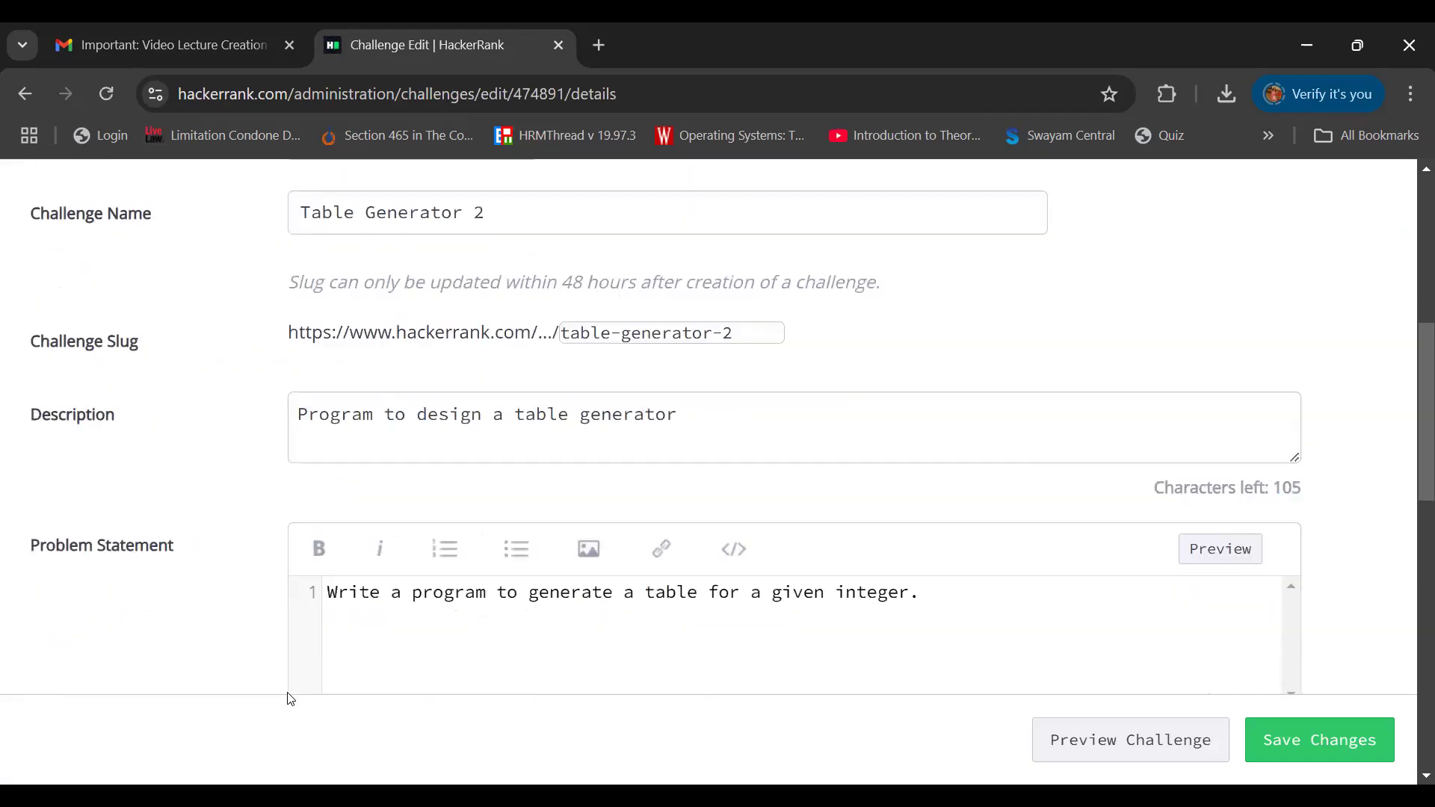
pyautogui.scroll(-2, 290, 699)
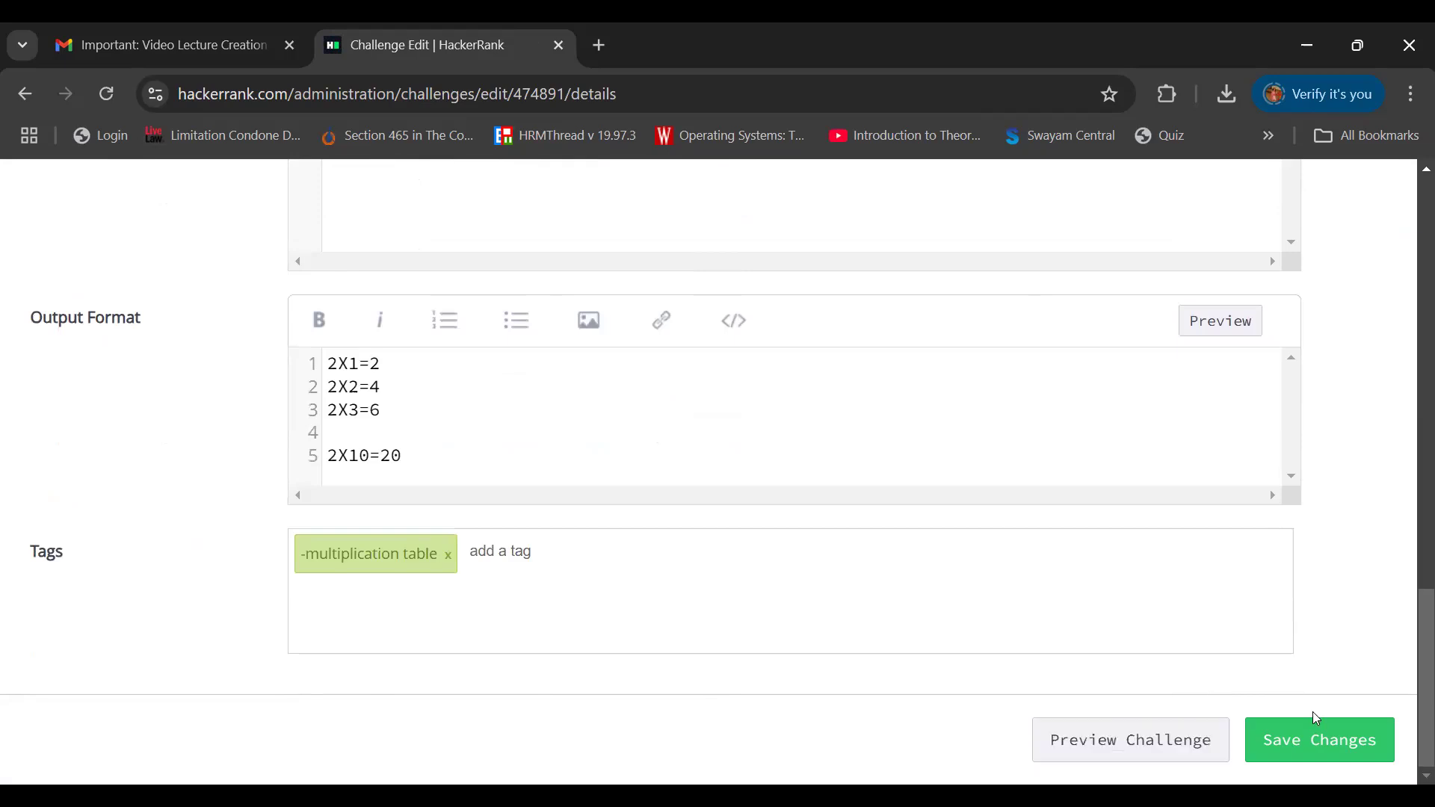
pyautogui.click(1301, 751)
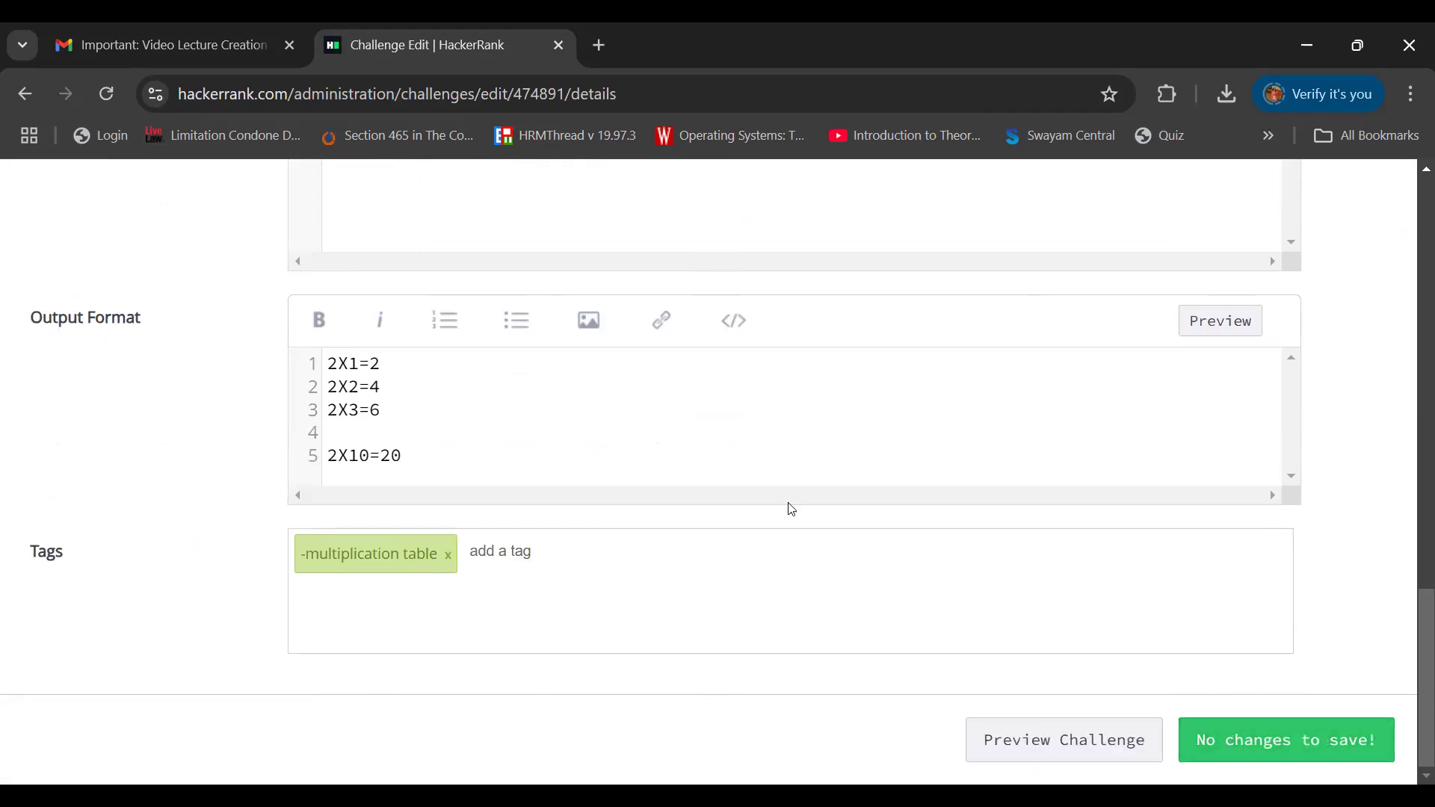
# Leave the Table Generator 2 details and return to the list of managed challenges
pyautogui.scroll(12, 788, 506)
pyautogui.scroll(2, 791, 509)
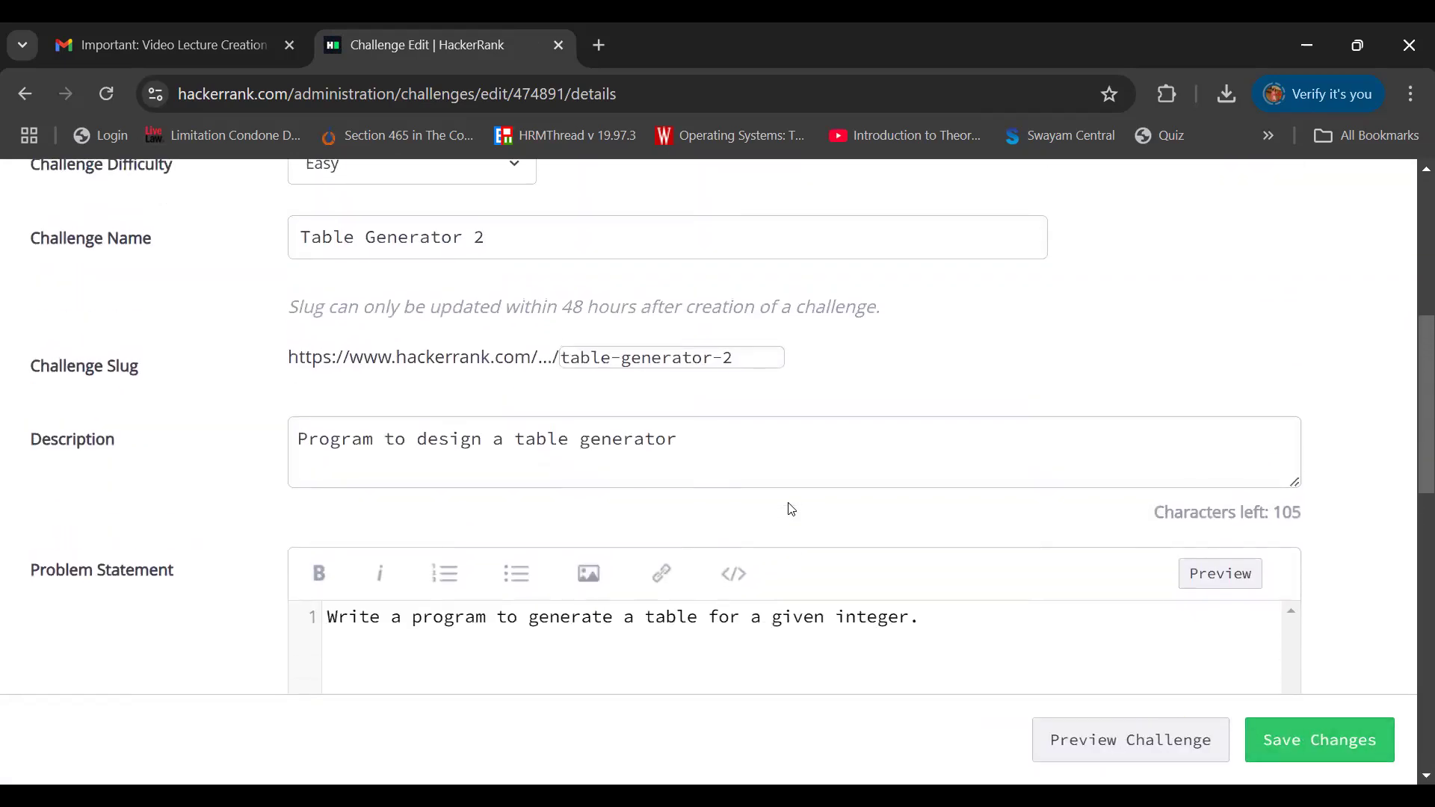
pyautogui.scroll(8, 791, 509)
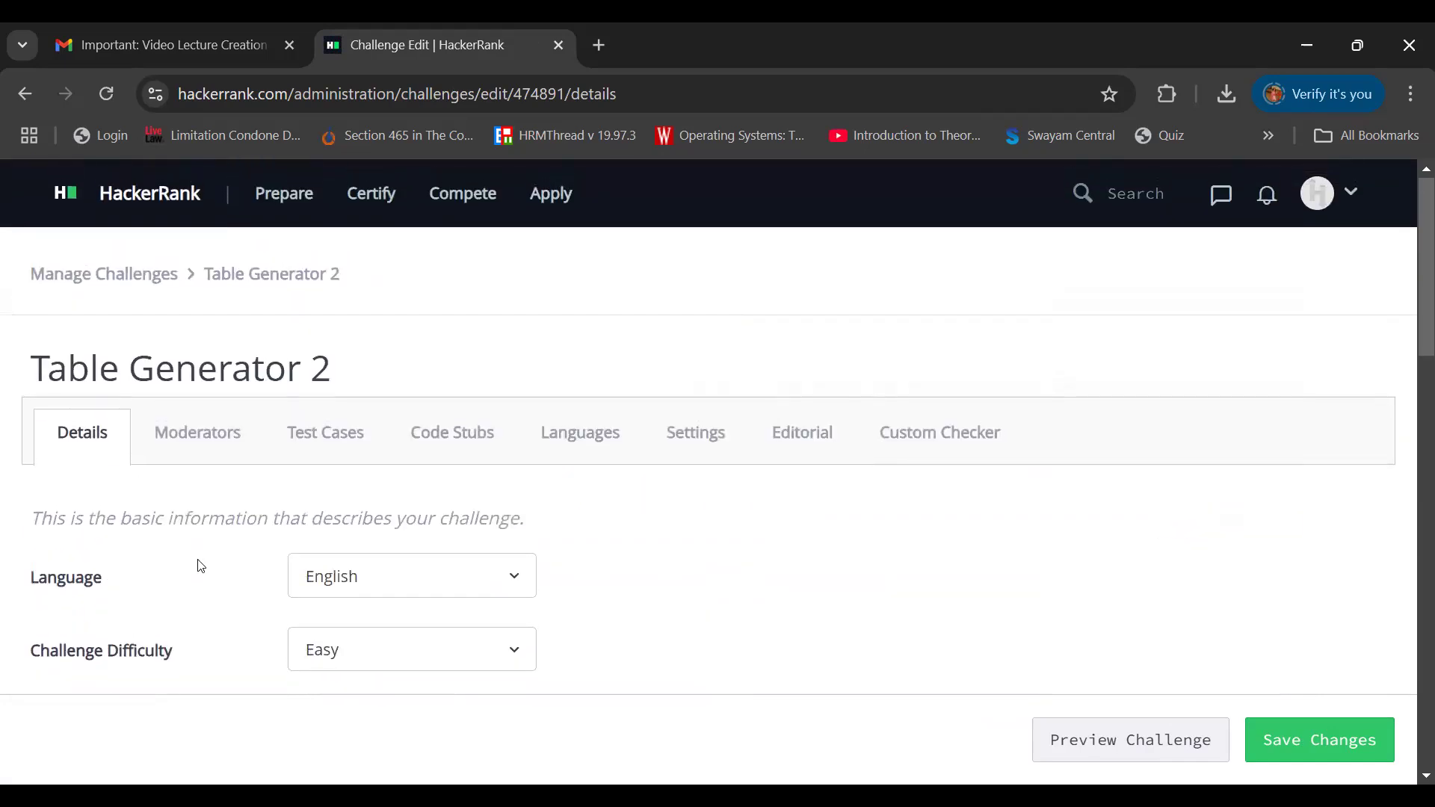
pyautogui.click(129, 276)
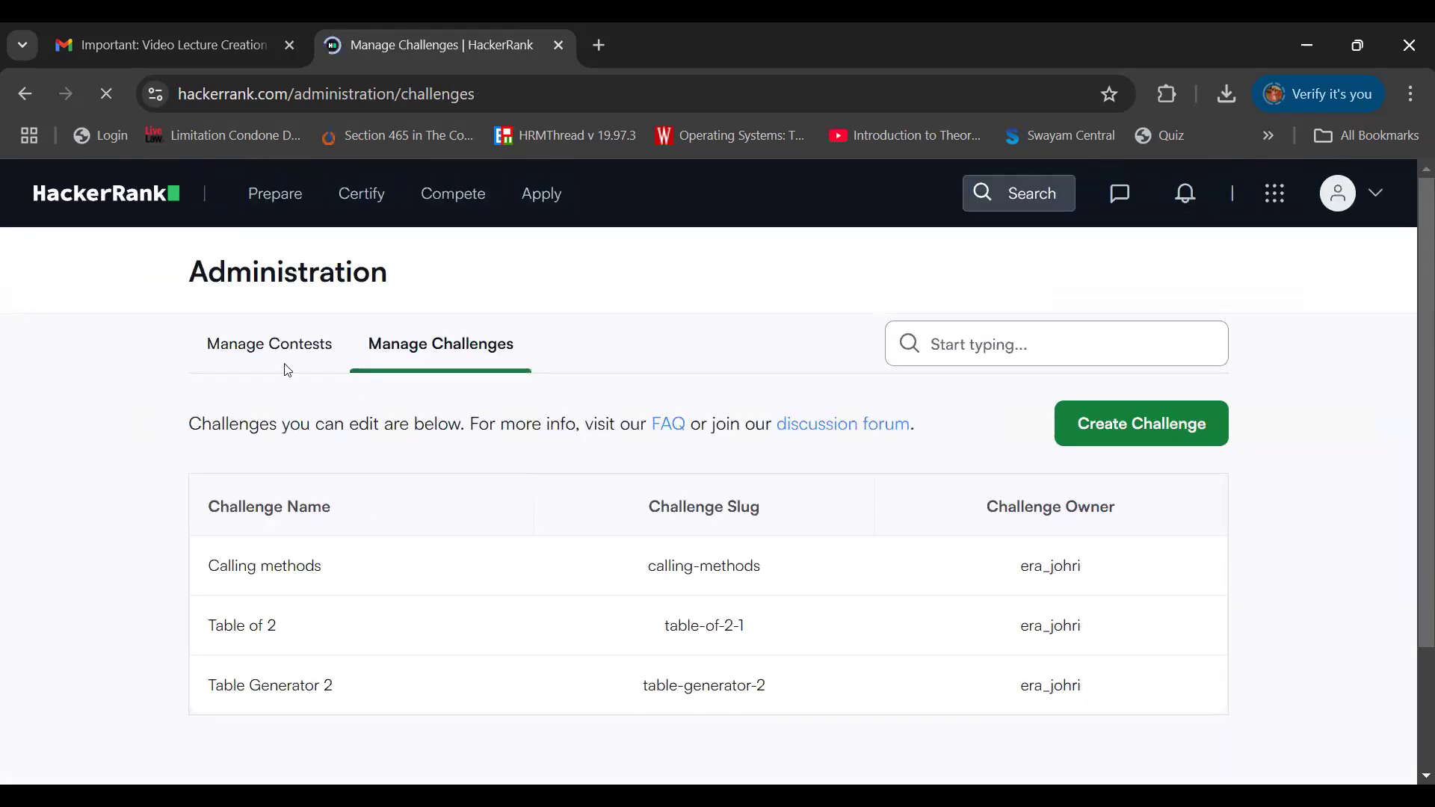
# Start a new contest from the list of managed contests and name it Table of 2
pyautogui.click(256, 346)
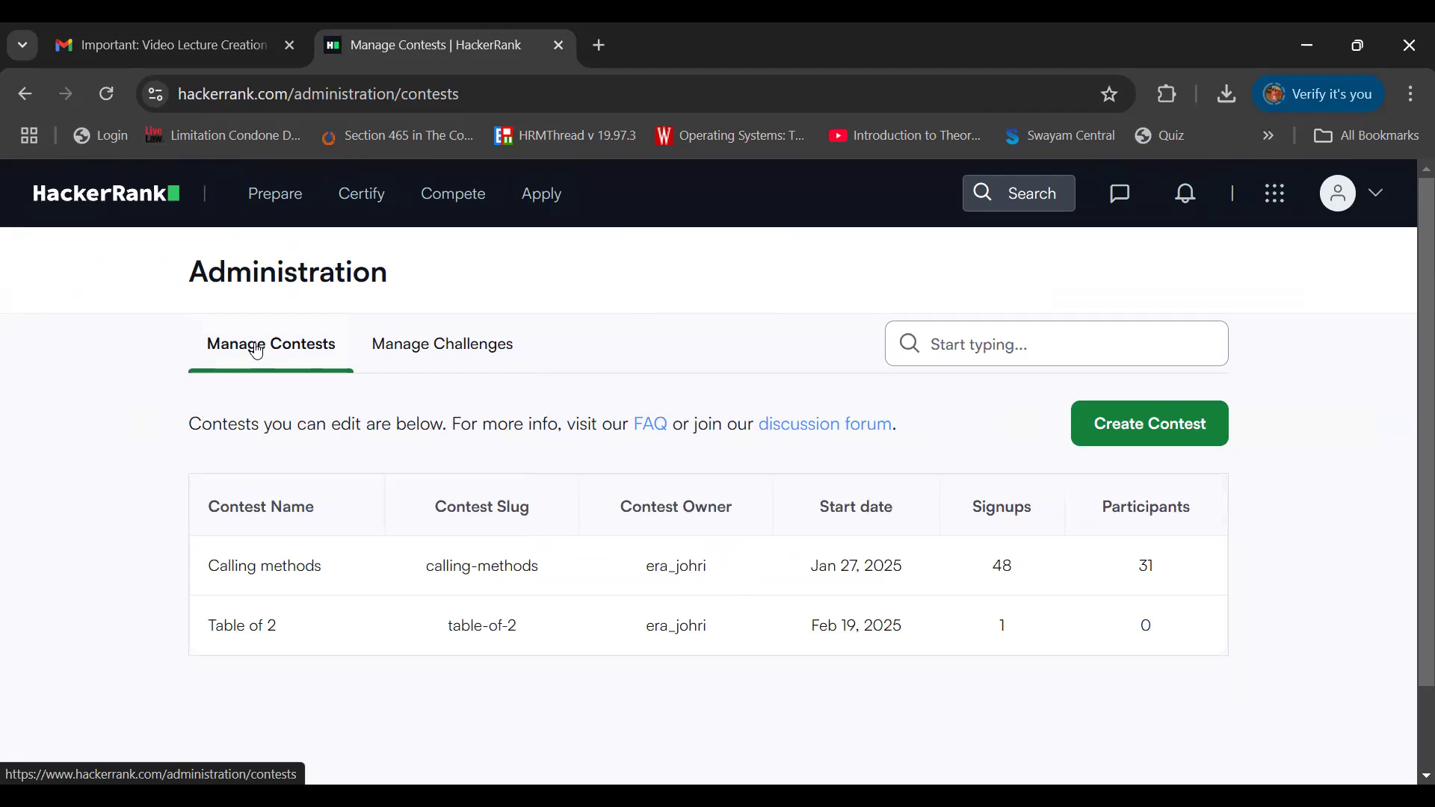
pyautogui.click(1145, 426)
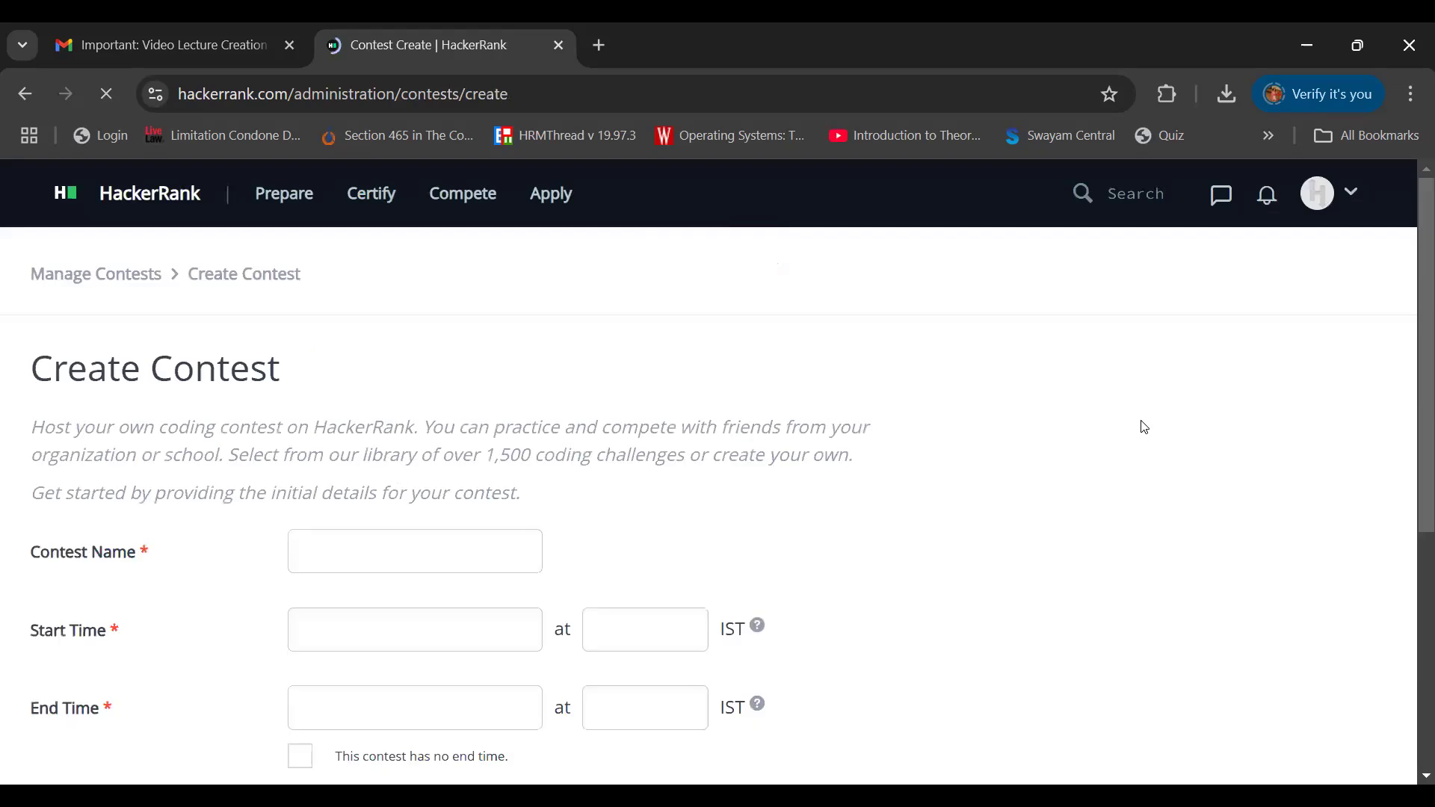
pyautogui.scroll(-5, 1144, 427)
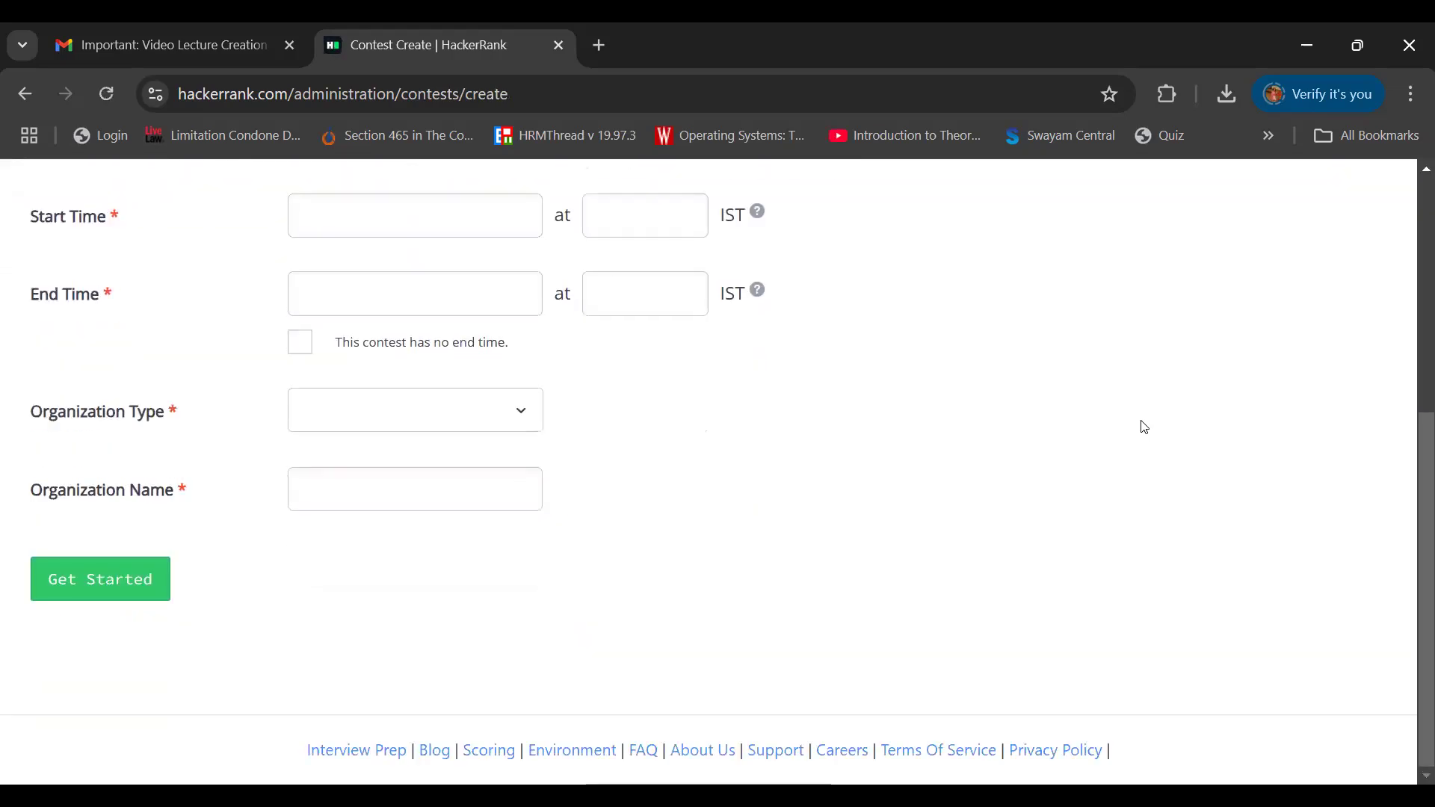
pyautogui.scroll(4, 1144, 427)
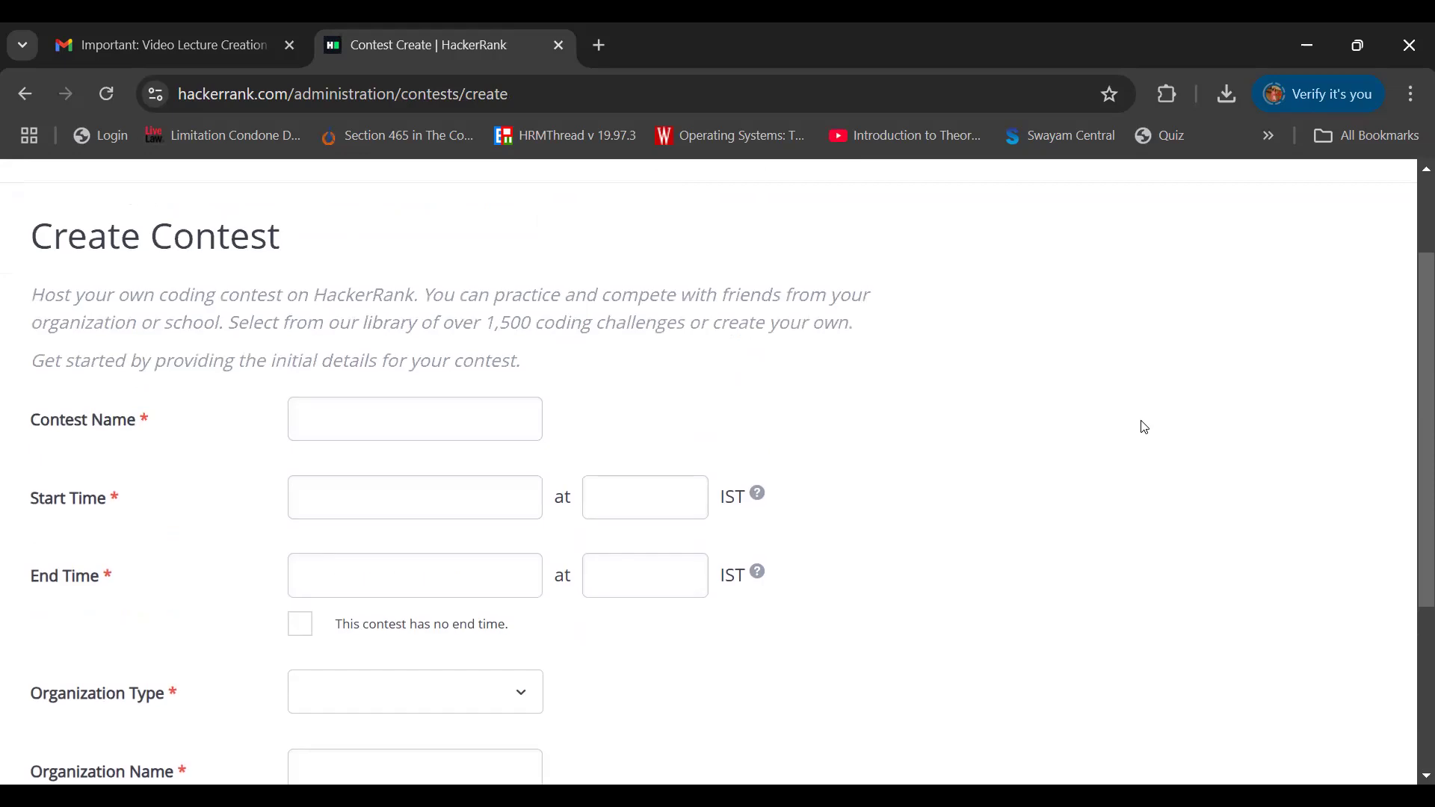
pyautogui.click(407, 428)
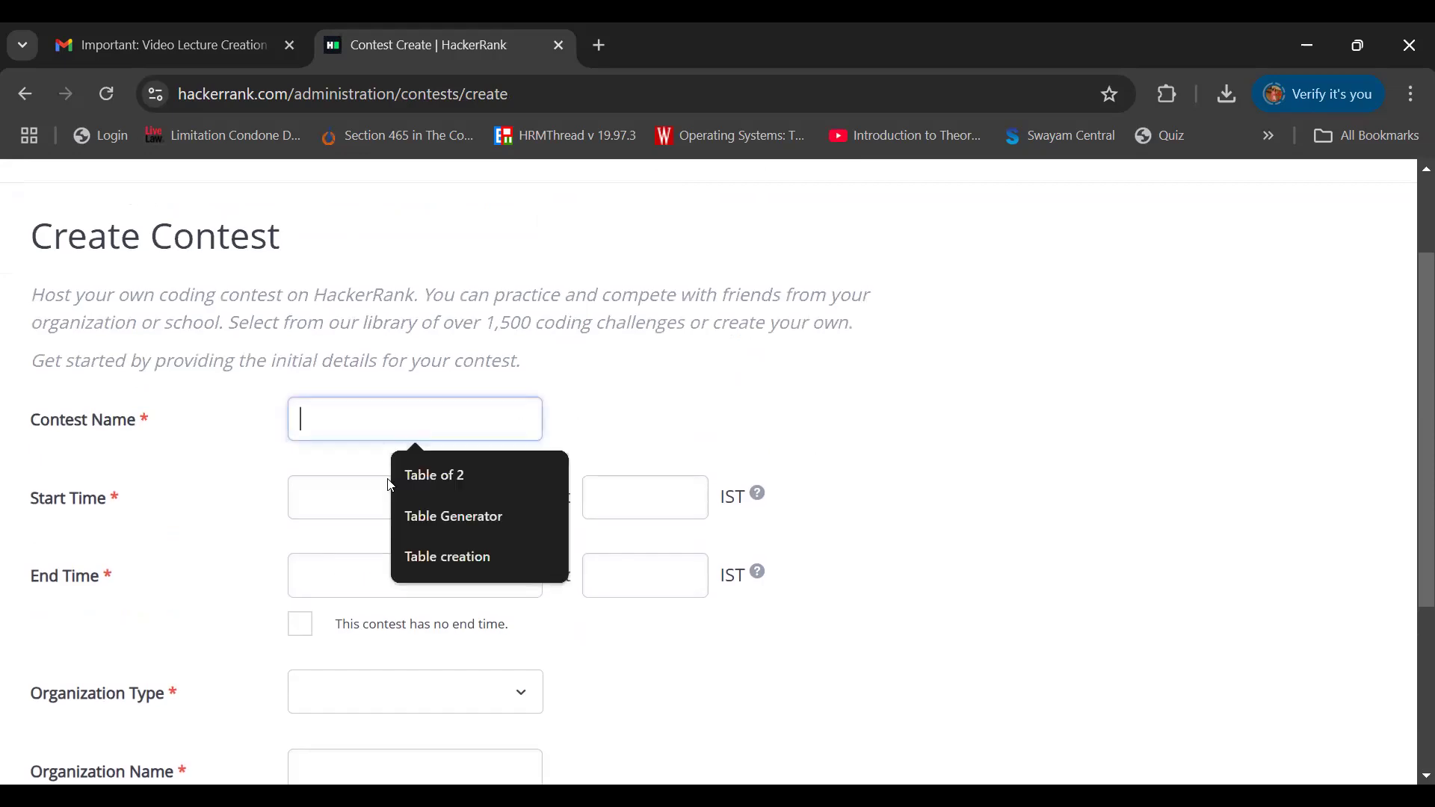
pyautogui.click(433, 478)
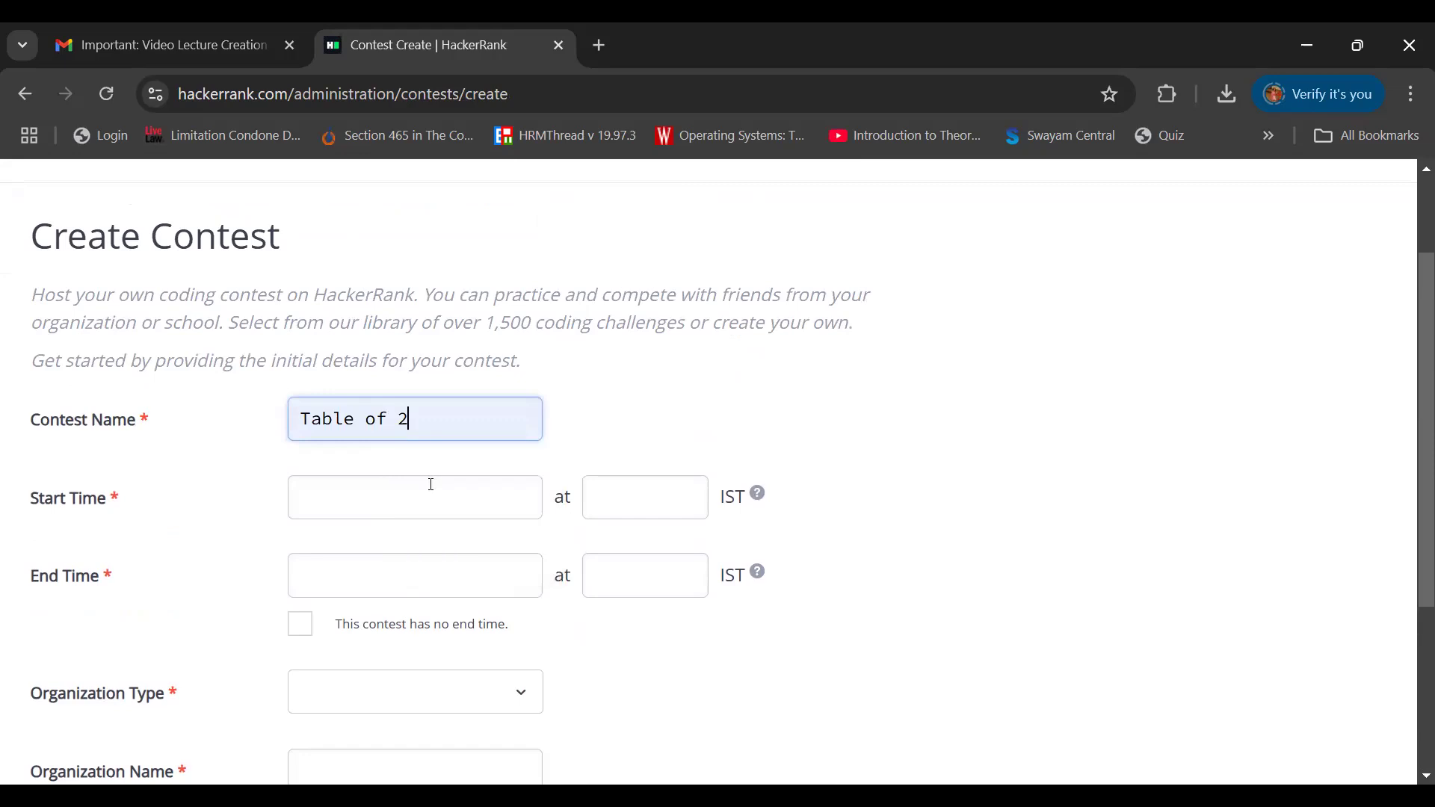
# Set the contest to start on 02/19/2025 at 00:30 and end on 02/19/2025 at 01:00
pyautogui.click(369, 501)
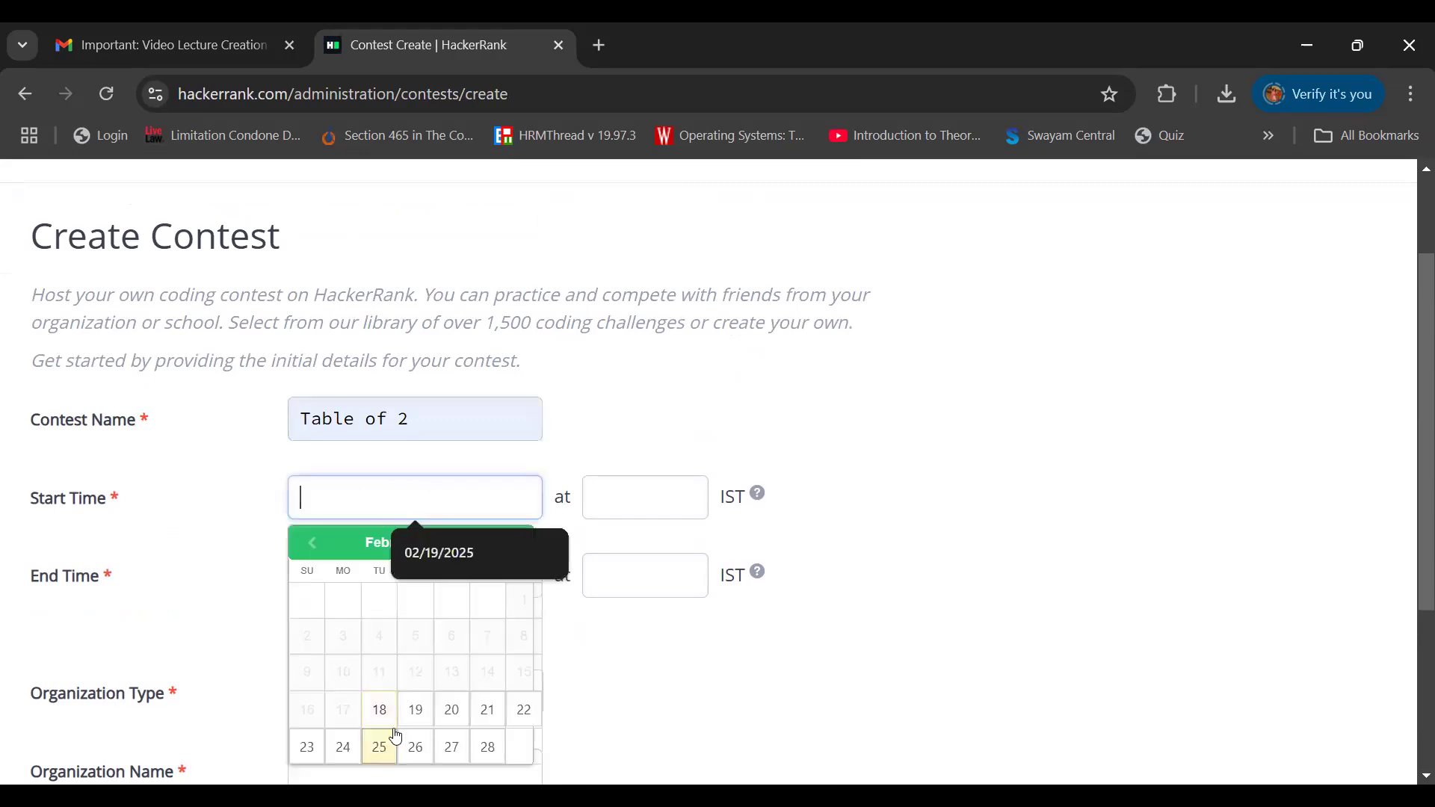
pyautogui.click(412, 714)
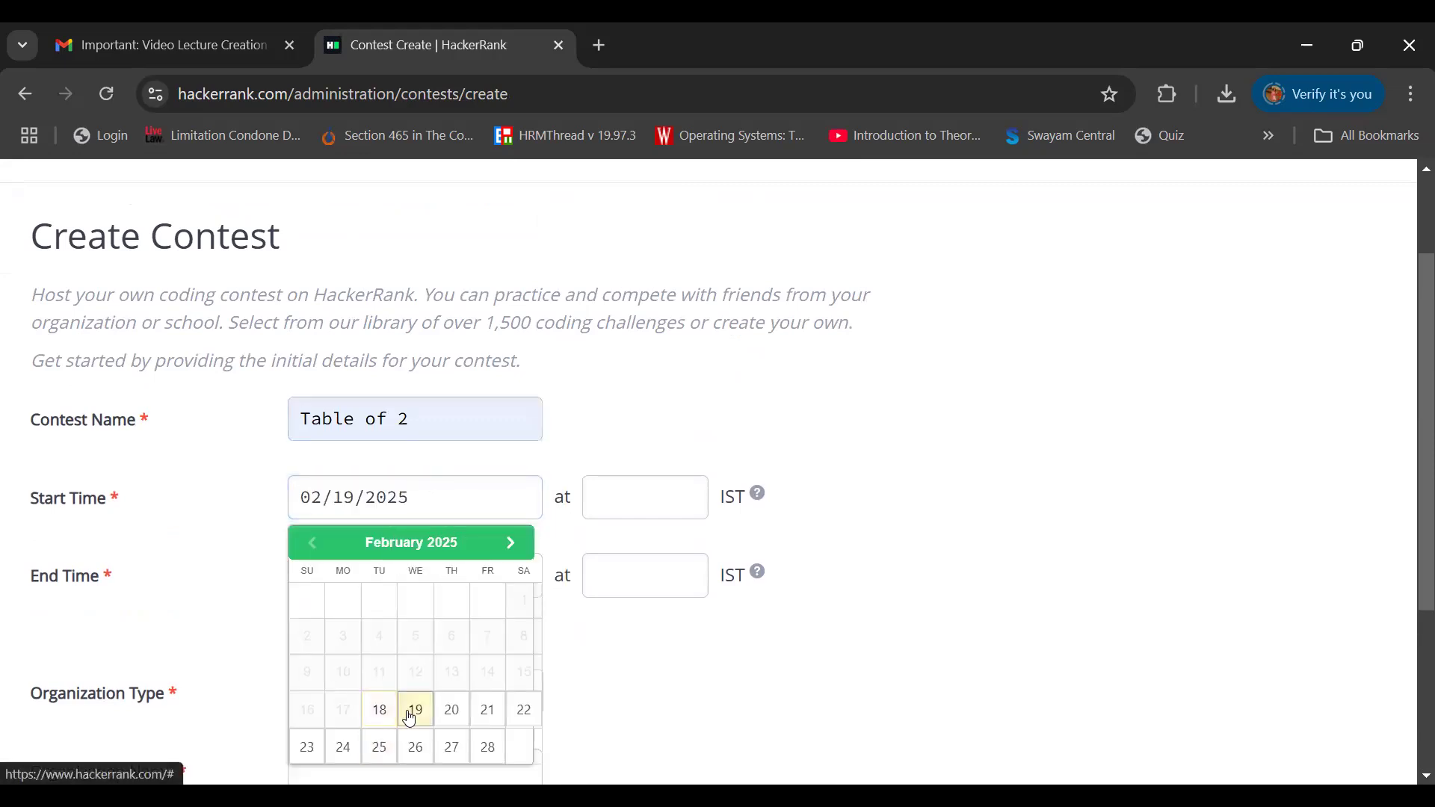
pyautogui.click(640, 498)
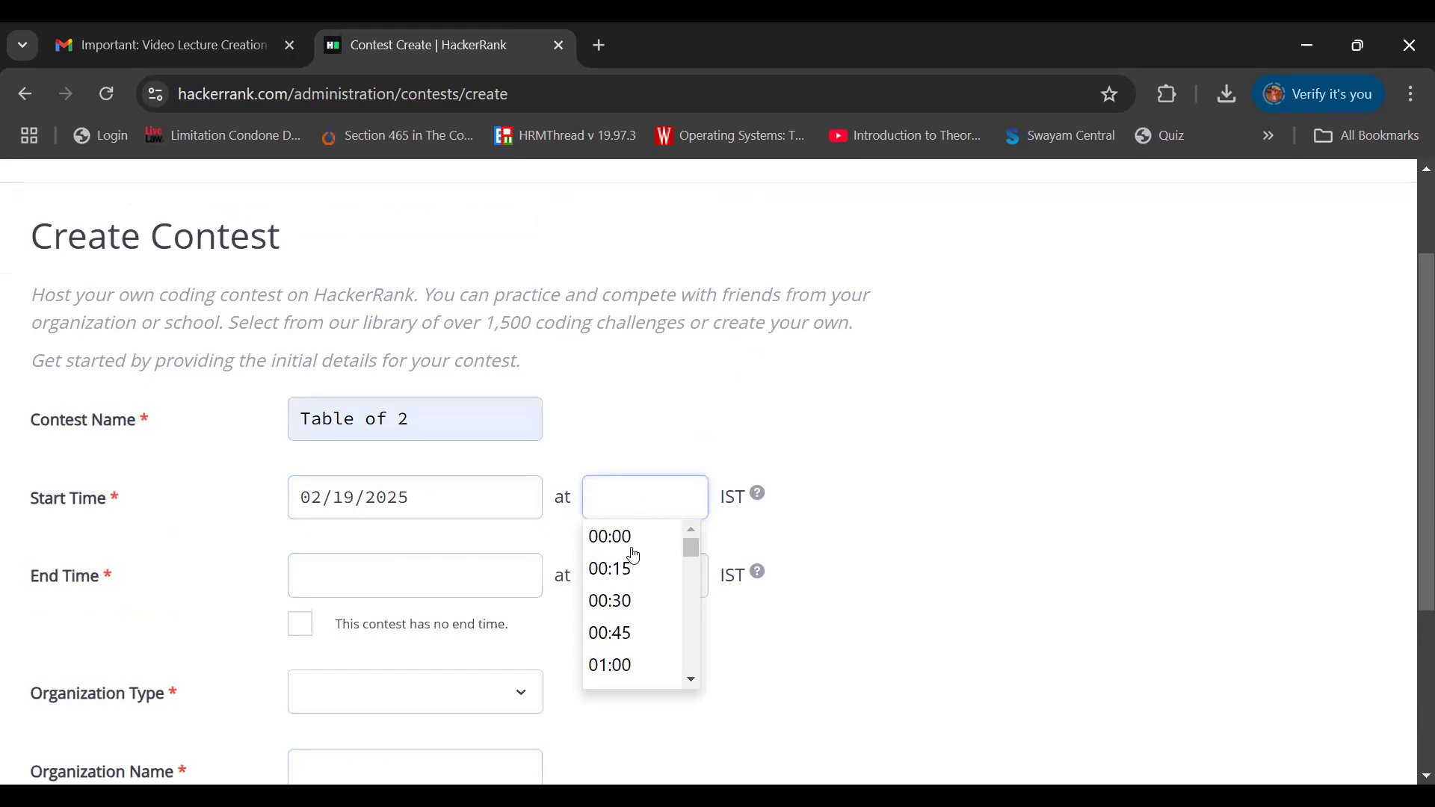
pyautogui.click(624, 609)
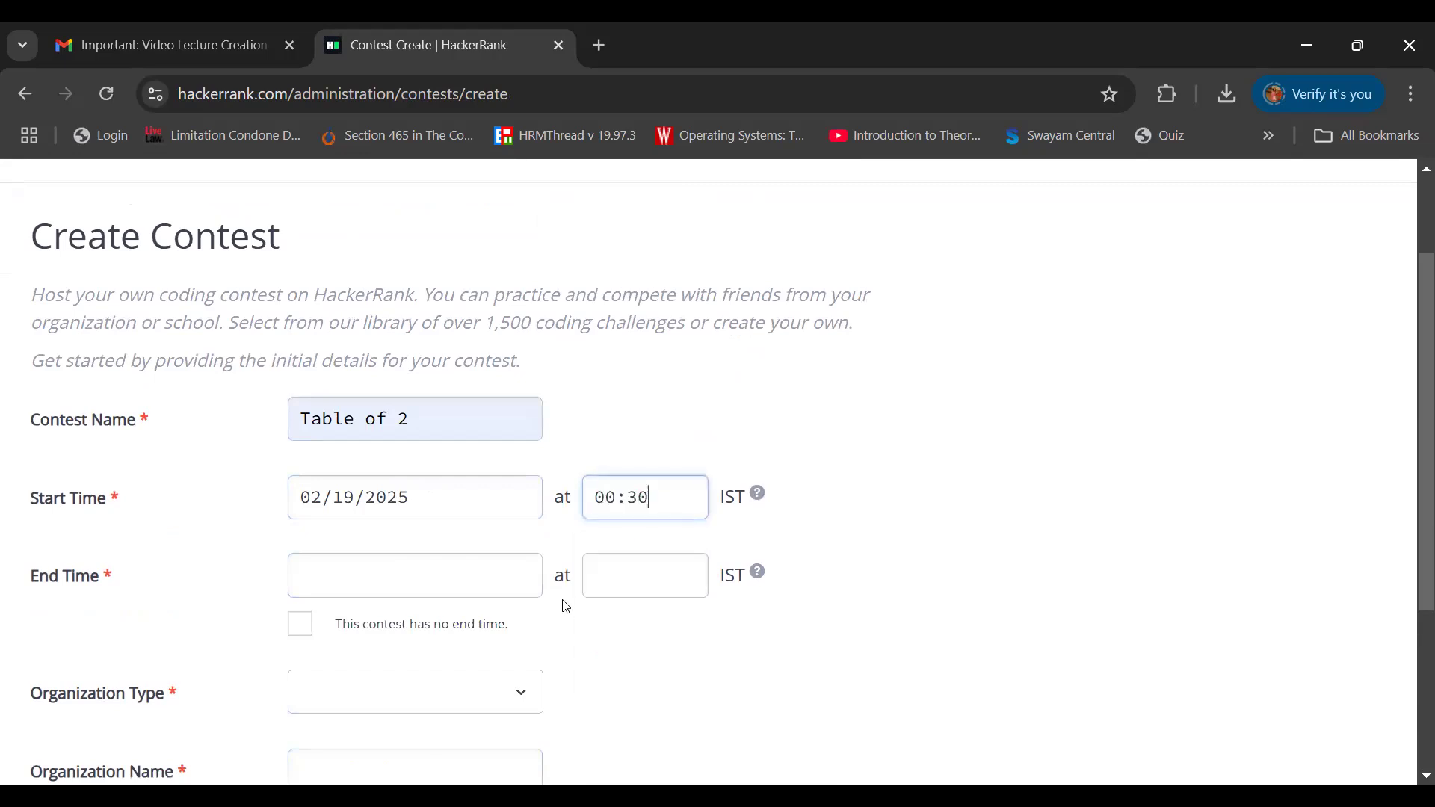
pyautogui.click(373, 577)
pyautogui.click(416, 503)
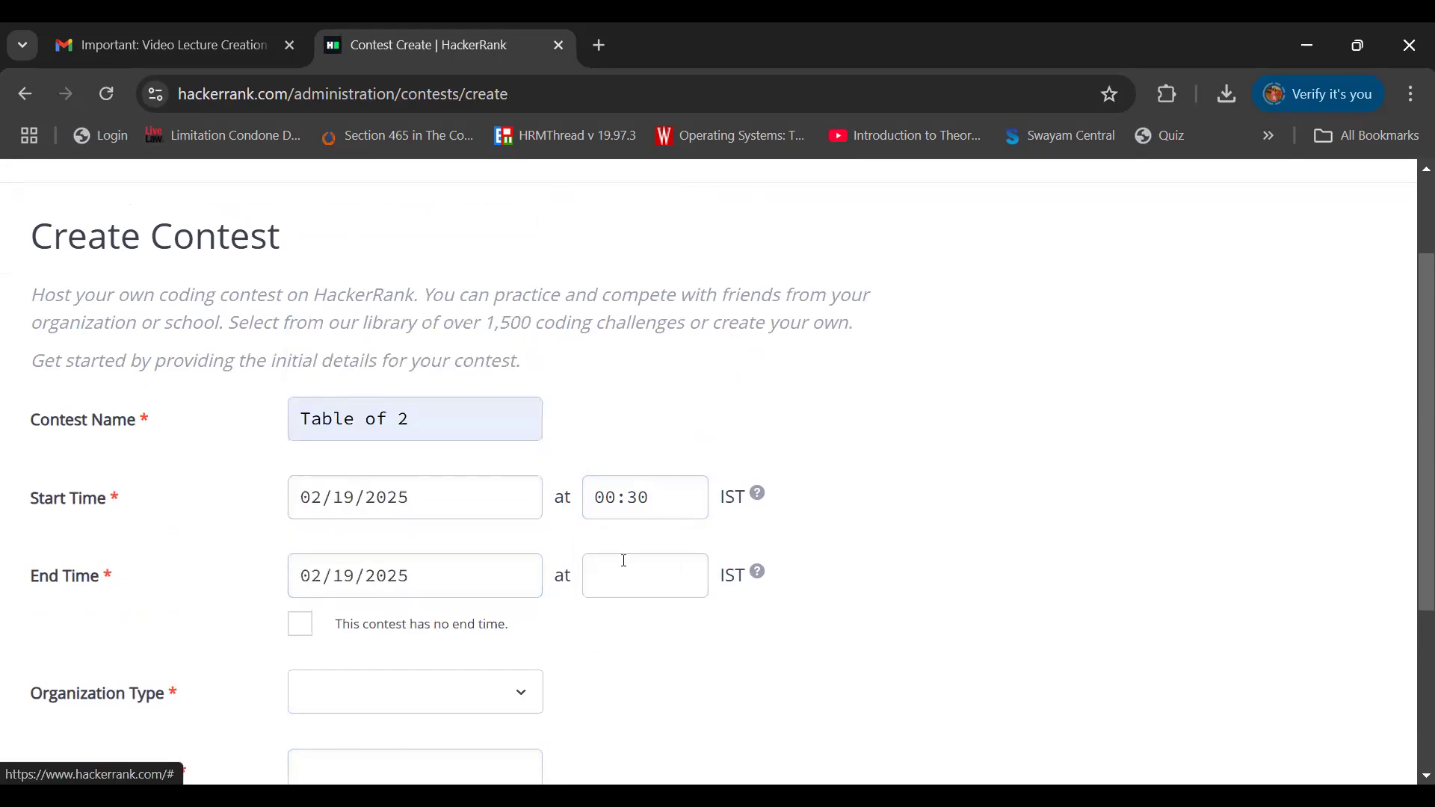
pyautogui.click(603, 577)
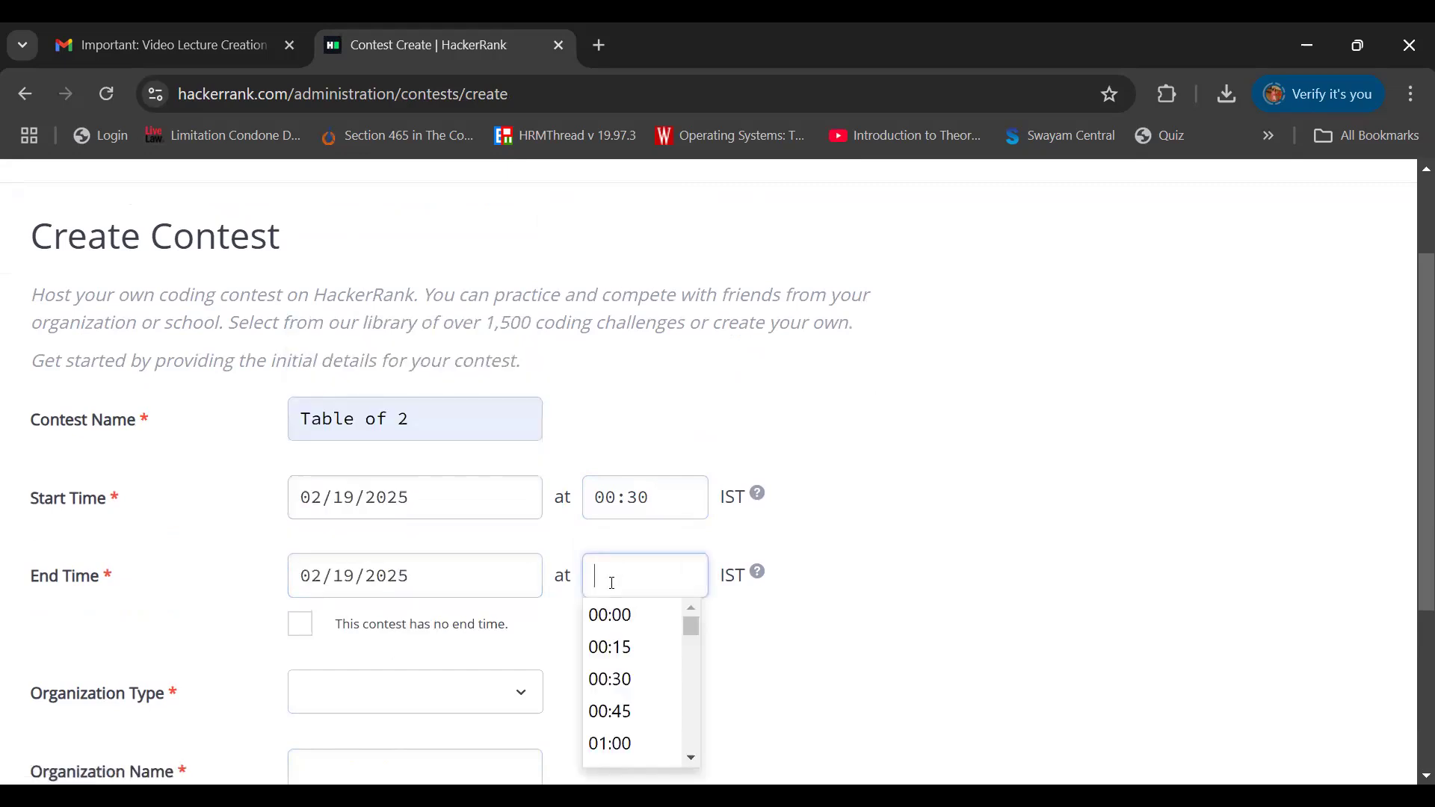
pyautogui.click(609, 741)
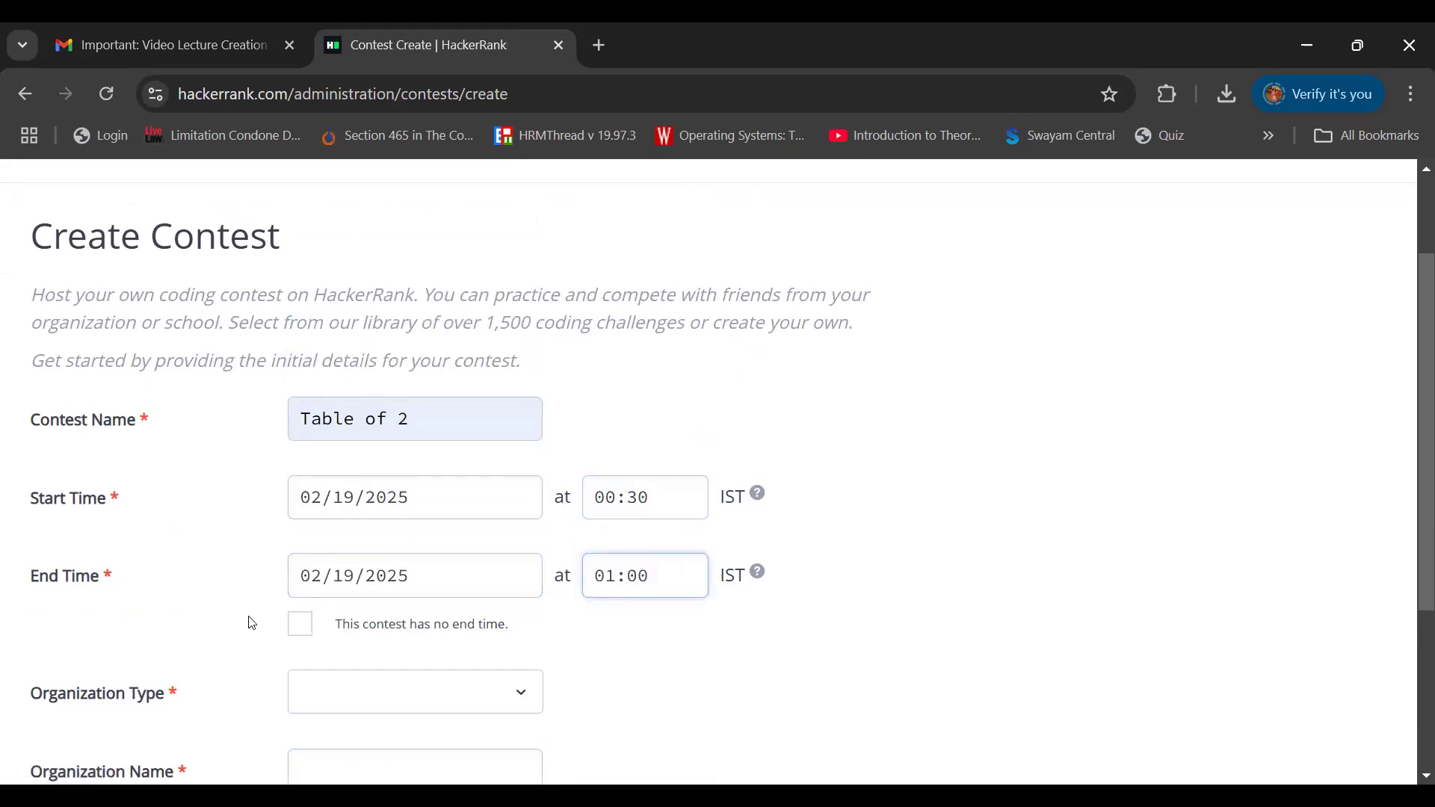
# Set the organization type to School and the organization name to Poornima Institute Of Engineering & Technology, and create the contest
pyautogui.scroll(-3, 252, 623)
pyautogui.click(412, 494)
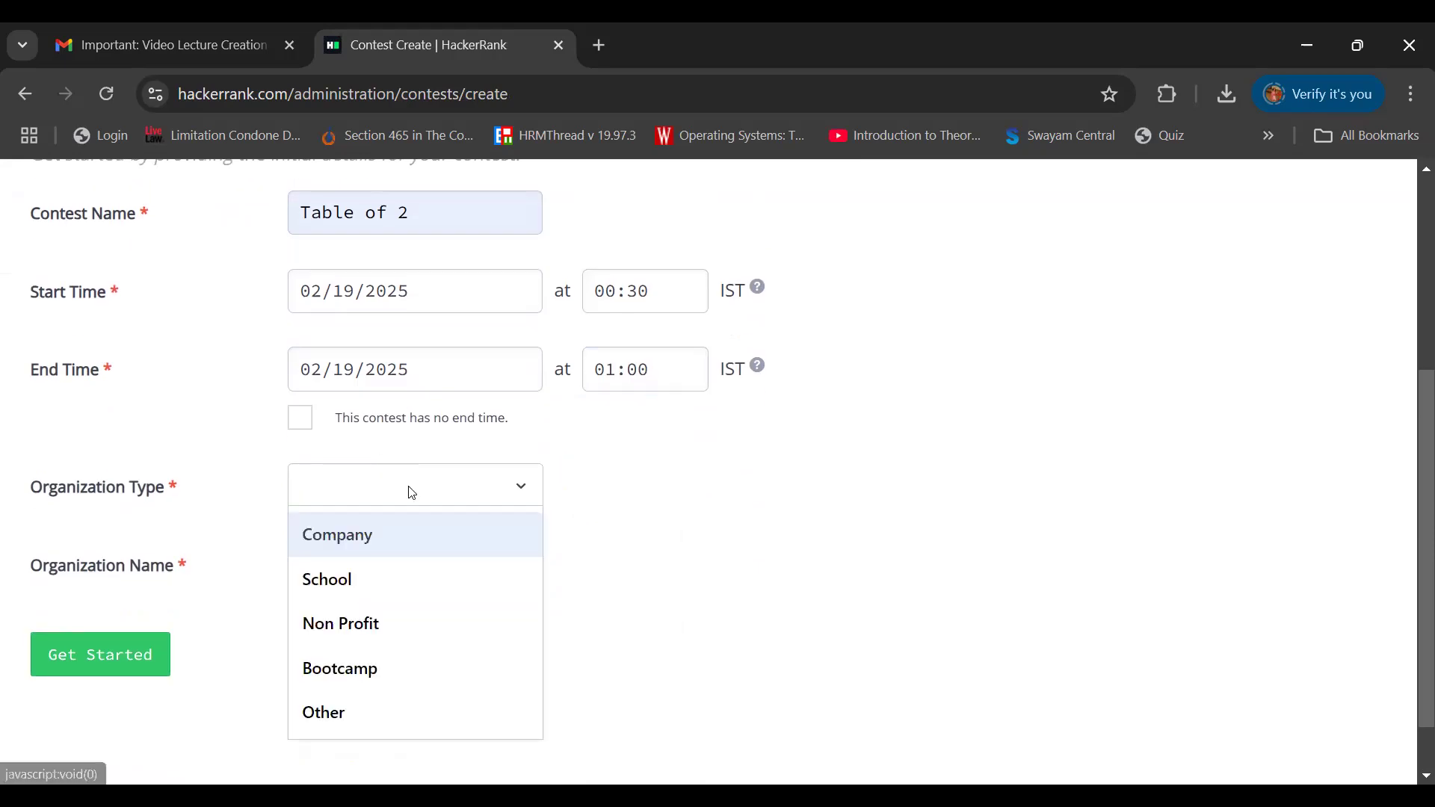
pyautogui.click(372, 591)
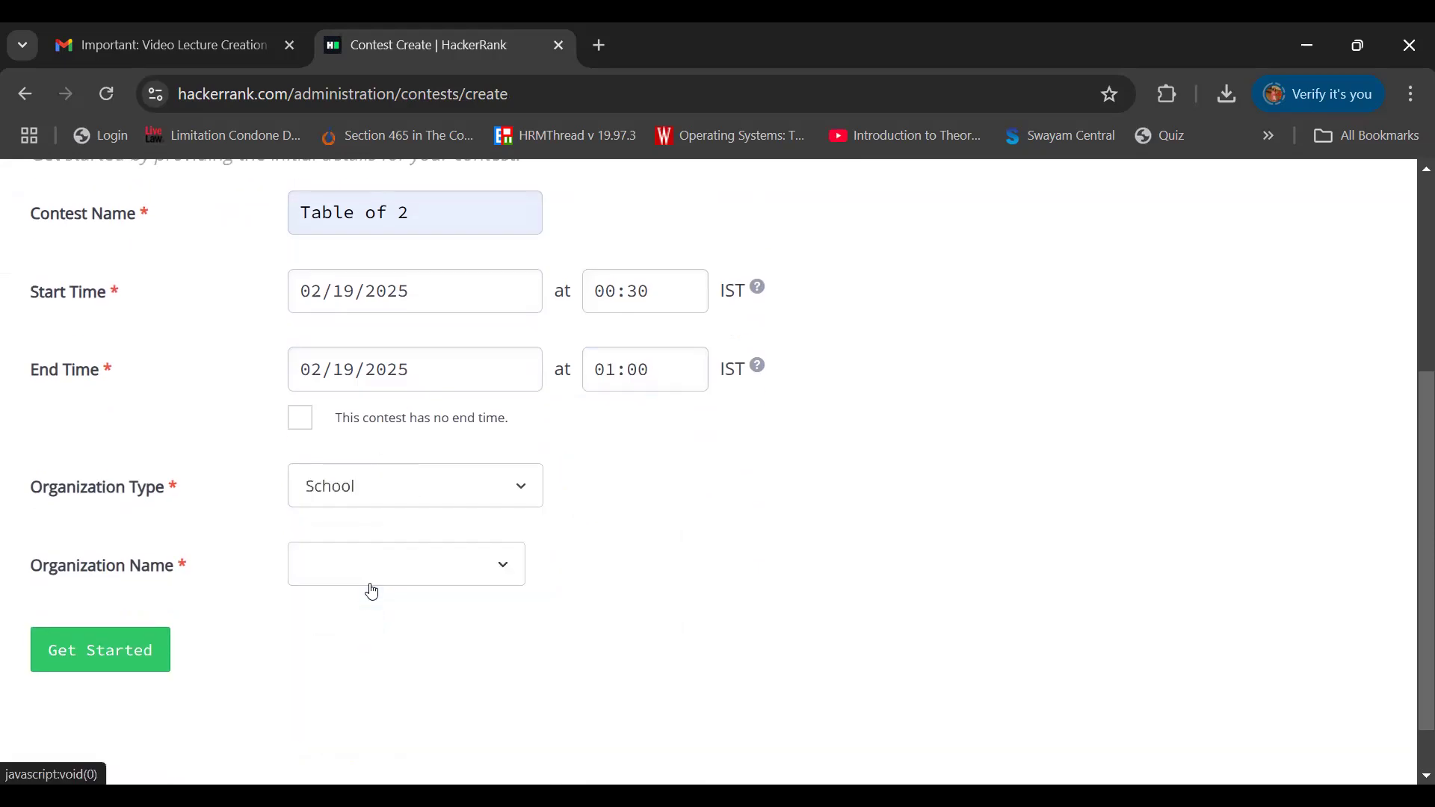
pyautogui.click(393, 573)
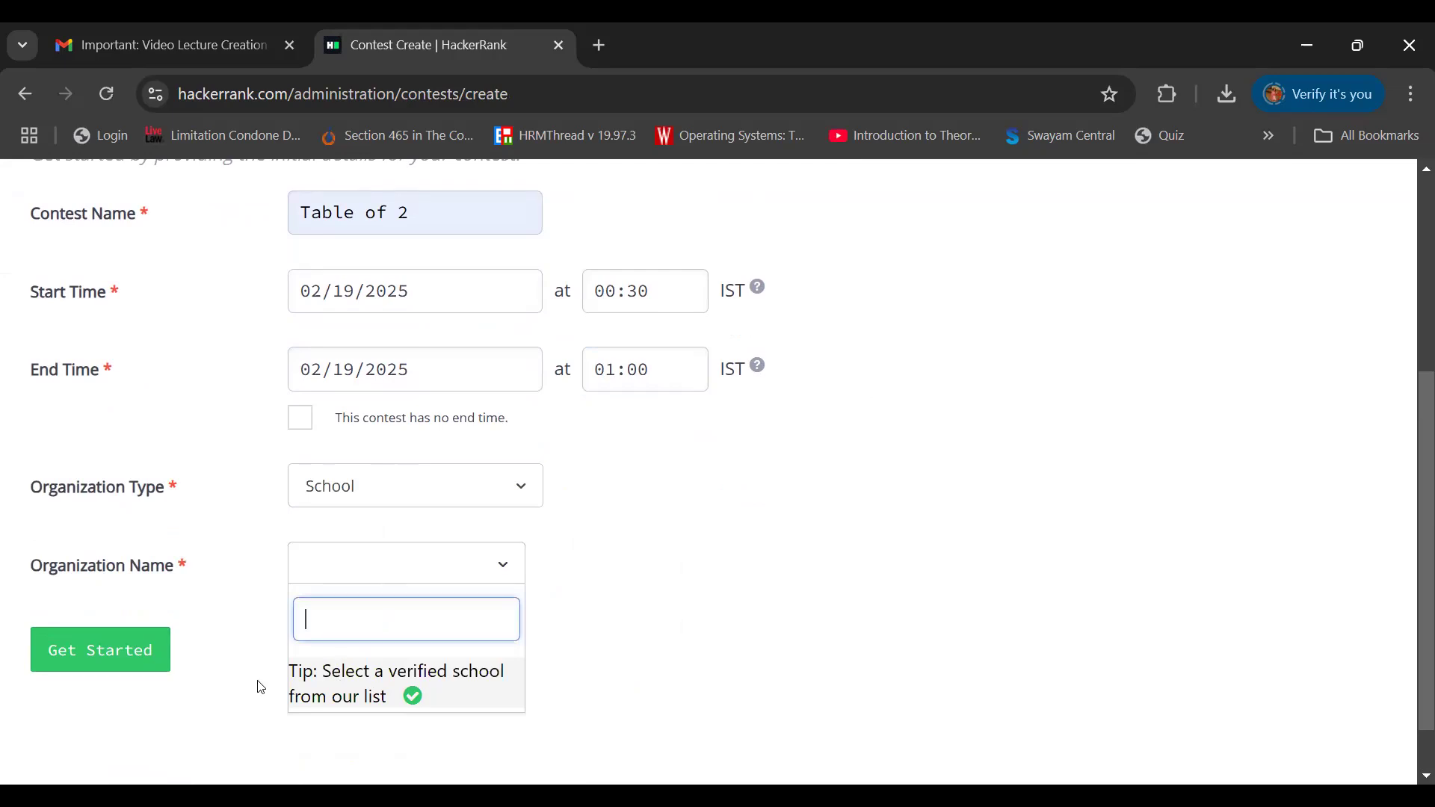
pyautogui.write('po')
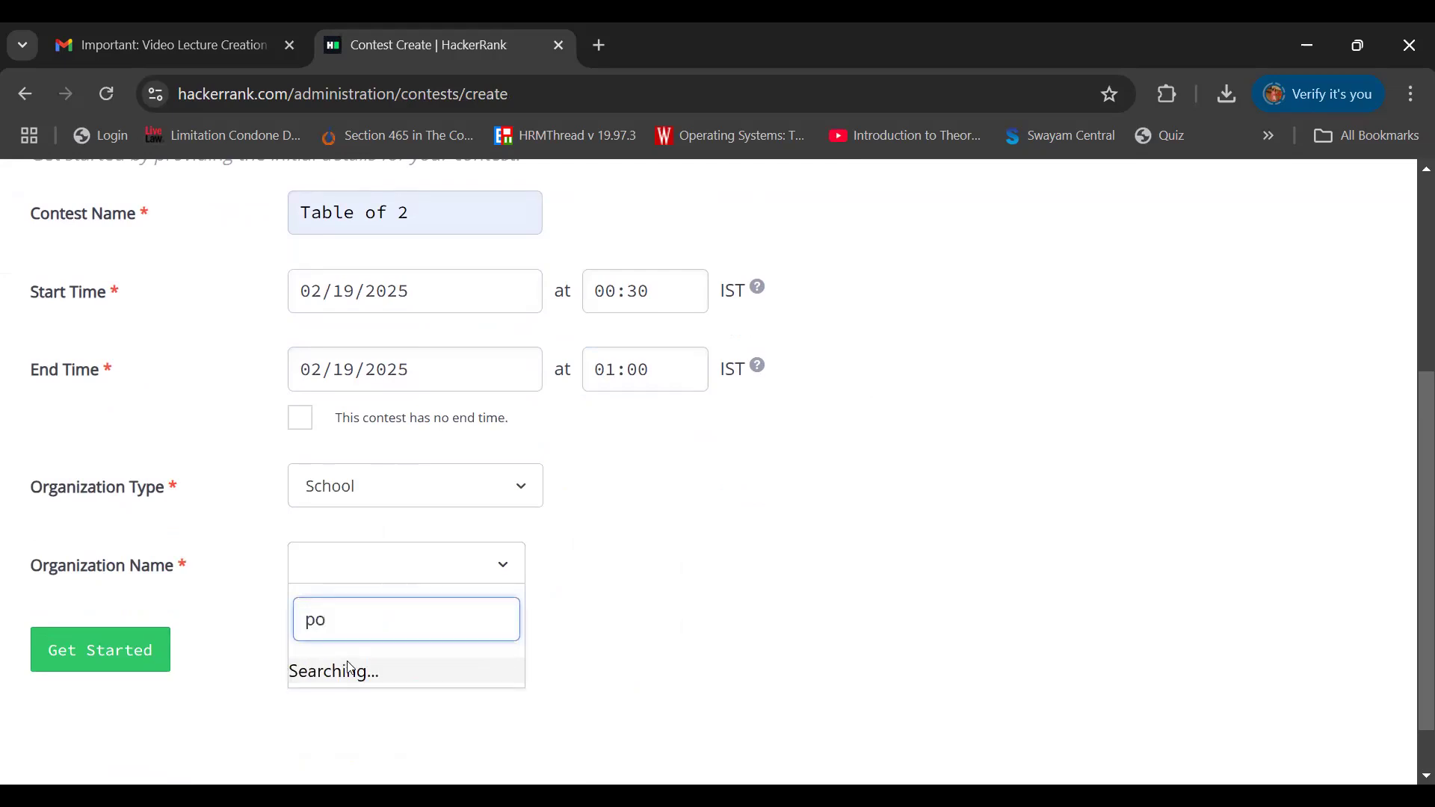
pyautogui.write('or')
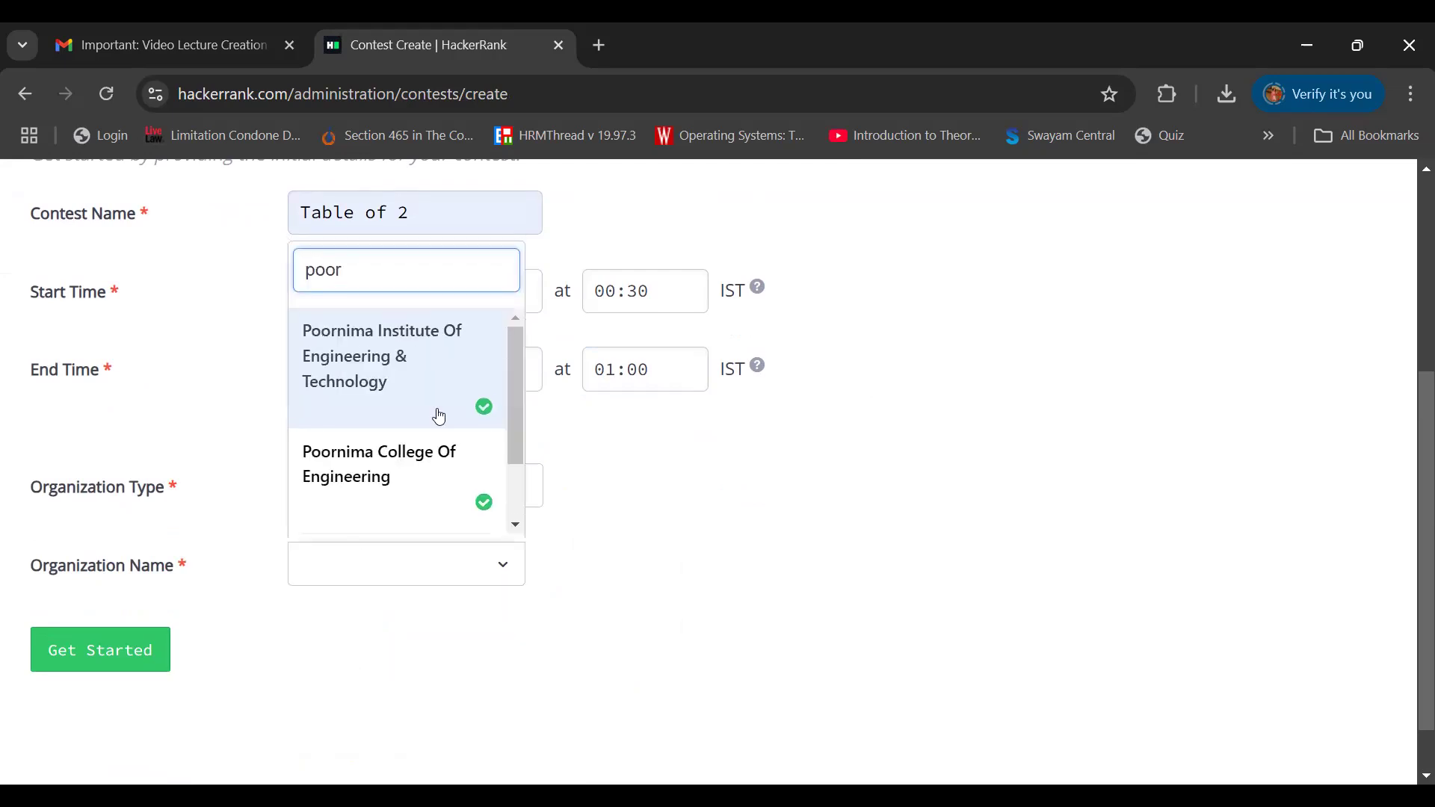
pyautogui.click(392, 360)
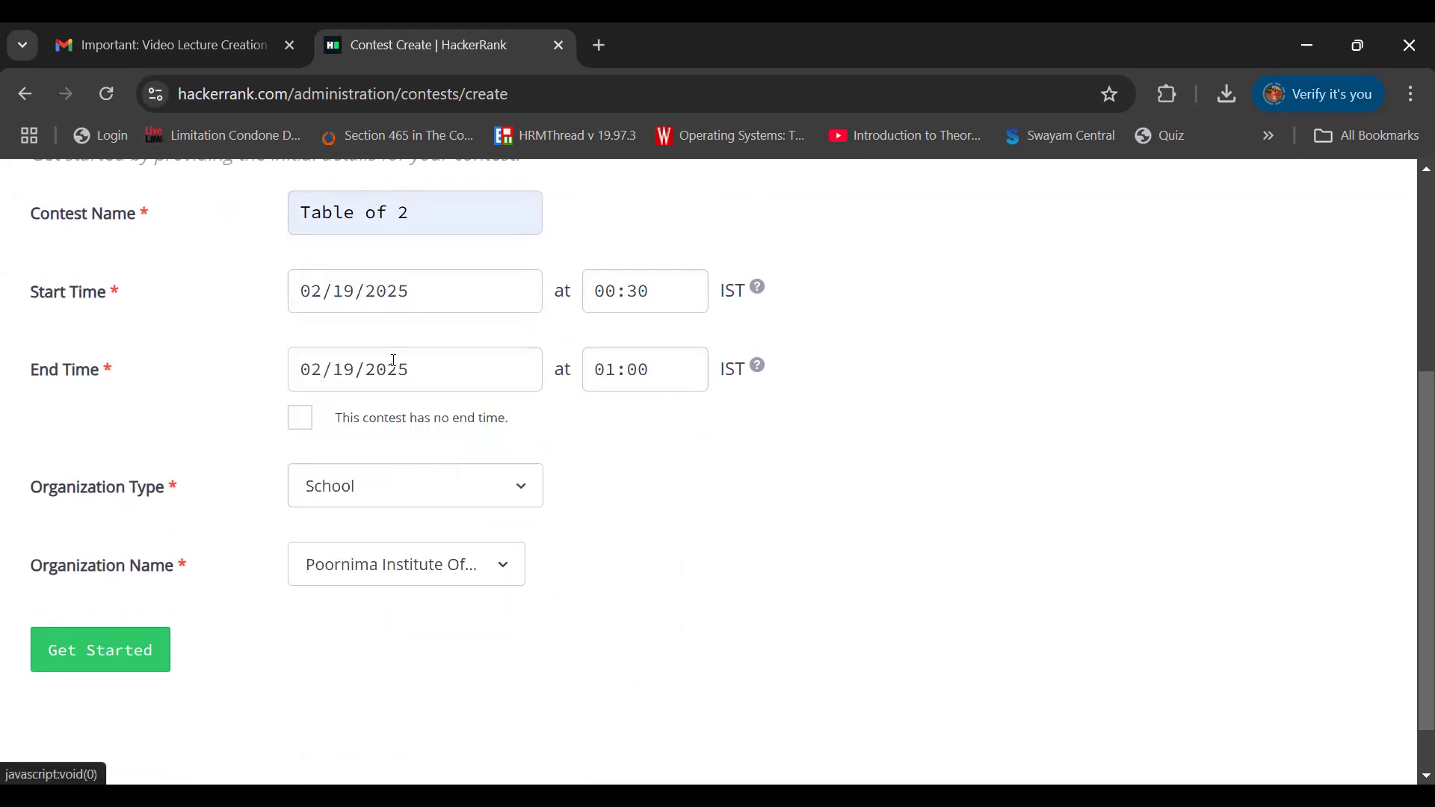
pyautogui.click(90, 653)
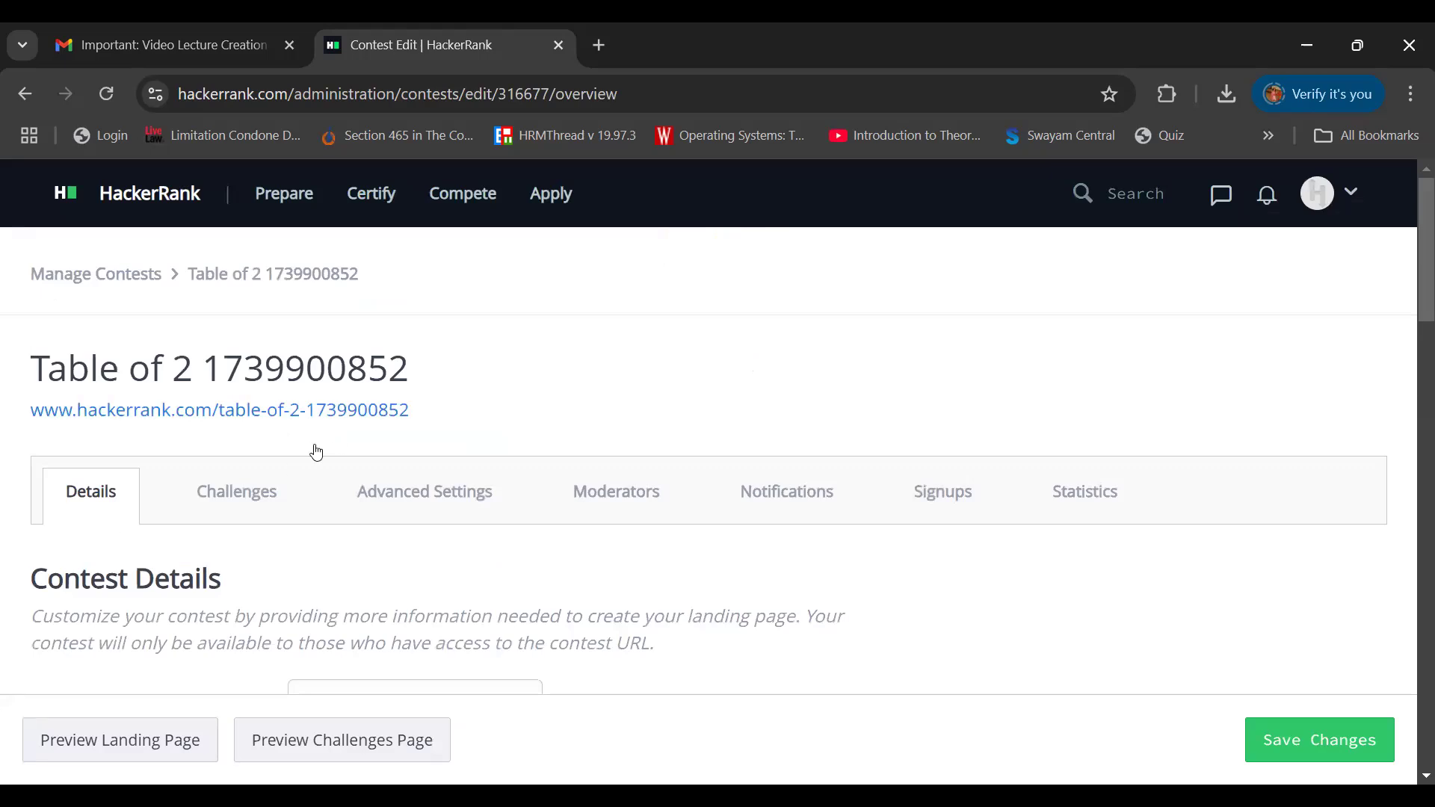
# Examine the contest URL in the contest details, opening it for editing and cancelling the edit
pyautogui.scroll(-4, 314, 448)
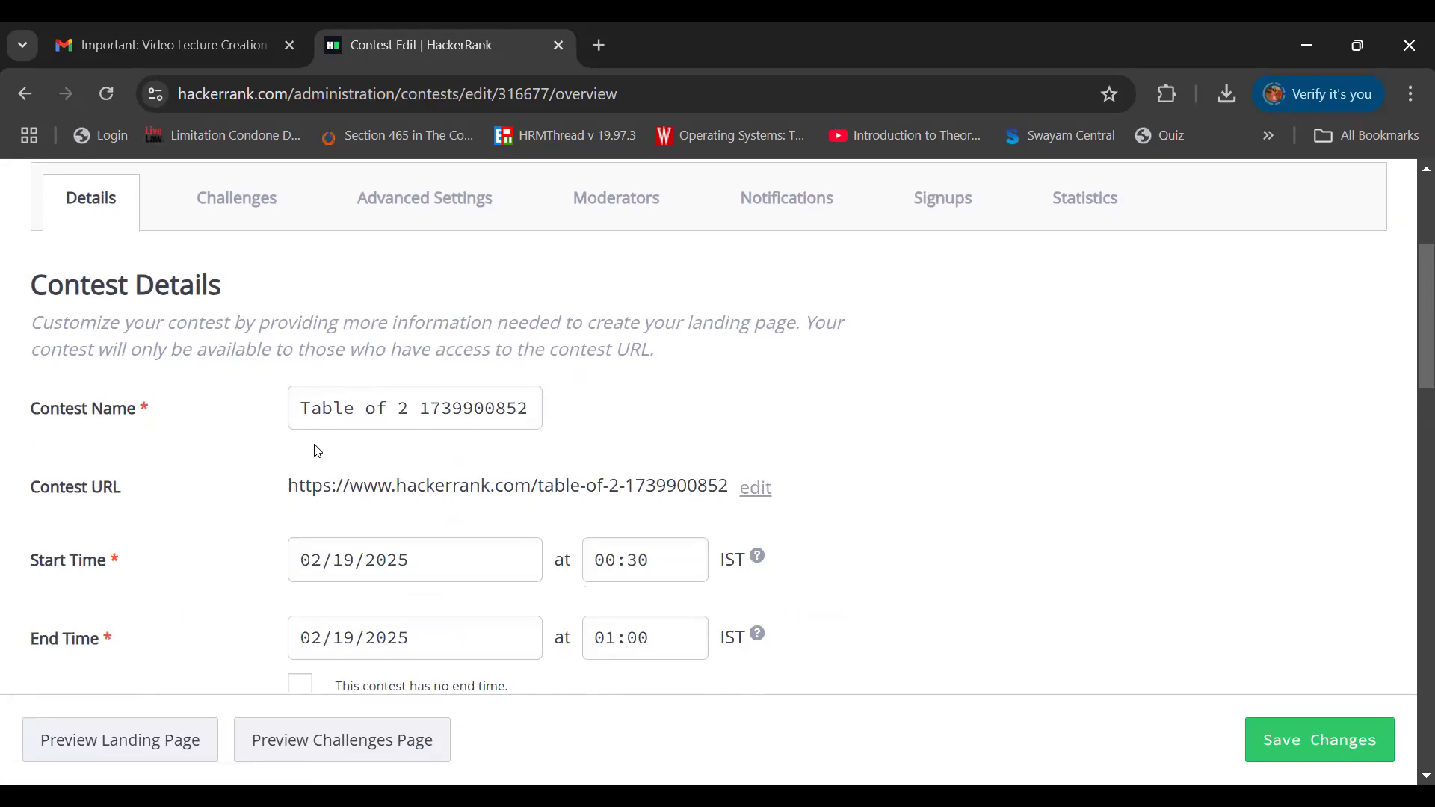
pyautogui.scroll(-2, 318, 451)
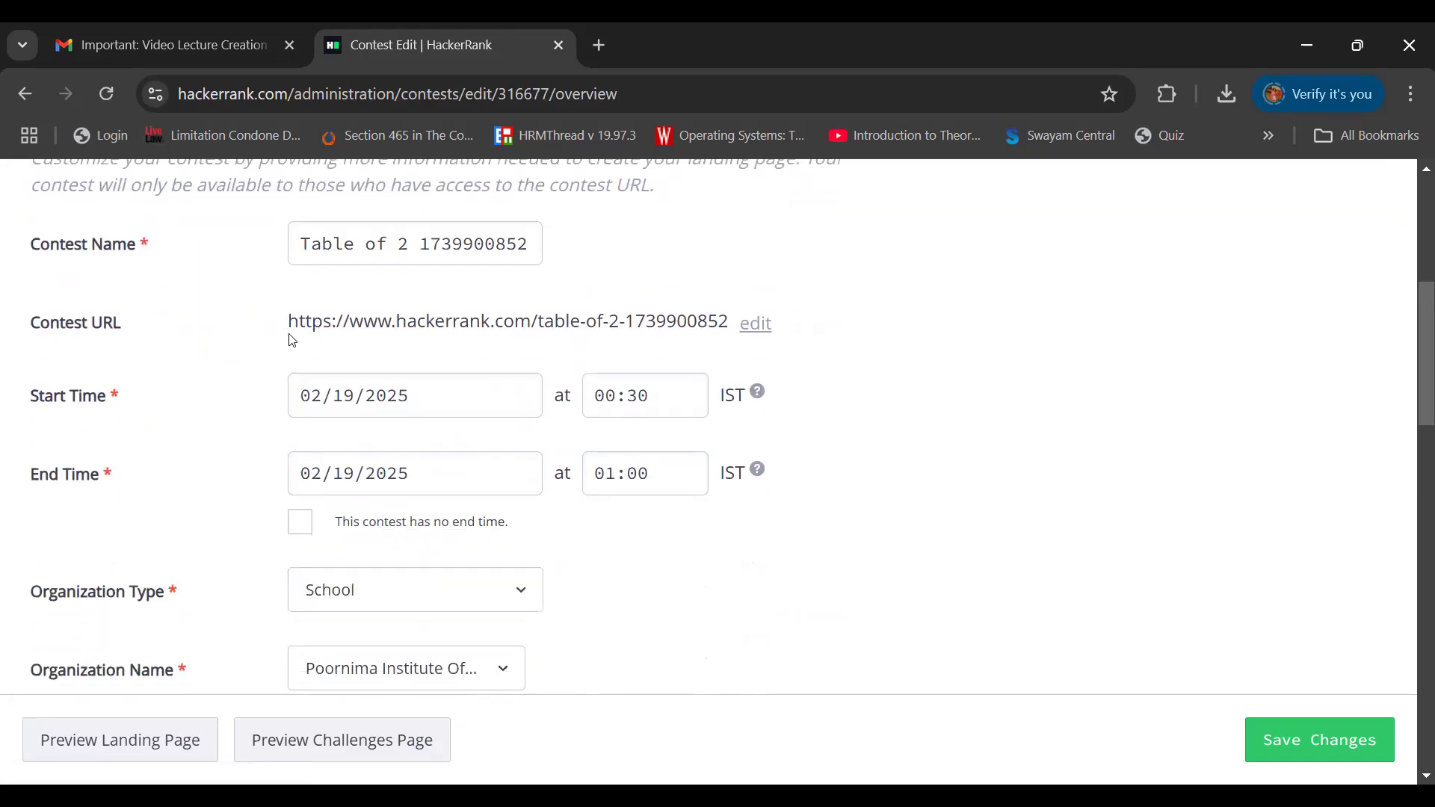
pyautogui.moveTo(121, 322); pyautogui.dragTo(738, 322)
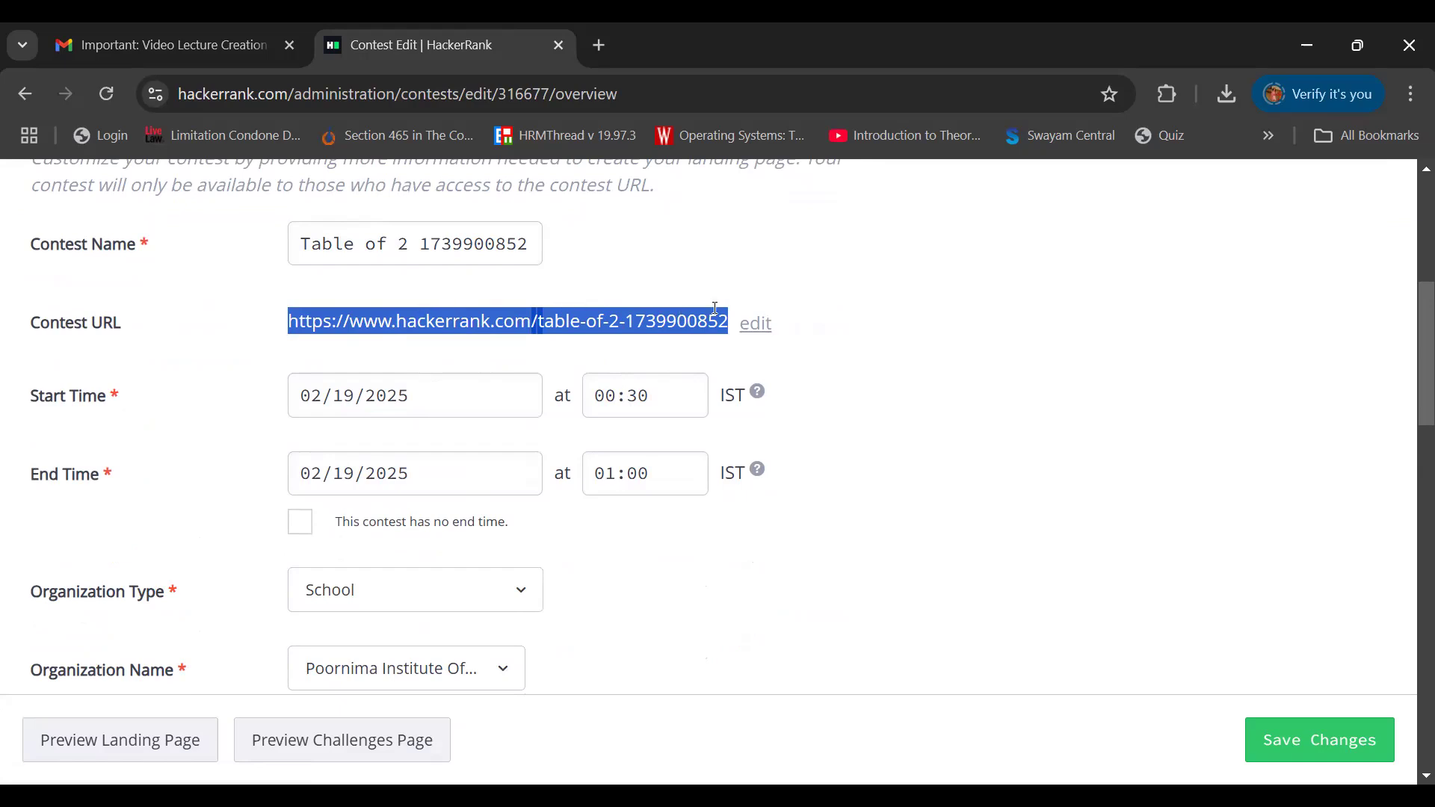
pyautogui.click(755, 324)
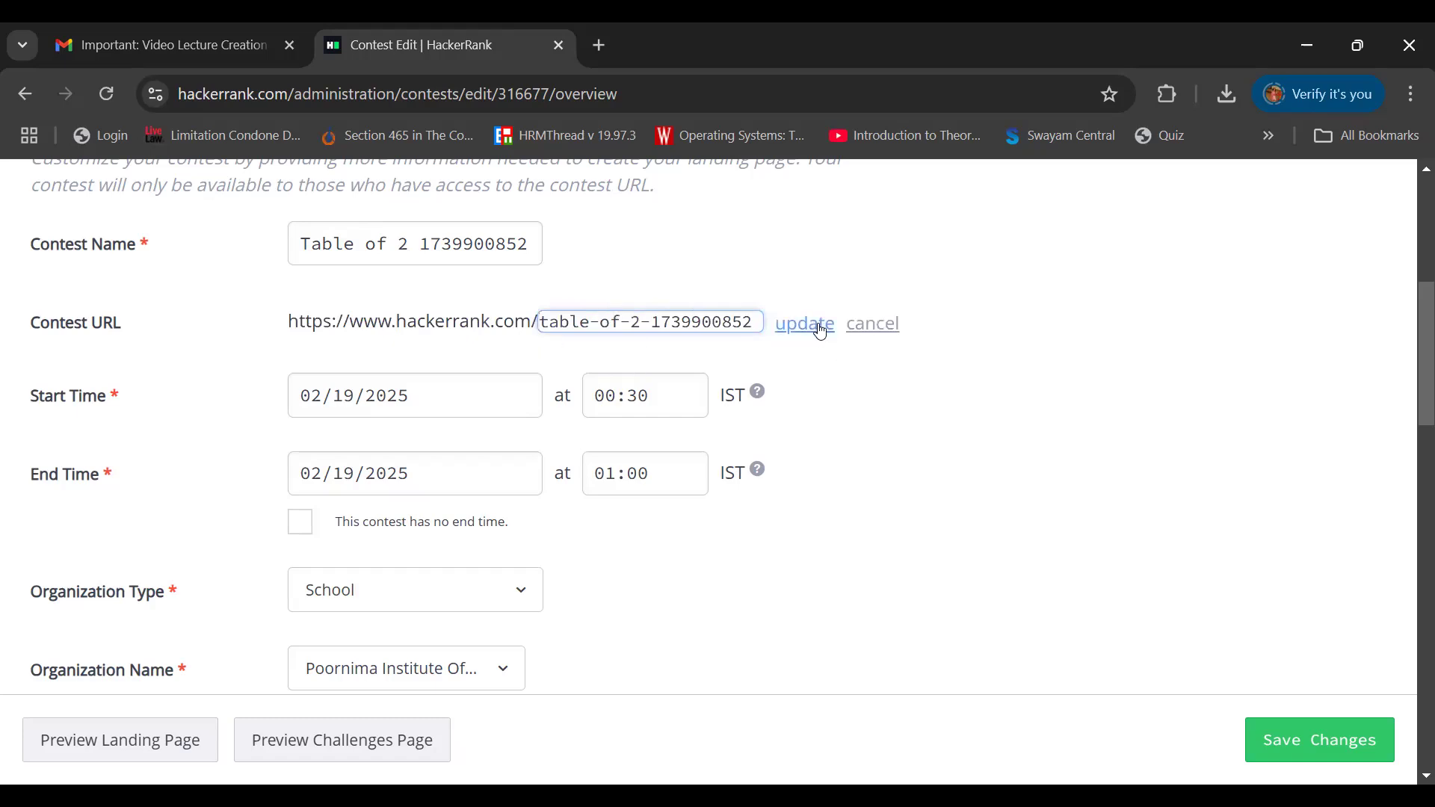
pyautogui.click(880, 333)
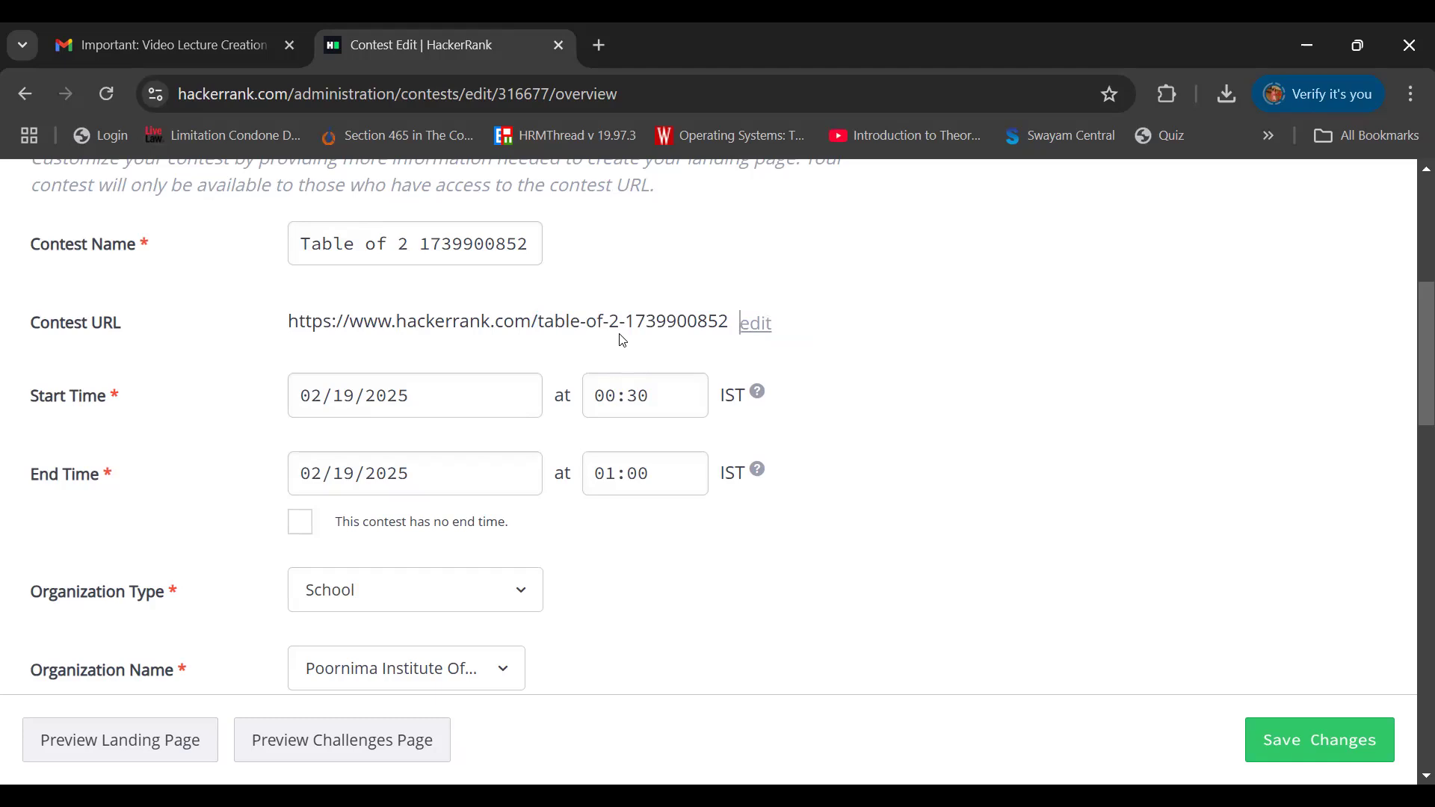
# Set the contest's end time to 10:00 in the contest details
pyautogui.scroll(-1, 558, 536)
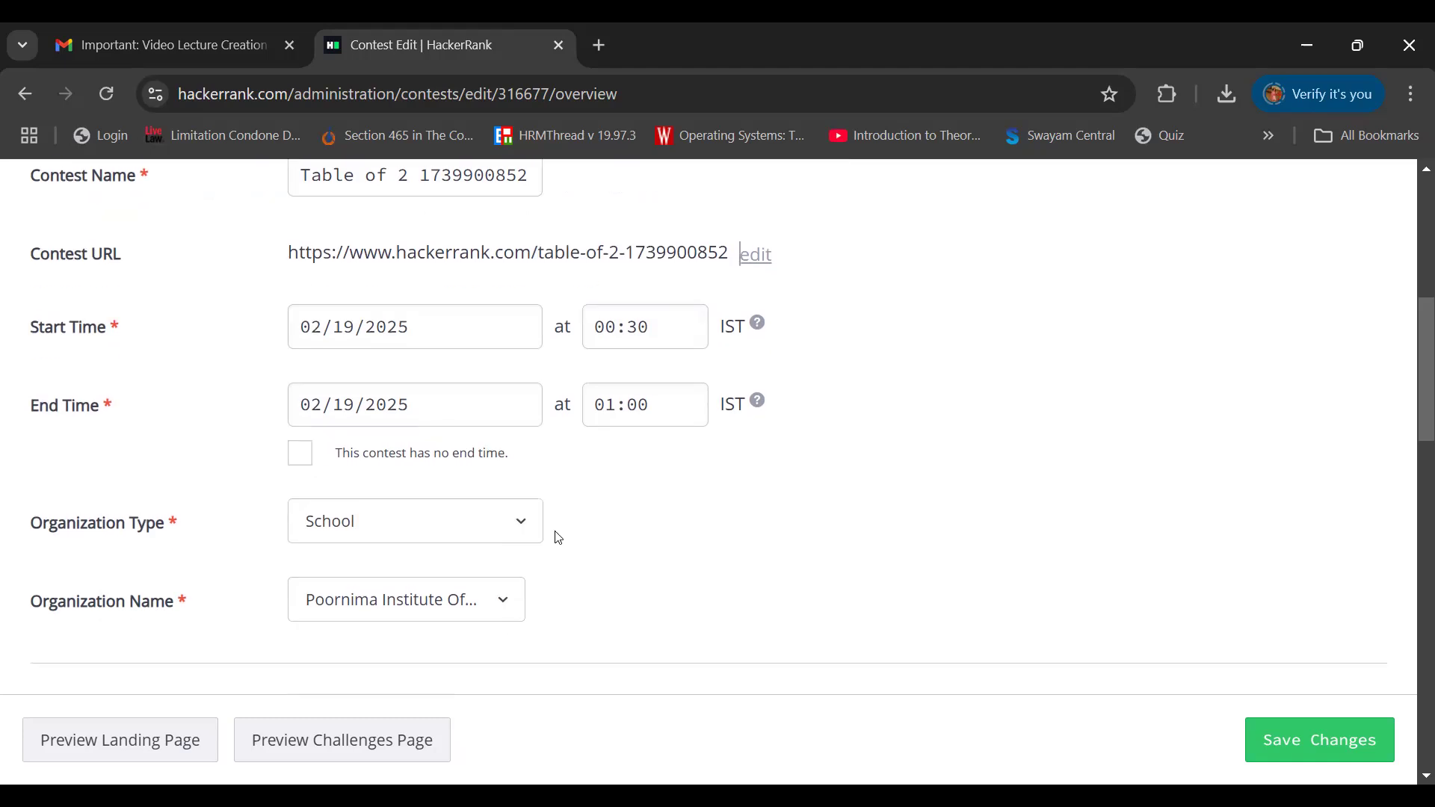
pyautogui.scroll(-2, 559, 537)
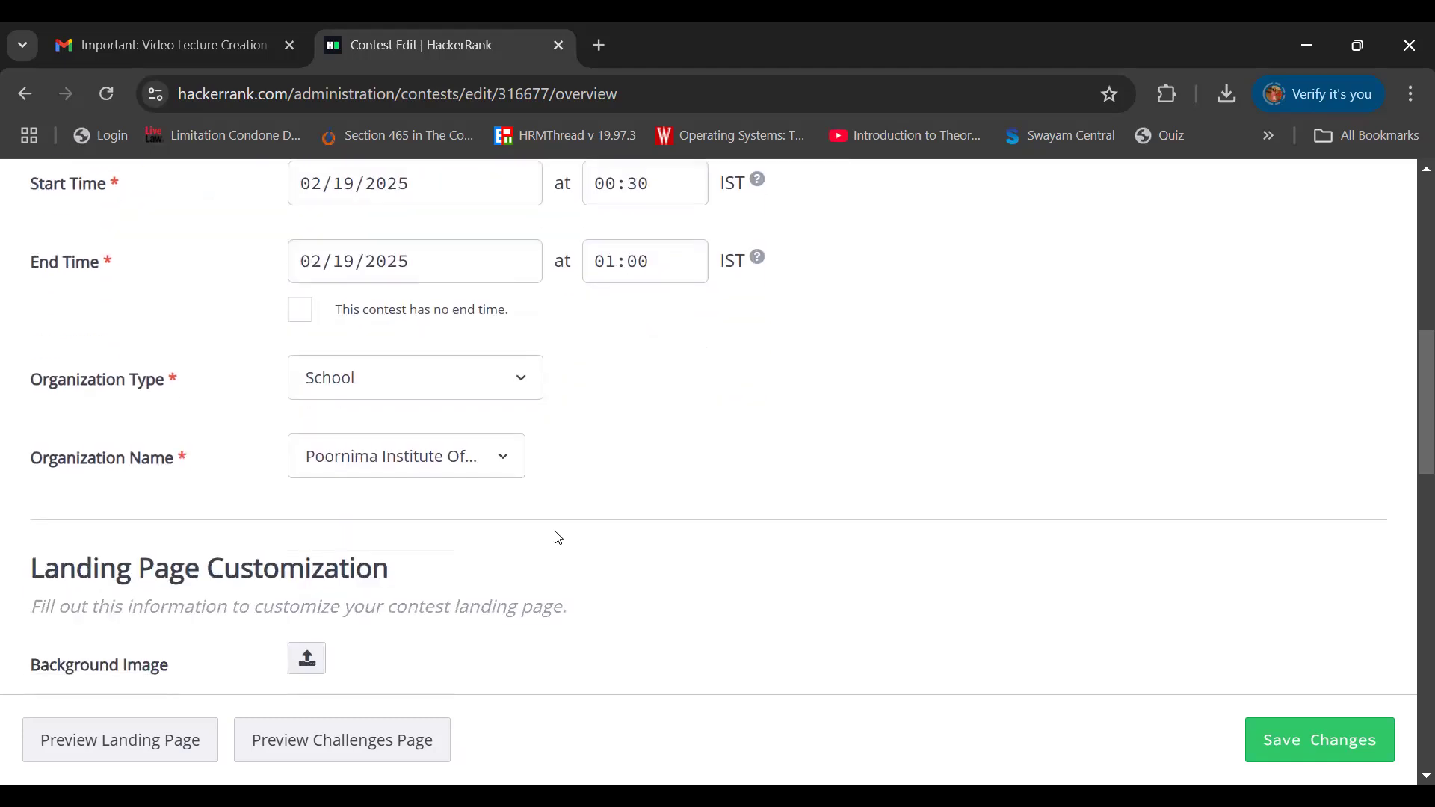
pyautogui.click(647, 258)
pyautogui.scroll(-3, 625, 427)
pyautogui.scroll(-9, 625, 428)
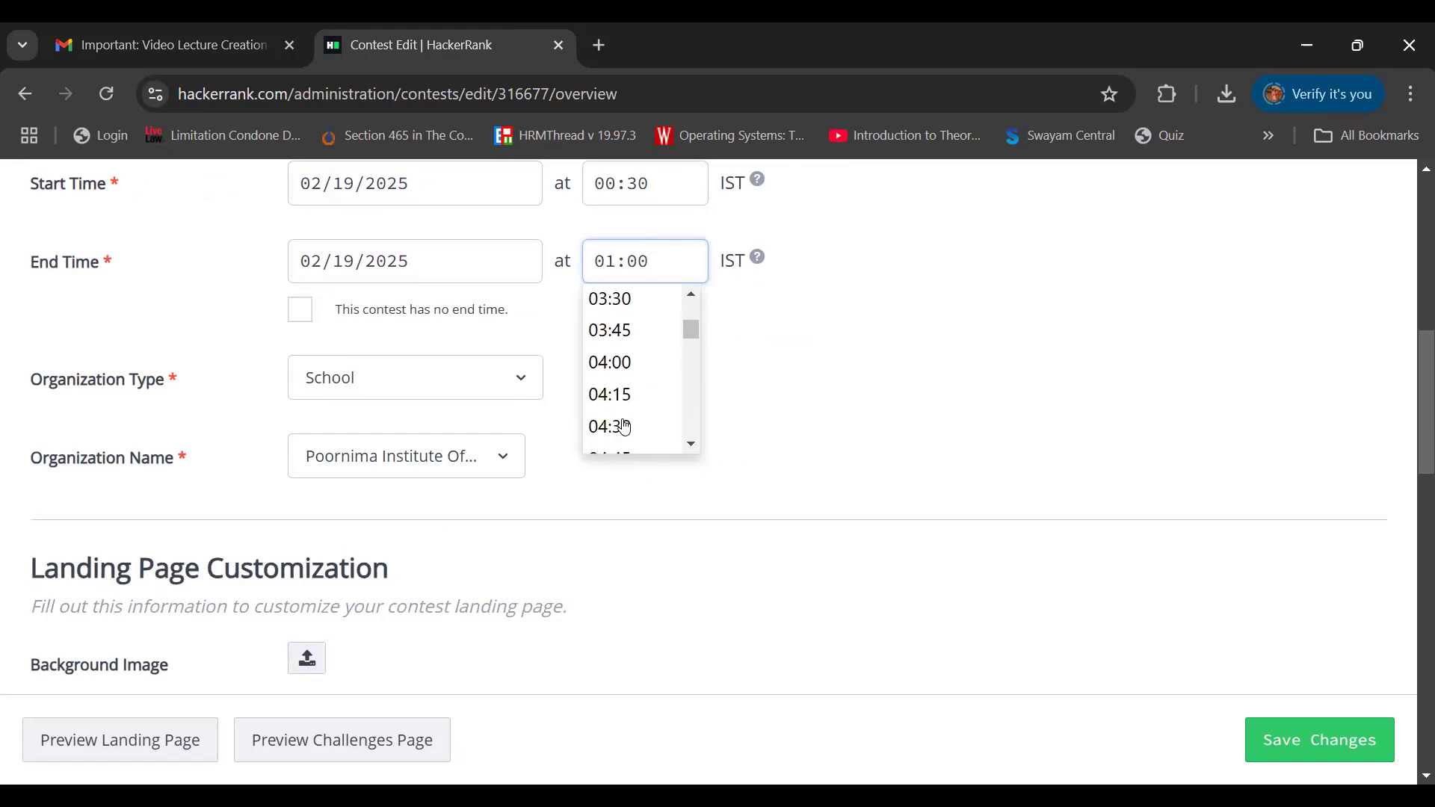
pyautogui.scroll(-3, 625, 427)
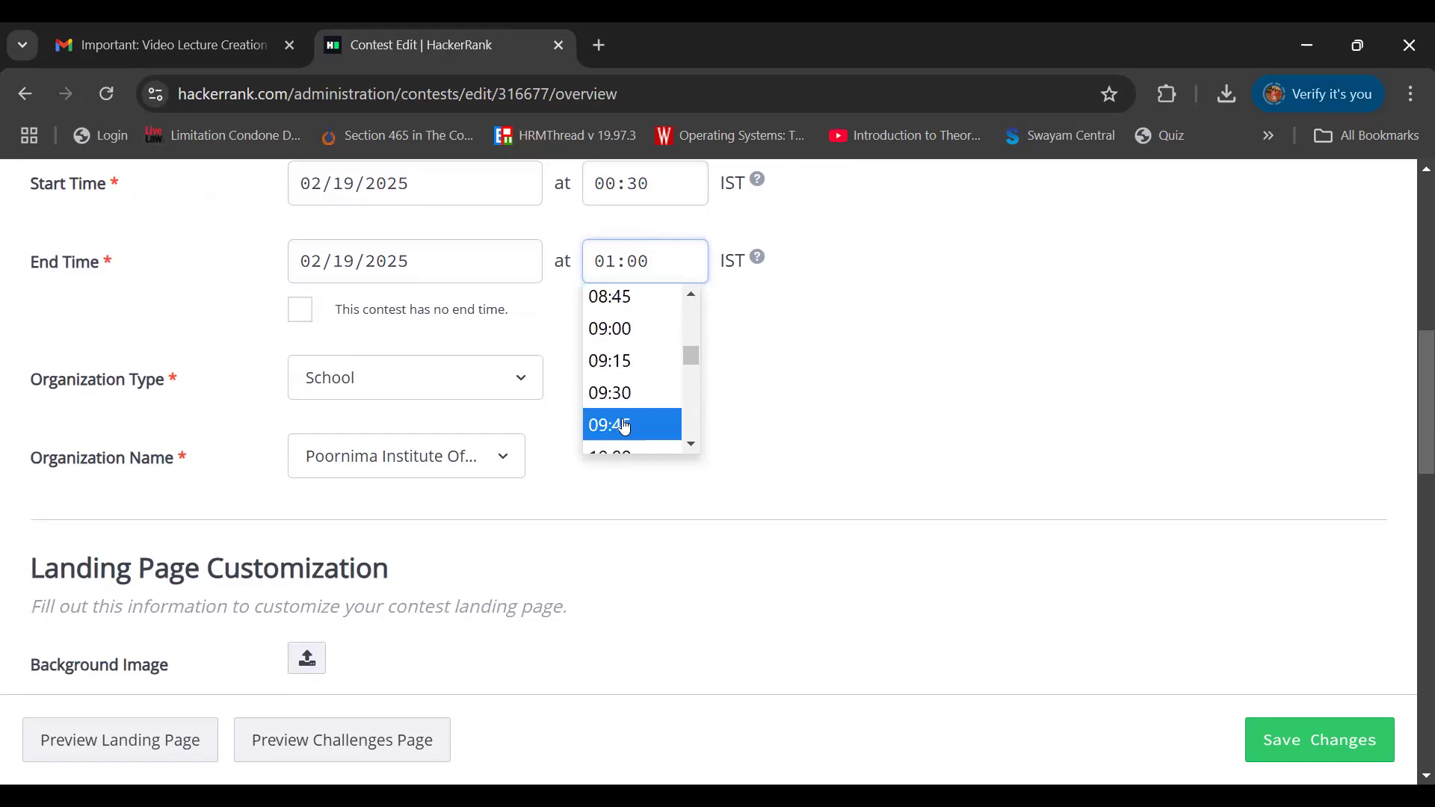
pyautogui.scroll(-1, 624, 427)
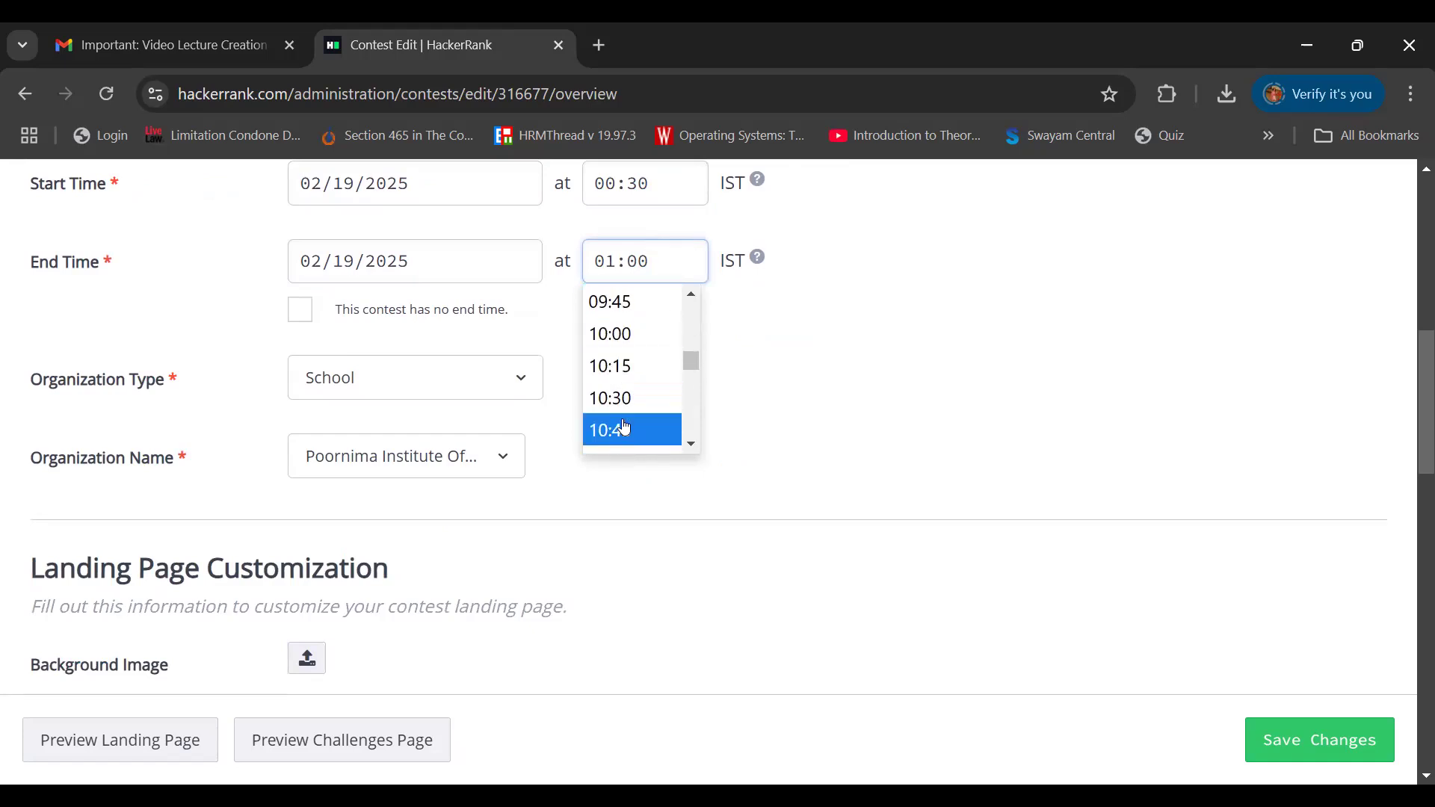
pyautogui.click(635, 333)
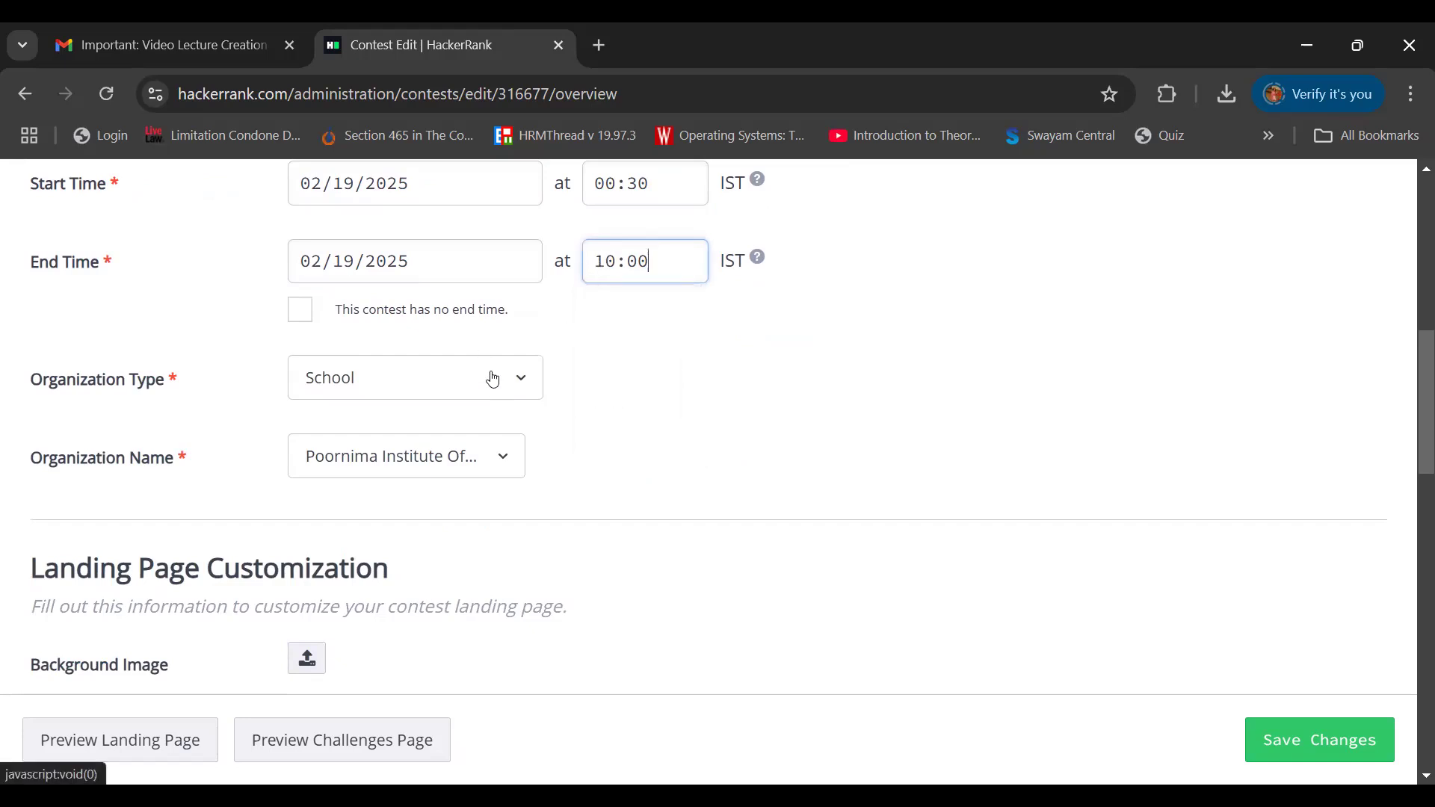
# Look over the landing page customization fields and preview the contest's landing page
pyautogui.scroll(-3, 493, 380)
pyautogui.scroll(-1, 494, 378)
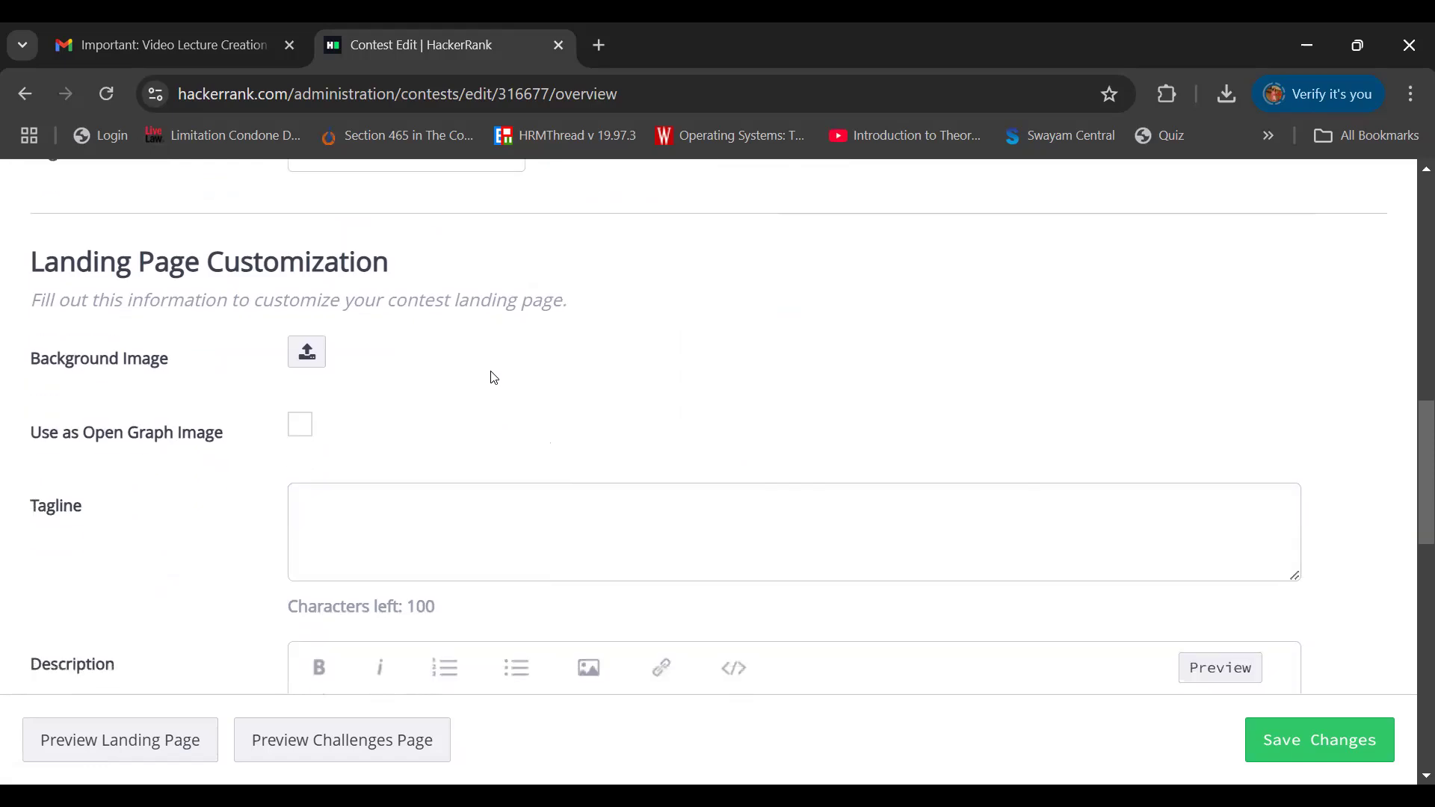
pyautogui.scroll(-1, 494, 378)
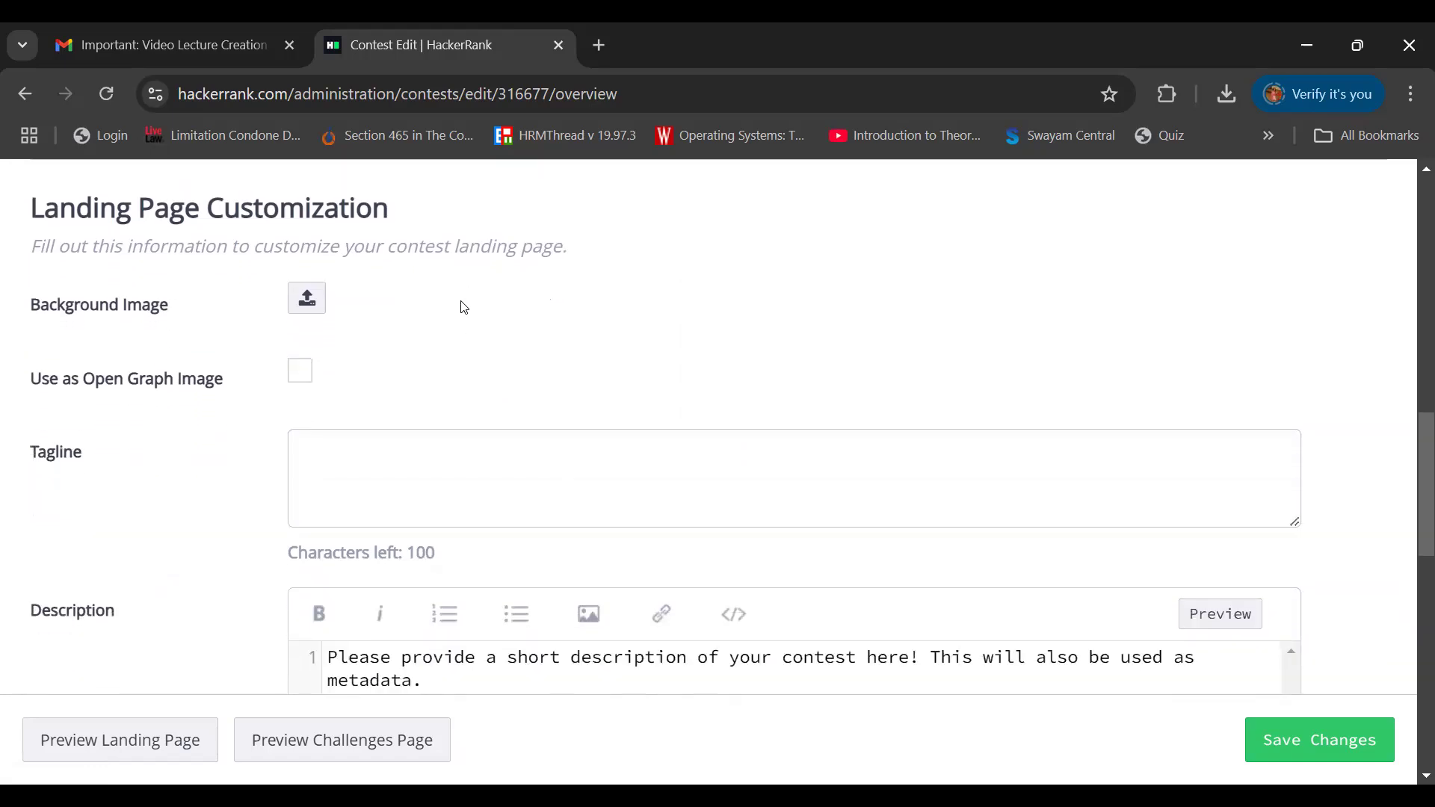
pyautogui.scroll(-1, 355, 377)
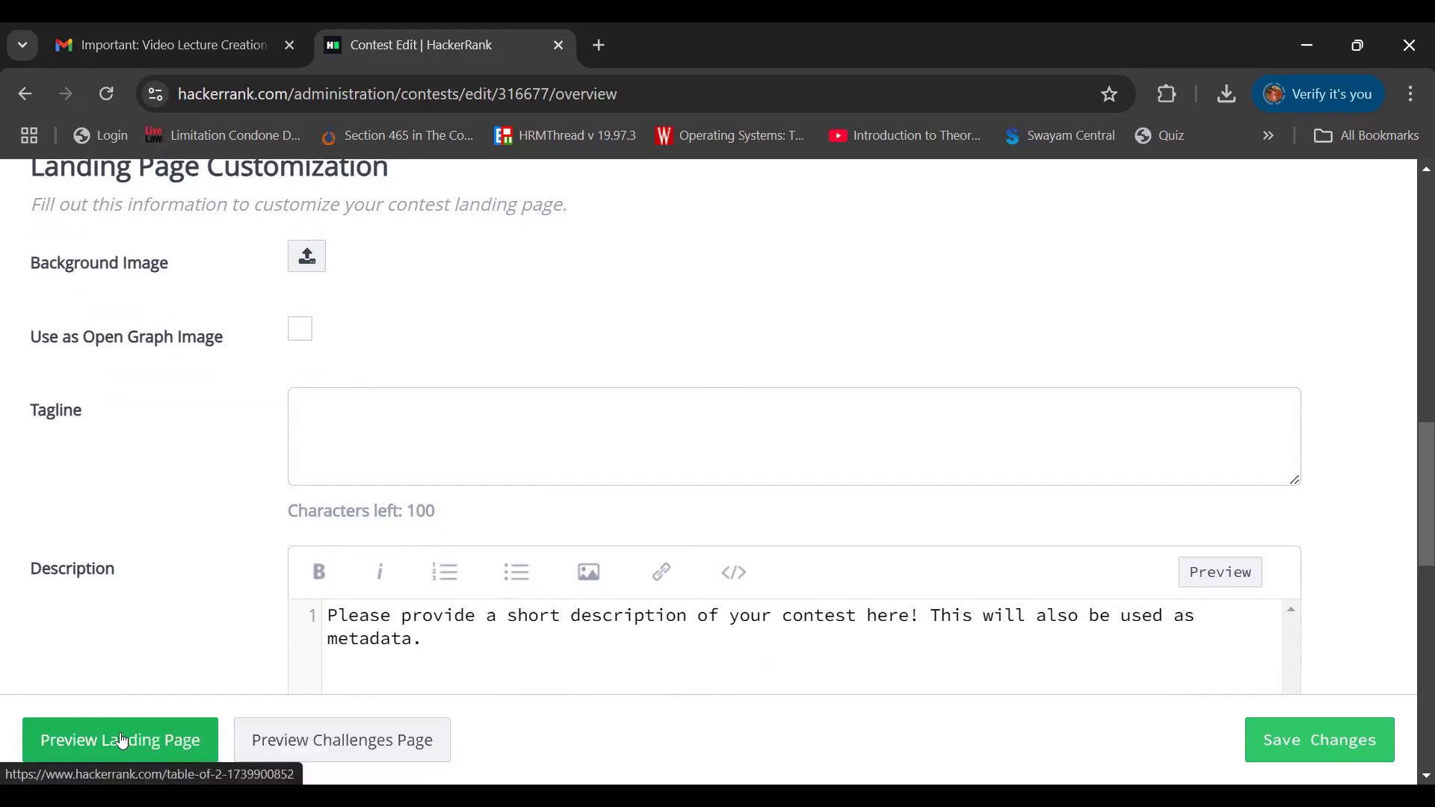
pyautogui.click(147, 739)
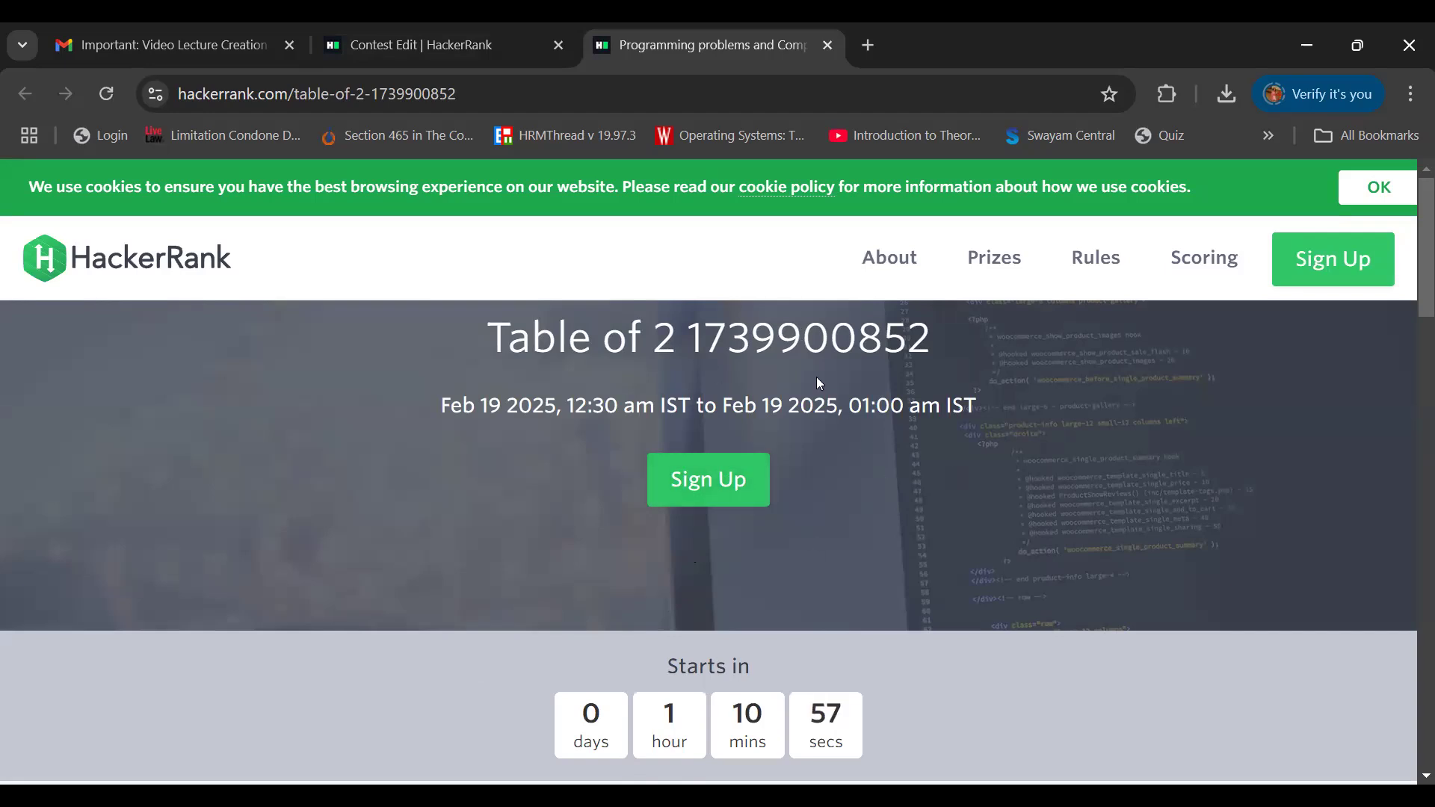
# Review the About, Prizes, Rules and Scoring sections of the contest's landing page preview
pyautogui.scroll(-7, 721, 394)
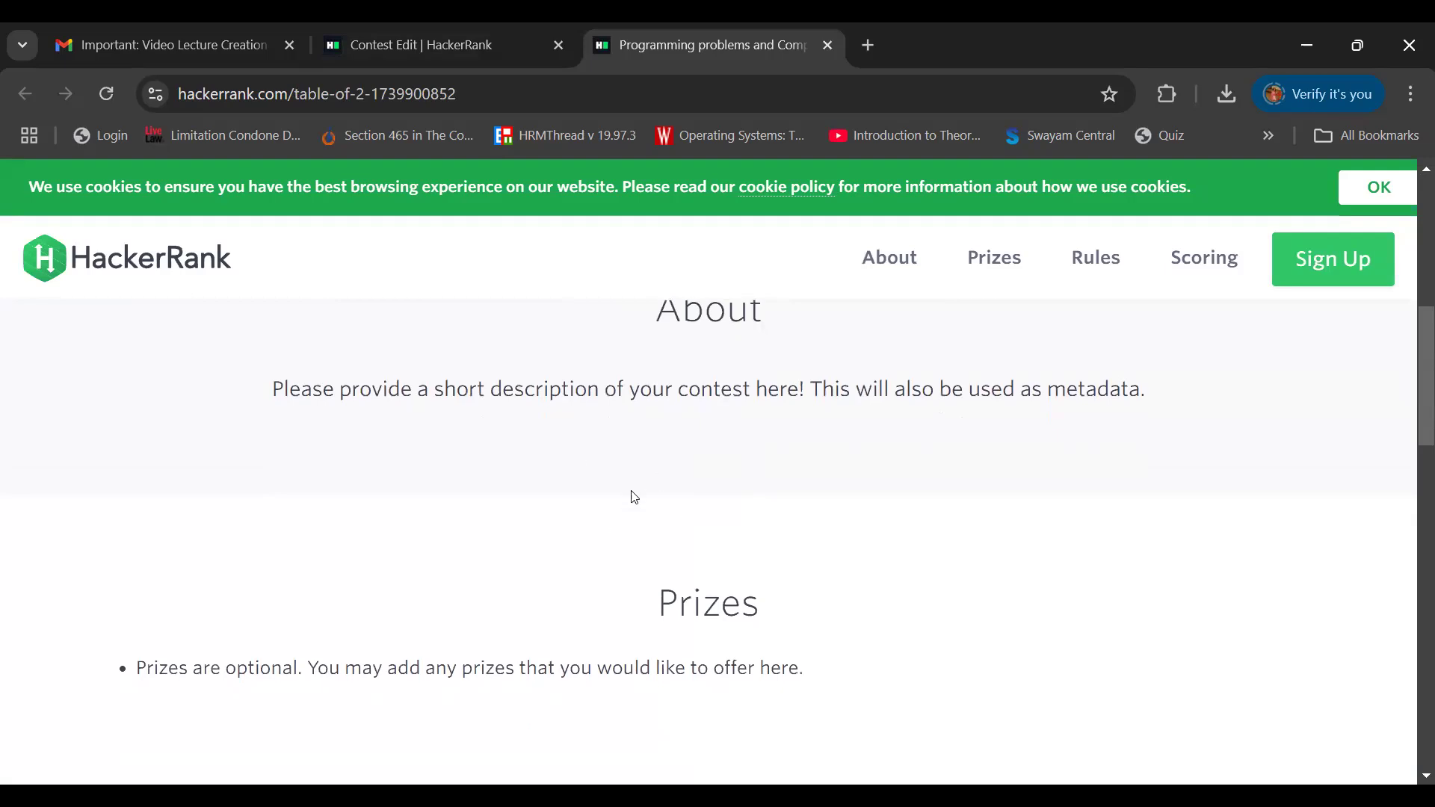
pyautogui.scroll(-3, 634, 497)
pyautogui.scroll(-4, 636, 497)
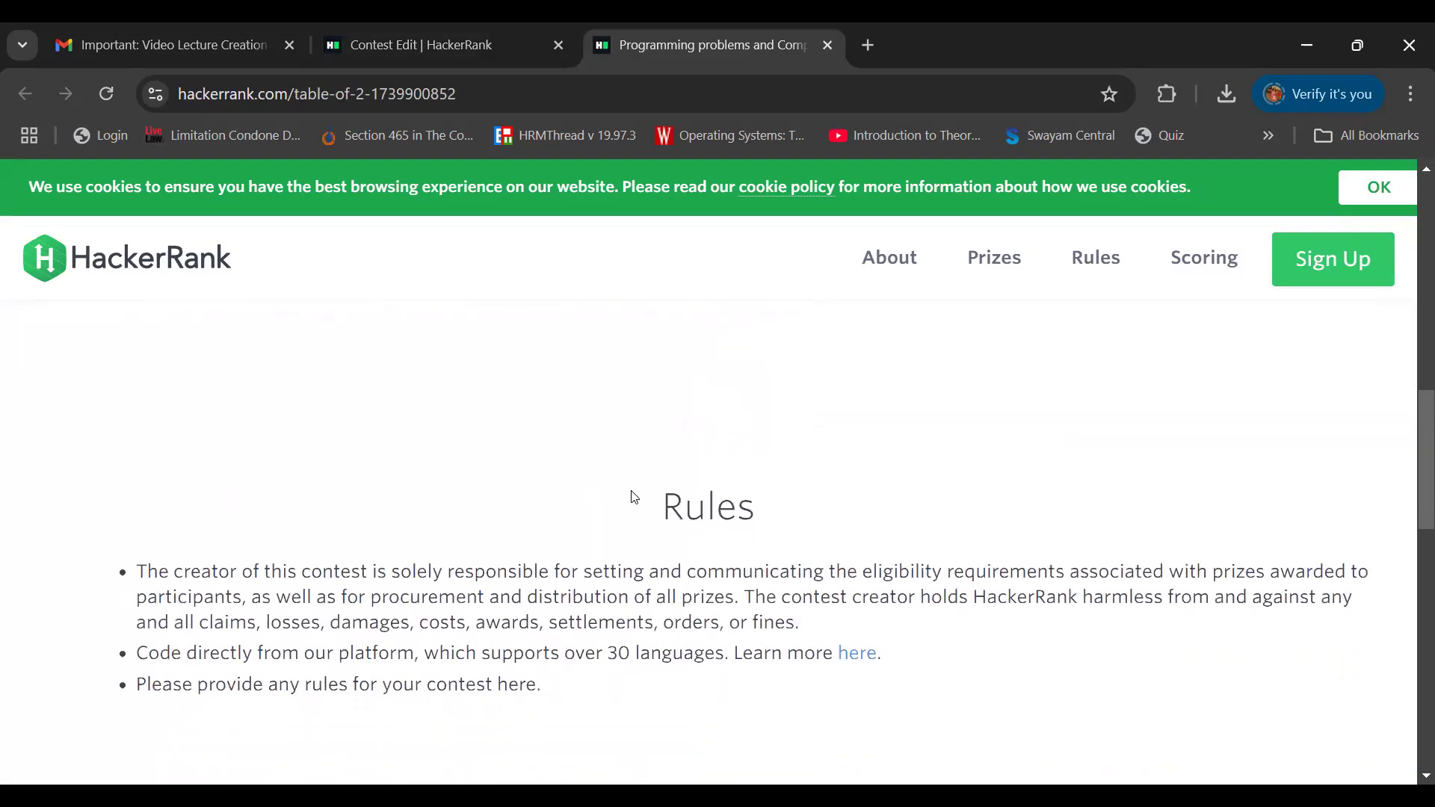
pyautogui.scroll(7, 635, 497)
pyautogui.scroll(-2, 635, 497)
pyautogui.scroll(-7, 634, 497)
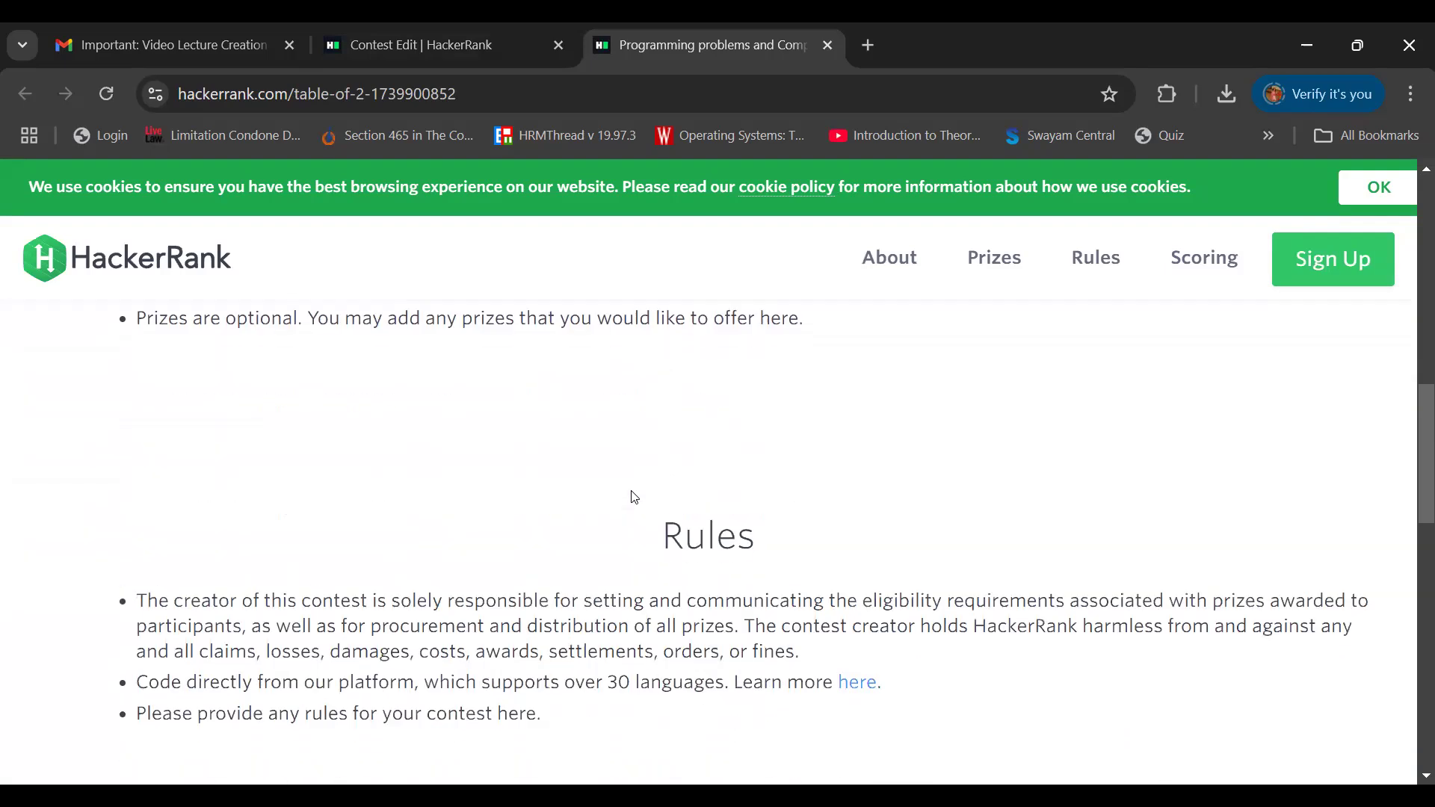
pyautogui.scroll(-5, 634, 493)
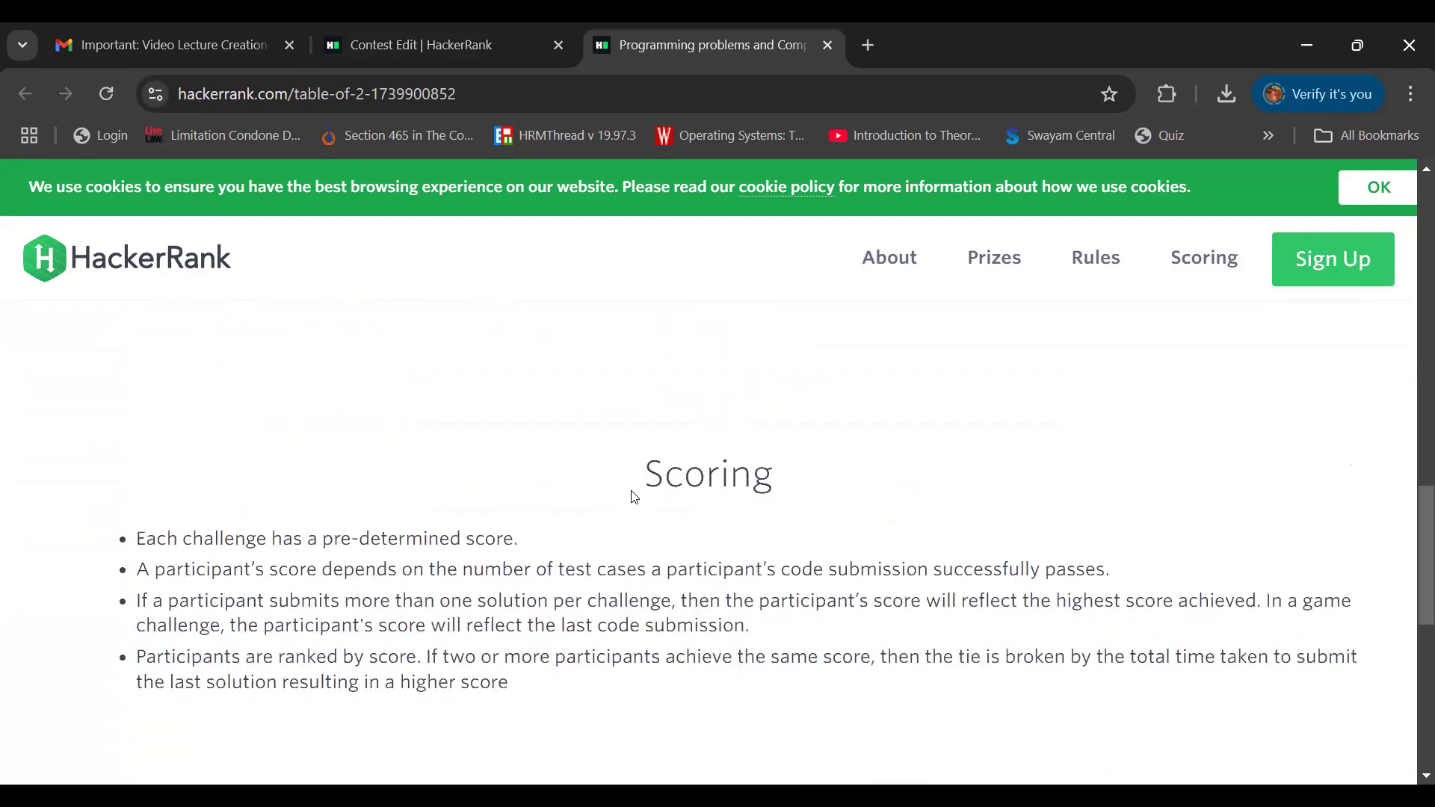
pyautogui.scroll(-1, 634, 497)
pyautogui.scroll(-2, 633, 490)
pyautogui.scroll(2, 633, 490)
pyautogui.scroll(14, 633, 490)
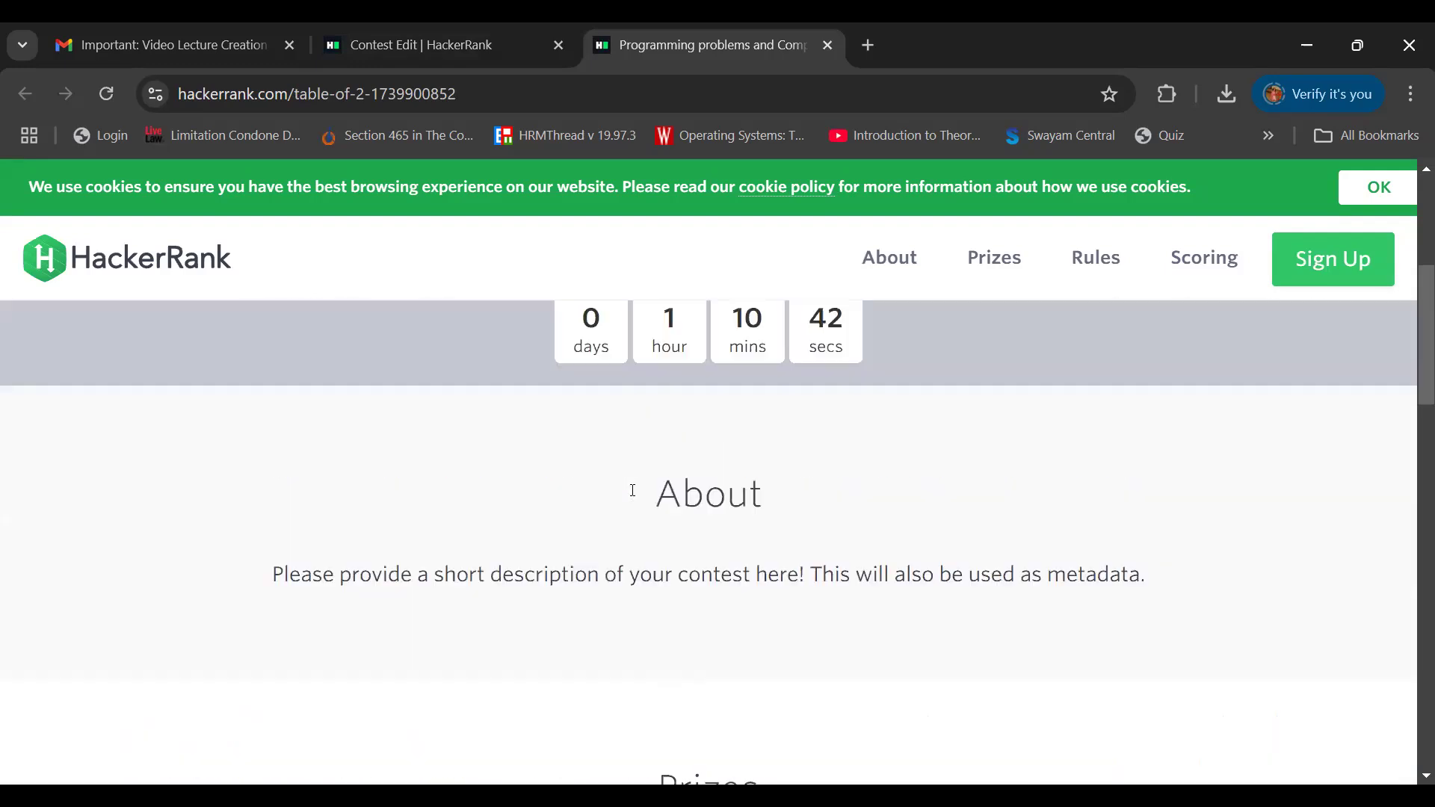
pyautogui.scroll(5, 633, 490)
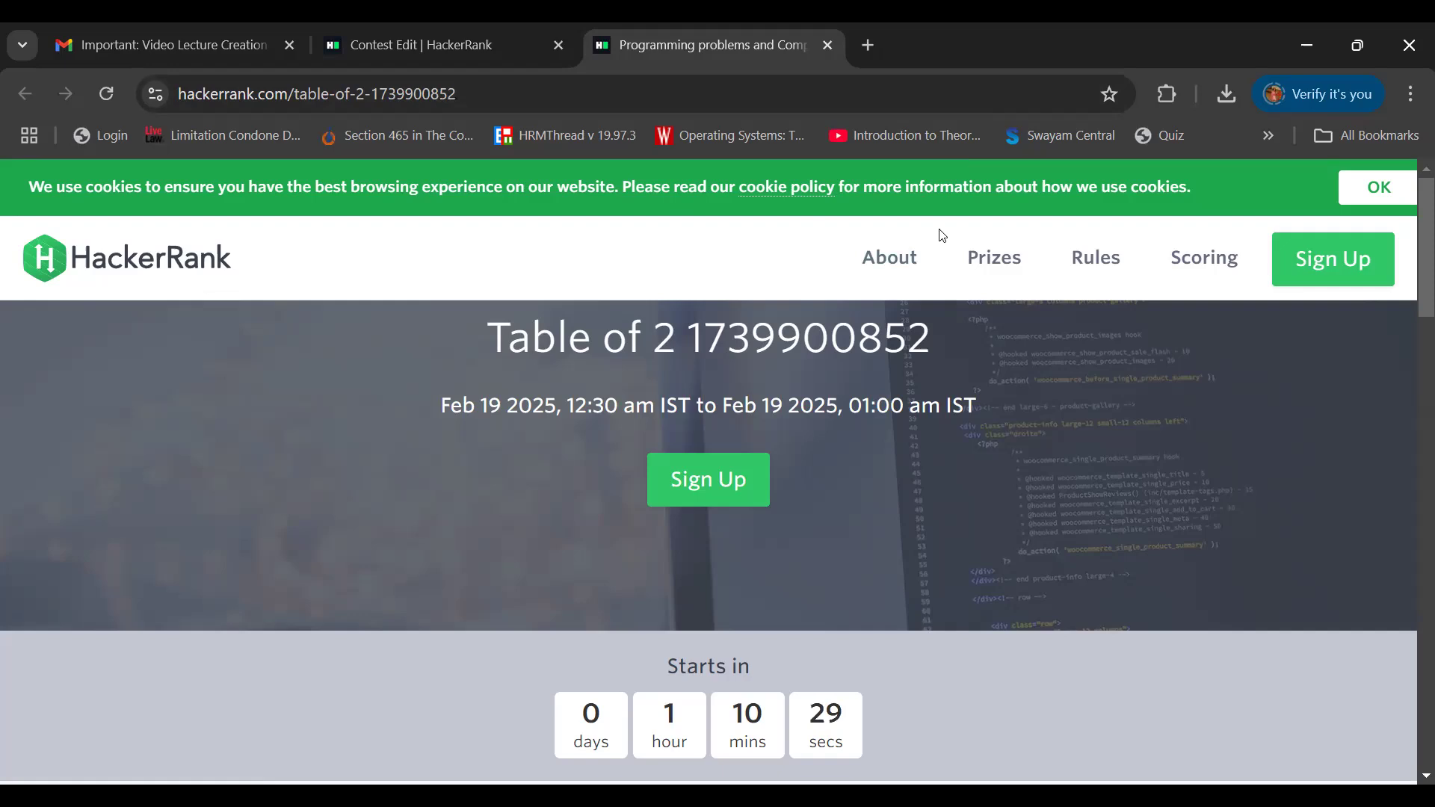
# Dismiss the cookie notice and close the landing page preview to return to editing the contest
pyautogui.click(1370, 187)
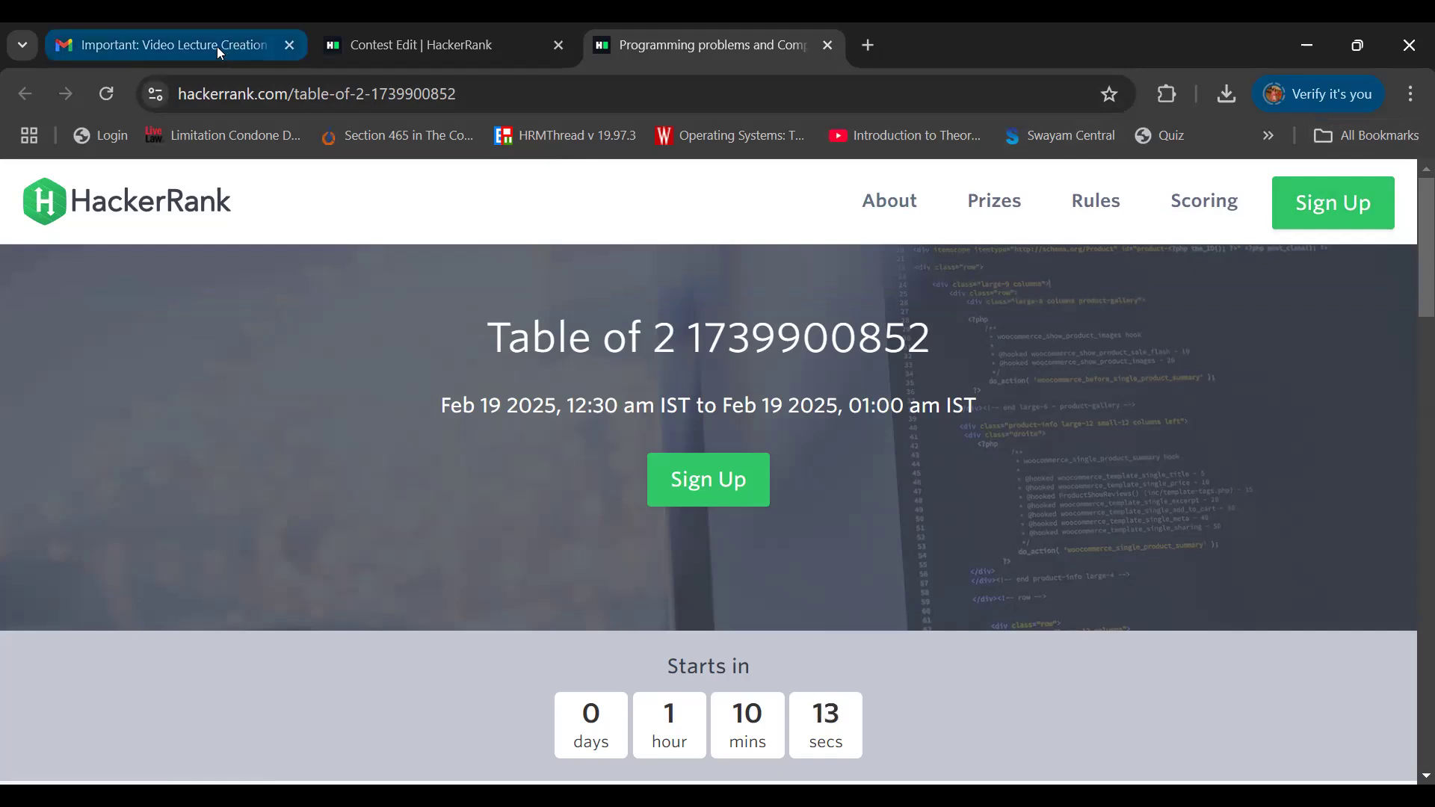
pyautogui.moveTo(218, 47)
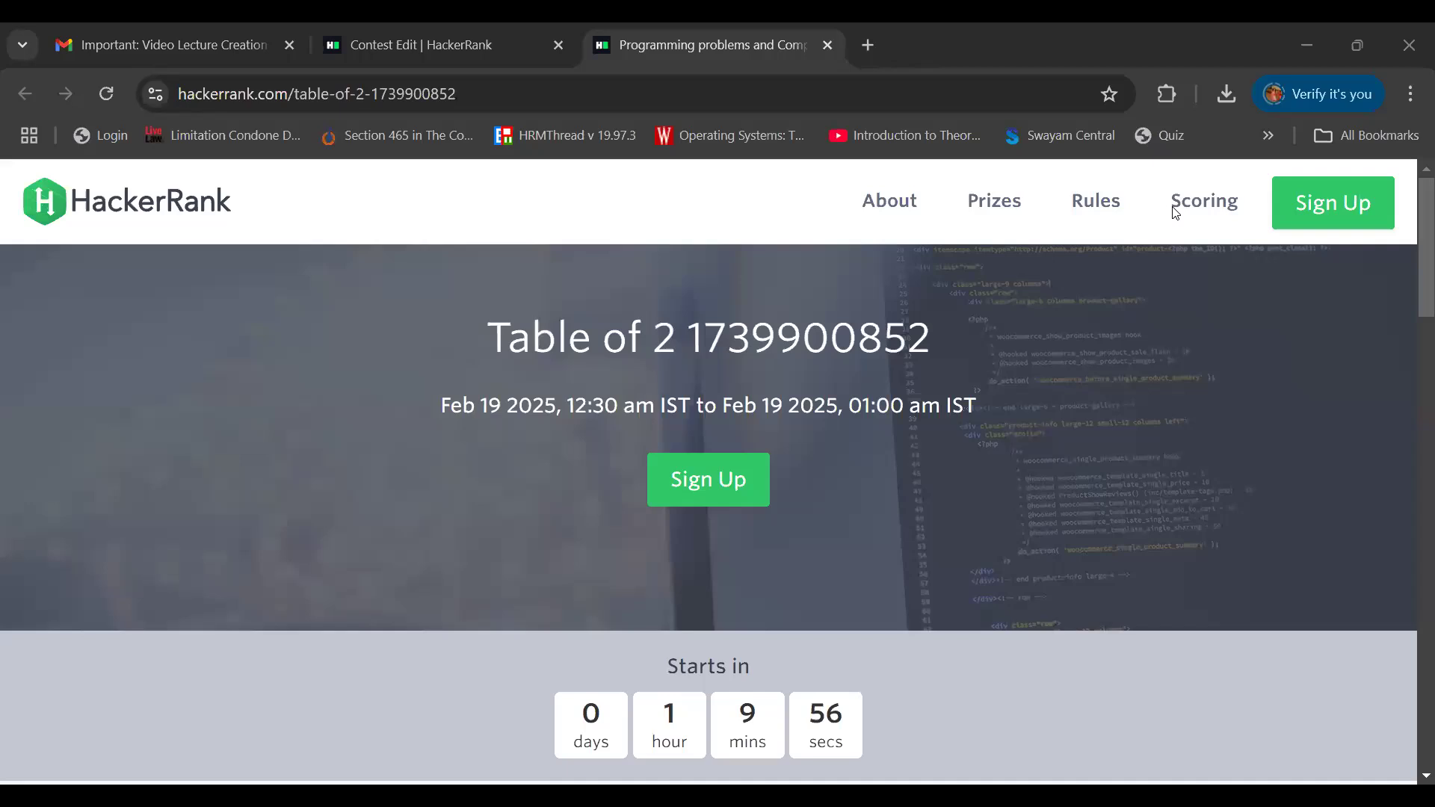
pyautogui.moveTo(466, 36)
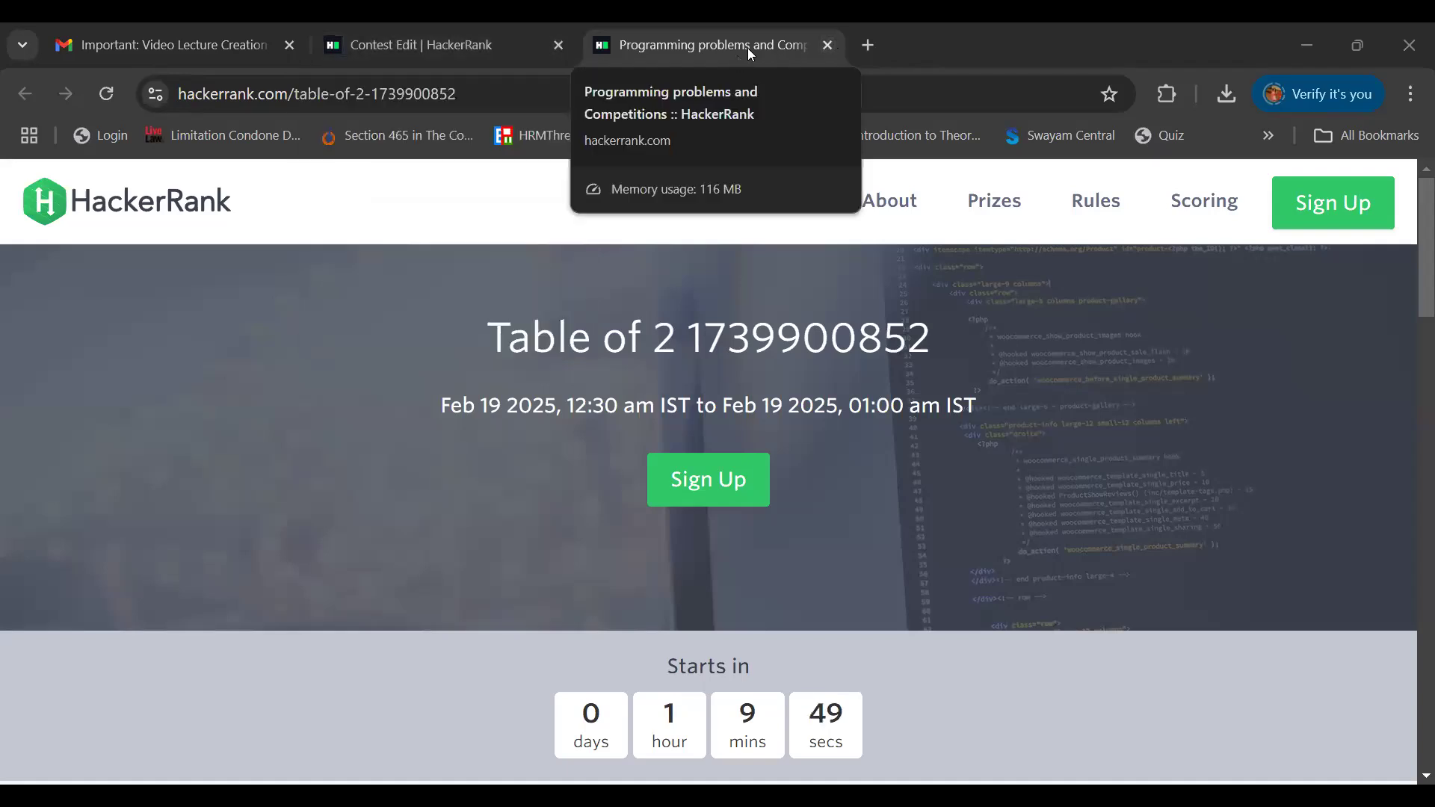
pyautogui.click(826, 46)
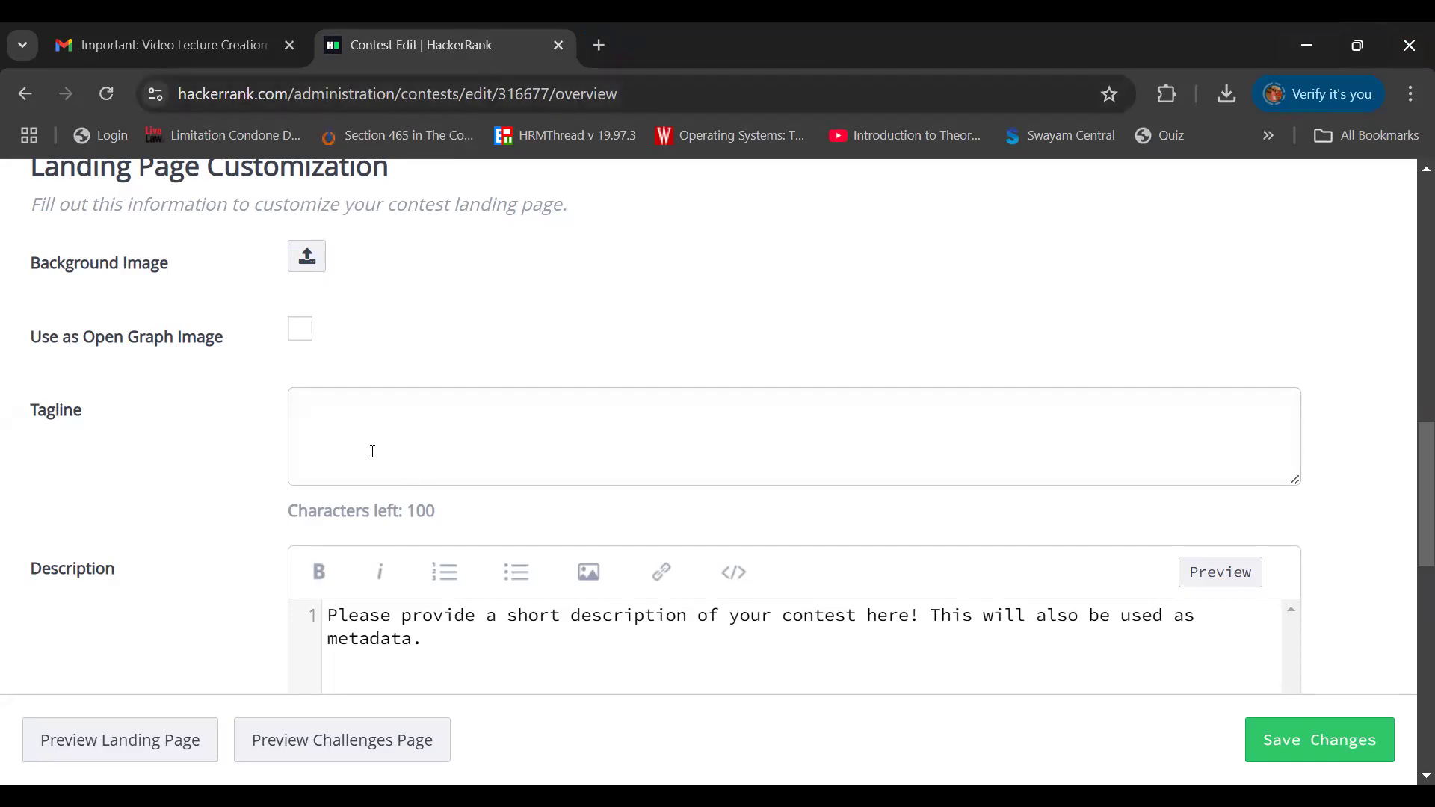
pyautogui.click(309, 269)
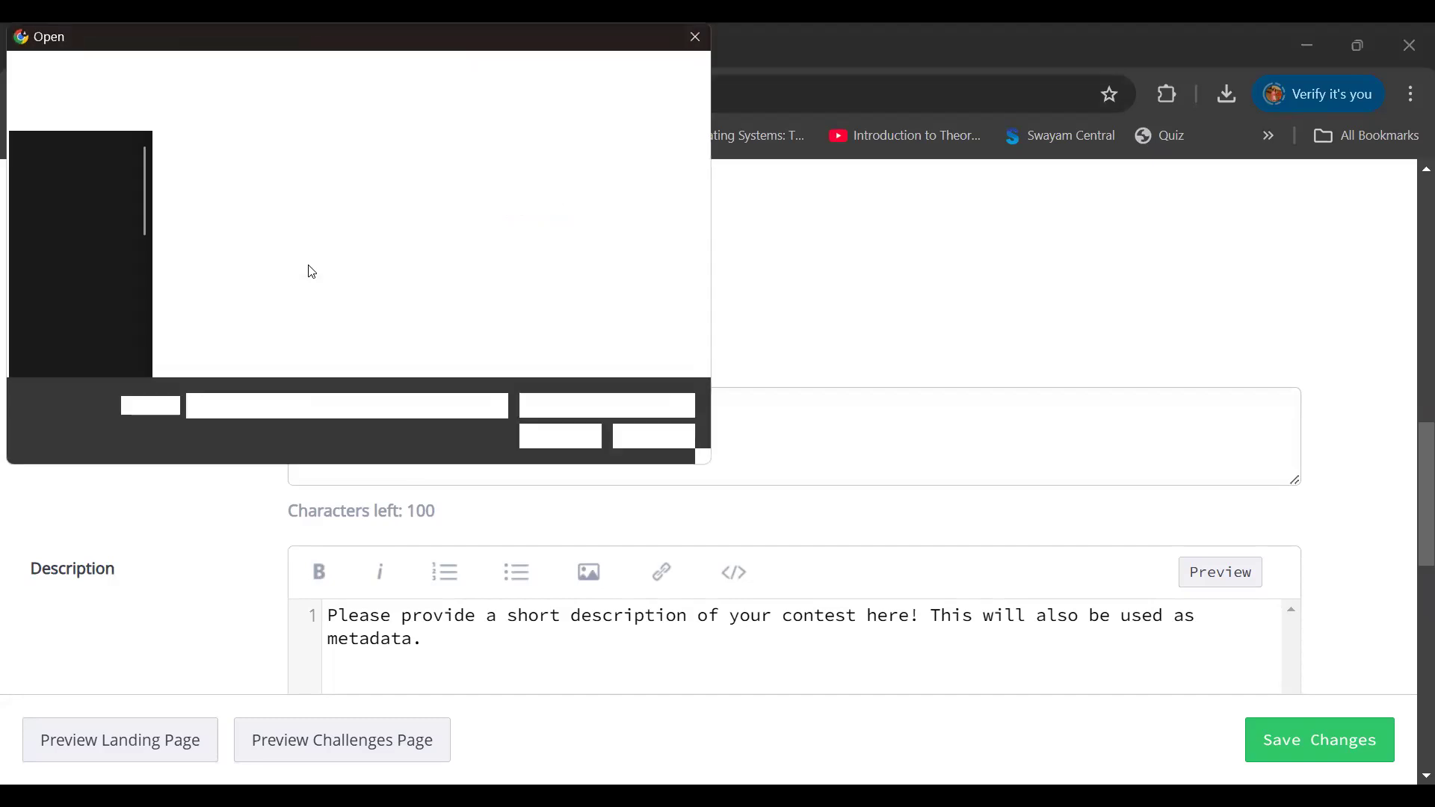
pyautogui.doubleClick(200, 189)
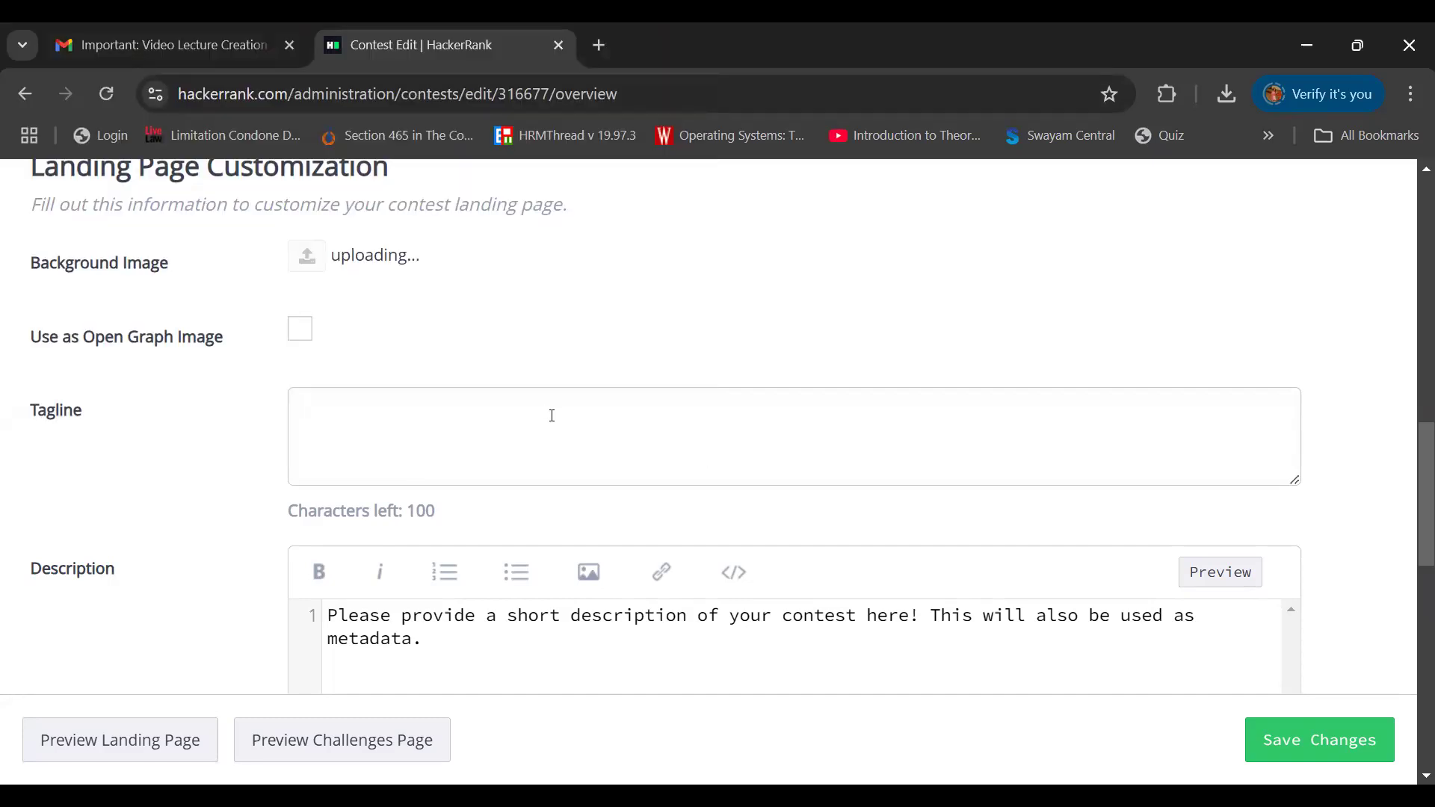
pyautogui.click(86, 757)
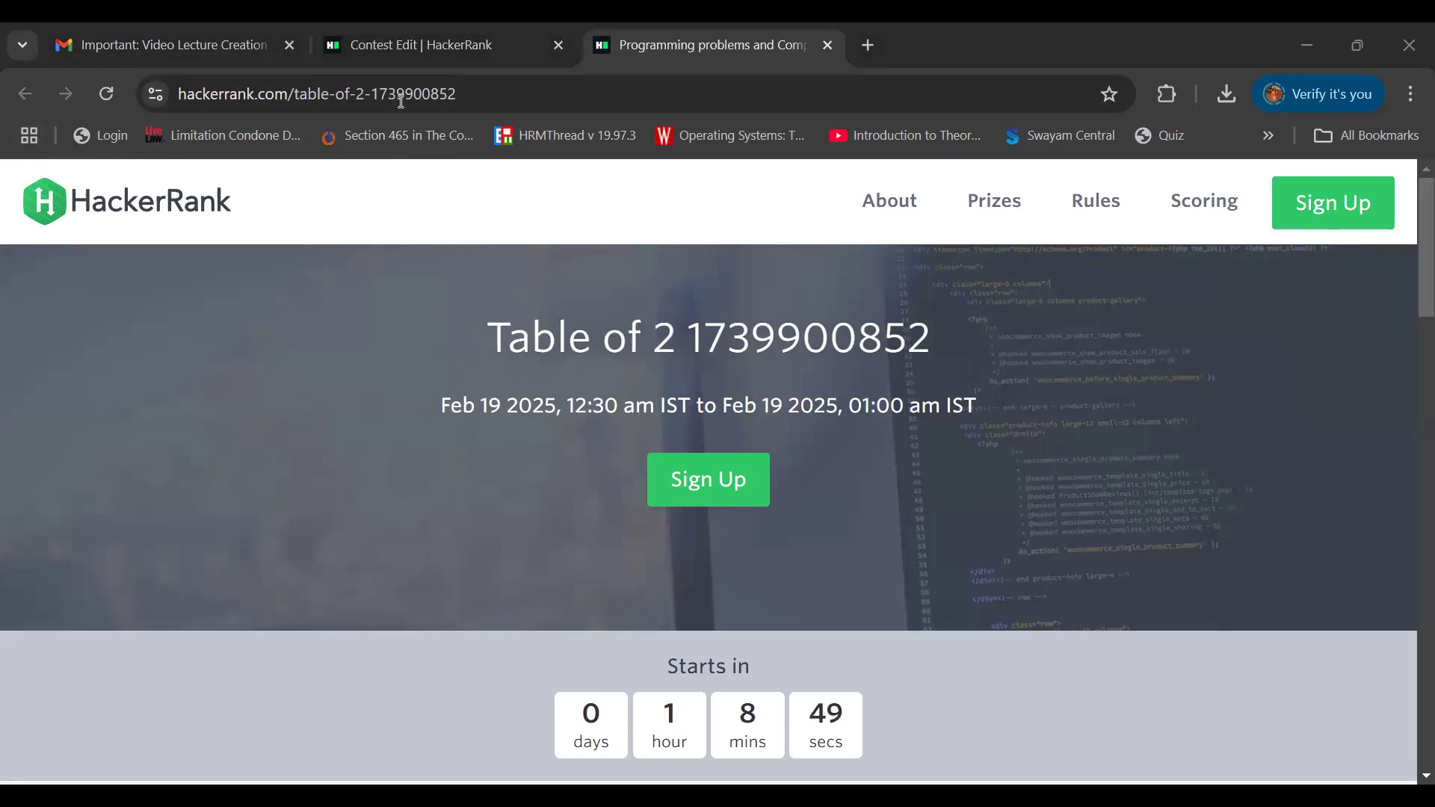
pyautogui.click(826, 46)
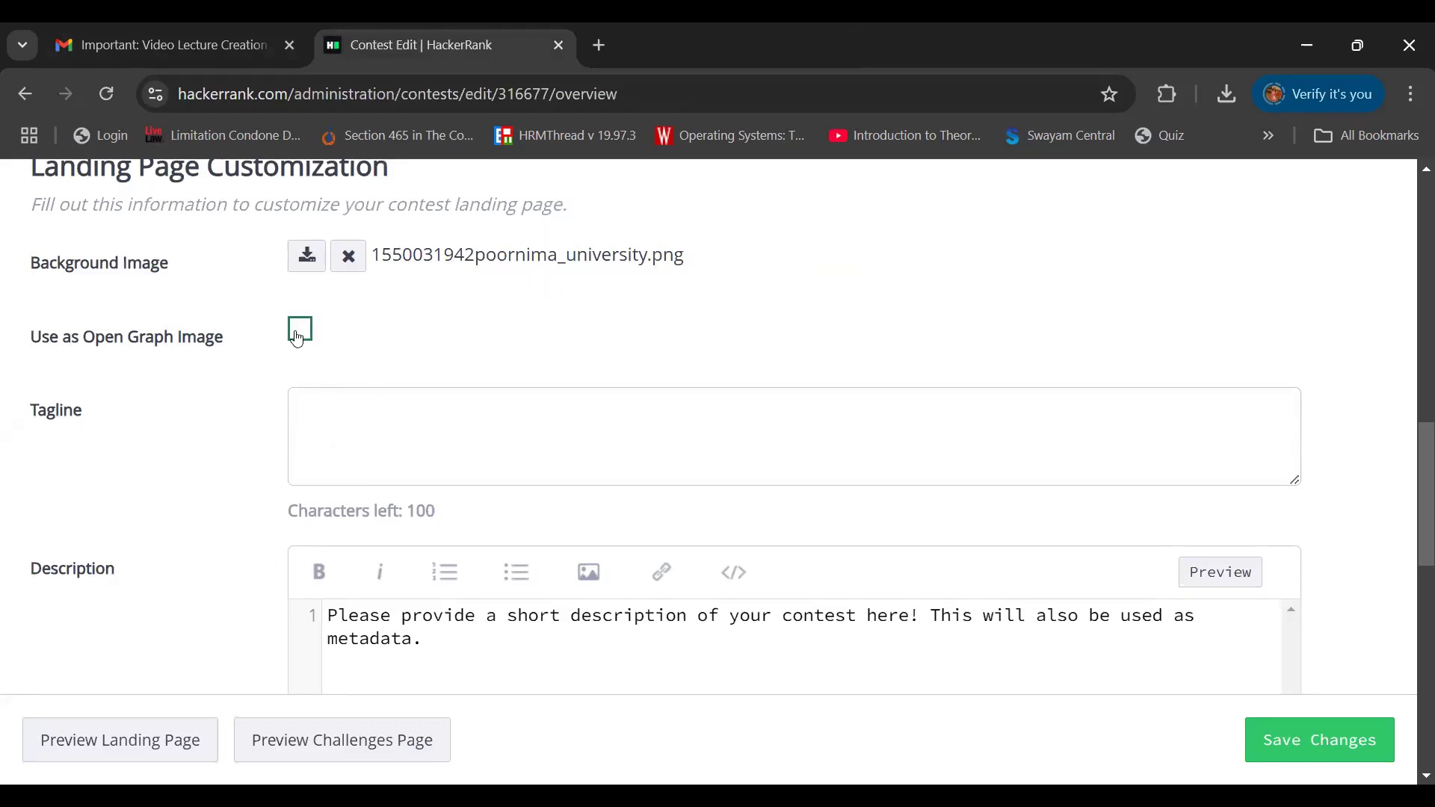
# Replace the placeholder contest description with "Designing a table of 2"
pyautogui.click(325, 441)
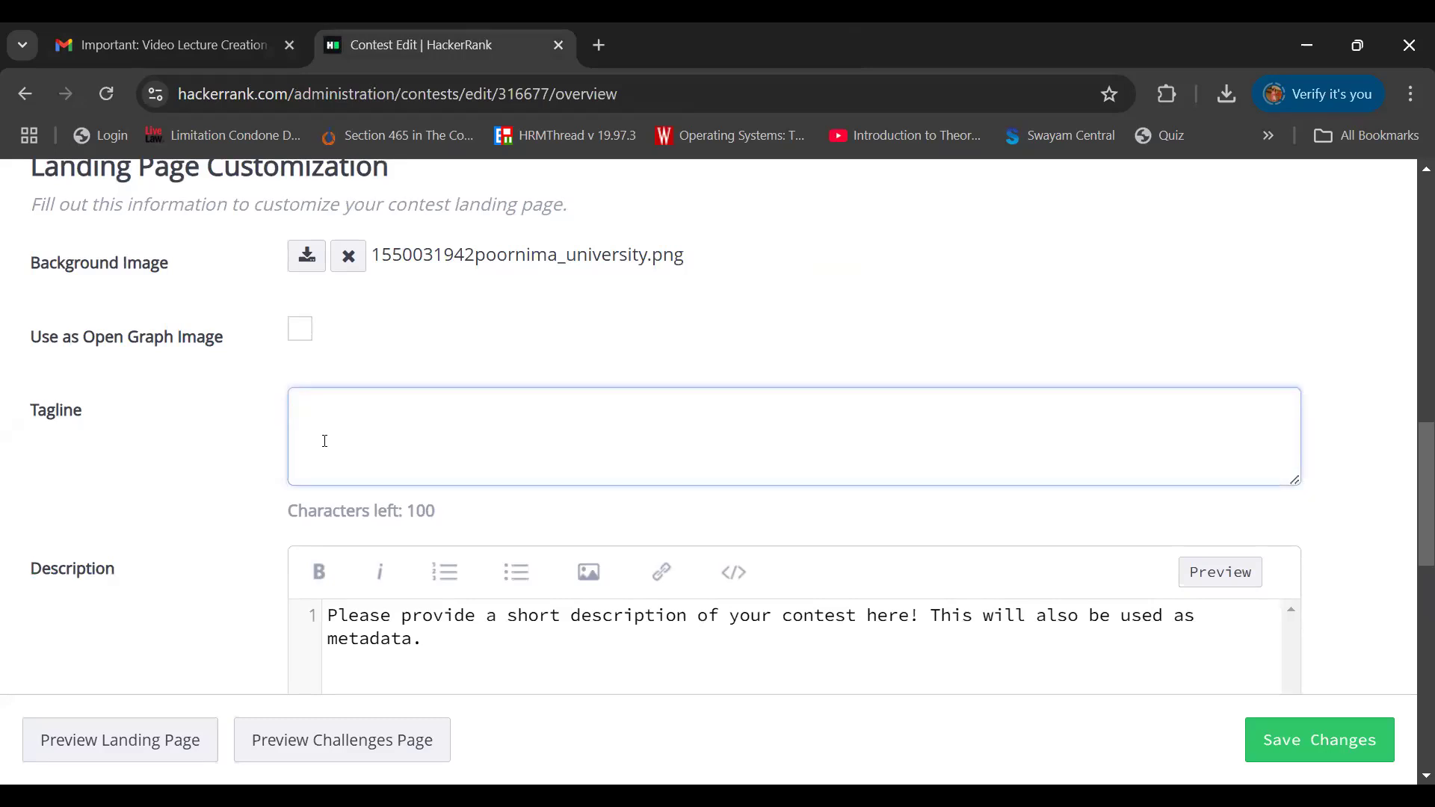
pyautogui.scroll(-3, 325, 444)
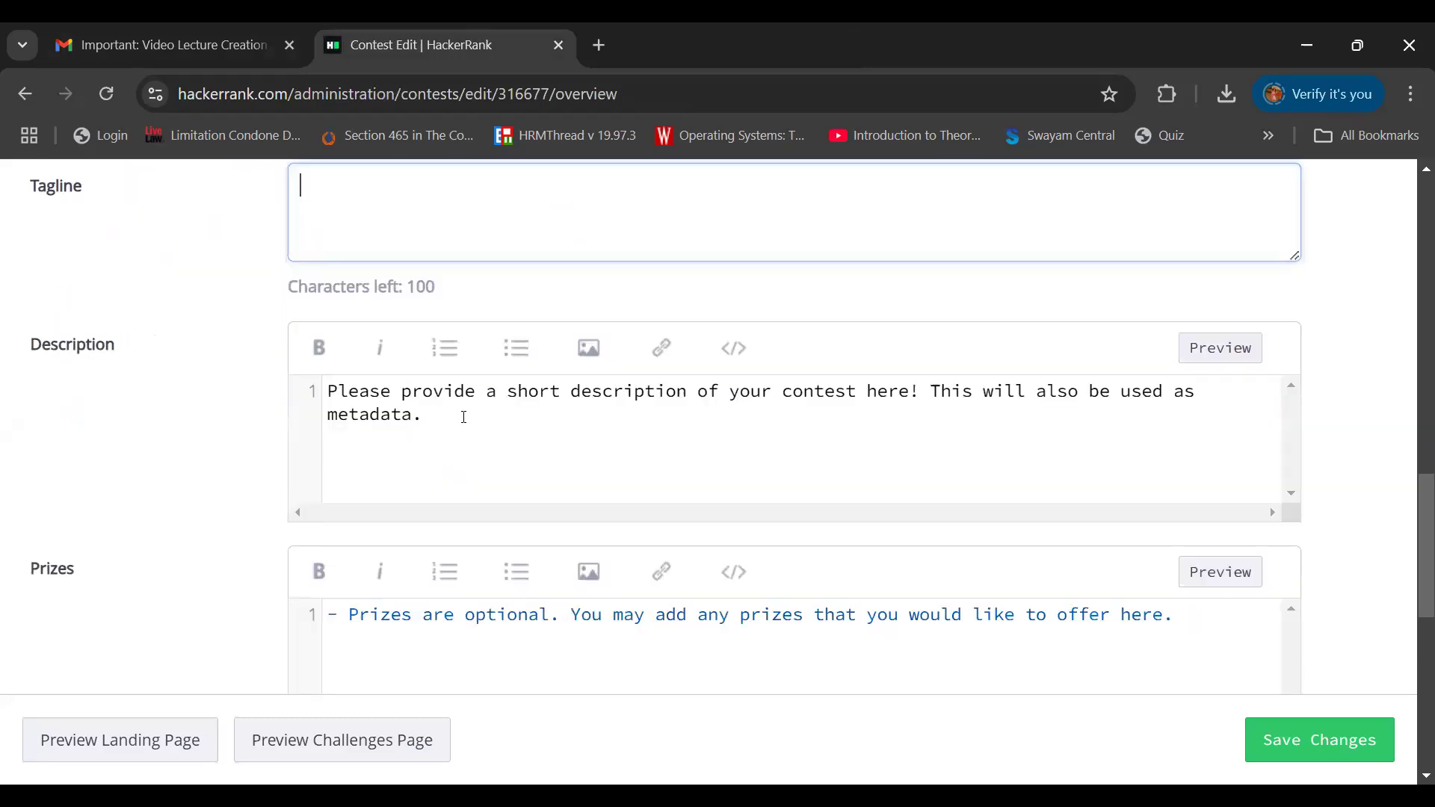
pyautogui.moveTo(410, 418); pyautogui.dragTo(329, 389)
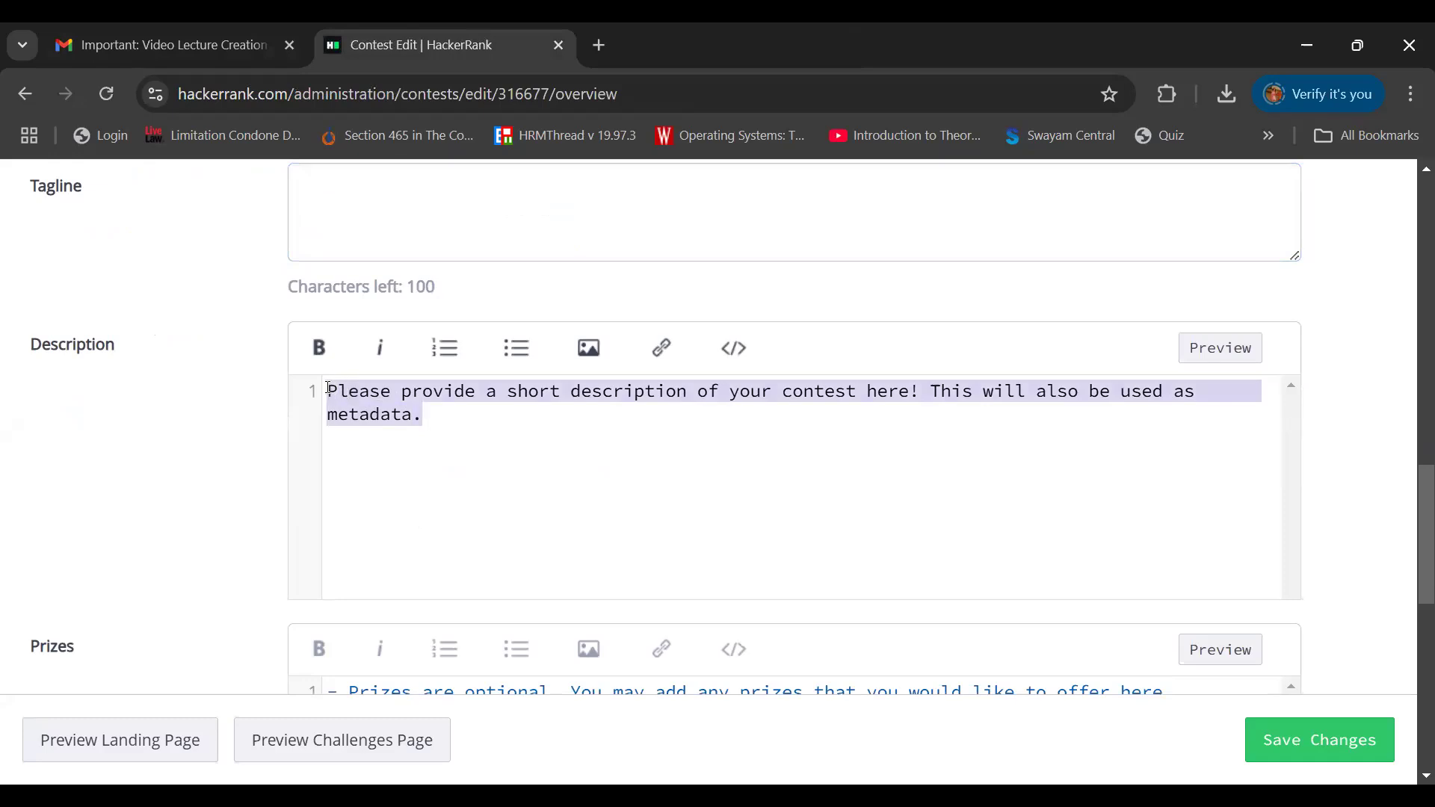
pyautogui.write('table')
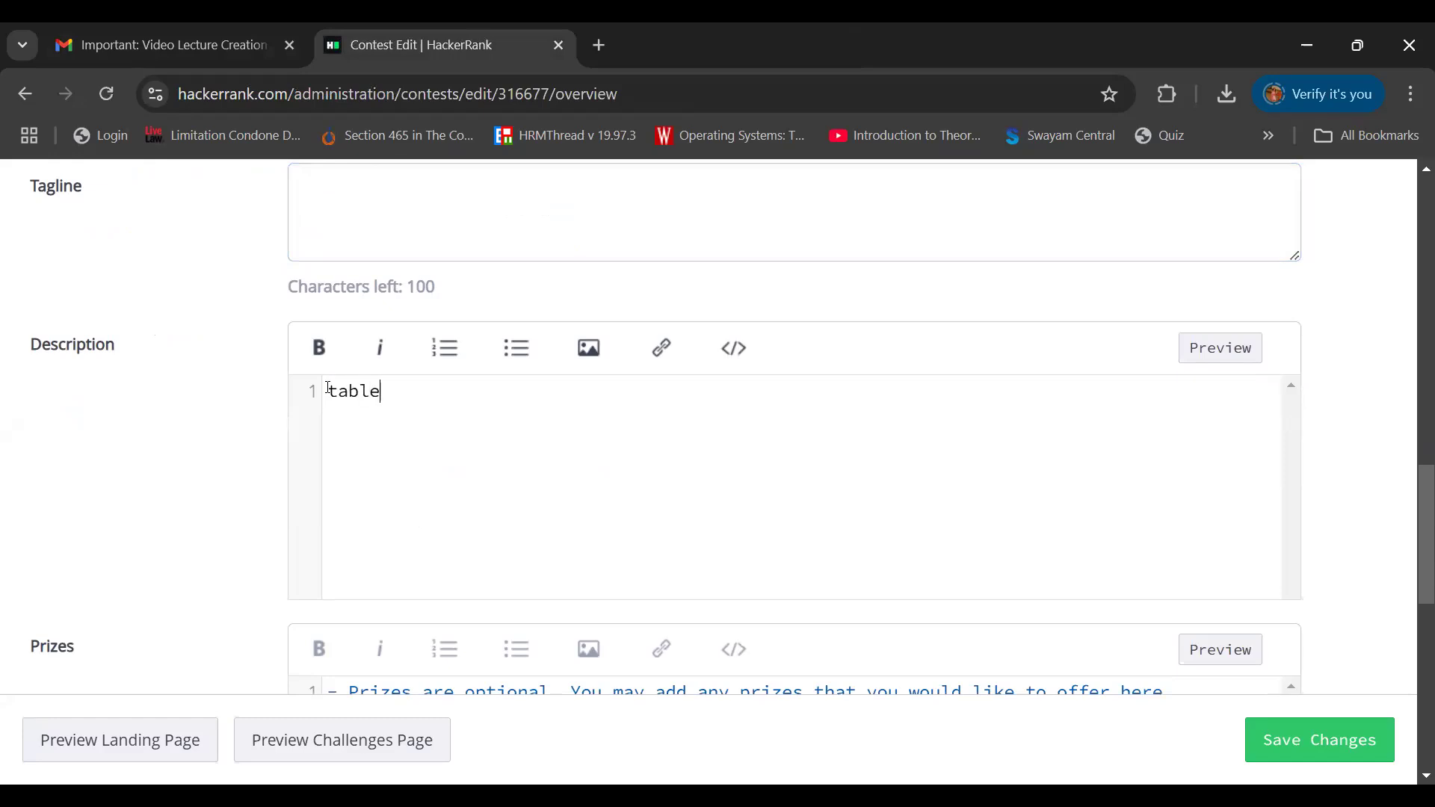
pyautogui.press('BackSpace')
pyautogui.press('BackSpace')
pyautogui.press('BackSpace')
pyautogui.press('BackSpace')
pyautogui.press('BackSpace')
pyautogui.write('Designing a table of 2')
# Replace the placeholder prizes entry with "No Prize" and the placeholder rules entry with "No rules", keeping the list dashes
pyautogui.scroll(-3, 328, 391)
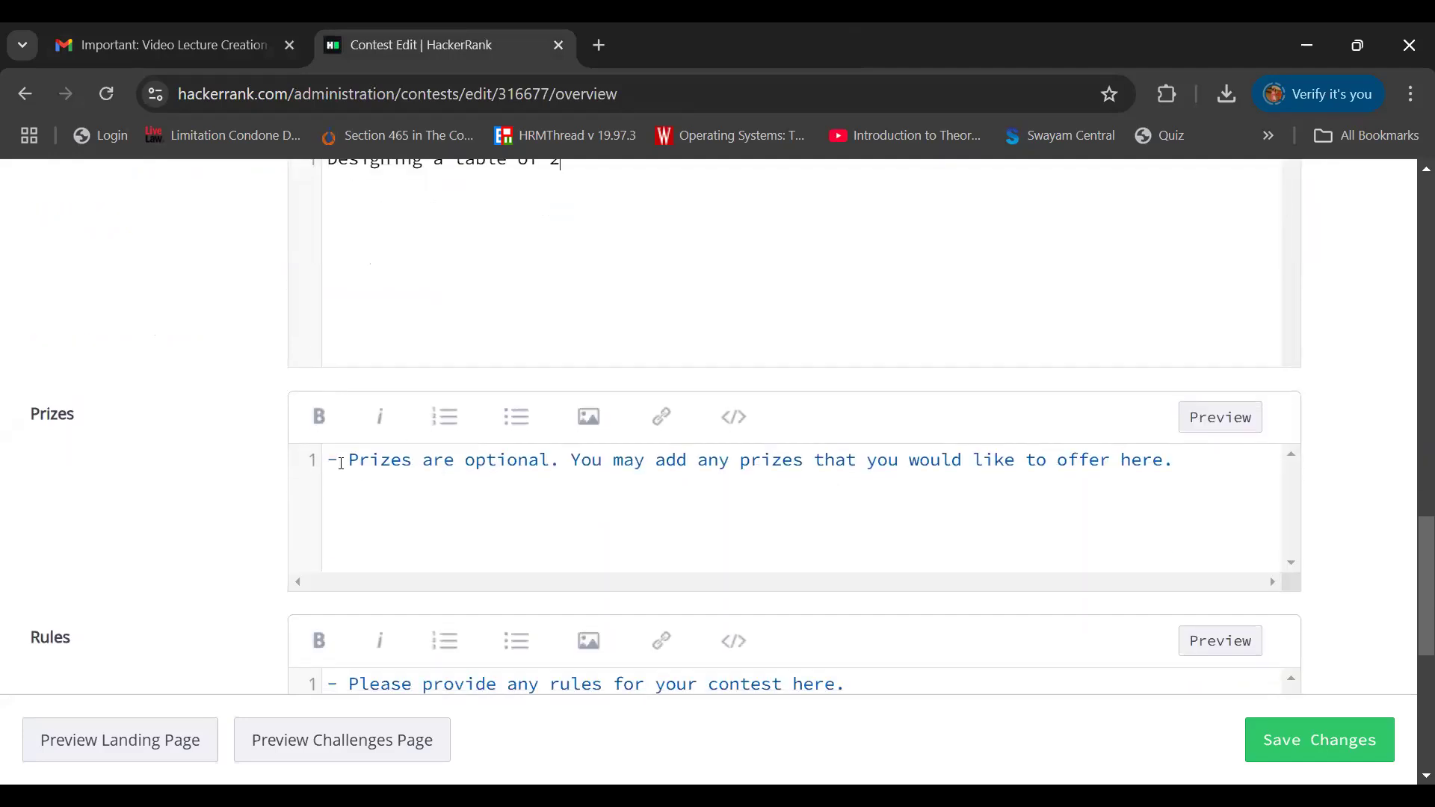
pyautogui.moveTo(341, 463); pyautogui.dragTo(1170, 492)
pyautogui.press('BackSpace')
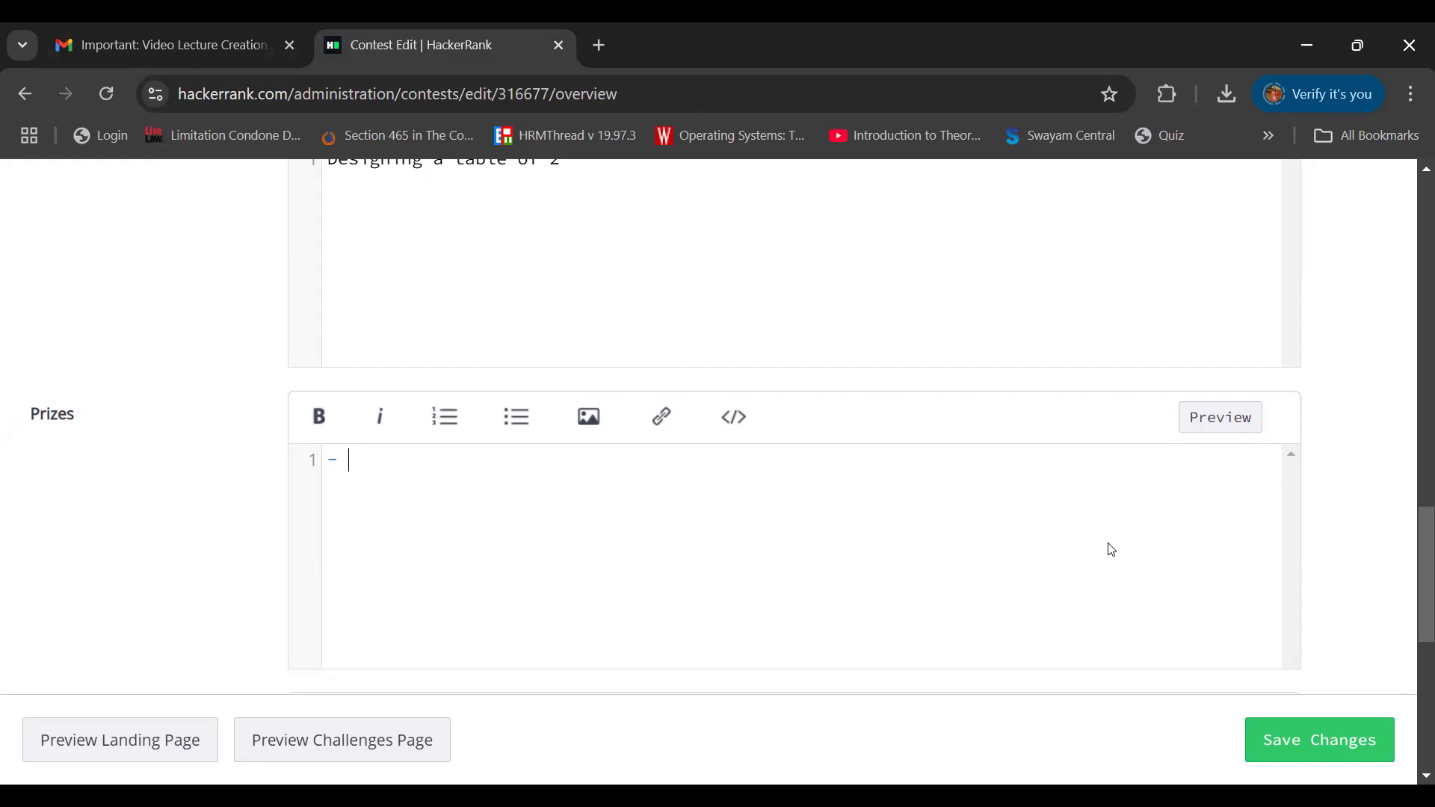
pyautogui.write('No Prize')
pyautogui.scroll(-4, 1112, 550)
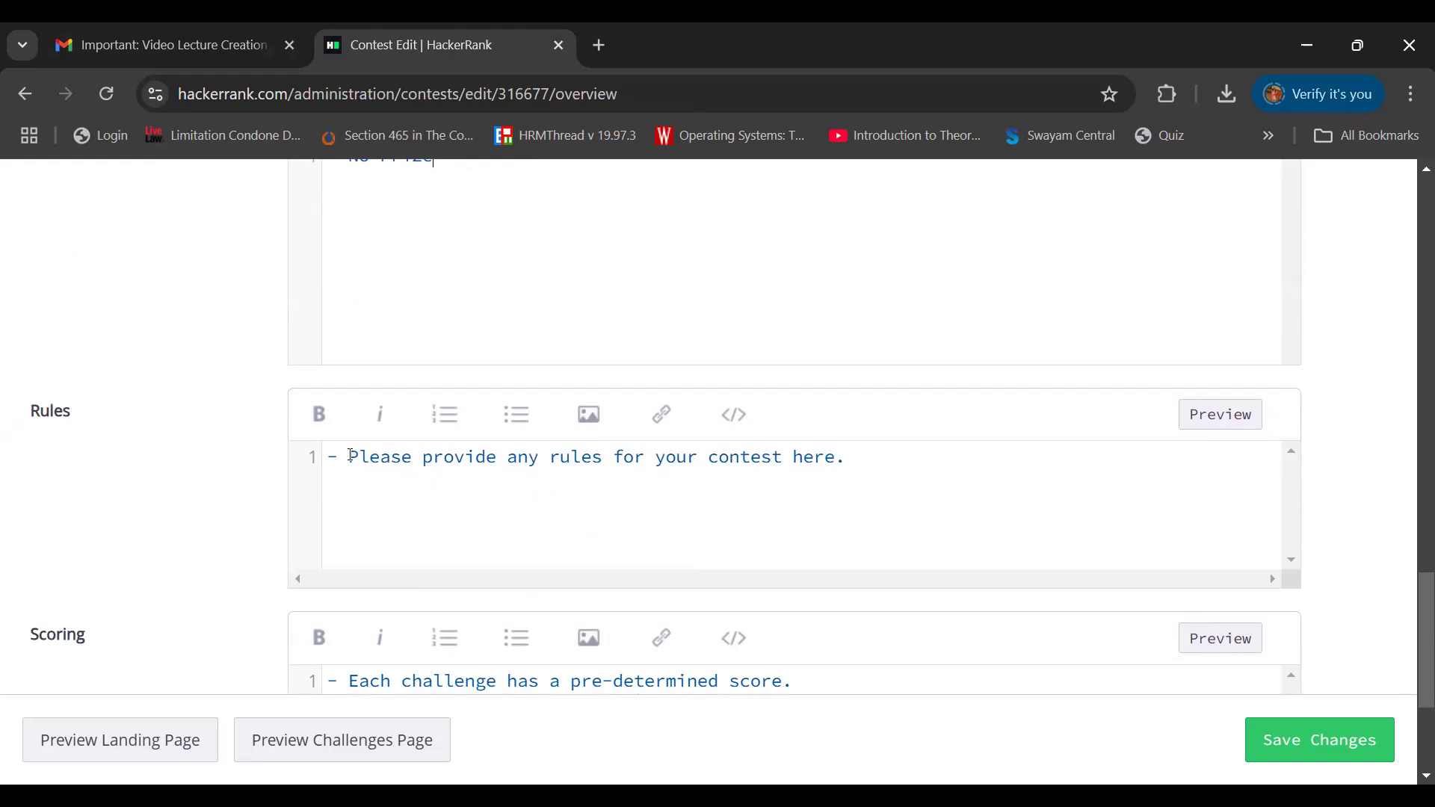
pyautogui.moveTo(353, 455); pyautogui.dragTo(845, 456)
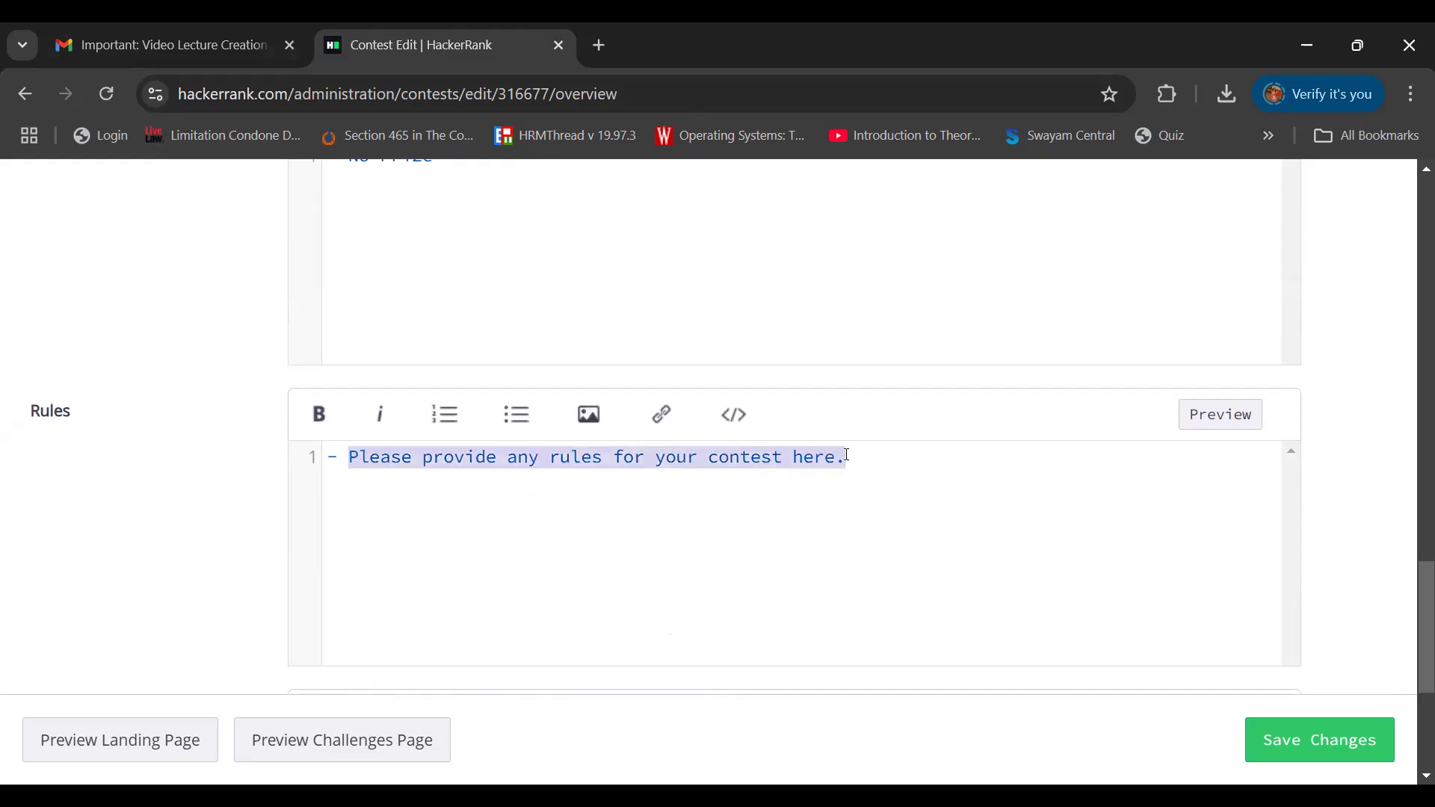
pyautogui.write('No rules')
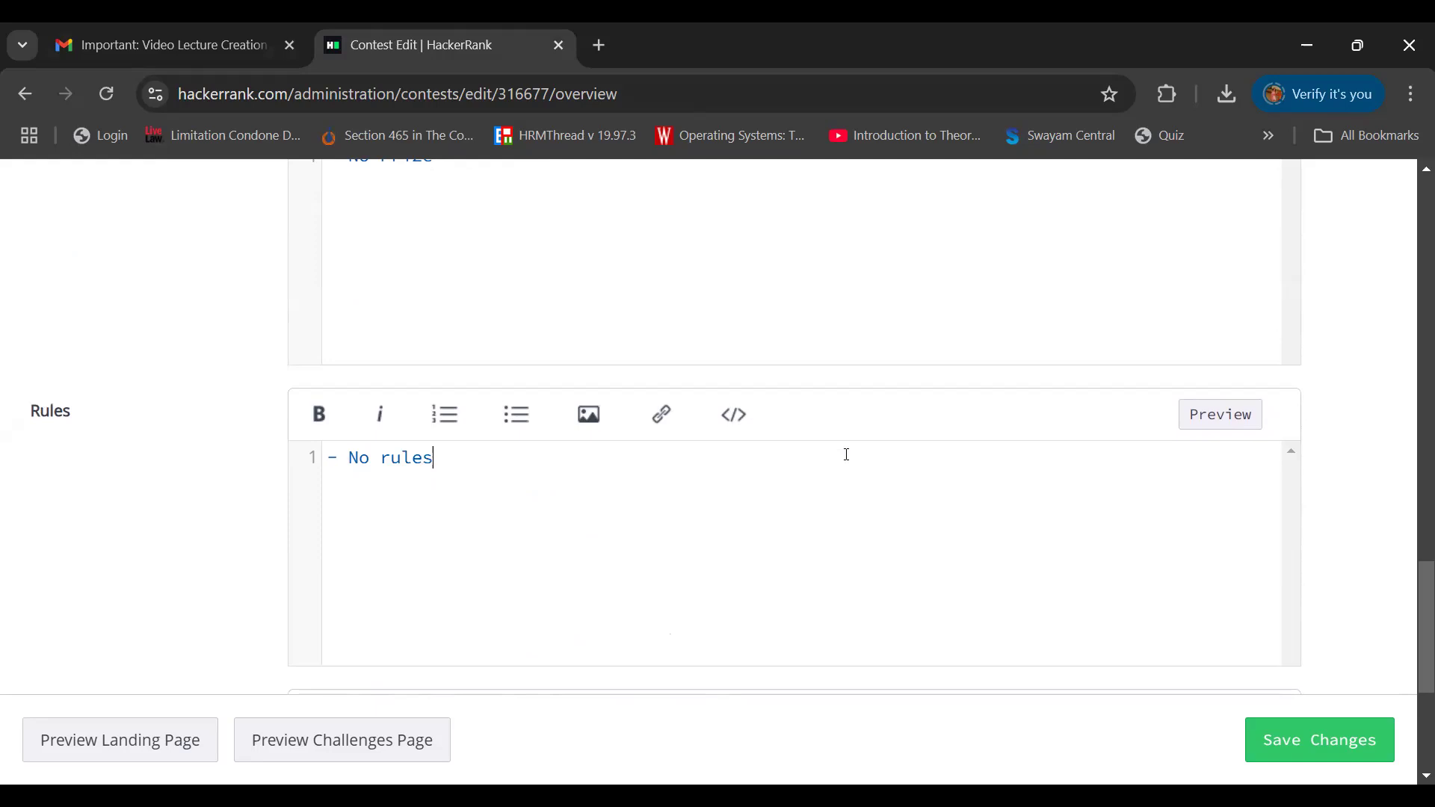
# Replace the default scoring text with the single list item "Score if you can generate the output exactly same" and save the contest changes
pyautogui.scroll(-5, 847, 455)
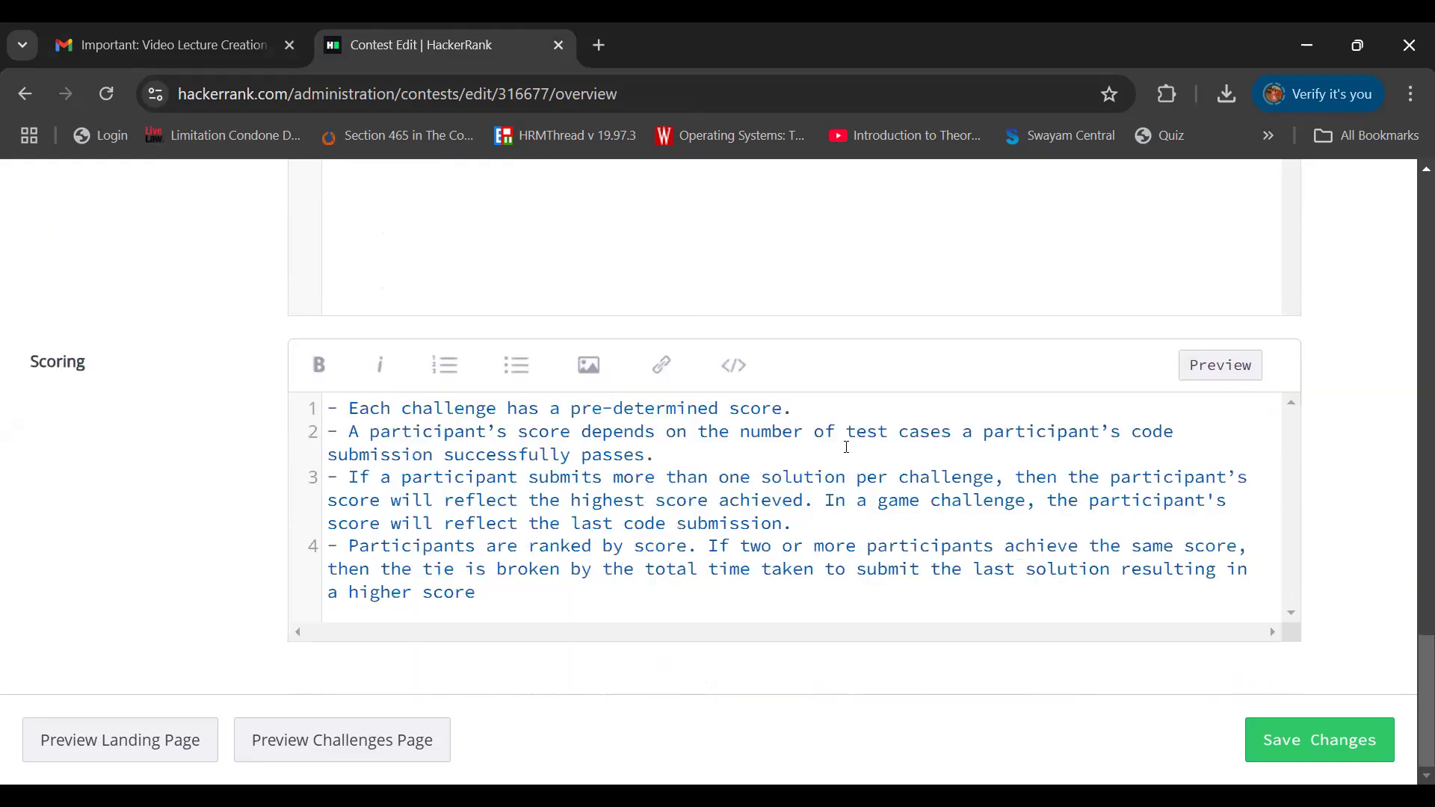
pyautogui.click(484, 595)
pyautogui.moveTo(424, 500); pyautogui.dragTo(347, 432)
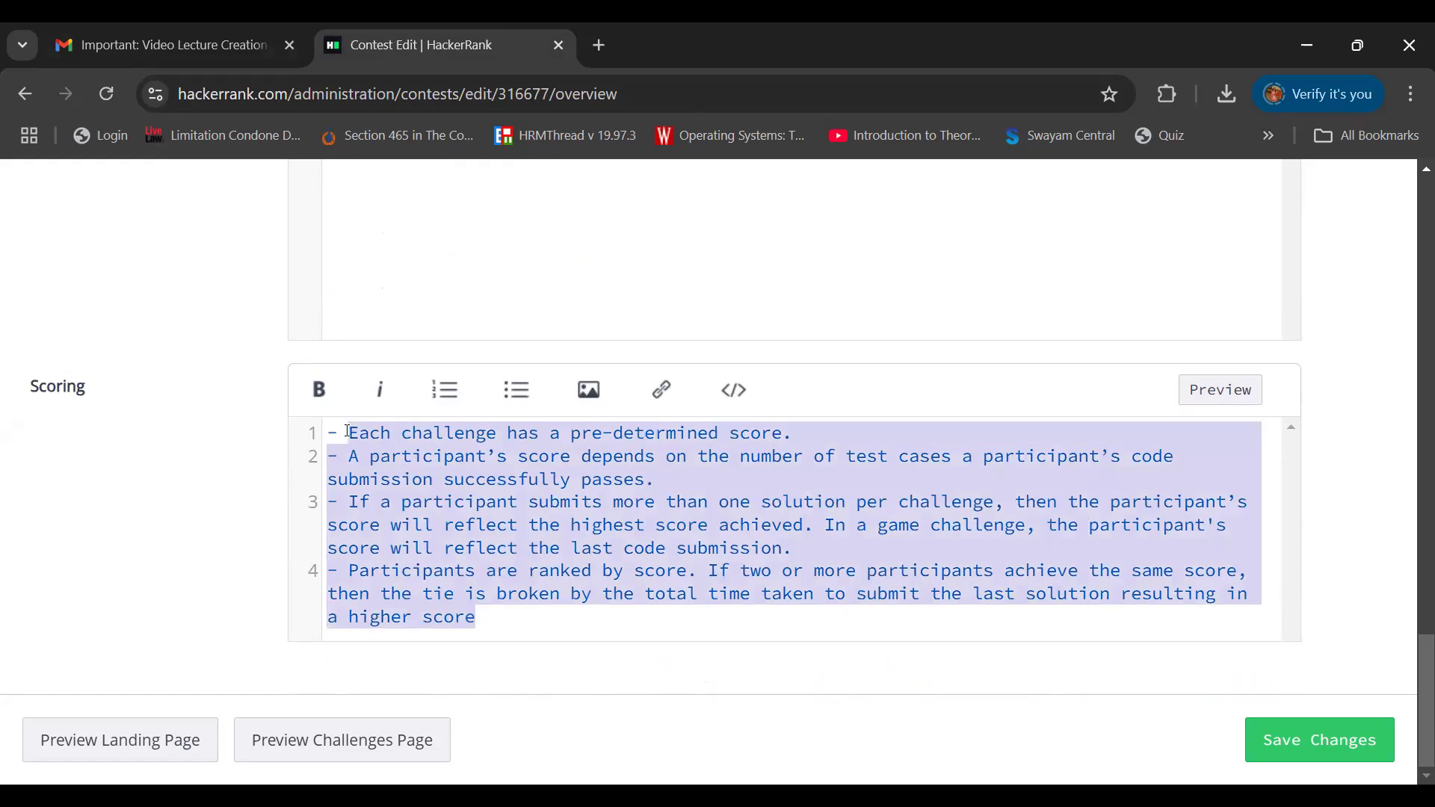
pyautogui.write('Sco')
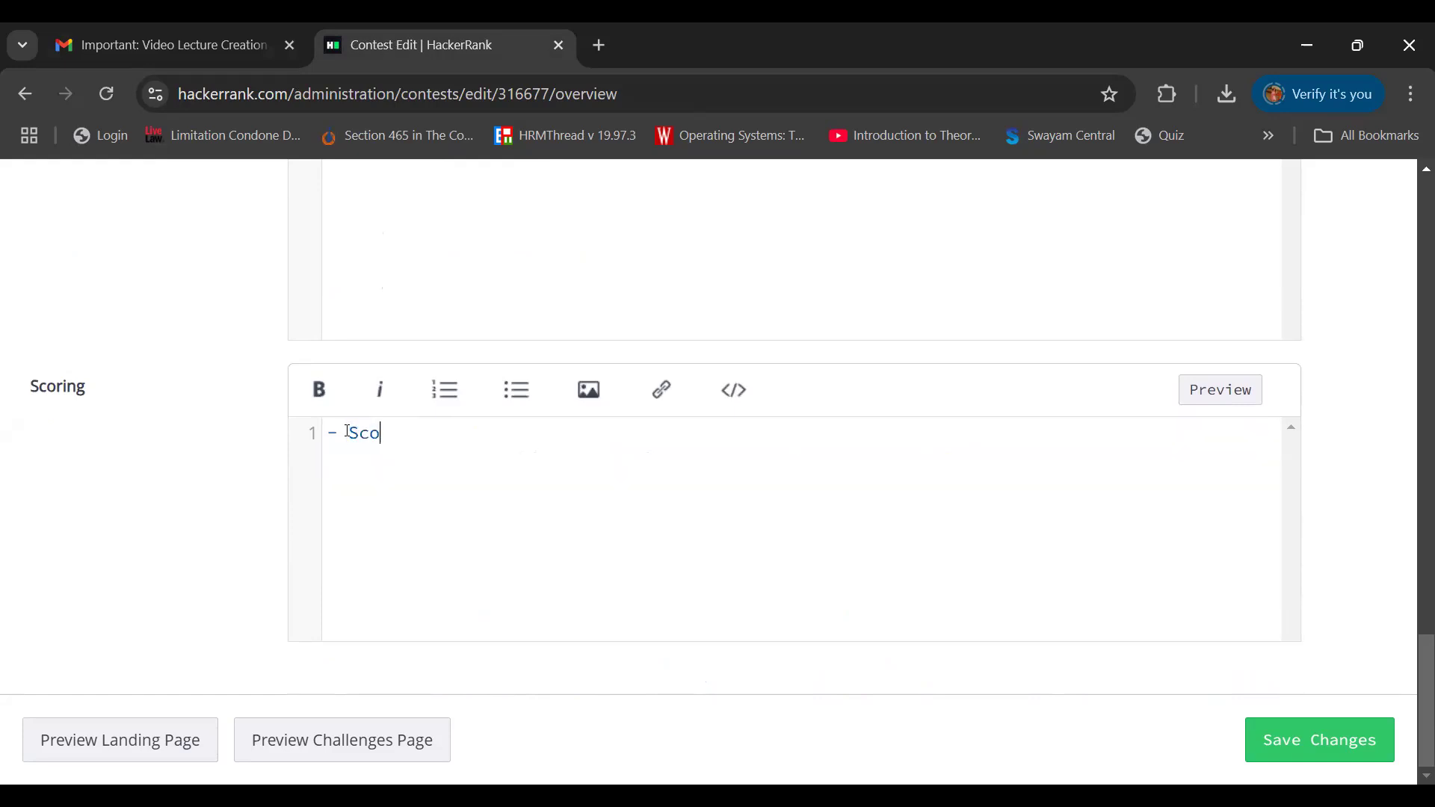
pyautogui.write('re if o')
pyautogui.press('BackSpace')
pyautogui.press('BackSpace')
pyautogui.write('you can genera')
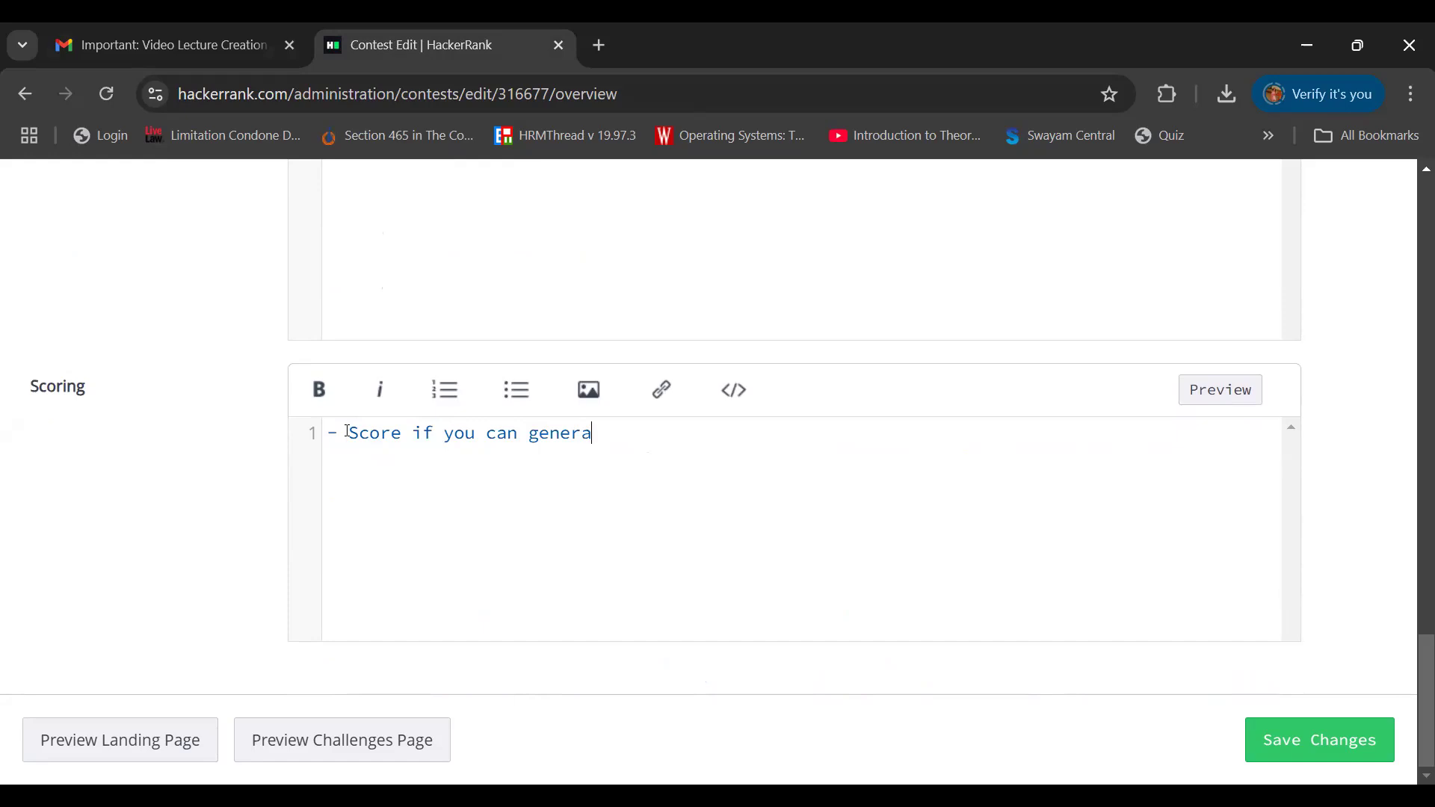
pyautogui.write('te the outp')
pyautogui.press('BackSpace')
pyautogui.write('tput ex')
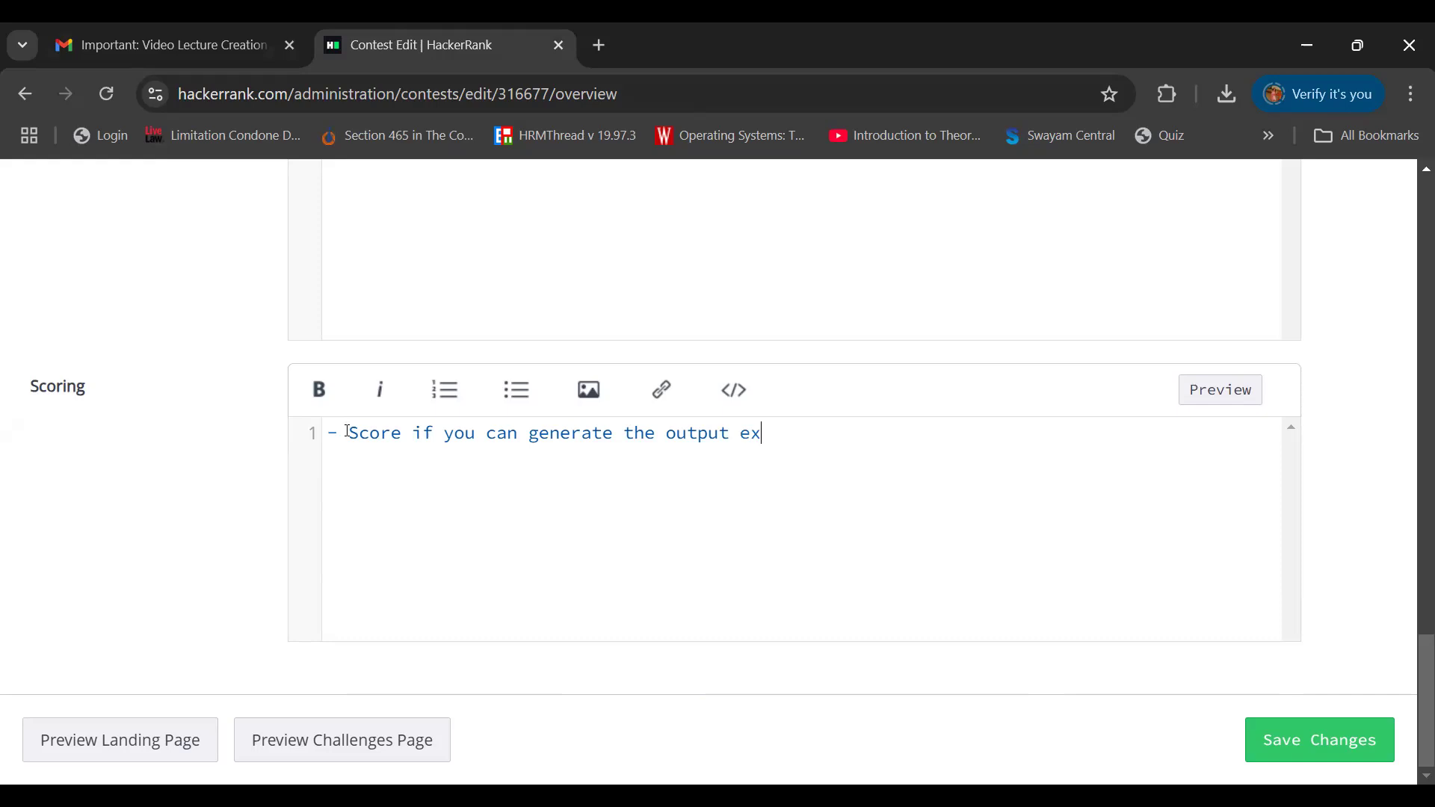
pyautogui.write('actly same')
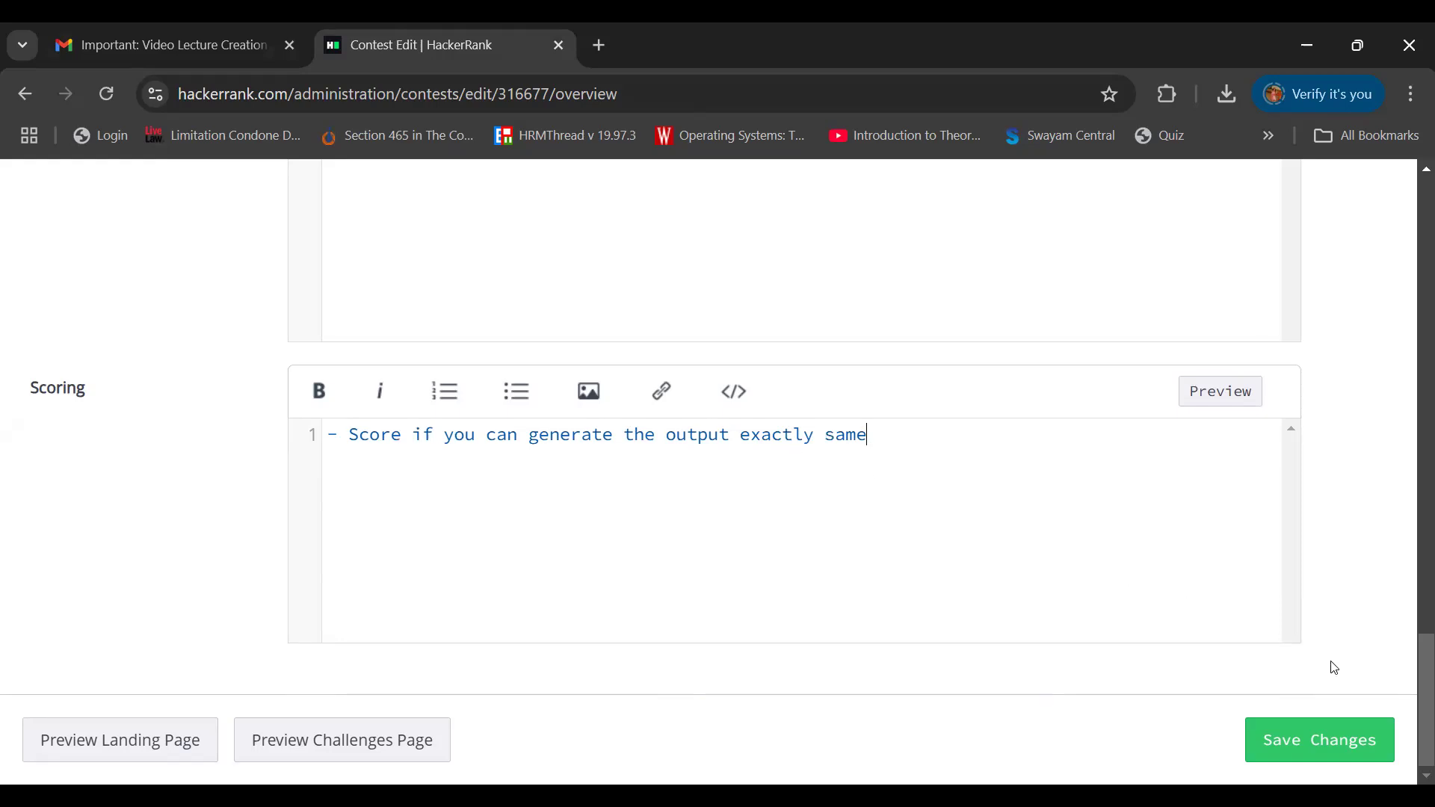
pyautogui.click(1308, 752)
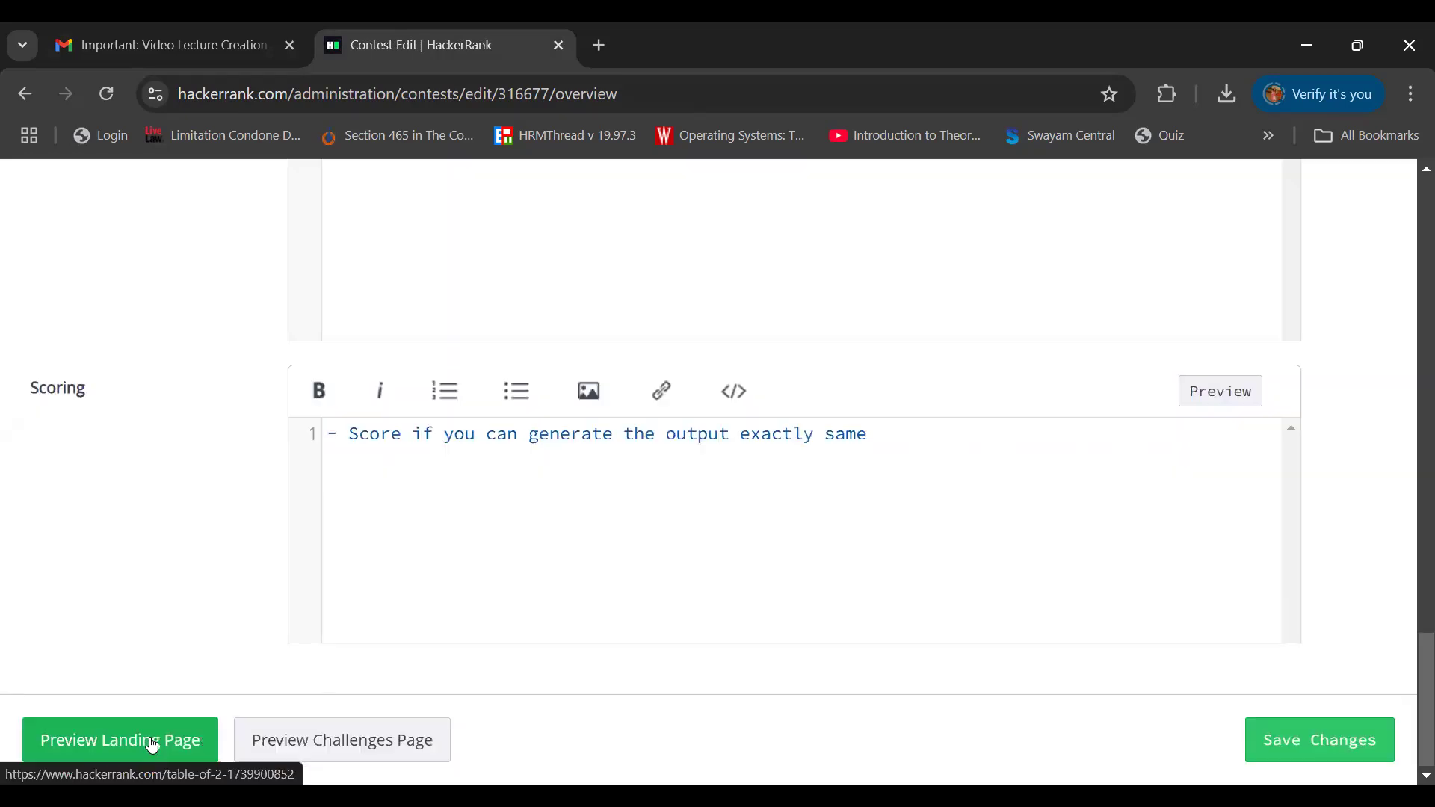
# Preview the contest landing page, review its banner, About, Prizes, Rules and Scoring sections, and close the preview
pyautogui.click(153, 745)
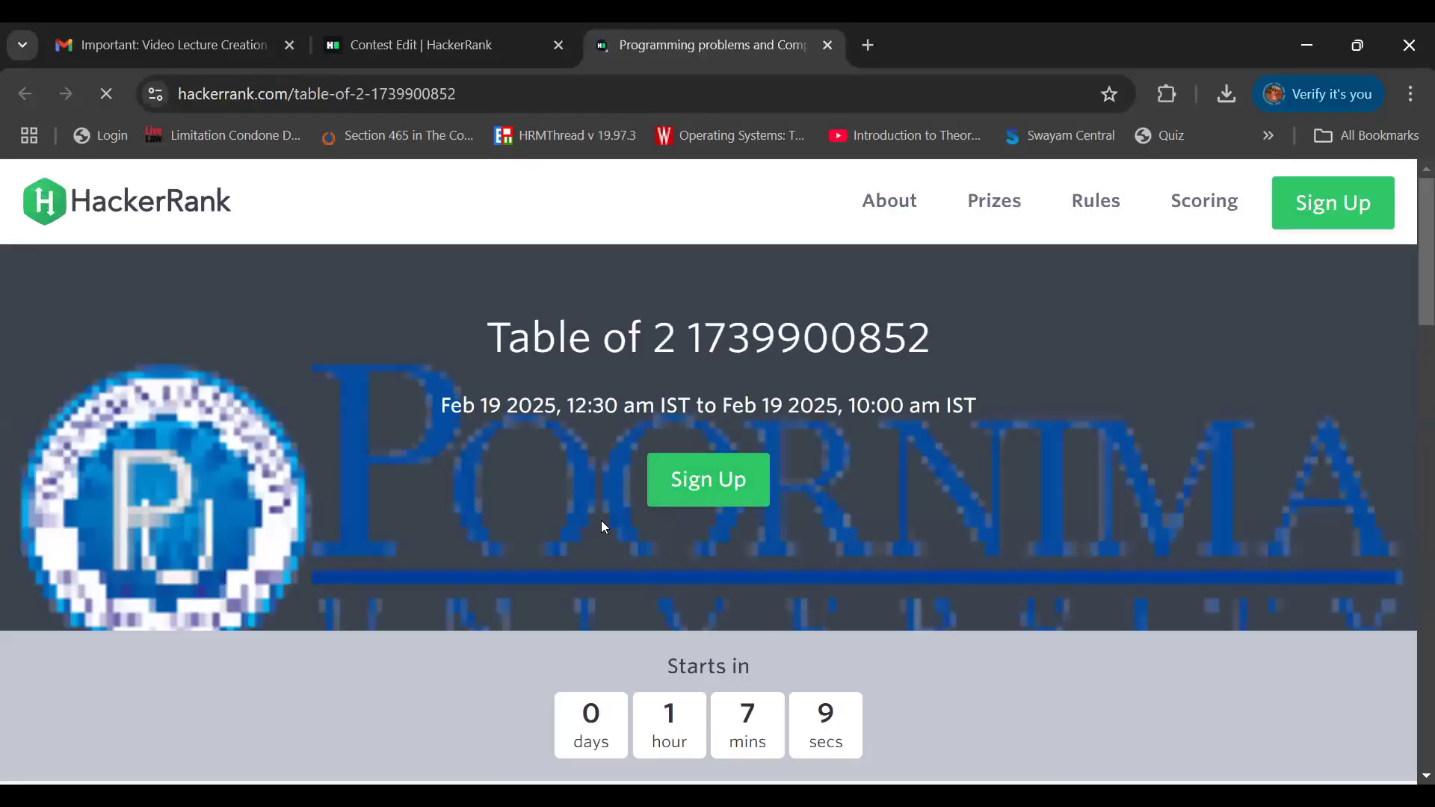
pyautogui.scroll(-1, 603, 526)
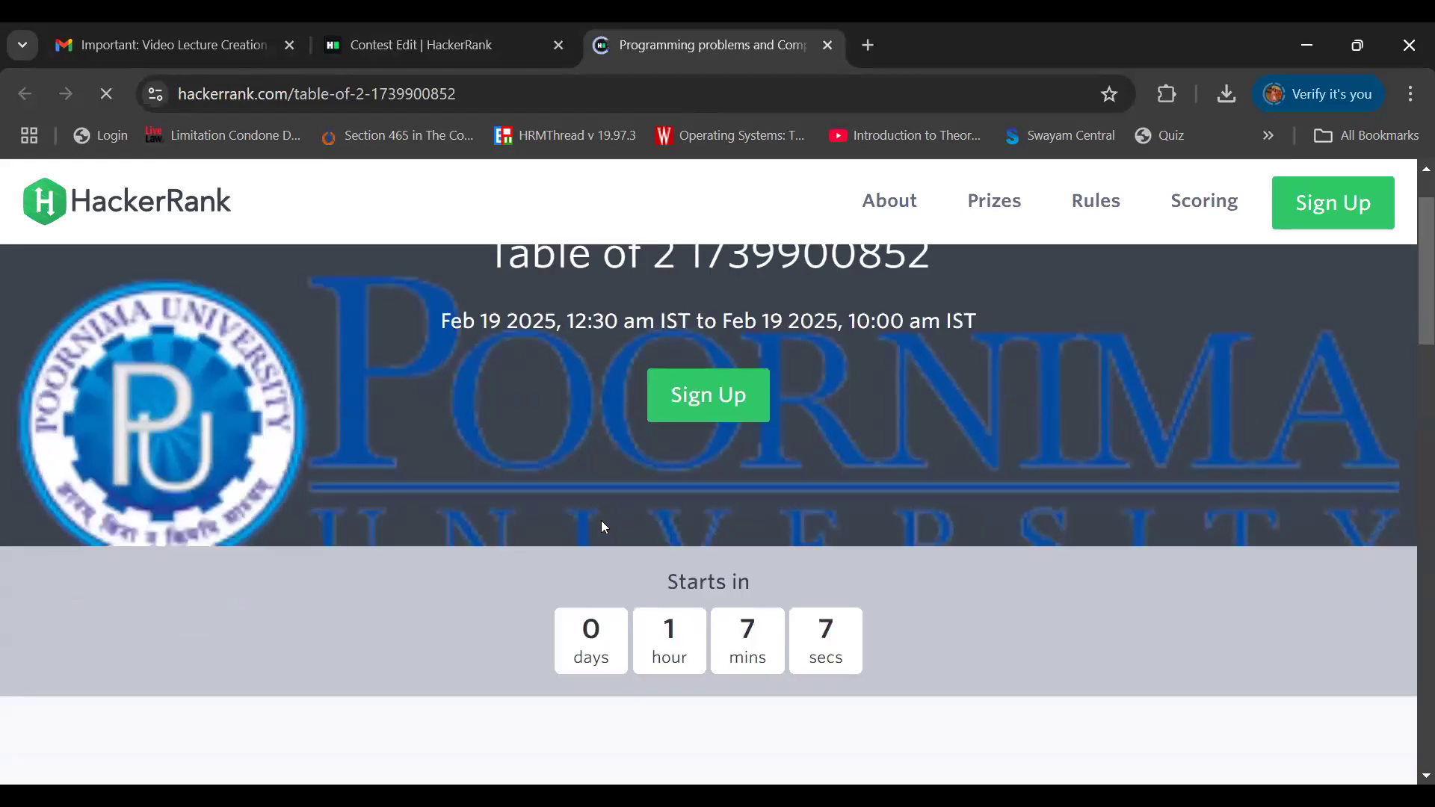
pyautogui.scroll(-6, 604, 525)
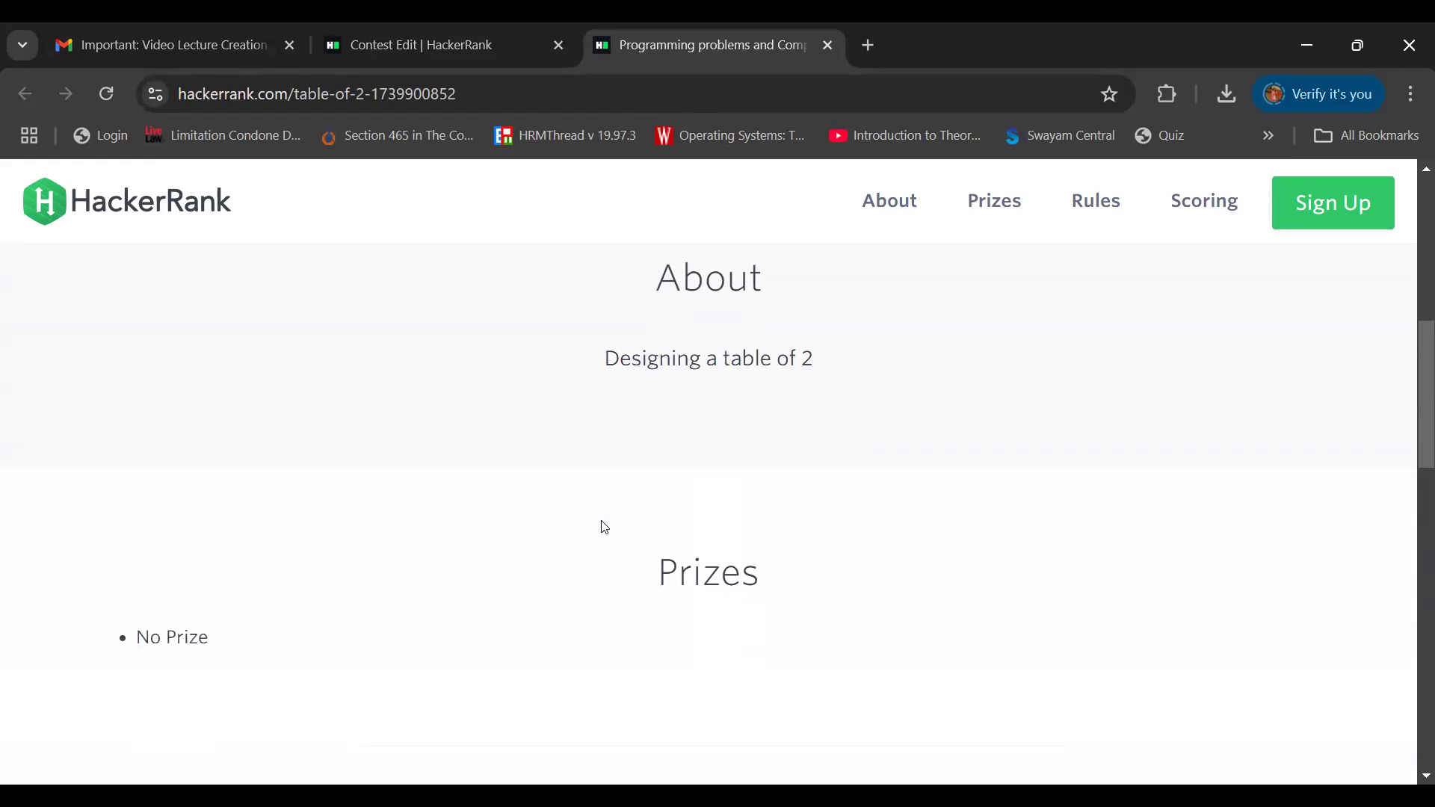
pyautogui.scroll(-4, 604, 525)
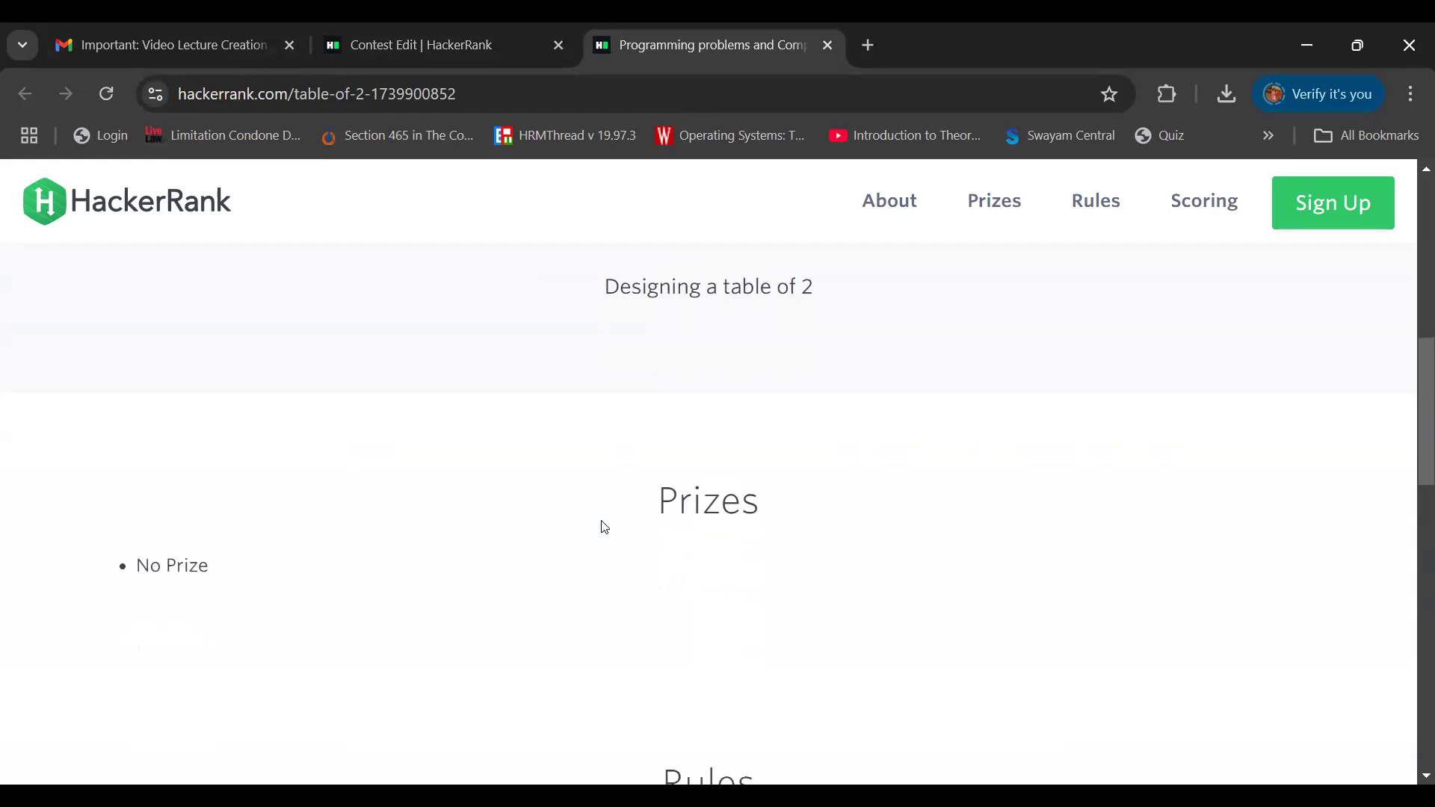
pyautogui.scroll(-2, 603, 527)
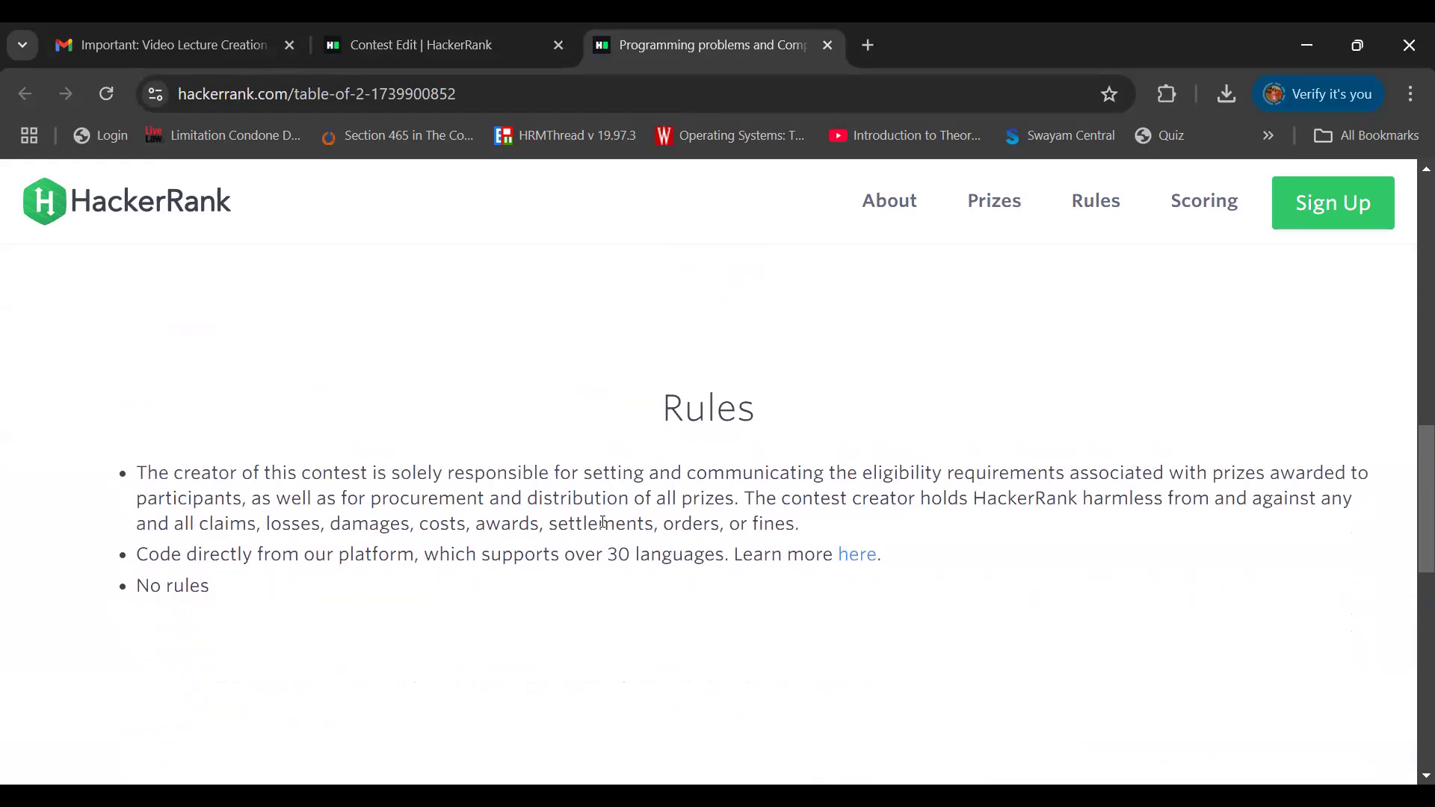
pyautogui.scroll(-2, 603, 527)
pyautogui.scroll(-2, 604, 527)
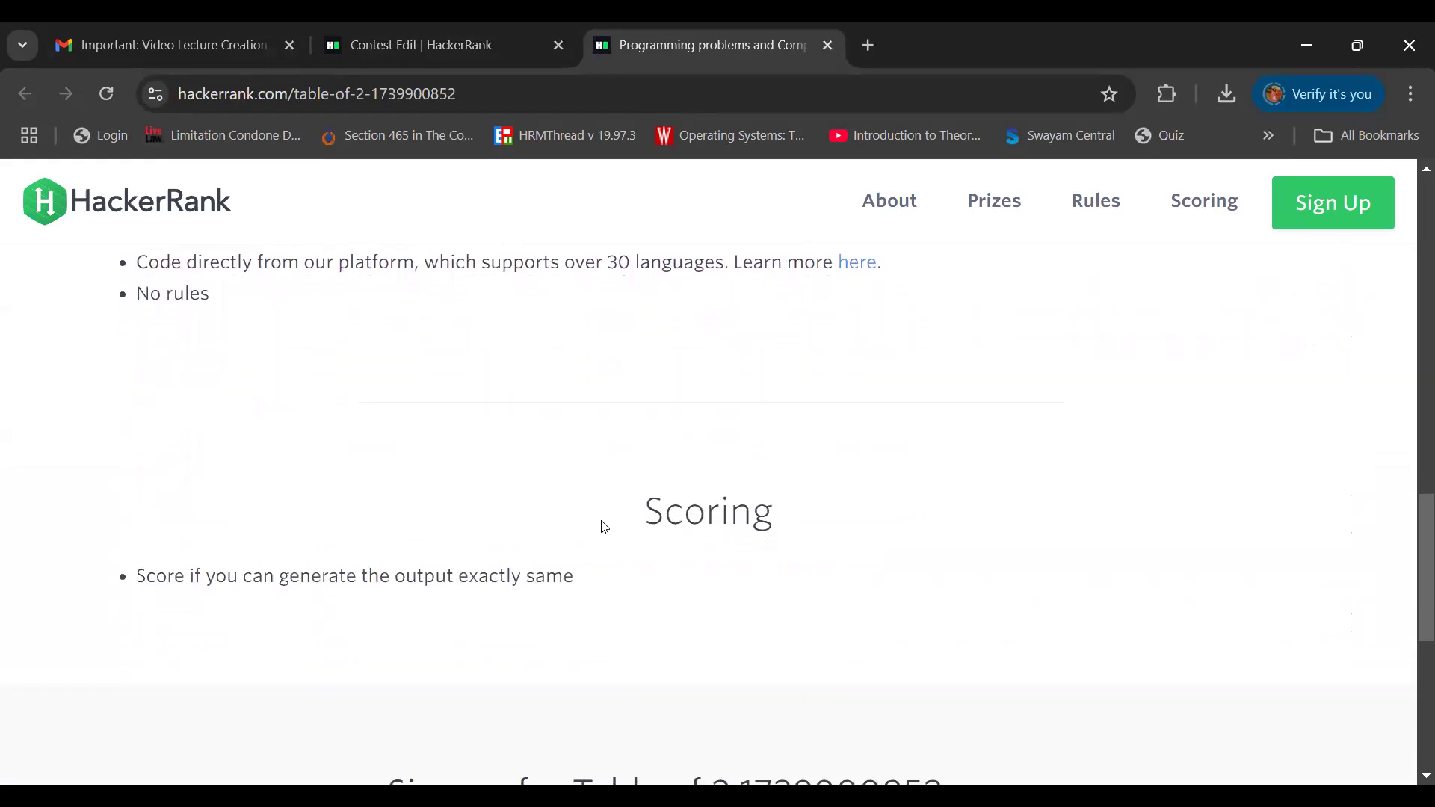
pyautogui.scroll(10, 604, 527)
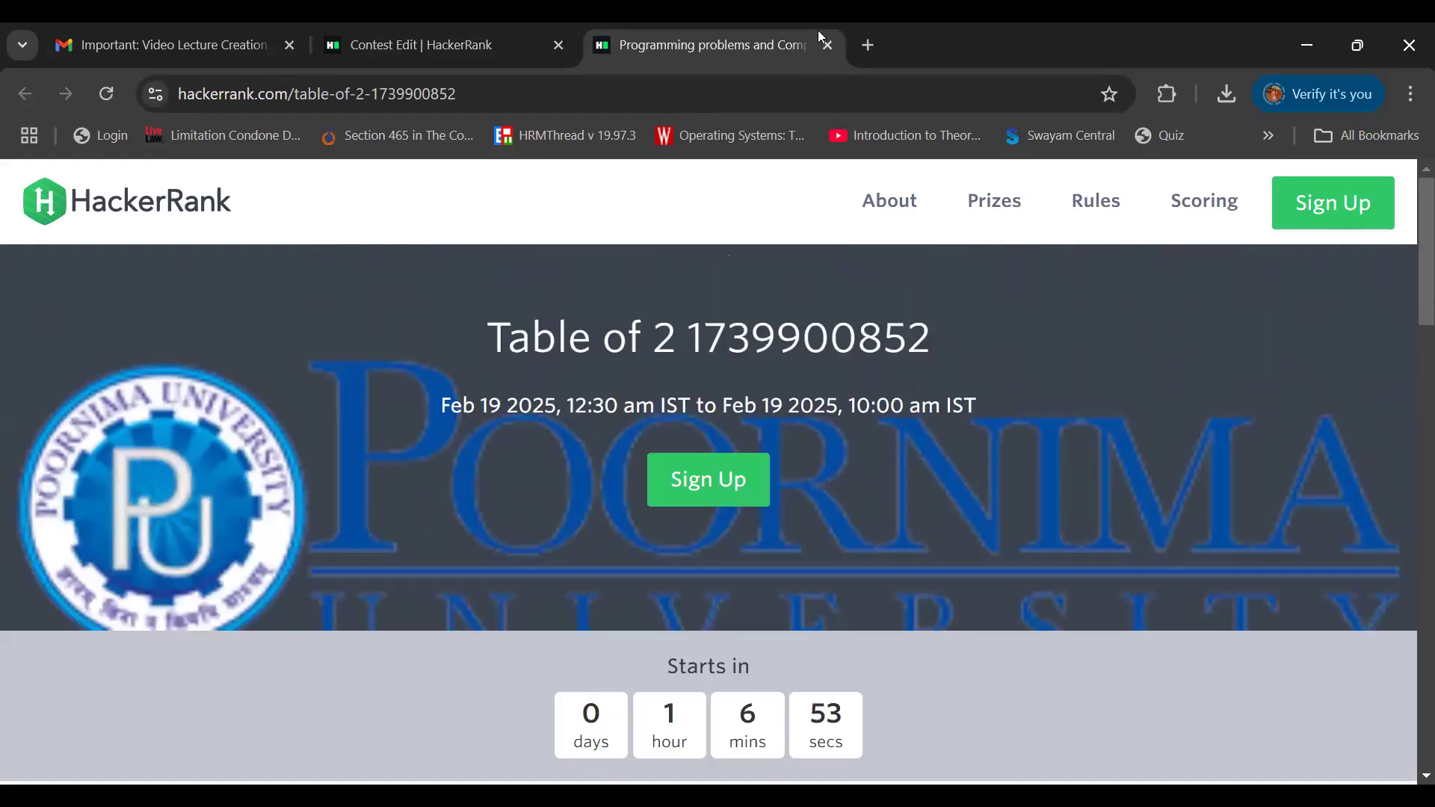
pyautogui.click(830, 45)
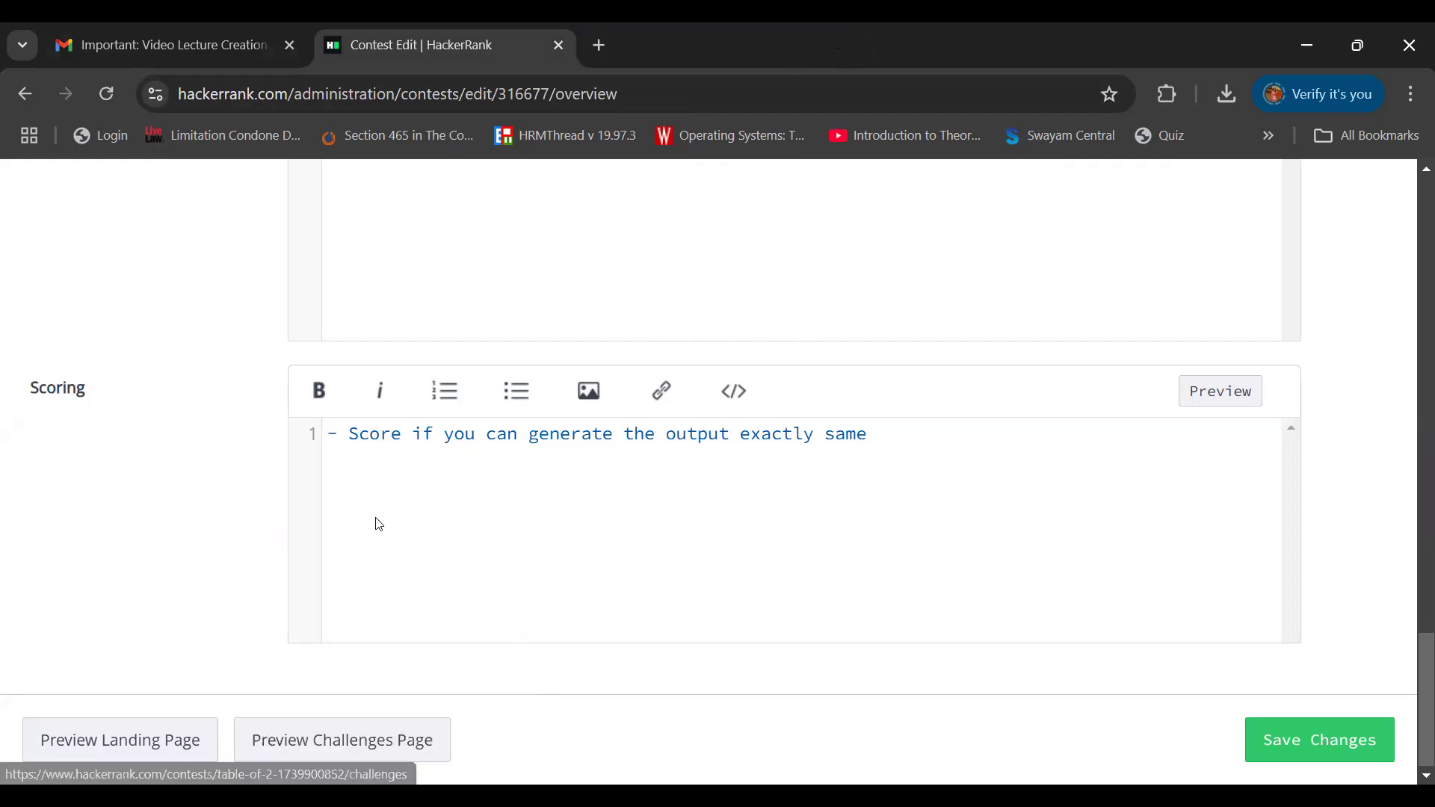
# Preview the contest's challenges page, follow its Details link to the landing page, and close the preview
pyautogui.scroll(8, 378, 523)
pyautogui.scroll(10, 378, 525)
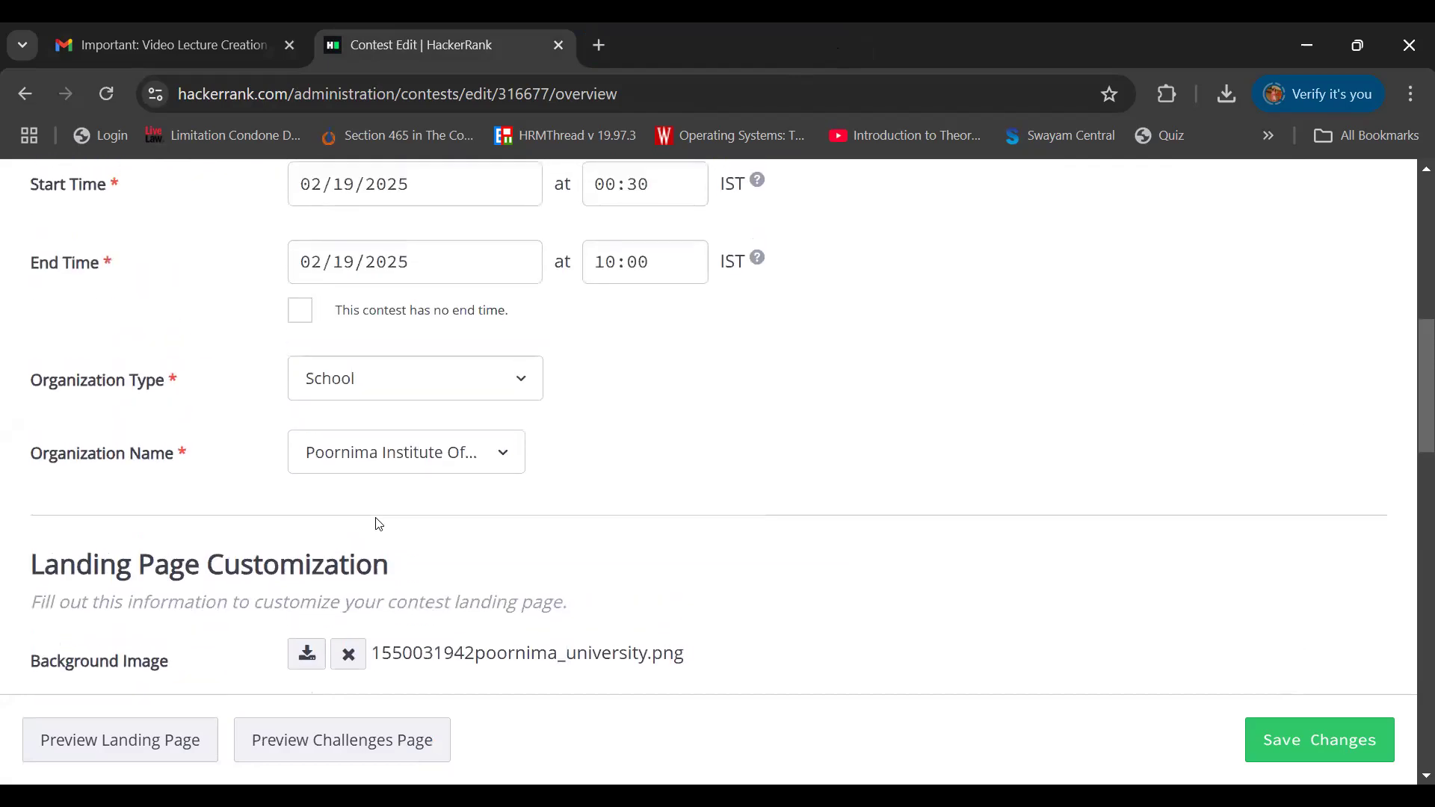
pyautogui.scroll(-15, 378, 525)
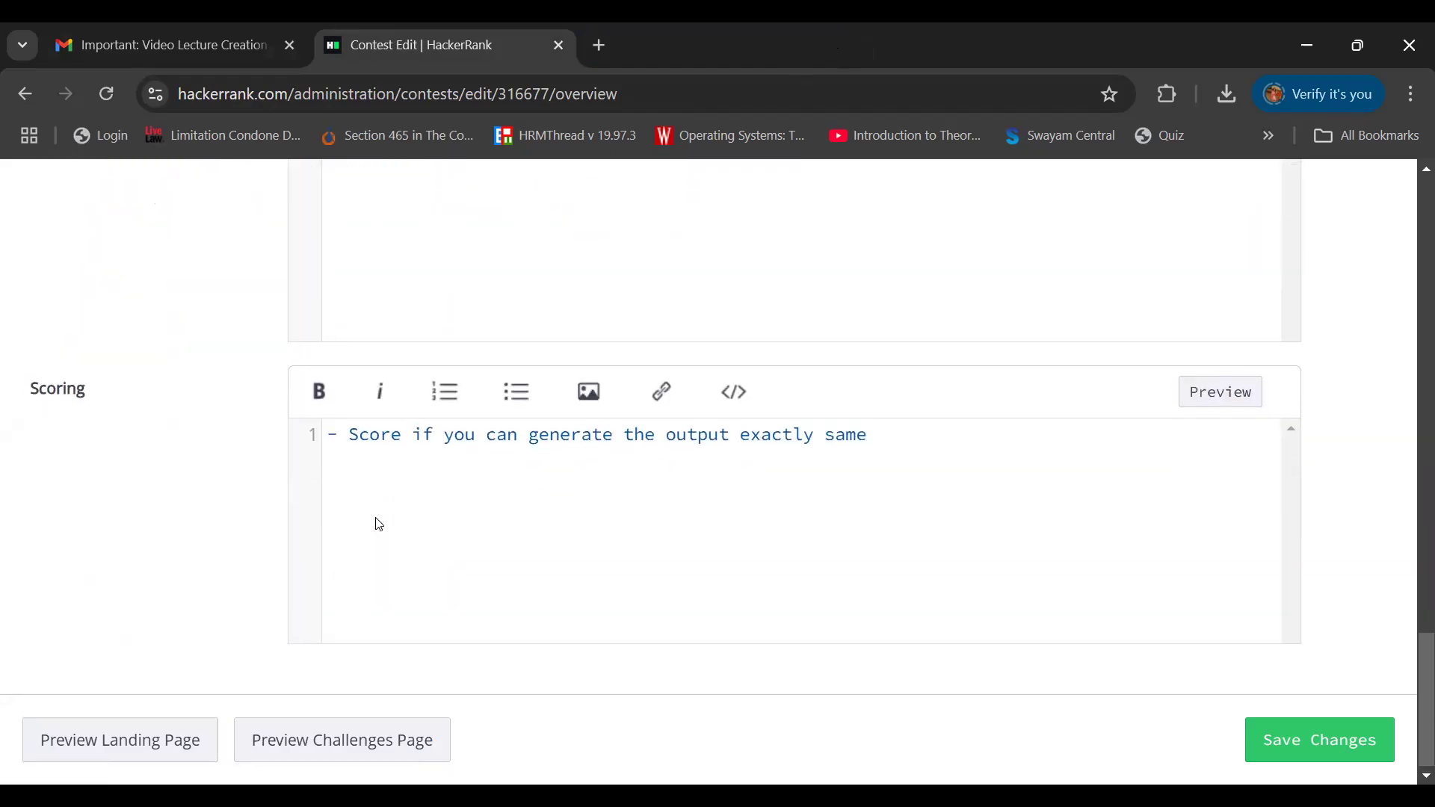
pyautogui.click(317, 758)
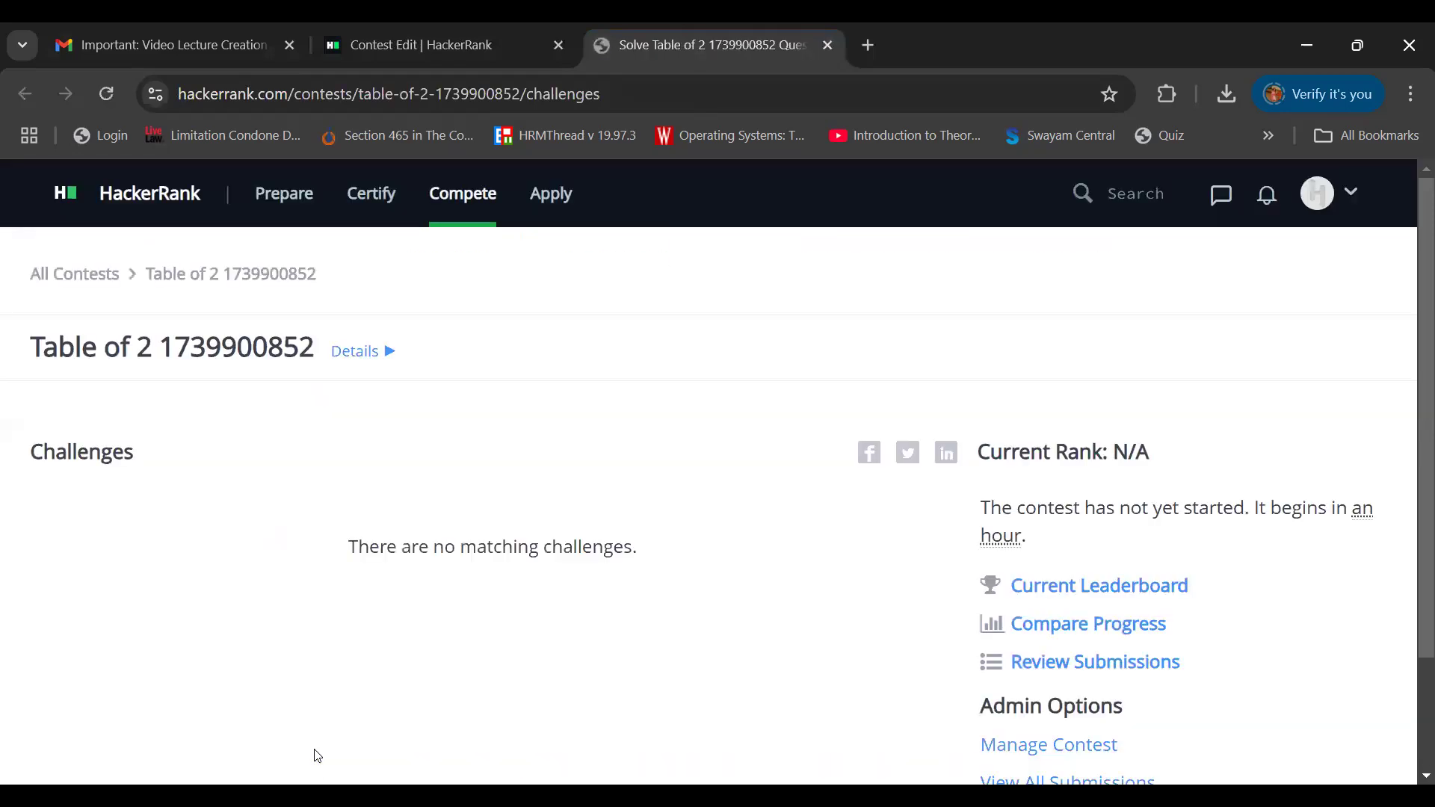
pyautogui.scroll(-2, 317, 757)
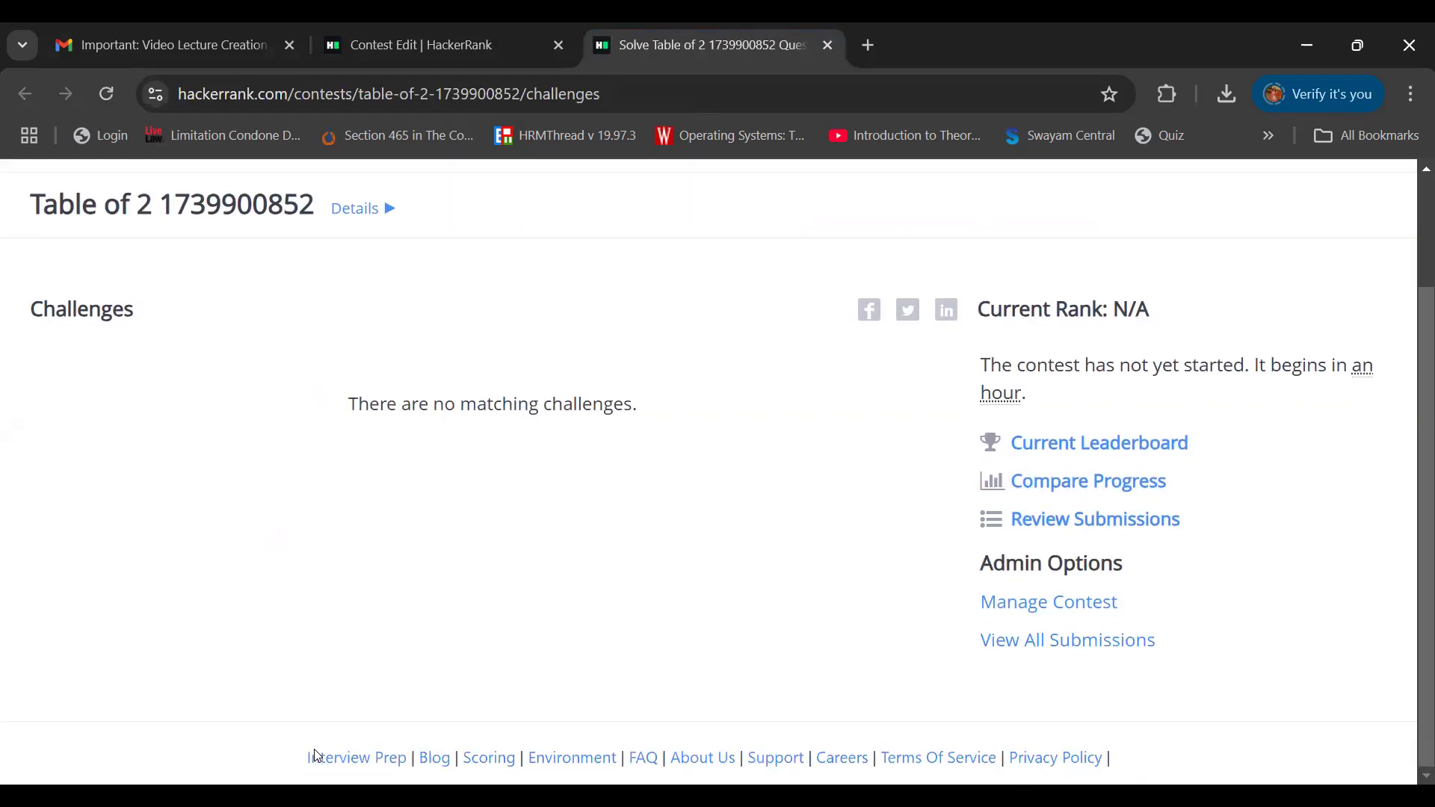
pyautogui.scroll(2, 317, 756)
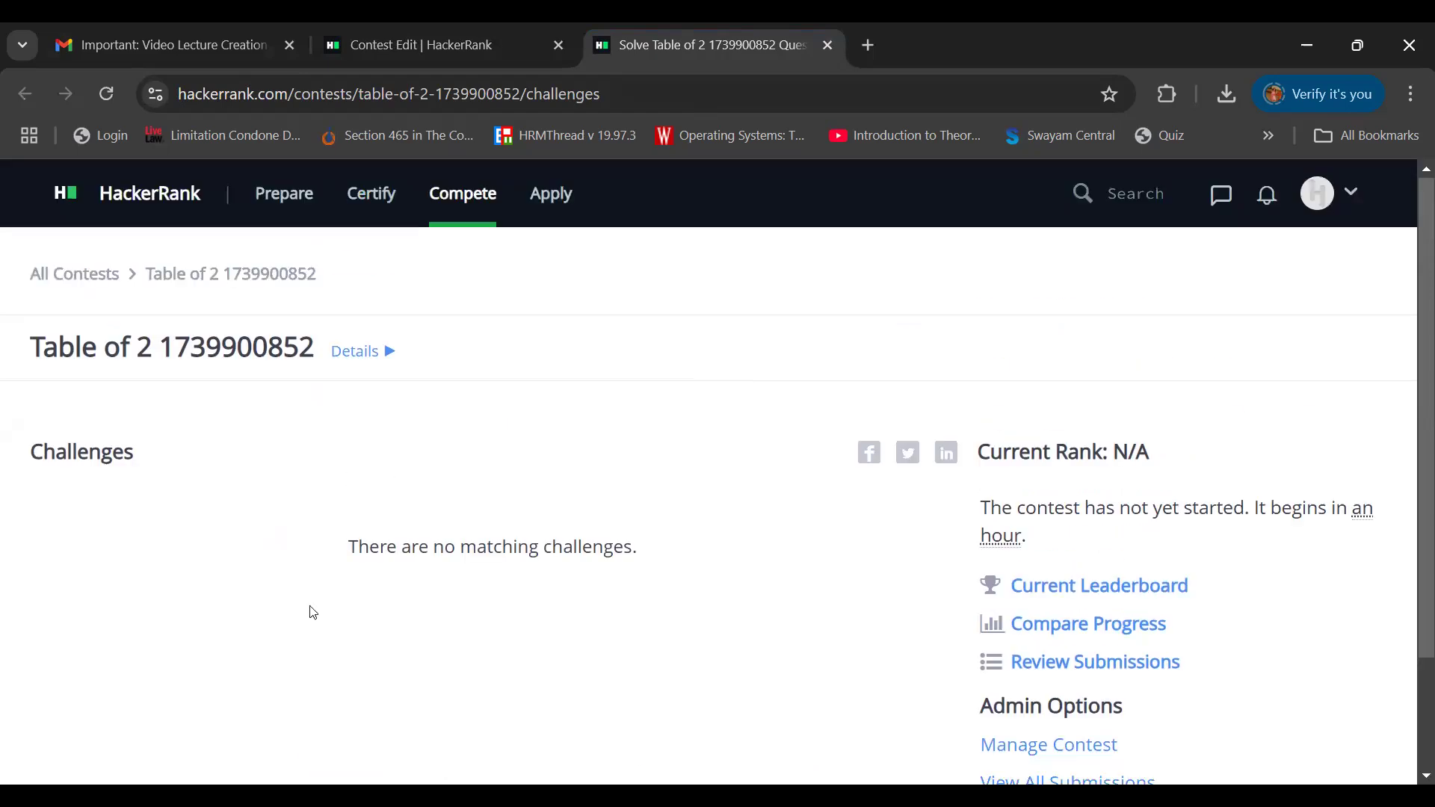
pyautogui.click(370, 354)
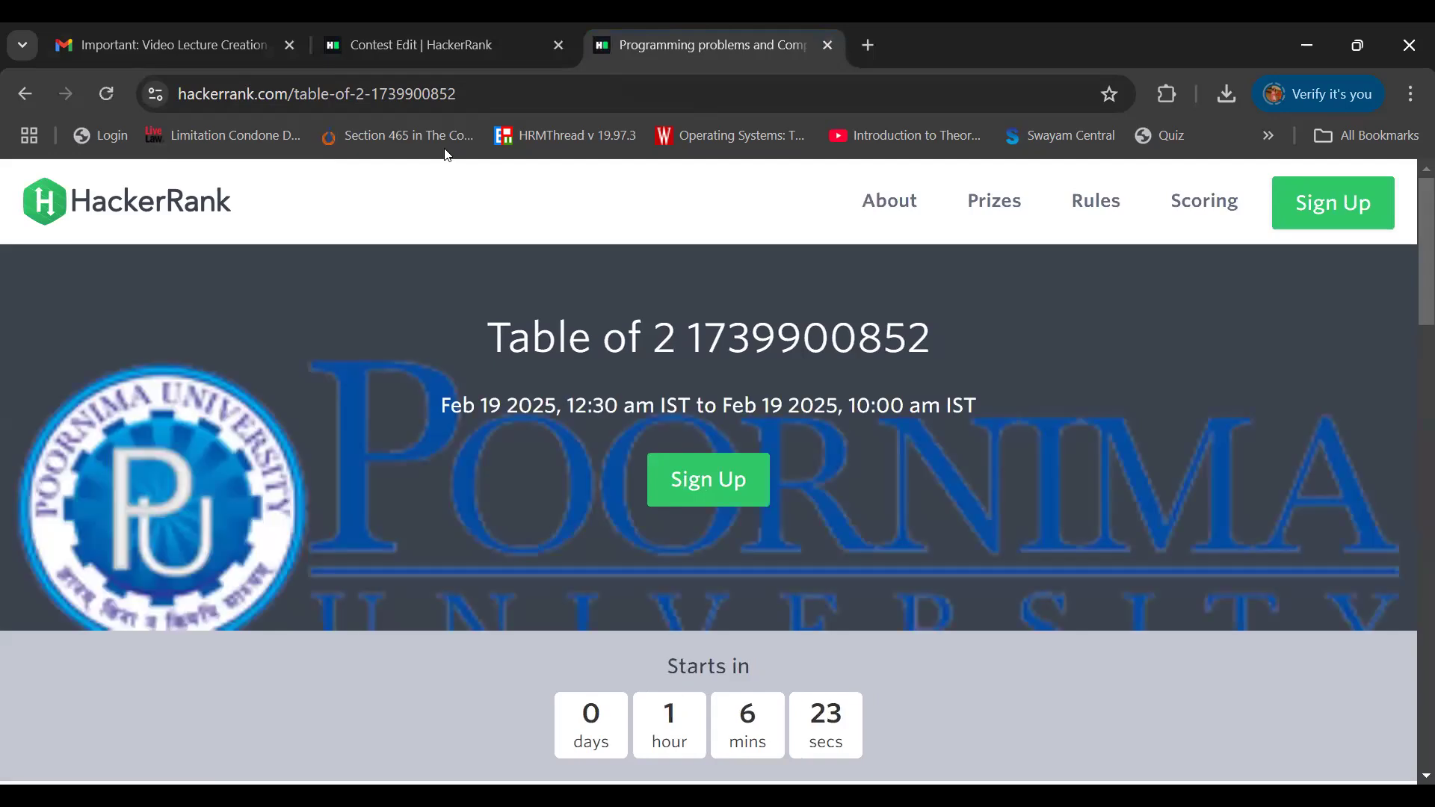
pyautogui.click(828, 46)
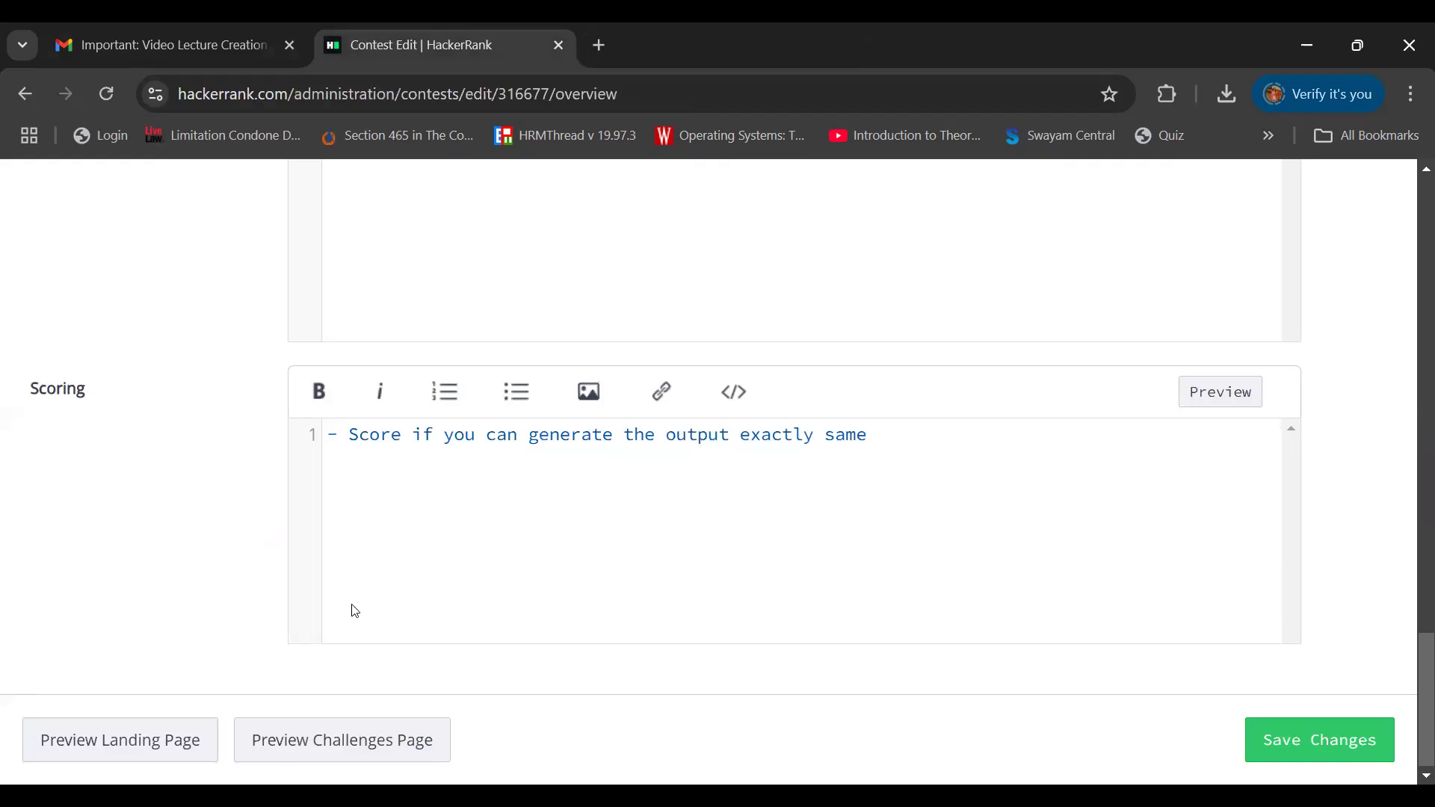
# Start adding a challenge to the contest and choose Table Generator 2 (table-generator-2) as the challenge
pyautogui.scroll(10, 307, 554)
pyautogui.scroll(7, 310, 557)
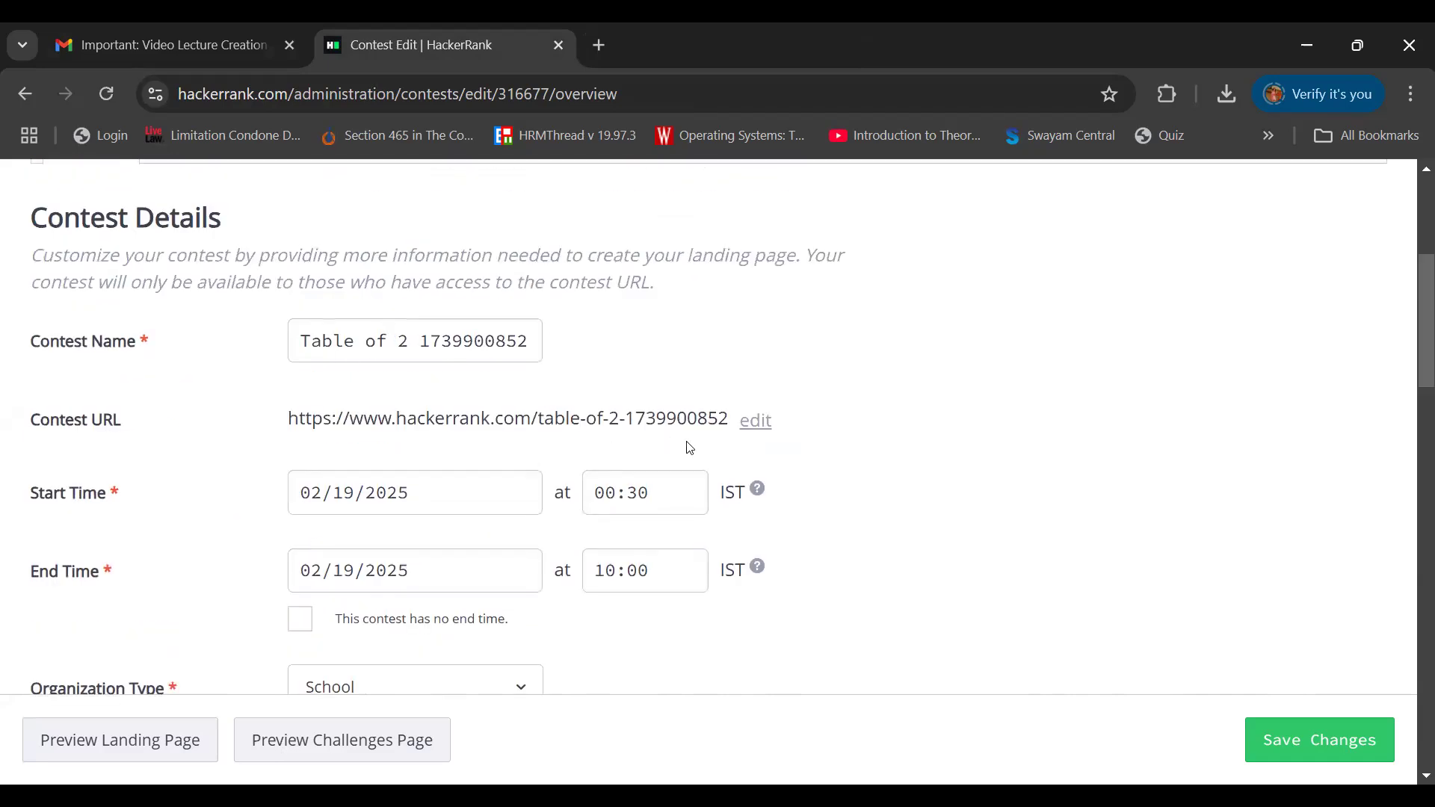
pyautogui.scroll(3, 690, 448)
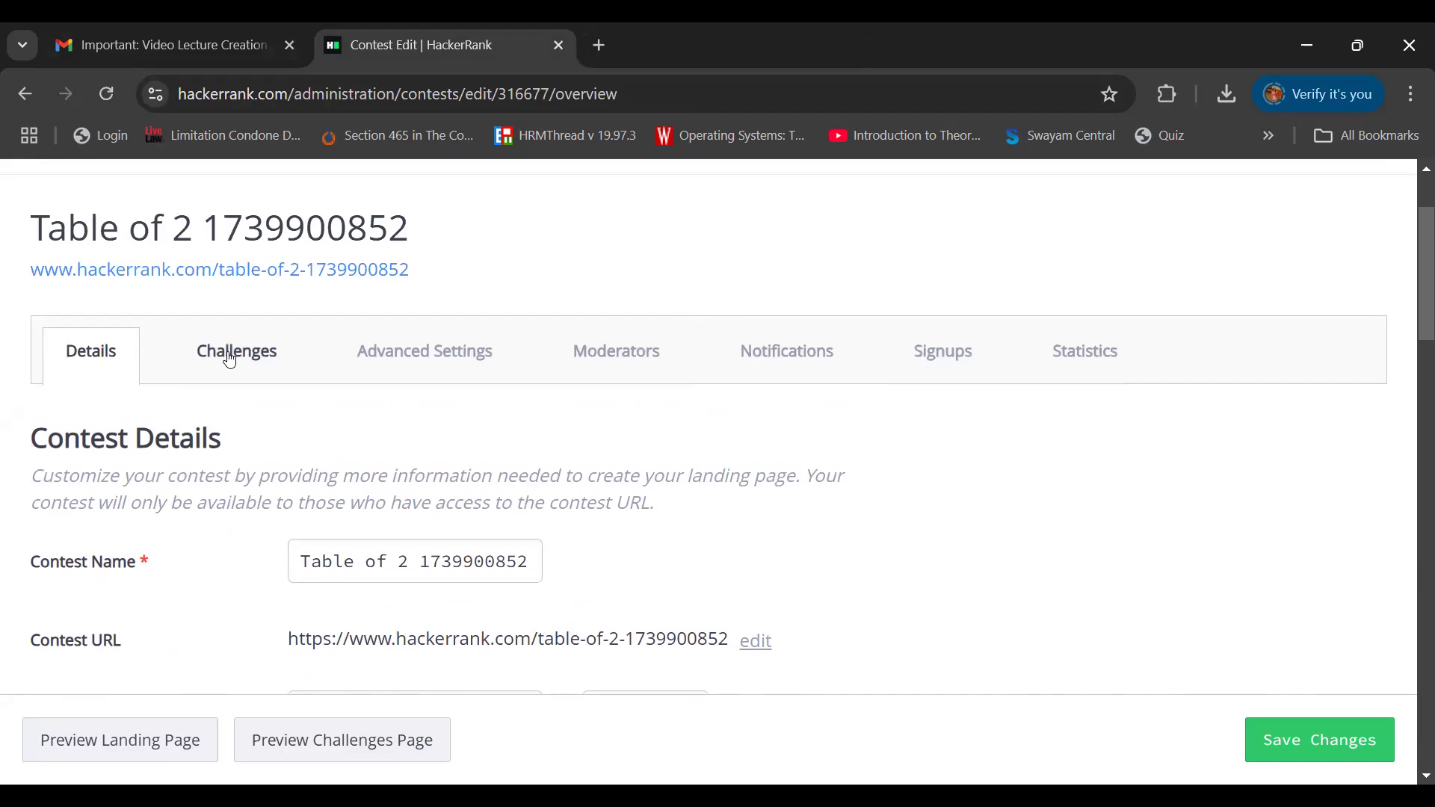
pyautogui.click(230, 360)
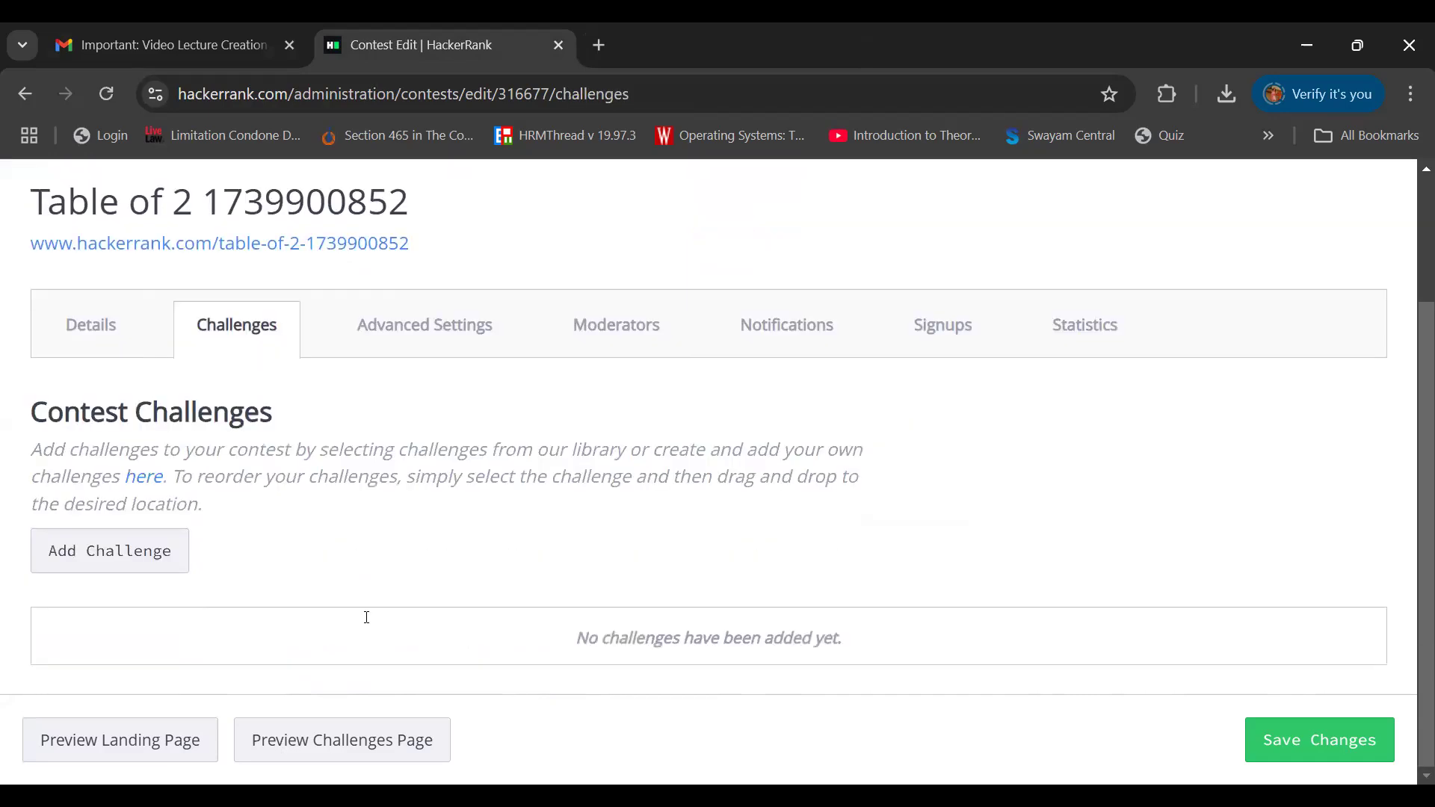
pyautogui.click(133, 554)
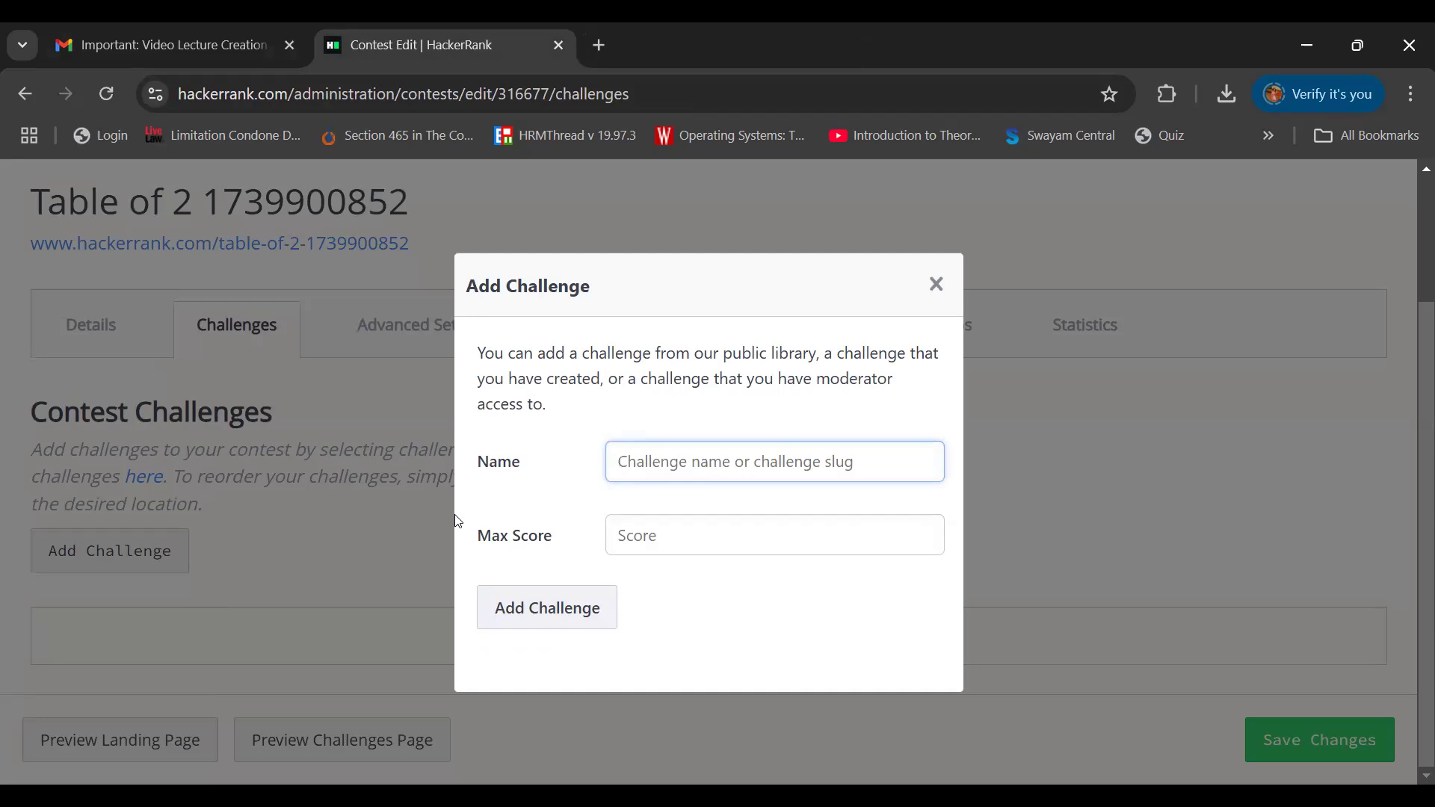
pyautogui.write('T')
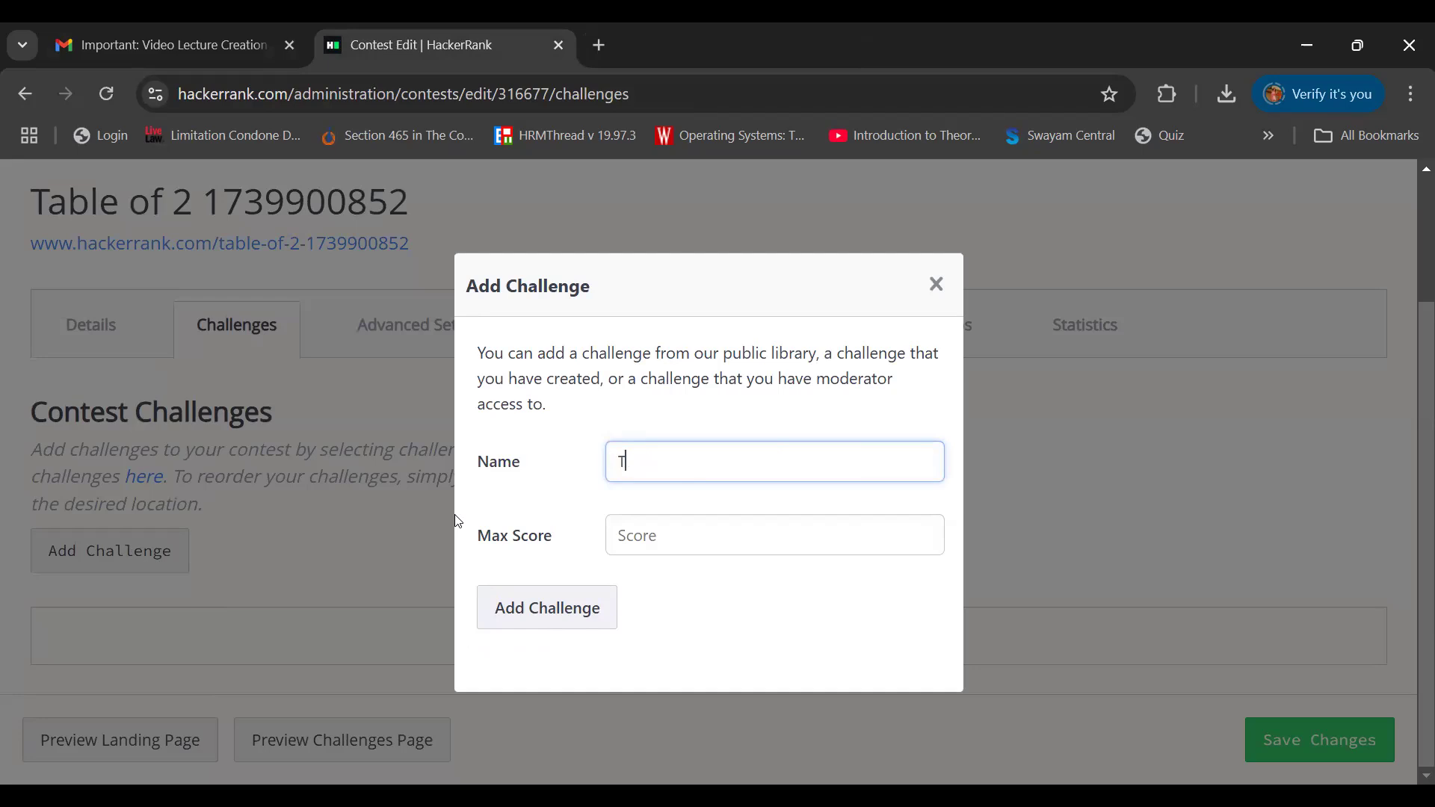
pyautogui.write('able')
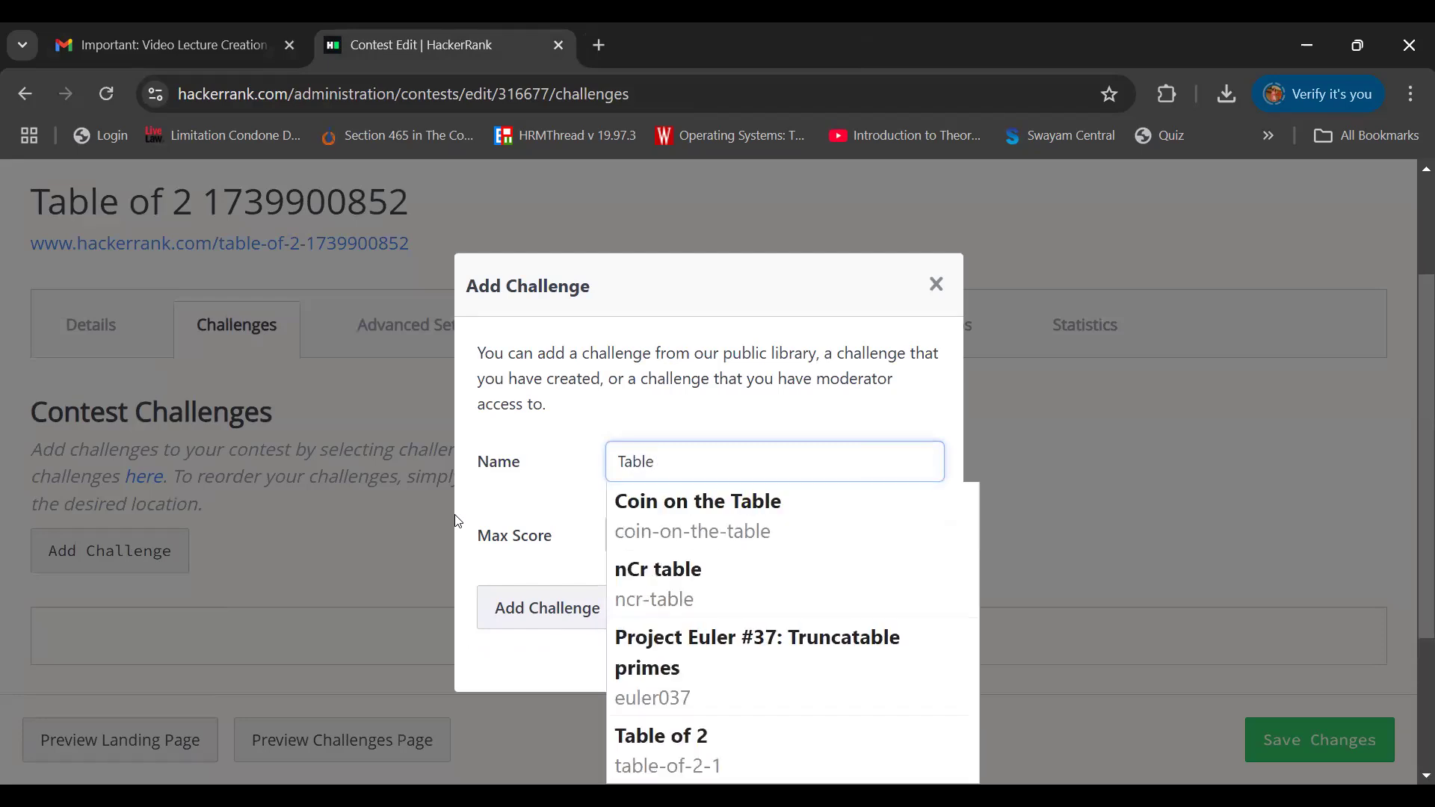
pyautogui.write(' Generator')
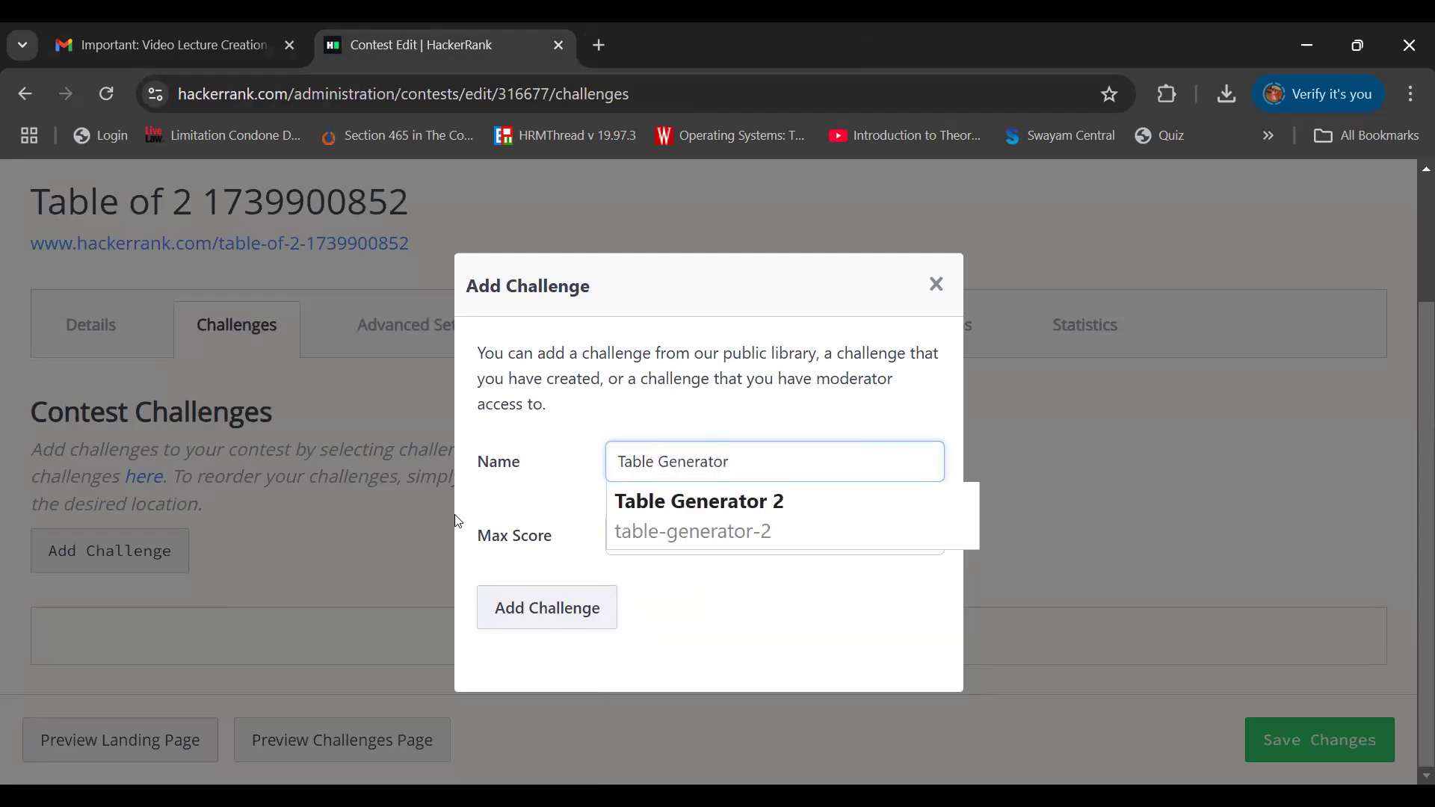
pyautogui.click(715, 514)
# Set the challenge's max score to 10 and add it to the contest
pyautogui.click(665, 541)
pyautogui.press('BackSpace')
pyautogui.write('10')
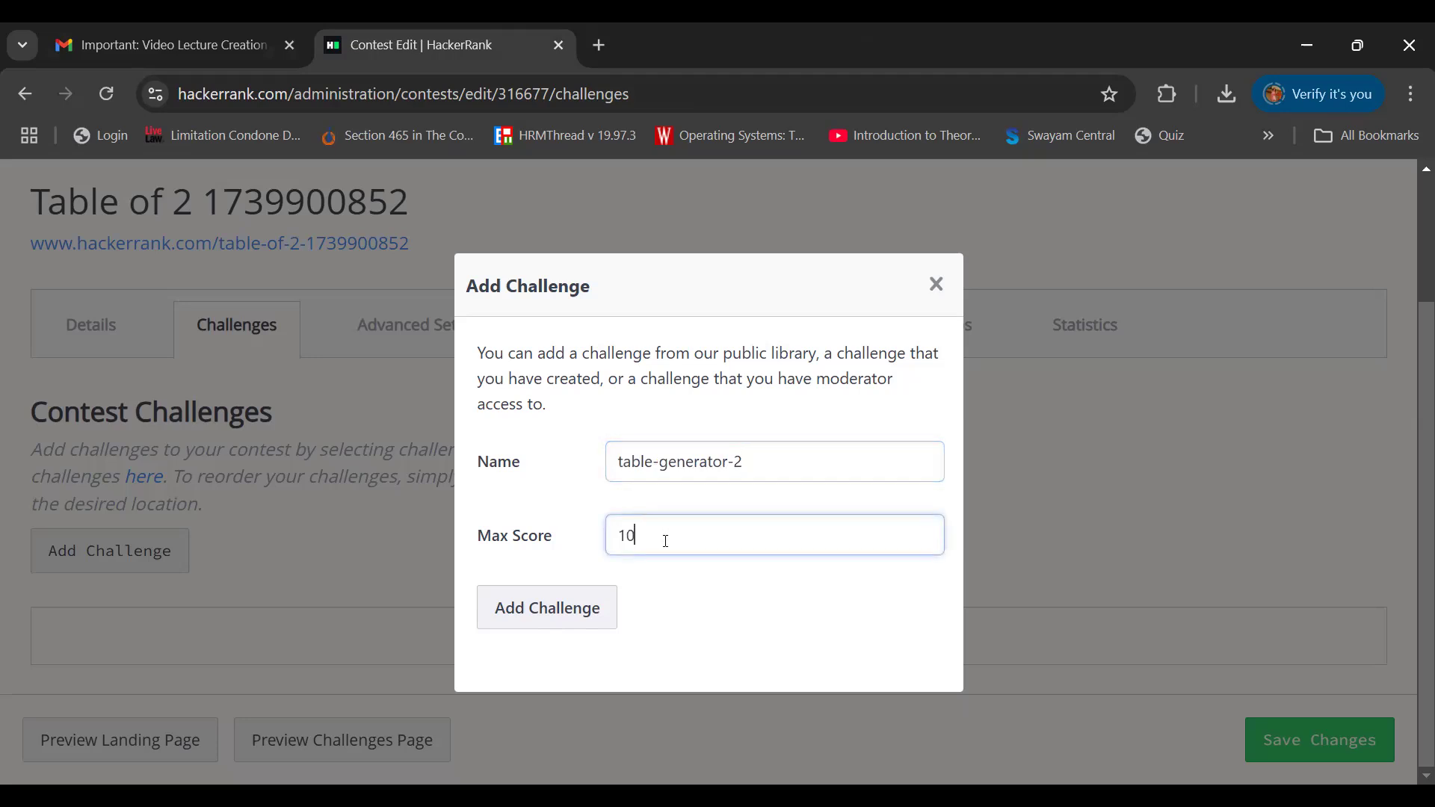
pyautogui.click(587, 615)
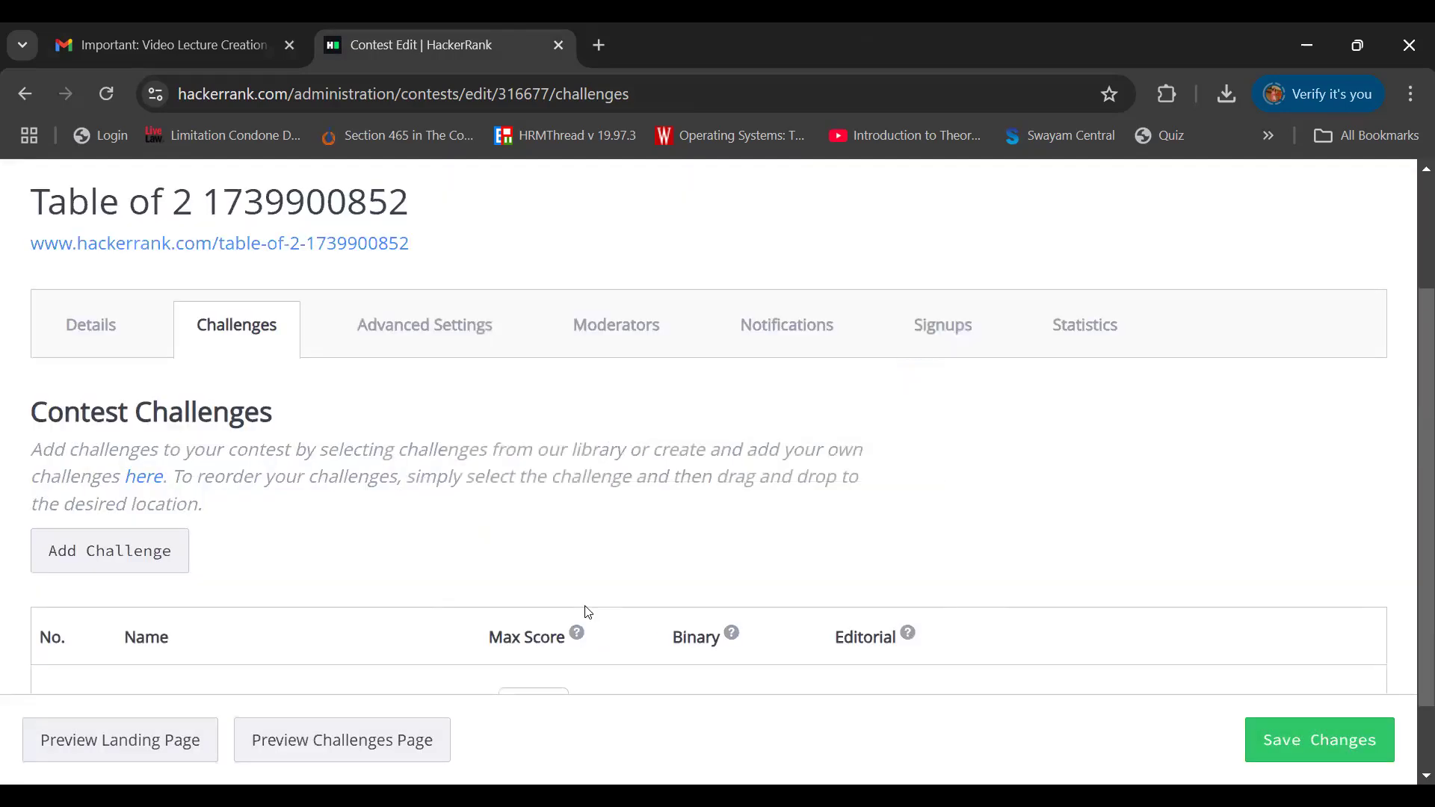
# Preview the contest's challenges page and open Table Generator 2 for solving
pyautogui.scroll(-1, 589, 612)
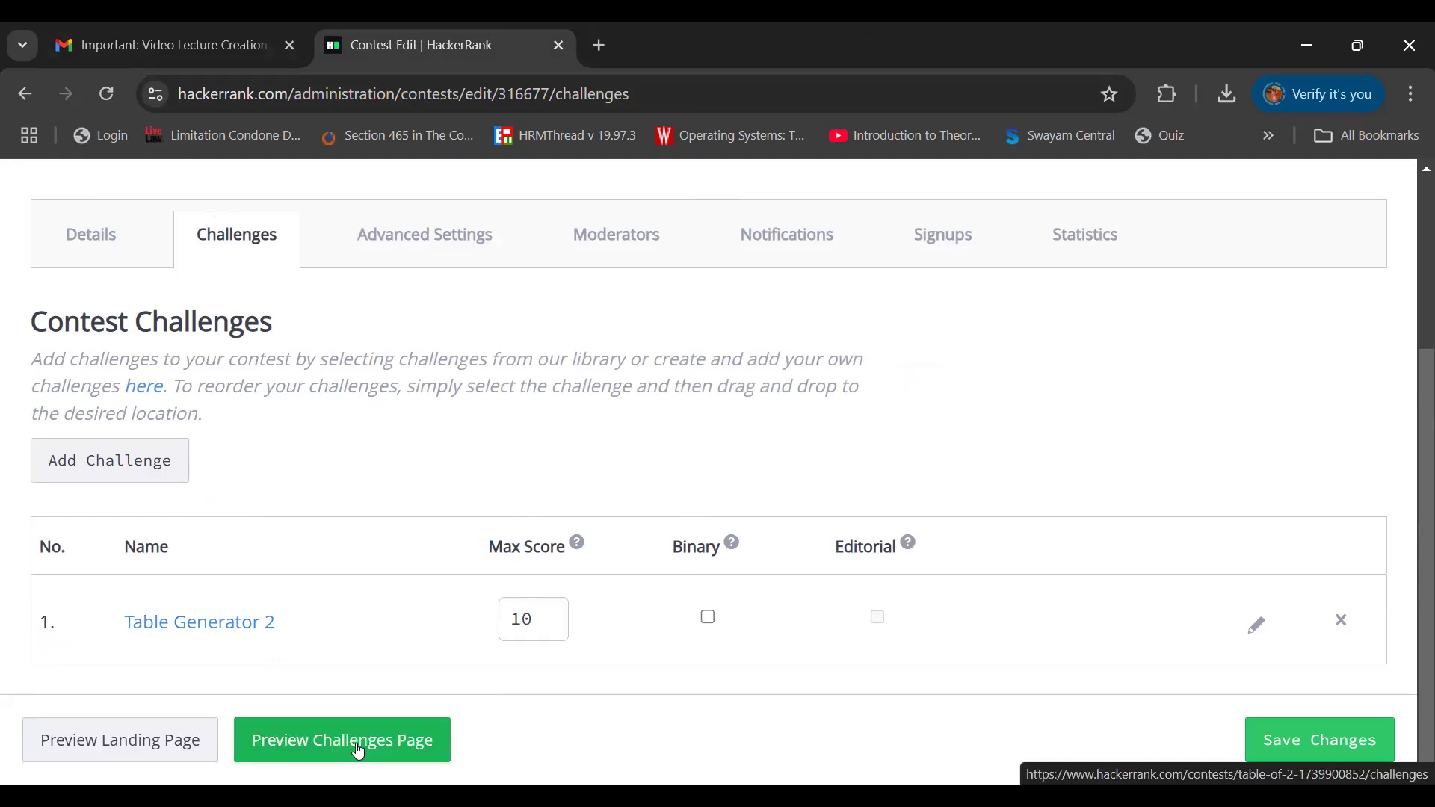
pyautogui.click(358, 750)
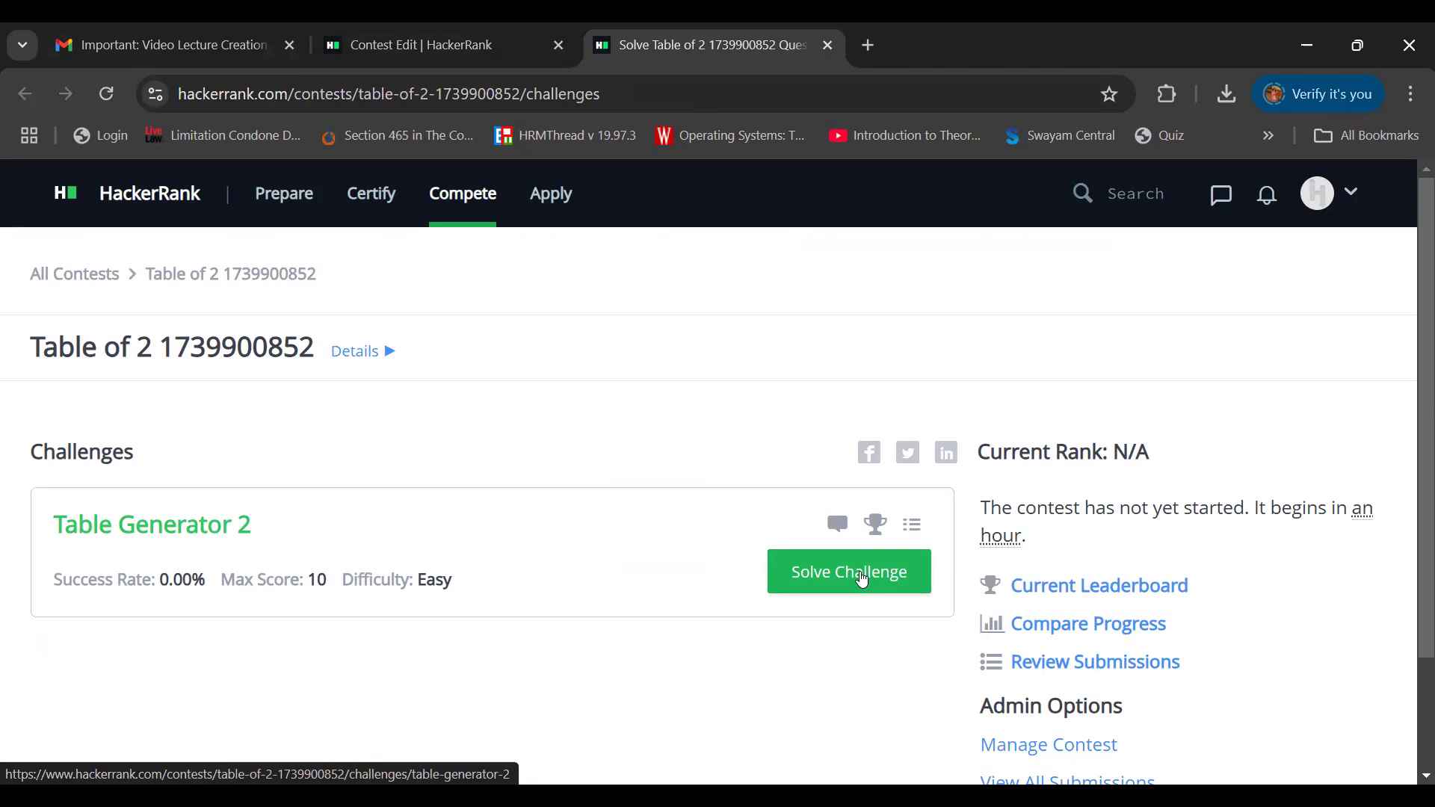
pyautogui.click(862, 580)
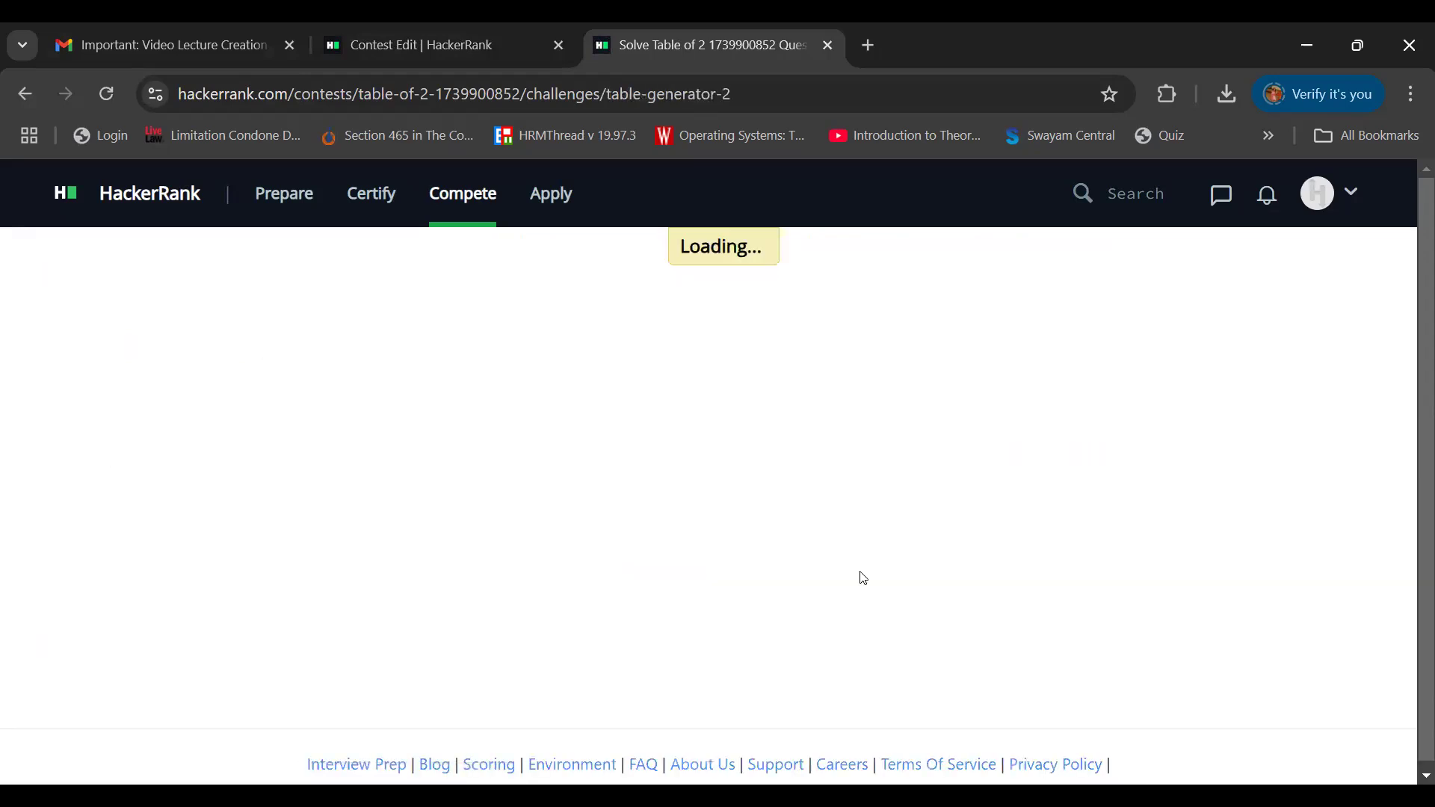
# Examine the Table Generator 2 problem statement, constraints, output format, max score and Java 7 starter code
pyautogui.scroll(-2, 863, 578)
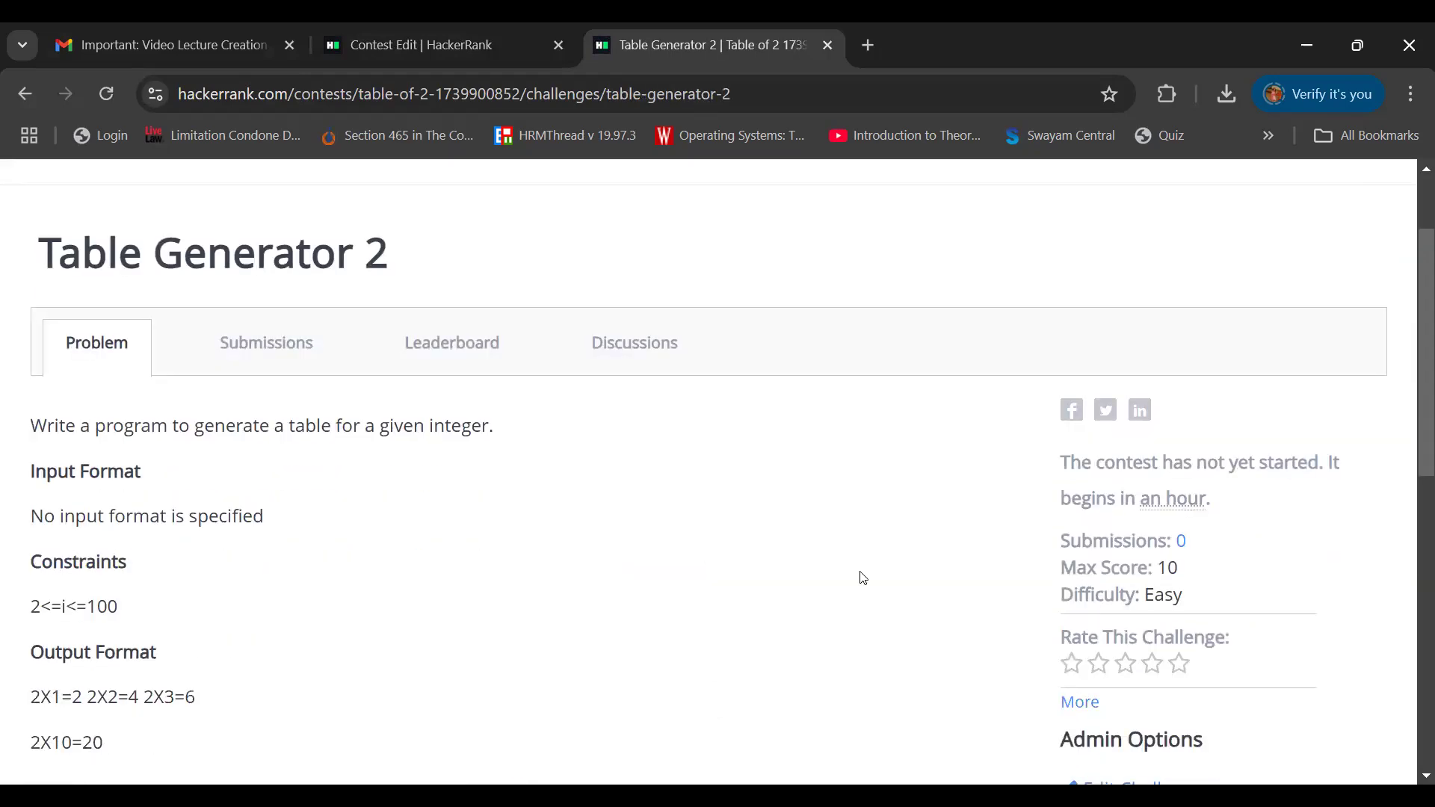
pyautogui.scroll(-1, 863, 578)
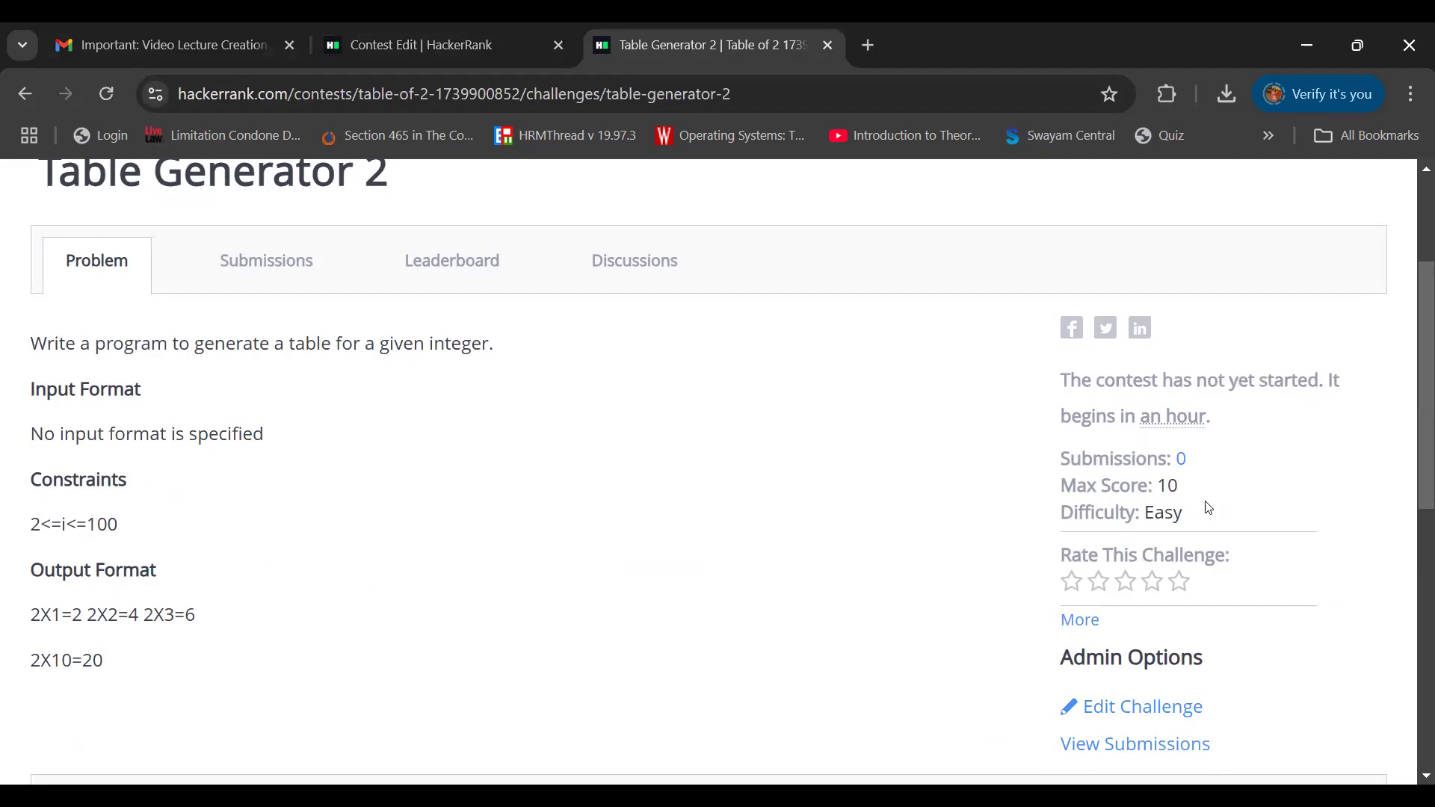
pyautogui.moveTo(1201, 518); pyautogui.dragTo(1159, 488)
pyautogui.scroll(-6, 501, 406)
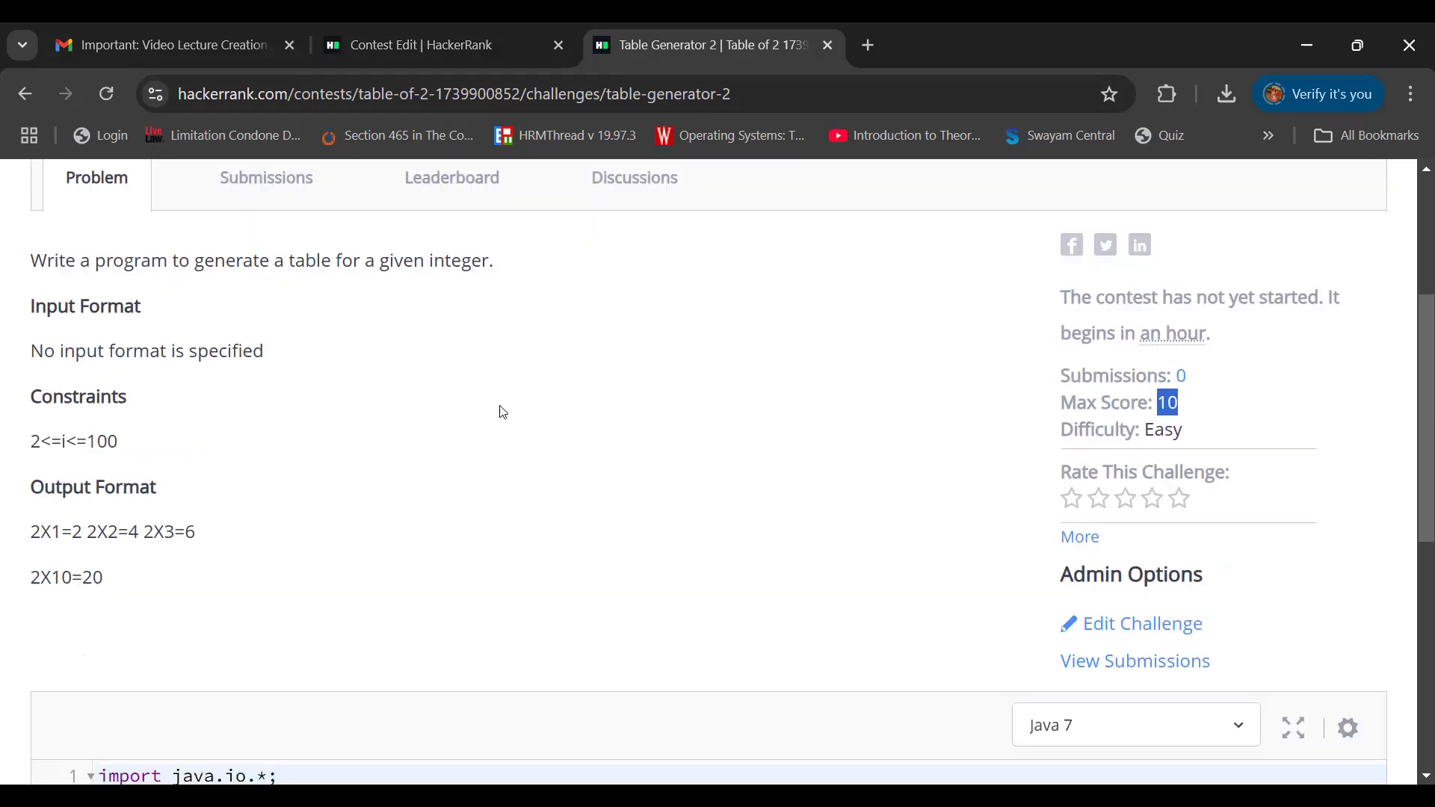
pyautogui.scroll(6, 501, 405)
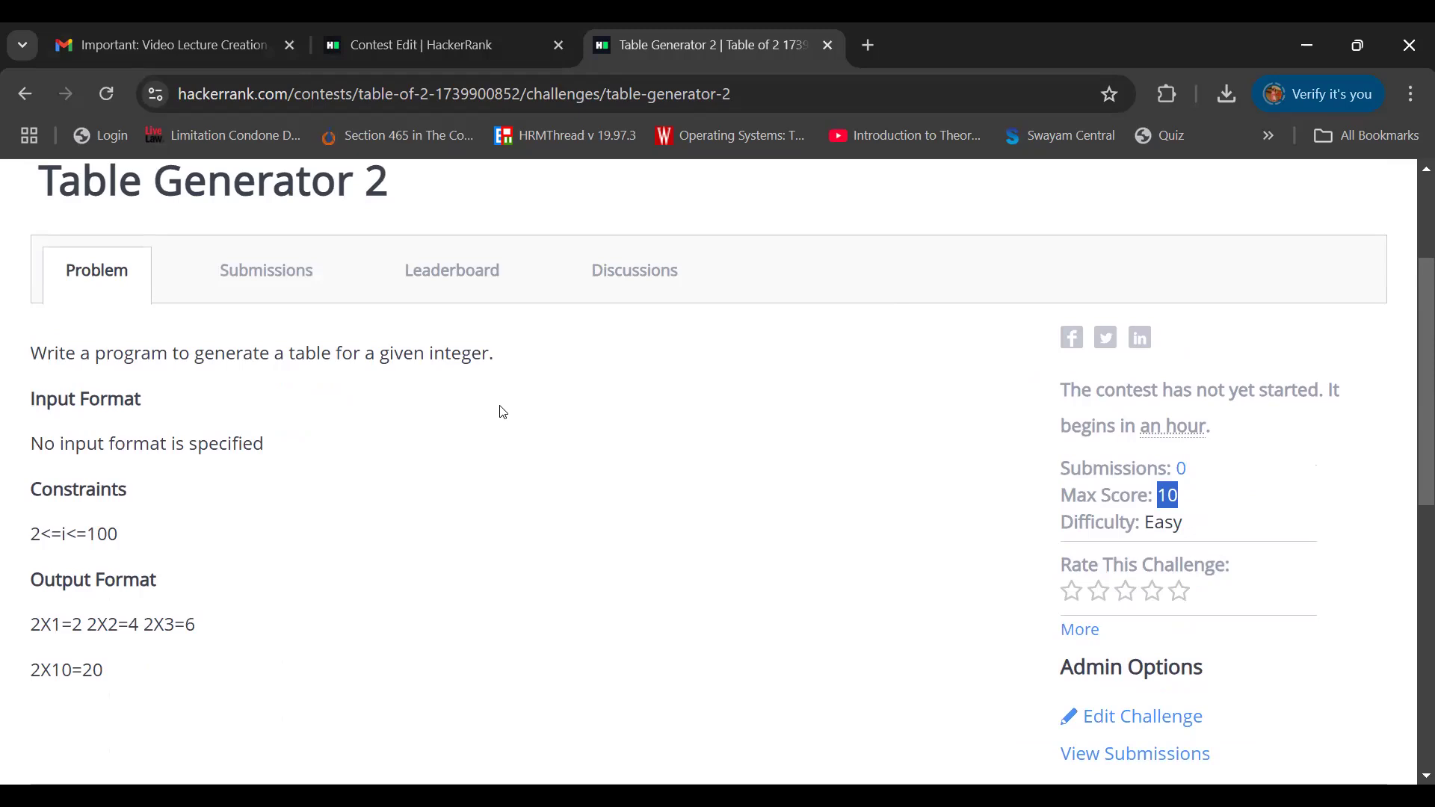
pyautogui.scroll(-5, 503, 413)
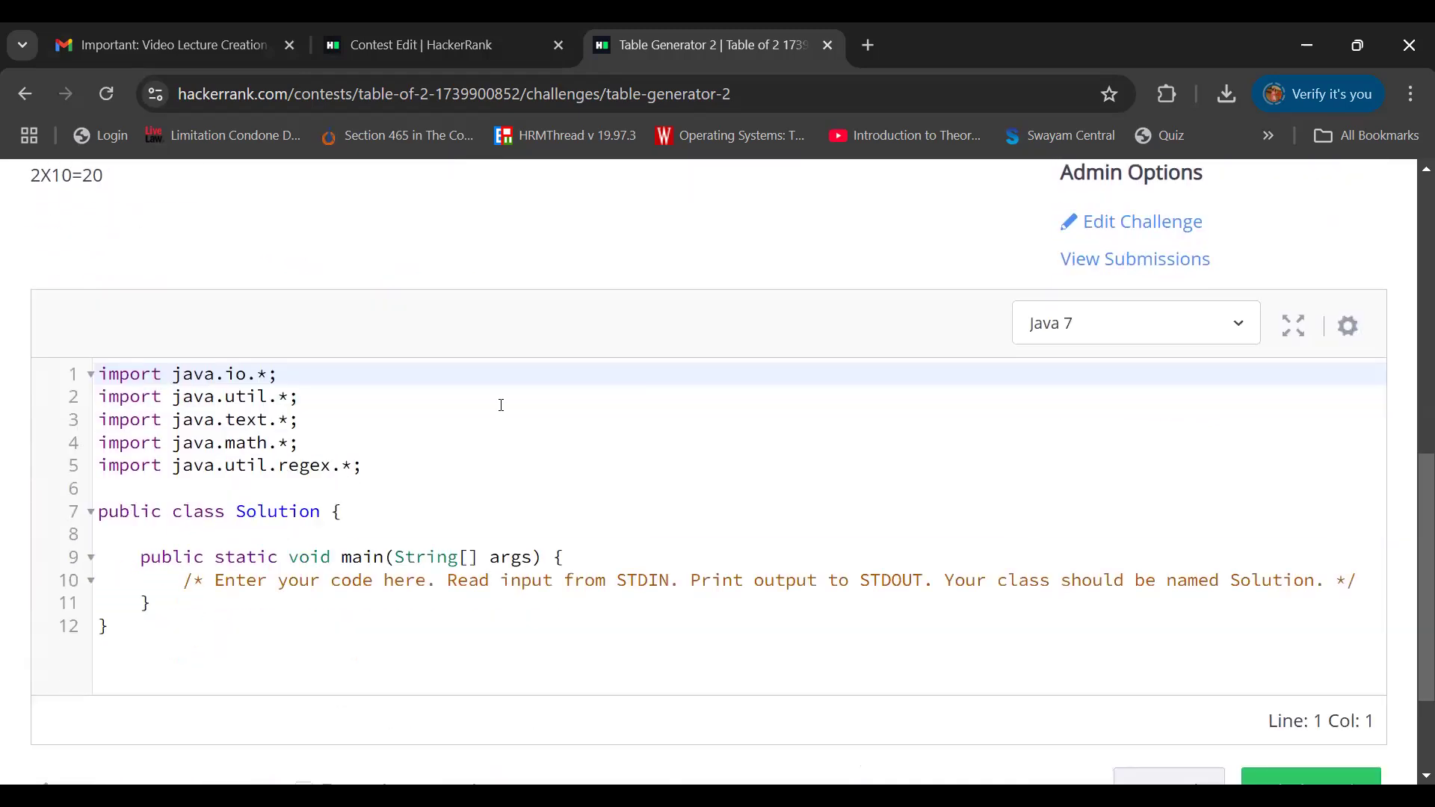
pyautogui.scroll(-1, 502, 403)
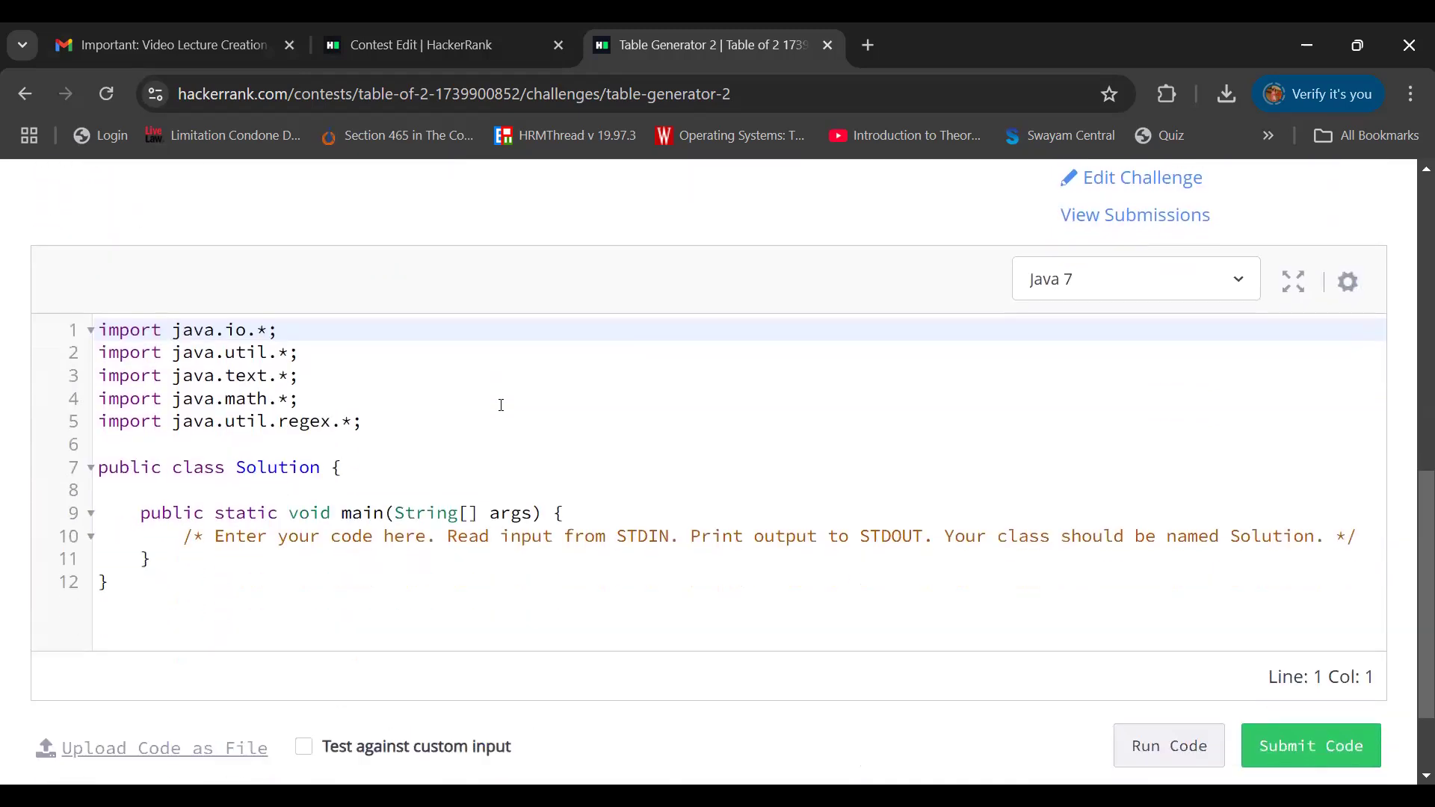
# Below the comment in the main method, add a loop for(int i=1;i<=10;i++) with an opened body
pyautogui.click(181, 544)
pyautogui.press('End')
pyautogui.press('Return')
pyautogui.scroll(4, 181, 544)
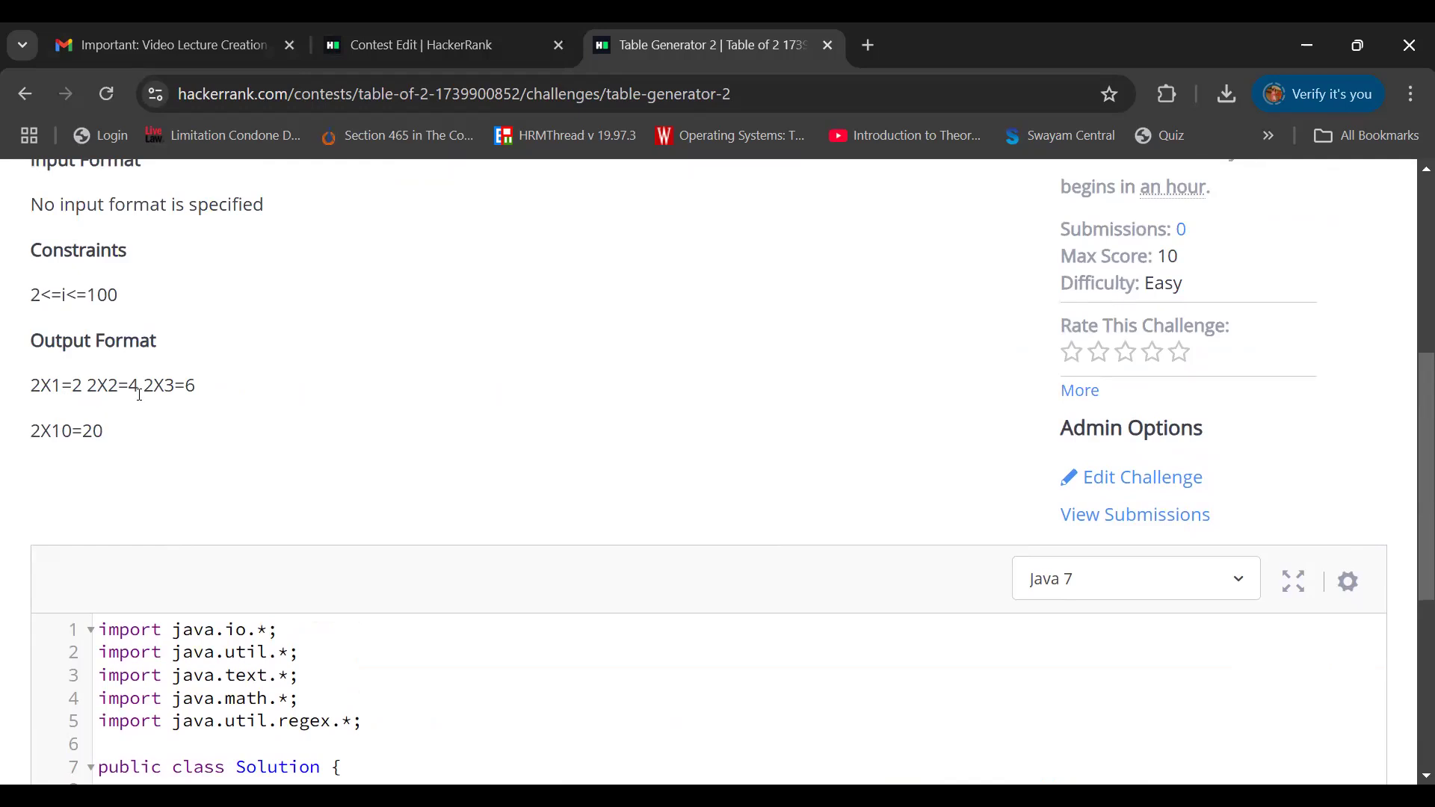
pyautogui.scroll(-5, 140, 394)
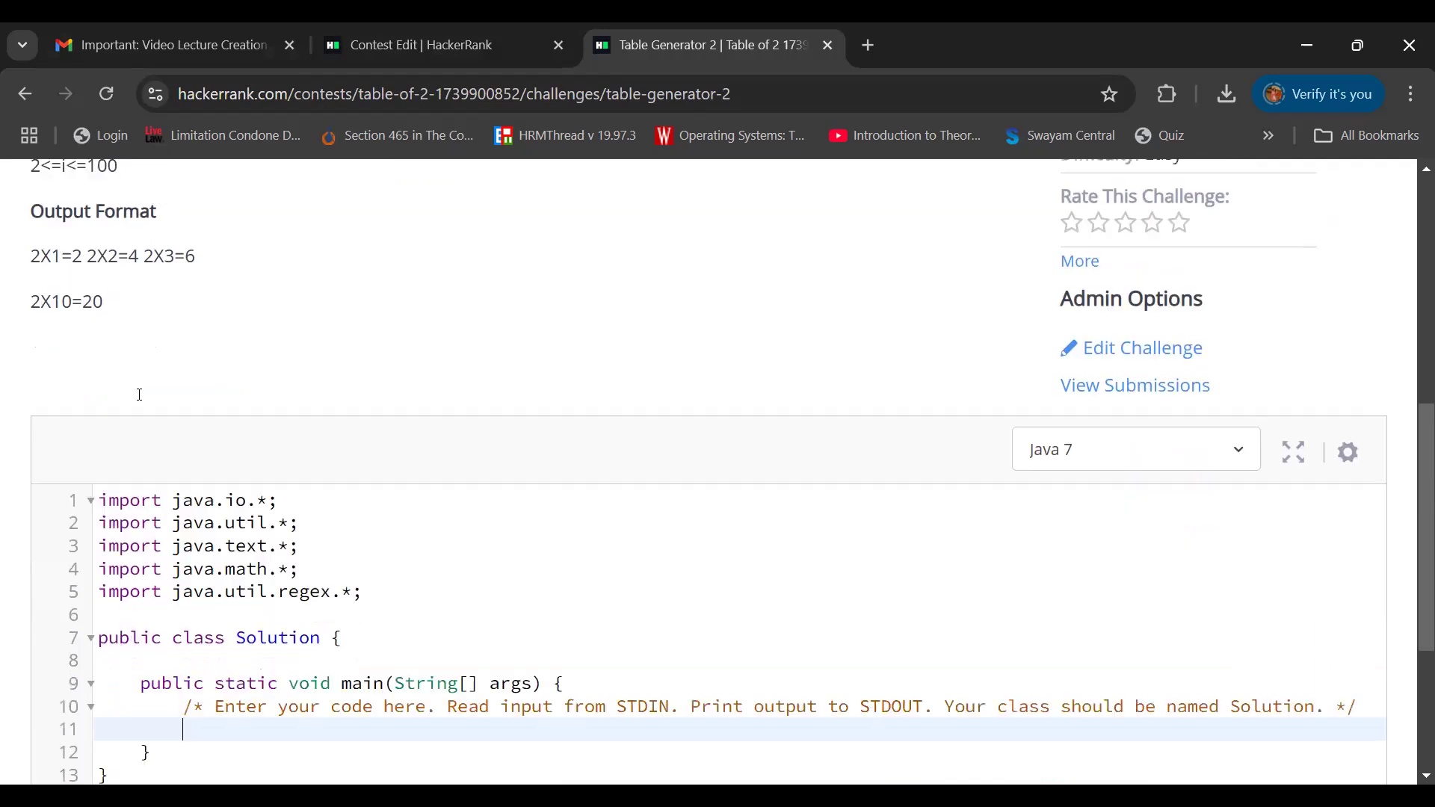
pyautogui.write('for')
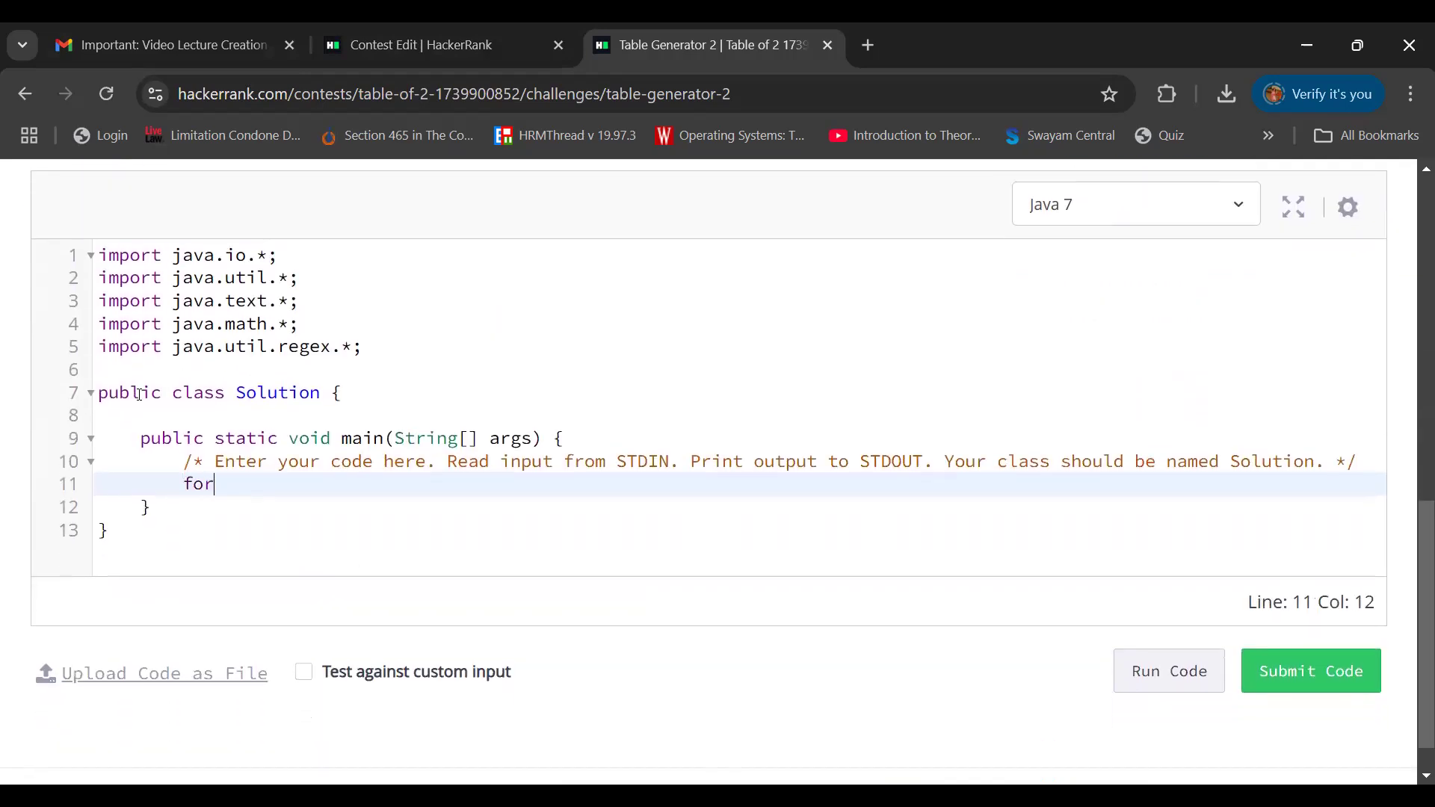
pyautogui.write('(int i=1;i<=10;i++')
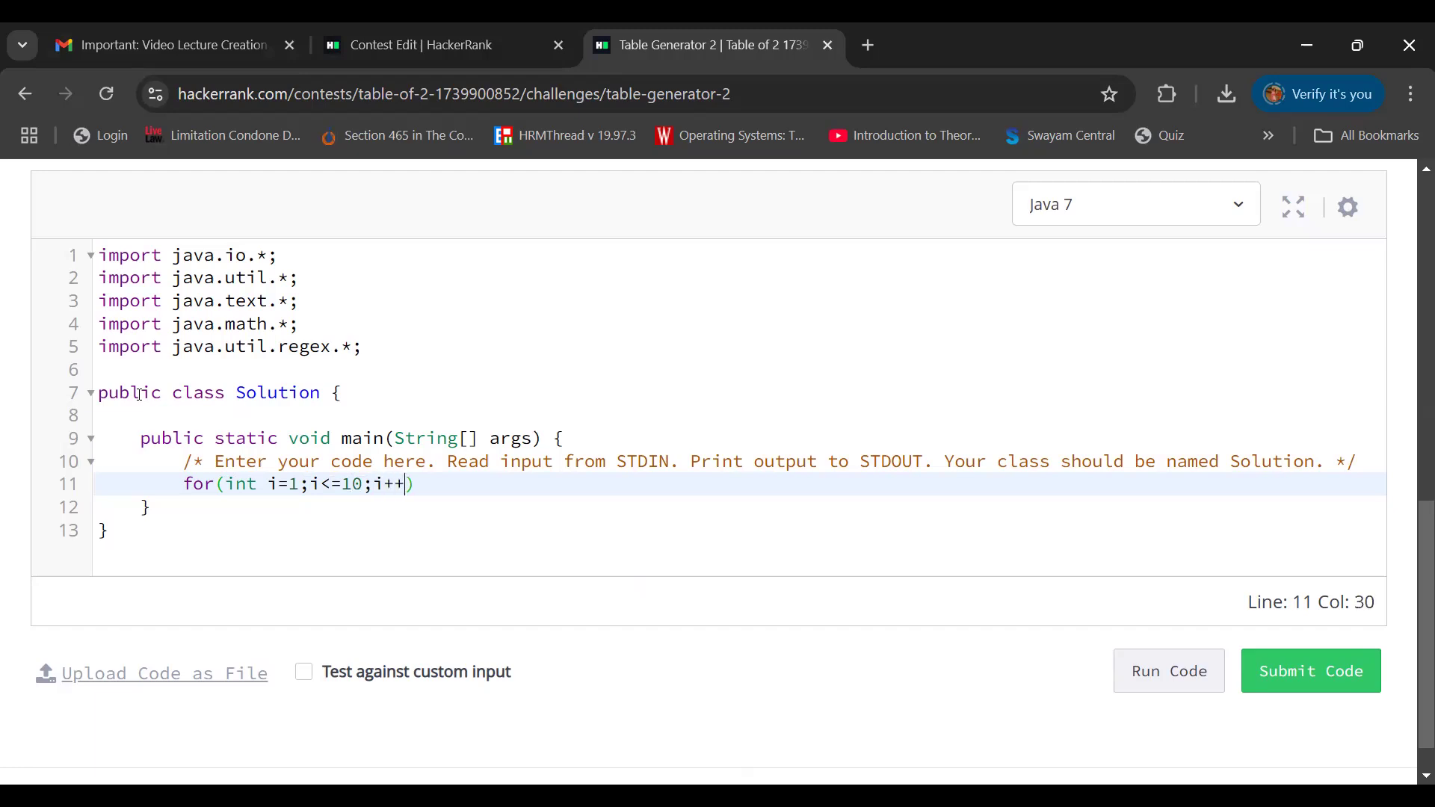
pyautogui.write('){')
pyautogui.press('Return')
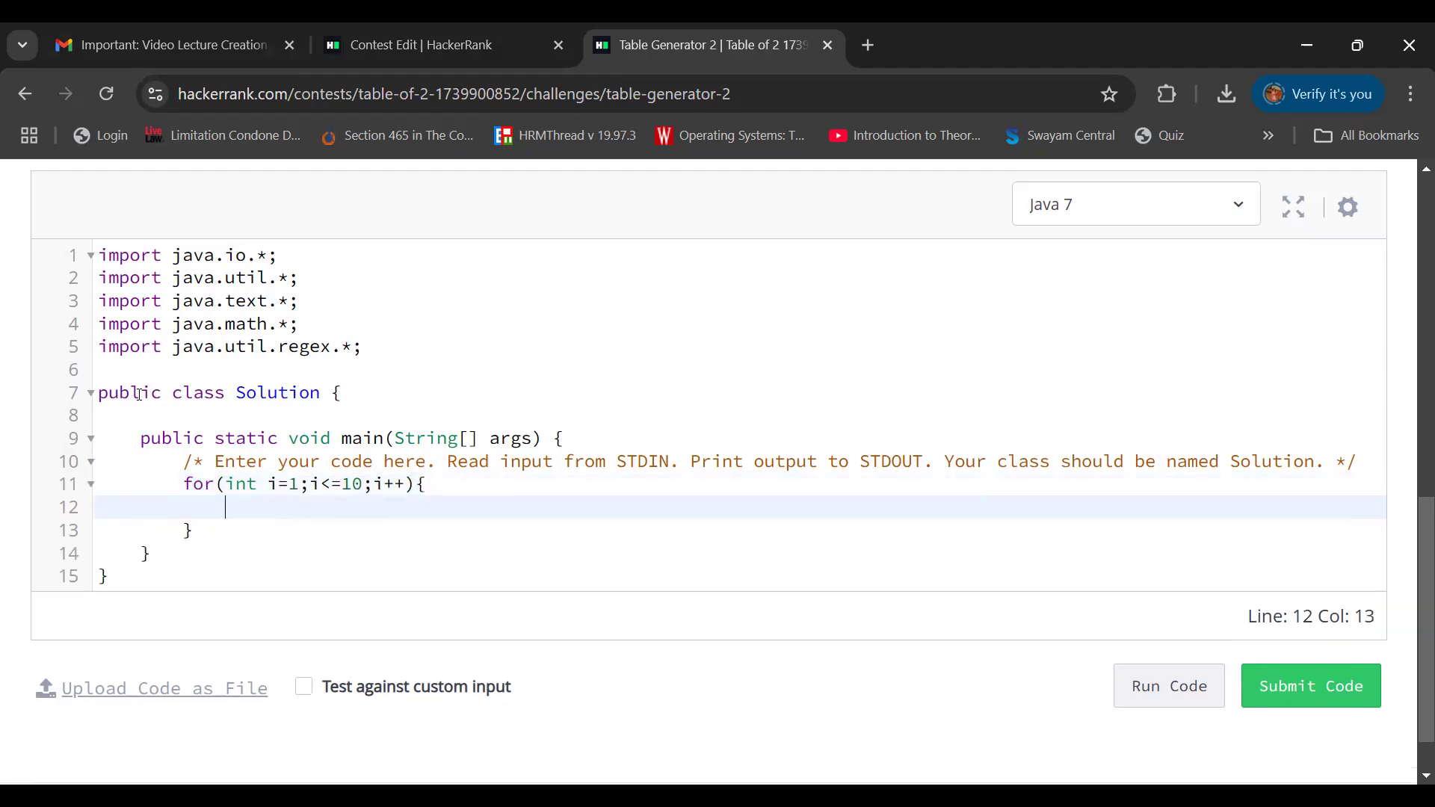
# Inside the loop, write a System.out.println call that outputs "2X"+i+"="+2*i, leaving the statement without its semicolon
pyautogui.write('S')
pyautogui.write('ystem.ou')
pyautogui.write('t.print')
pyautogui.write(';')
pyautogui.write('ln')
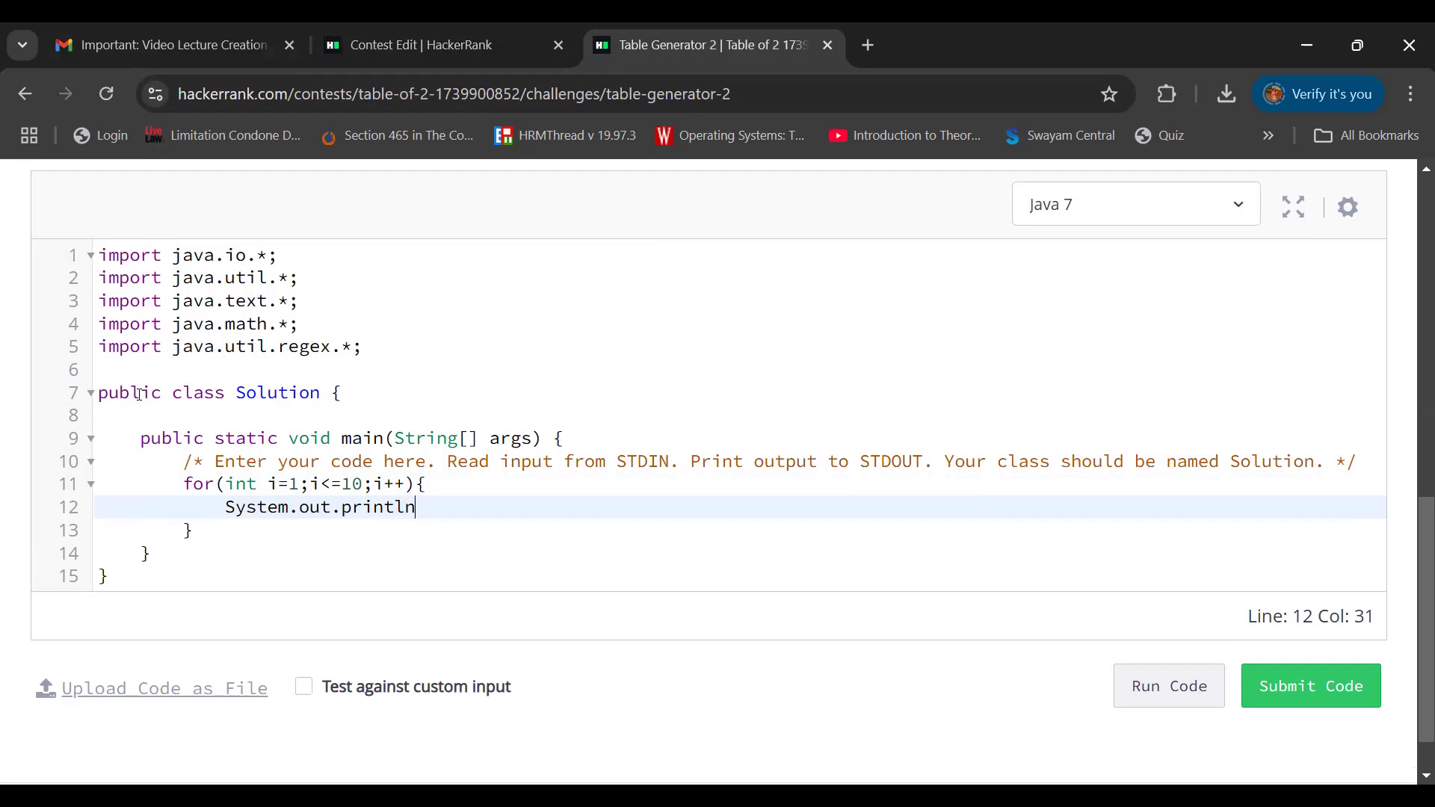
pyautogui.write('("2X"')
pyautogui.write('+i+"="+')
pyautogui.write('@')
pyautogui.press('BackSpace')
pyautogui.write('2*i')
# Enable testing against custom input, enter 2 as the input, and run the code
pyautogui.scroll(-1, 825, 693)
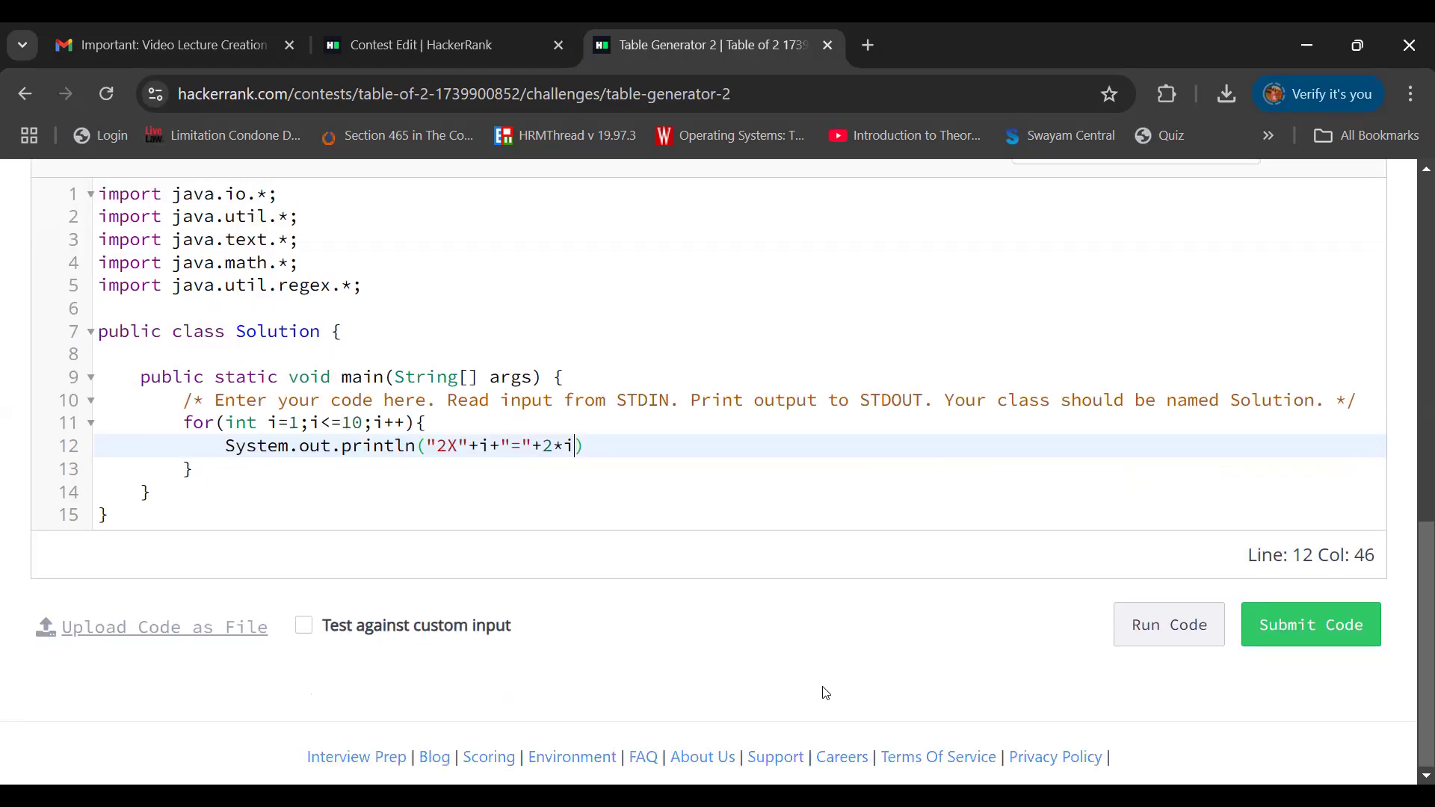
pyautogui.click(312, 632)
pyautogui.click(345, 695)
pyautogui.write('2')
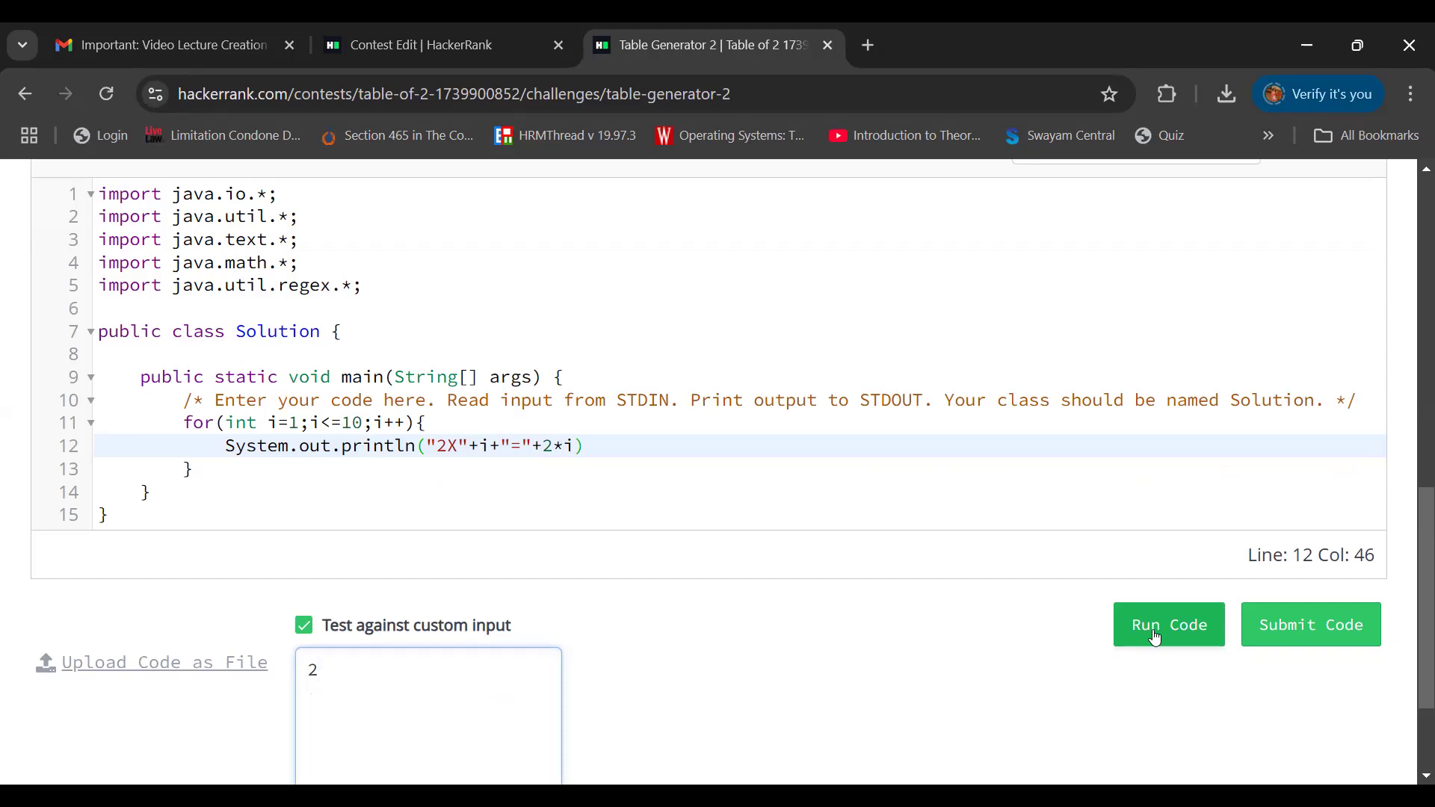
pyautogui.click(1155, 639)
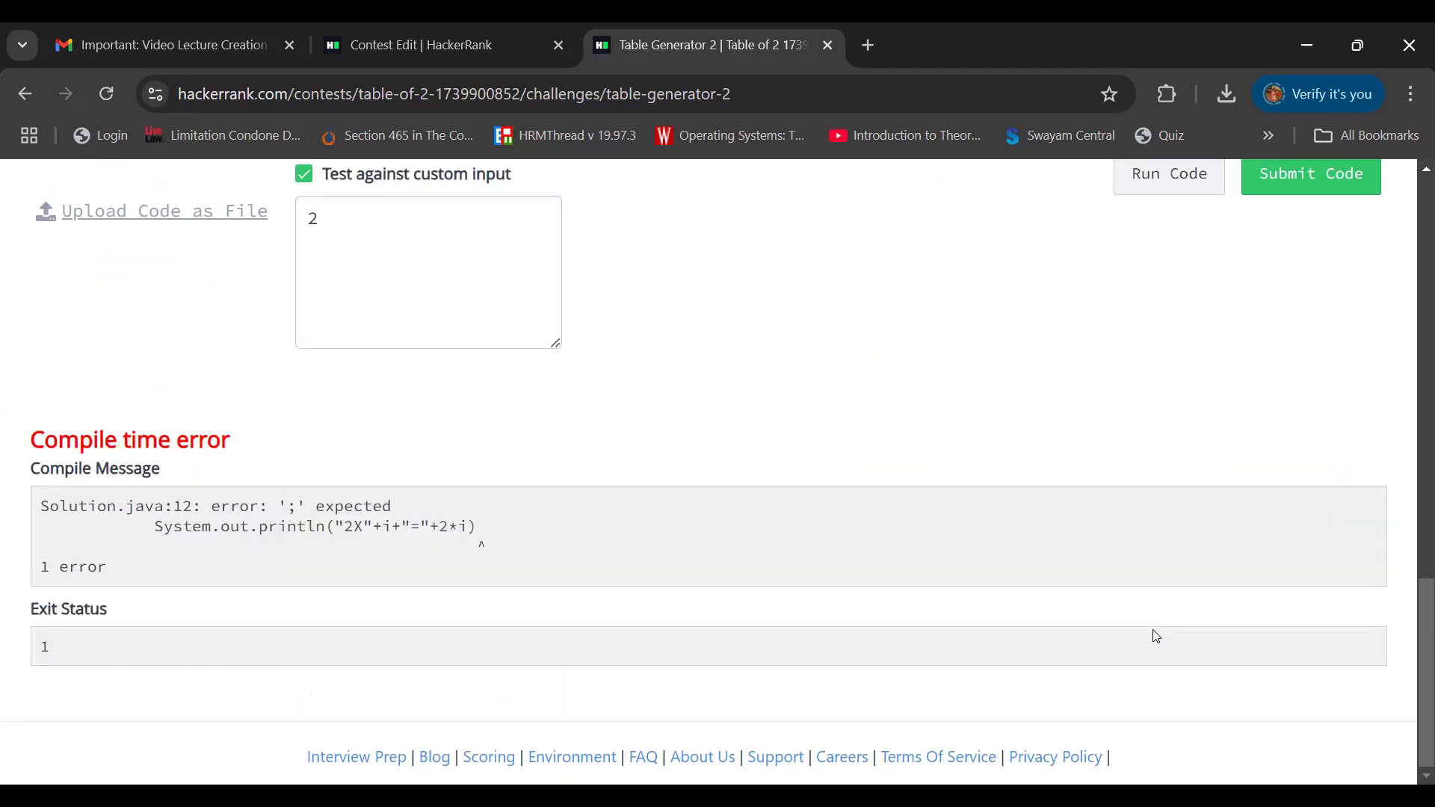
# Look through the programming languages available for the challenge, including the Java versions, and keep Java 7
pyautogui.scroll(6, 1156, 636)
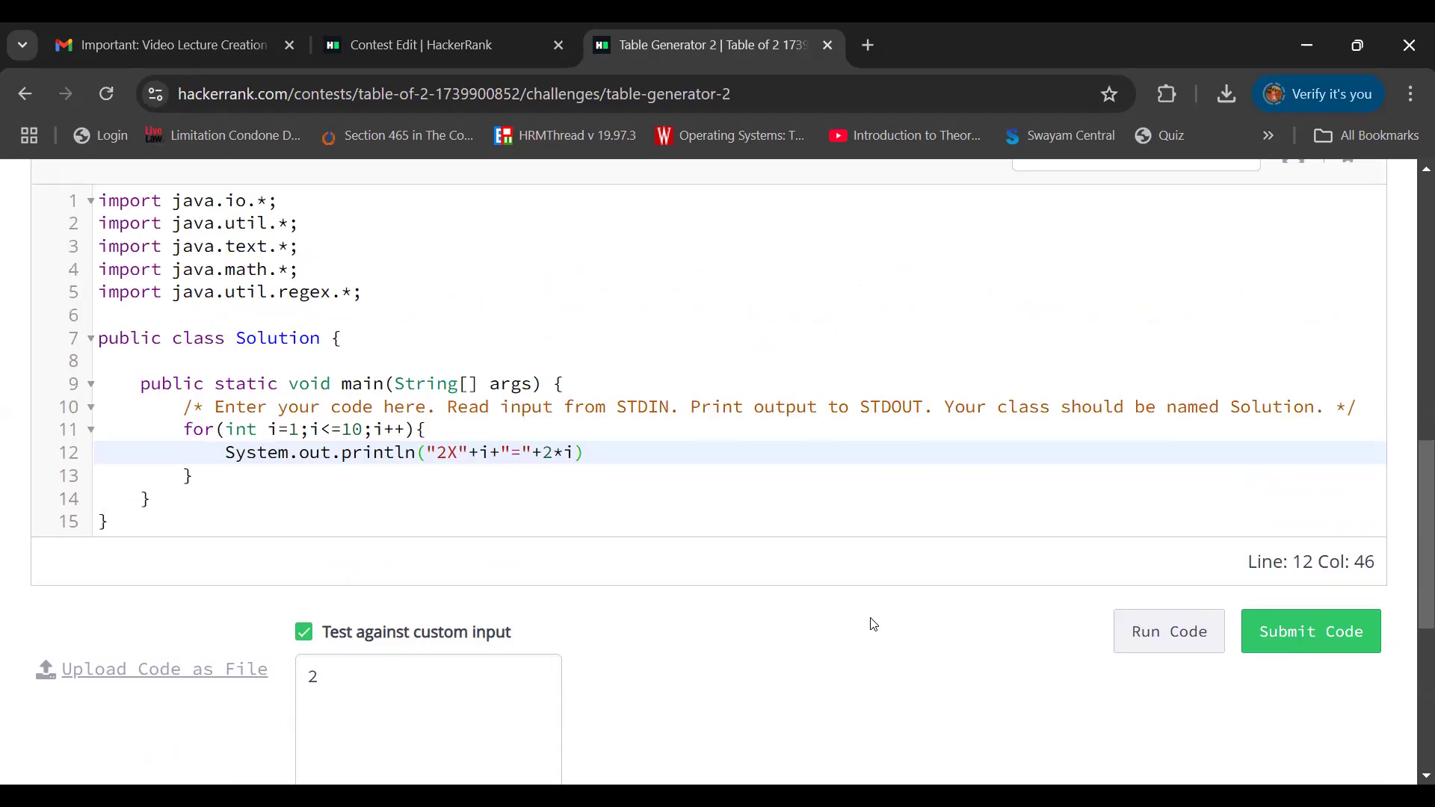
pyautogui.scroll(2, 874, 625)
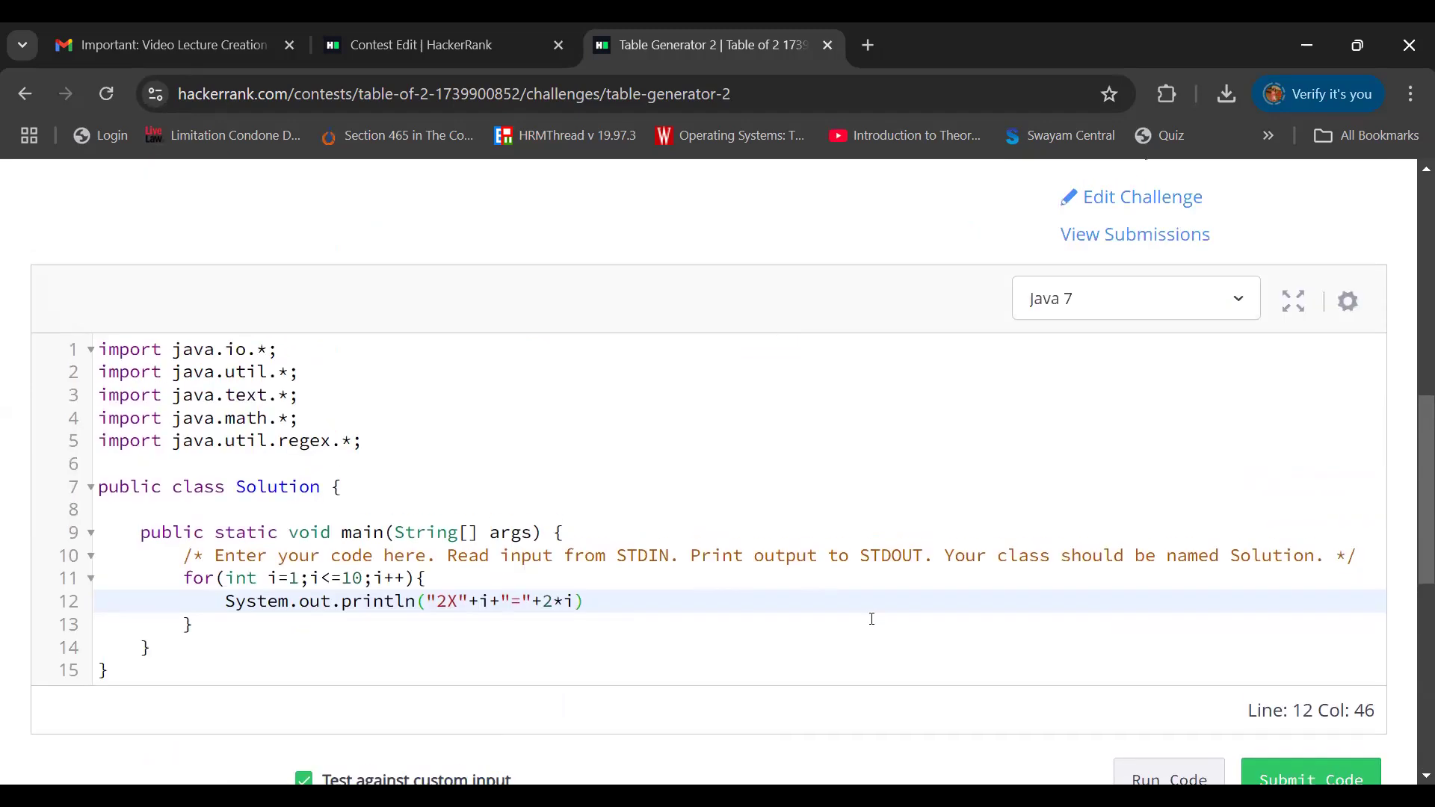
pyautogui.click(1241, 308)
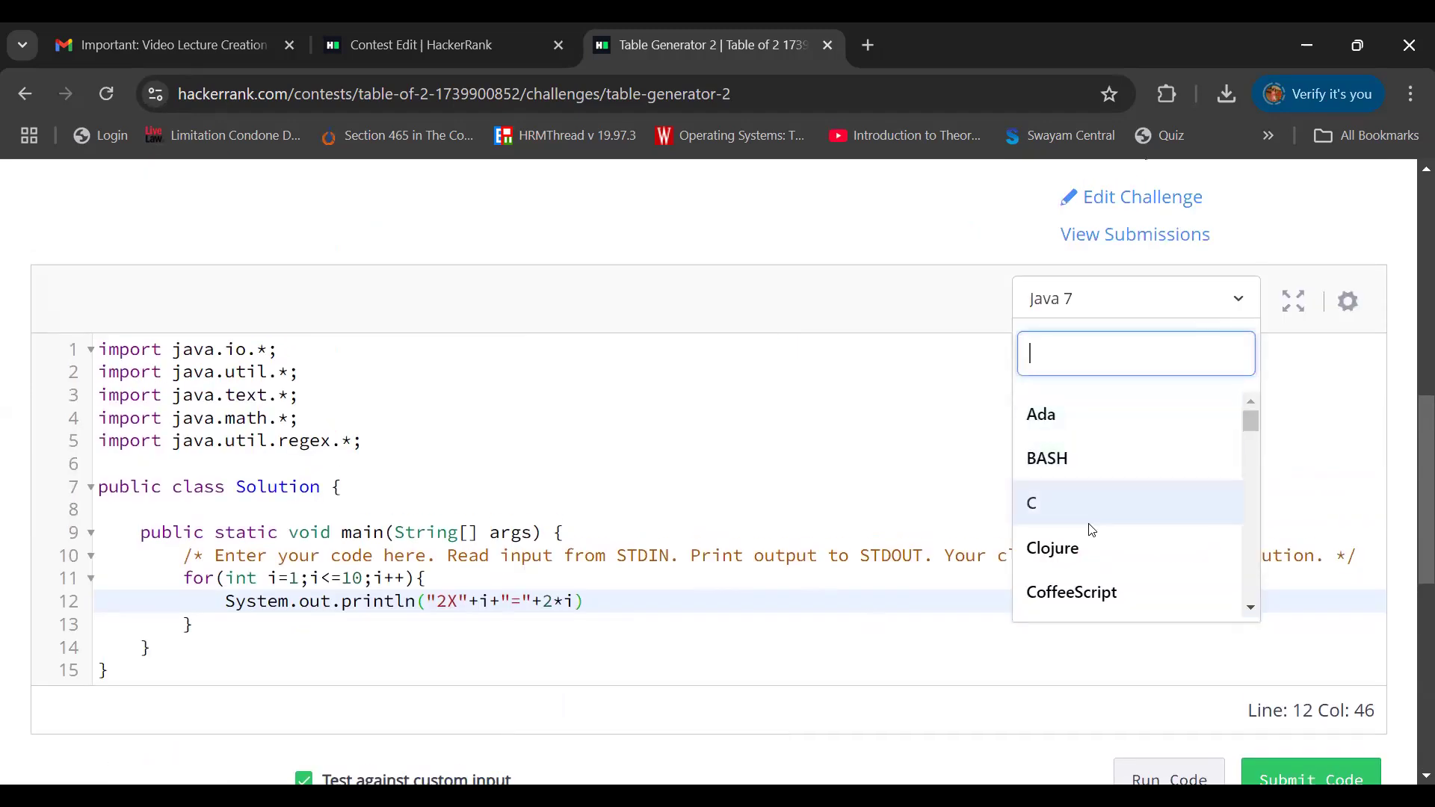
pyautogui.scroll(-3, 1092, 531)
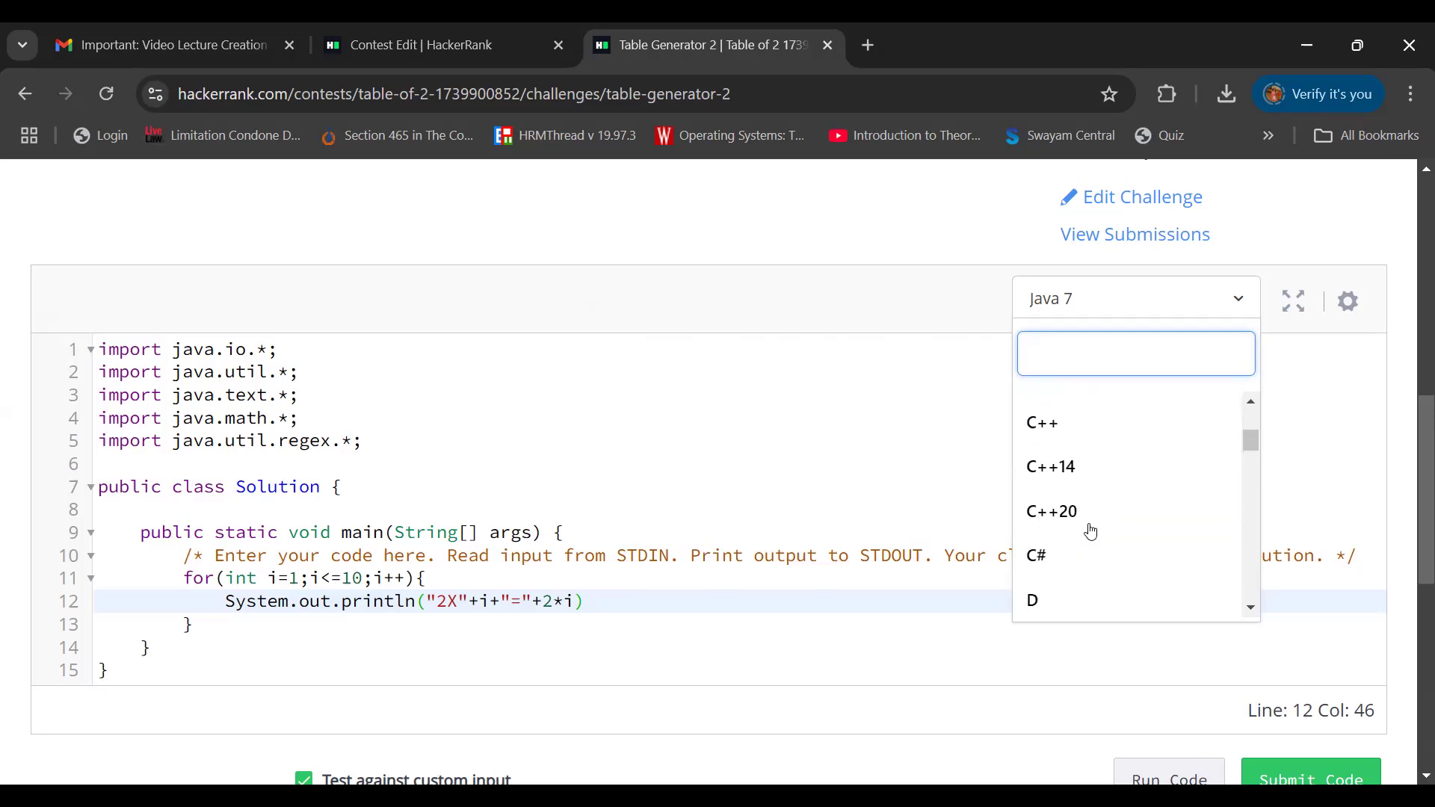
pyautogui.scroll(-5, 1092, 531)
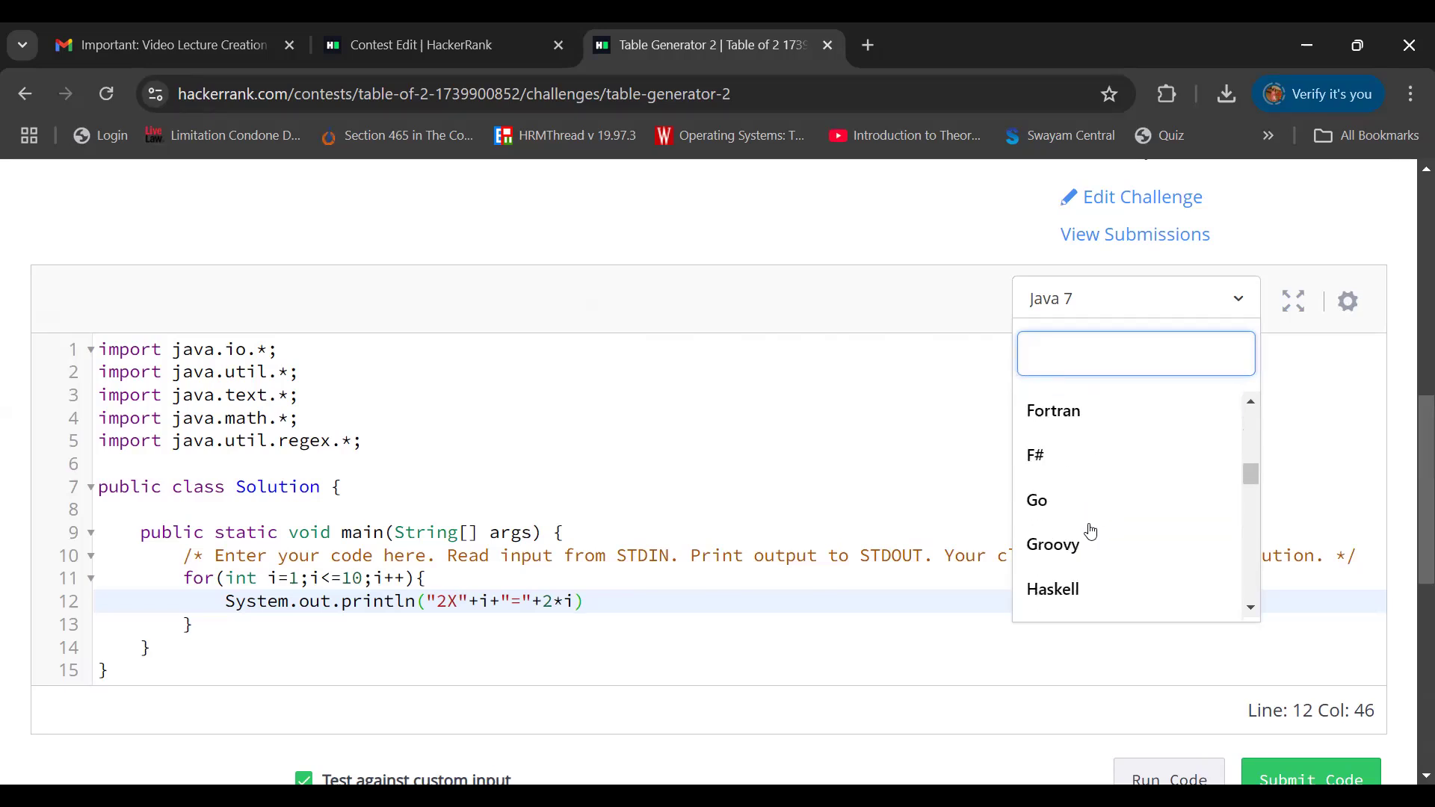
pyautogui.scroll(-5, 1092, 530)
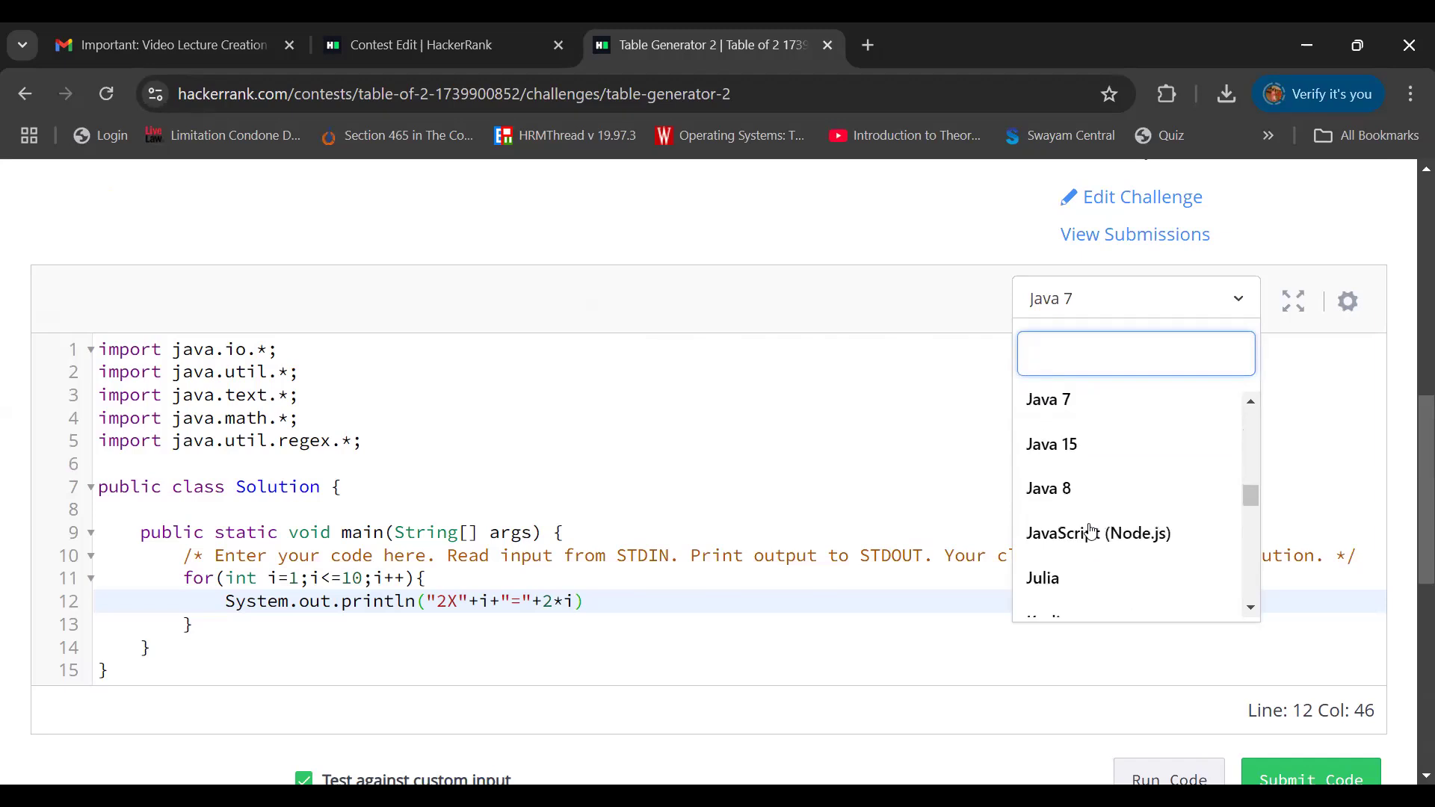
pyautogui.scroll(-1, 1091, 530)
pyautogui.scroll(1, 1089, 529)
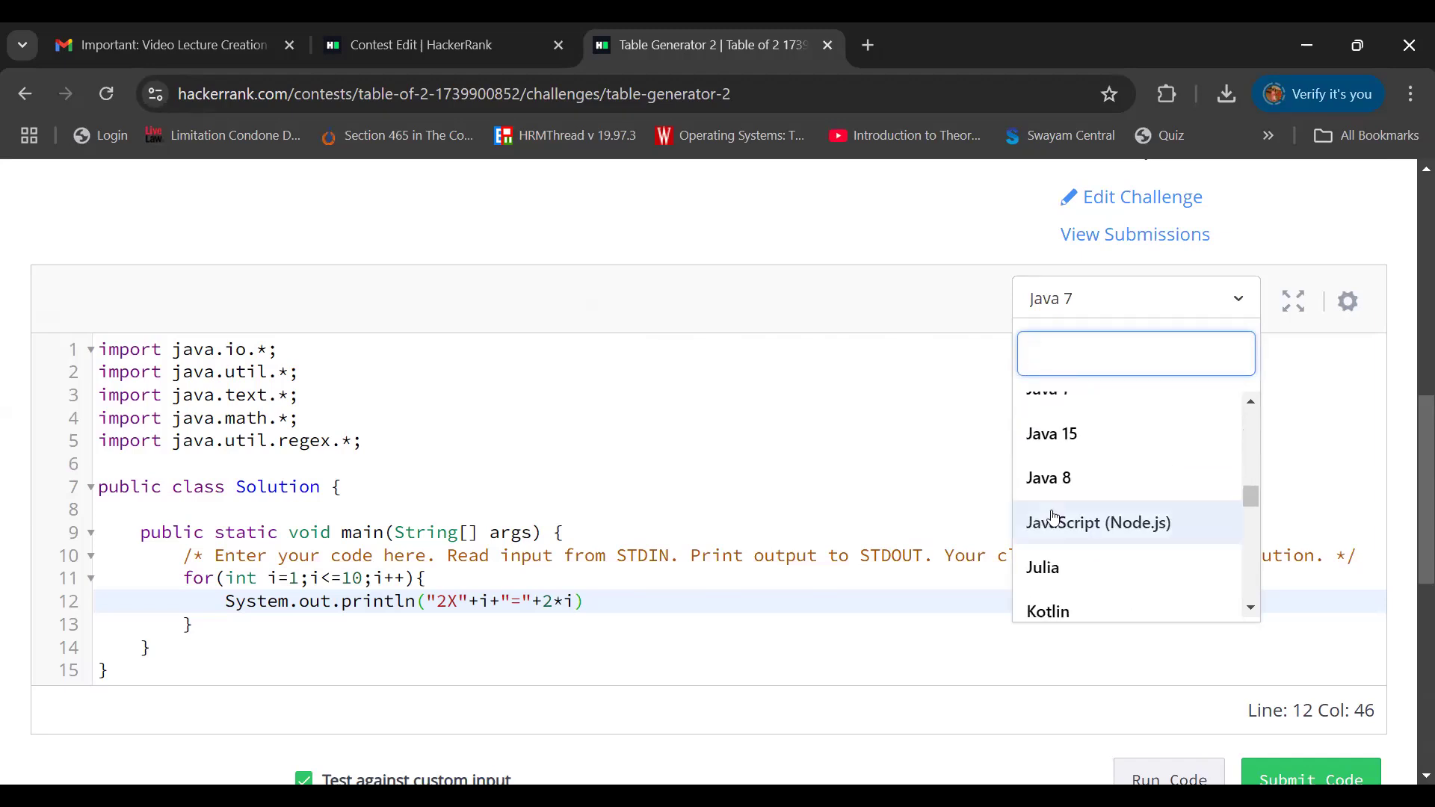
pyautogui.scroll(1, 1028, 459)
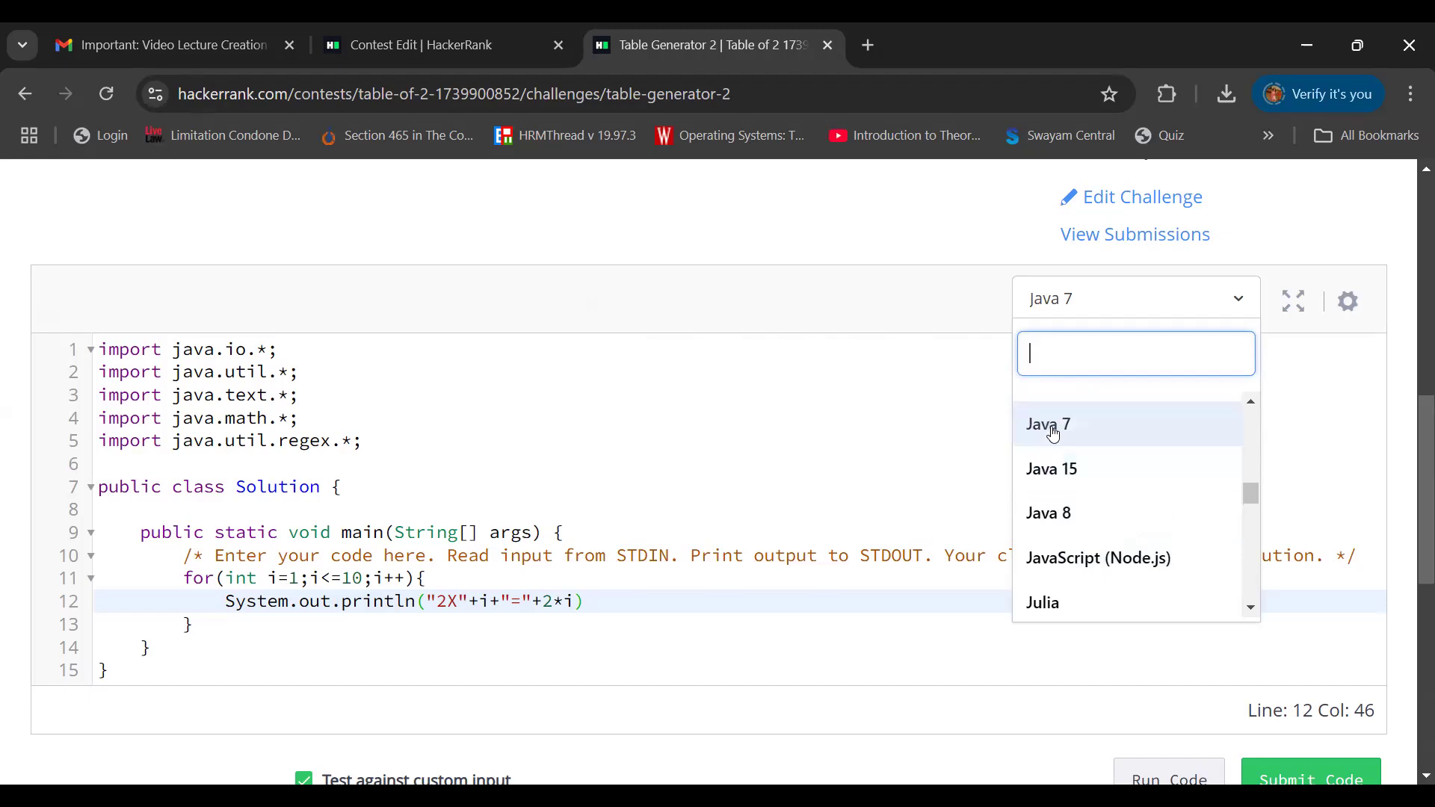
pyautogui.press('Escape')
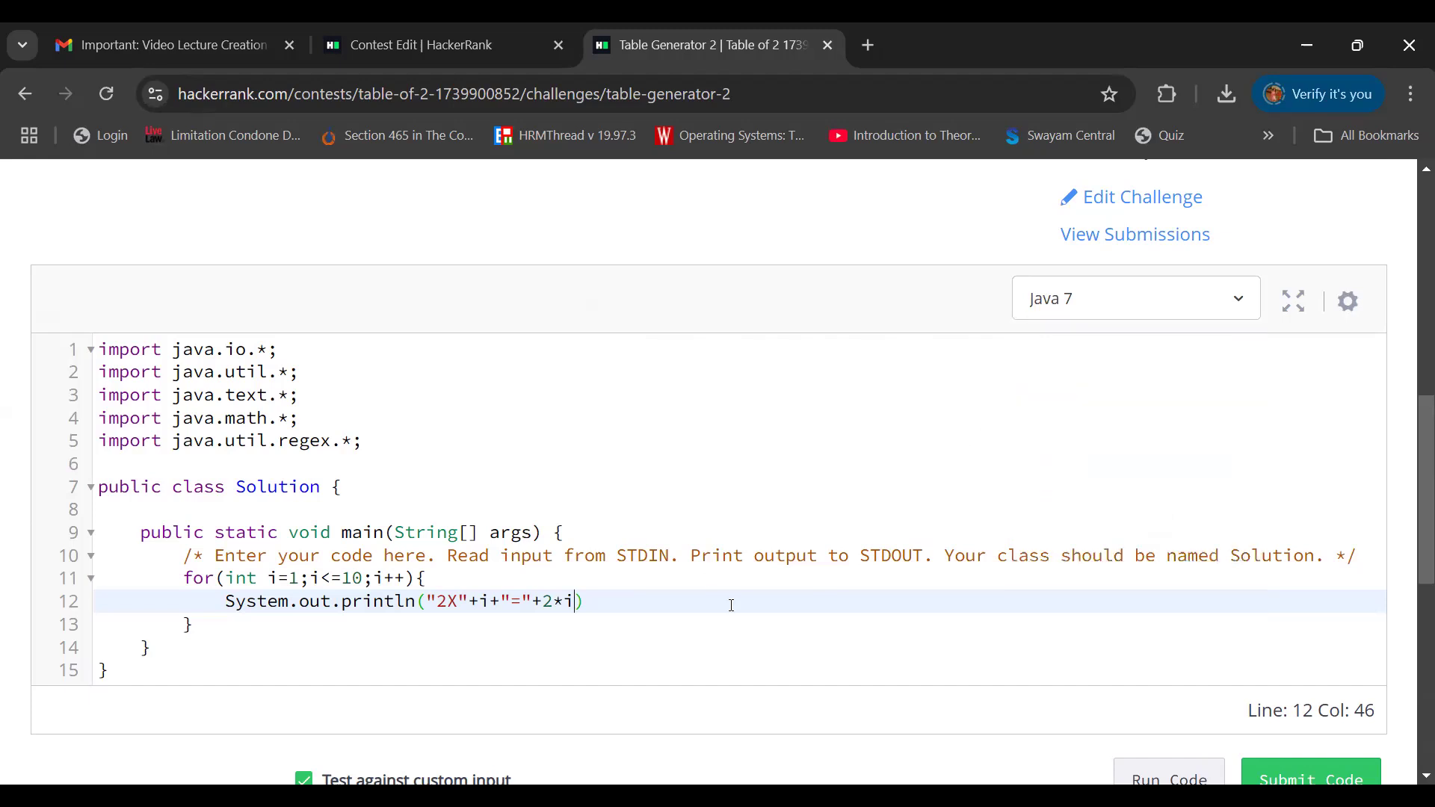
# End the println statement on line 12 with a semicolon and run the code again
pyautogui.write(');')
pyautogui.scroll(-4, 843, 609)
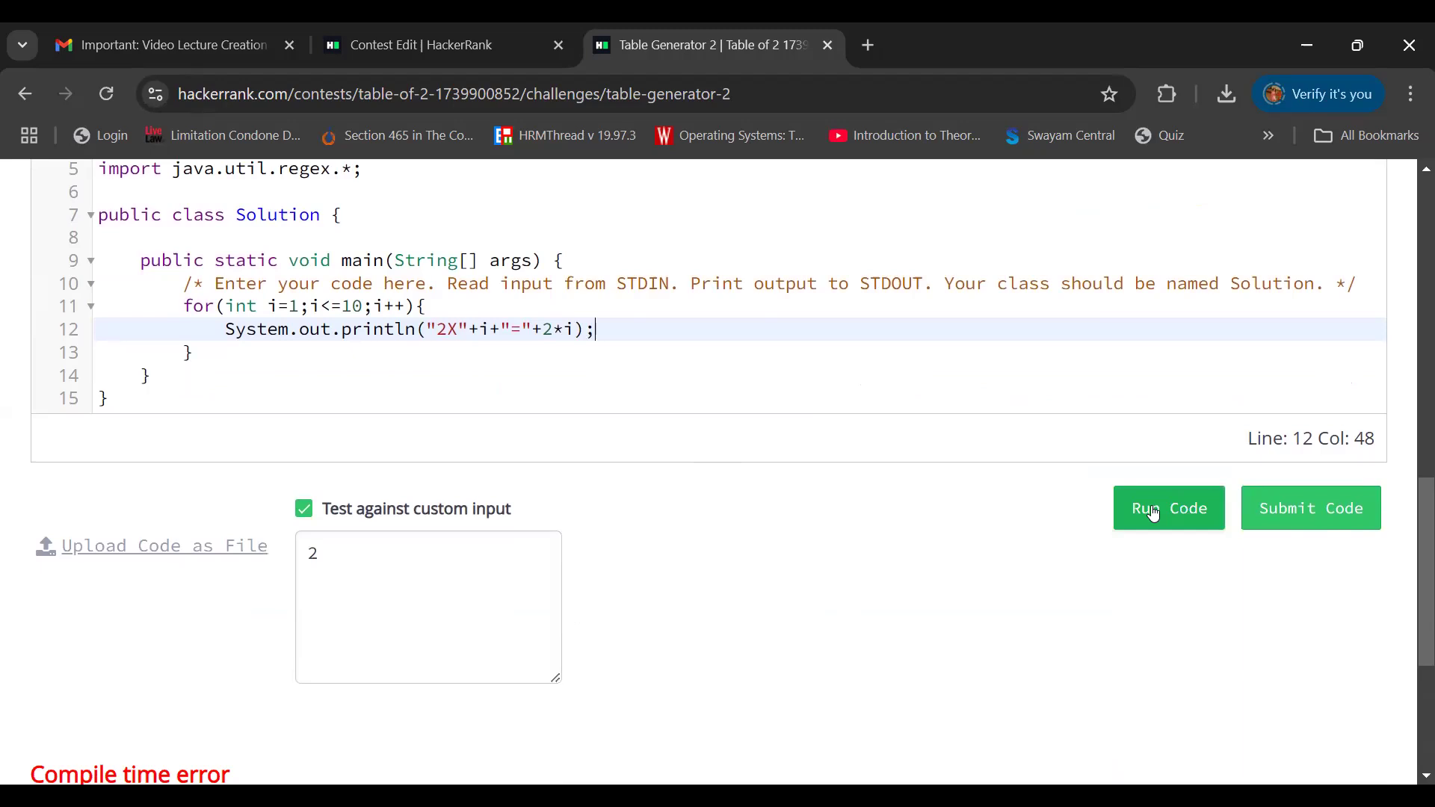
pyautogui.click(1154, 512)
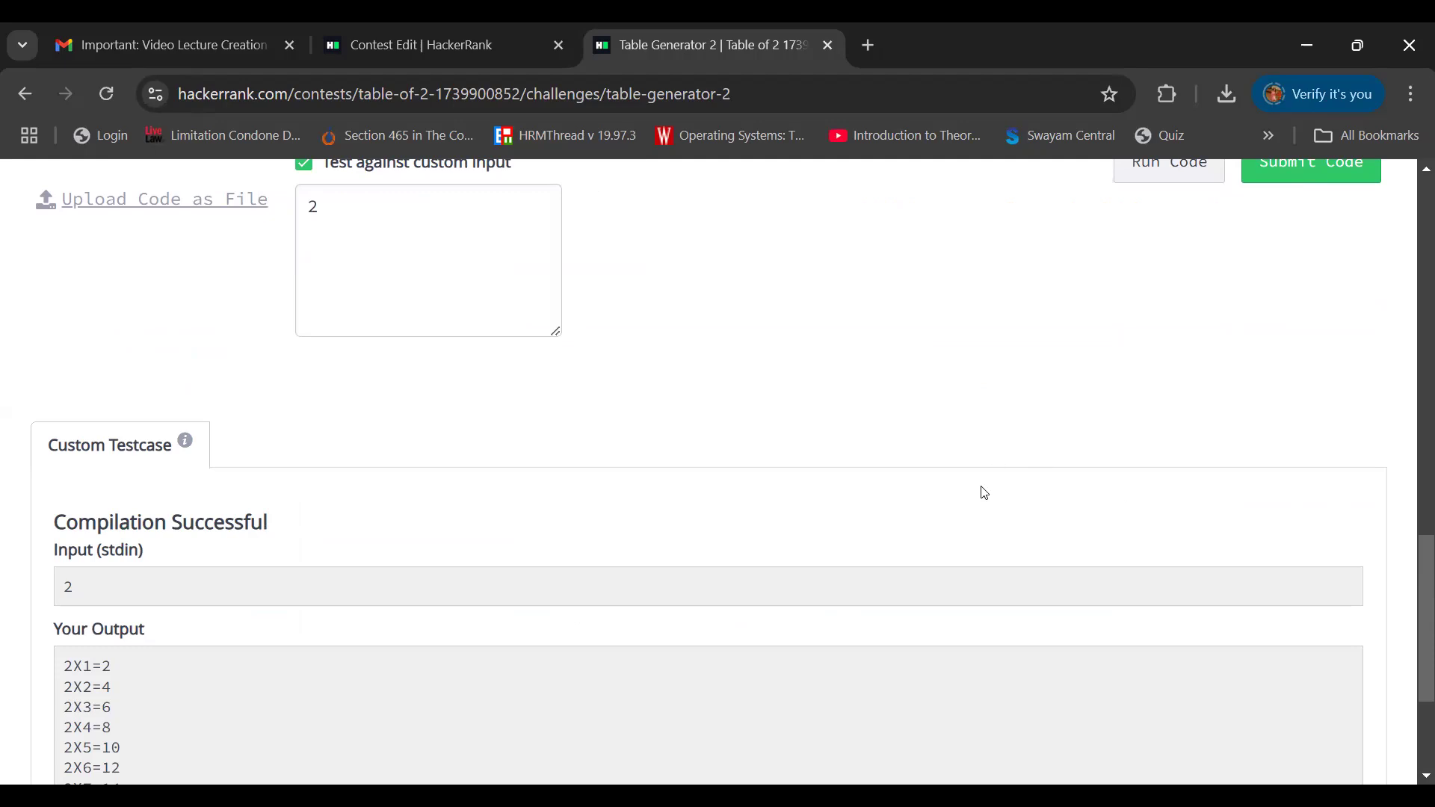
# Examine the custom testcase output and compare it with the code and the problem's Output Format section
pyautogui.scroll(1, 778, 395)
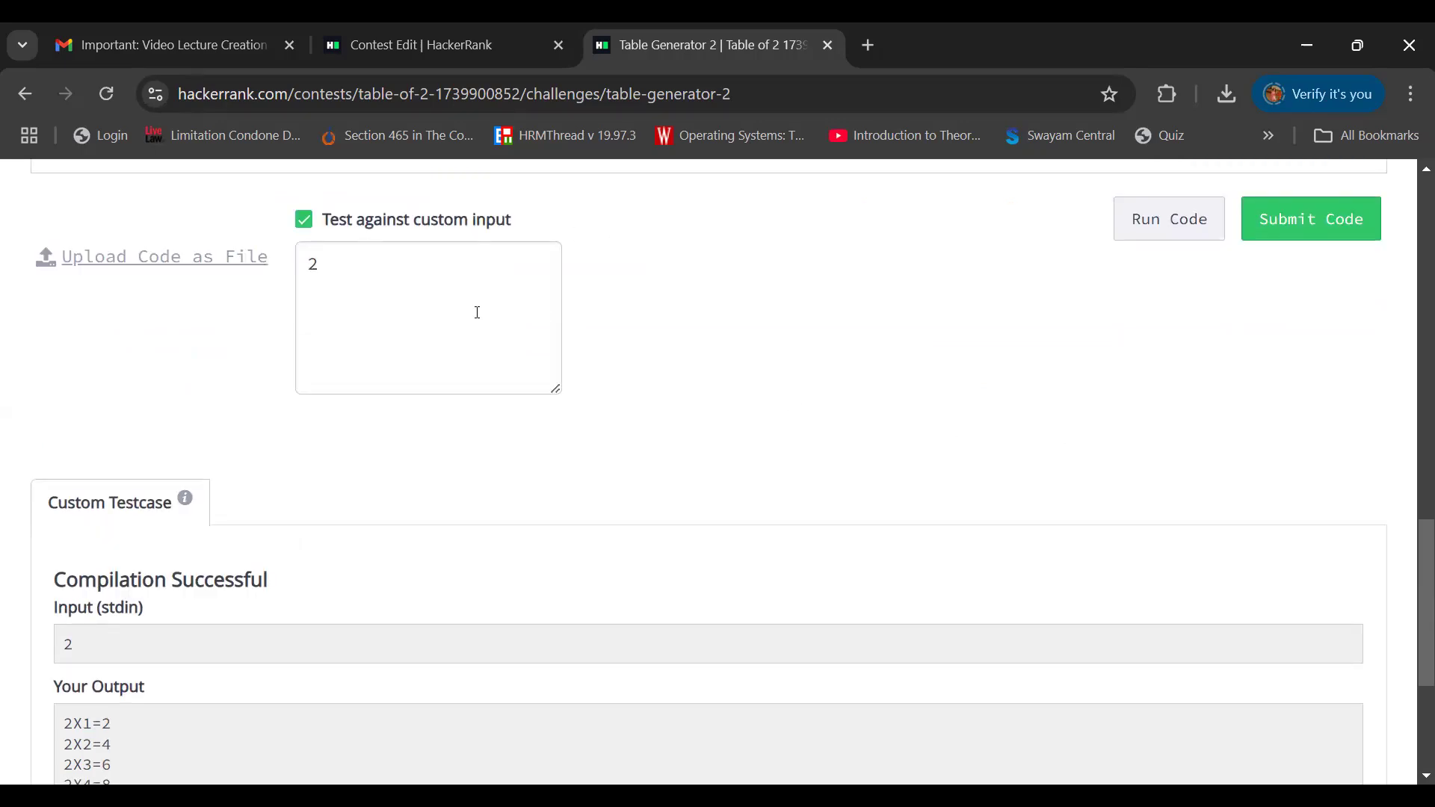
pyautogui.scroll(-3, 422, 456)
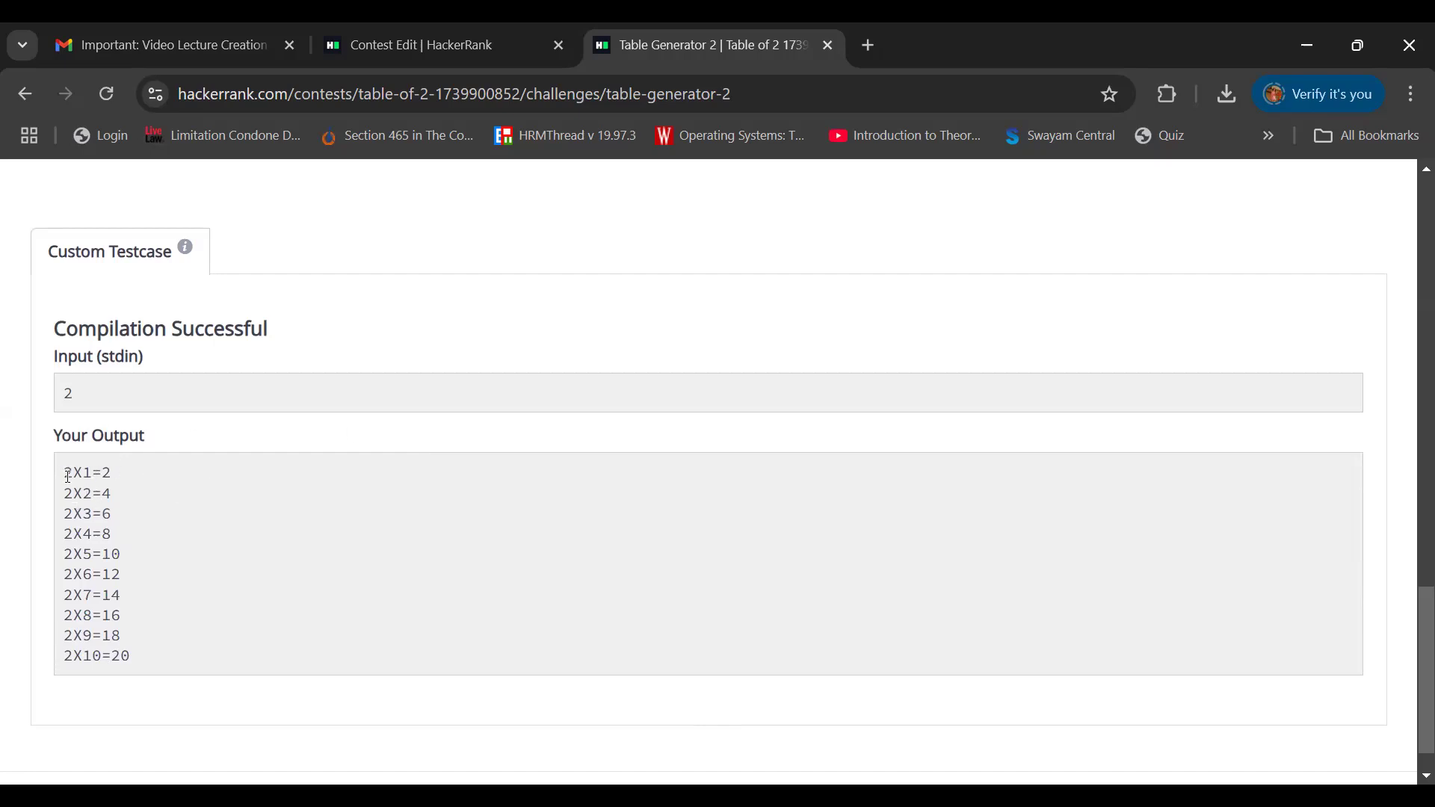
pyautogui.moveTo(68, 475); pyautogui.dragTo(145, 671)
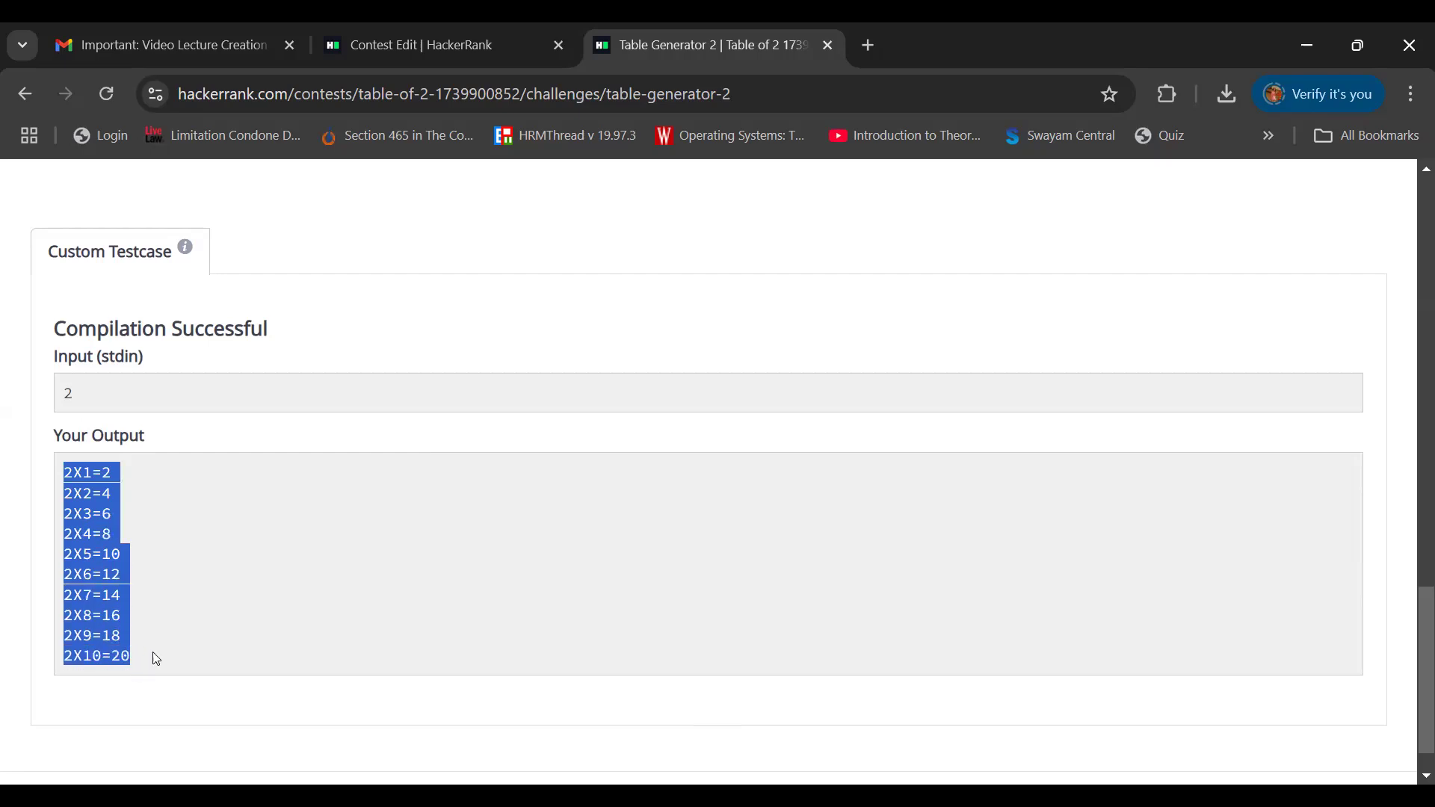
pyautogui.scroll(2, 217, 623)
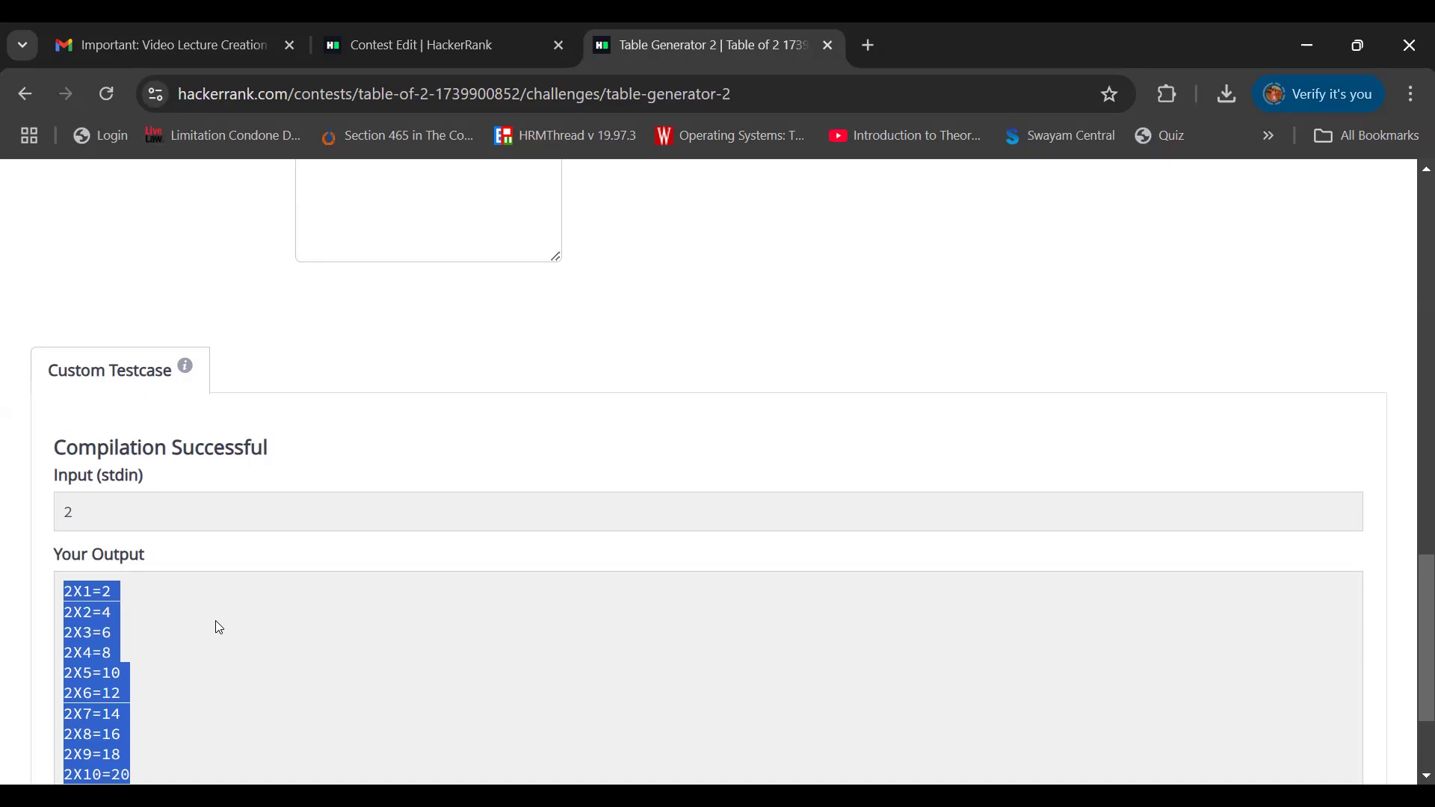
pyautogui.scroll(8, 215, 622)
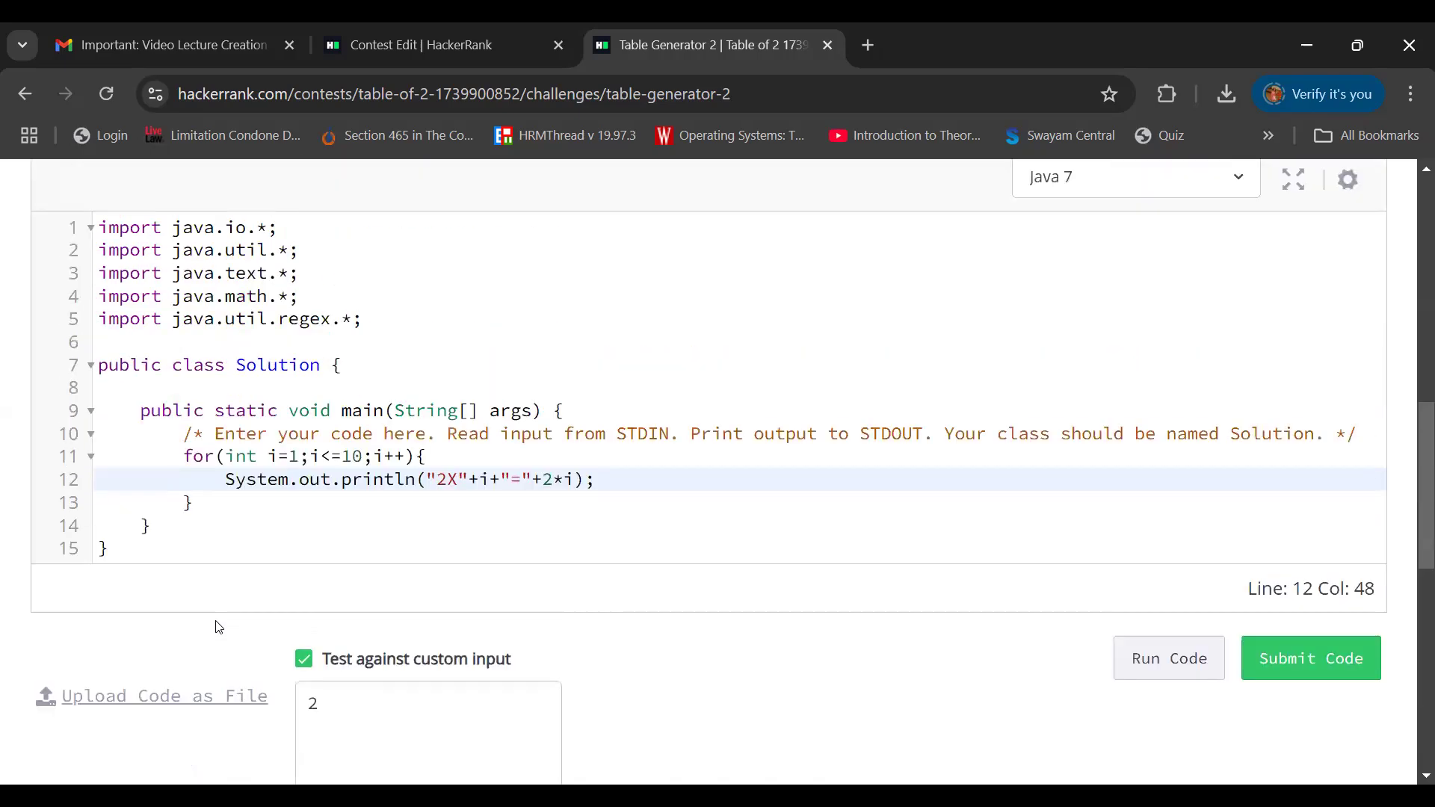
pyautogui.scroll(-8, 216, 621)
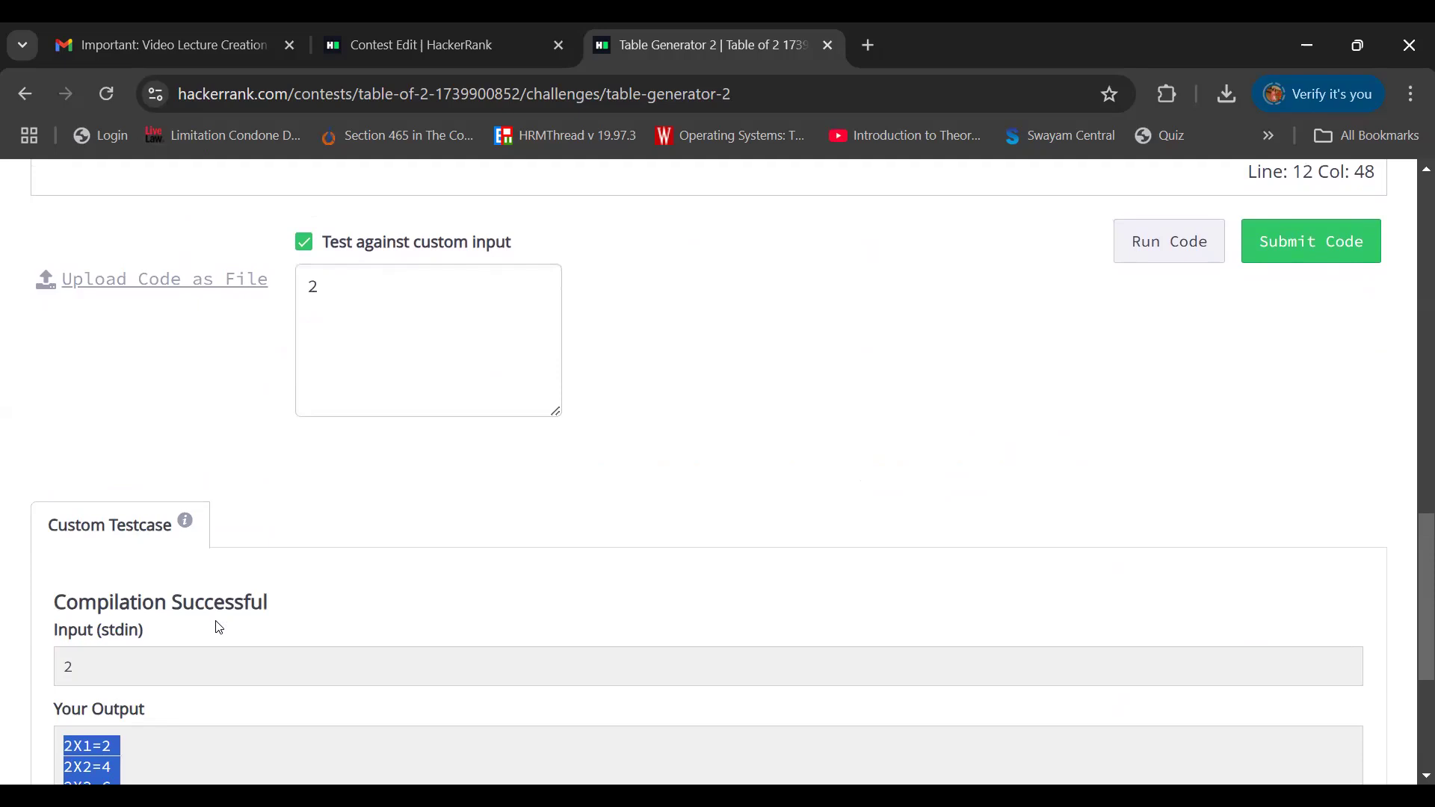
pyautogui.scroll(2, 218, 626)
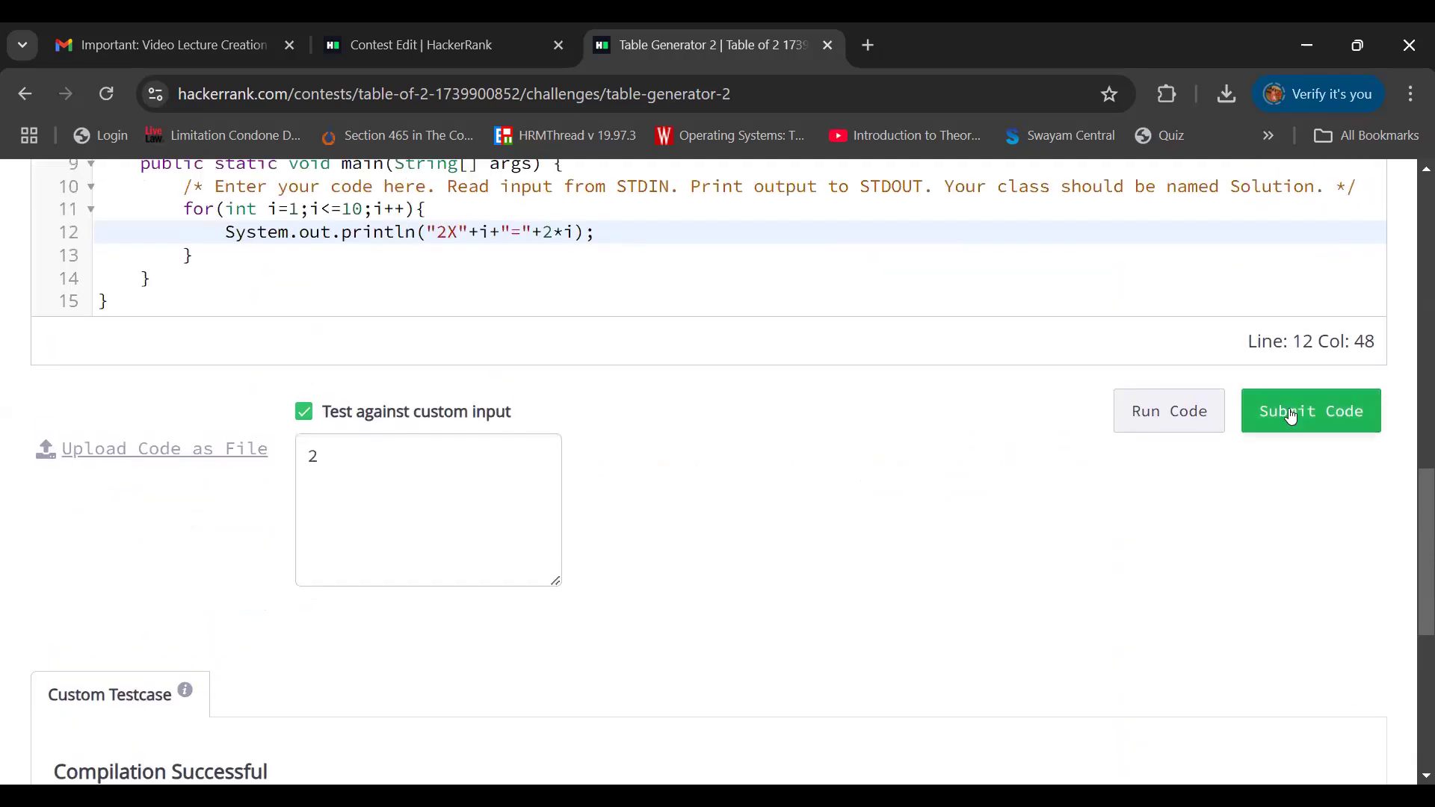
pyautogui.scroll(7, 807, 444)
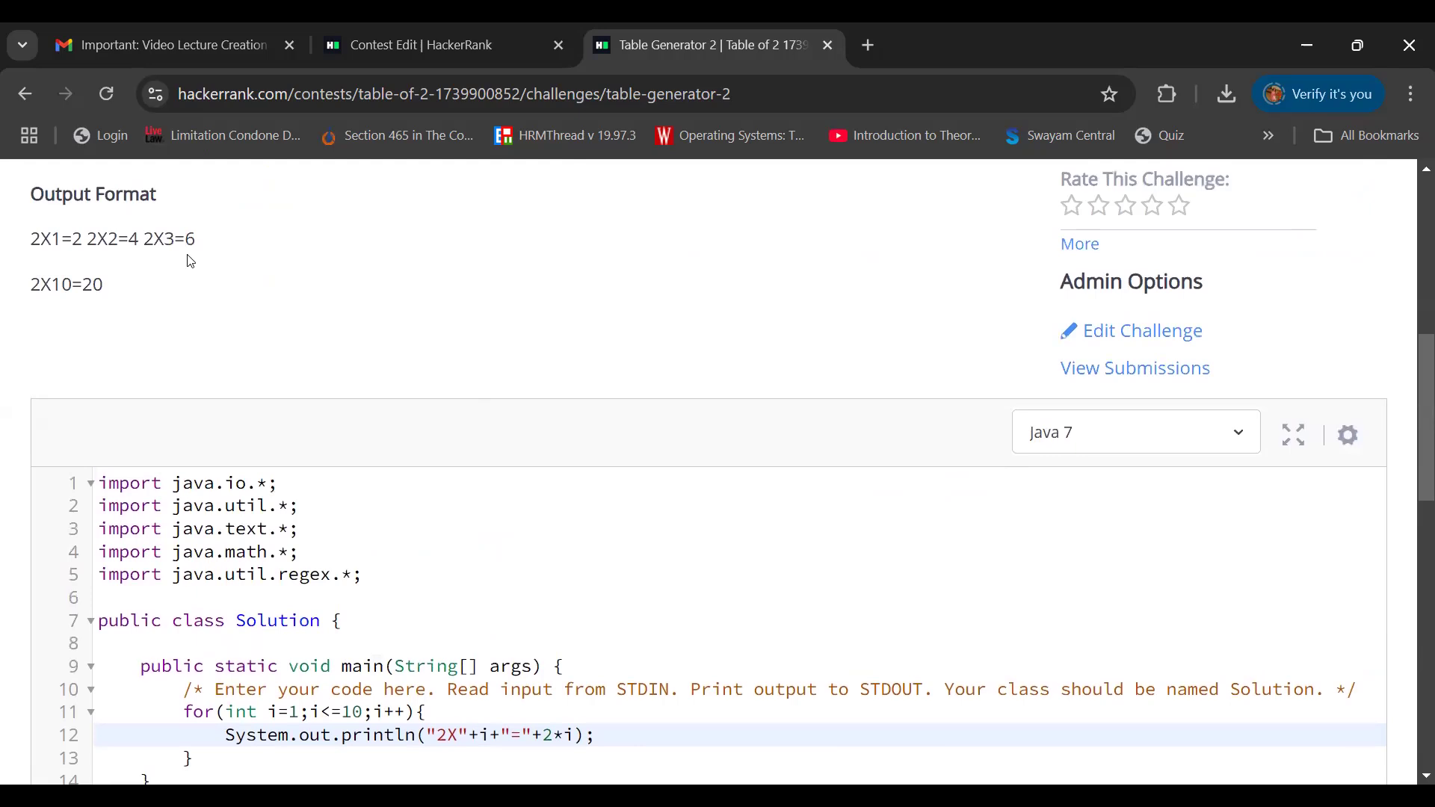
pyautogui.moveTo(30, 239); pyautogui.dragTo(160, 283)
pyautogui.scroll(-11, 161, 283)
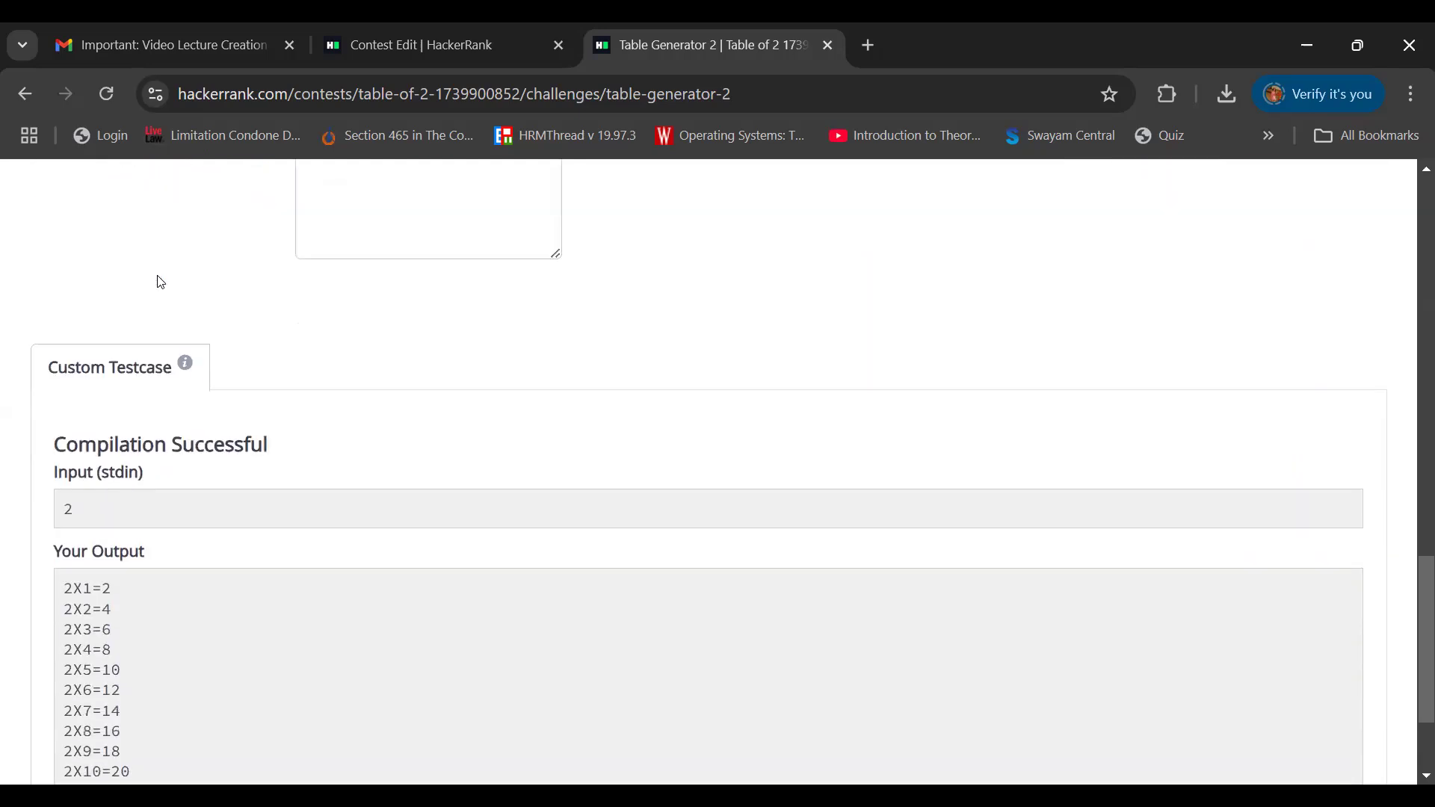
pyautogui.scroll(4, 161, 283)
pyautogui.scroll(3, 161, 282)
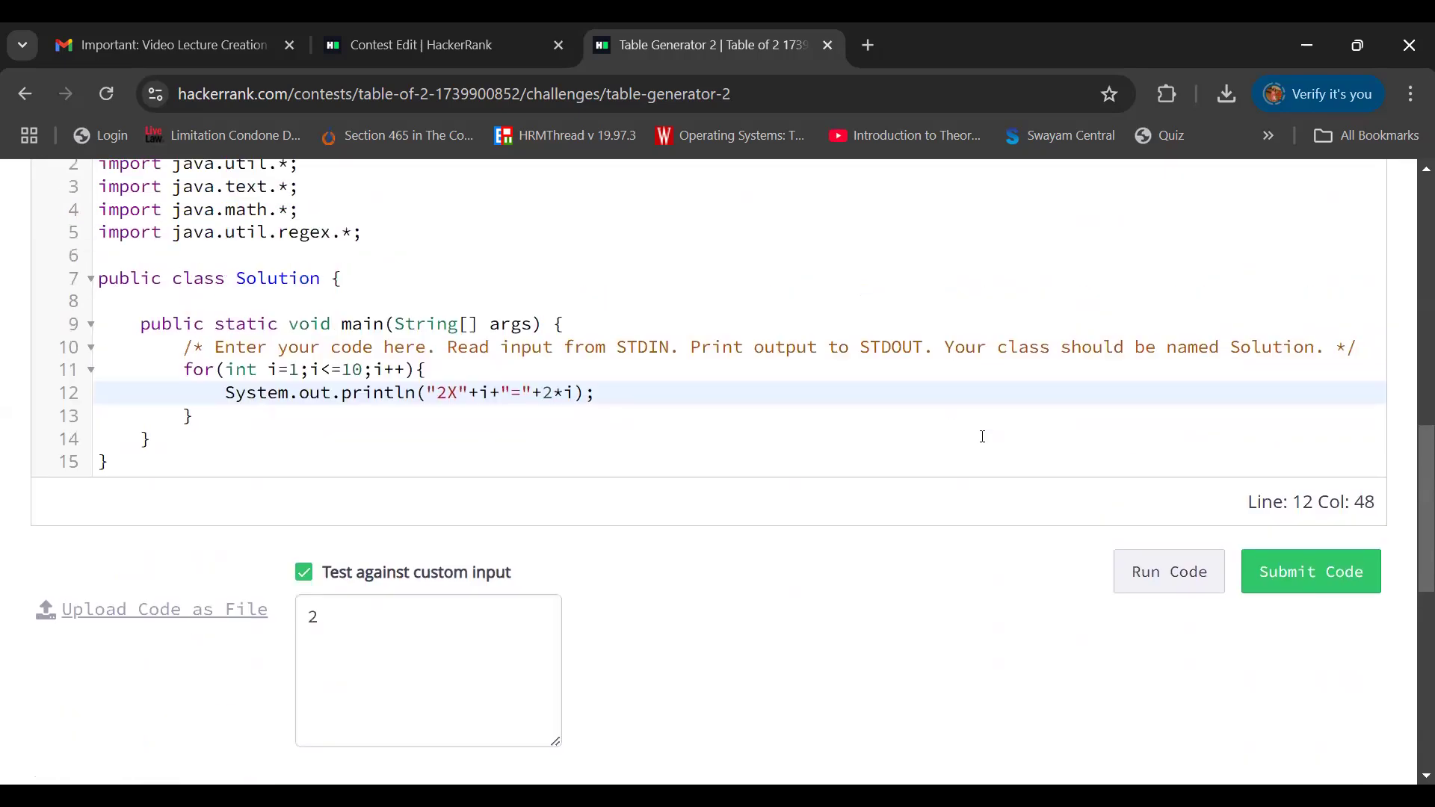
# Submit the Java solution, confirm the submission, and review its status, score, test case result and submitted code
pyautogui.click(1301, 587)
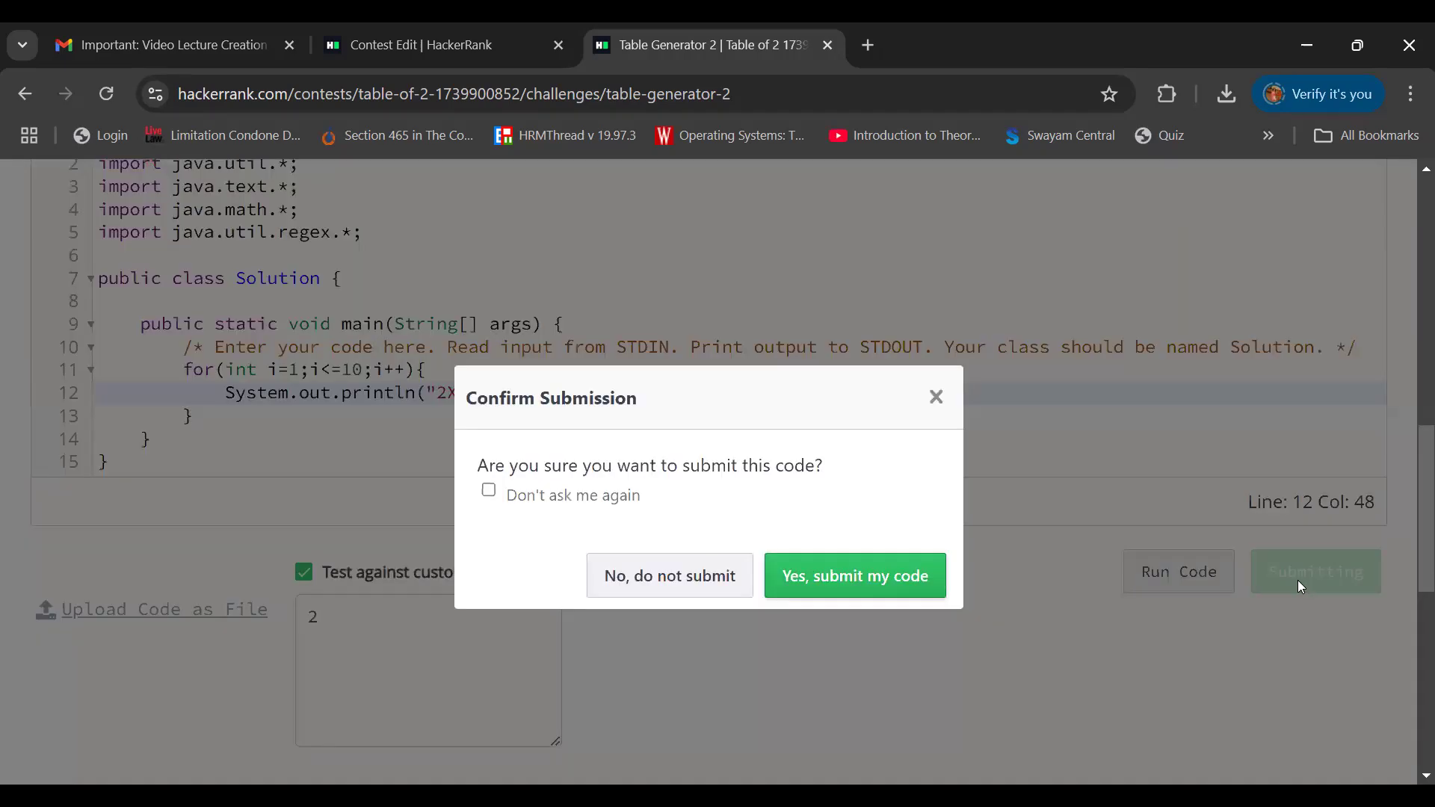
pyautogui.click(881, 589)
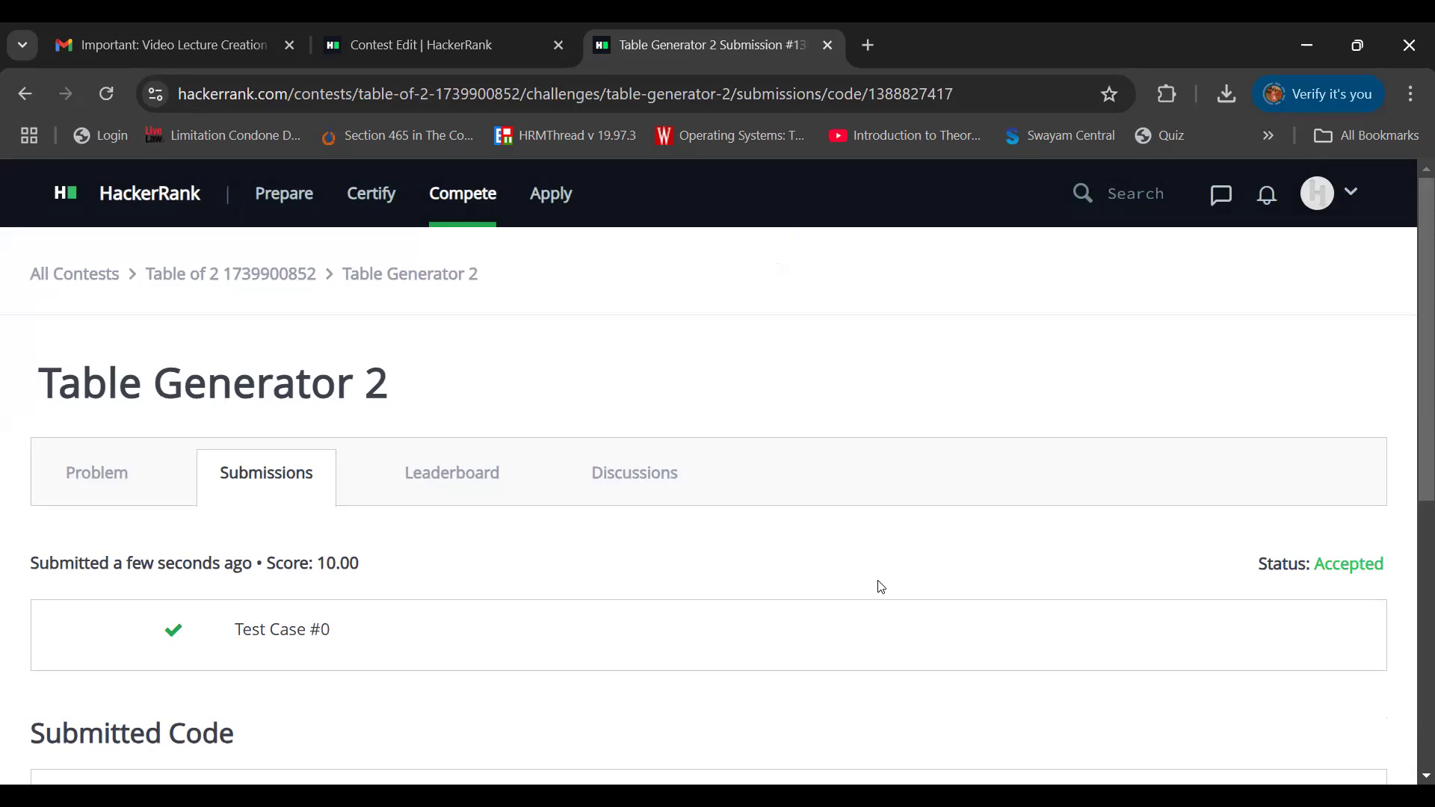
pyautogui.scroll(-3, 881, 587)
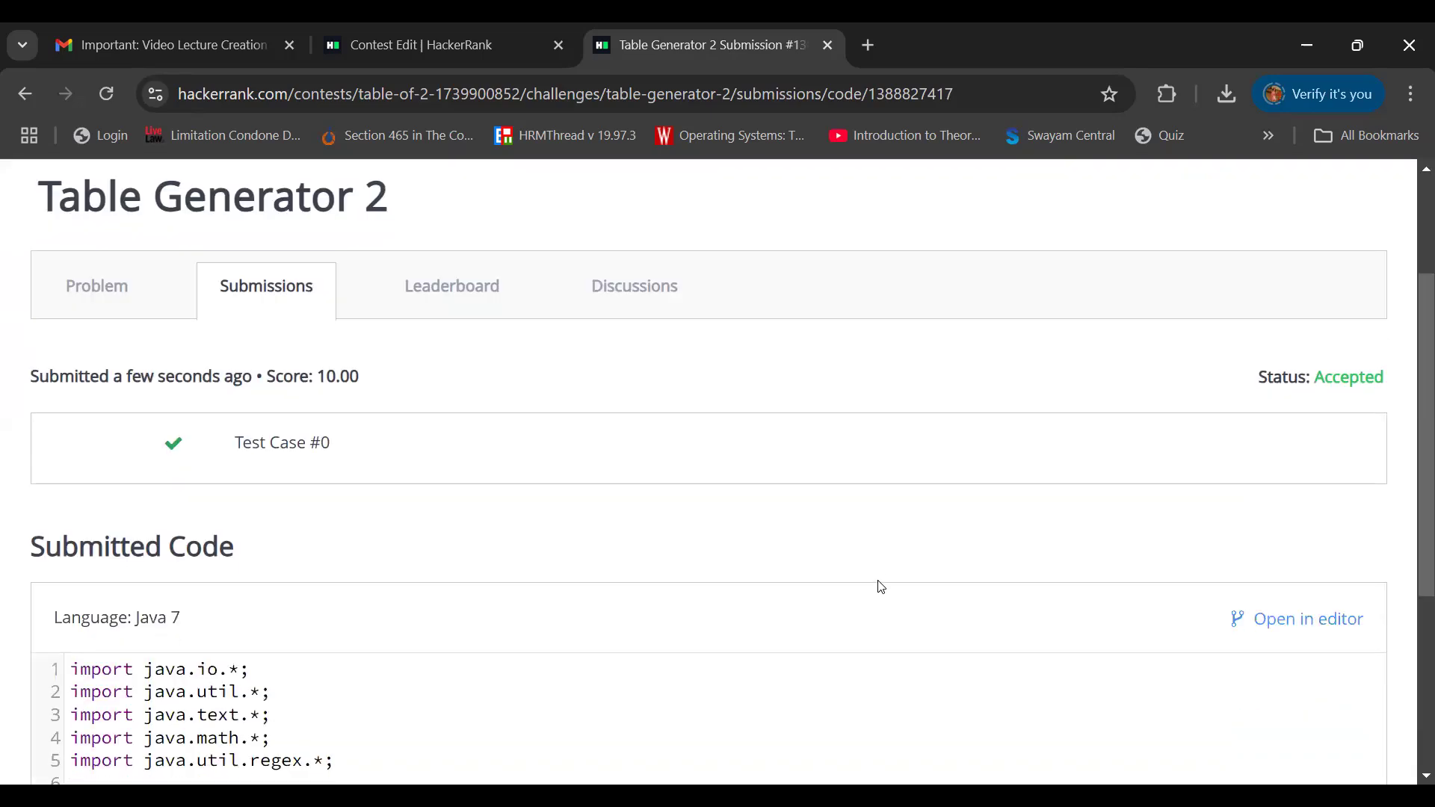
pyautogui.scroll(-3, 881, 588)
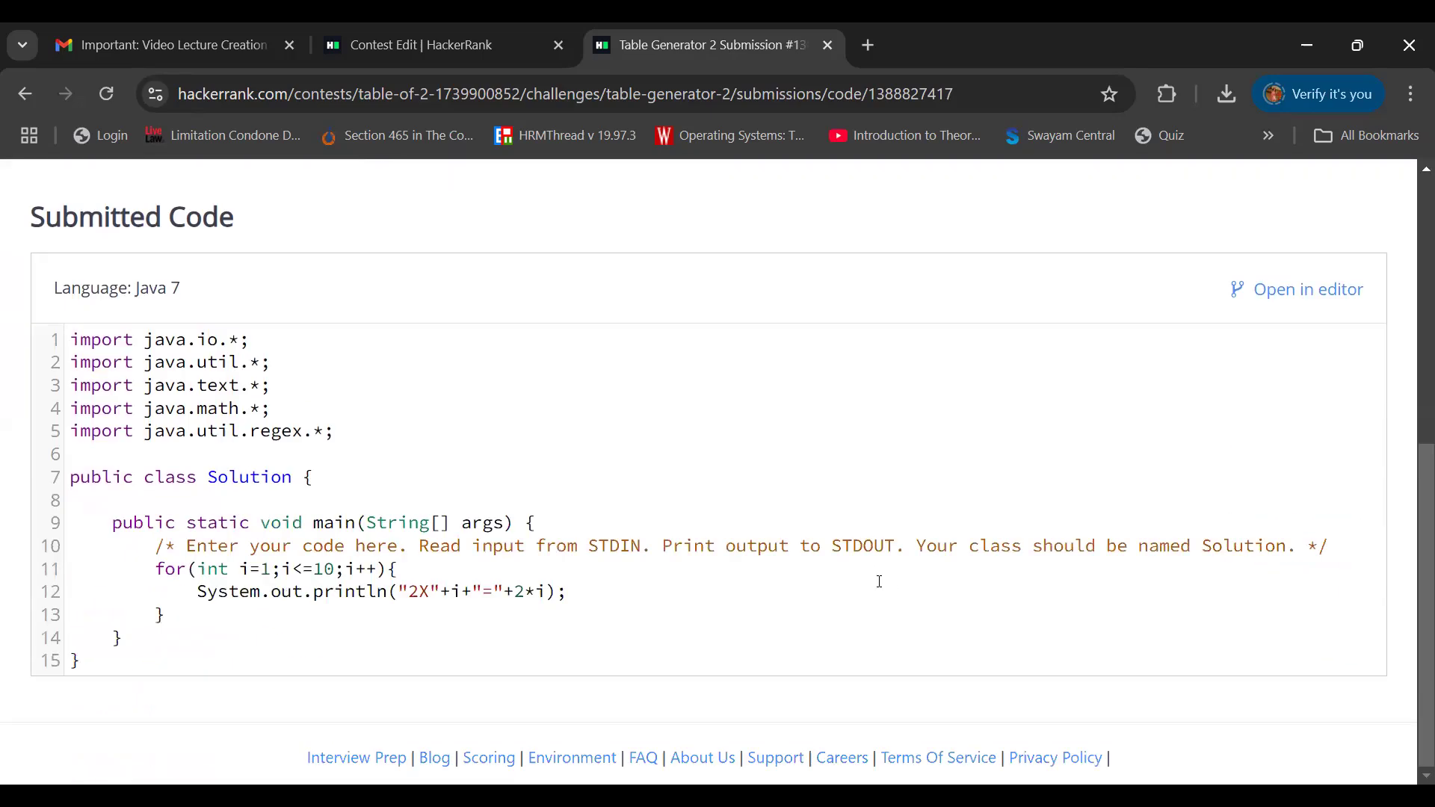
pyautogui.scroll(3, 879, 584)
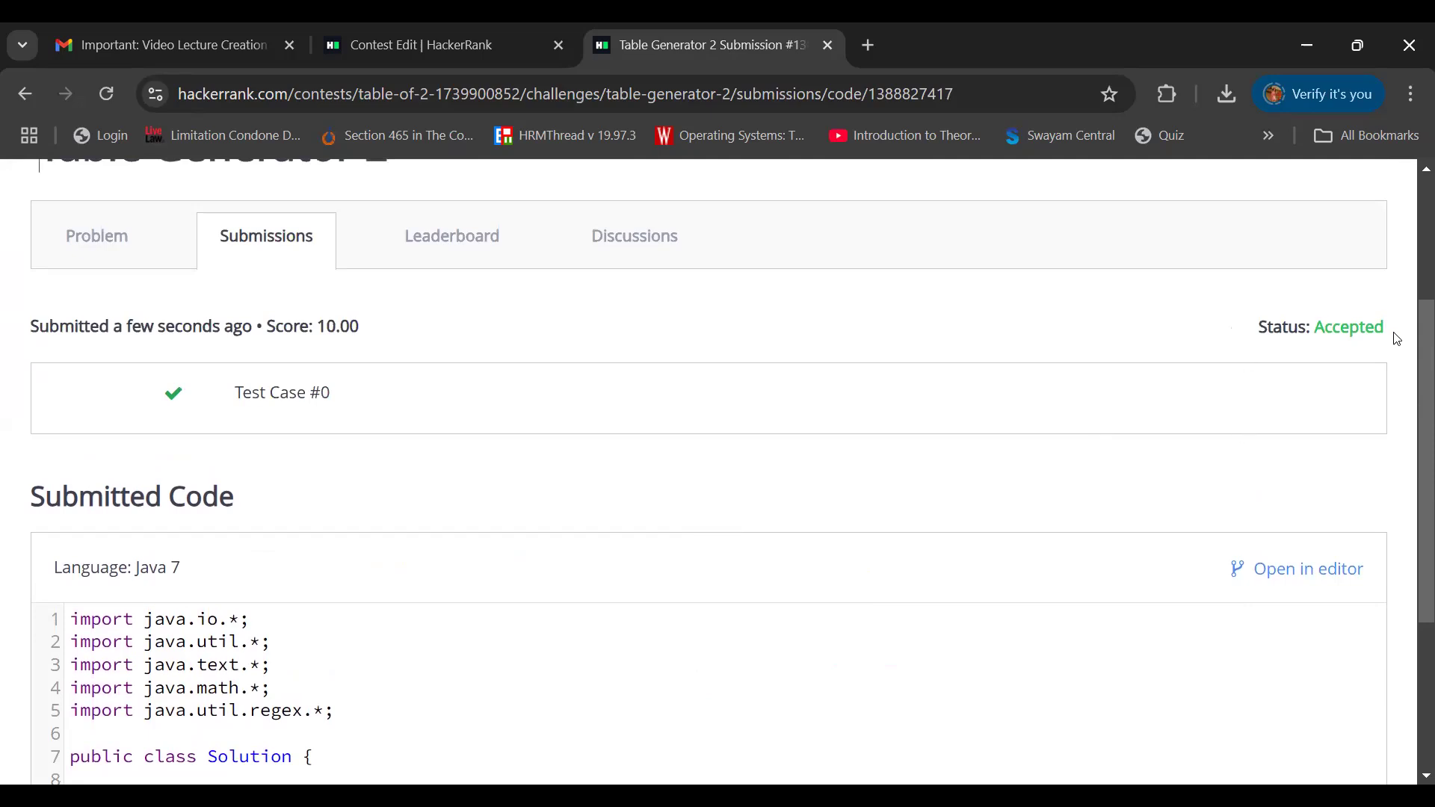
# Check the submission's status and score, and close the submission page to return to the contest editor
pyautogui.moveTo(1389, 333); pyautogui.dragTo(1313, 336)
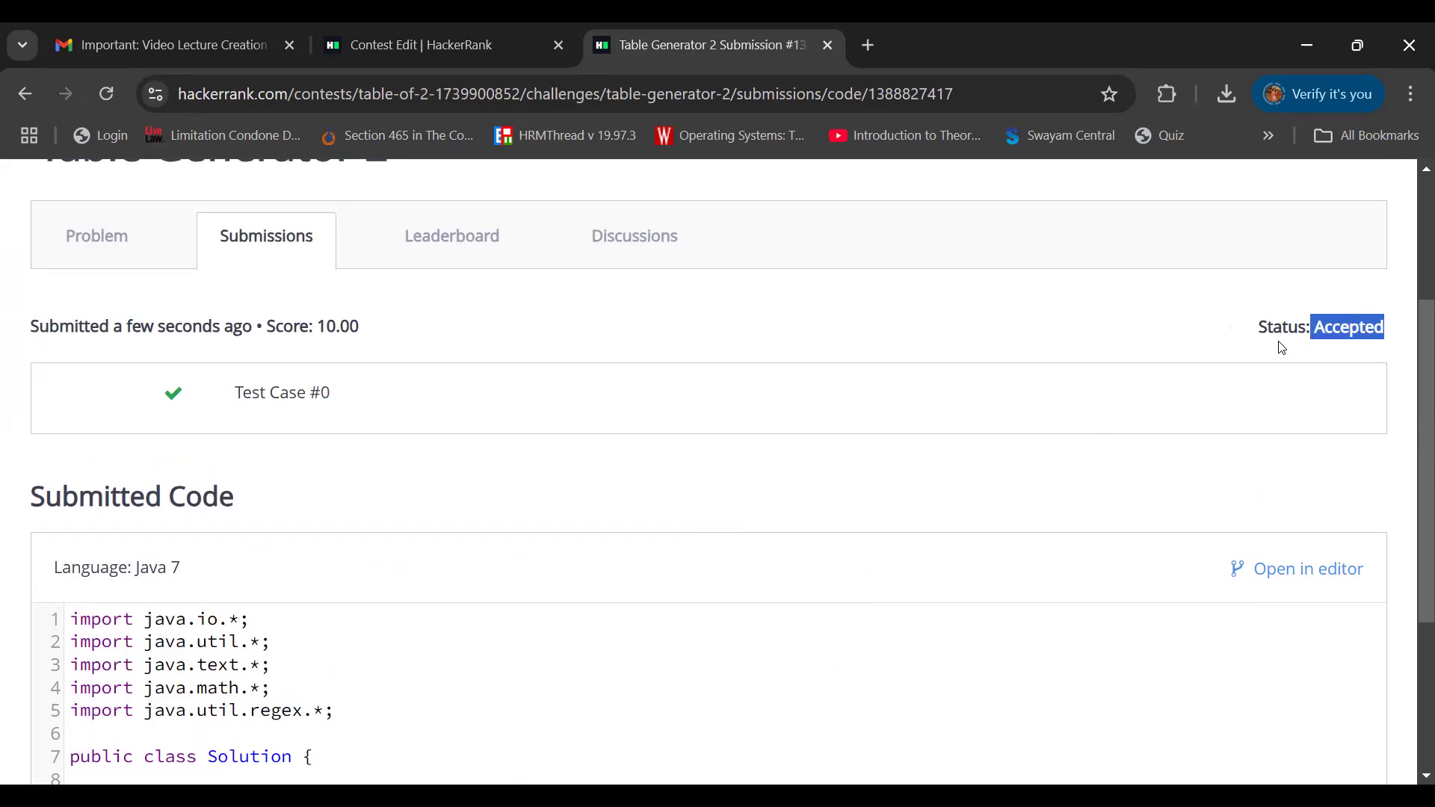
pyautogui.scroll(2, 738, 505)
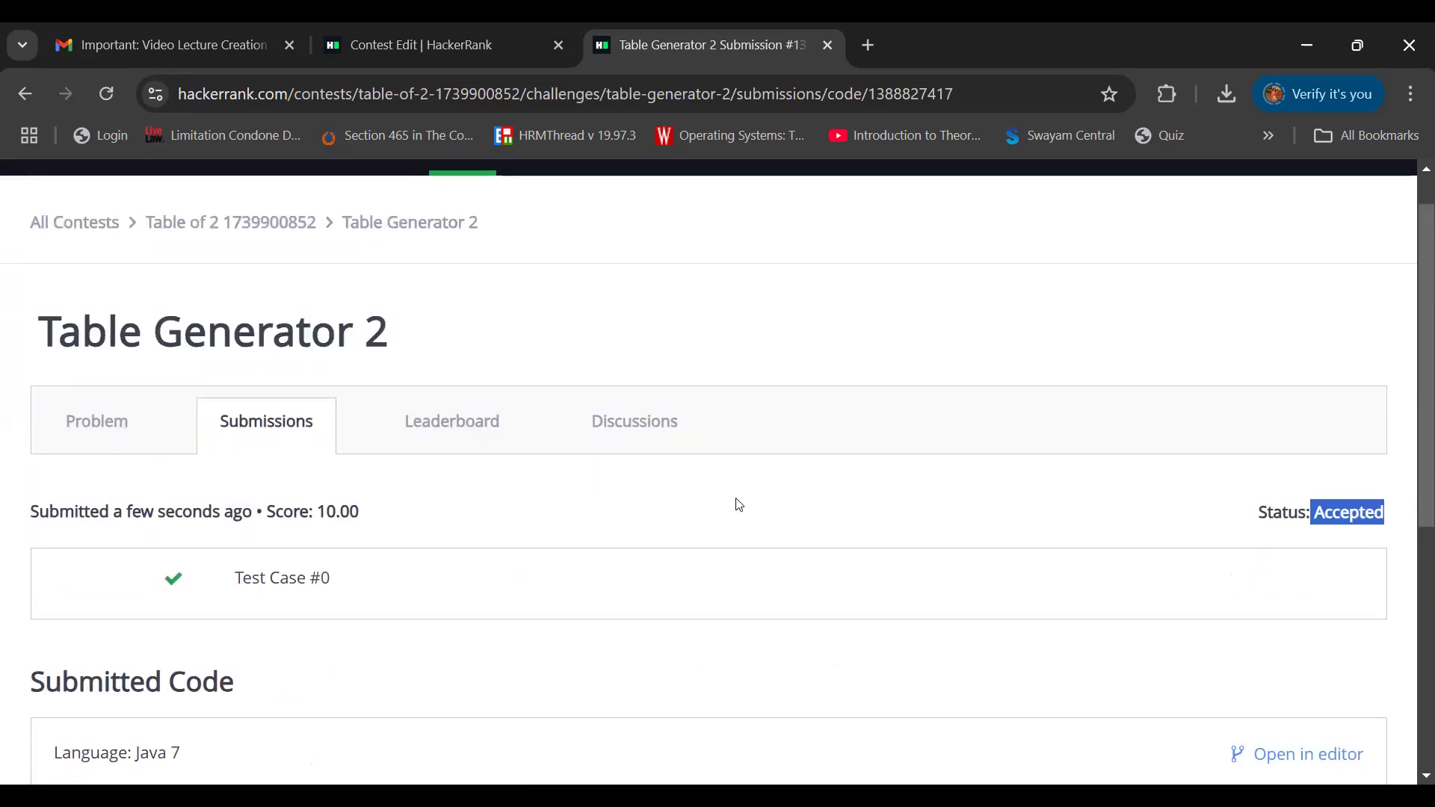
pyautogui.scroll(1, 738, 505)
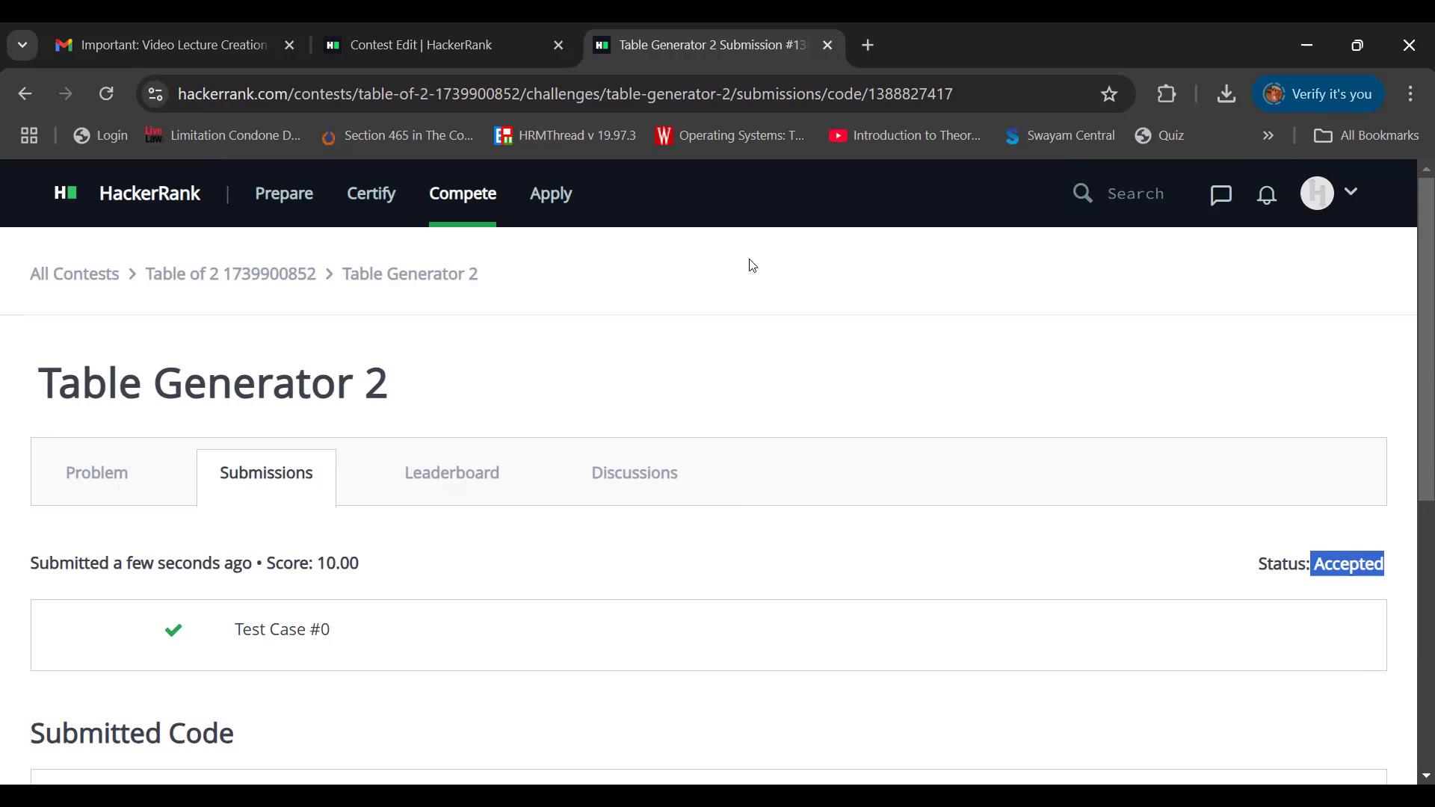
pyautogui.click(826, 45)
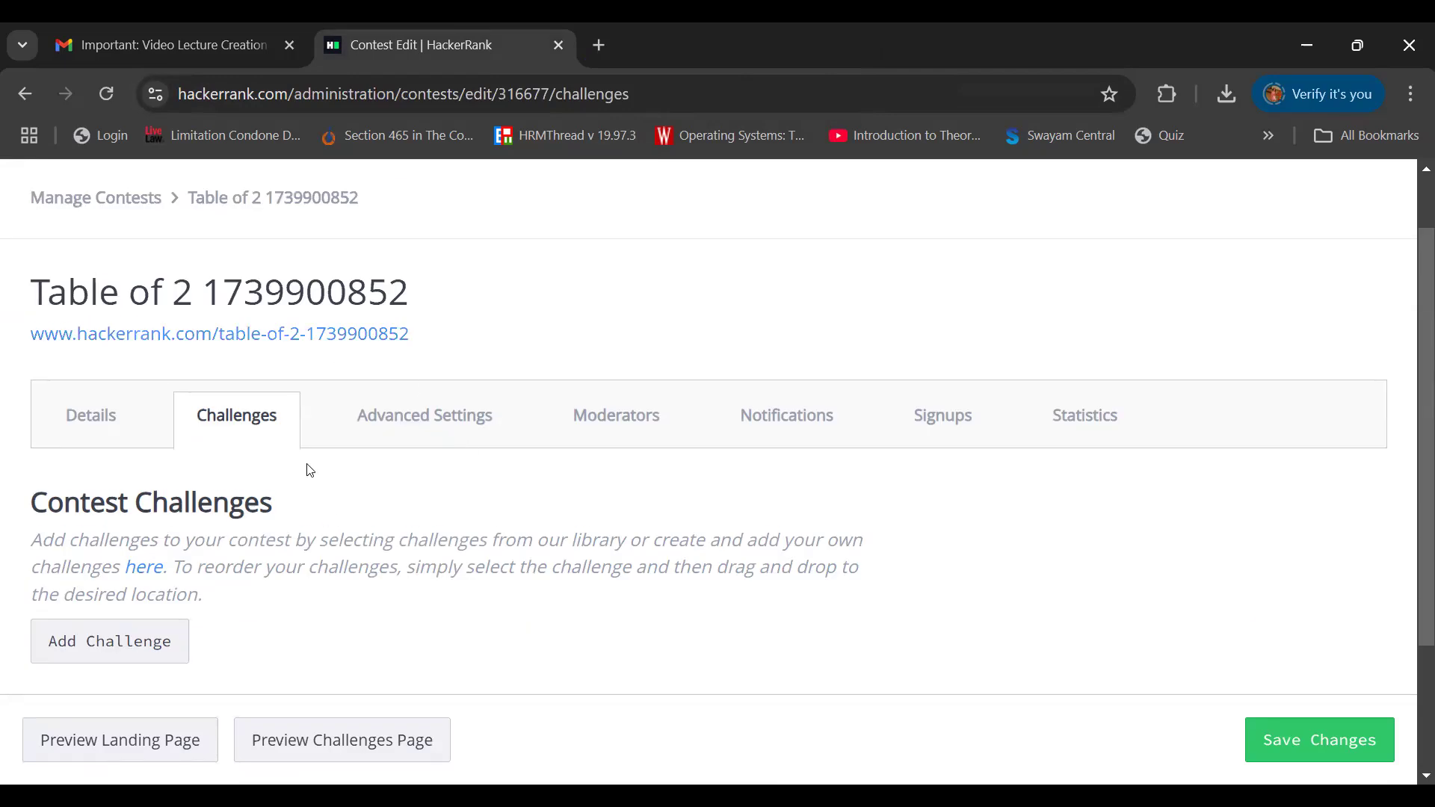
# View all submissions from the contest's statistics and examine the result and submission ID of the Table Generator 2 entry
pyautogui.click(1074, 420)
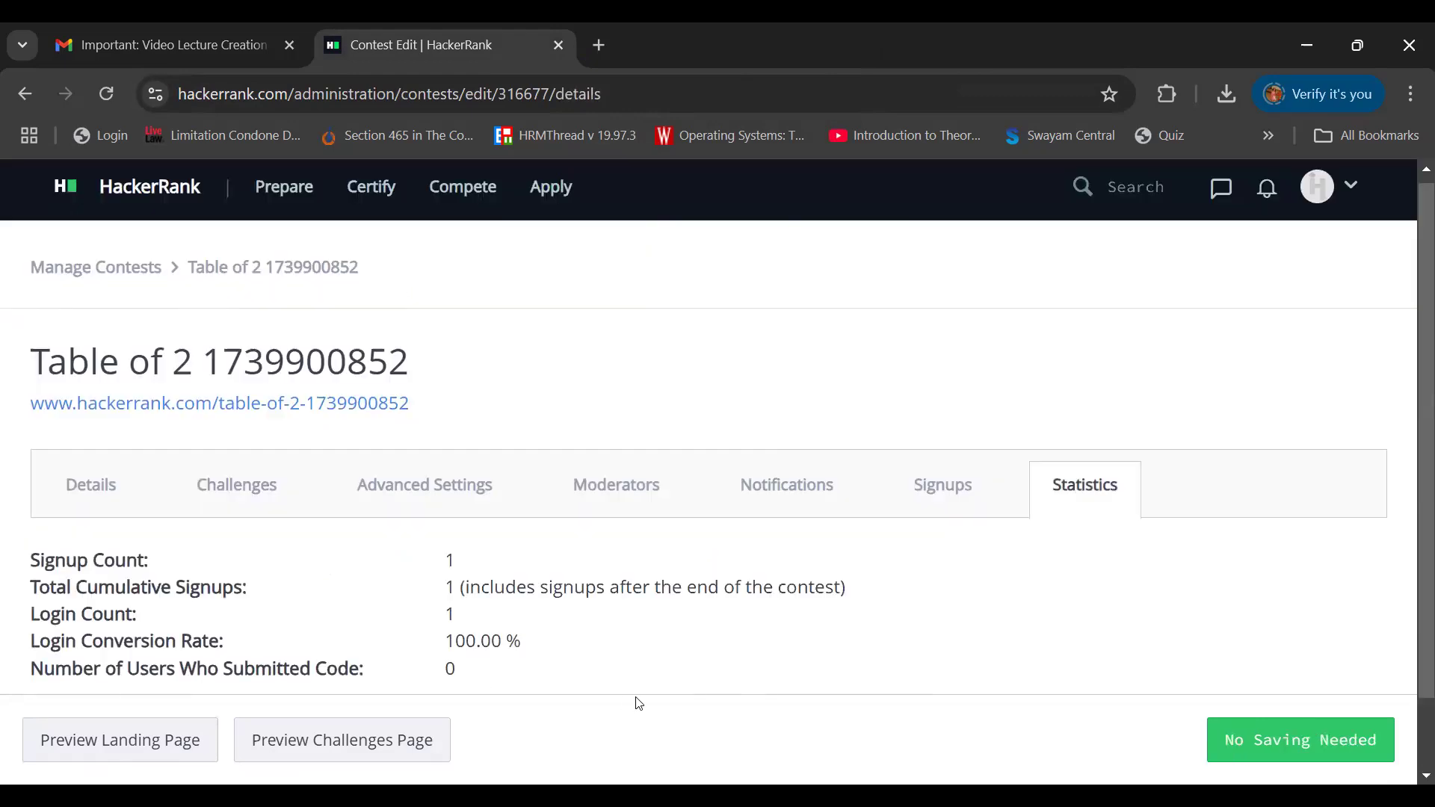
pyautogui.scroll(-1, 639, 704)
pyautogui.click(181, 655)
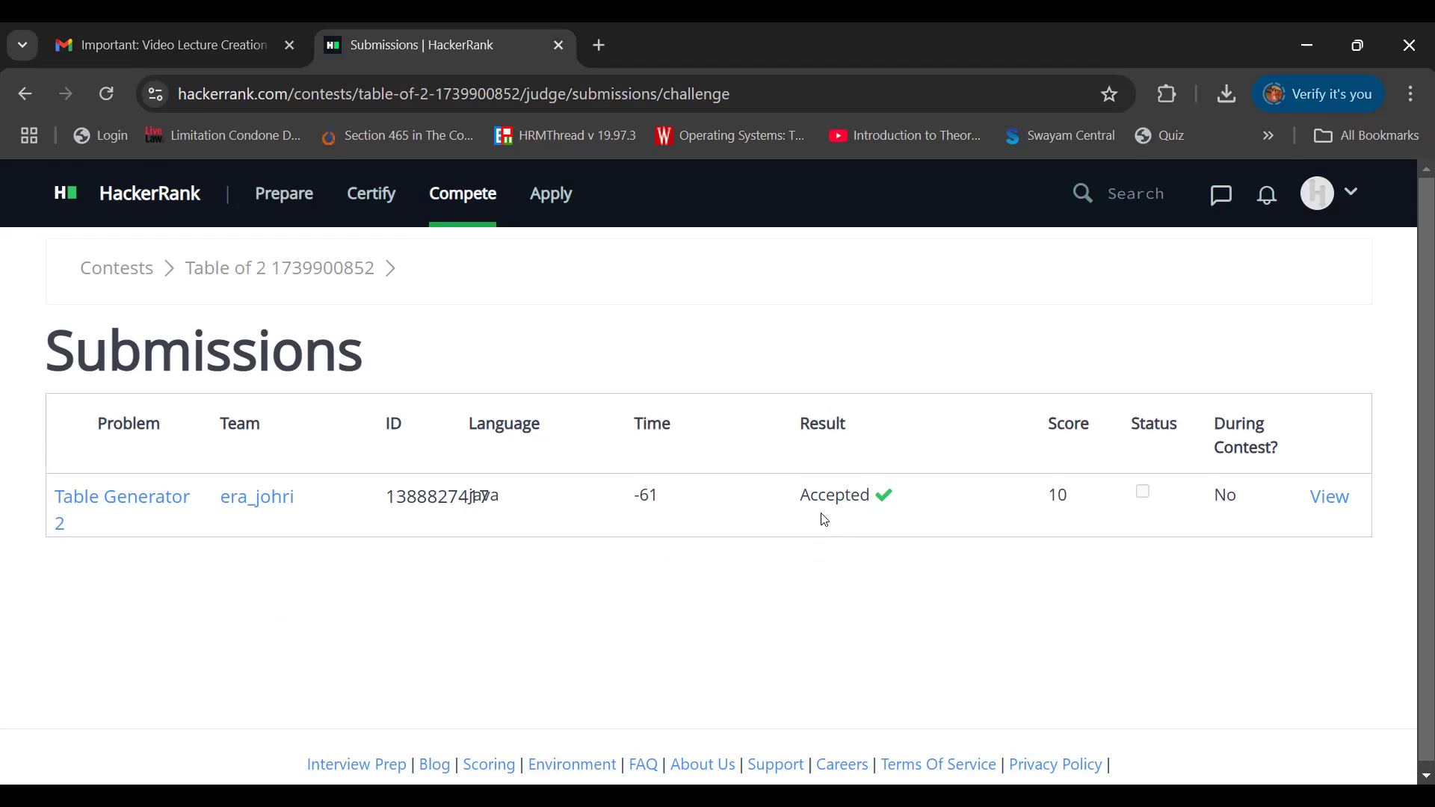
pyautogui.moveTo(798, 501)
pyautogui.moveTo(798, 501); pyautogui.dragTo(874, 497)
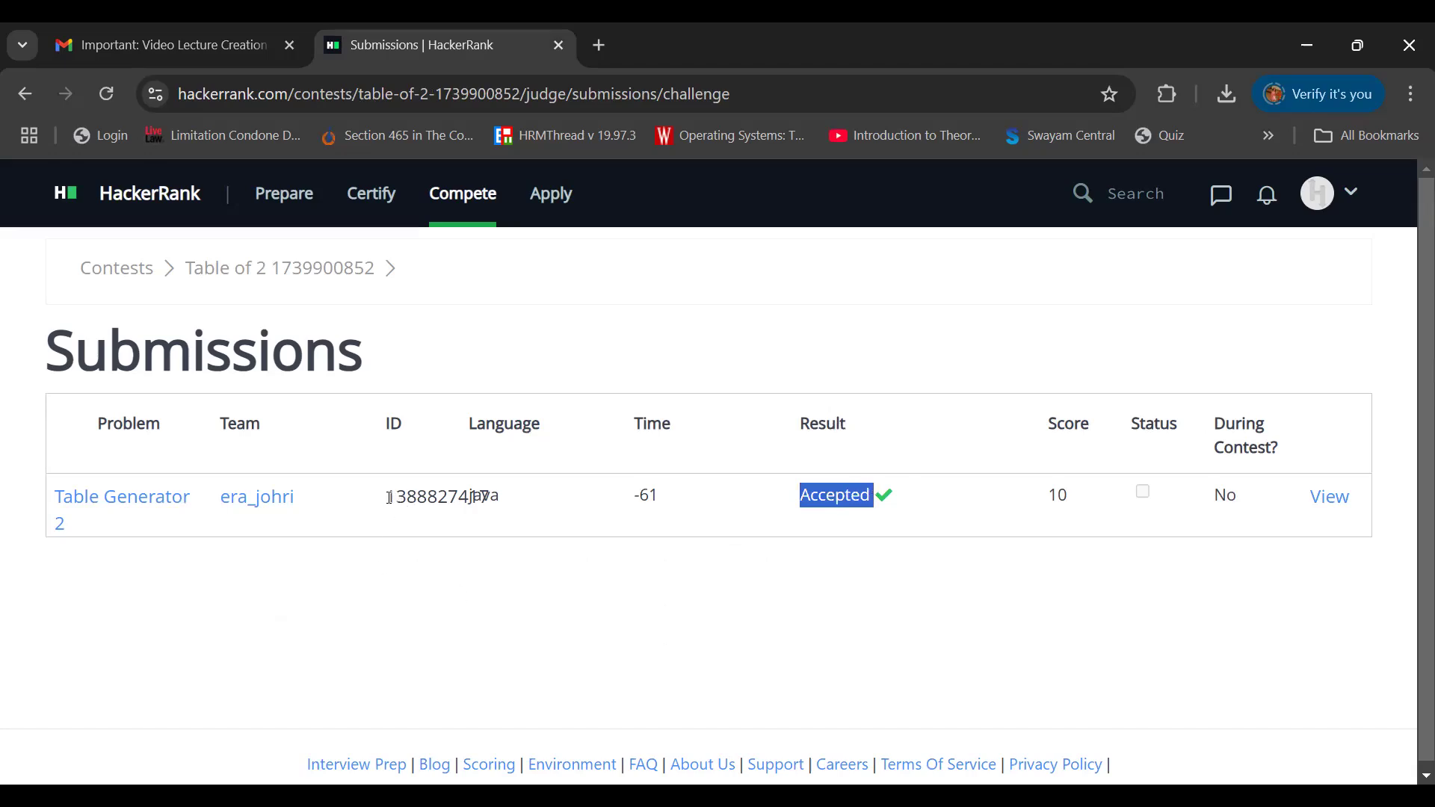
pyautogui.moveTo(389, 497); pyautogui.dragTo(489, 505)
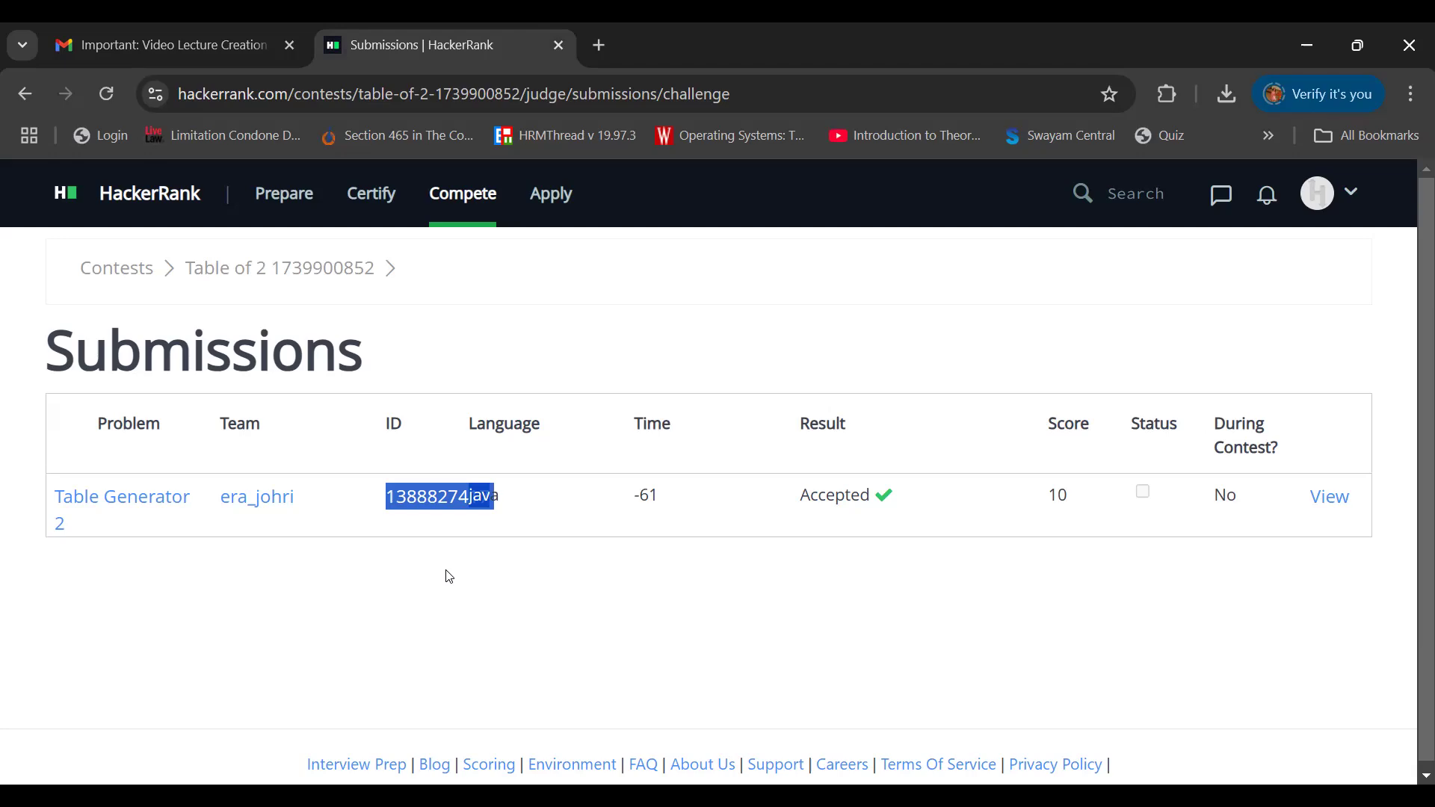
pyautogui.click(391, 499)
pyautogui.moveTo(389, 498); pyautogui.dragTo(471, 517)
# Open the account profile and review its username and e-mail address
pyautogui.click(1333, 200)
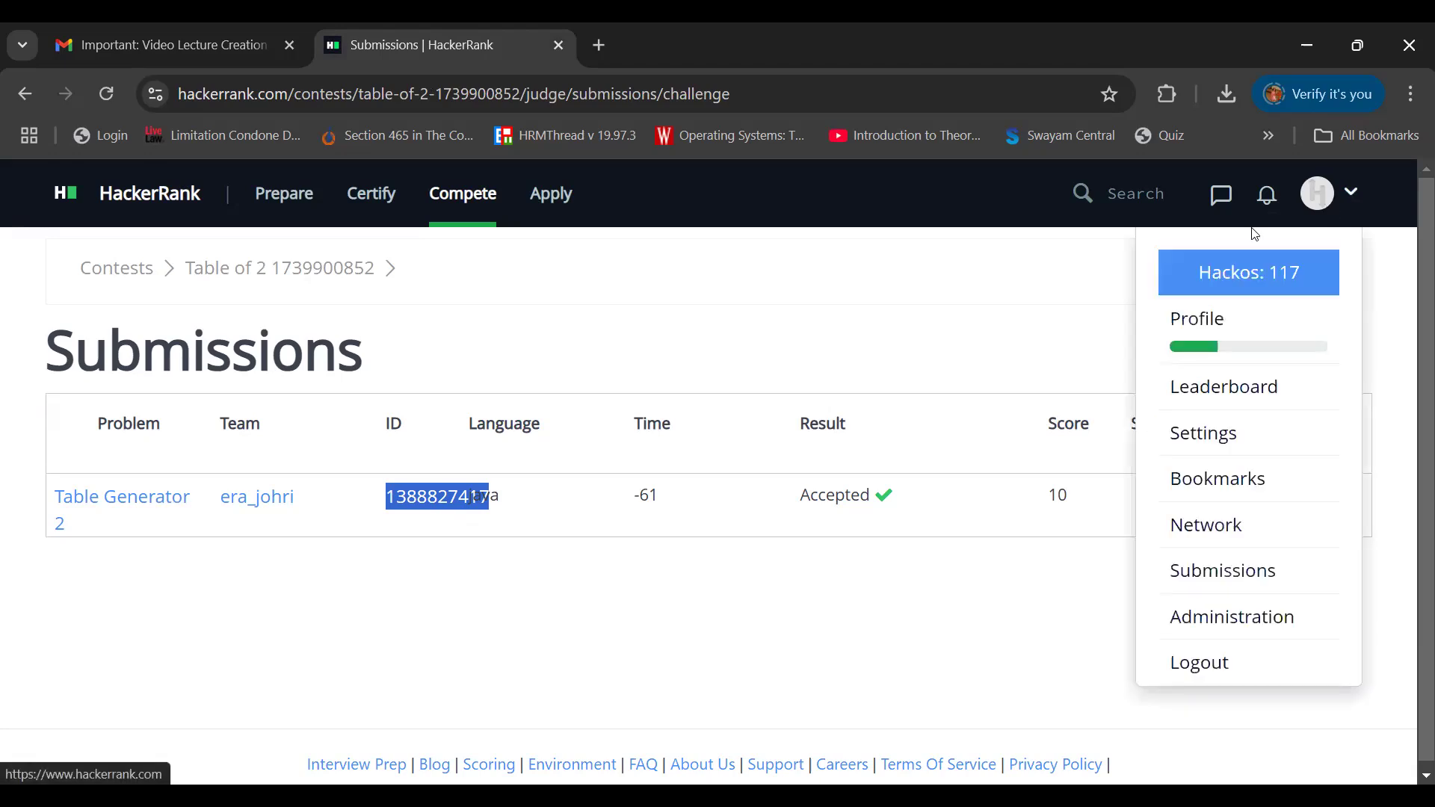
pyautogui.click(1223, 327)
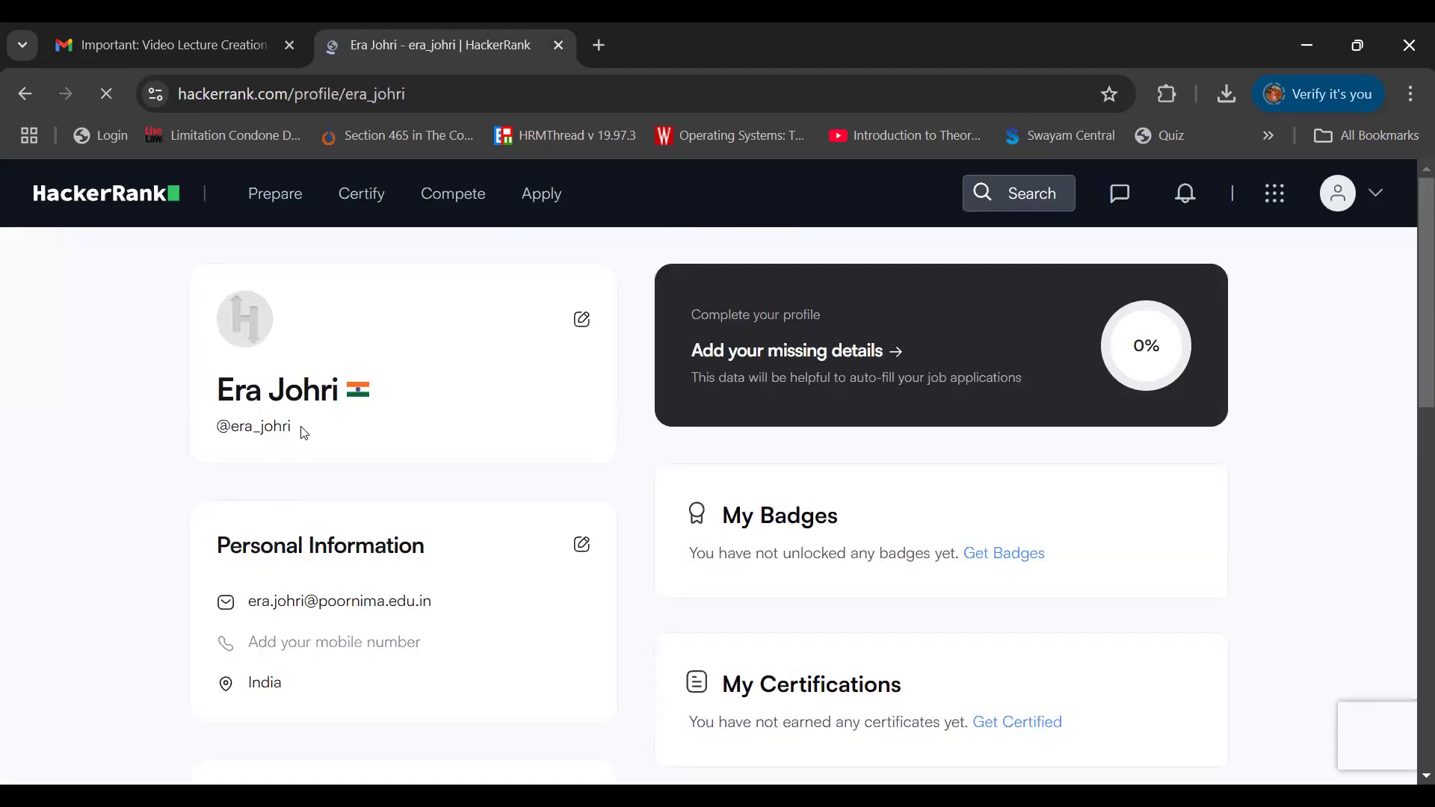
pyautogui.moveTo(292, 427); pyautogui.dragTo(234, 427)
pyautogui.moveTo(257, 603); pyautogui.dragTo(431, 609)
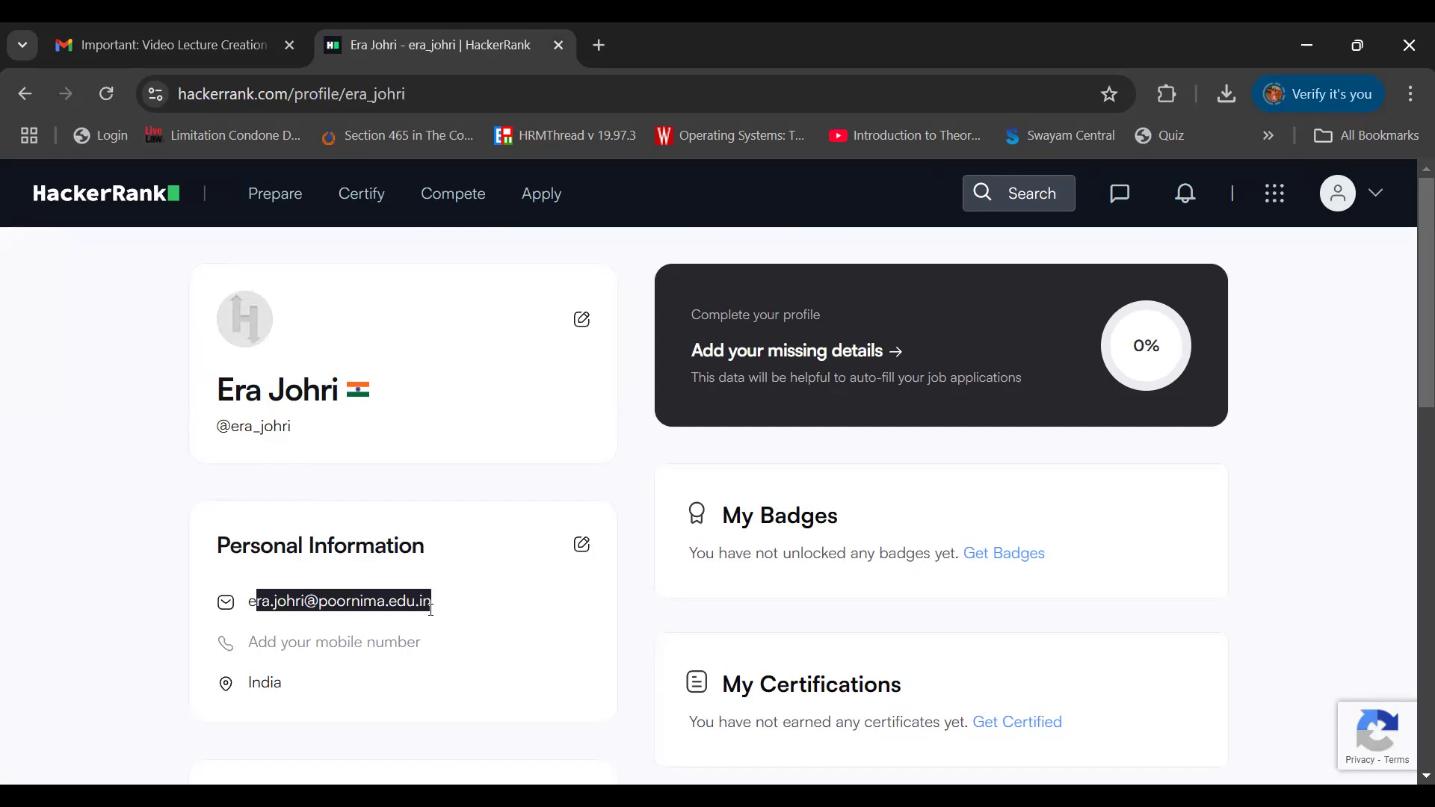
pyautogui.click(140, 579)
pyautogui.moveTo(294, 428); pyautogui.dragTo(226, 425)
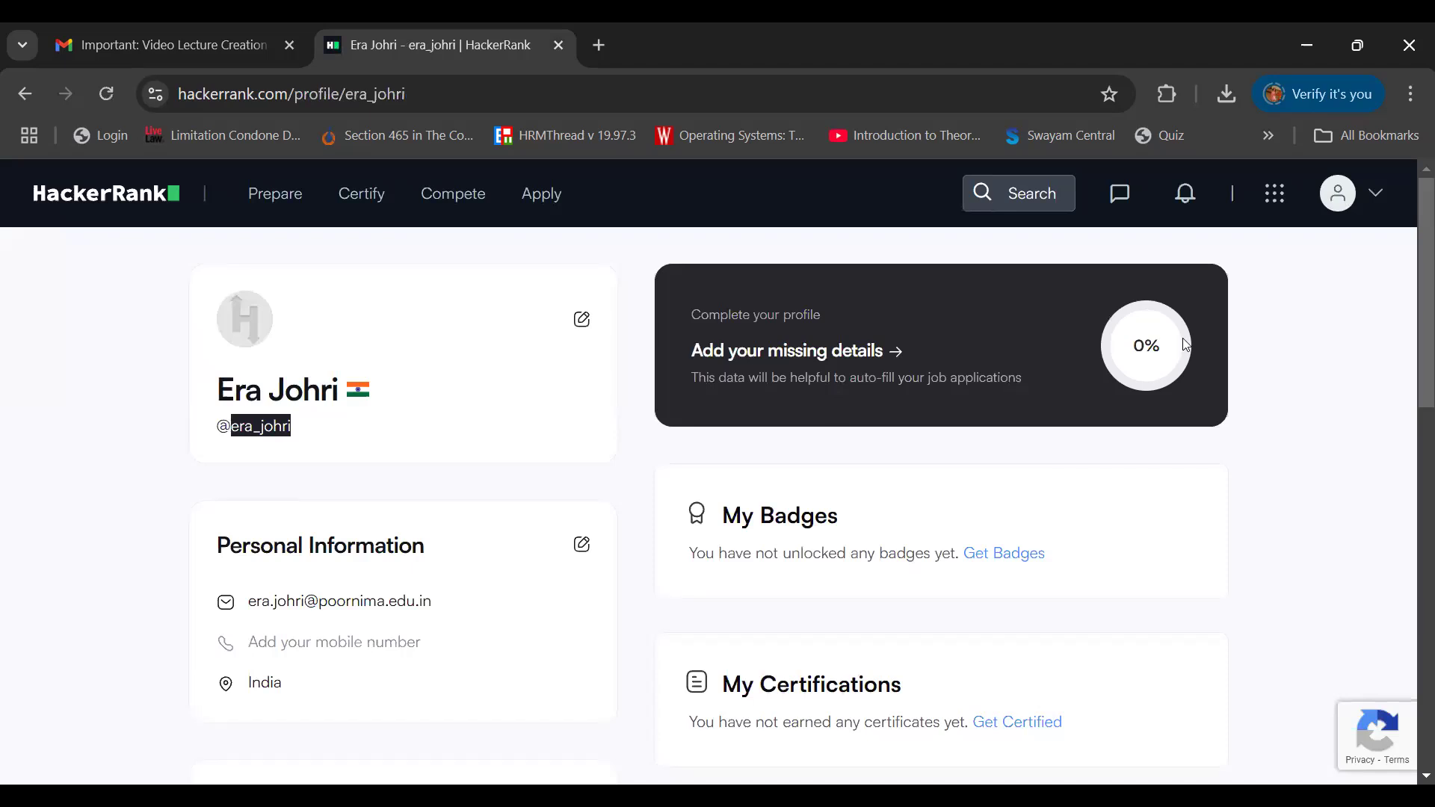
pyautogui.click(1376, 194)
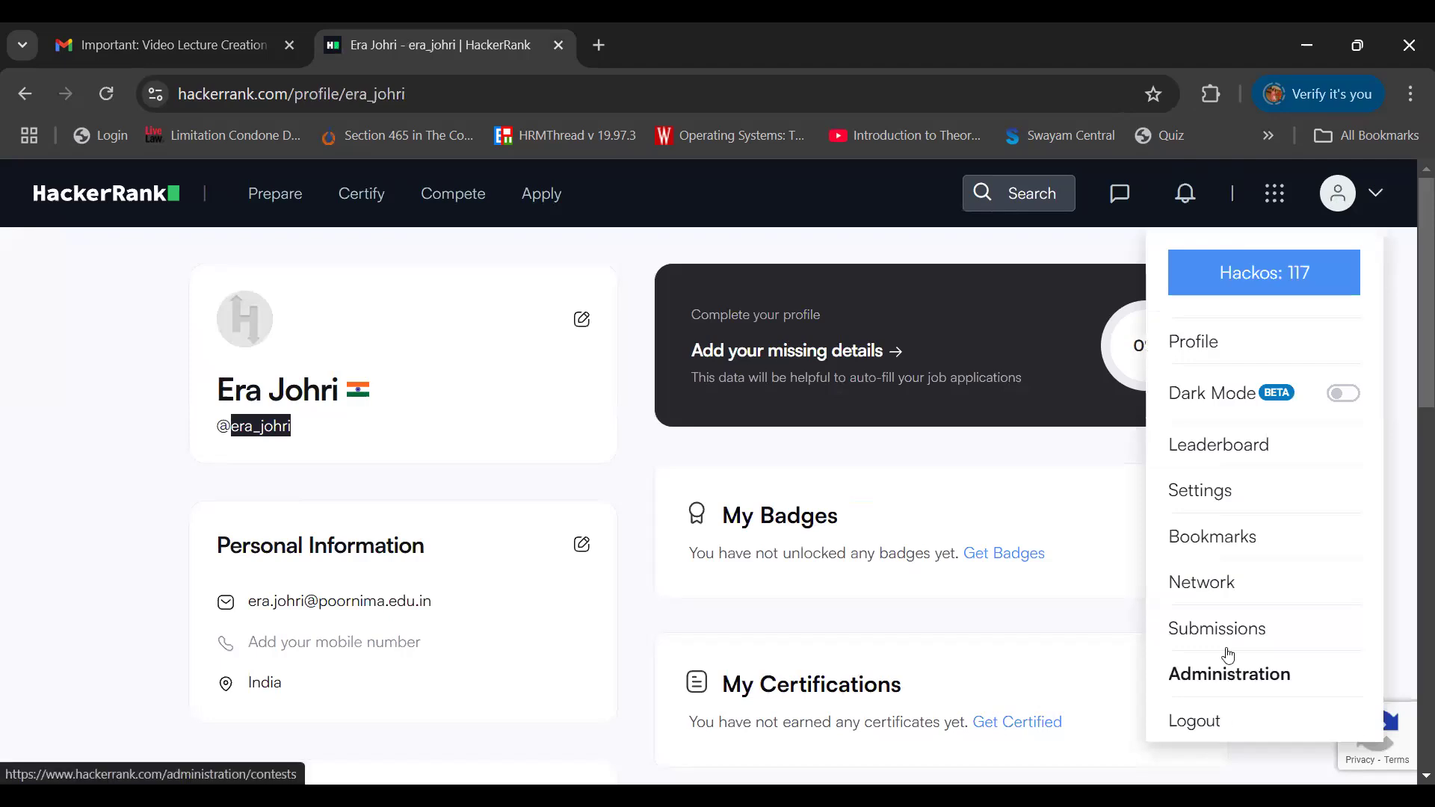
pyautogui.click(1223, 672)
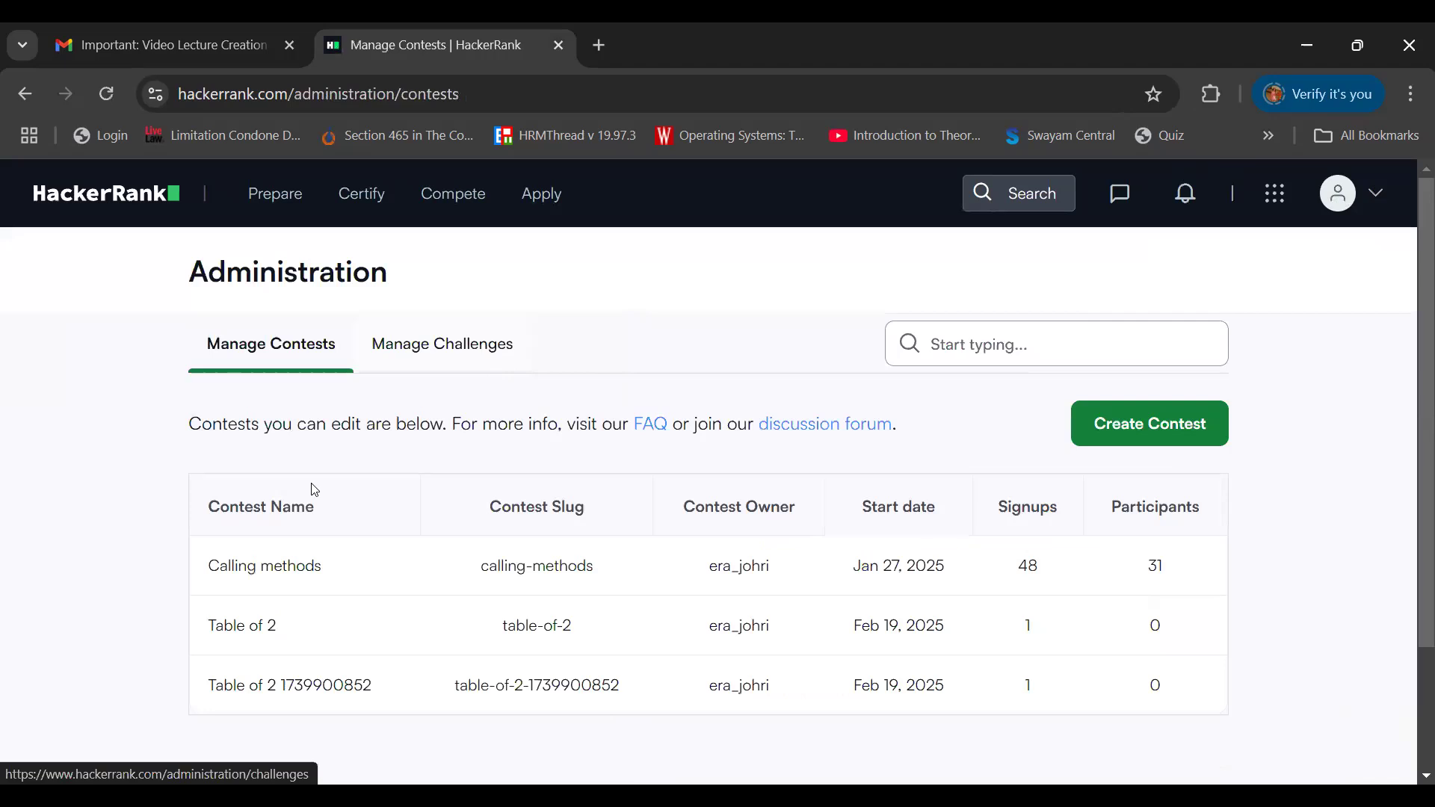
pyautogui.click(312, 689)
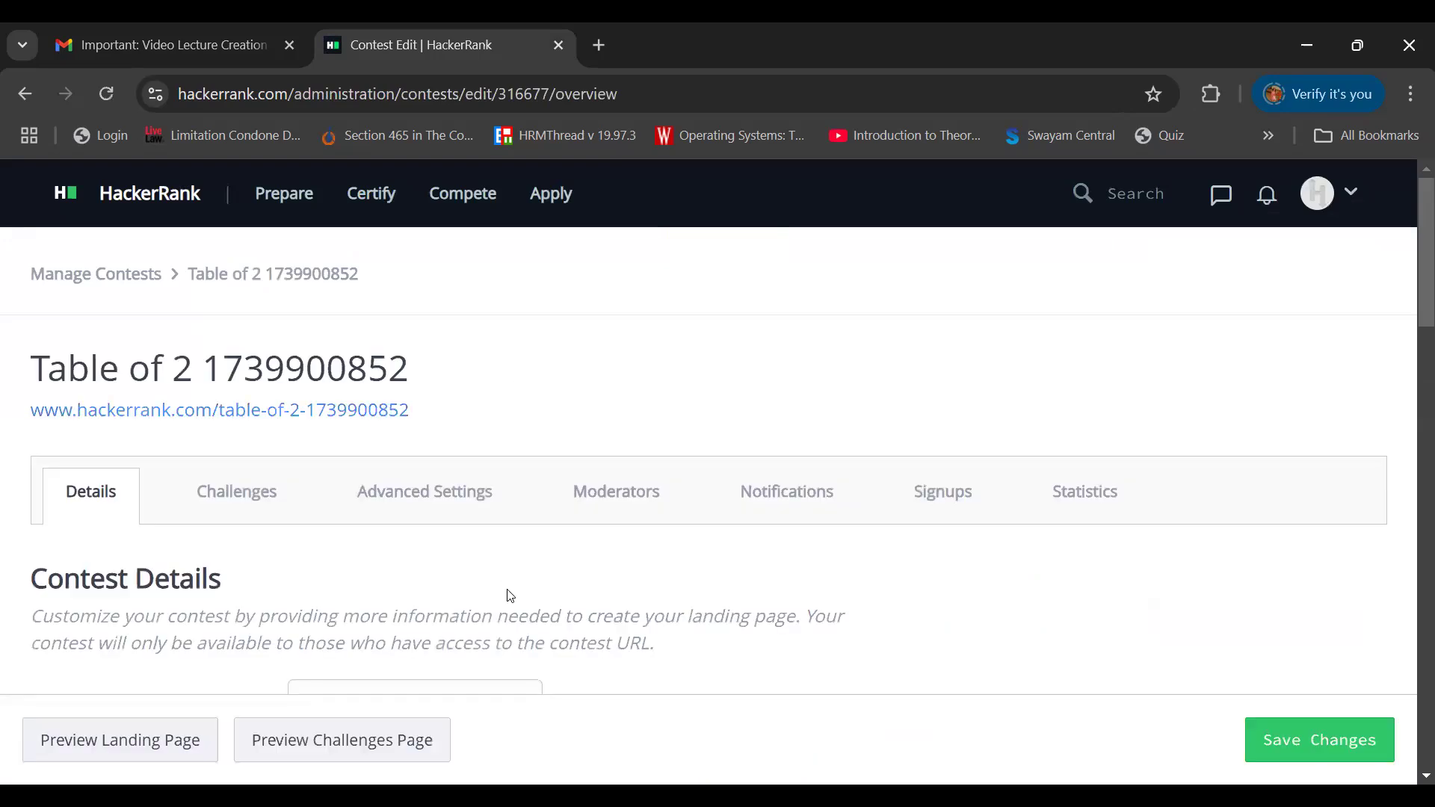
pyautogui.click(1079, 496)
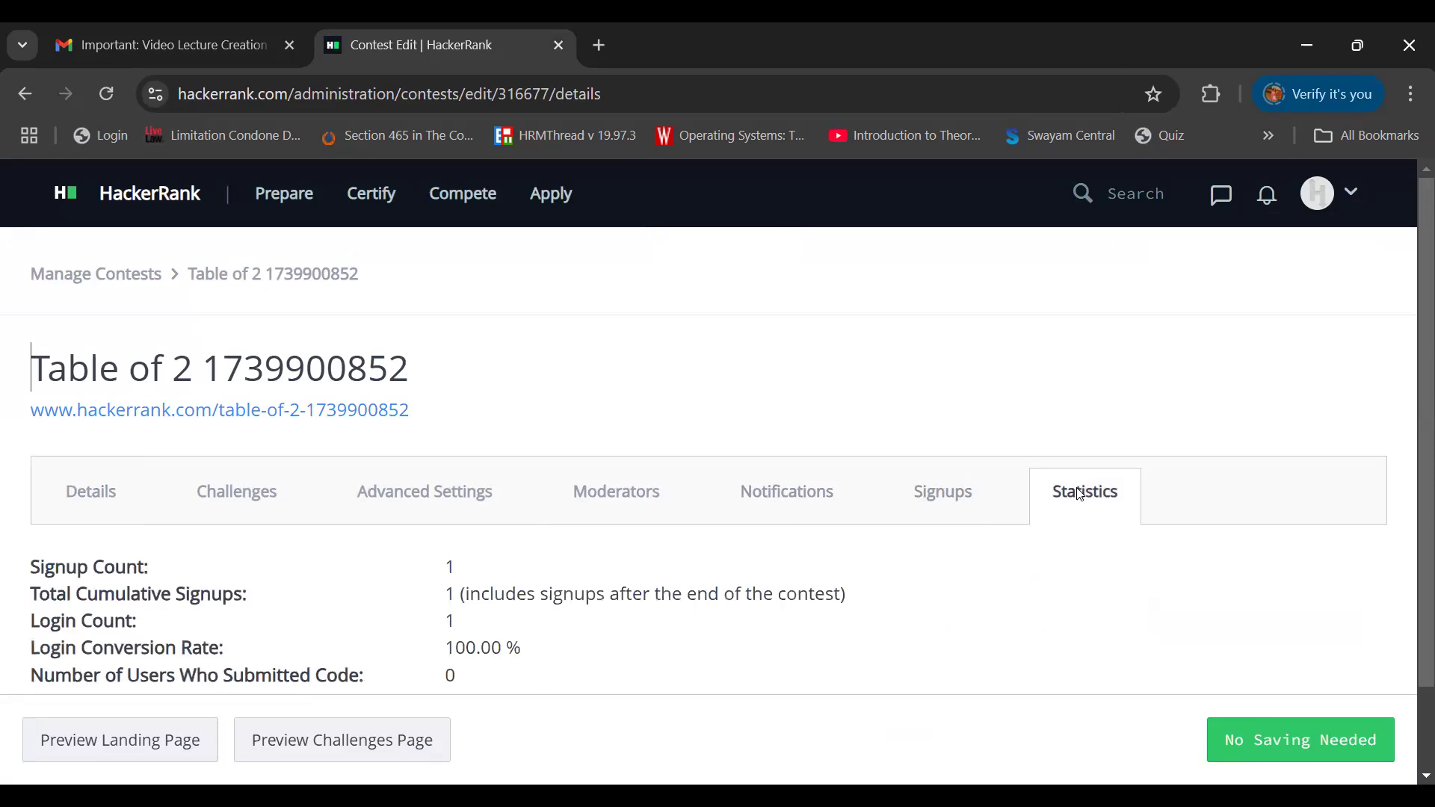
pyautogui.scroll(-1, 484, 482)
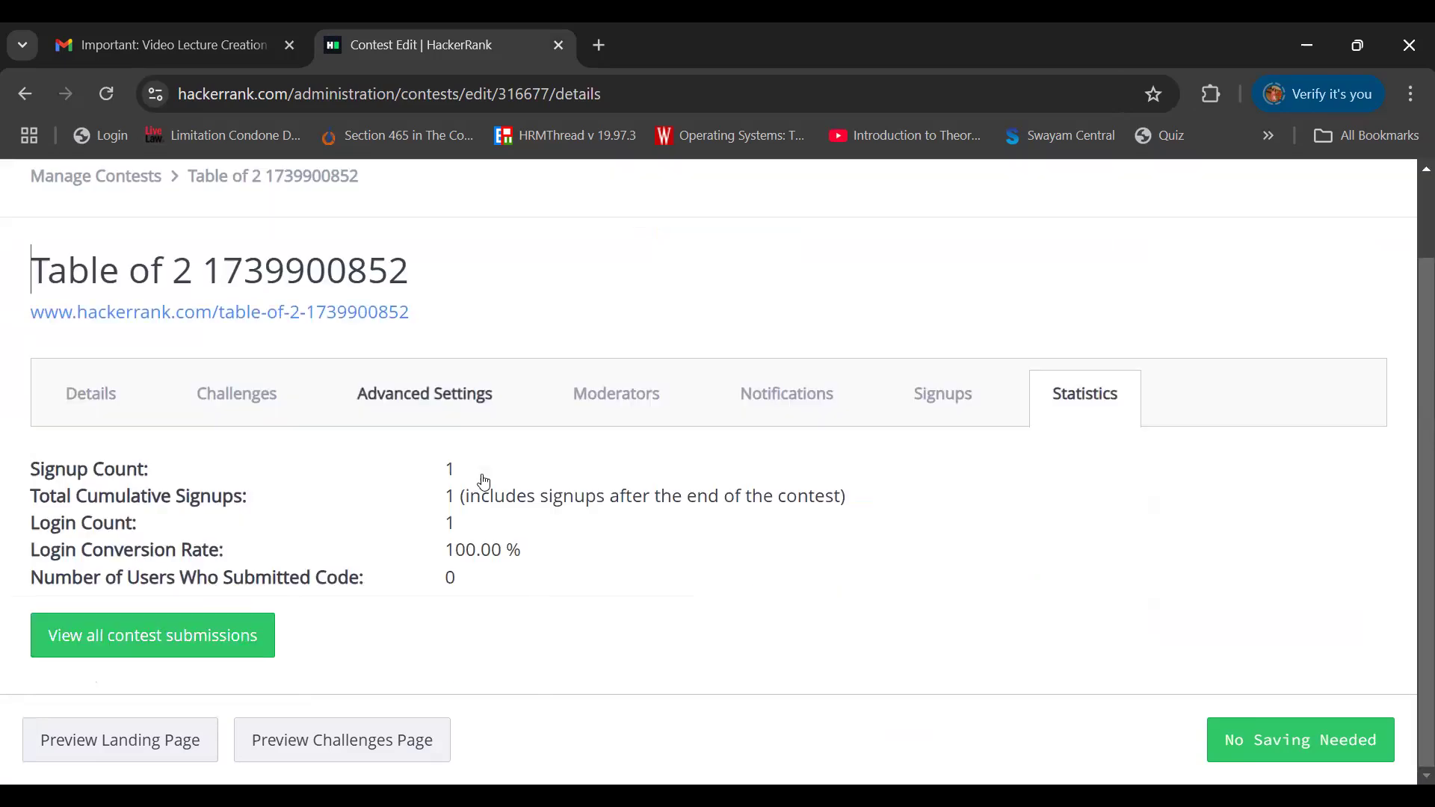
pyautogui.click(103, 640)
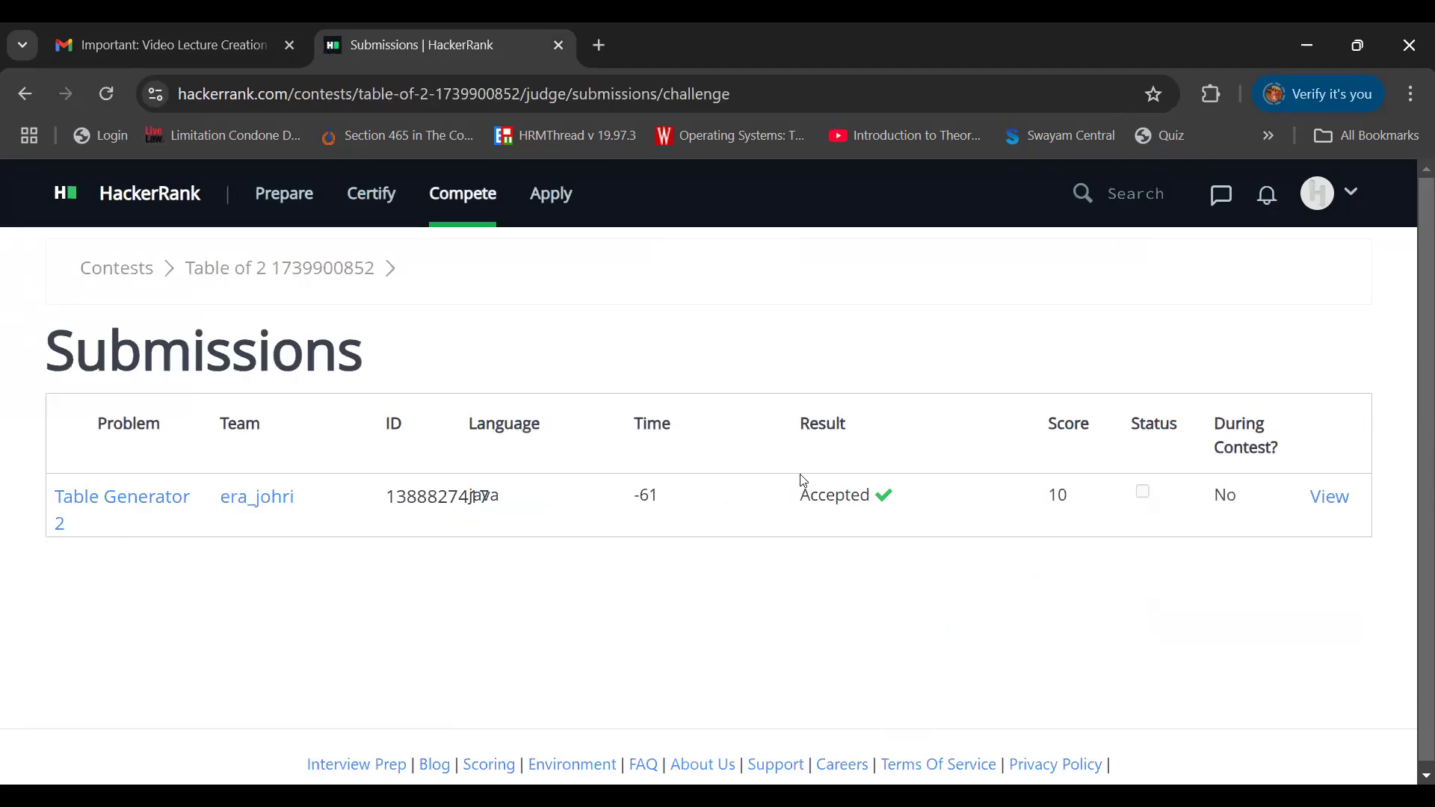
pyautogui.moveTo(799, 496); pyautogui.dragTo(870, 497)
pyautogui.moveTo(1057, 489)
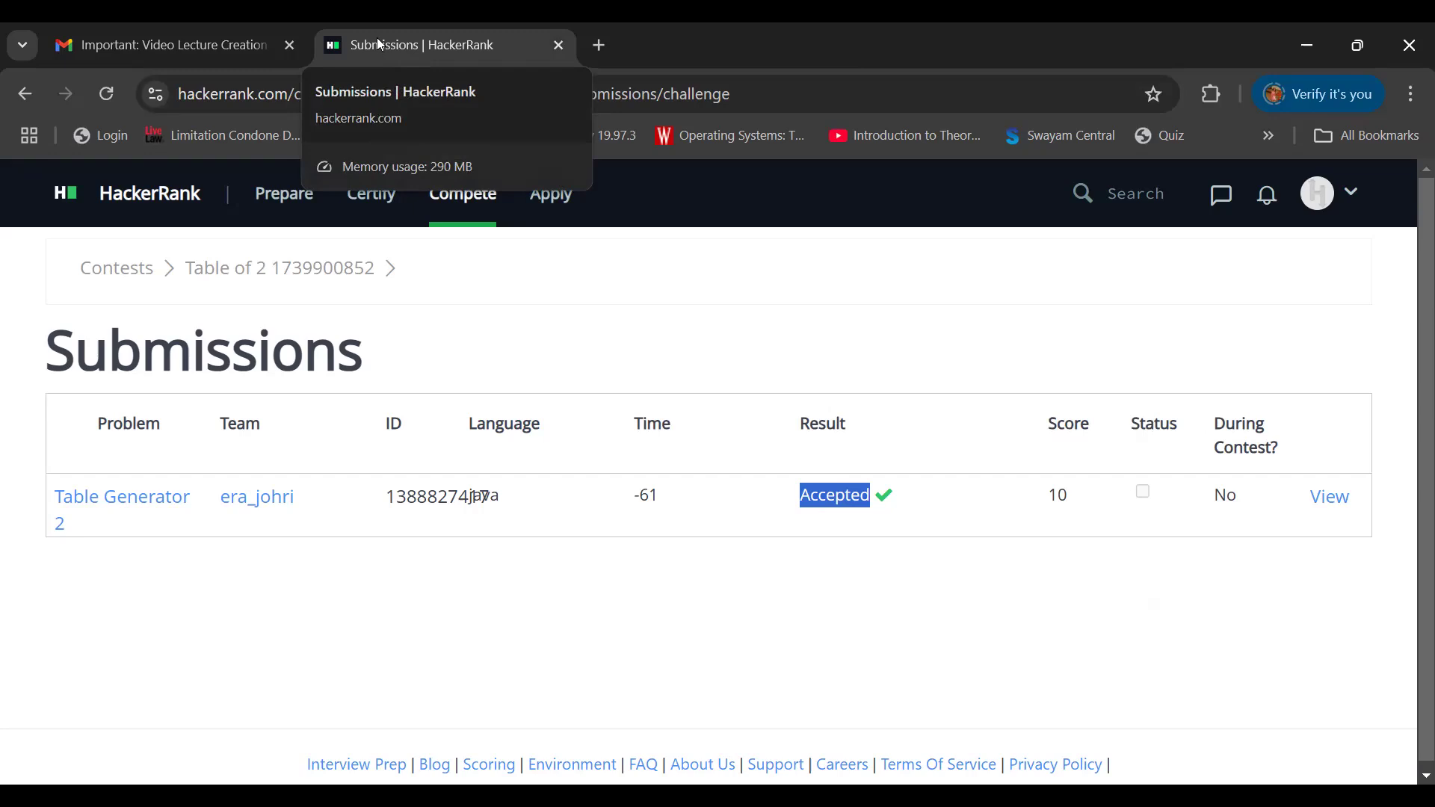
# Look through the active and archived contests on the general Contests page
pyautogui.click(112, 280)
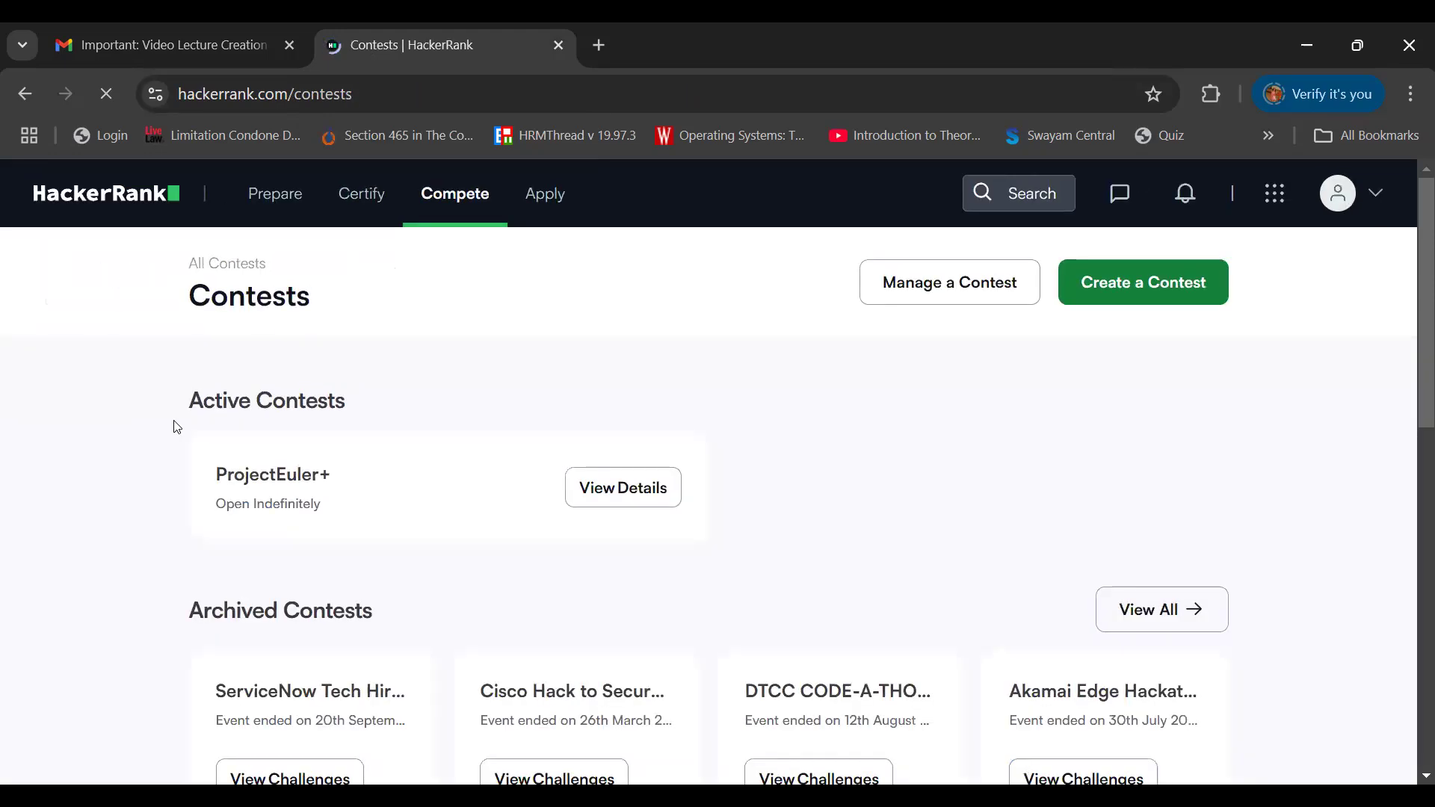
pyautogui.scroll(-3, 392, 567)
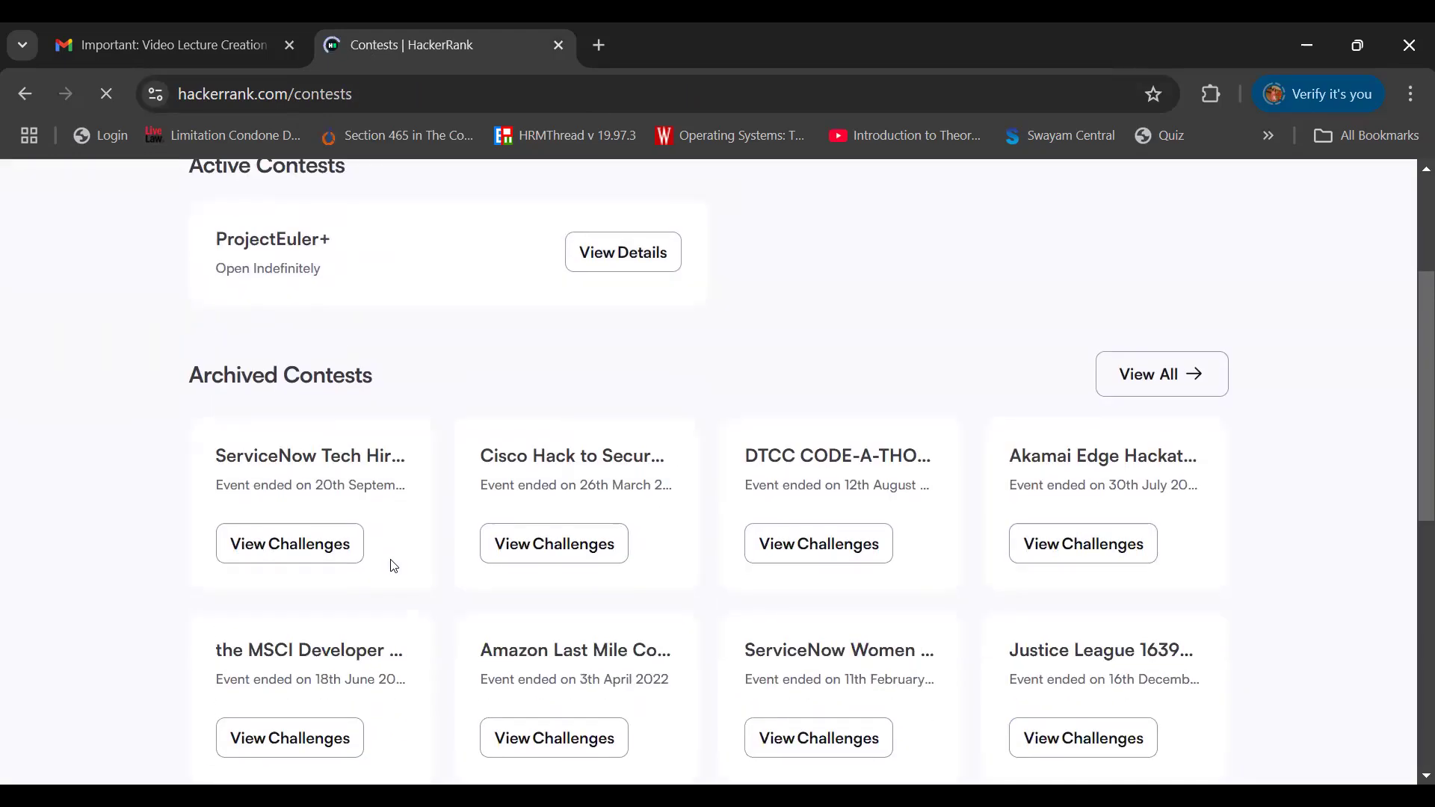
pyautogui.scroll(3, 391, 564)
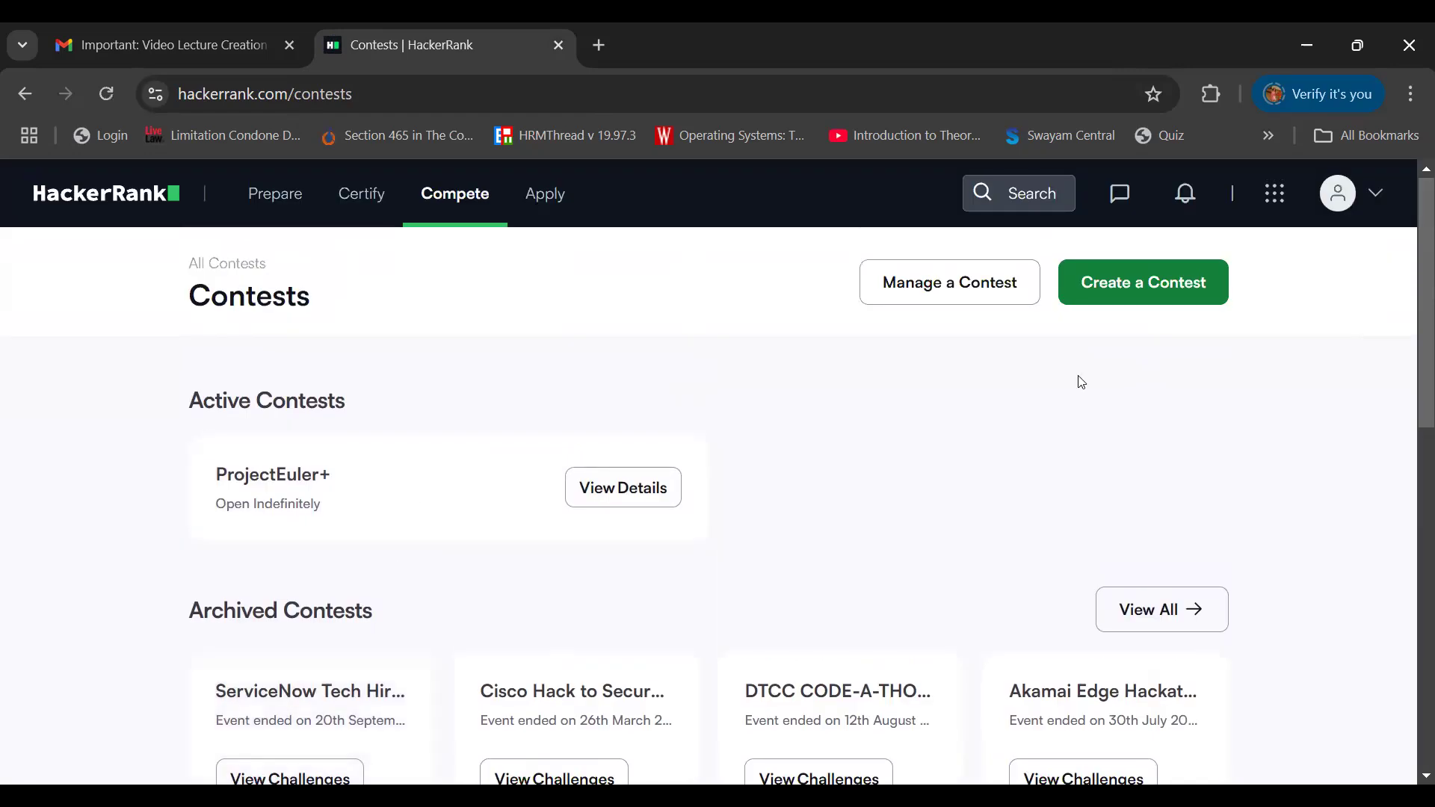
pyautogui.click(1337, 205)
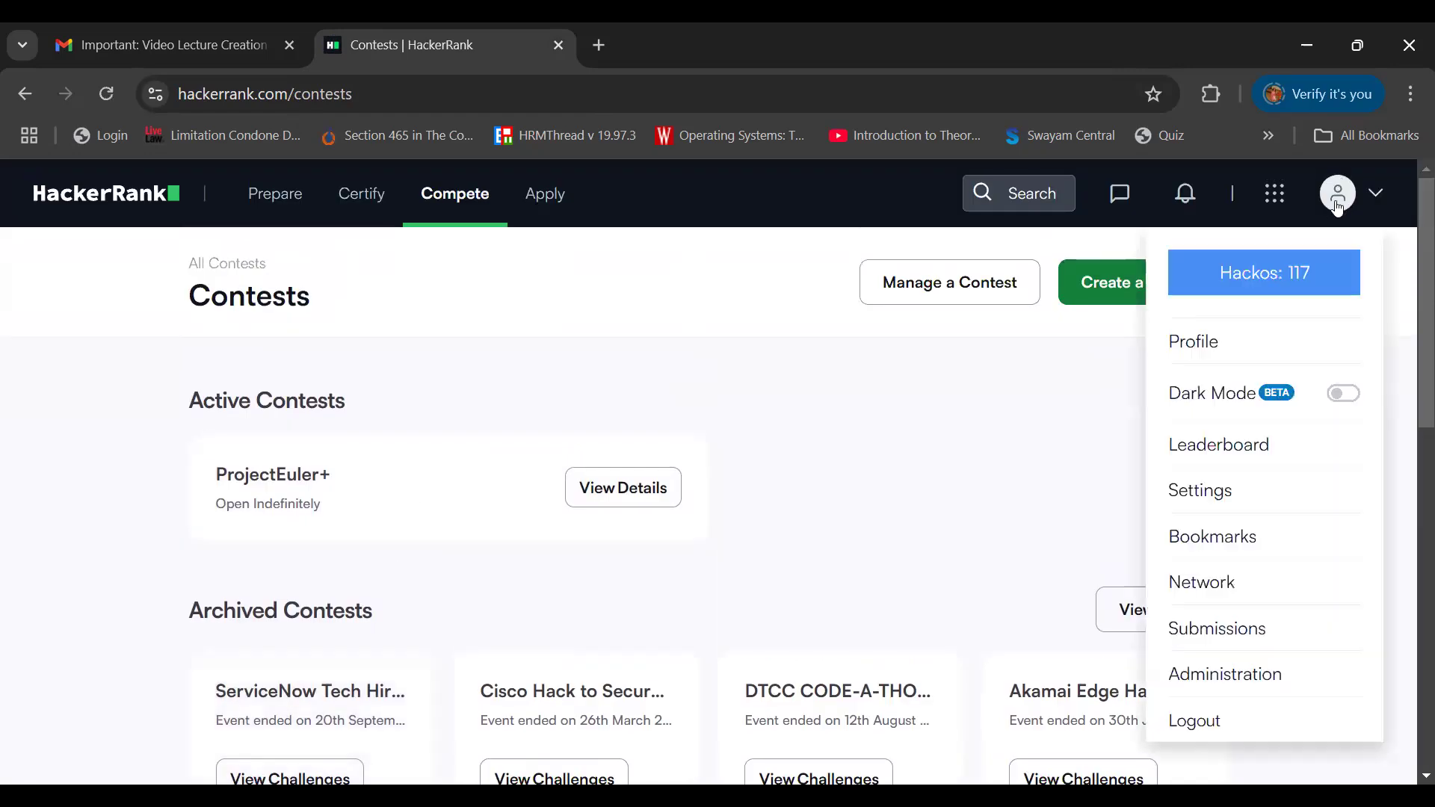
pyautogui.click(1223, 675)
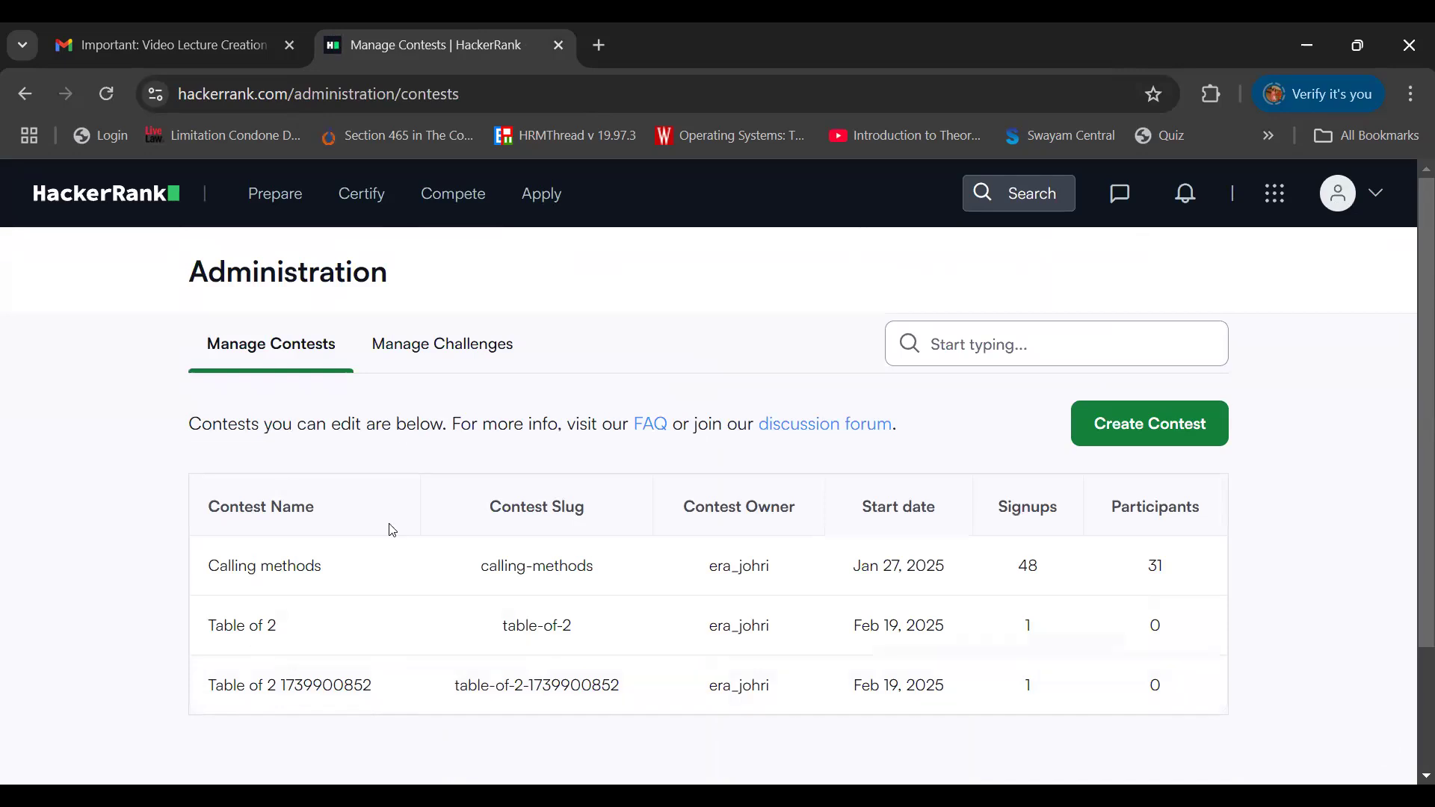
pyautogui.click(290, 686)
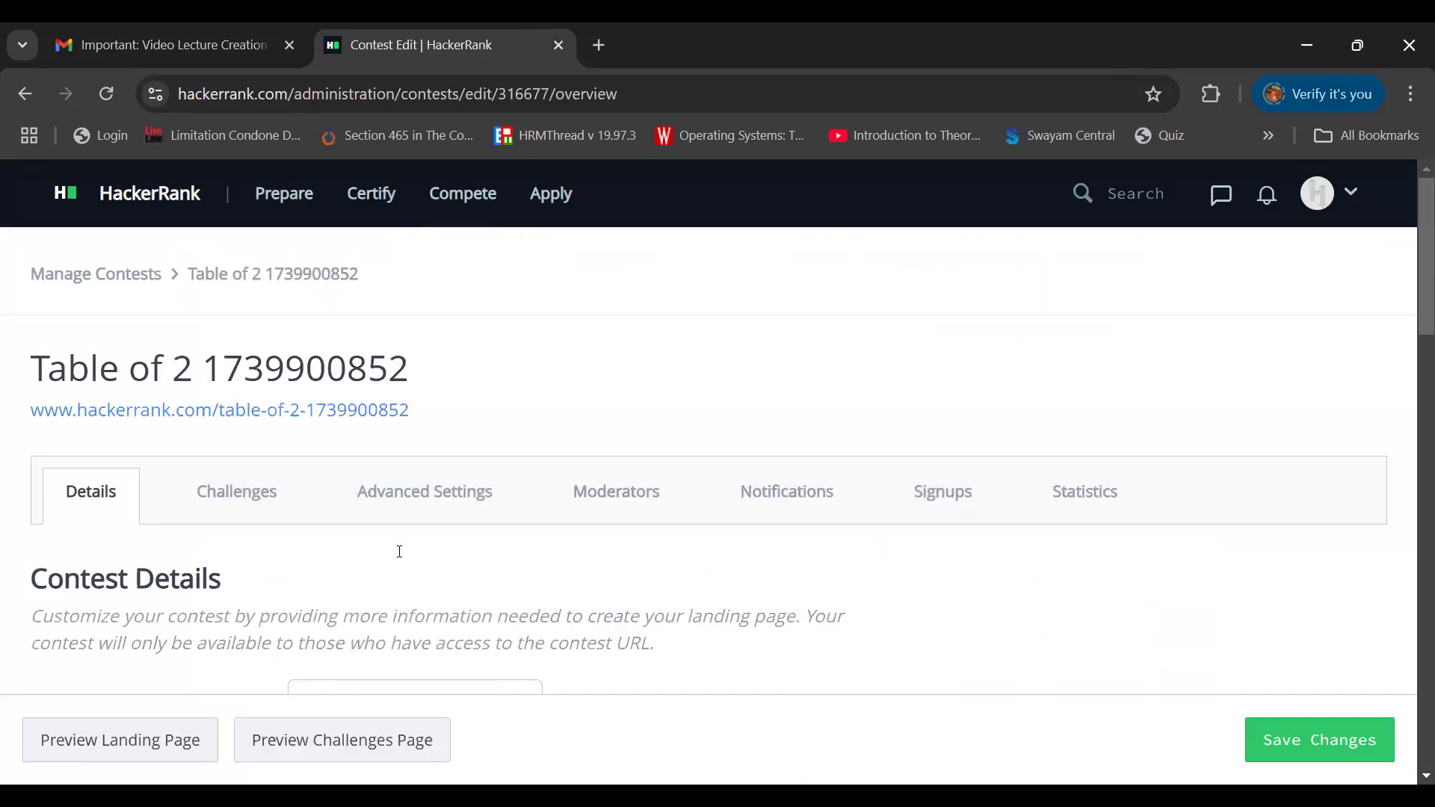
pyautogui.click(388, 762)
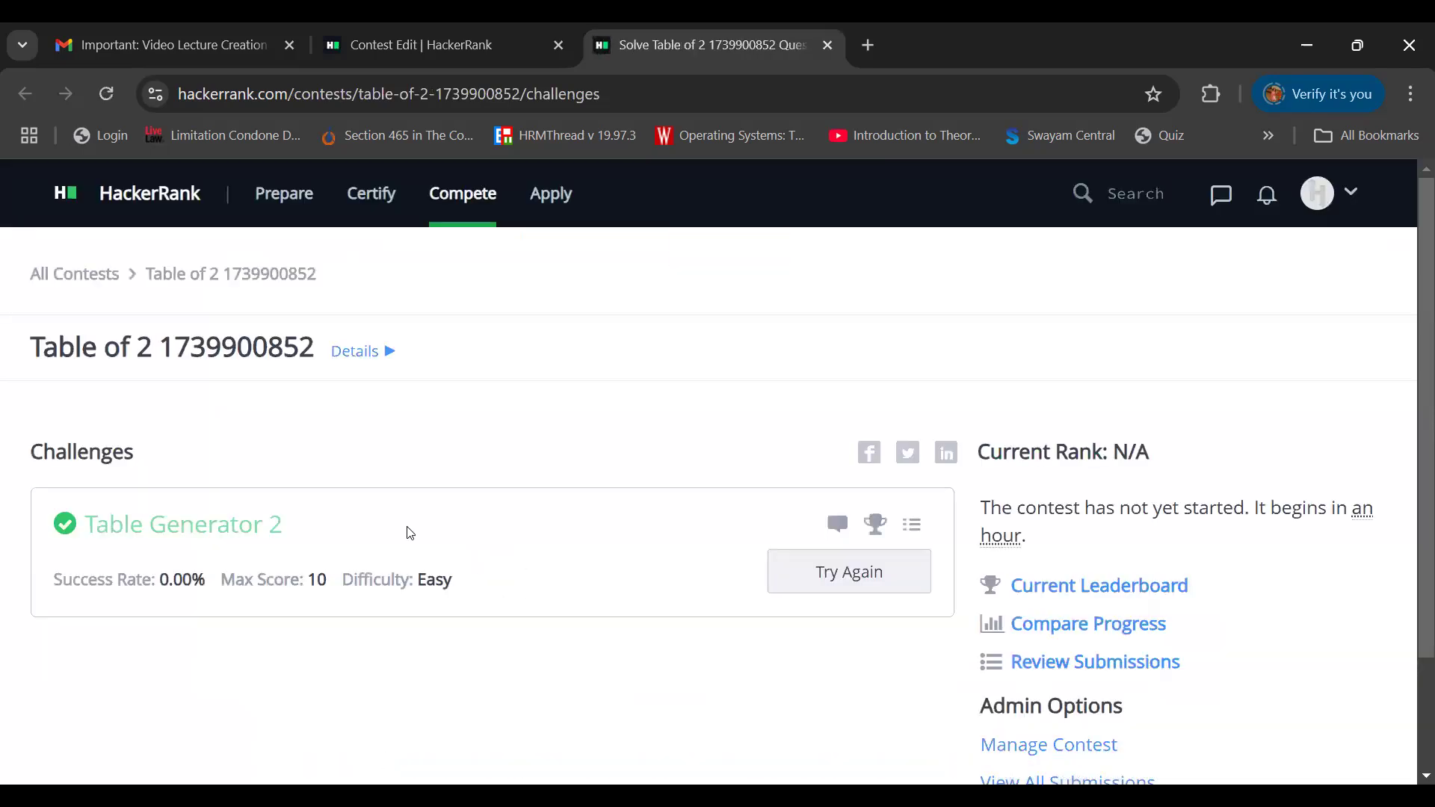
pyautogui.click(878, 575)
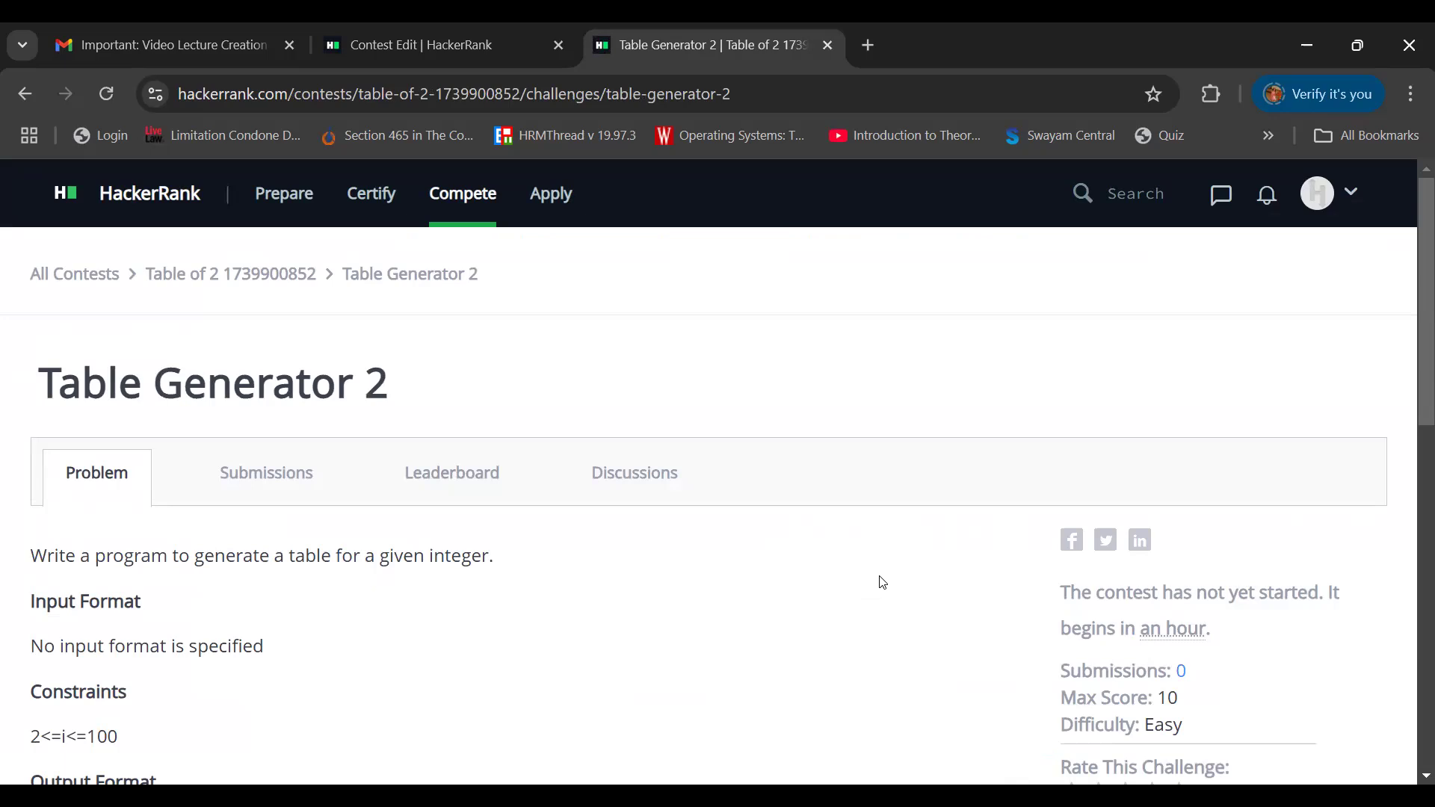
pyautogui.scroll(-4, 882, 582)
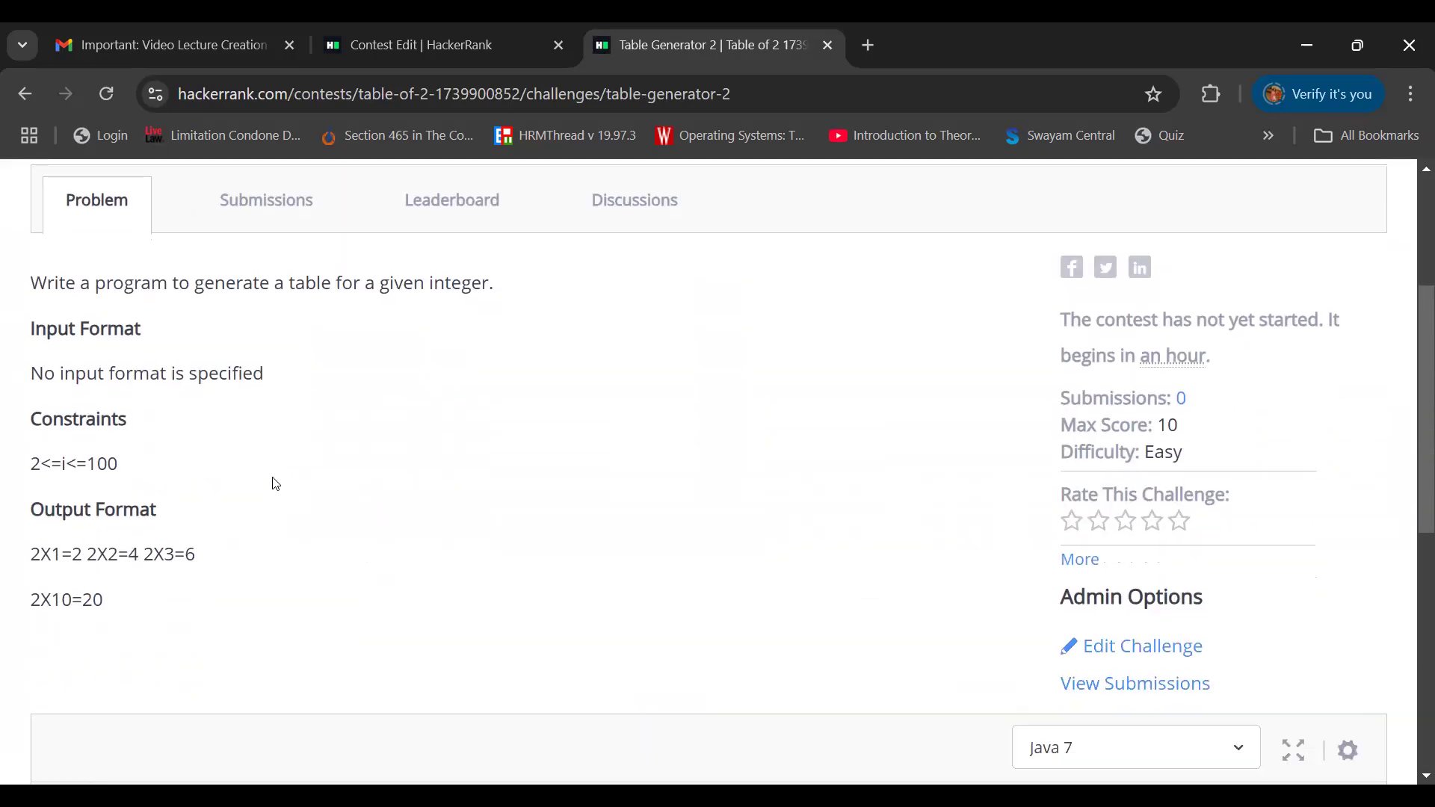
pyautogui.moveTo(127, 470); pyautogui.dragTo(10, 467)
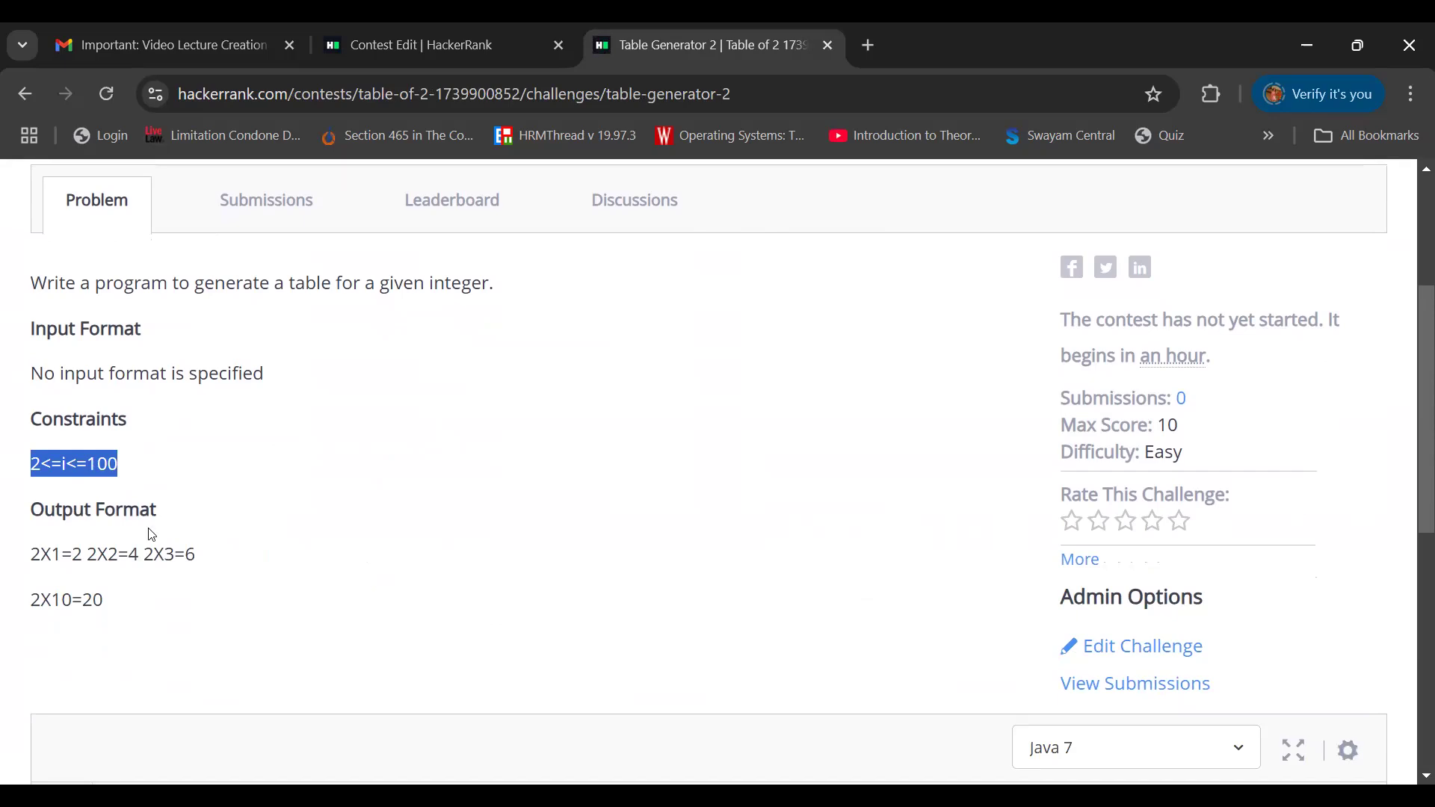
# Add the loop for(int i=1;i<=10;i++) with an empty body below the comment in the Java 7 solution's main method
pyautogui.scroll(-8, 152, 535)
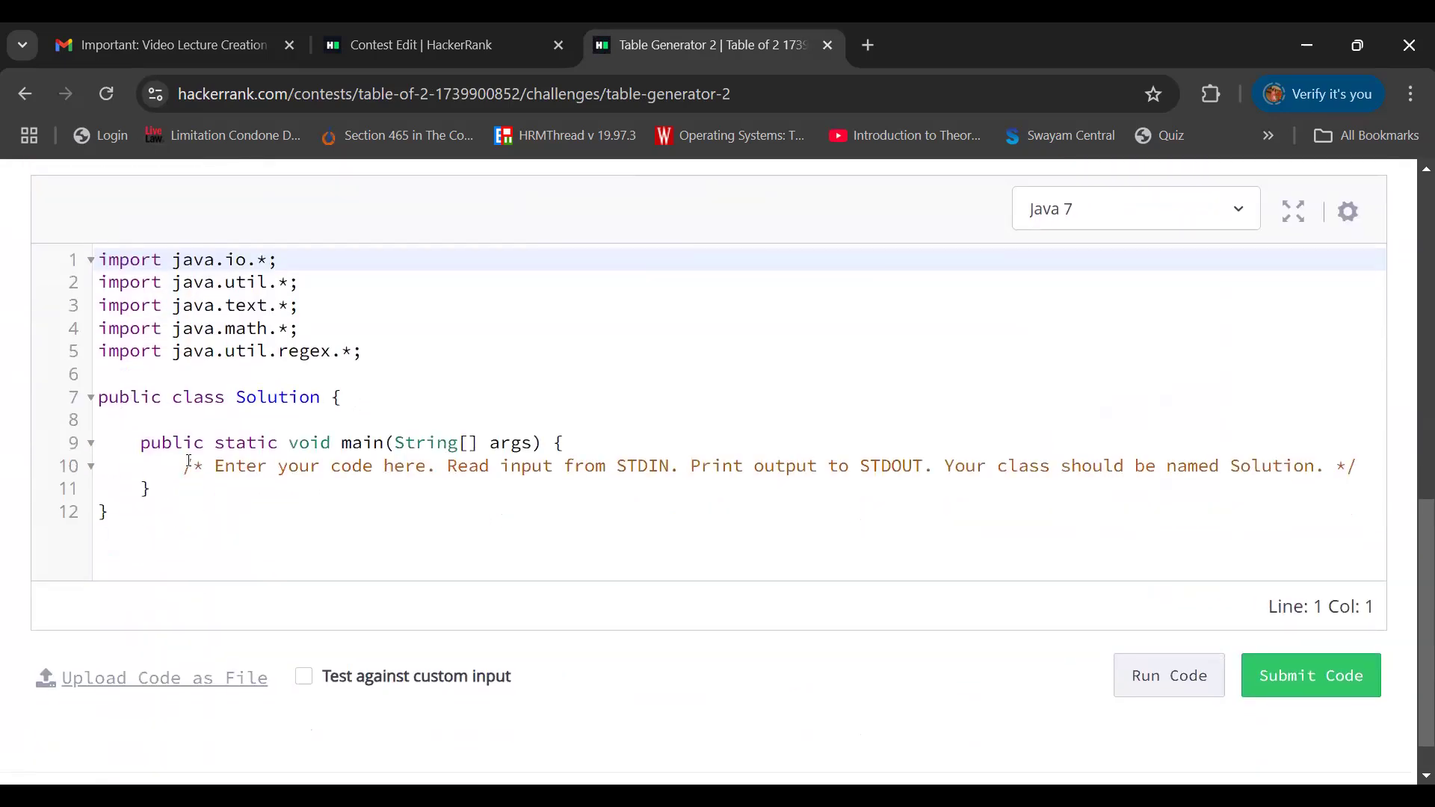
pyautogui.click(186, 471)
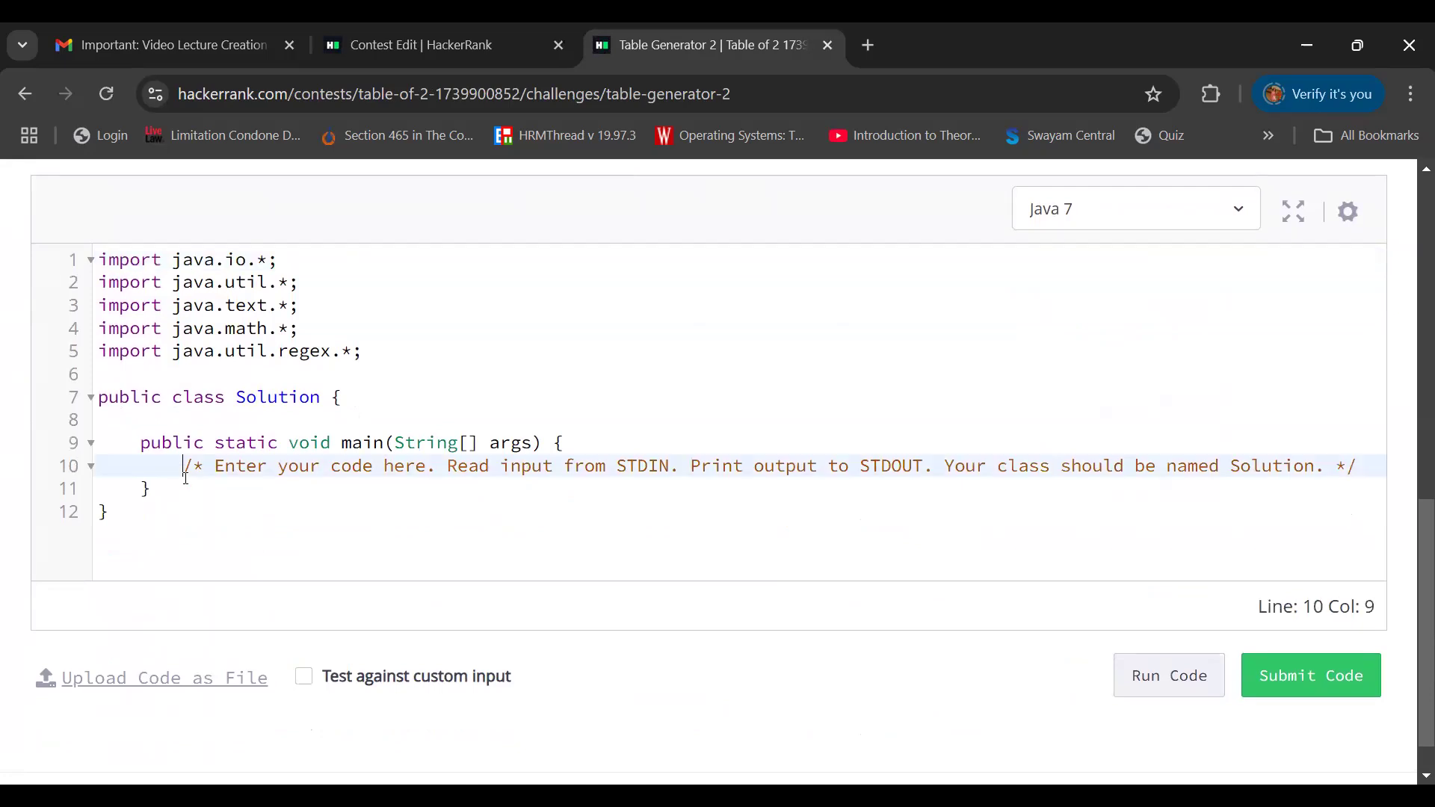
pyautogui.press('End')
pyautogui.press('Return')
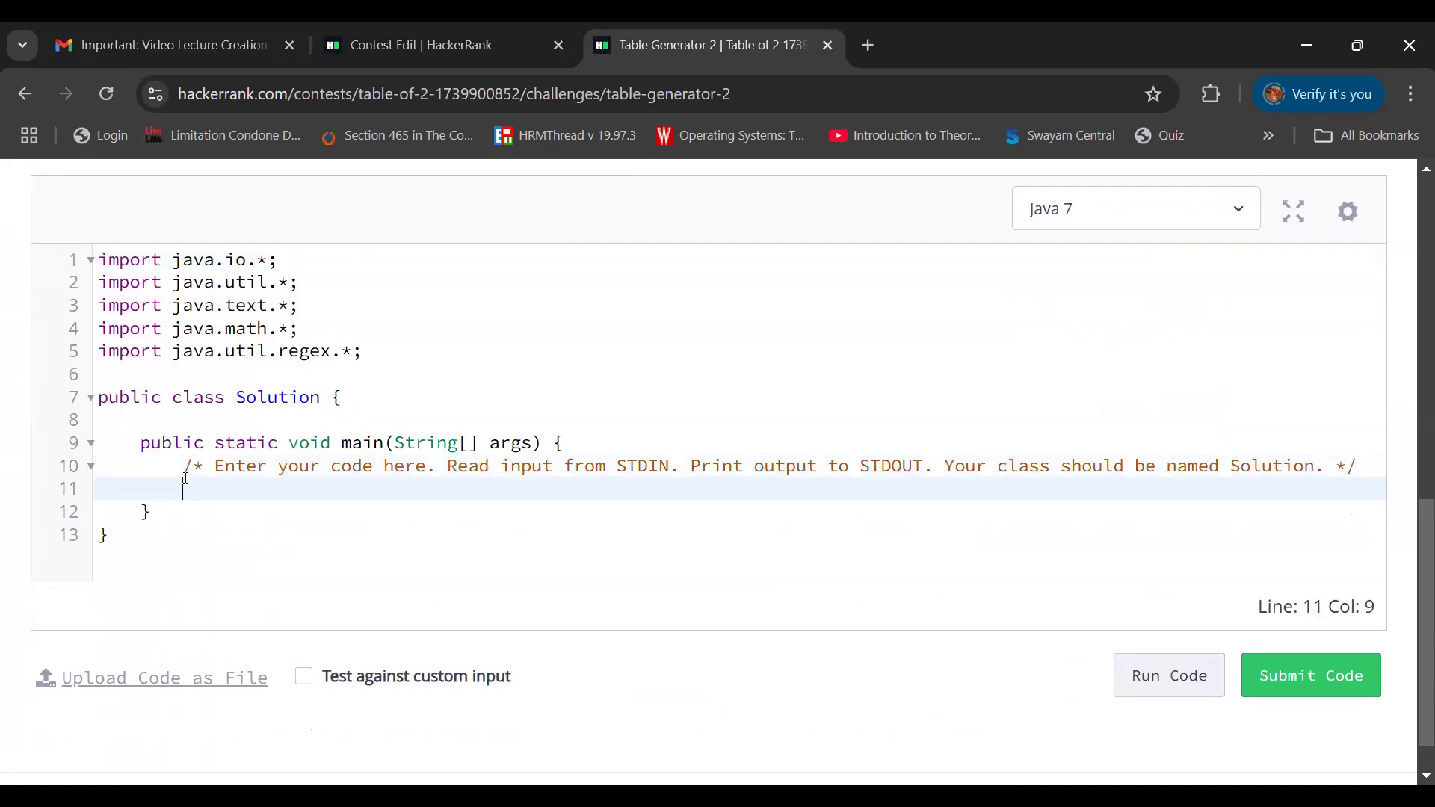
pyautogui.write('for(int')
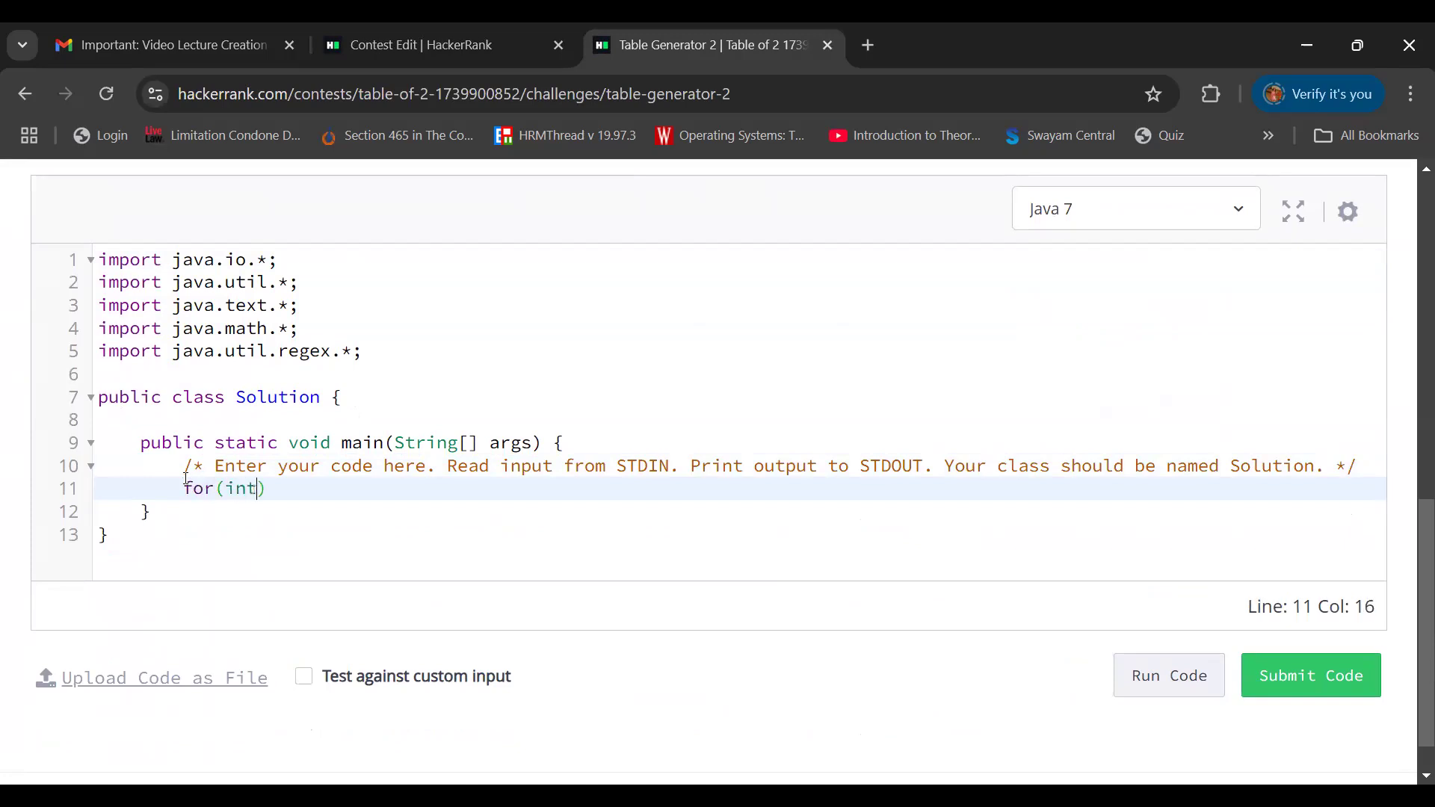
pyautogui.write(' i=1;i<=10;i++){')
pyautogui.press('Return')
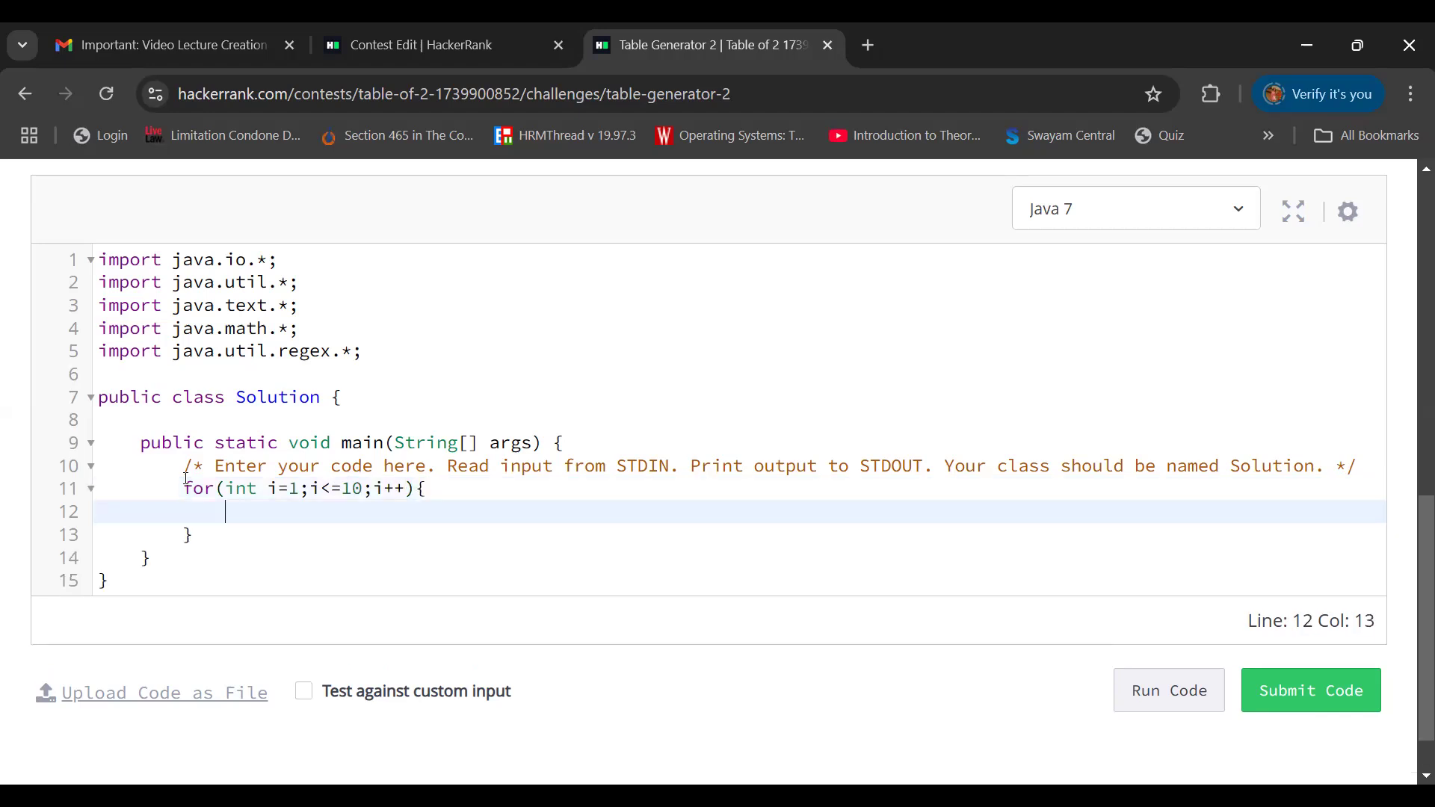
# Fill the loop body with the statement System.out.println("5X"+i+"="+5*i);
pyautogui.write('System.out.println(')
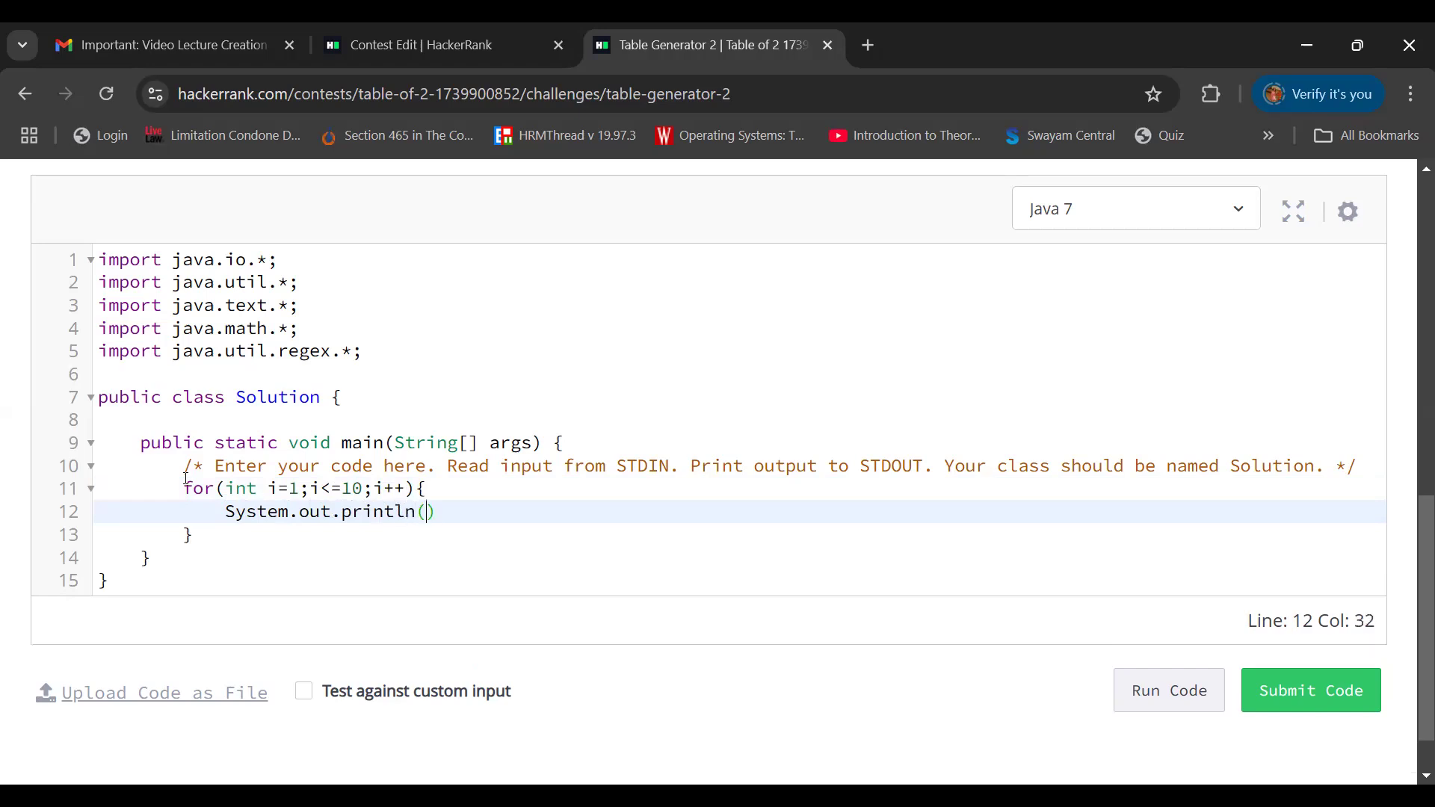
pyautogui.write('"5X"+i+"="+5*i')
pyautogui.scroll(-1, 186, 478)
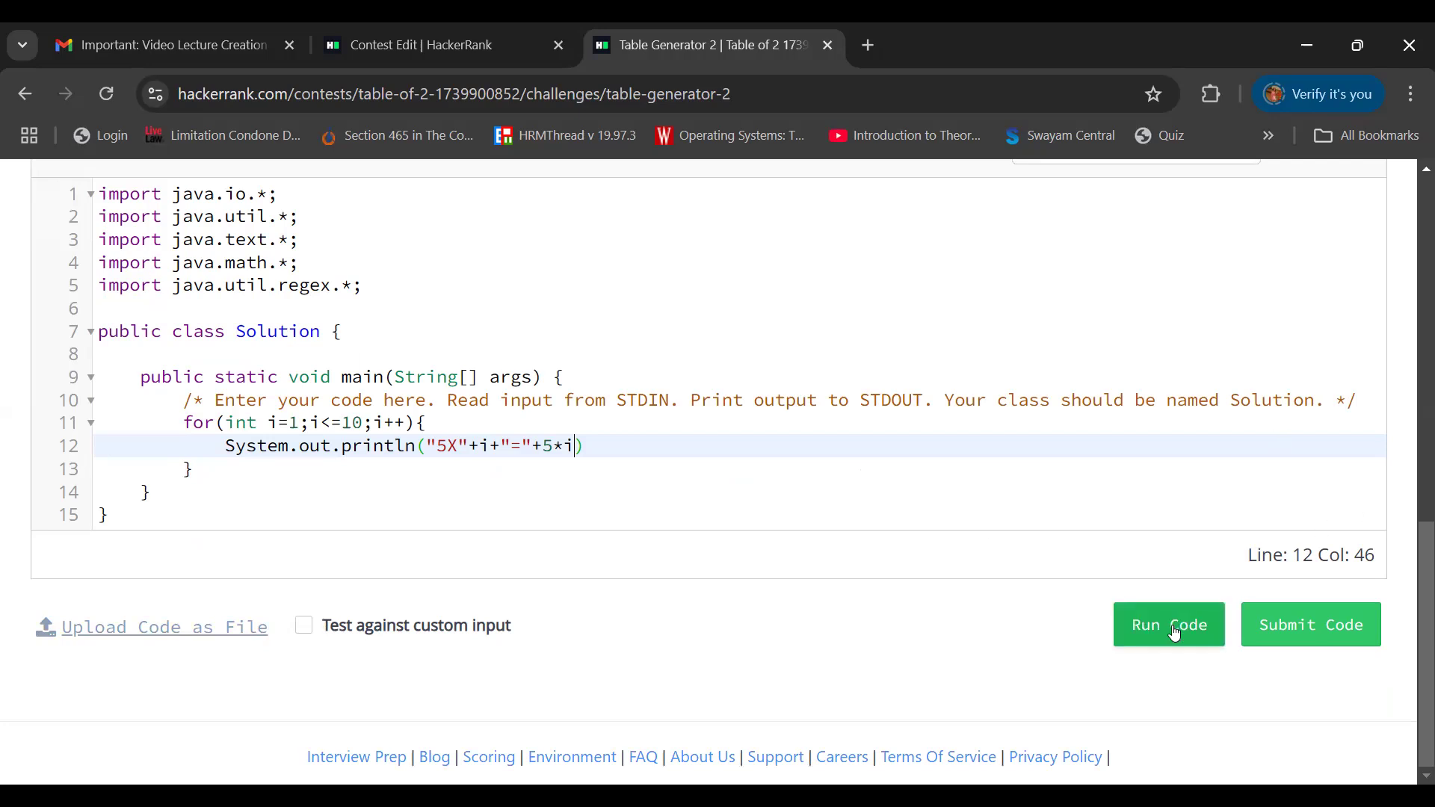
pyautogui.click(684, 460)
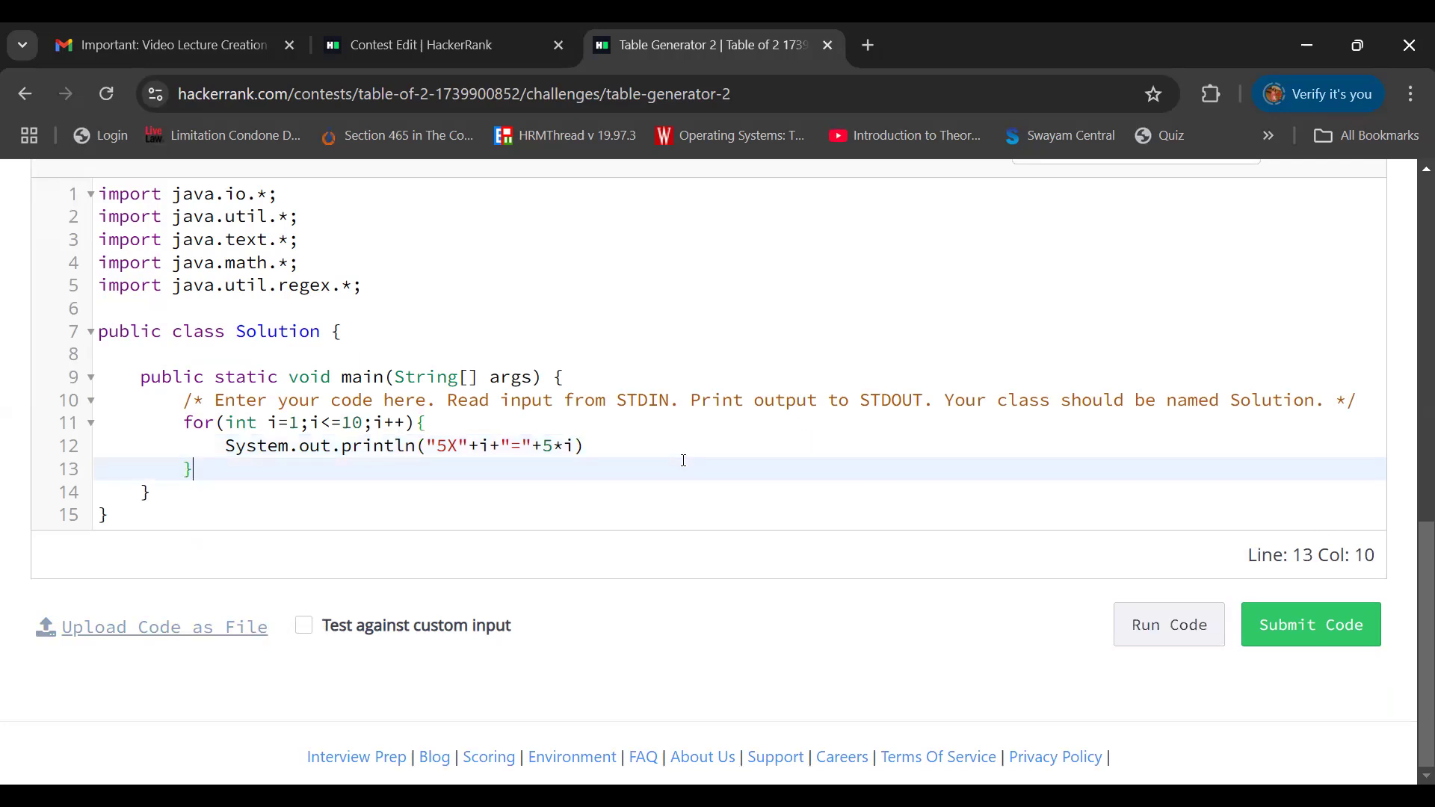
pyautogui.click(624, 449)
pyautogui.write(';')
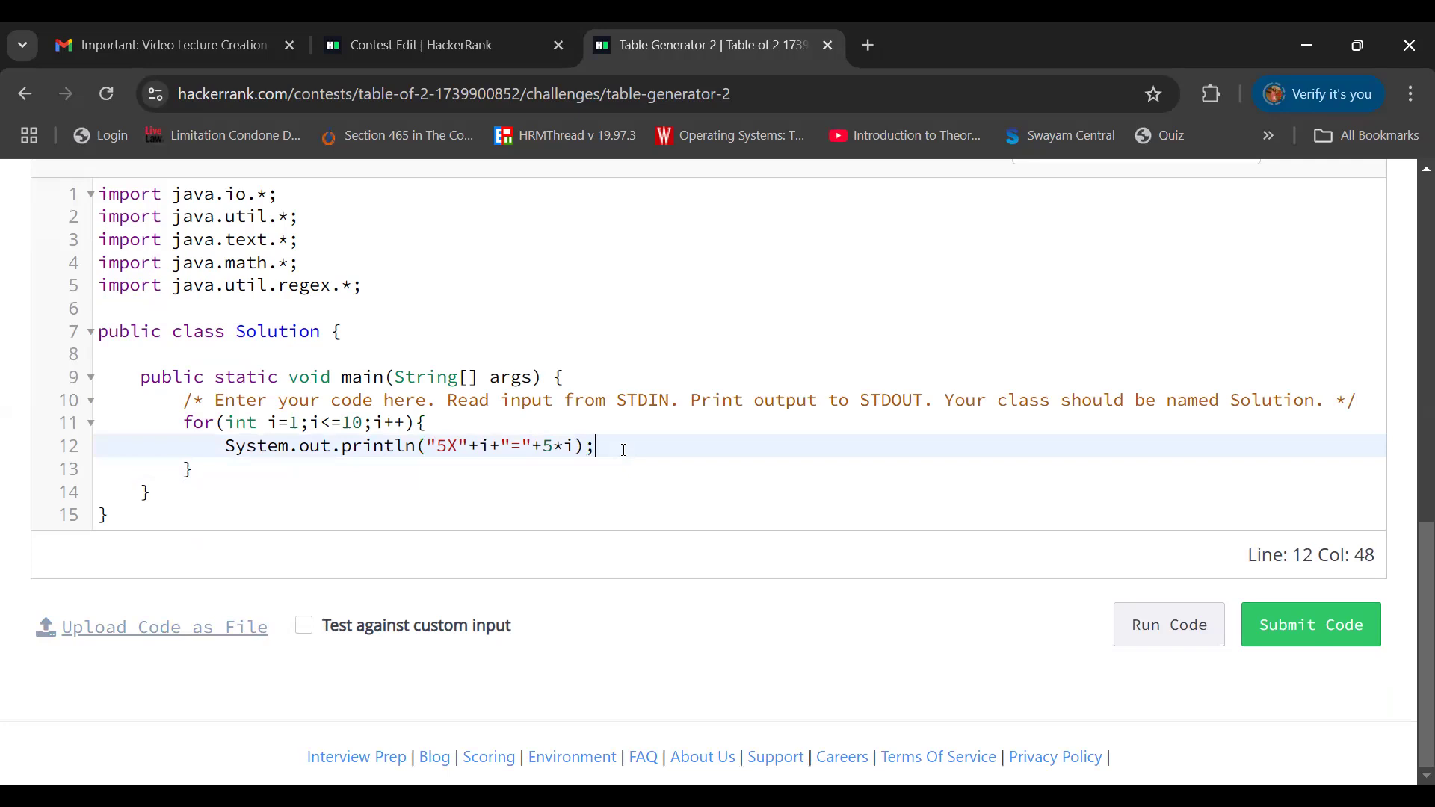
# Run the code against the custom input 5 and review the generated output
pyautogui.click(1142, 625)
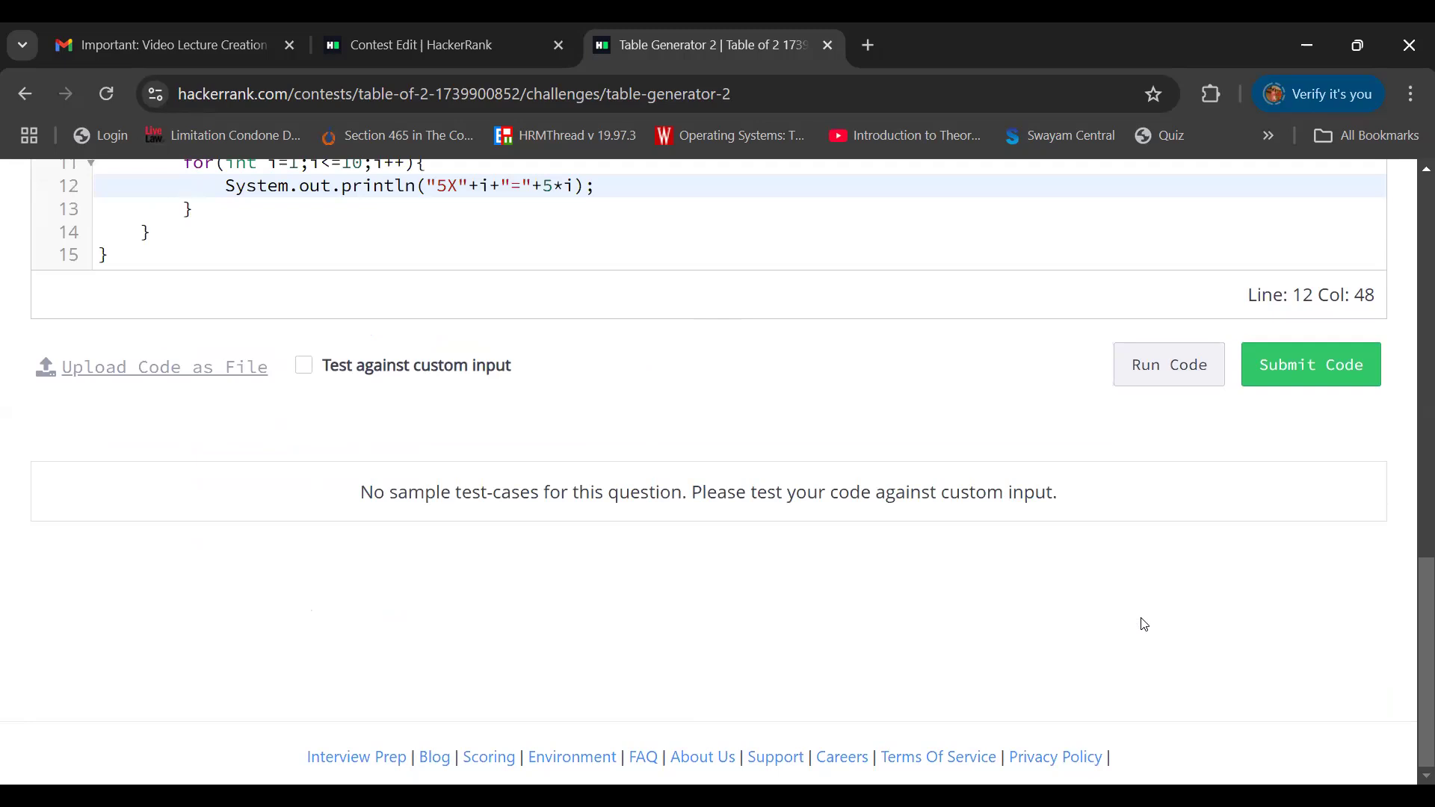
pyautogui.click(305, 366)
pyautogui.click(324, 411)
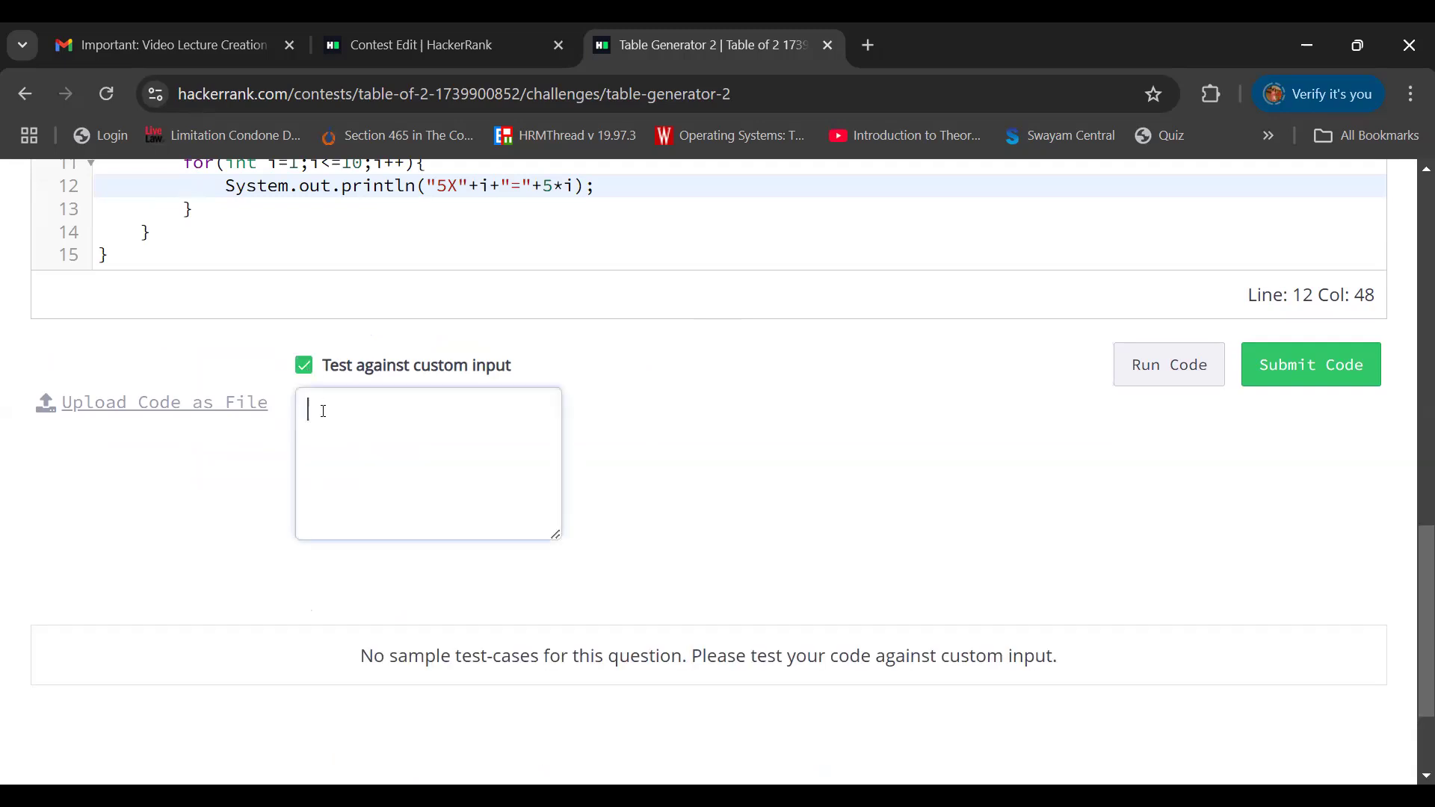
pyautogui.write('5')
pyautogui.click(1159, 364)
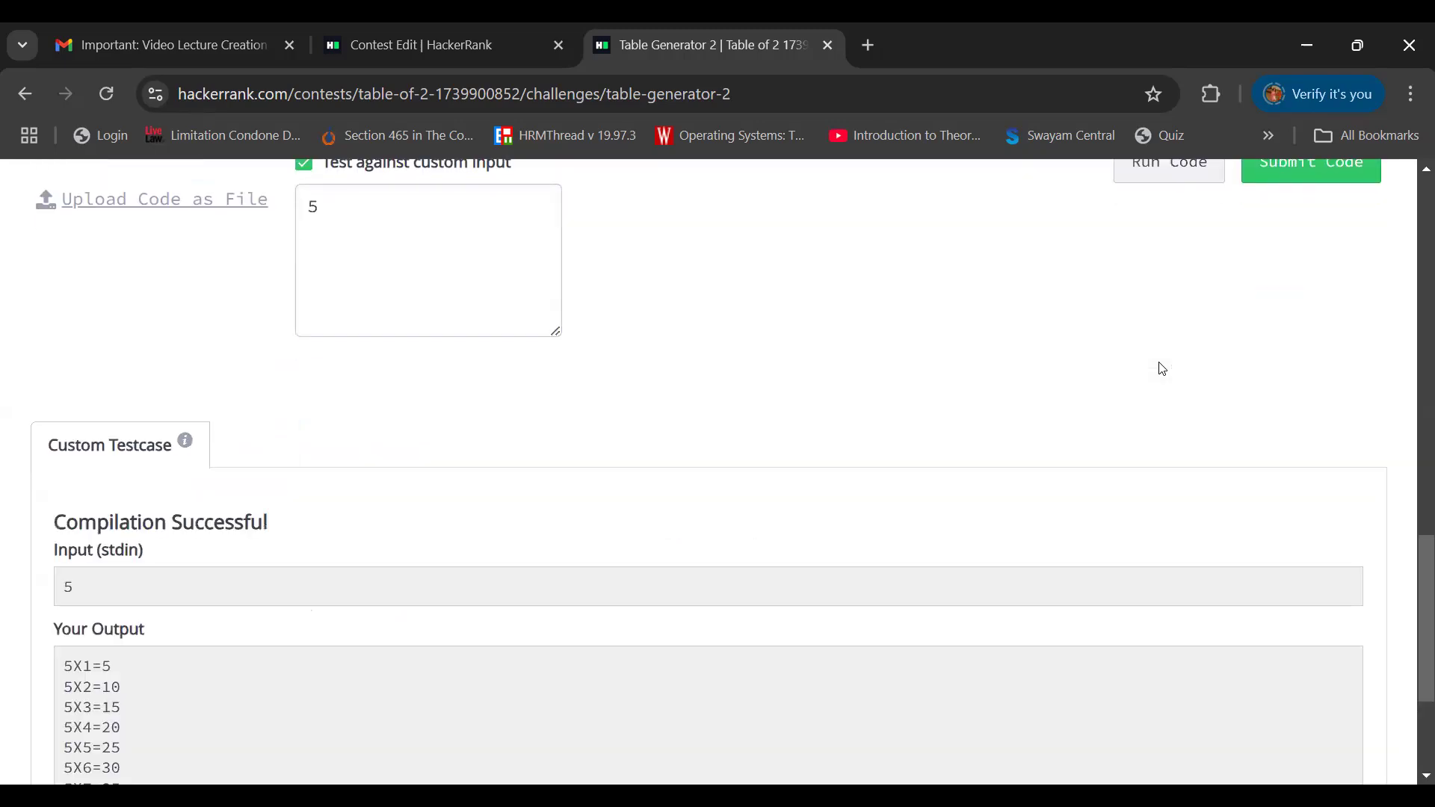
pyautogui.scroll(-3, 810, 423)
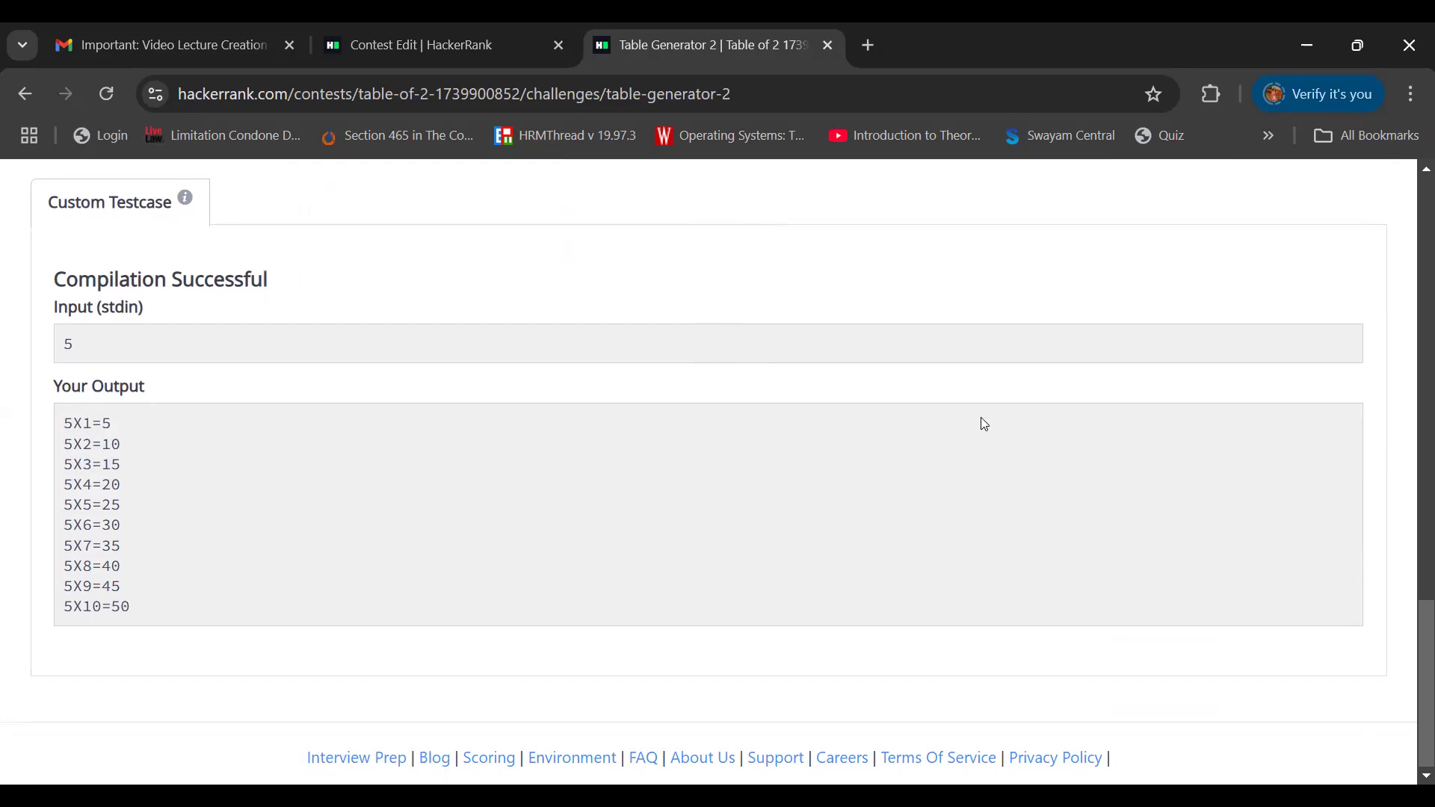
pyautogui.scroll(7, 980, 417)
pyautogui.scroll(1, 984, 424)
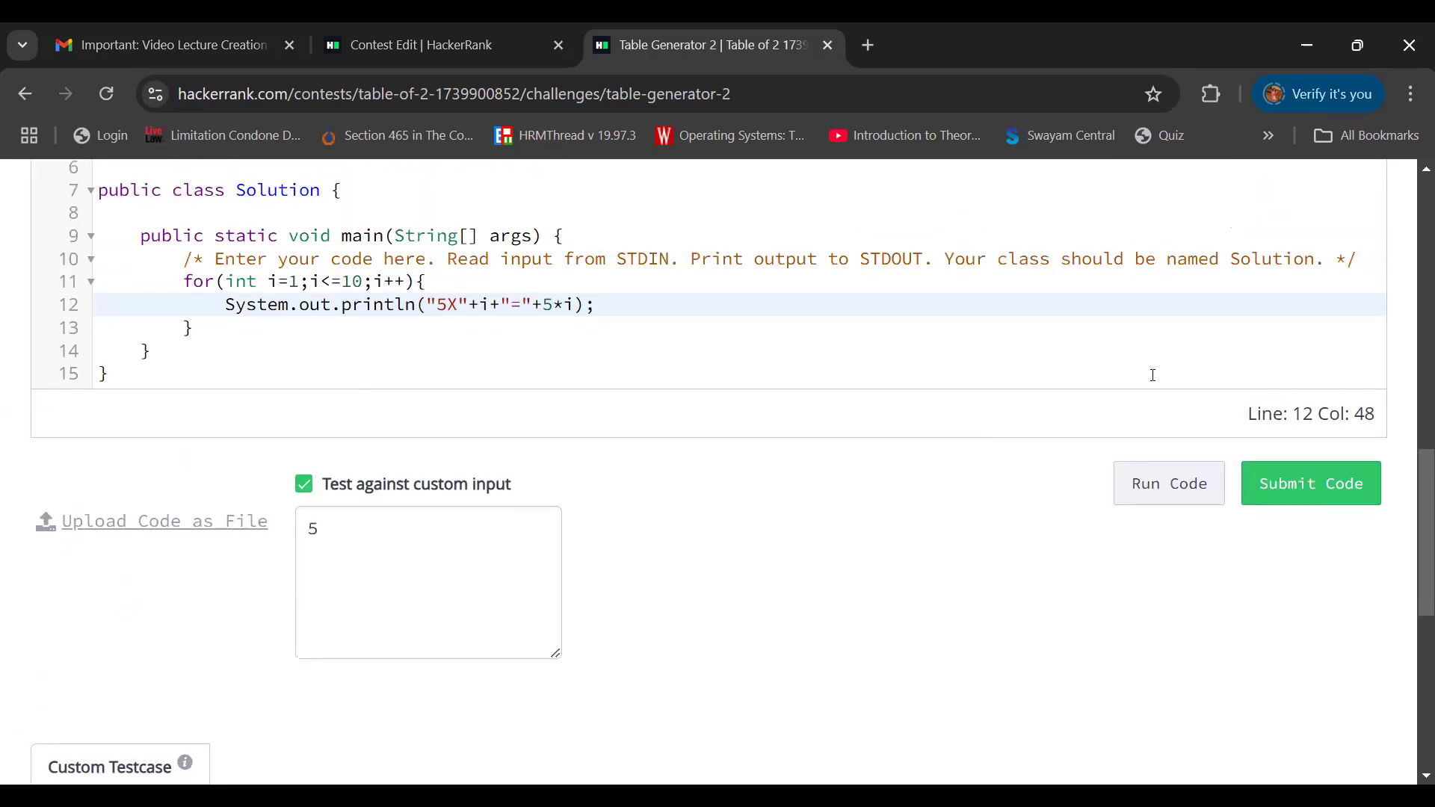
# Submit the code for Table Generator 2, confirm the submission, and check the status, score and Test Case #0 result
pyautogui.click(1313, 484)
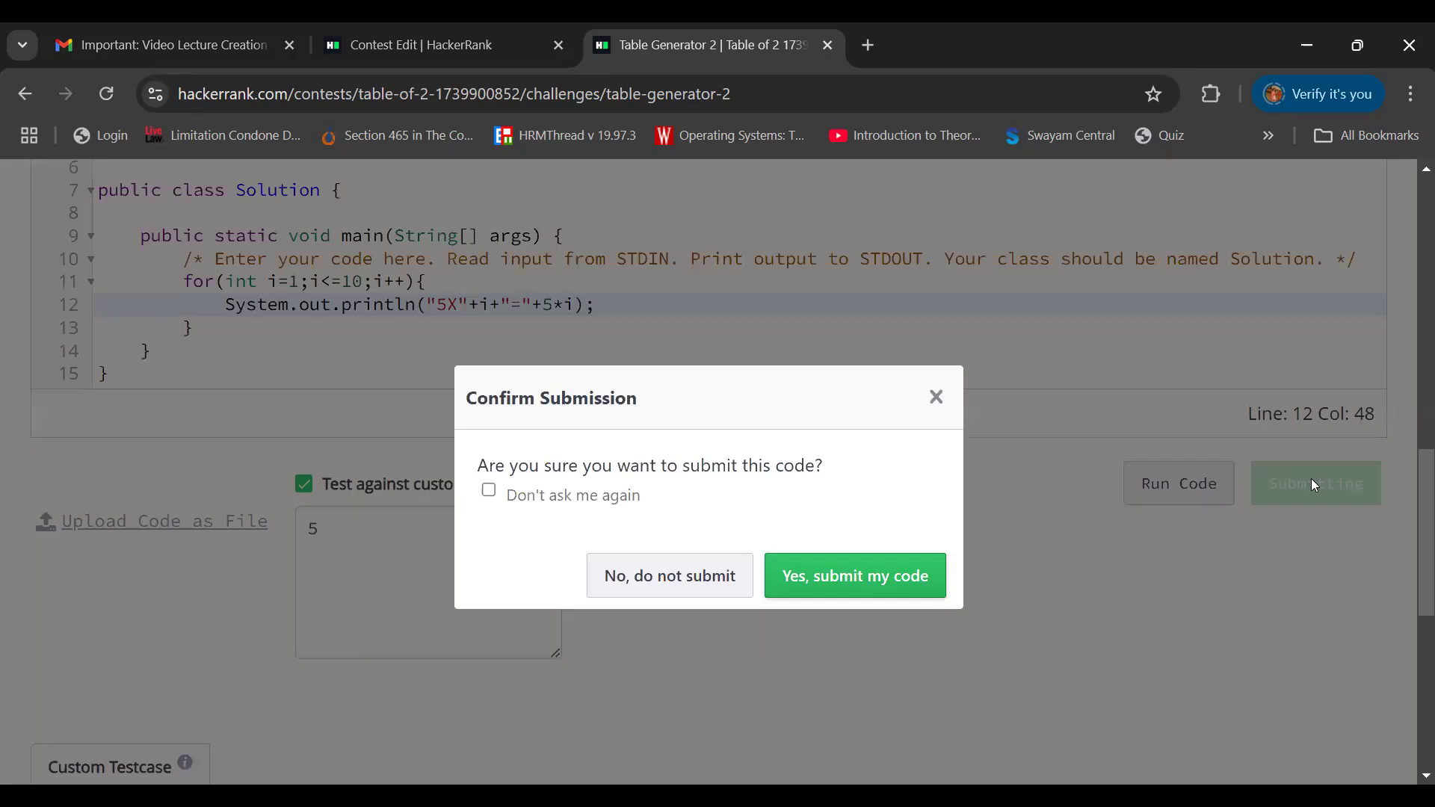
pyautogui.click(870, 594)
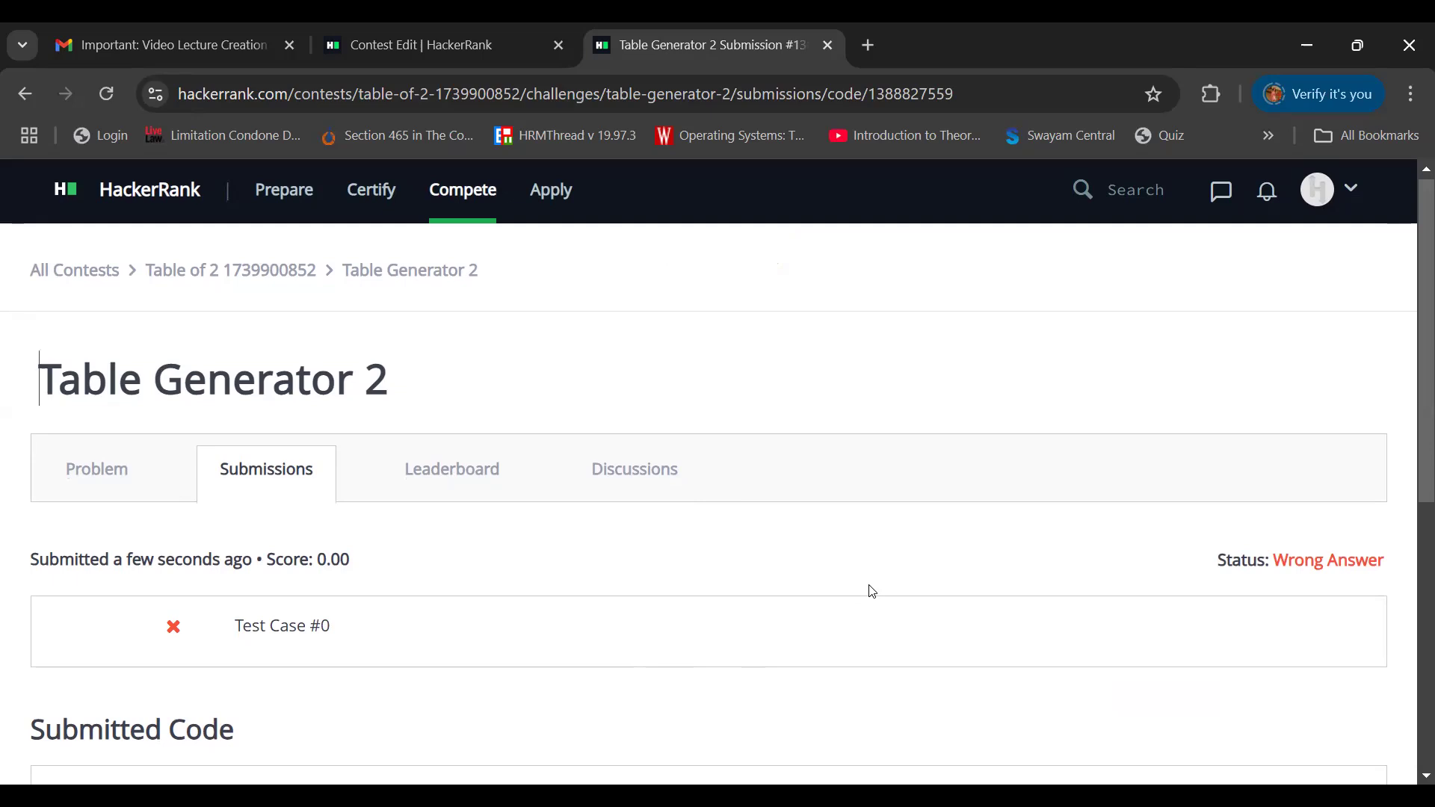
pyautogui.moveTo(315, 647)
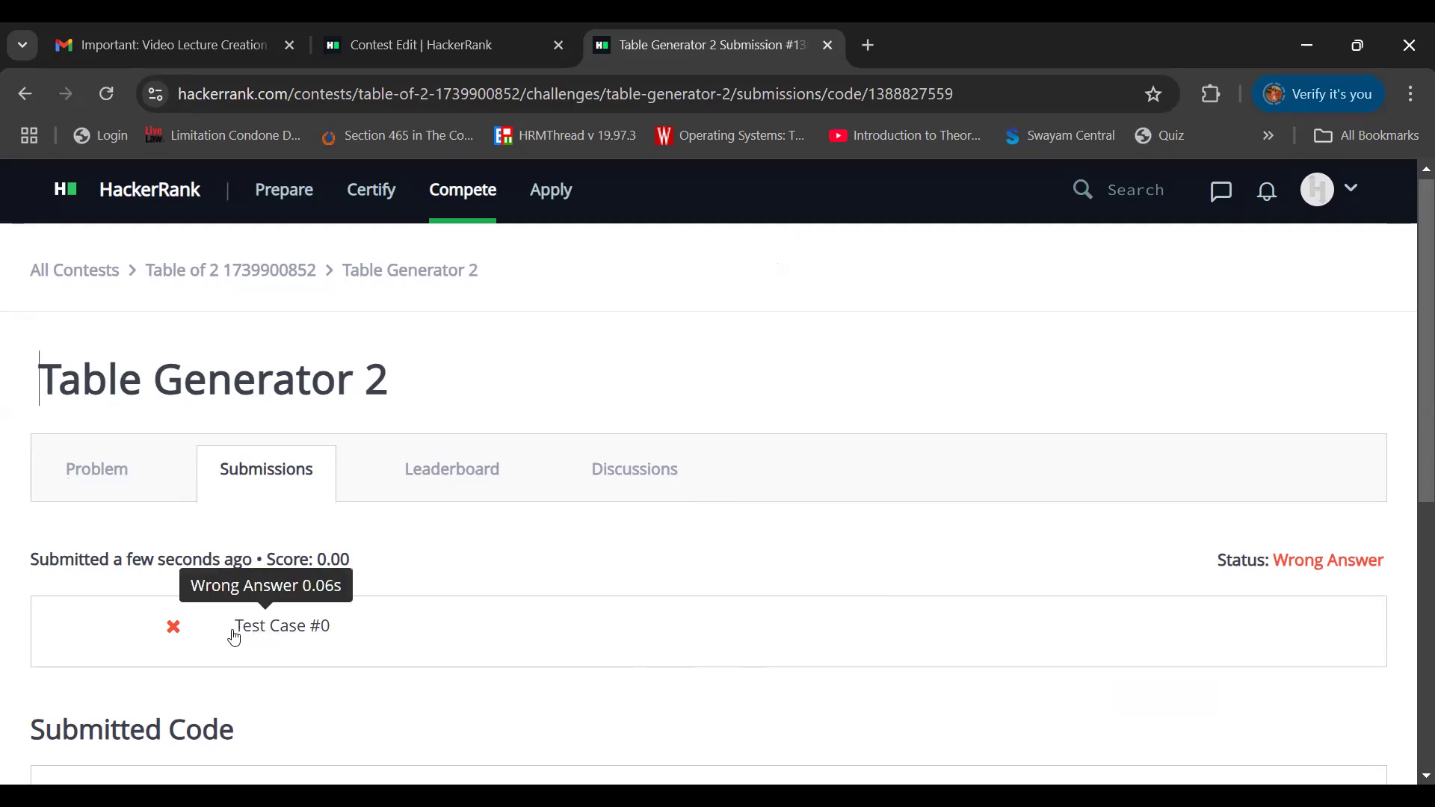
pyautogui.tripleClick(303, 648)
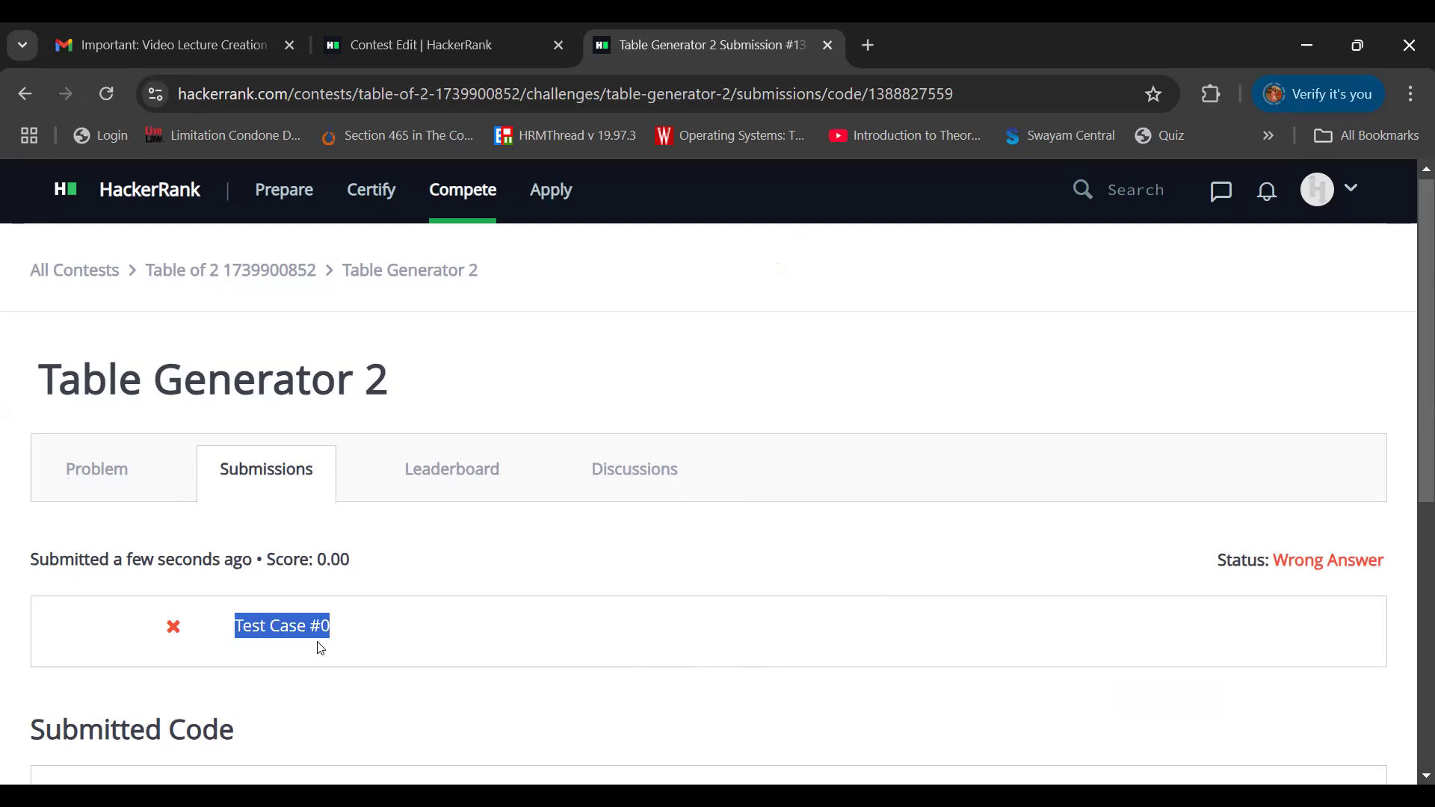
pyautogui.scroll(-2, 322, 648)
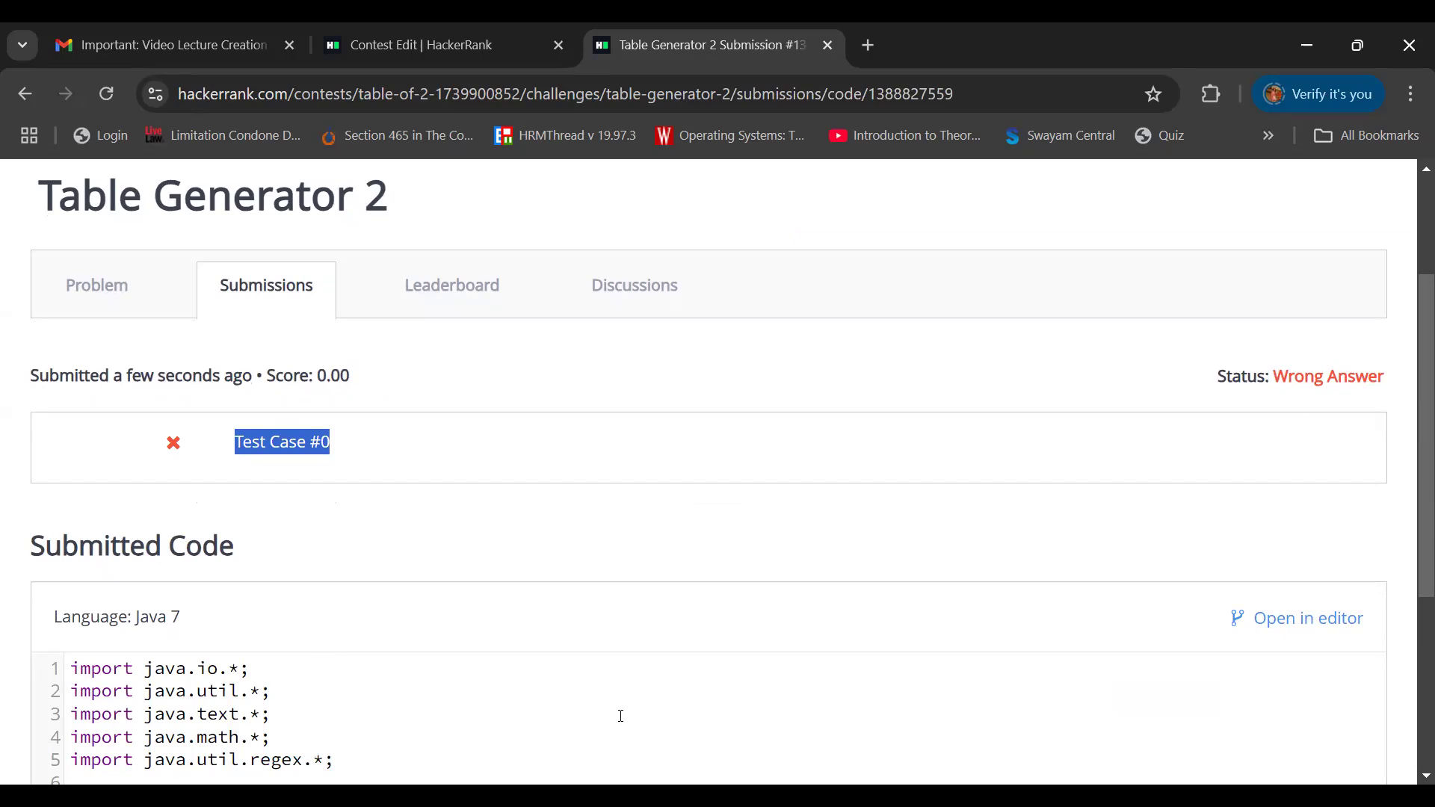
pyautogui.scroll(3, 621, 716)
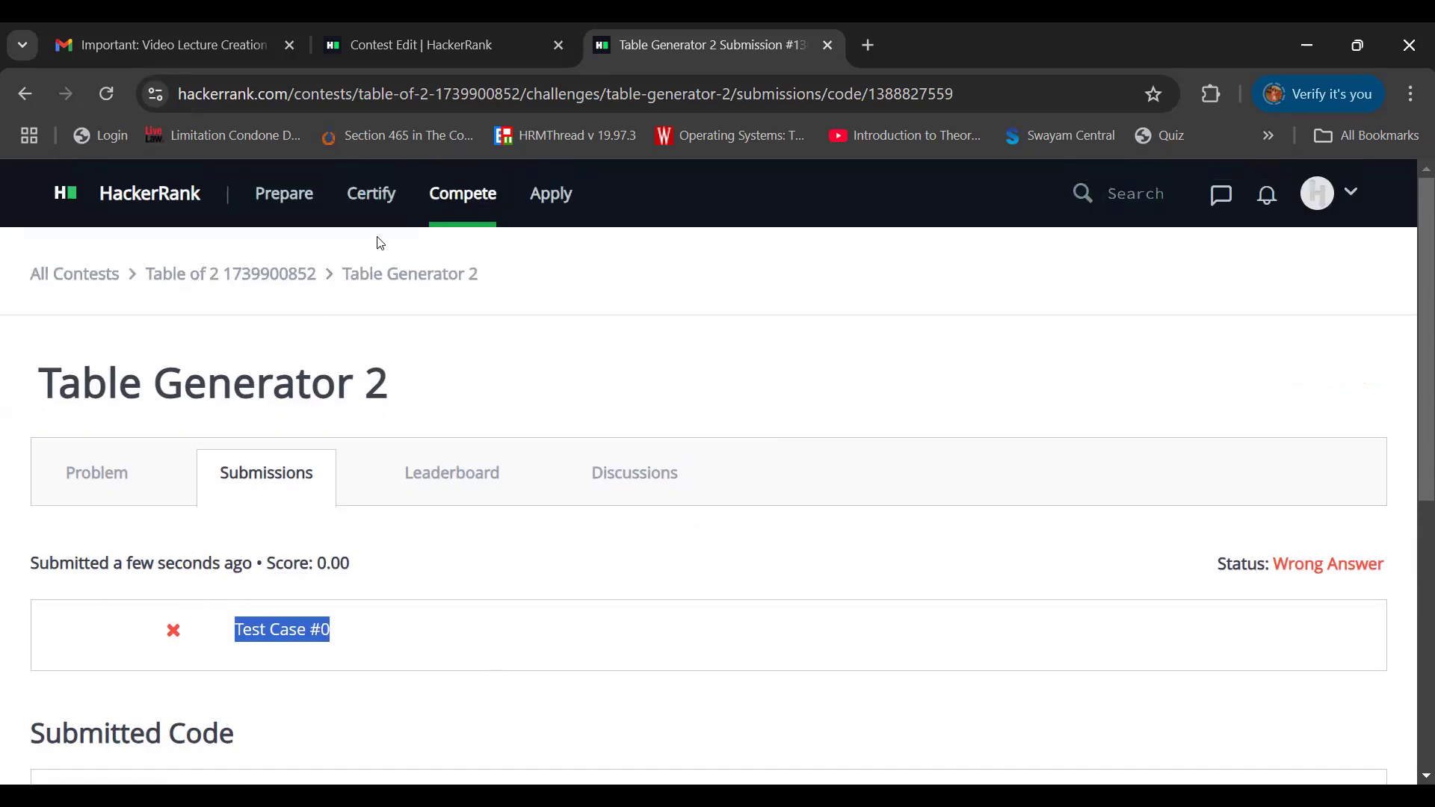
pyautogui.click(1323, 207)
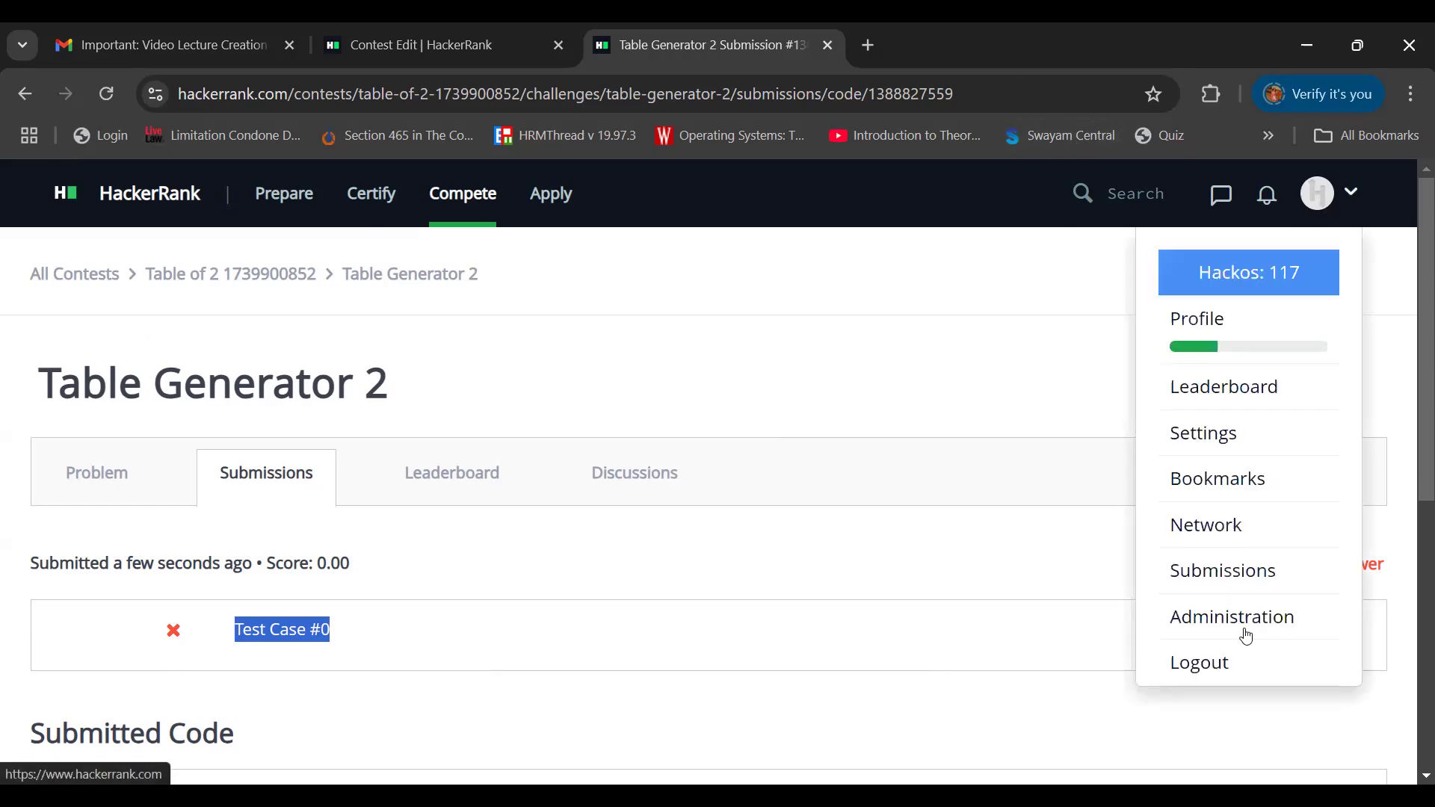
pyautogui.click(827, 48)
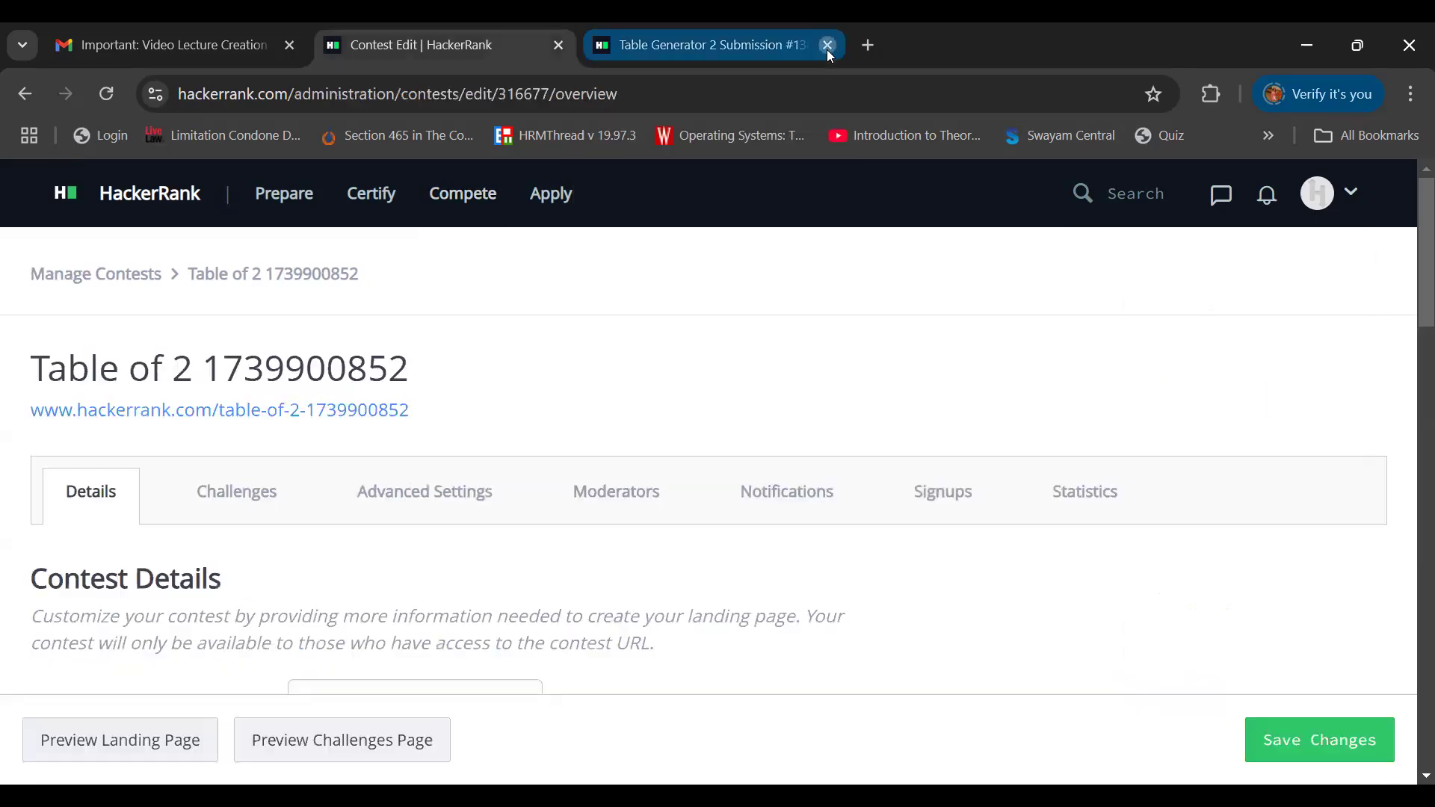
pyautogui.click(1342, 196)
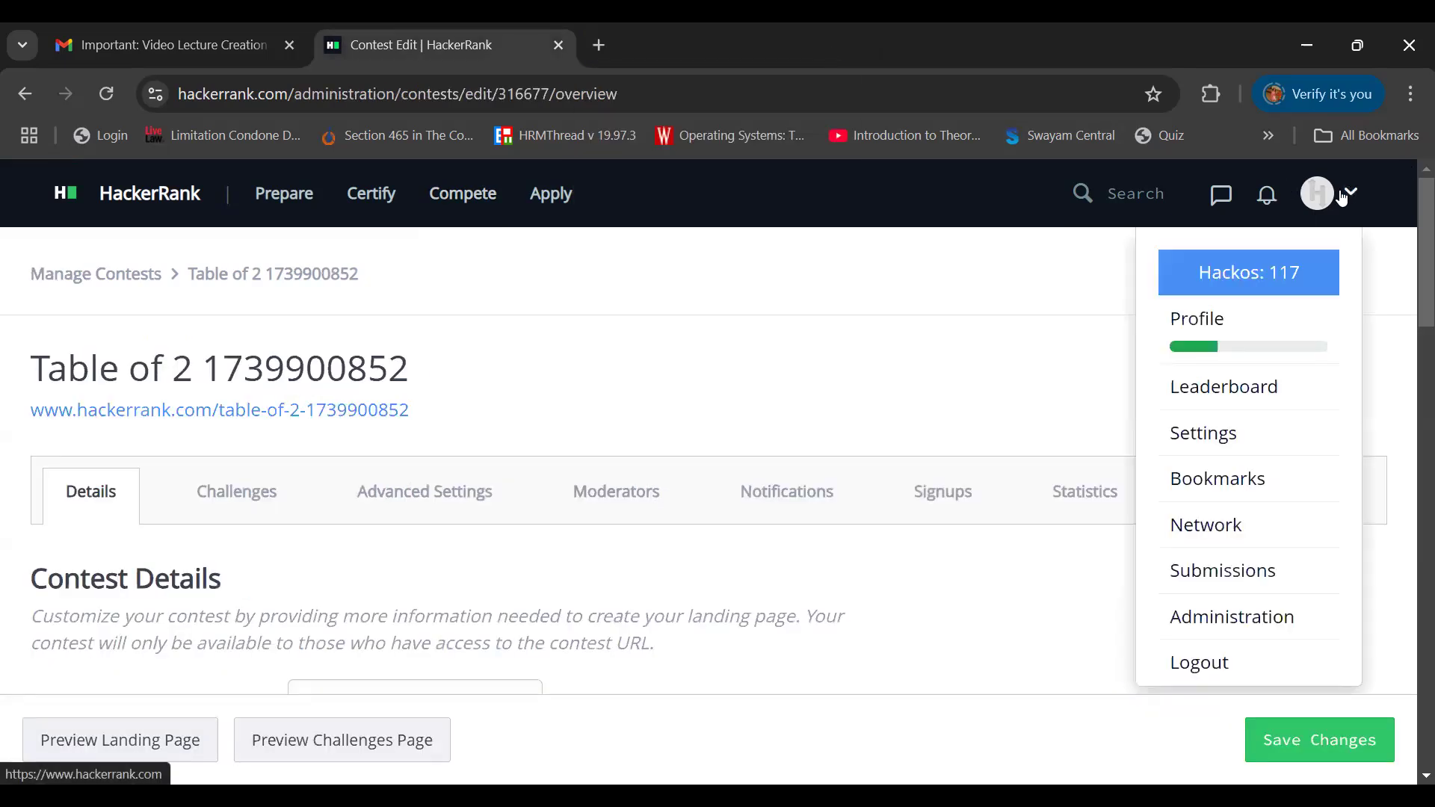
pyautogui.click(1226, 614)
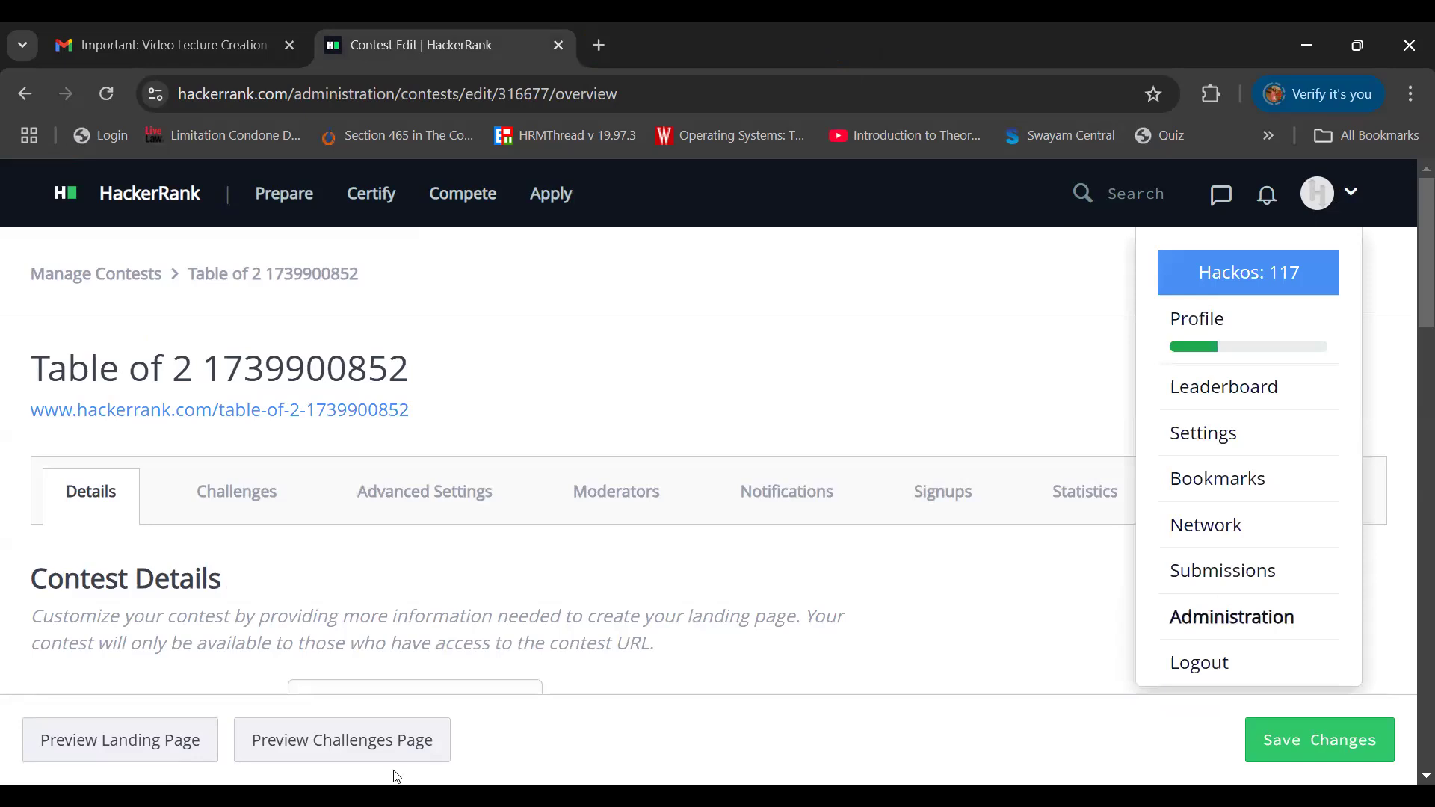
pyautogui.scroll(-3, 475, 583)
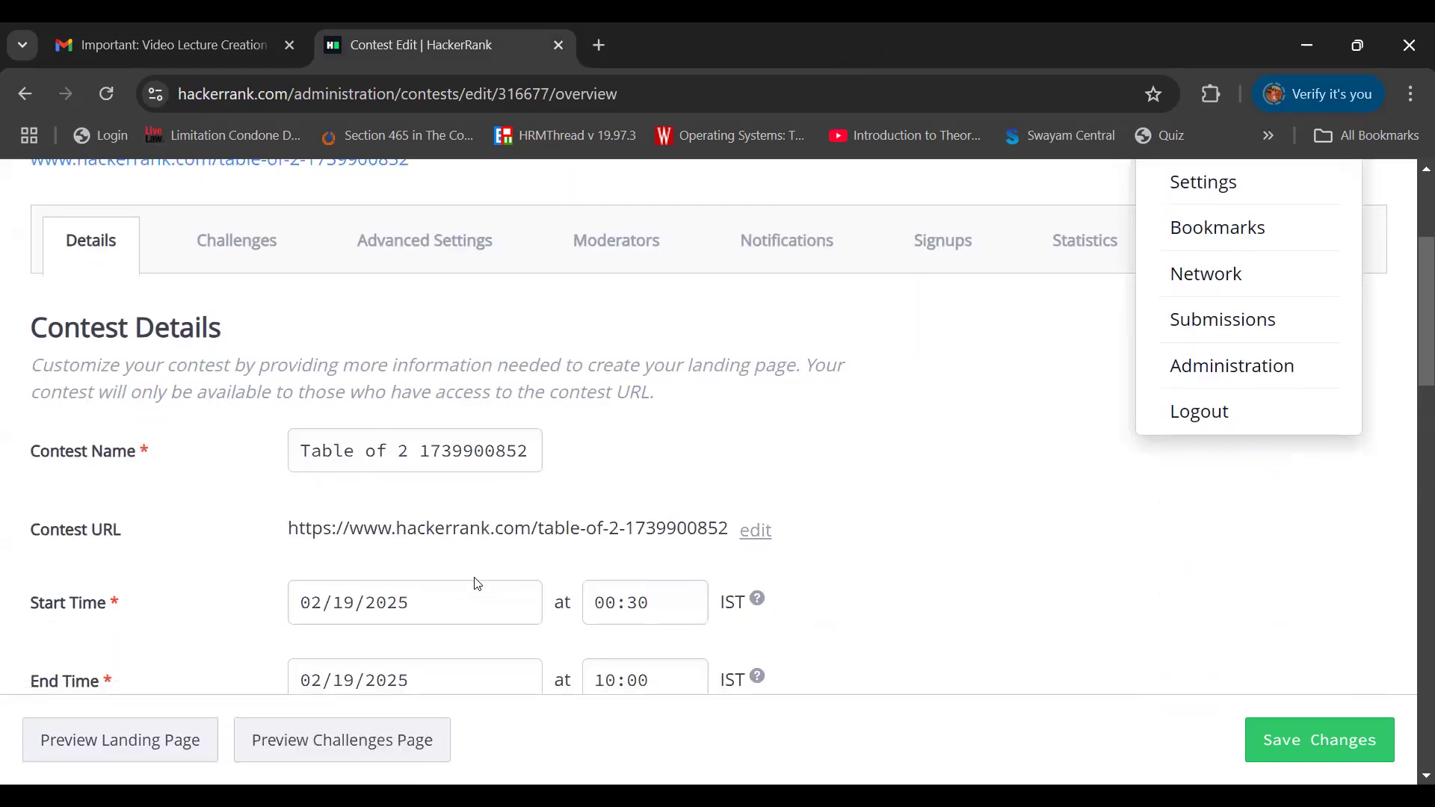
pyautogui.scroll(-1, 478, 584)
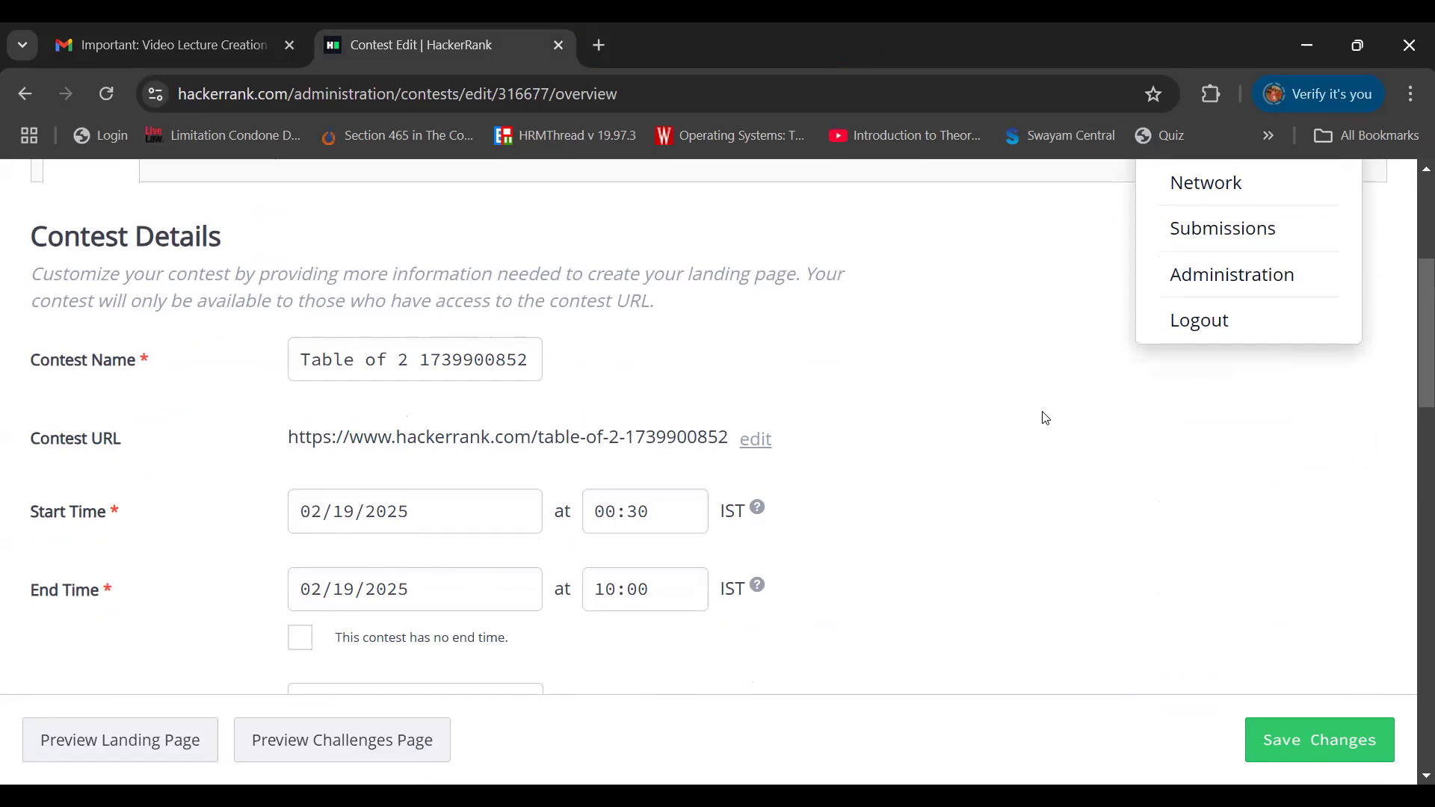
pyautogui.scroll(3, 1046, 419)
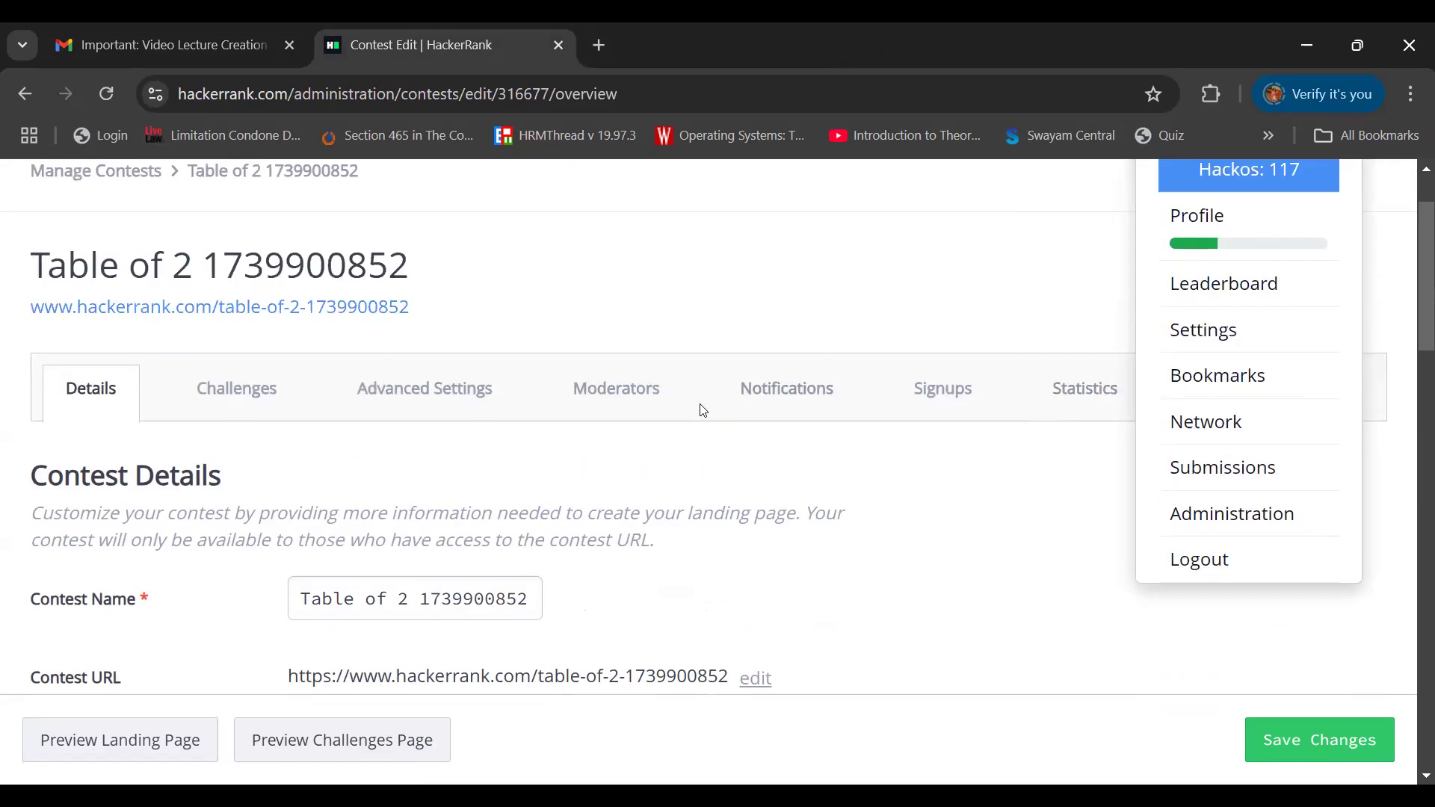
pyautogui.click(943, 523)
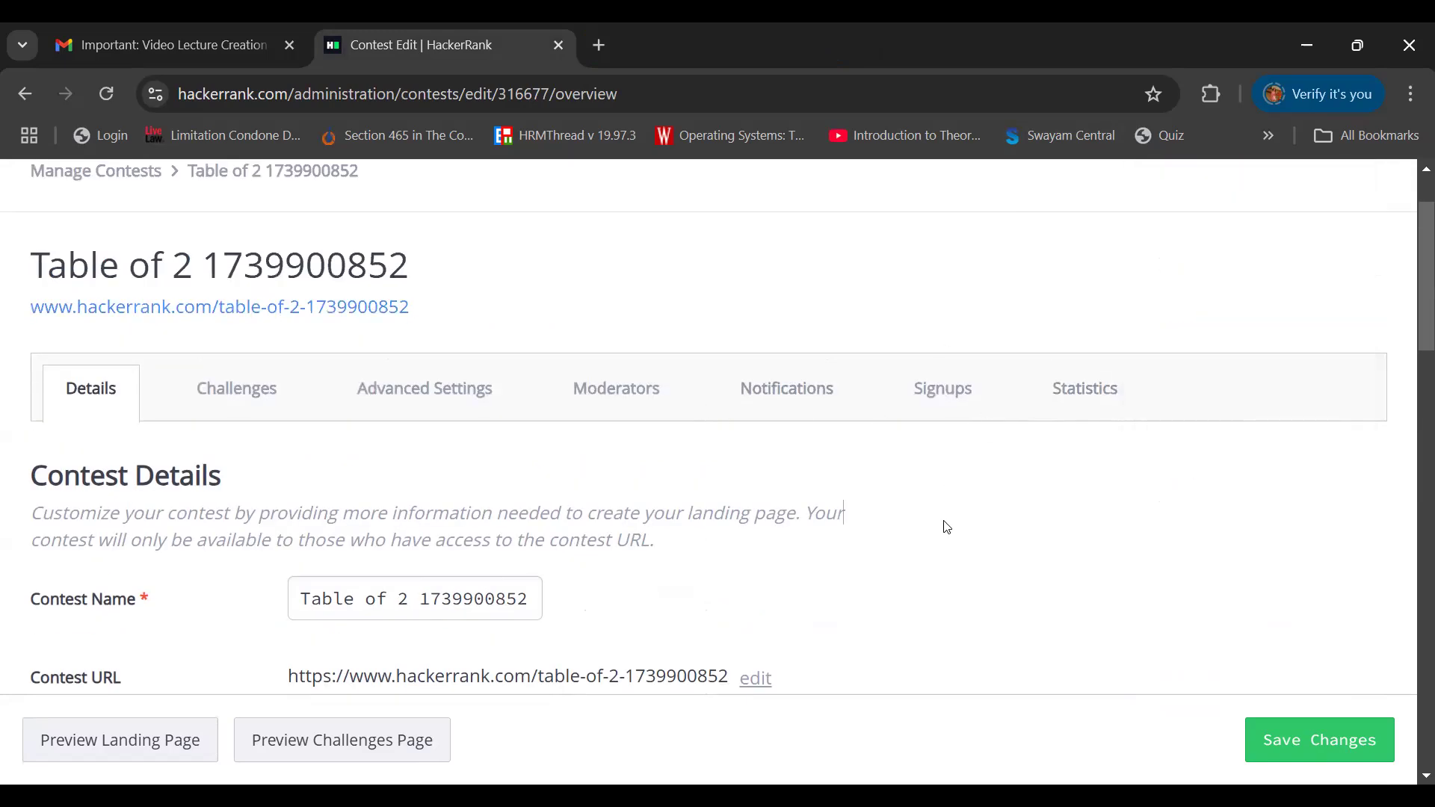
# Open the full submissions list from the contest's statistics and compare the IDs of the listed attempts
pyautogui.click(1073, 384)
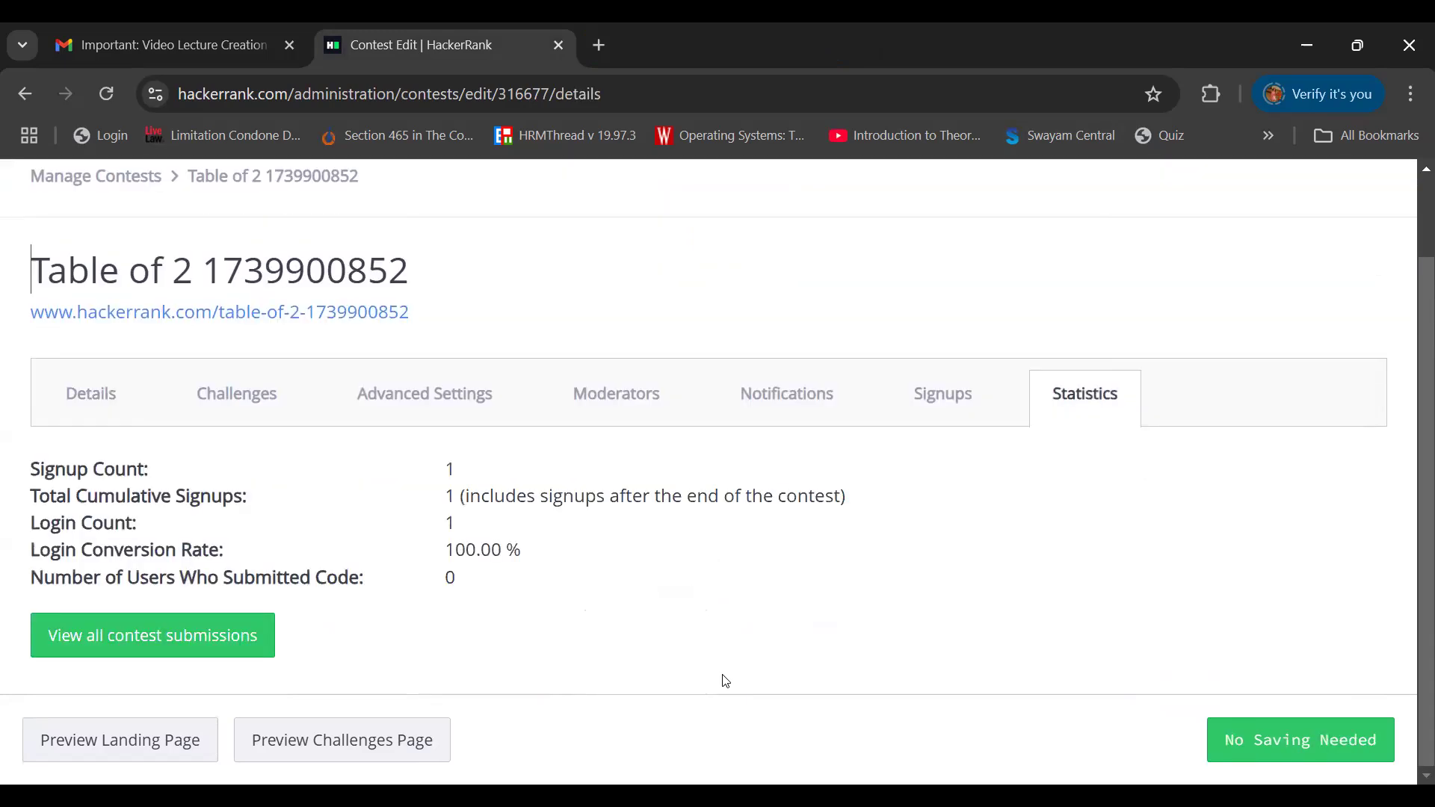
pyautogui.click(139, 636)
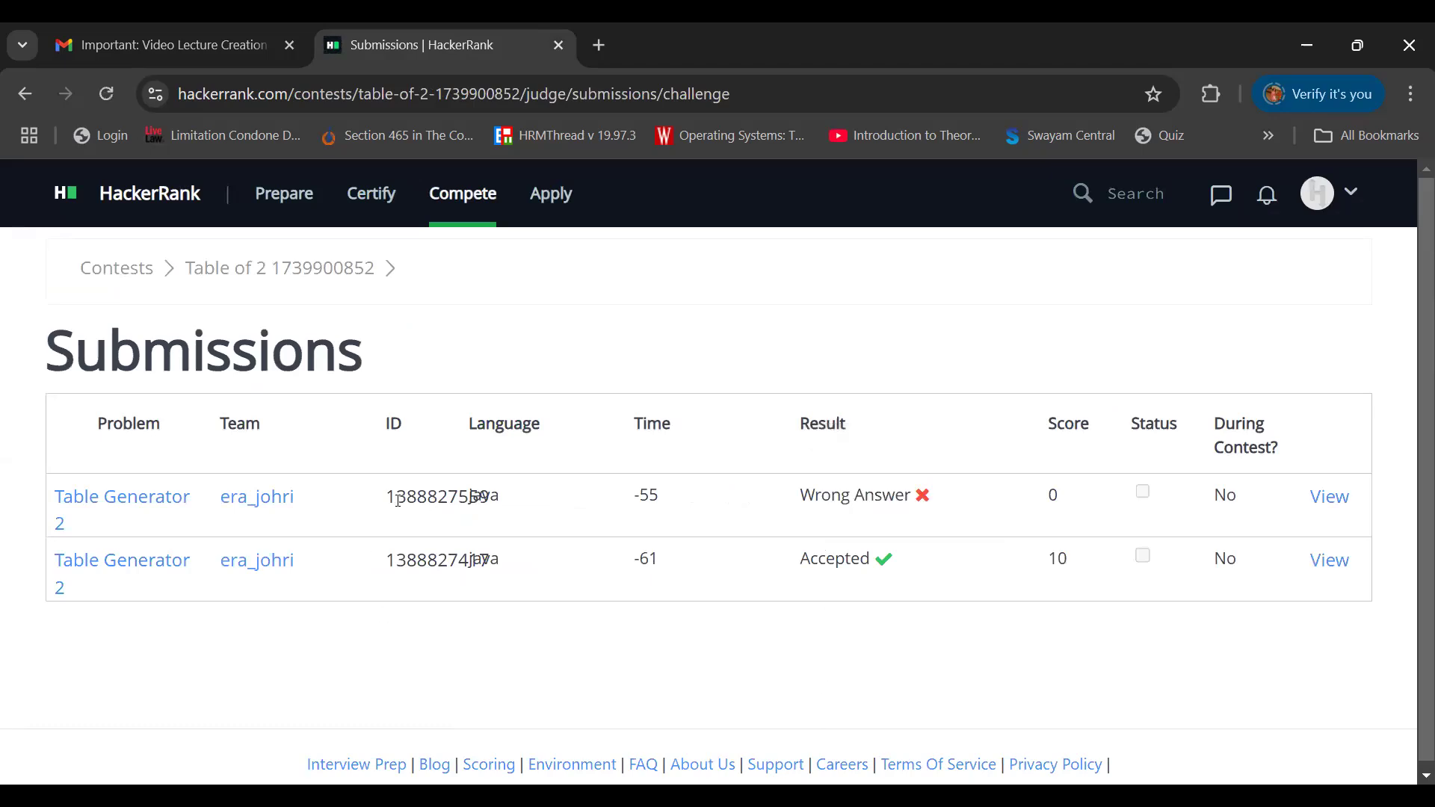
pyautogui.moveTo(388, 494); pyautogui.dragTo(488, 500)
pyautogui.moveTo(387, 566); pyautogui.dragTo(470, 575)
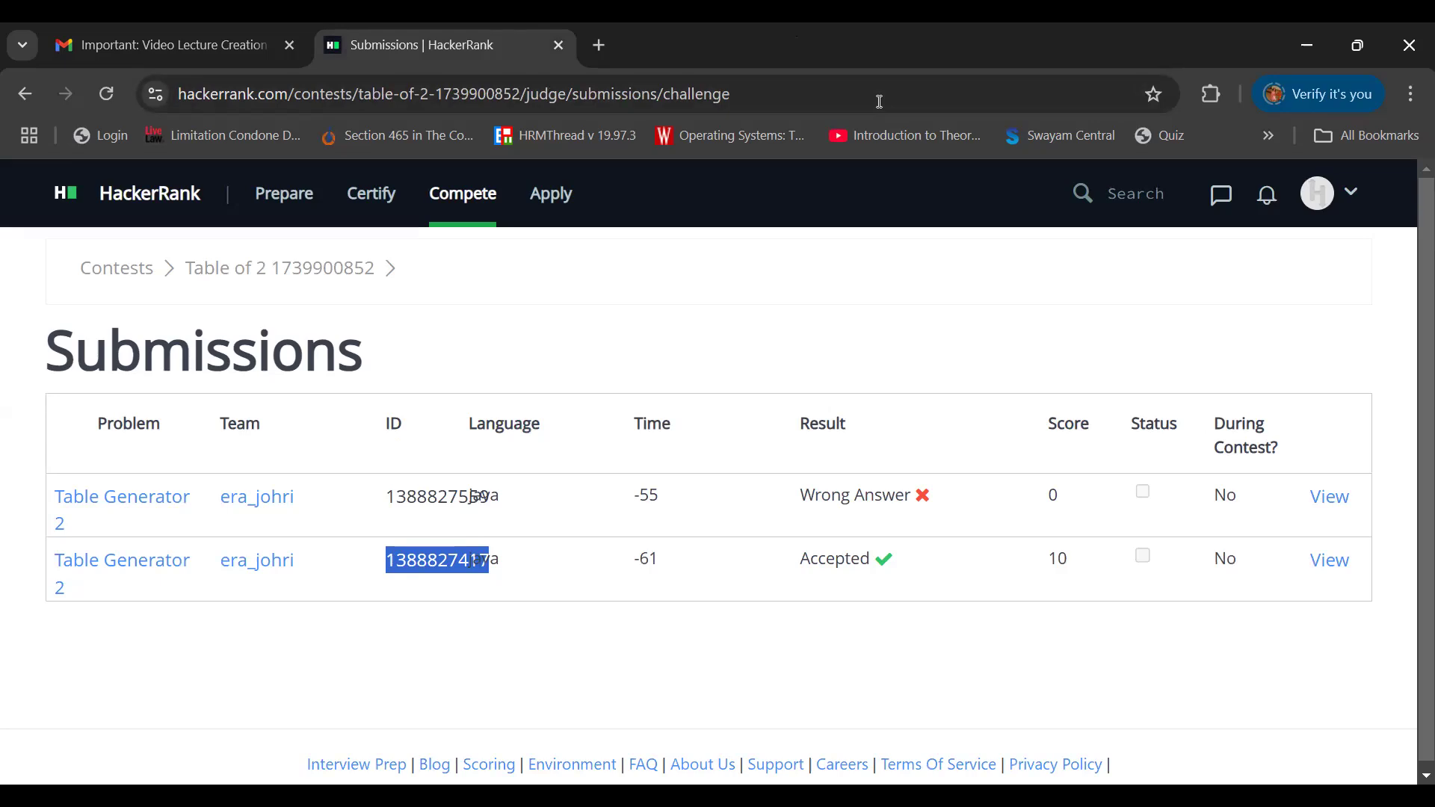
# Log out of the HackerRank account
pyautogui.click(1325, 204)
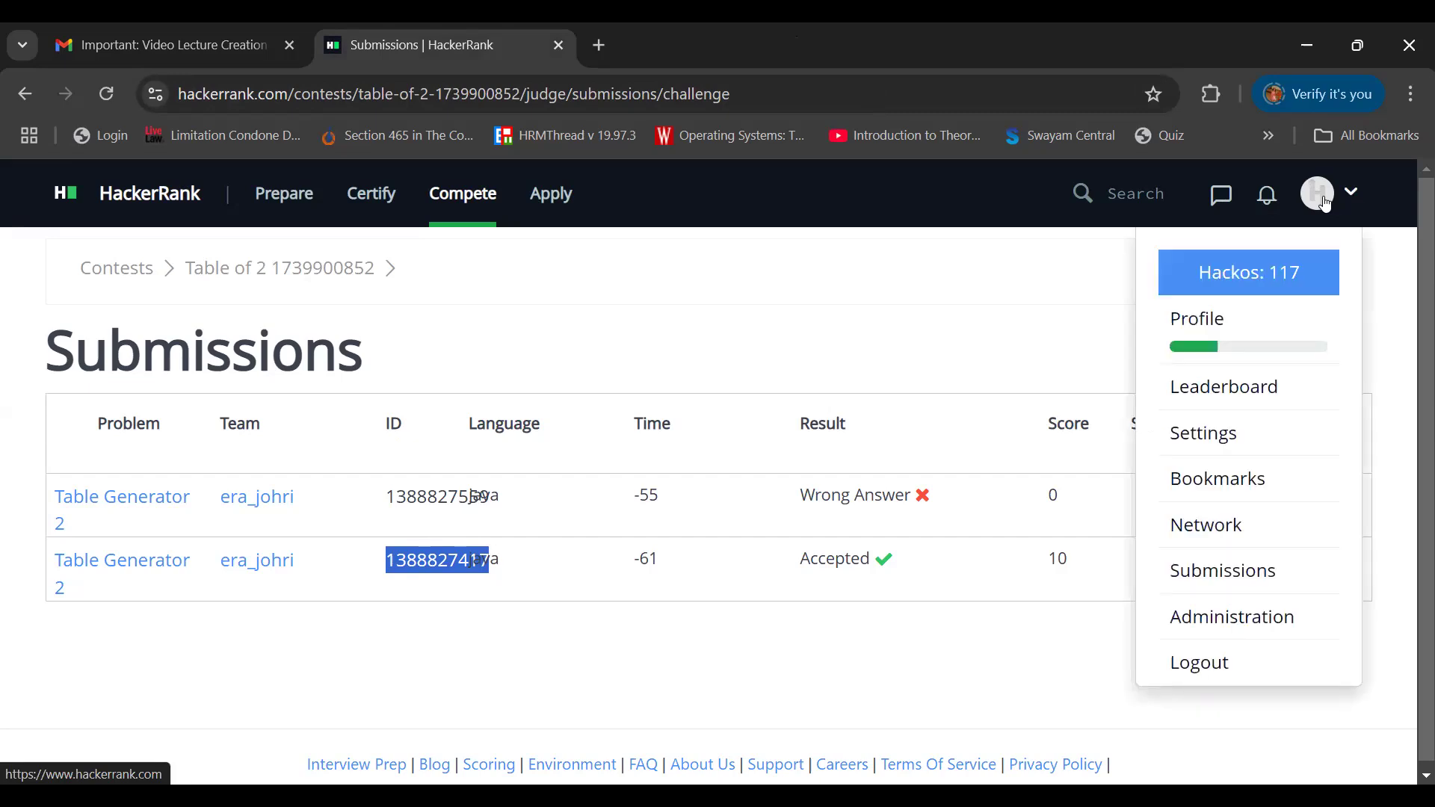
pyautogui.click(1209, 670)
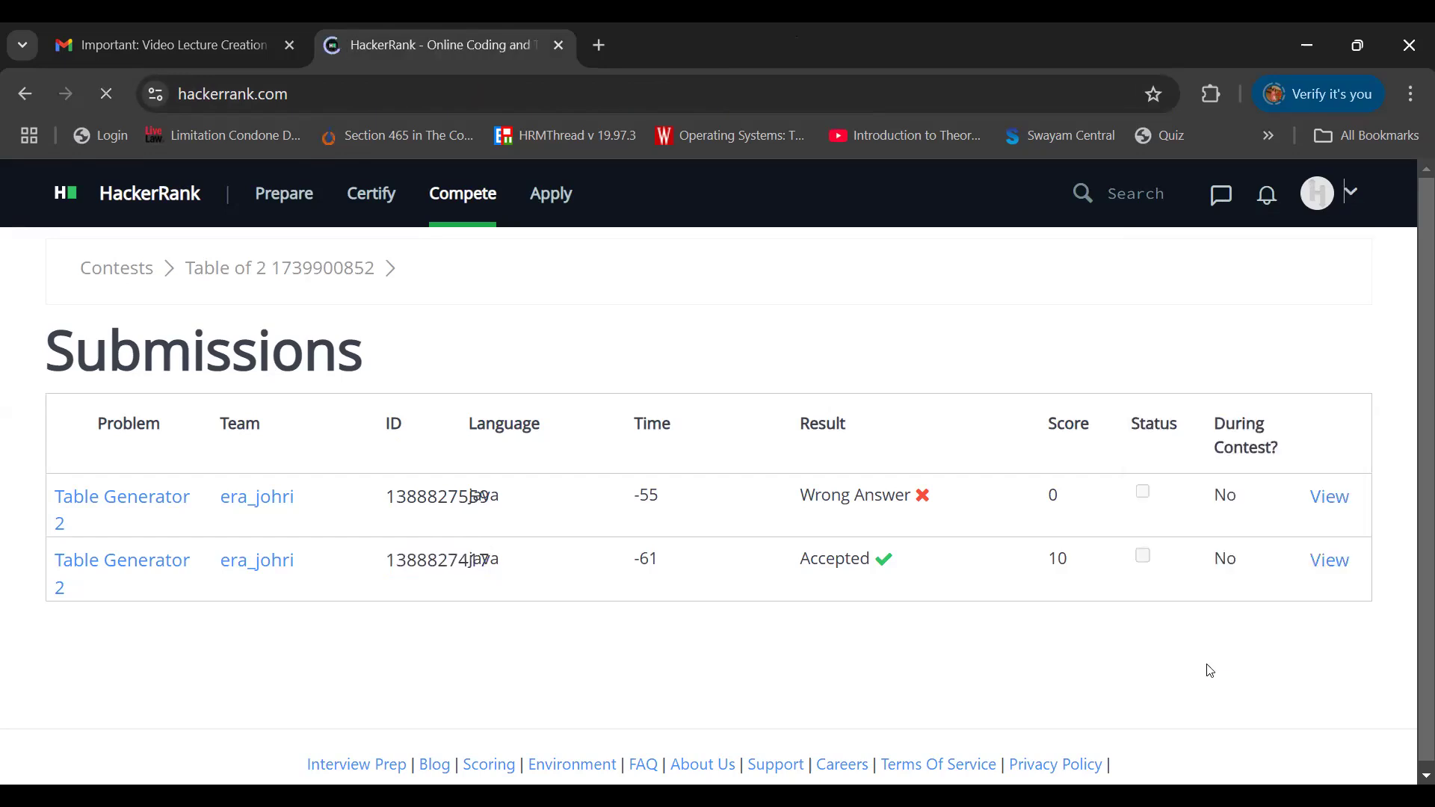